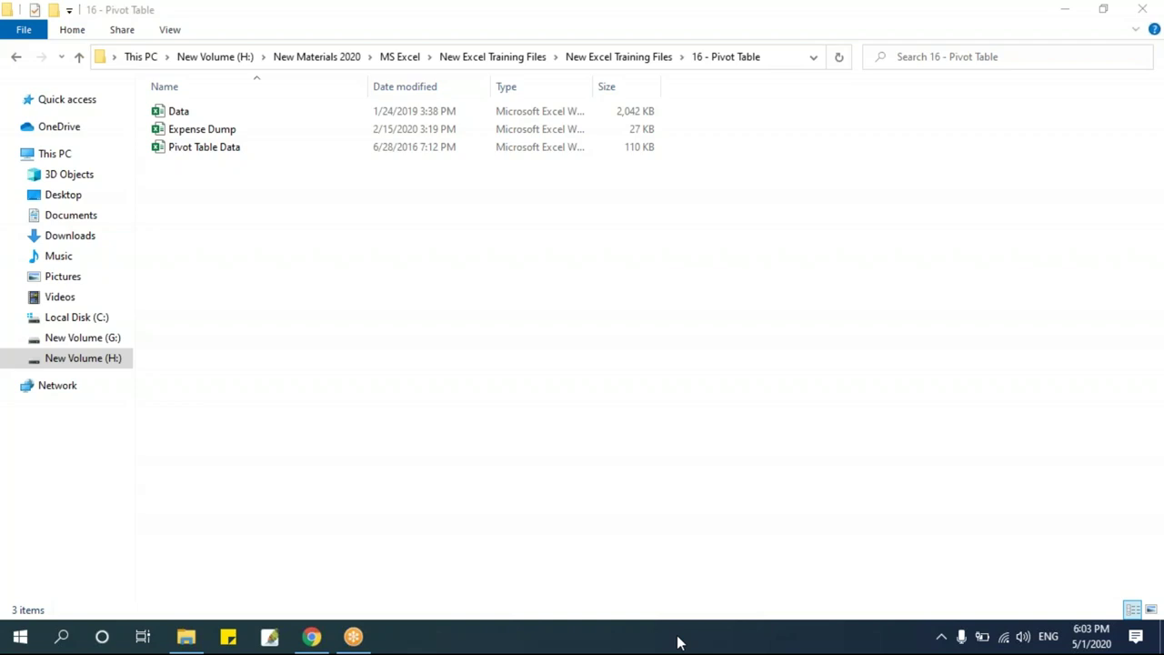
- Open the Pivot Table Data workbook and enable editing
{"action": "double_click", "coordinate": [243, 149]}
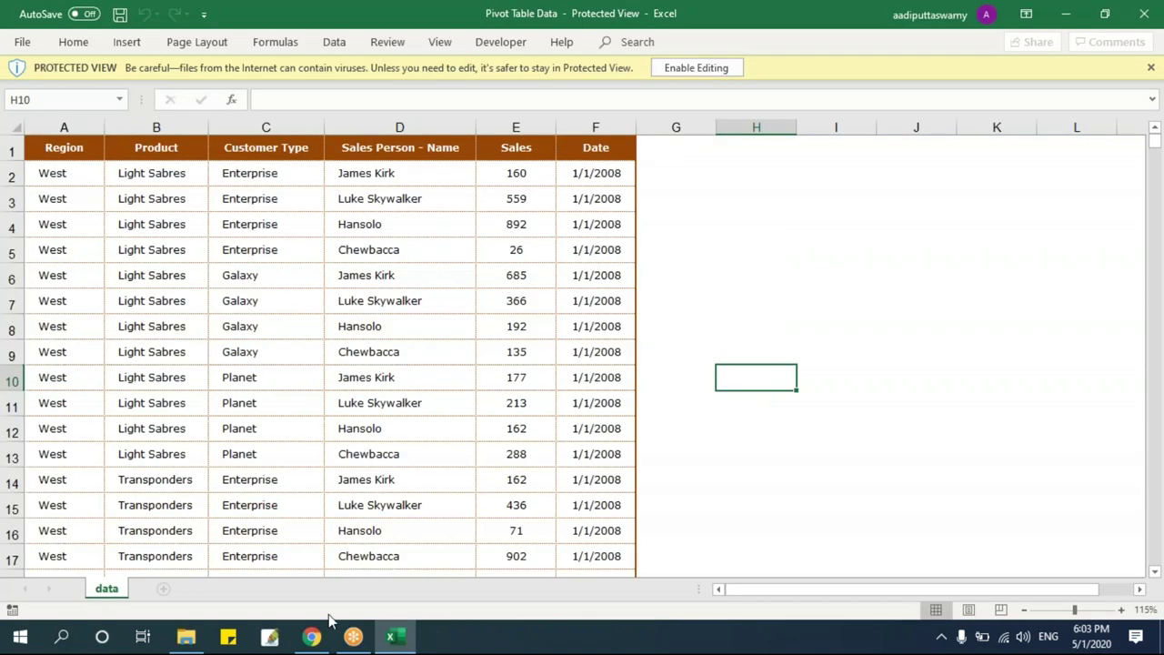
{"action": "left_click", "coordinate": [697, 70]}
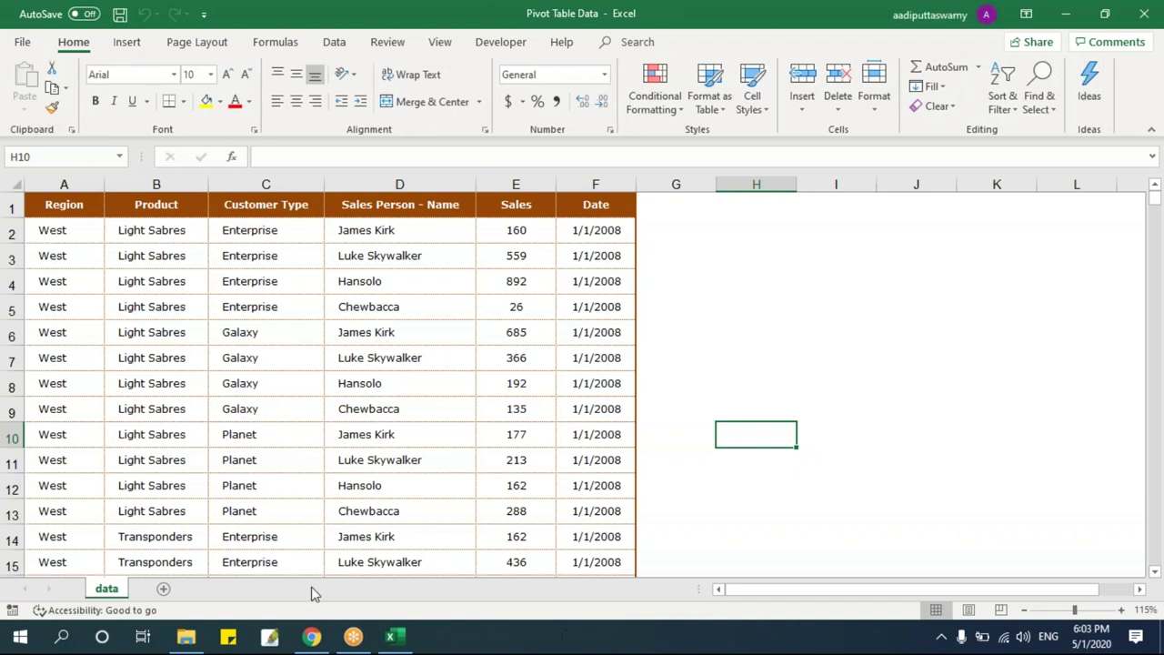
- Review the column headings in row 1, from Region through Date
{"action": "left_click", "coordinate": [80, 233]}
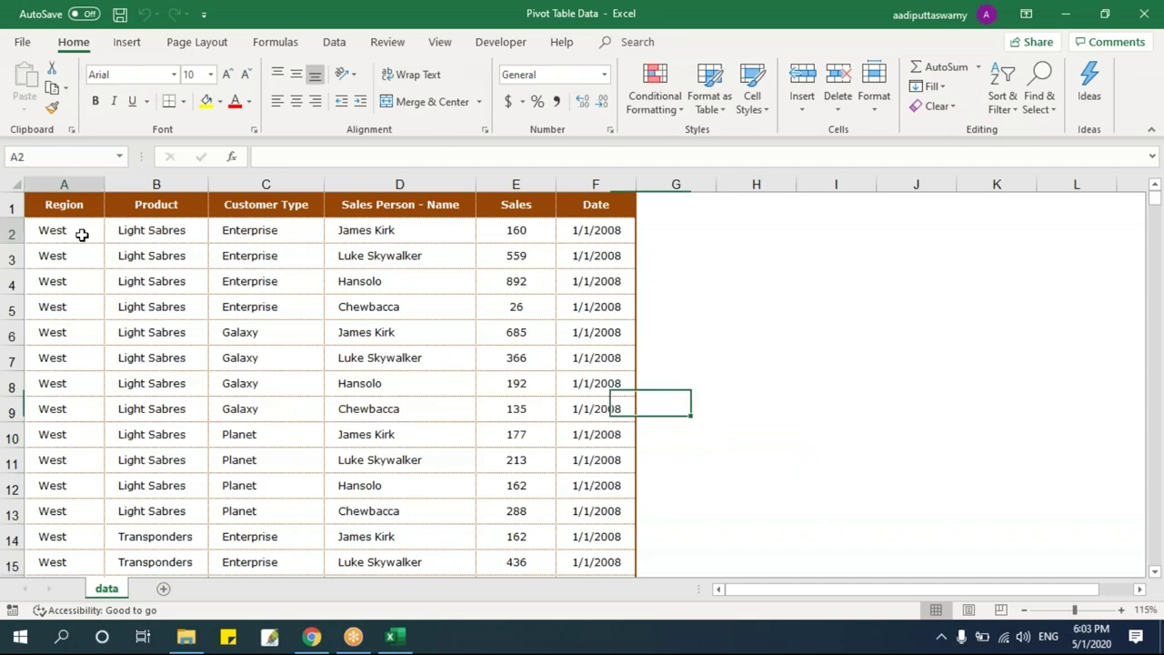
{"action": "left_click", "coordinate": [182, 277]}
{"action": "left_click", "coordinate": [73, 206]}
{"action": "left_click", "coordinate": [185, 206]}
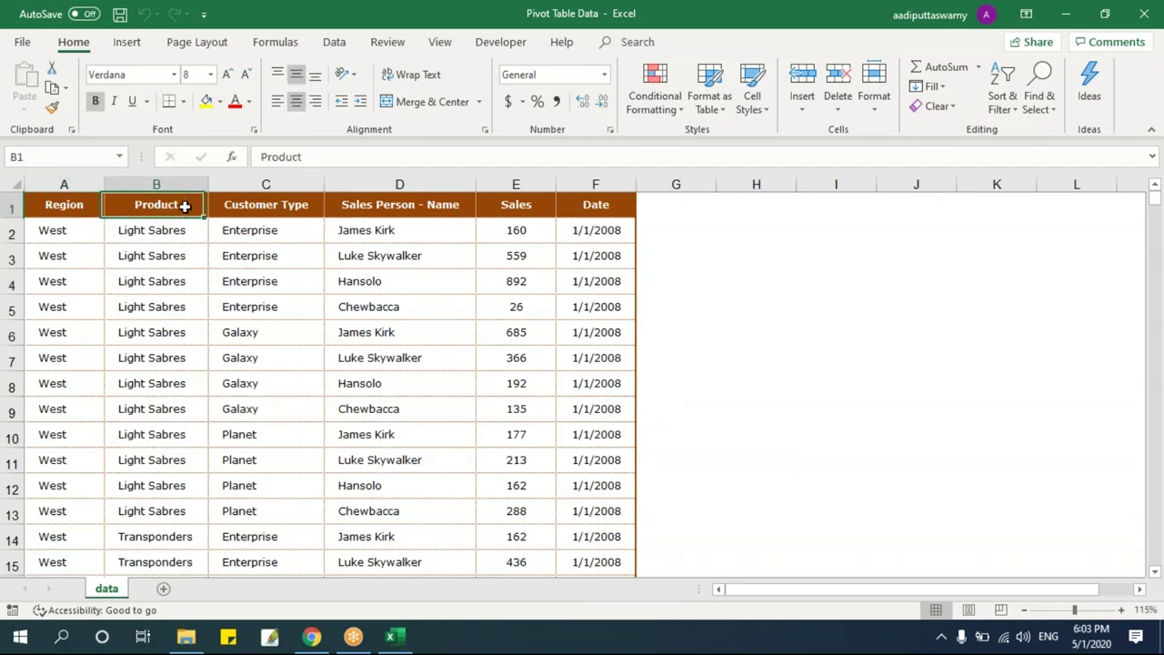
{"action": "left_click", "coordinate": [284, 205]}
{"action": "left_click", "coordinate": [388, 213]}
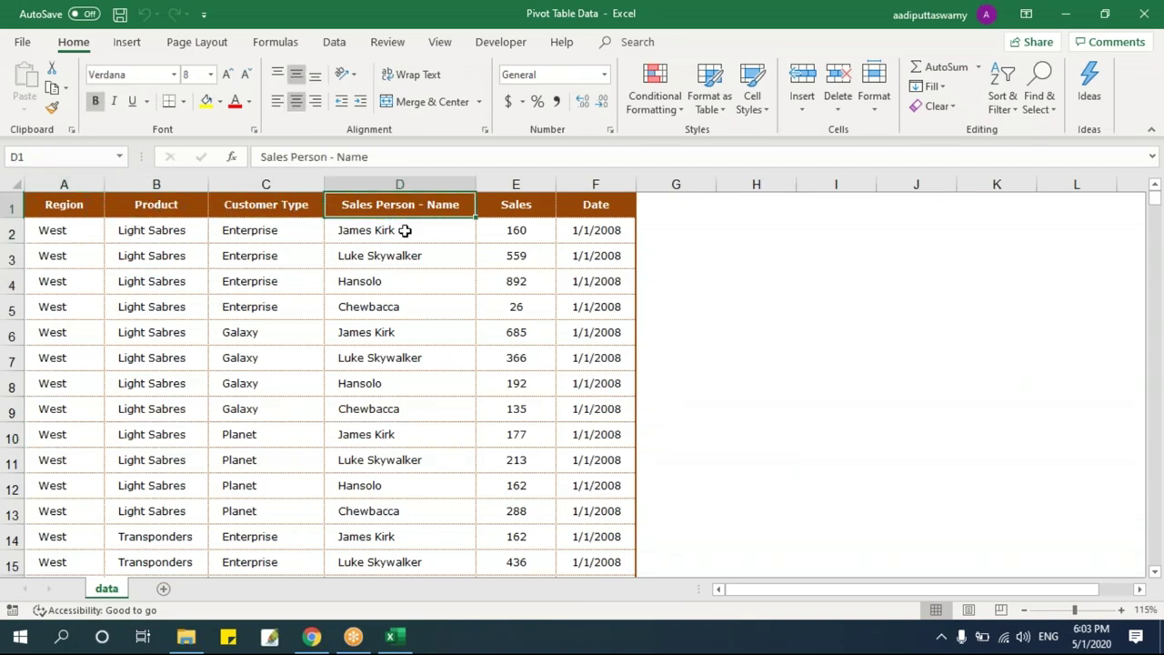
{"action": "left_click", "coordinate": [525, 209]}
{"action": "left_click", "coordinate": [611, 209]}
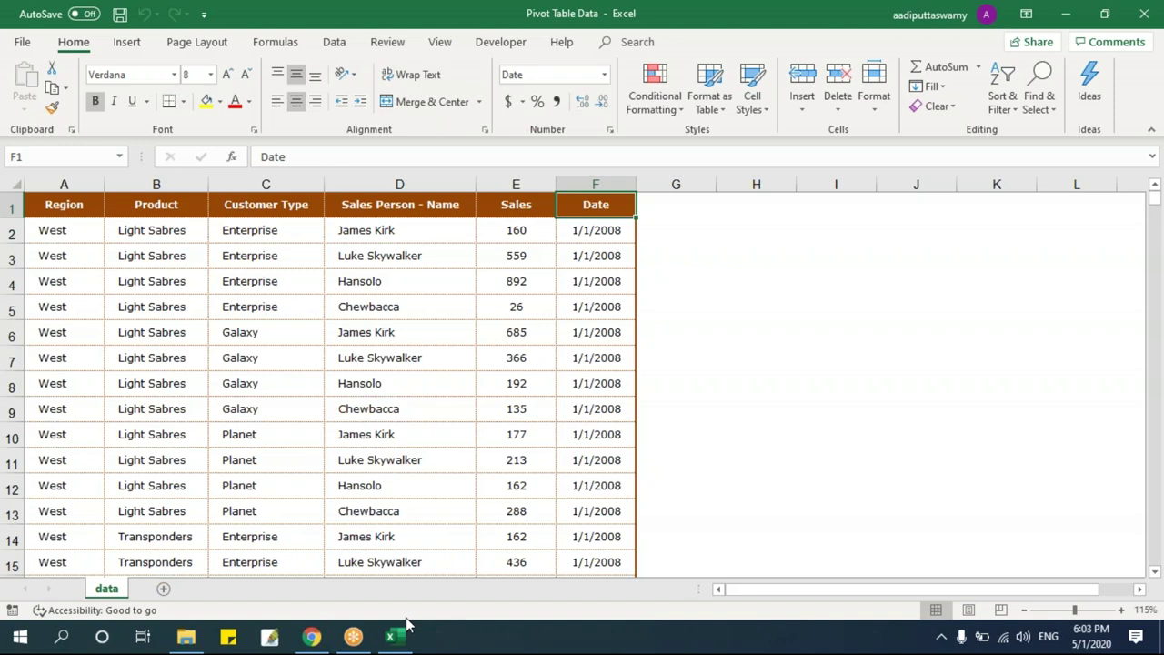
- Add filters to the header row A1:F1 and view the filter options of the Region column
{"action": "left_click_drag", "start_coordinate": [79, 204], "coordinate": [617, 212]}
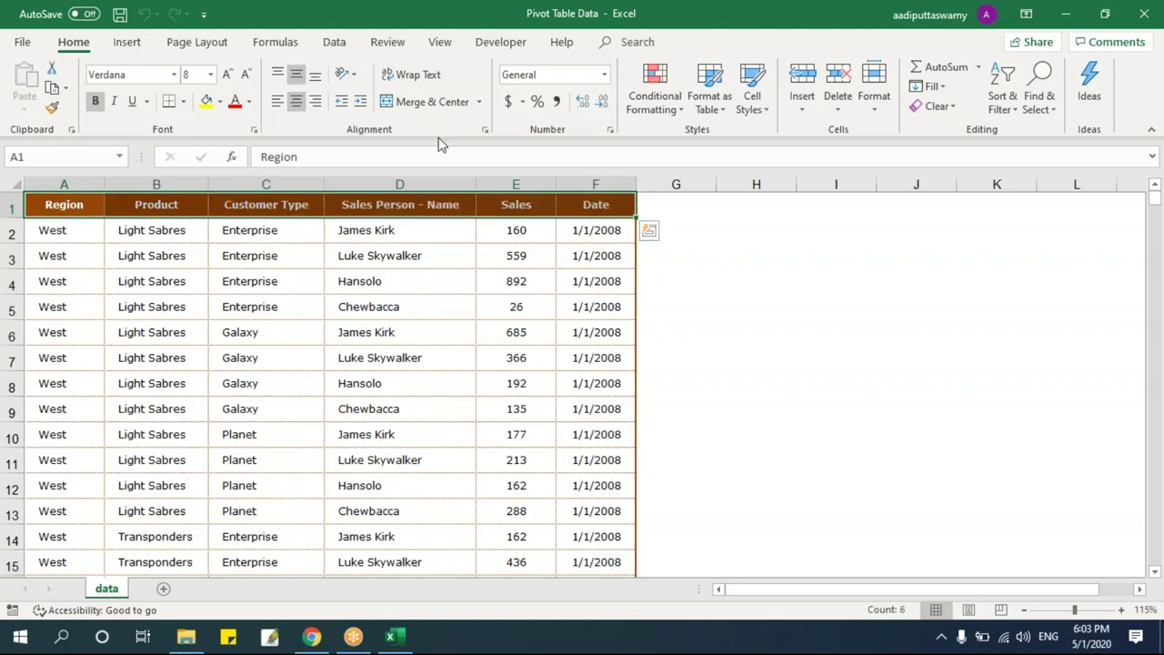
{"action": "left_click", "coordinate": [334, 42]}
{"action": "left_click", "coordinate": [689, 84]}
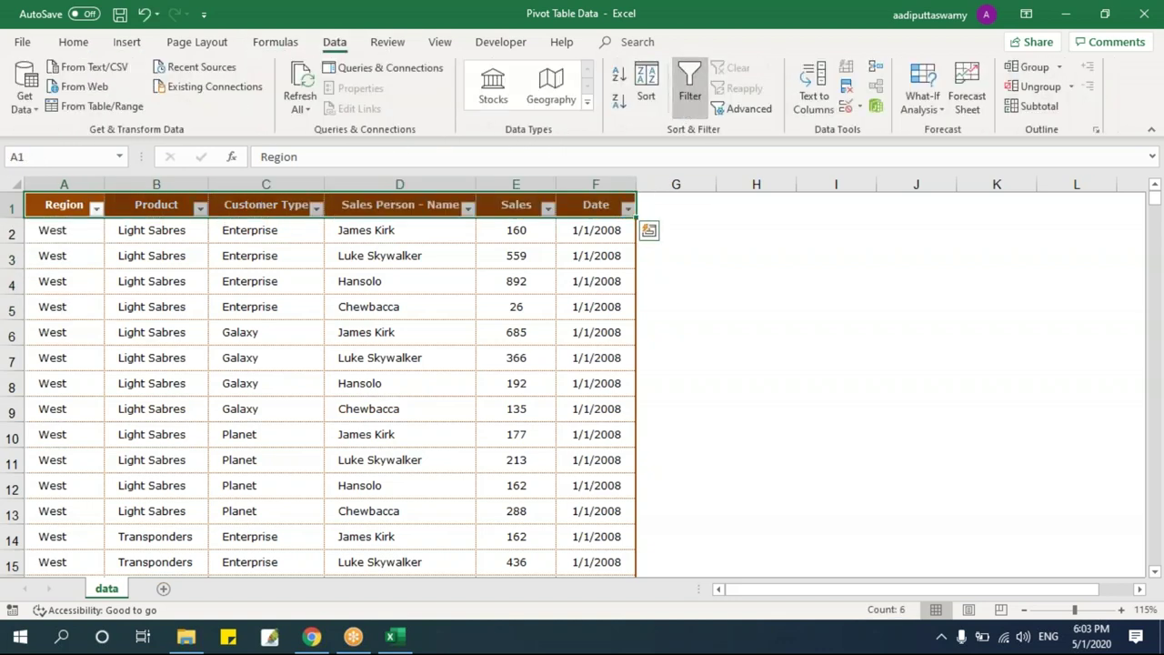
{"action": "left_click", "coordinate": [96, 209]}
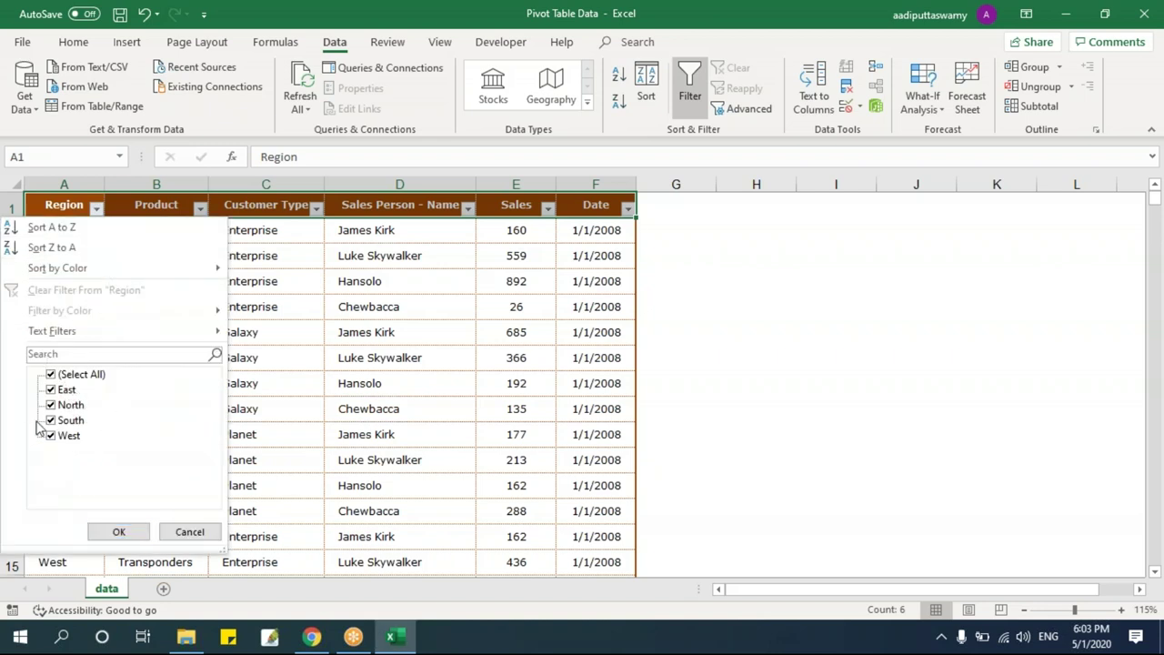
{"action": "key", "text": "Return"}
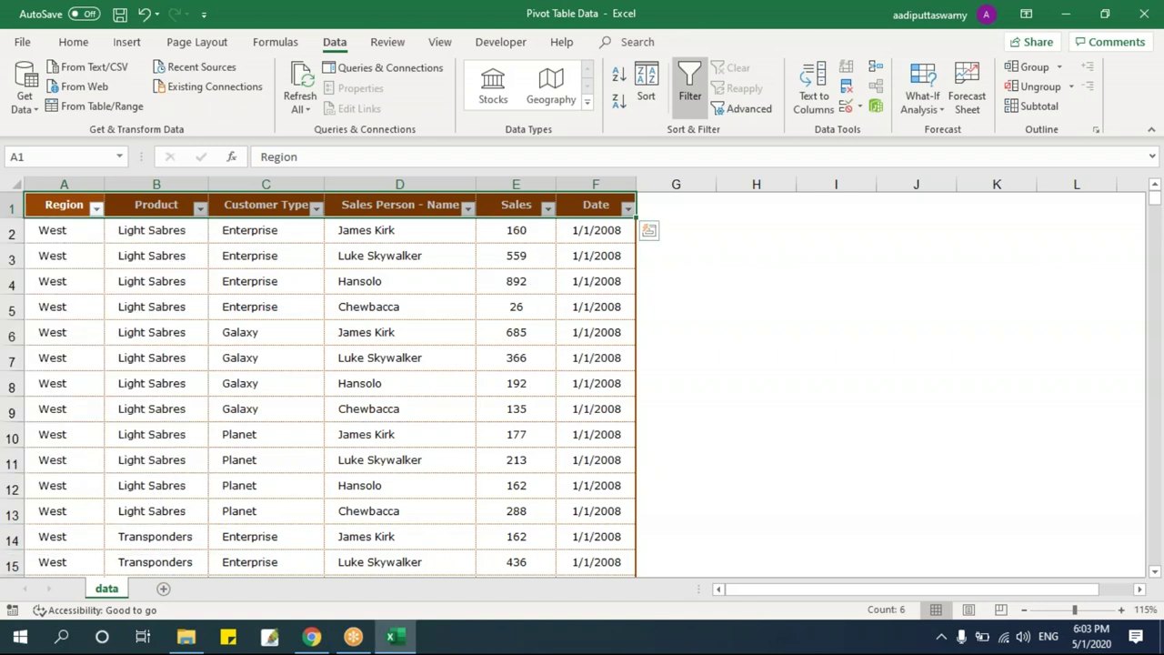
- Remove the filters from the header row
{"action": "left_click", "coordinate": [518, 384]}
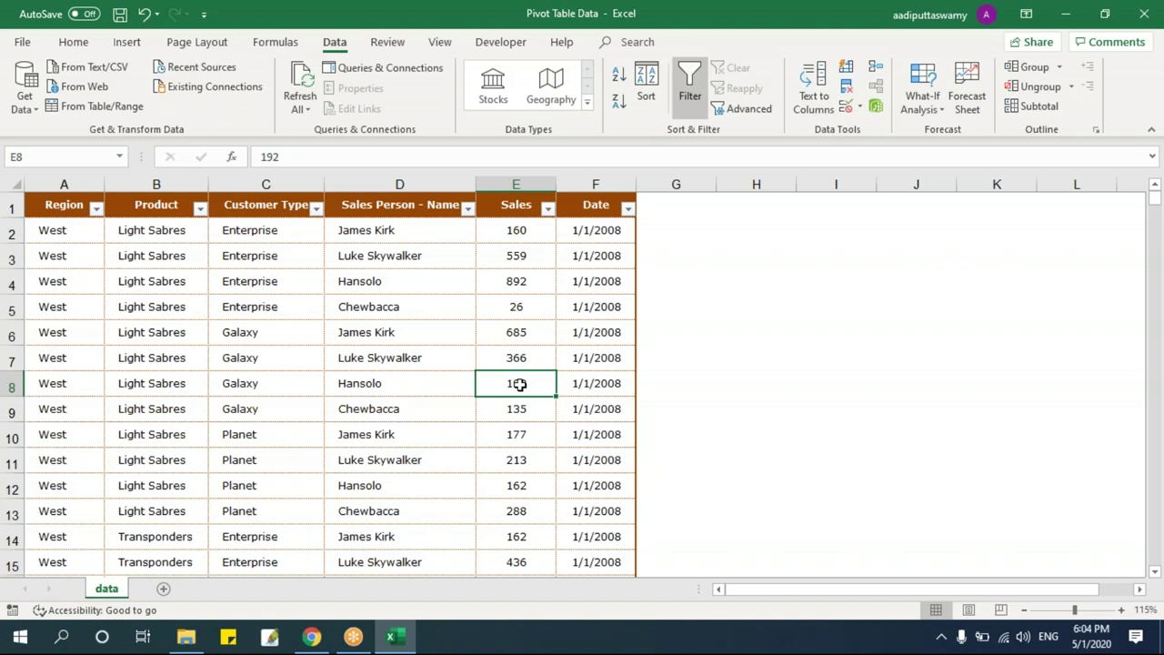
{"action": "left_click", "coordinate": [297, 326]}
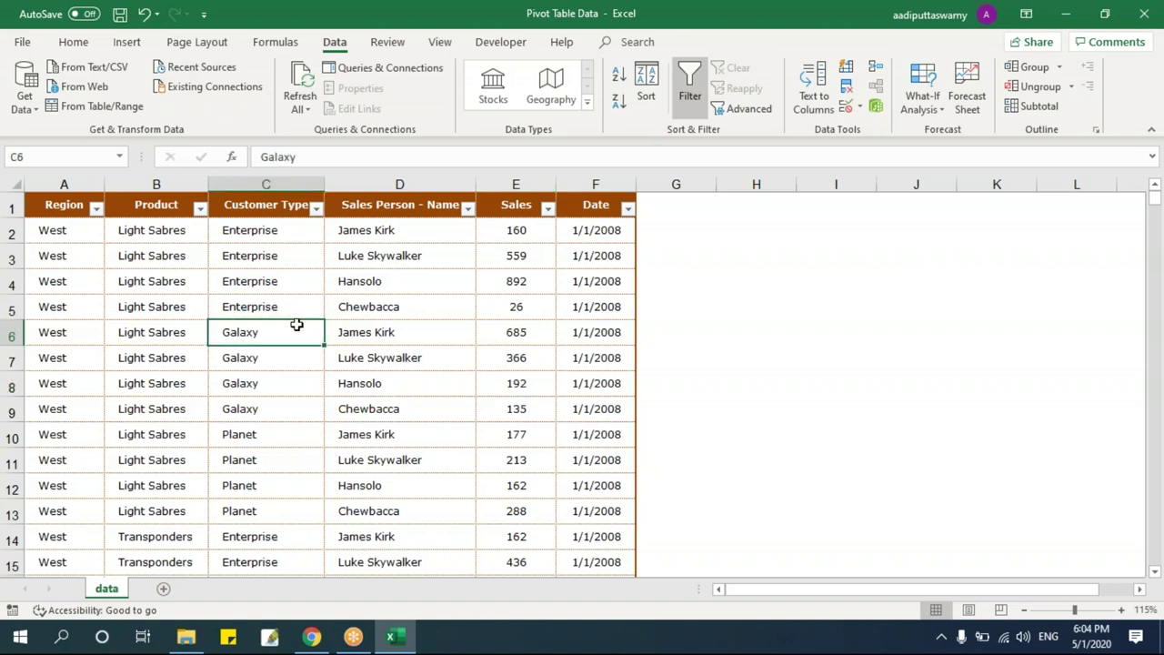
{"action": "left_click", "coordinate": [95, 209]}
{"action": "left_click", "coordinate": [403, 333]}
{"action": "left_click", "coordinate": [376, 333]}
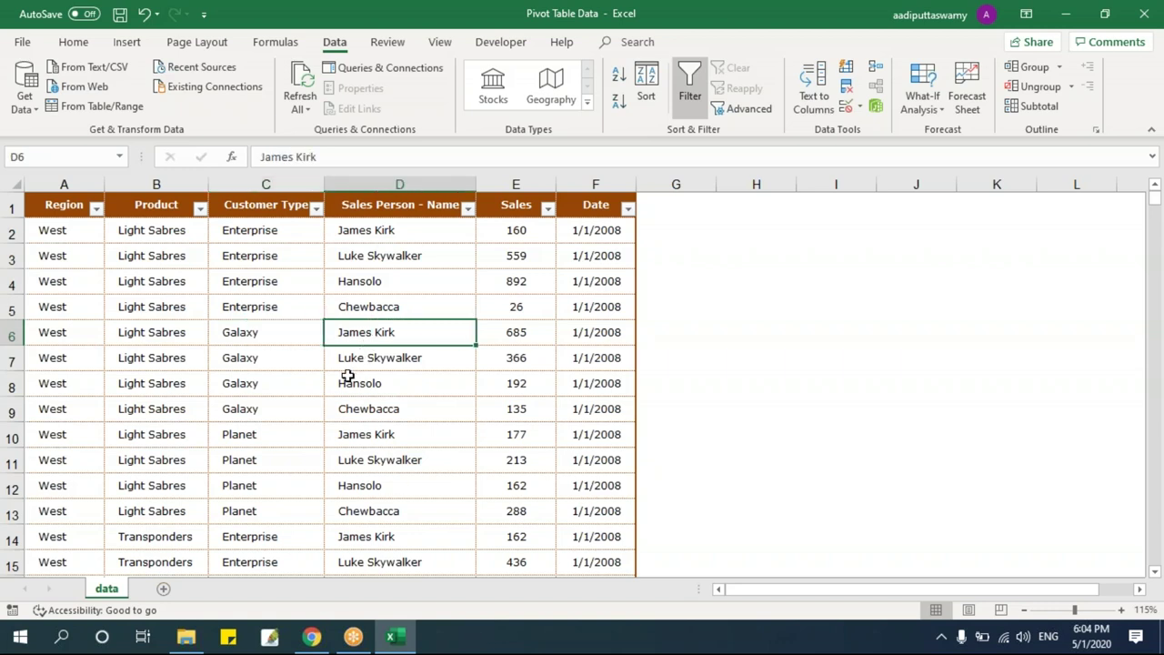
{"action": "left_click", "coordinate": [684, 127]}
{"action": "left_click", "coordinate": [336, 264]}
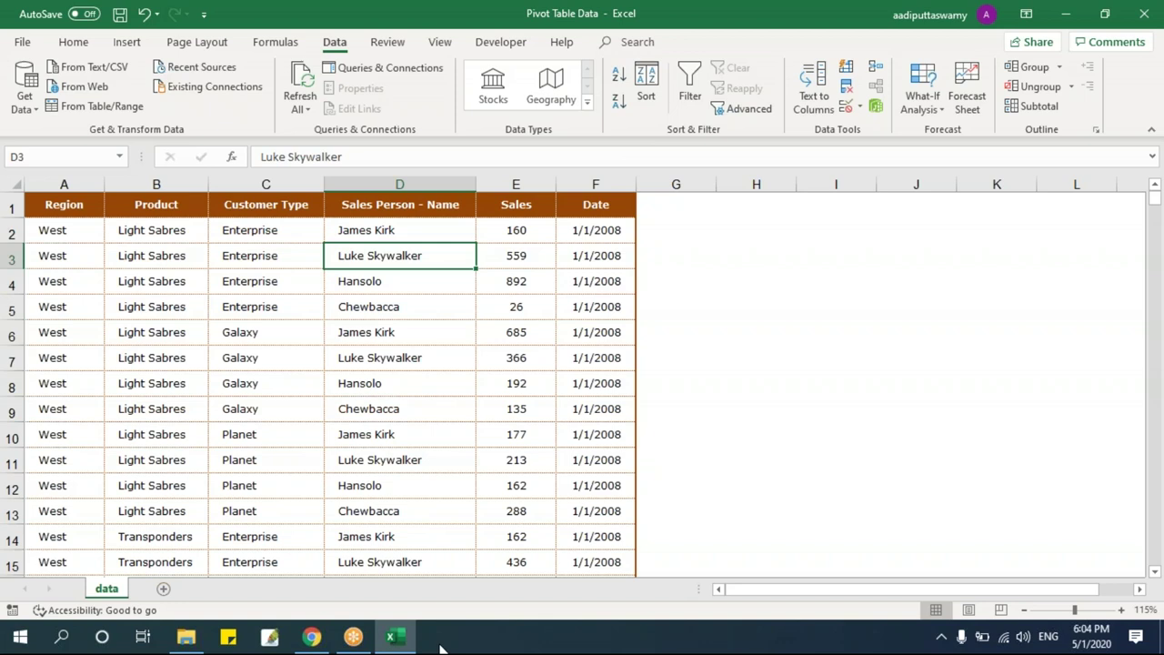
{"action": "left_click", "coordinate": [224, 535]}
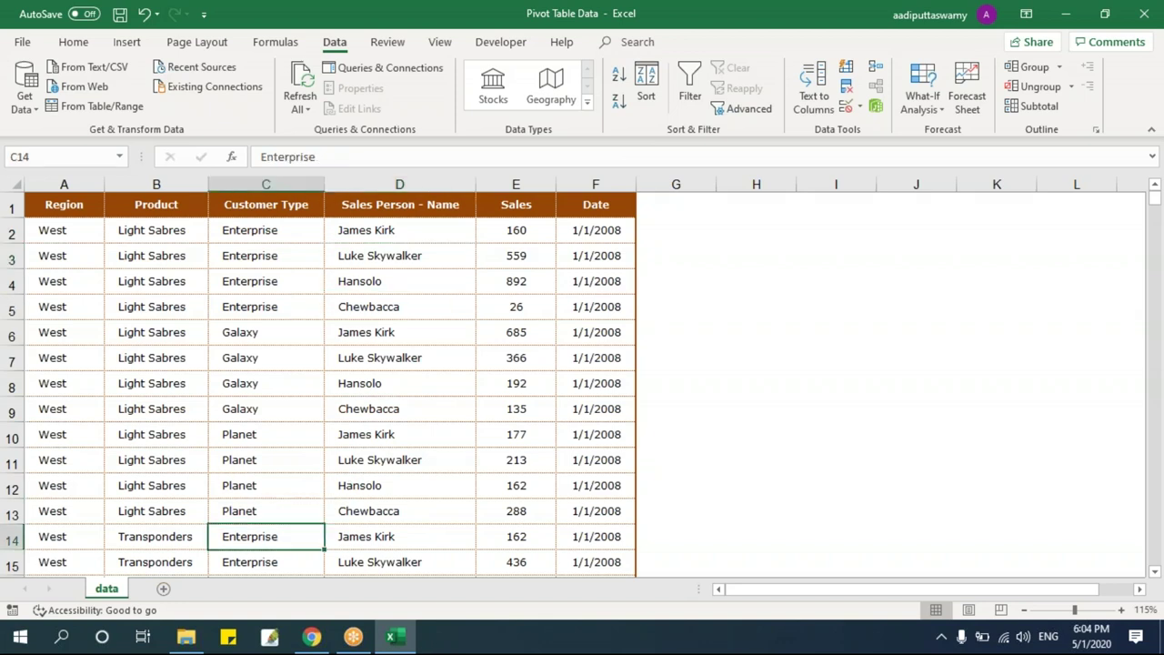
{"action": "left_click", "coordinate": [198, 238]}
{"action": "left_click", "coordinate": [376, 352]}
{"action": "left_click_drag", "start_coordinate": [516, 332], "coordinate": [516, 383]}
{"action": "left_click", "coordinate": [159, 255]}
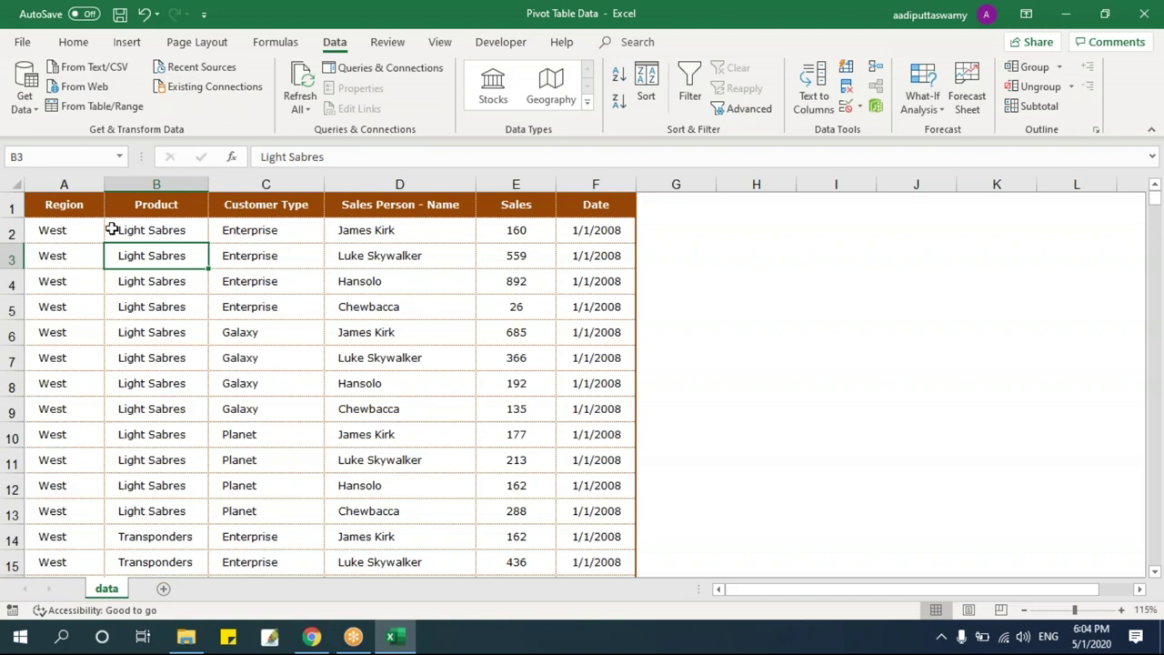
- Check the header row A1:F1 to confirm that every data column has its own heading
{"action": "left_click", "coordinate": [67, 205]}
{"action": "key", "text": "Down"}
{"action": "key", "text": "Down"}
{"action": "key", "text": "Down"}
{"action": "left_click_drag", "start_coordinate": [78, 202], "coordinate": [568, 205]}
{"action": "left_click", "coordinate": [424, 305]}
{"action": "left_click_drag", "start_coordinate": [86, 203], "coordinate": [582, 203]}
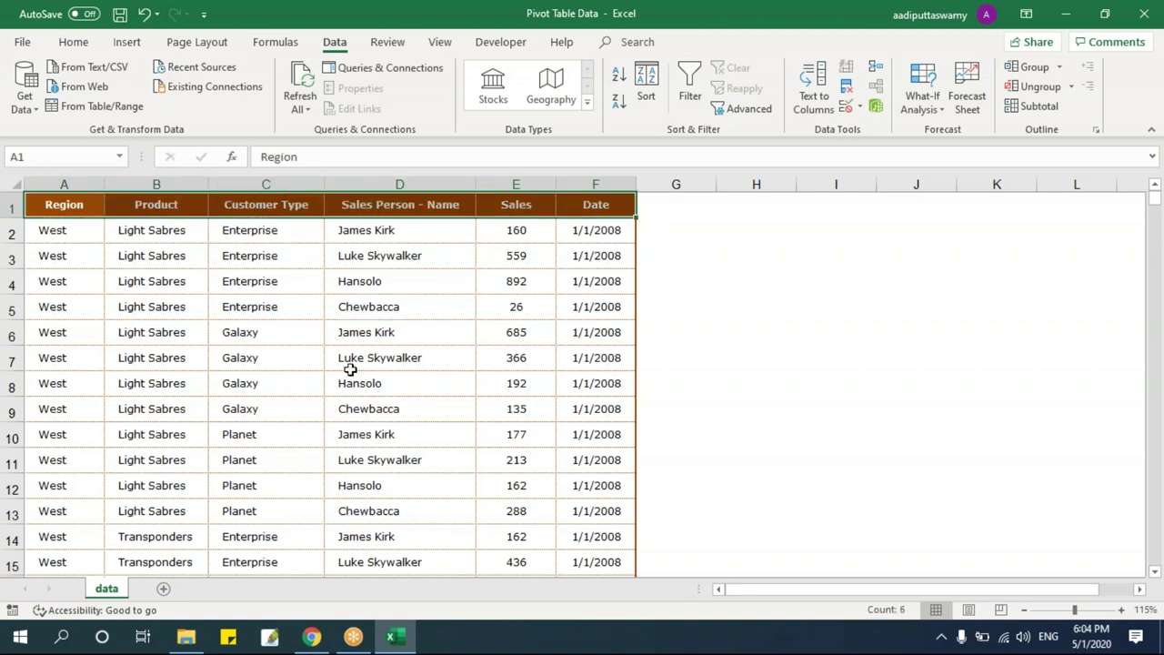
{"action": "left_click_drag", "start_coordinate": [327, 310], "coordinate": [273, 309]}
{"action": "left_click", "coordinate": [82, 200]}
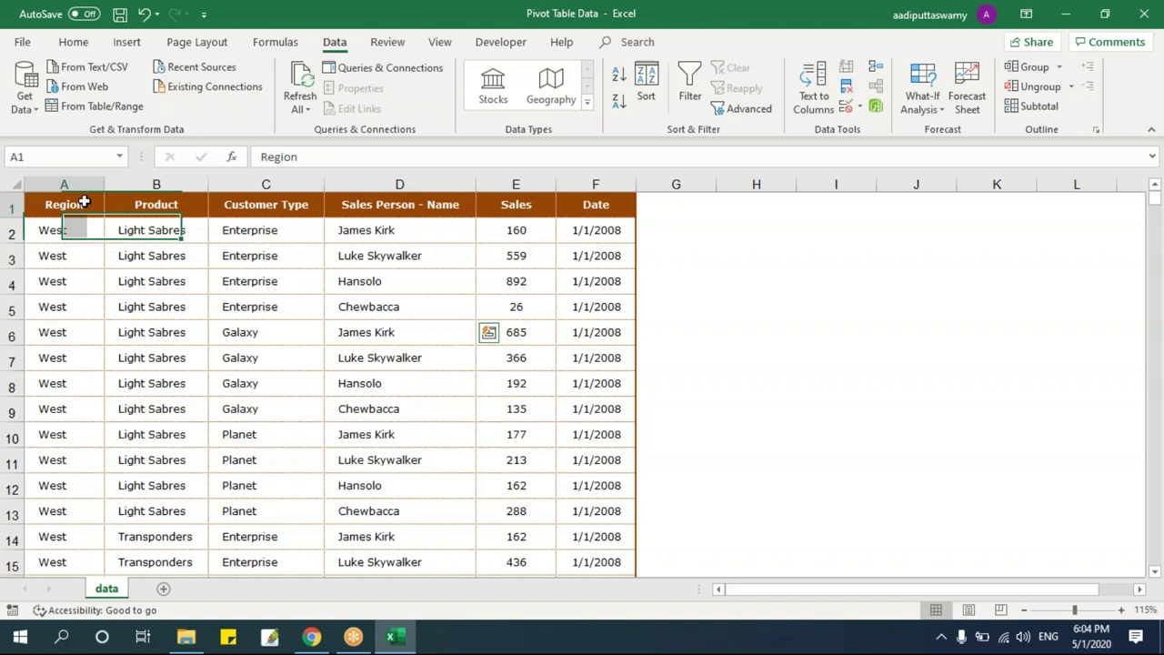
{"action": "left_click", "coordinate": [181, 203]}
{"action": "left_click", "coordinate": [260, 205]}
{"action": "left_click", "coordinate": [72, 202]}
{"action": "left_click", "coordinate": [197, 202]}
- Clear the Sales Person - Name heading in cell D1
{"action": "left_click", "coordinate": [400, 204]}
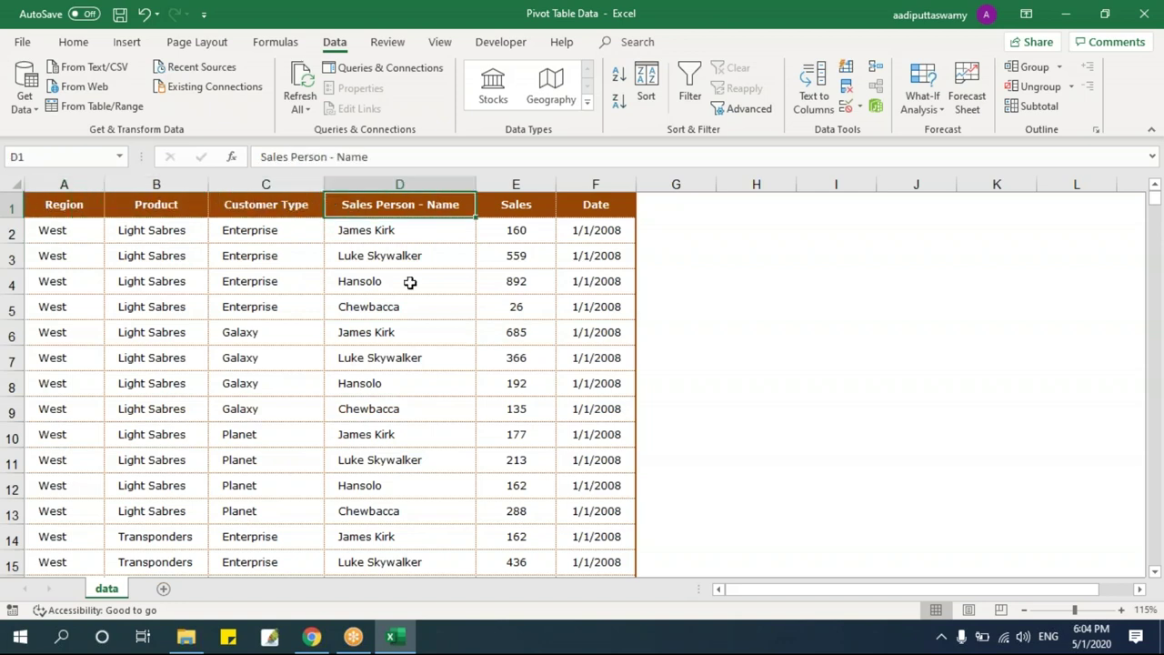
{"action": "key", "text": "Delete"}
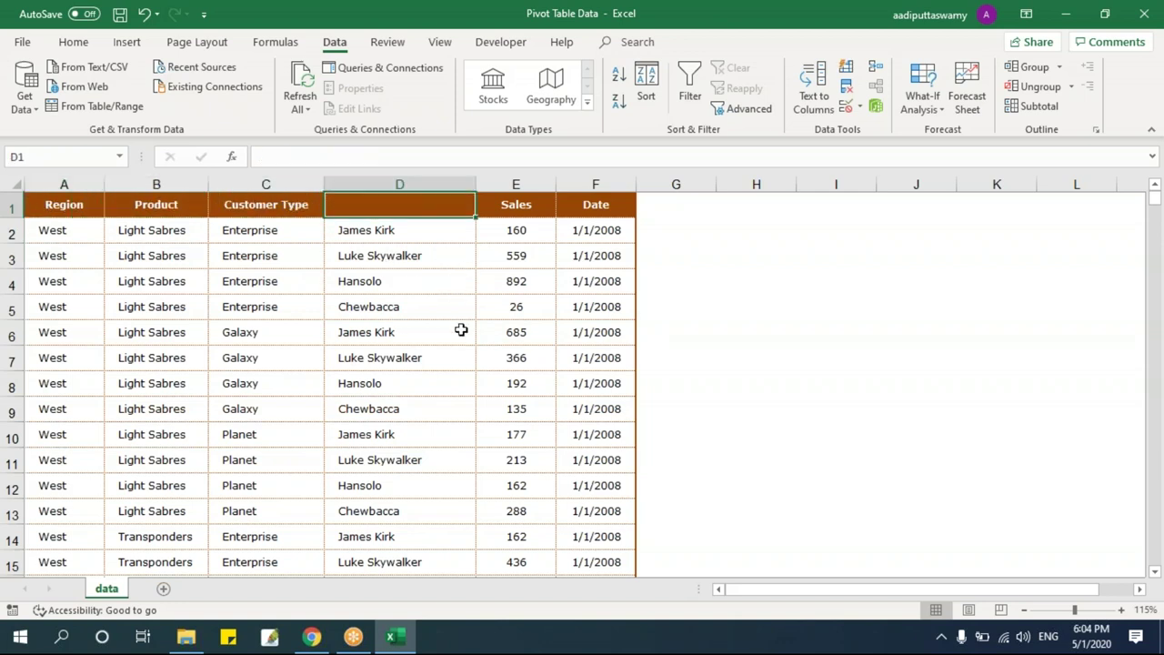
{"action": "left_click", "coordinate": [459, 332]}
{"action": "mouse_move", "coordinate": [399, 640]}
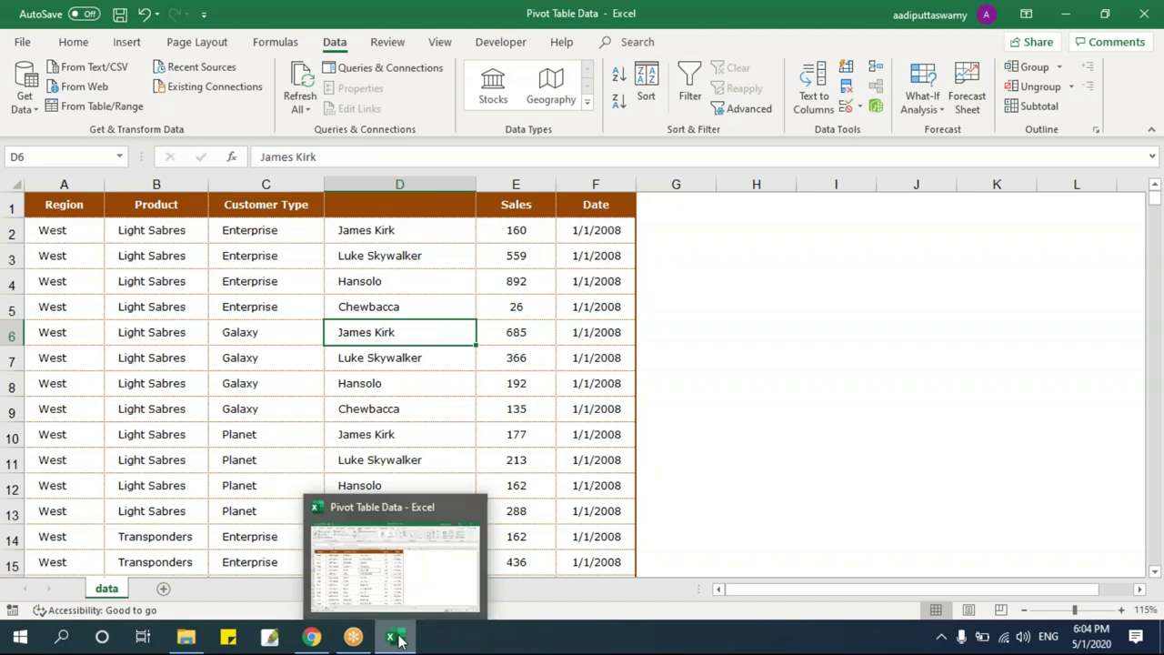
- Highlight the header row and undo the clearing of the heading in D1
{"action": "left_click_drag", "start_coordinate": [72, 208], "coordinate": [678, 206]}
{"action": "left_click", "coordinate": [492, 255]}
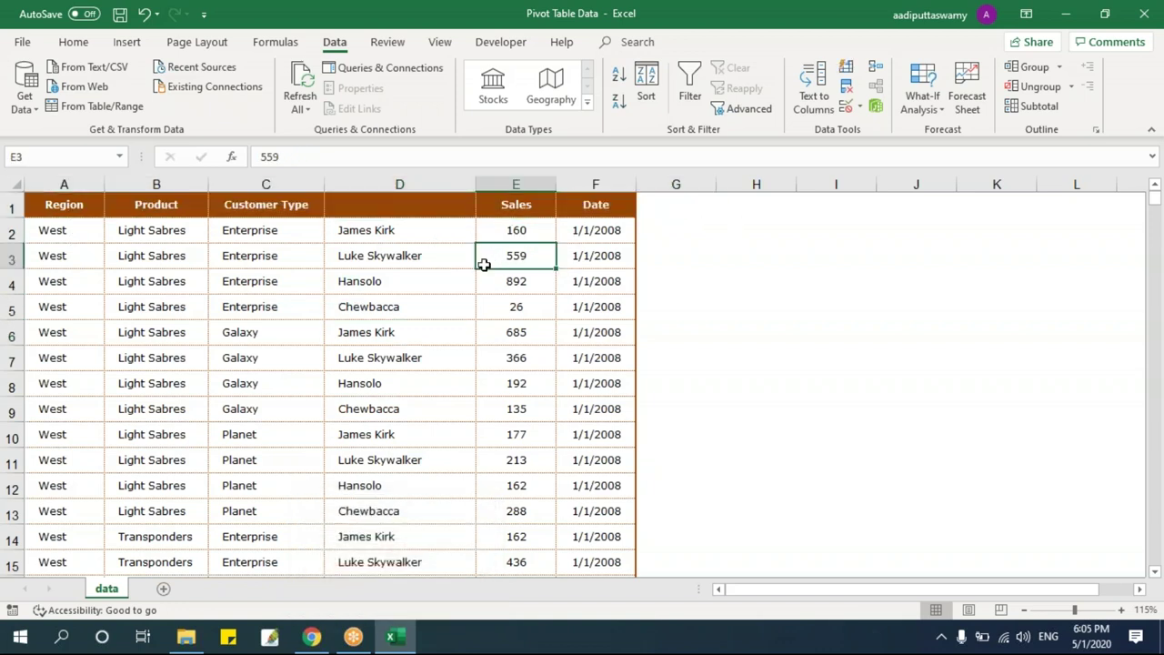
{"action": "key", "text": "ctrl+z"}
{"action": "left_click", "coordinate": [446, 280]}
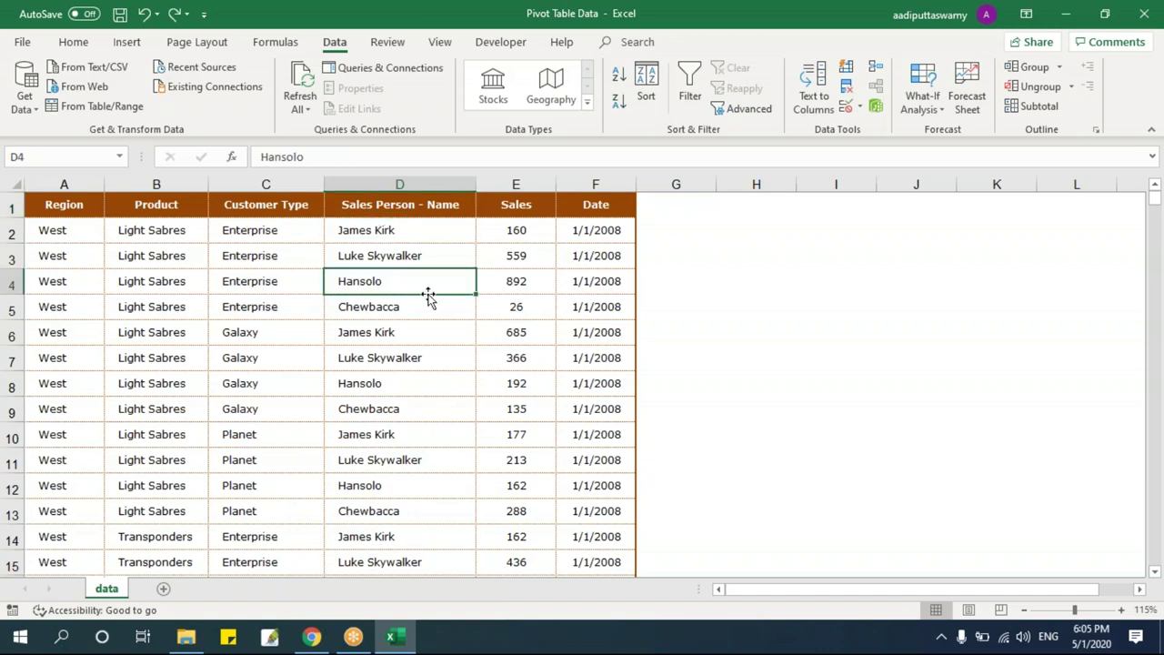
- Clear the contents of the record in A5:F5 to leave a blank row inside the data
{"action": "left_click_drag", "start_coordinate": [43, 309], "coordinate": [585, 301]}
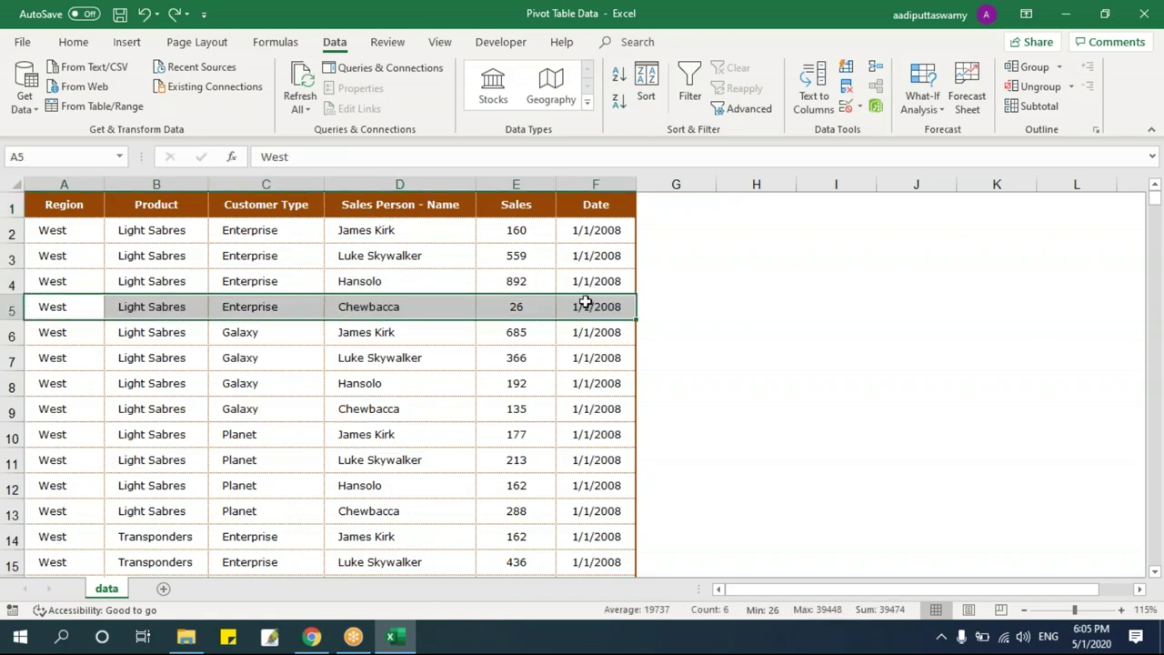
{"action": "key", "text": "Delete"}
{"action": "left_click", "coordinate": [451, 399]}
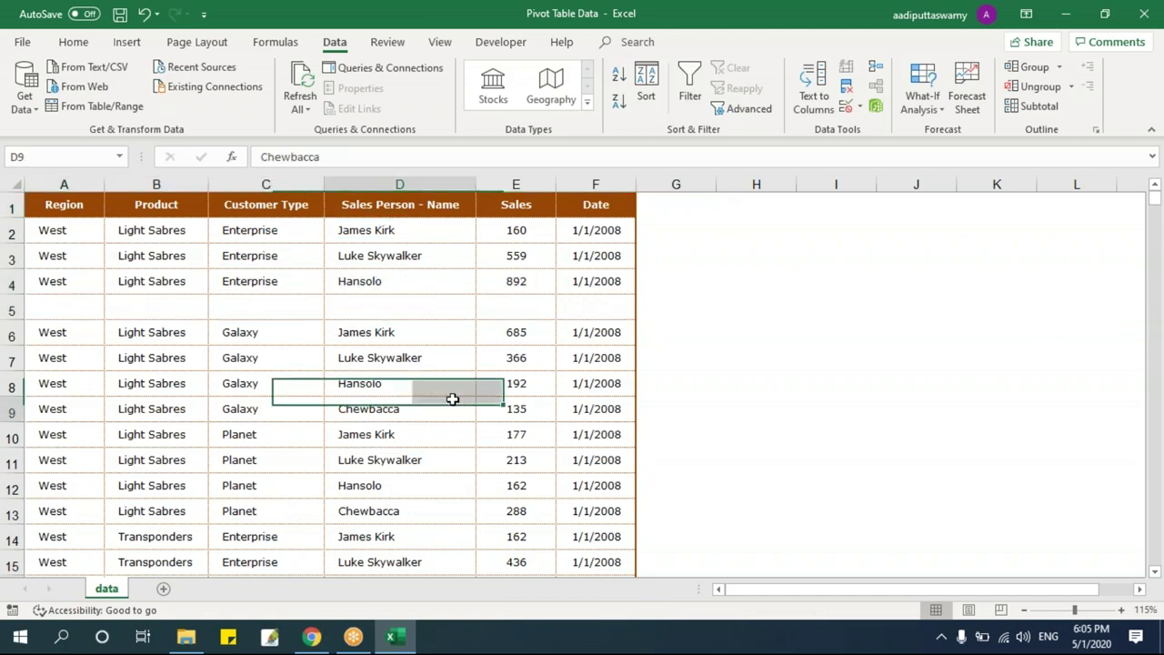
{"action": "left_click_drag", "start_coordinate": [62, 308], "coordinate": [592, 307]}
- Select the whole data range from the Region heading across to Date and down to row 3457
{"action": "left_click", "coordinate": [71, 210]}
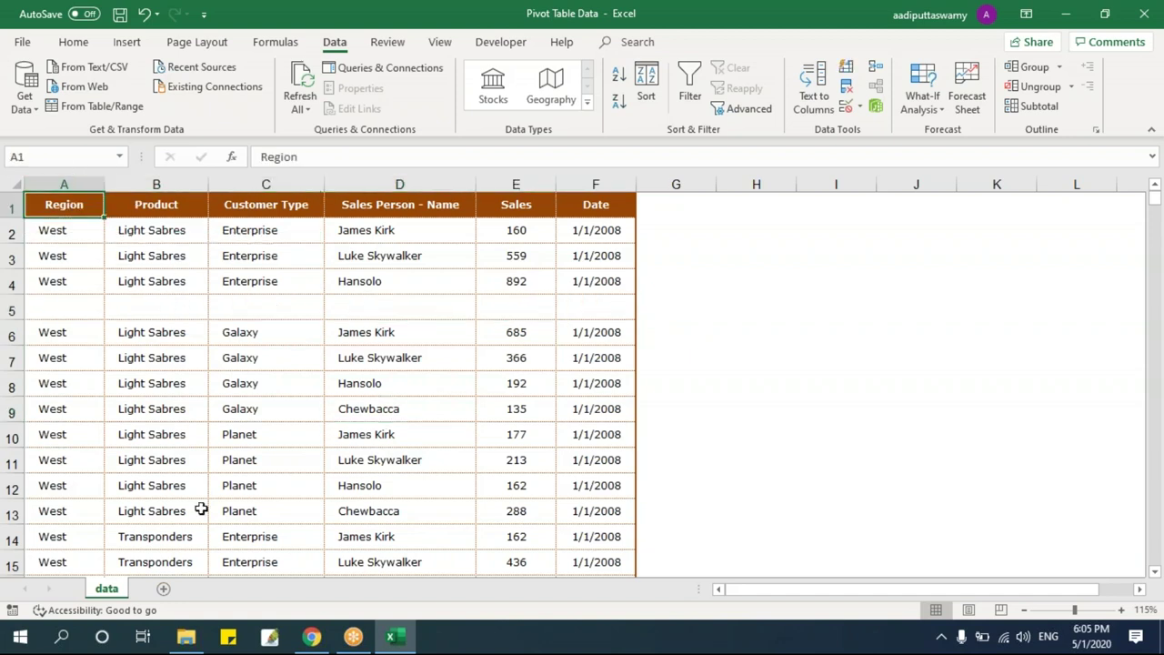
{"action": "key", "text": "ctrl+shift+Right"}
{"action": "key", "text": "ctrl+shift+Down"}
{"action": "key", "text": "ctrl+shift+Down"}
{"action": "key", "text": "ctrl+shift+Down"}
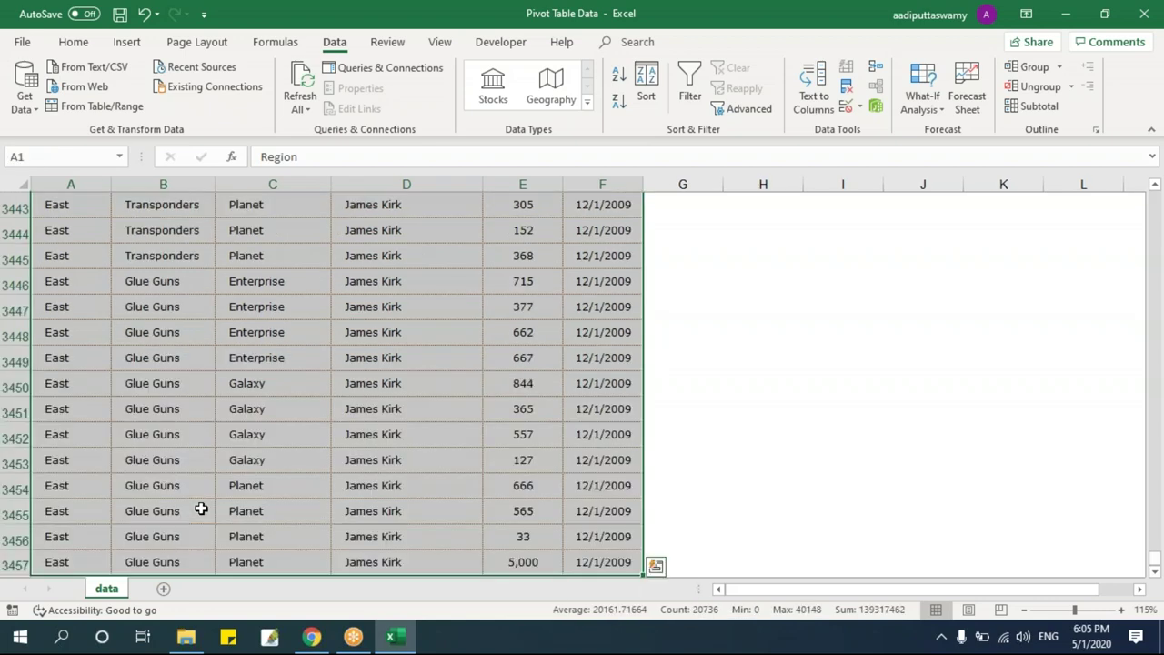
- Examine the contiguous block A1:F4 above the blank row by selecting it, including its header row
{"action": "key", "text": "ctrl+Home"}
{"action": "key", "text": "ctrl+shift+Down"}
{"action": "key", "text": "ctrl+shift+Right"}
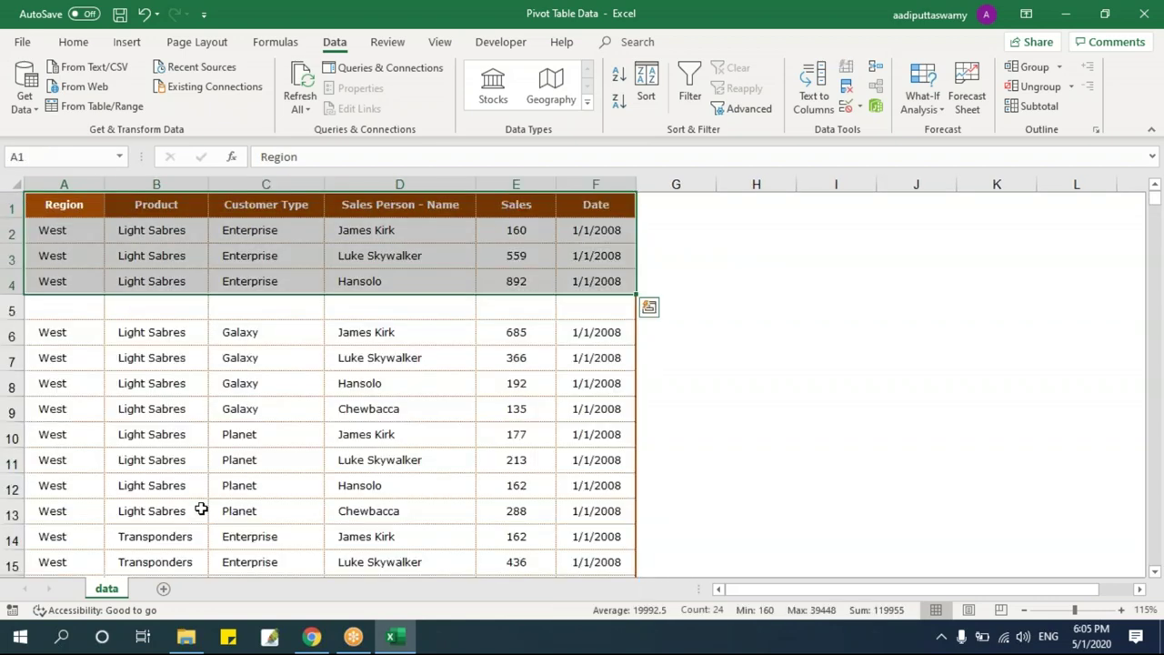
{"action": "left_click", "coordinate": [161, 259]}
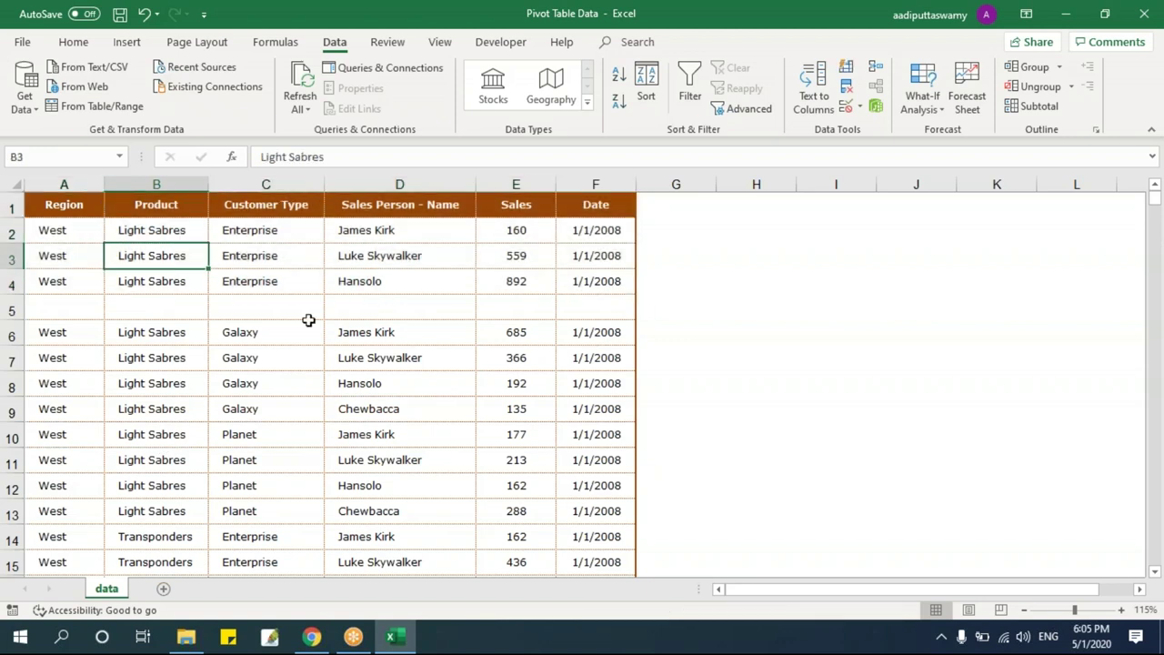
{"action": "left_click_drag", "start_coordinate": [60, 208], "coordinate": [620, 284]}
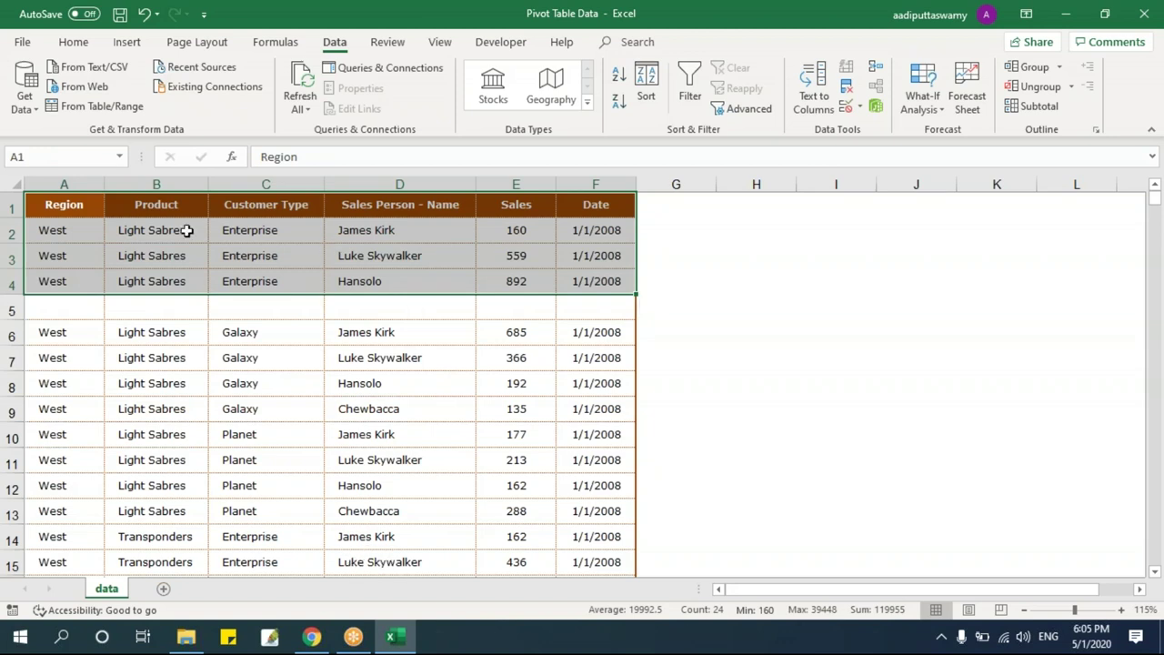
{"action": "left_click_drag", "start_coordinate": [88, 205], "coordinate": [624, 210]}
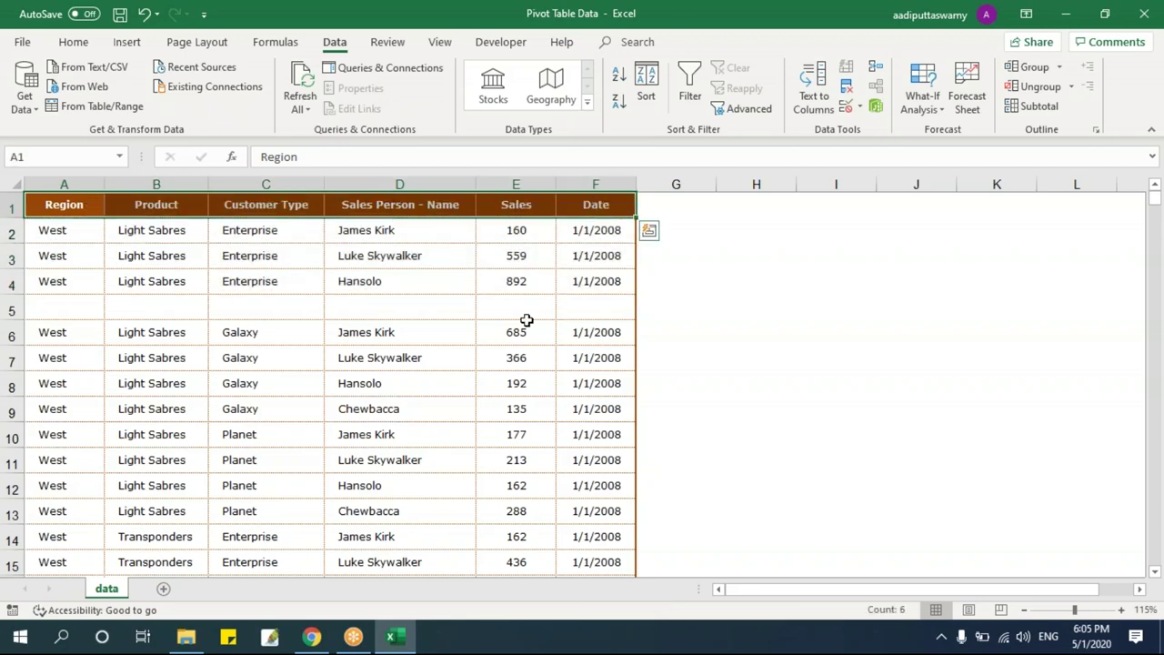
- Undo the clearing of row 5 and check the record in A5:F5
{"action": "key", "text": "ctrl+z"}
{"action": "key", "text": "ctrl+z"}
{"action": "left_click_drag", "start_coordinate": [88, 205], "coordinate": [649, 512]}
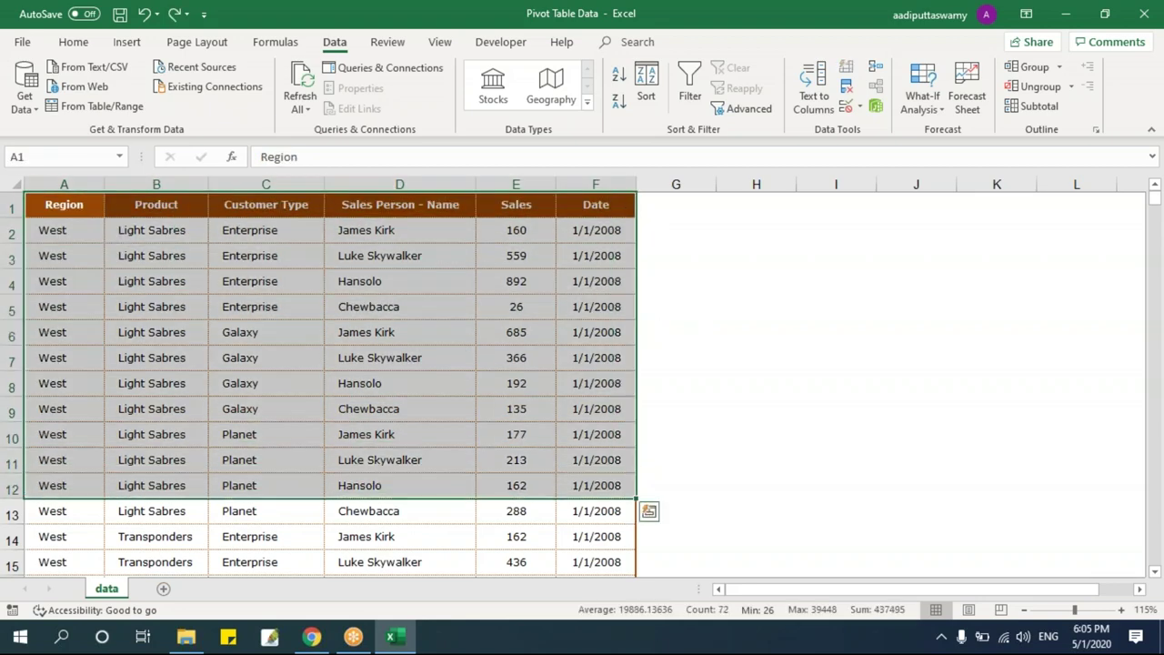
{"action": "key", "text": "Down"}
{"action": "key", "text": "Down"}
{"action": "key", "text": "Down"}
{"action": "key", "text": "Down"}
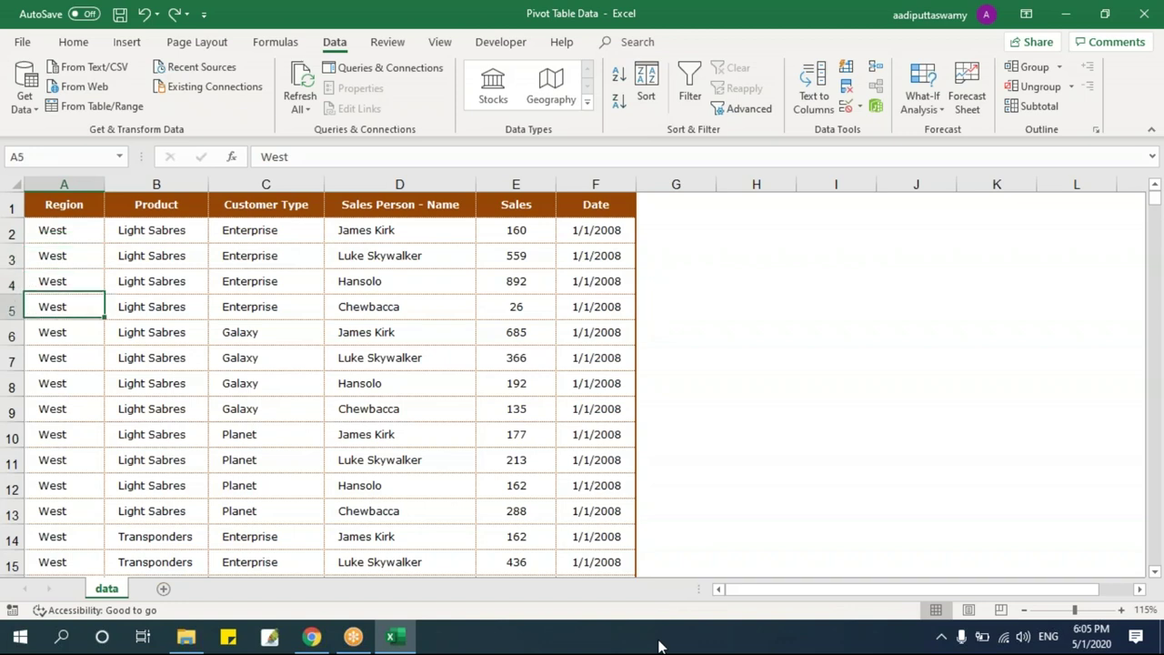
{"action": "key", "text": "ctrl+shift+Right"}
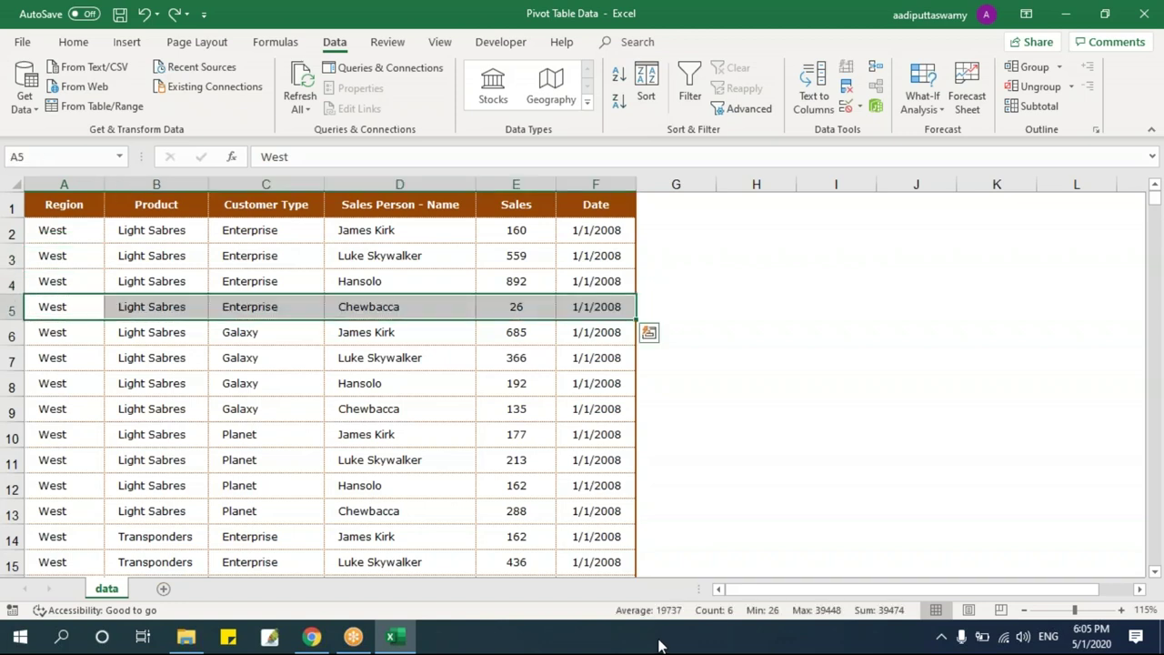
{"action": "left_click", "coordinate": [299, 278]}
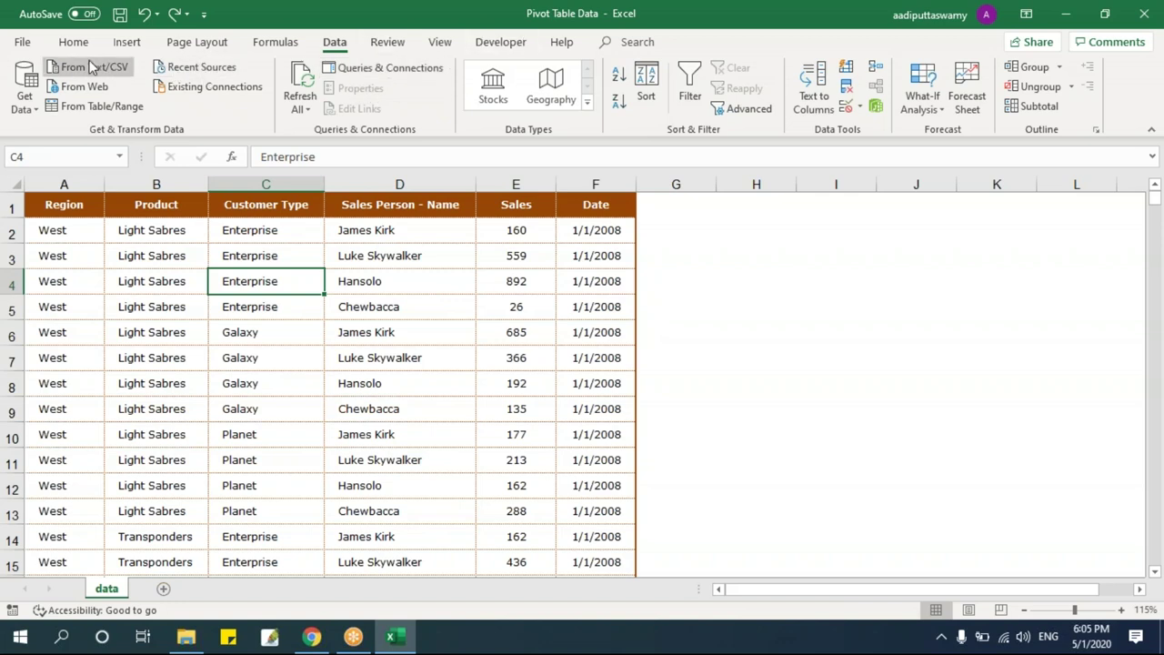
- Create a pivot table from the range data!$A$1:$F$3457 on a new worksheet
{"action": "left_click", "coordinate": [127, 43]}
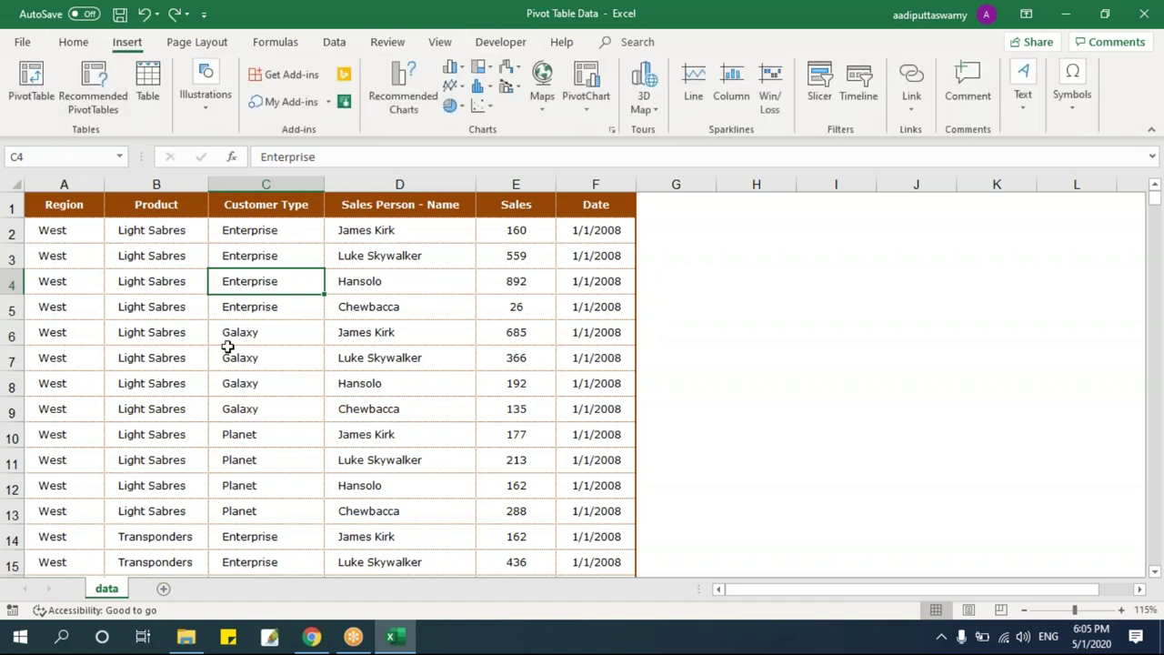
{"action": "left_click", "coordinate": [37, 103]}
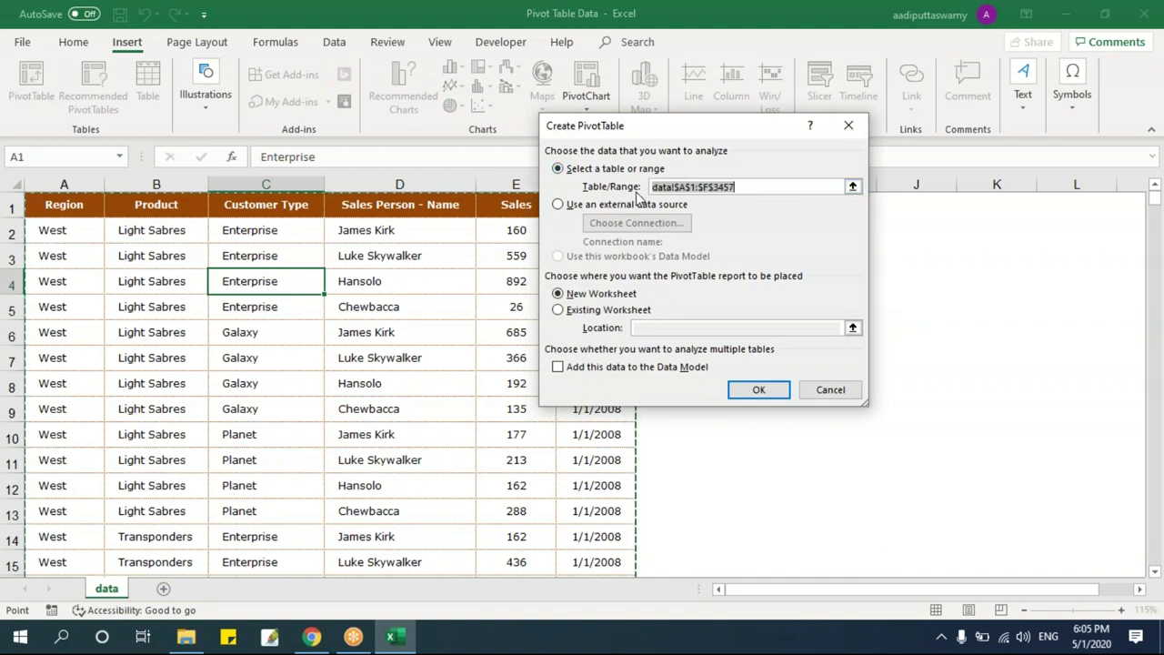
{"action": "left_click_drag", "start_coordinate": [758, 189], "coordinate": [651, 186]}
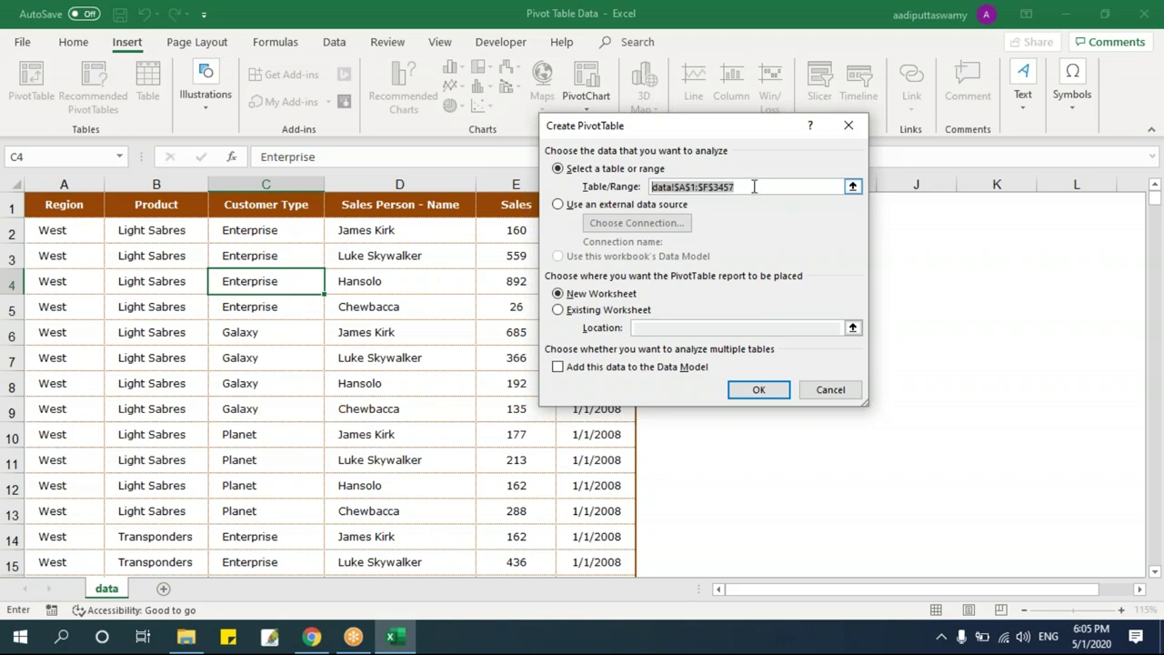
{"action": "left_click_drag", "start_coordinate": [752, 187], "coordinate": [597, 181]}
{"action": "left_click_drag", "start_coordinate": [651, 127], "coordinate": [852, 185]}
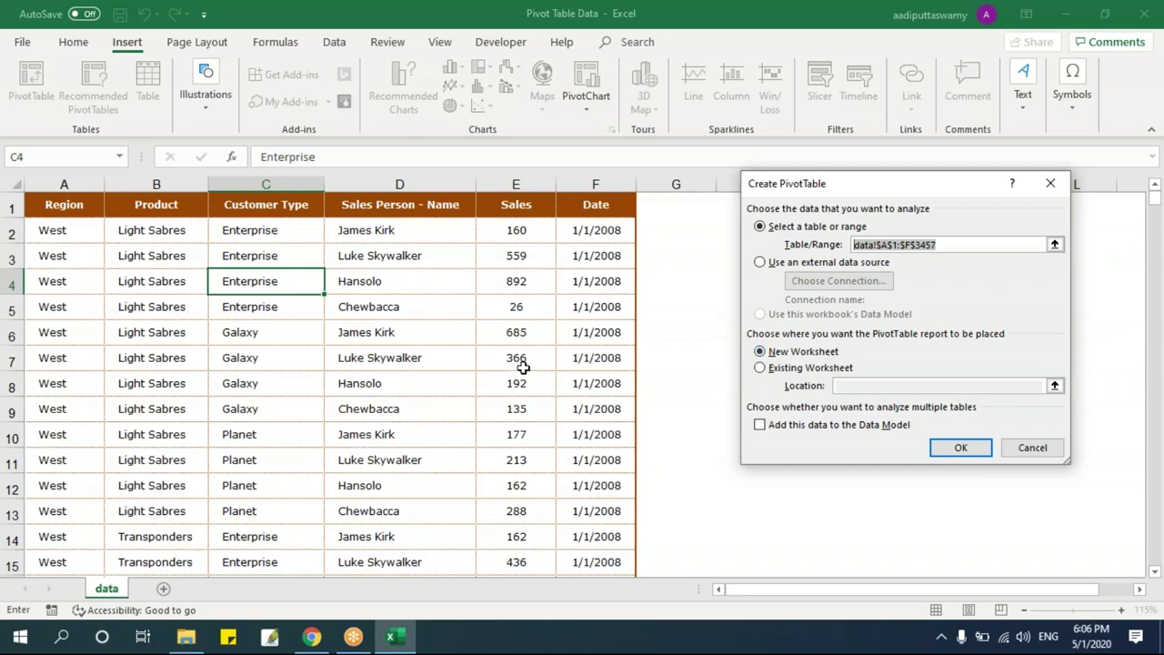
{"action": "left_click", "coordinate": [966, 449]}
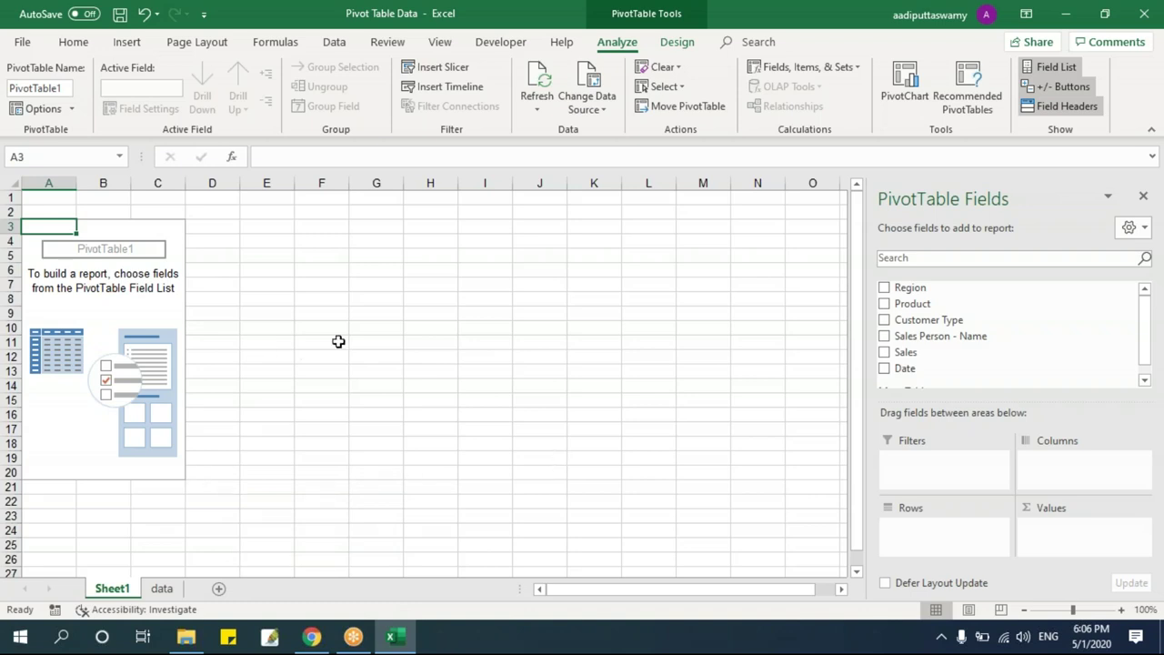
- Examine the empty pivot table area in A3:C20 and its field list by selecting cells inside and outside the report
{"action": "left_click", "coordinate": [128, 43]}
{"action": "left_click", "coordinate": [473, 409]}
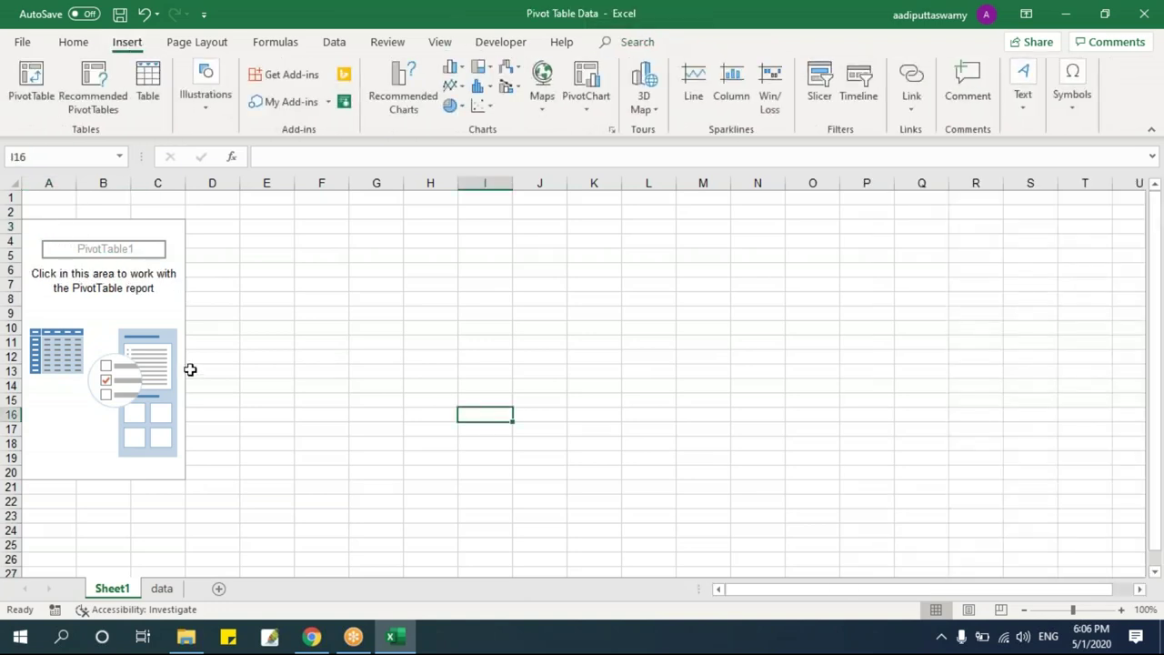
{"action": "left_click", "coordinate": [160, 302]}
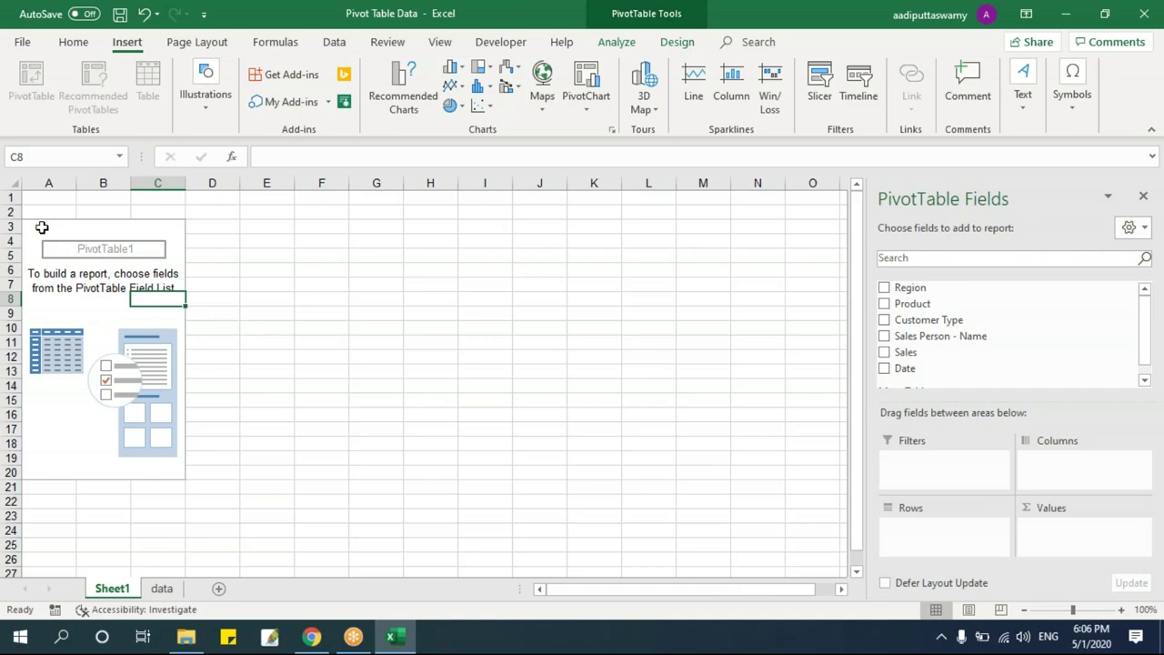
{"action": "left_click_drag", "start_coordinate": [34, 227], "coordinate": [159, 472]}
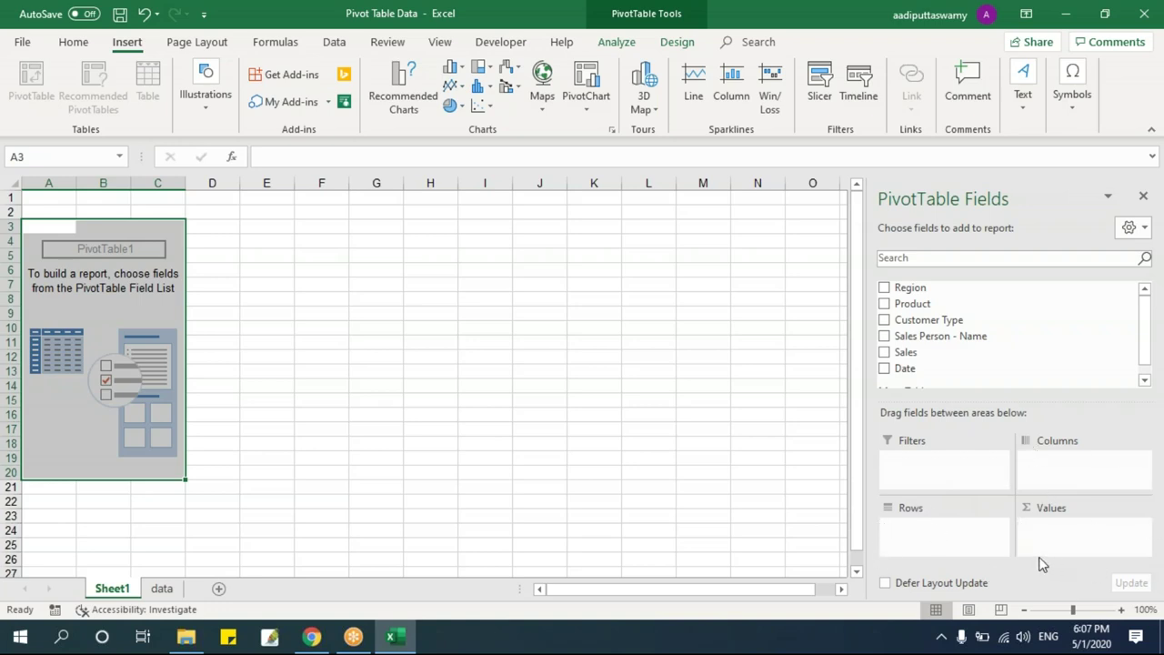
{"action": "left_click", "coordinate": [701, 389]}
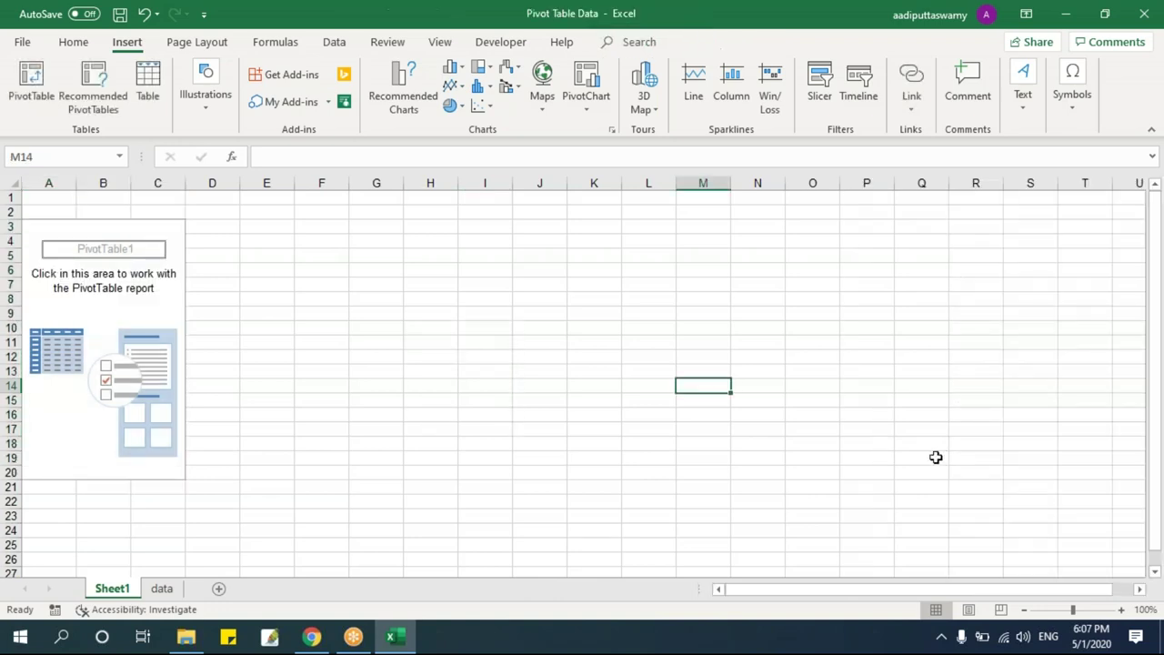
{"action": "left_click", "coordinate": [175, 274]}
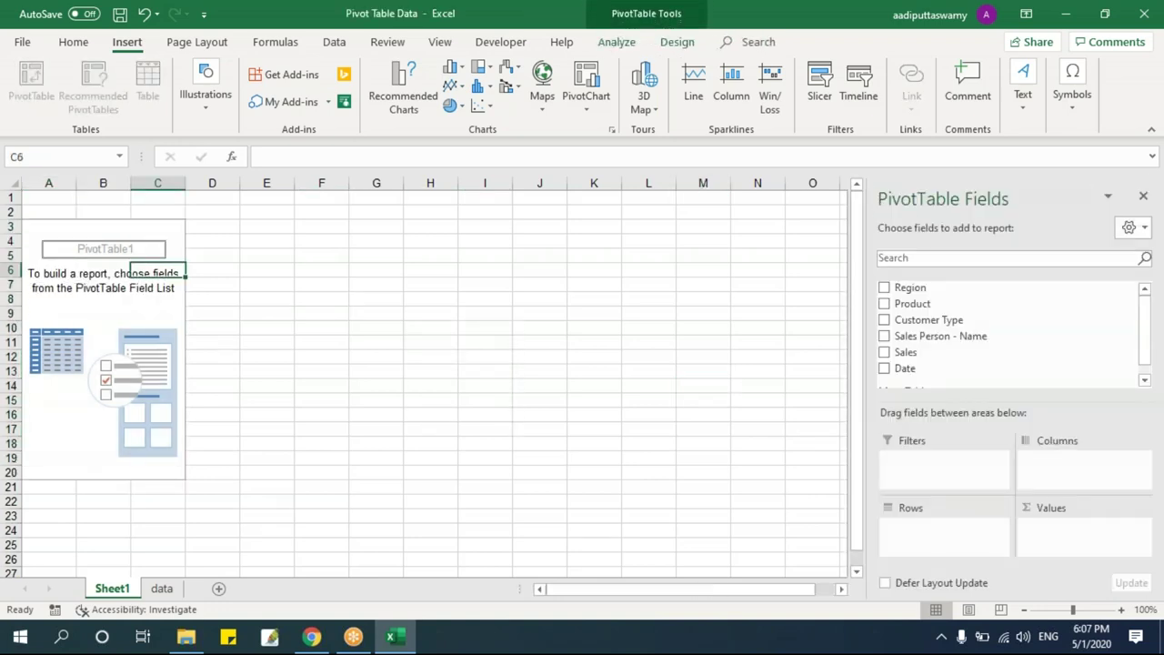
{"action": "left_click", "coordinate": [510, 280]}
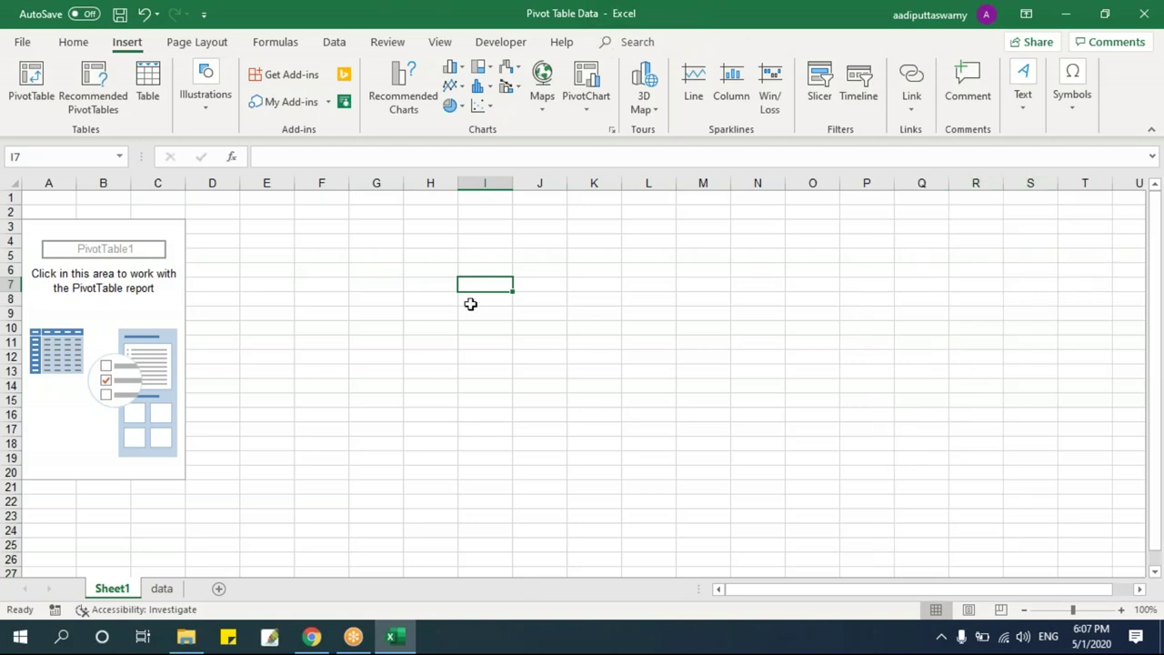
{"action": "left_click", "coordinate": [124, 284]}
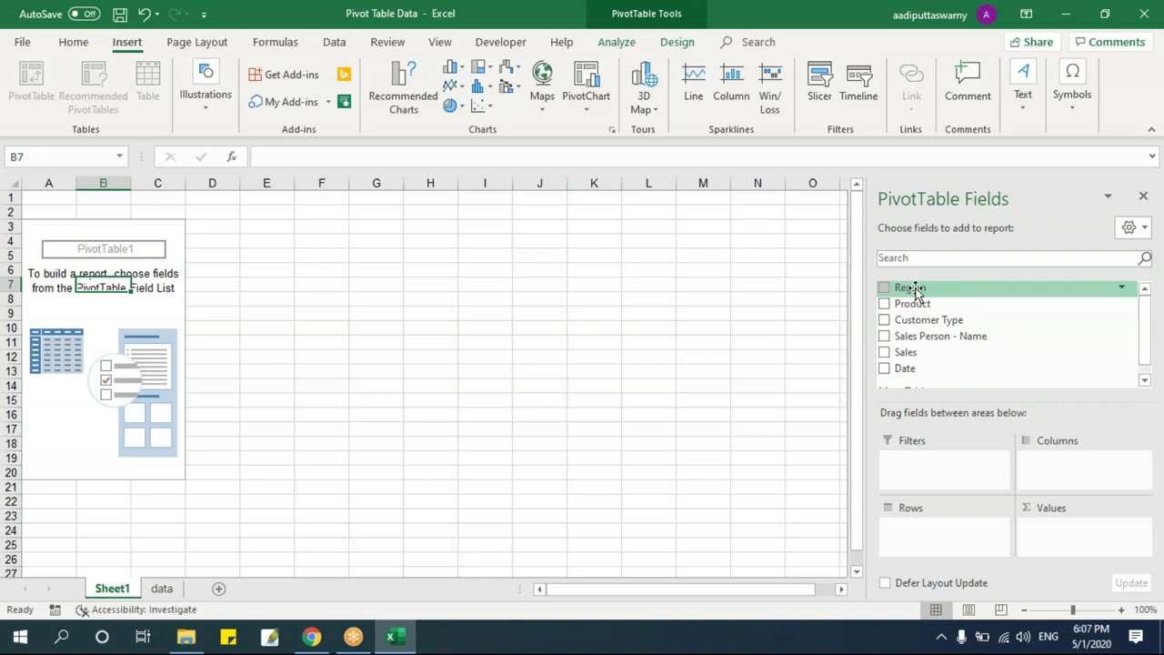
- Add the Region field to the pivot table's rows and check the region labels in A4:A7
{"action": "left_click_drag", "start_coordinate": [914, 289], "coordinate": [949, 530]}
{"action": "left_click_drag", "start_coordinate": [57, 242], "coordinate": [57, 285]}
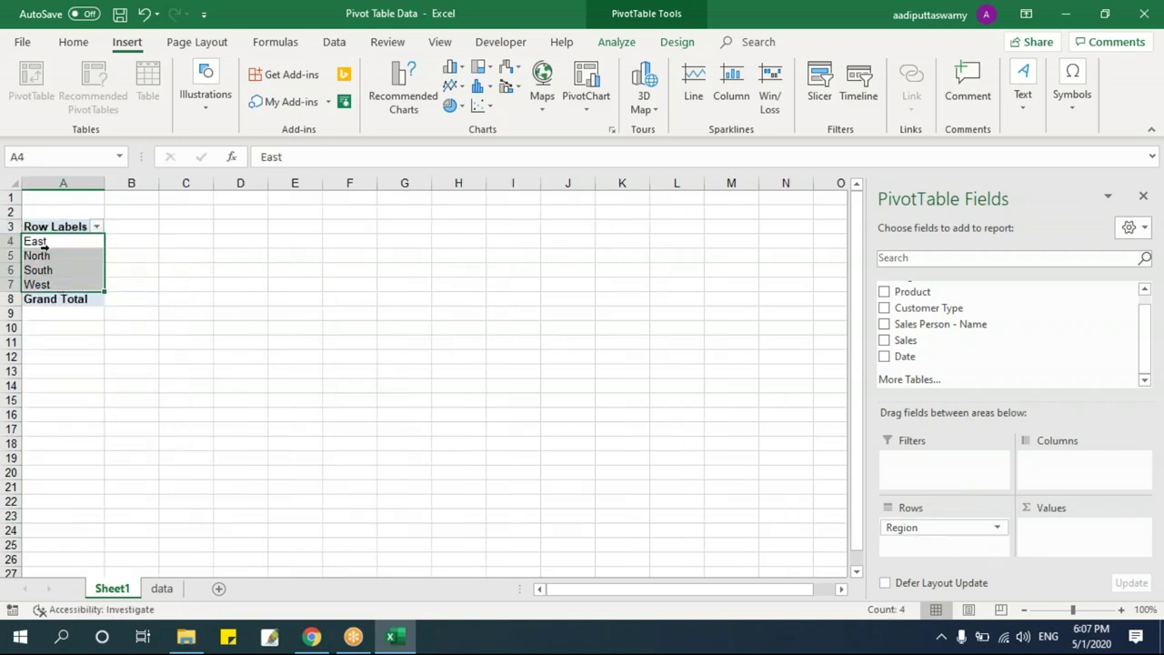
{"action": "key", "text": "Return"}
{"action": "key", "text": "Return"}
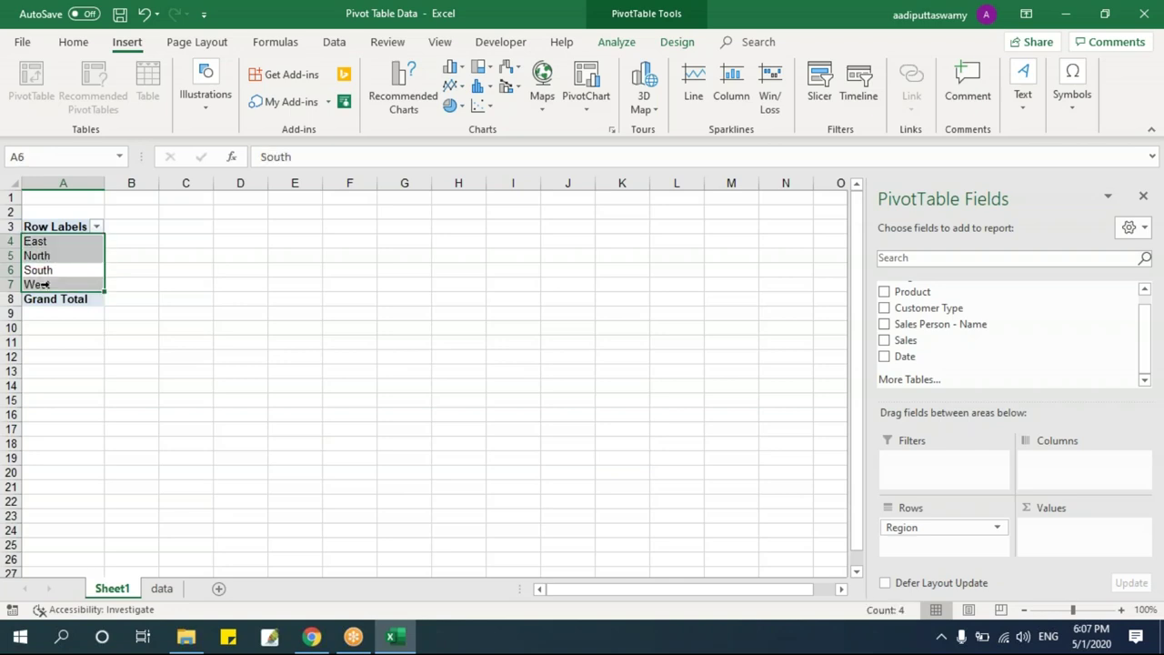
{"action": "left_click", "coordinate": [196, 281]}
{"action": "left_click", "coordinate": [44, 270]}
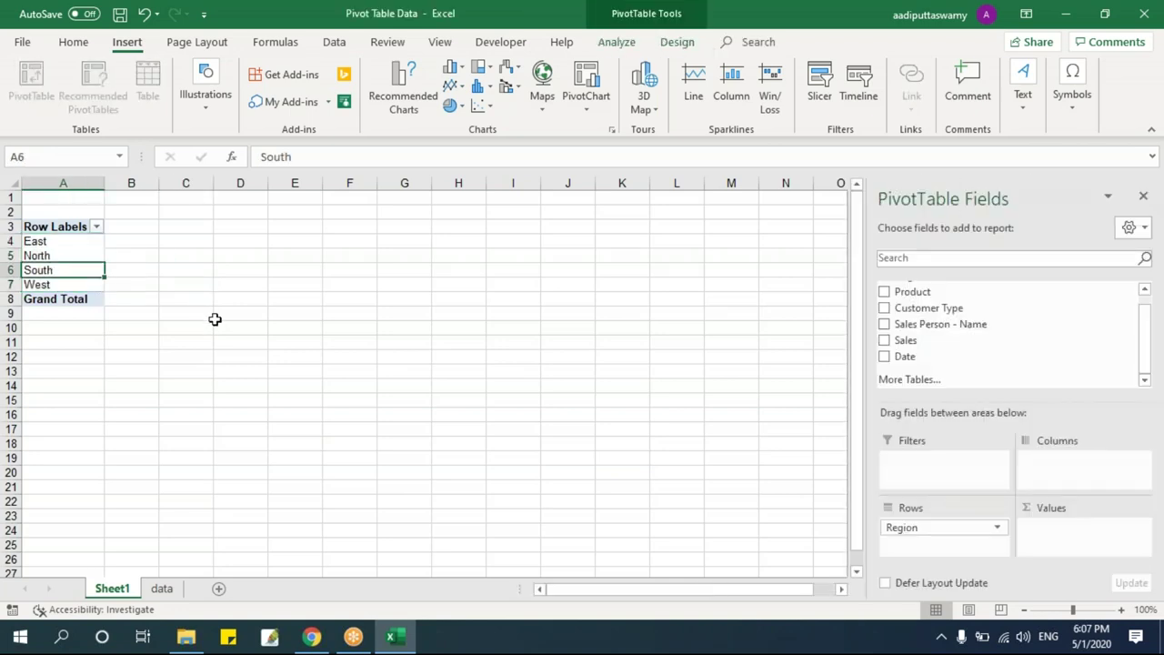
{"action": "scroll", "coordinate": [215, 319], "scroll_direction": "up", "scroll_amount": 2}
{"action": "scroll", "coordinate": [190, 324], "scroll_direction": "up", "scroll_amount": 2}
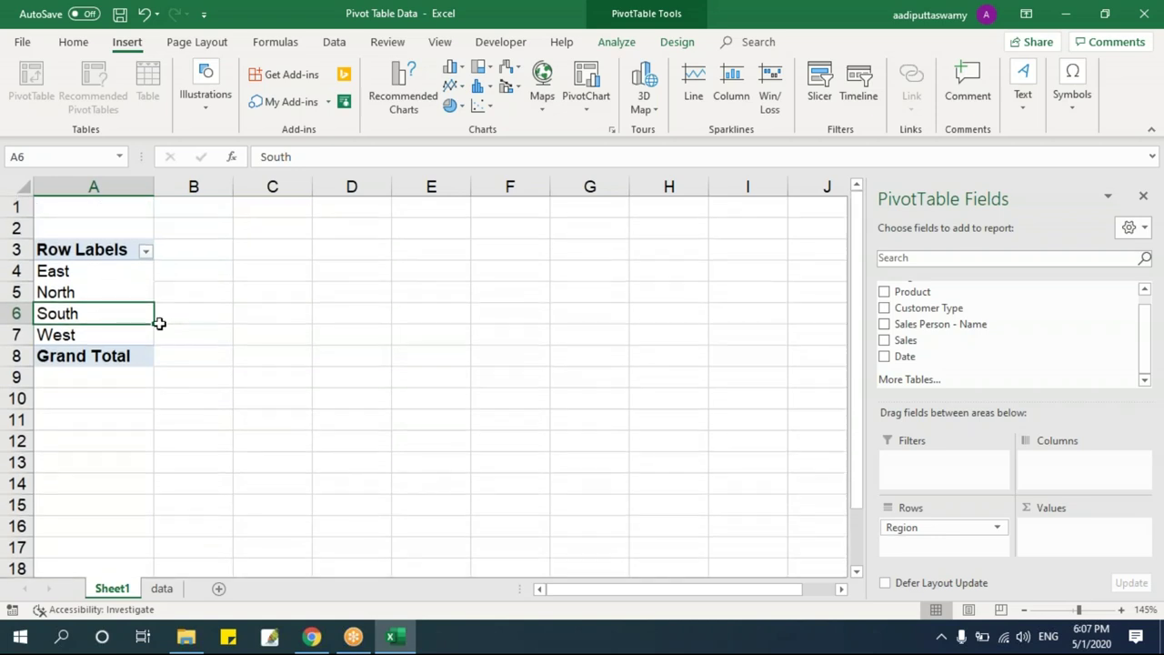
{"action": "left_click", "coordinate": [92, 276]}
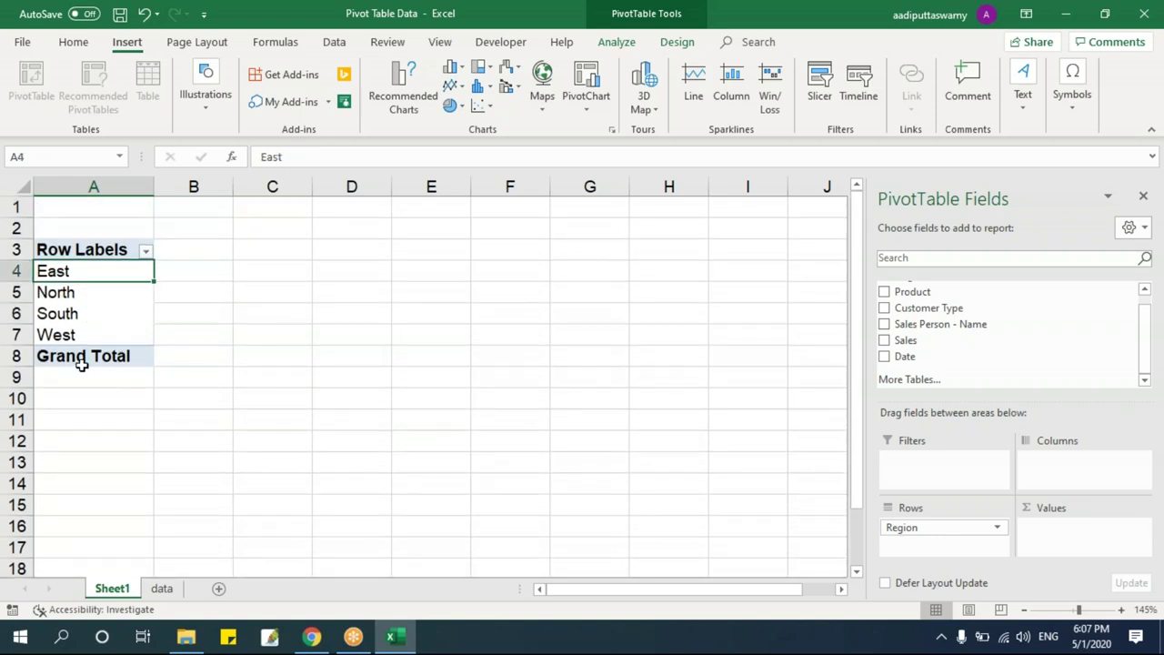
- Check the Region entries in A2:A9 of the data sheet and add the Sales field to the pivot table's values
{"action": "left_click", "coordinate": [162, 589]}
{"action": "left_click_drag", "start_coordinate": [86, 238], "coordinate": [78, 411]}
{"action": "left_click", "coordinate": [112, 588]}
{"action": "left_click_drag", "start_coordinate": [908, 339], "coordinate": [1073, 553]}
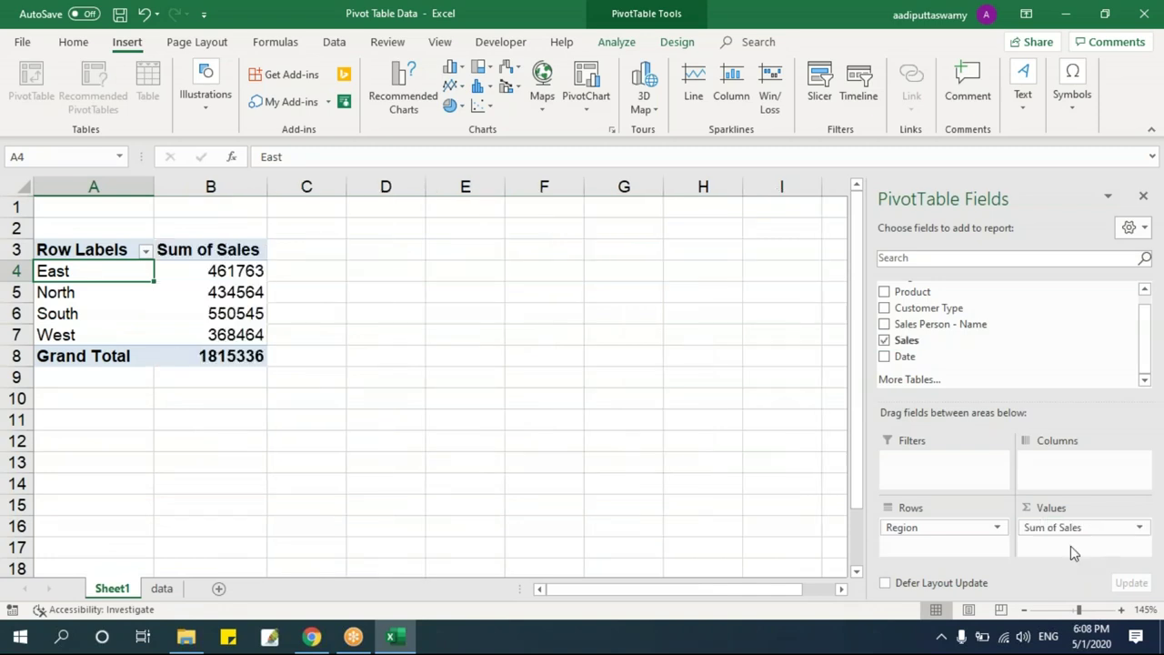
- Examine the sales sum for each region, including East in A4:B4, with reference to the Region column of the data sheet
{"action": "left_click", "coordinate": [414, 418]}
{"action": "left_click", "coordinate": [200, 270]}
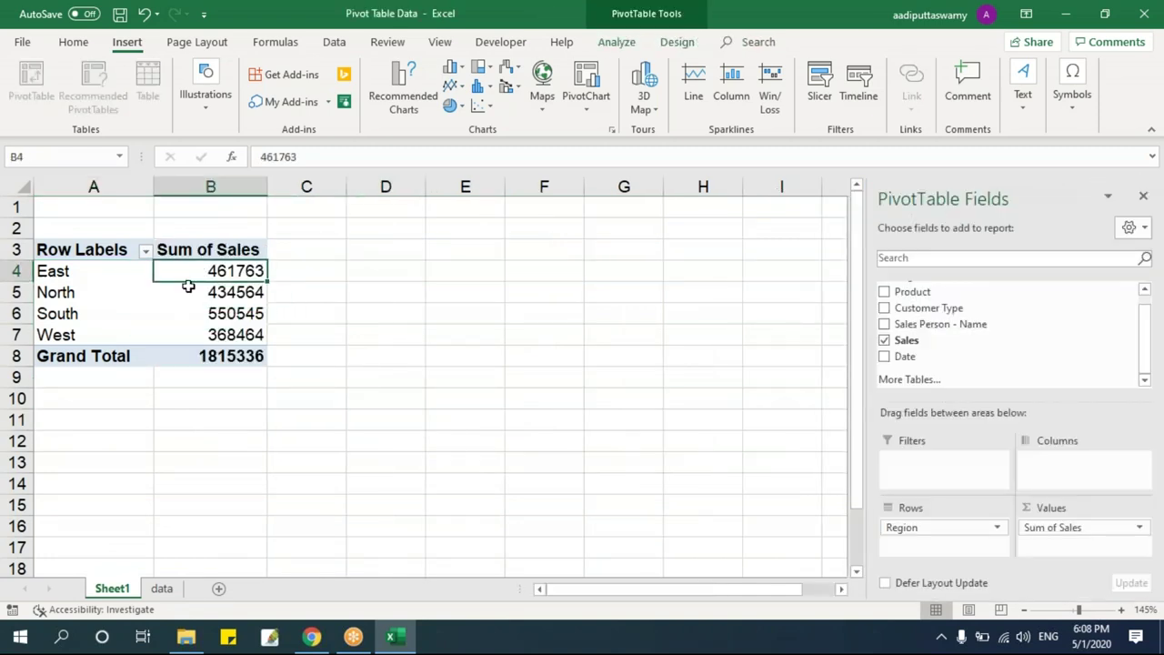
{"action": "left_click", "coordinate": [89, 273]}
{"action": "left_click", "coordinate": [243, 271]}
{"action": "left_click_drag", "start_coordinate": [94, 271], "coordinate": [141, 341]}
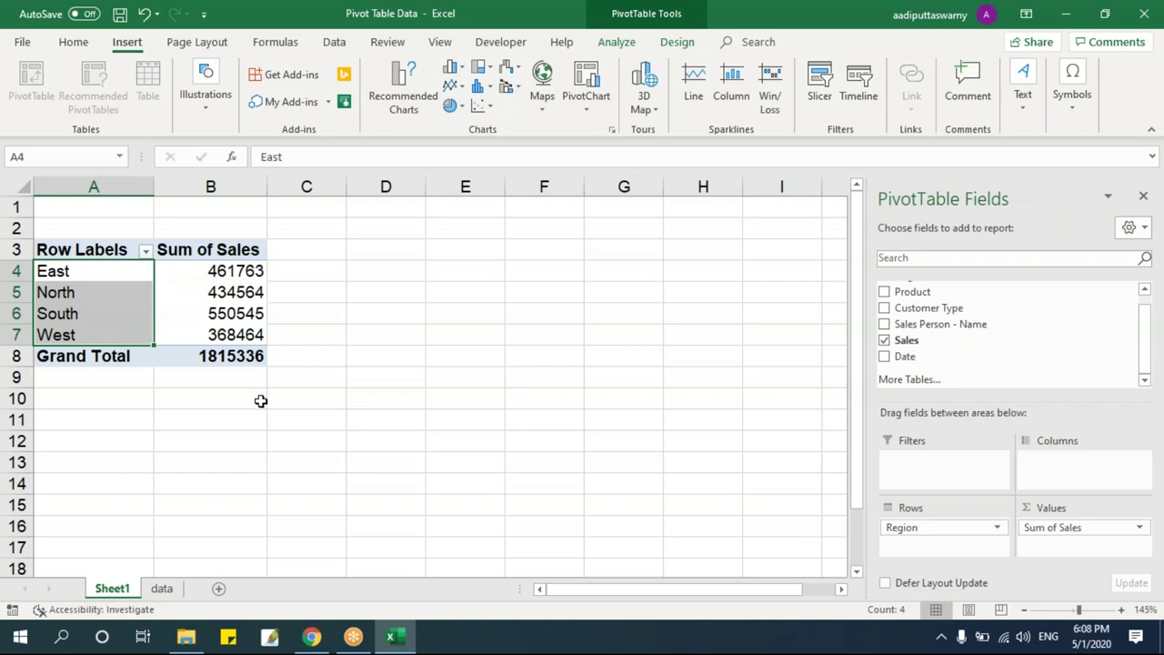
{"action": "left_click", "coordinate": [56, 270]}
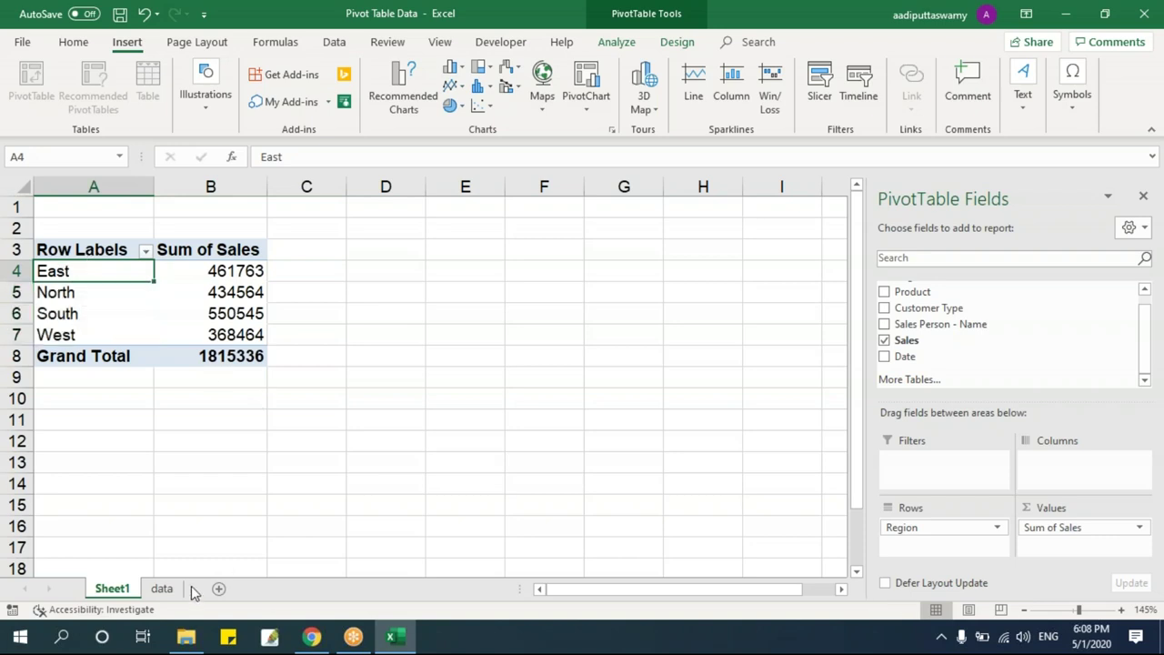
{"action": "left_click", "coordinate": [163, 588]}
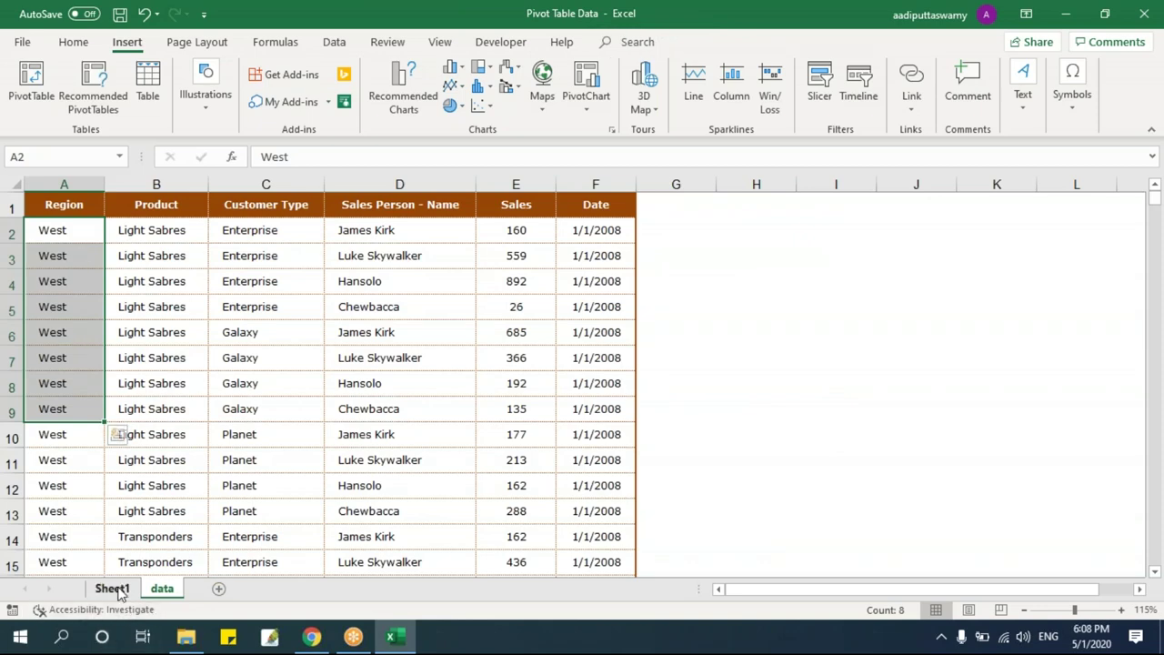
{"action": "left_click", "coordinate": [112, 588]}
{"action": "left_click_drag", "start_coordinate": [137, 272], "coordinate": [218, 273]}
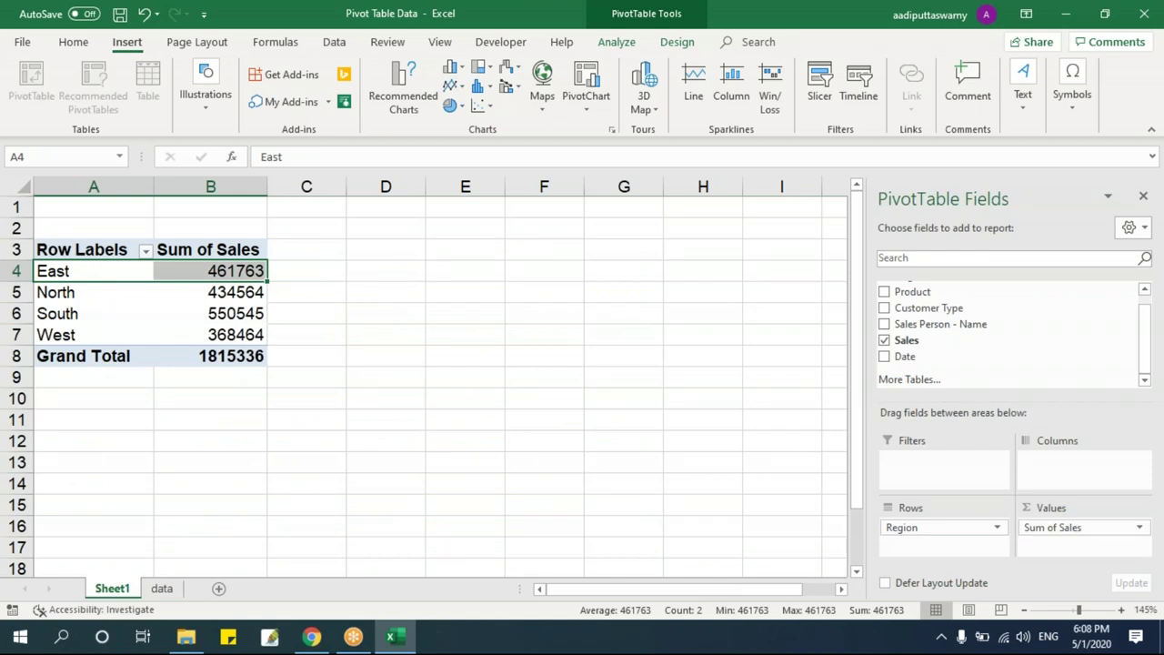
- Review the blank cells from D4 down beside the pivot table and the Region entries in A2:A4 of the data sheet
{"action": "left_click_drag", "start_coordinate": [410, 270], "coordinate": [407, 438]}
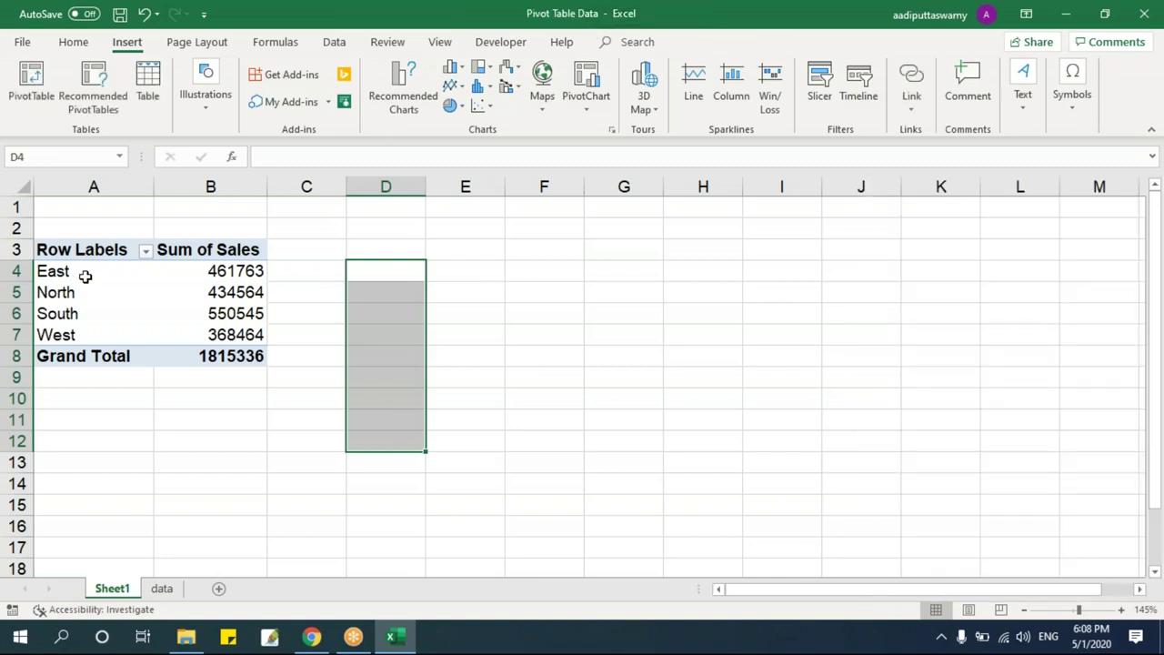
{"action": "key", "text": "shift+Up"}
{"action": "key", "text": "shift+Up"}
{"action": "key", "text": "shift+Up"}
{"action": "key", "text": "shift+Up"}
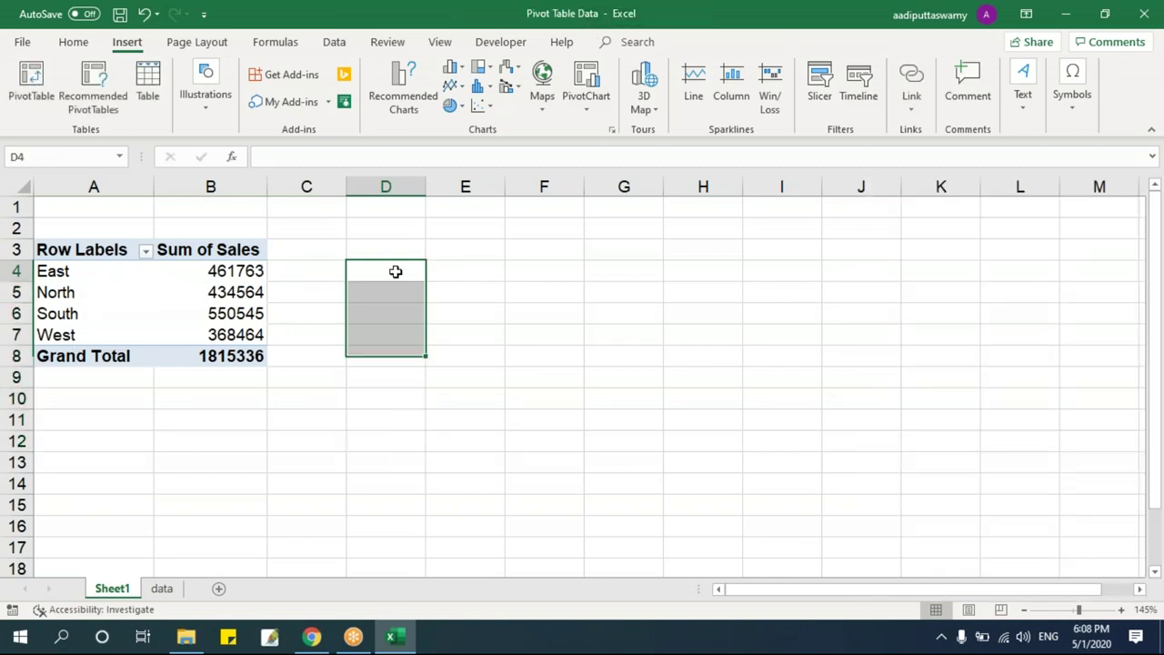
{"action": "left_click", "coordinate": [396, 271]}
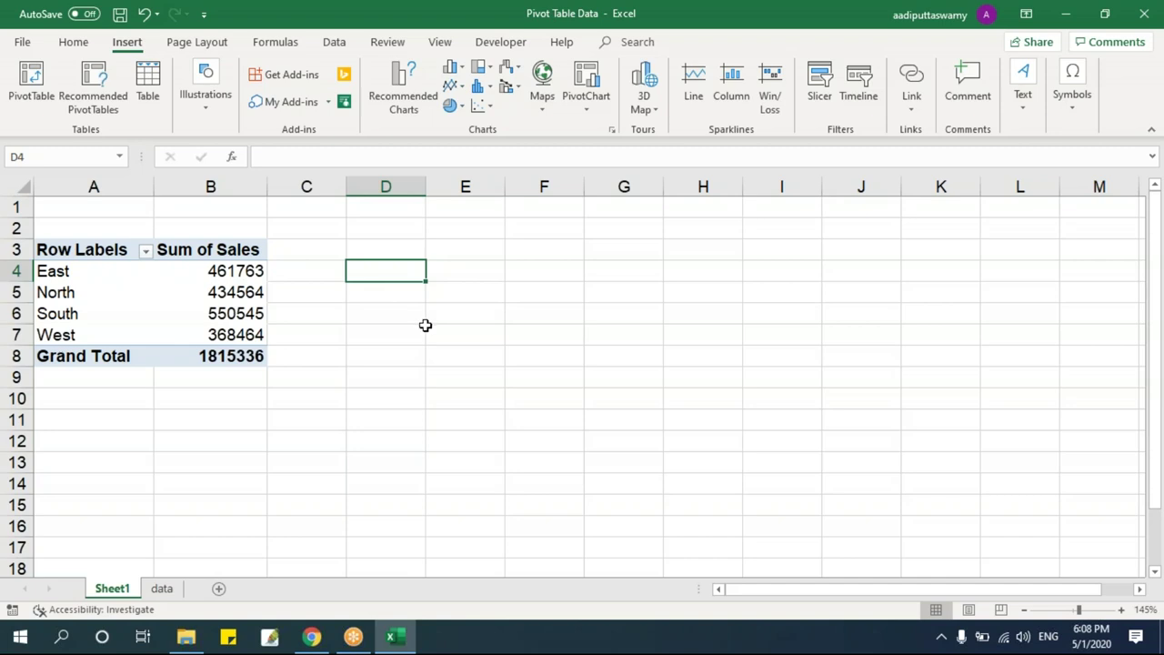
{"action": "left_click", "coordinate": [162, 589]}
{"action": "left_click", "coordinate": [96, 309]}
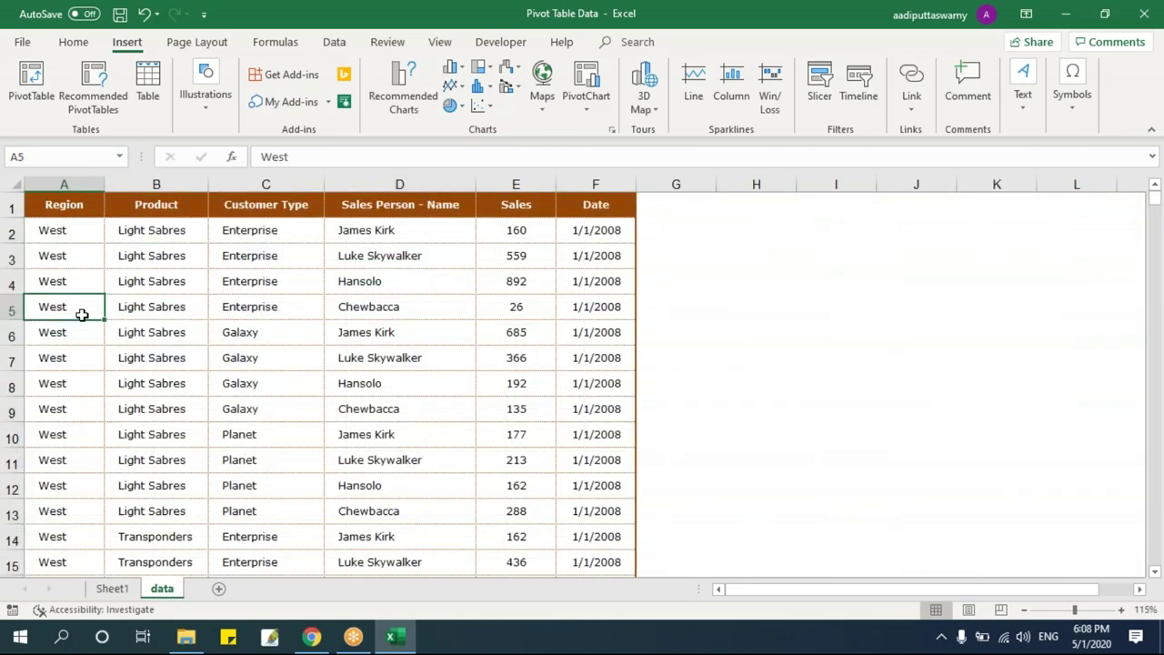
{"action": "left_click_drag", "start_coordinate": [66, 230], "coordinate": [65, 281]}
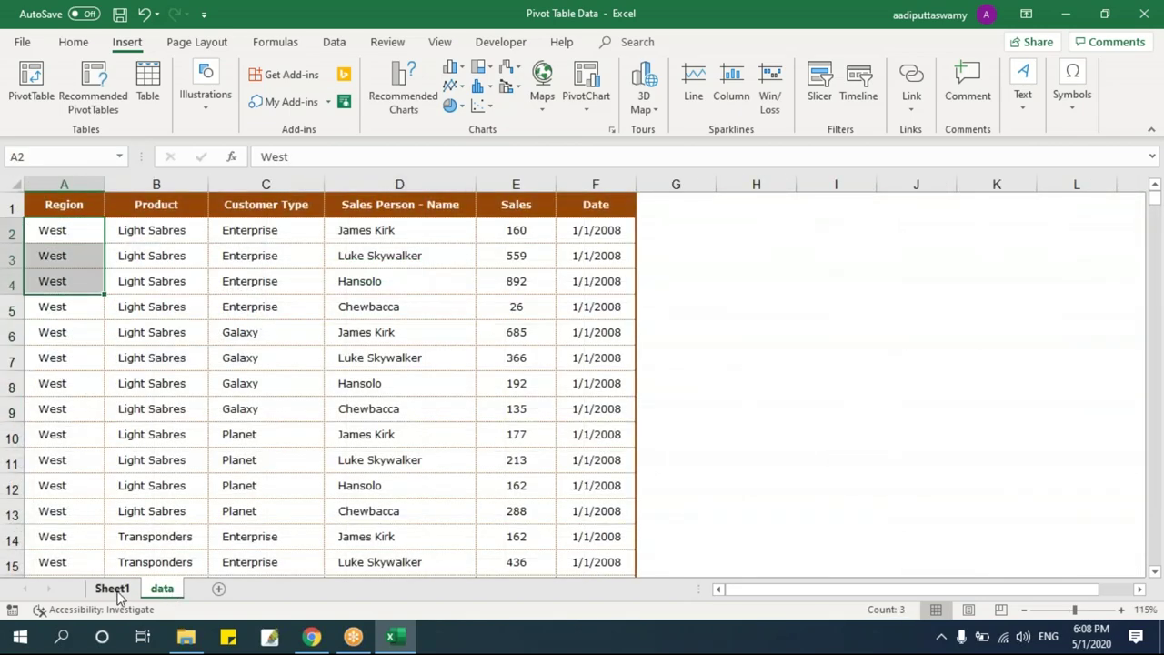
{"action": "left_click", "coordinate": [112, 588]}
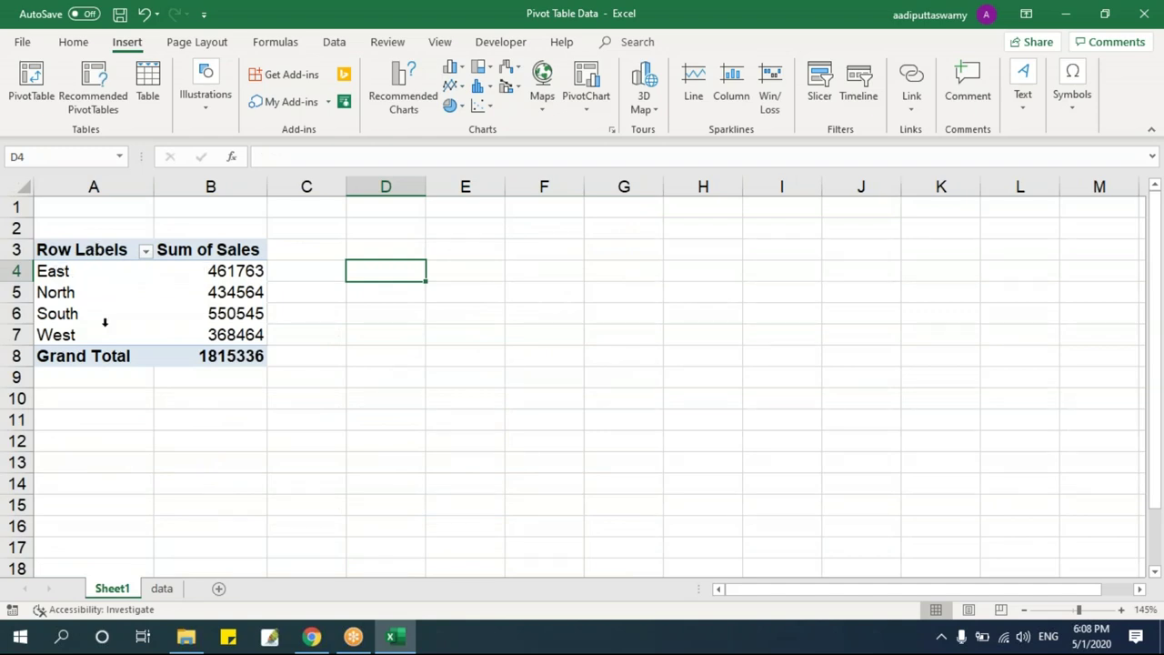
- Replace the Region field with Product in the pivot table's rows
{"action": "left_click", "coordinate": [182, 313]}
{"action": "mouse_move", "coordinate": [347, 634]}
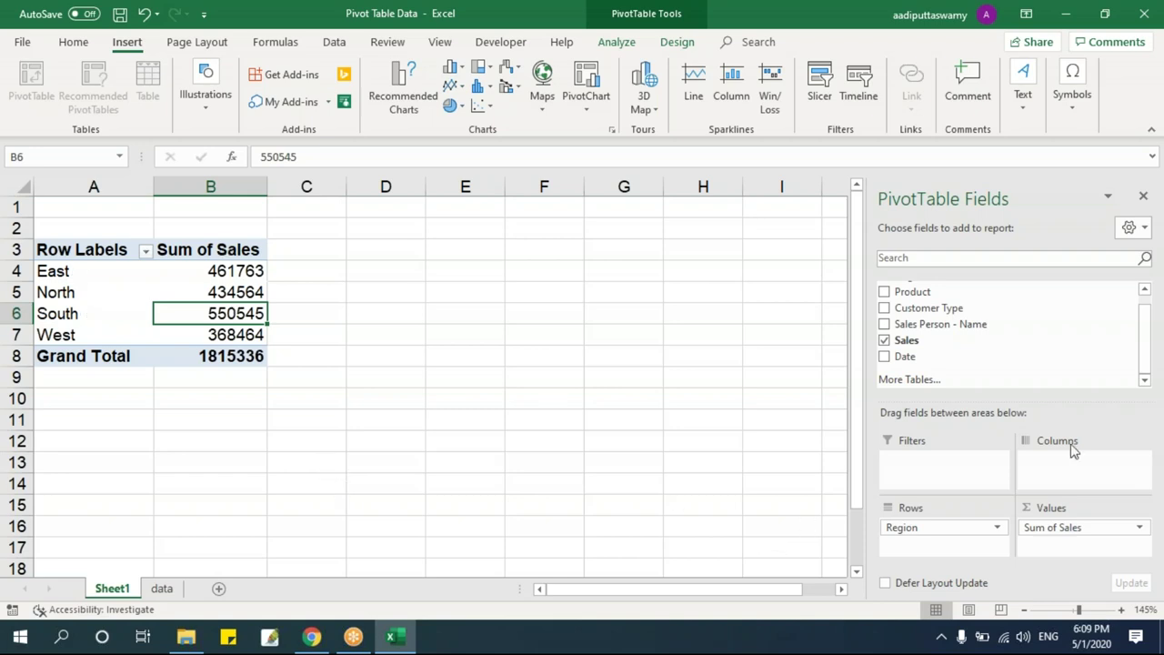
{"action": "scroll", "coordinate": [1061, 339], "scroll_direction": "up", "scroll_amount": 1}
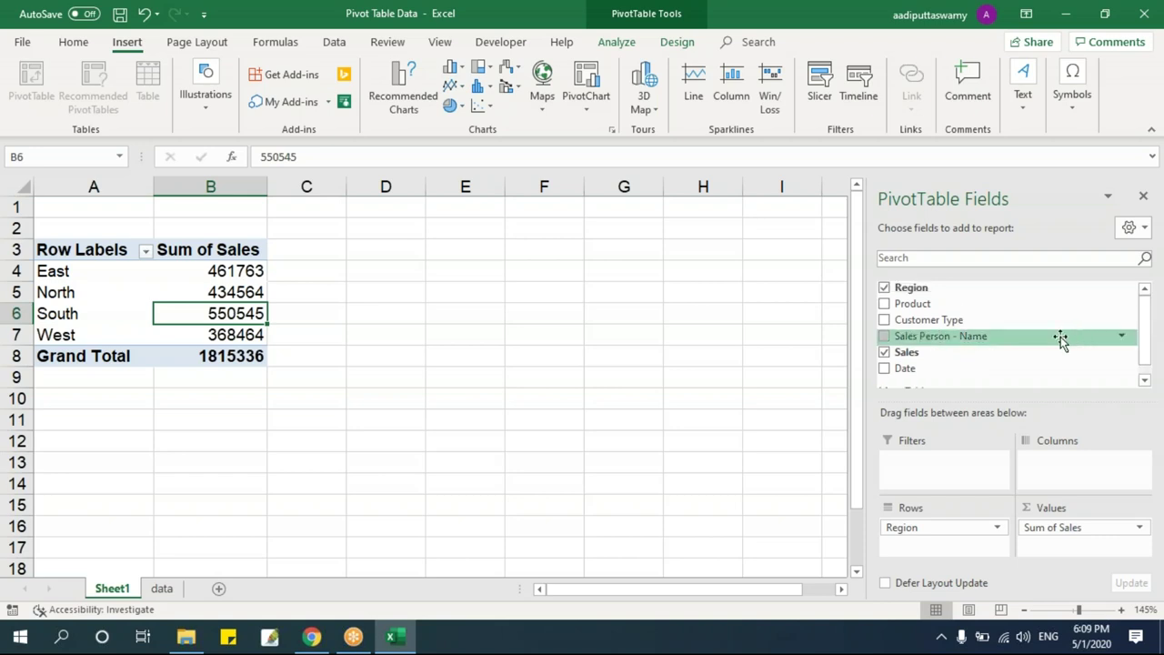
{"action": "left_click_drag", "start_coordinate": [920, 528], "coordinate": [439, 427]}
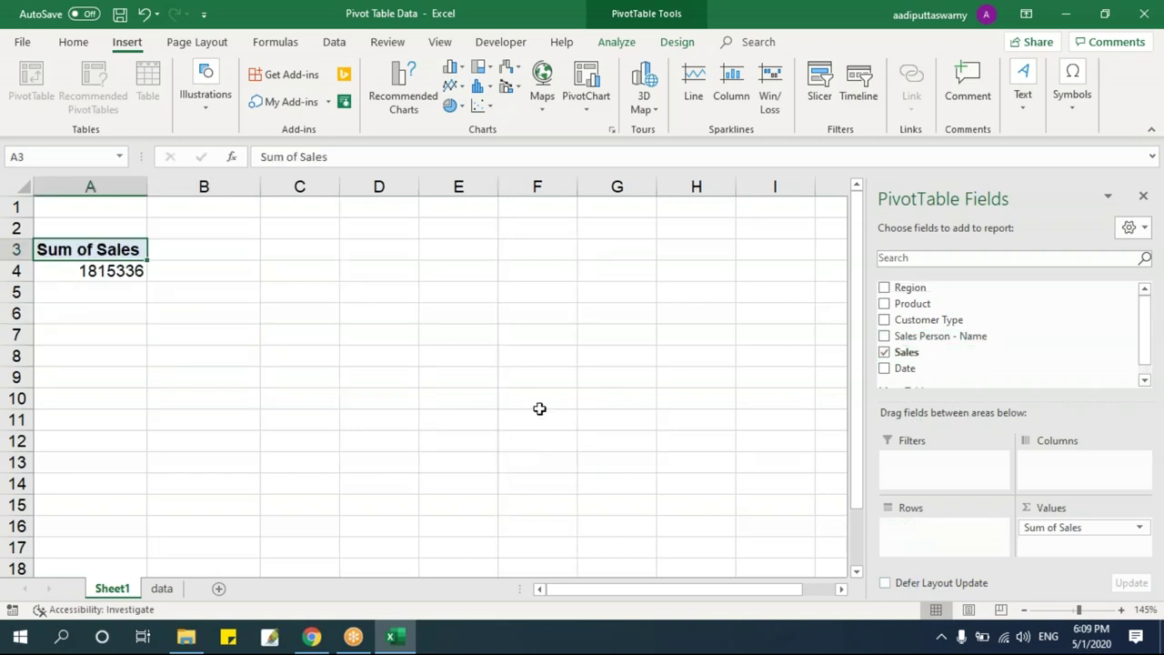
{"action": "left_click_drag", "start_coordinate": [919, 303], "coordinate": [950, 536]}
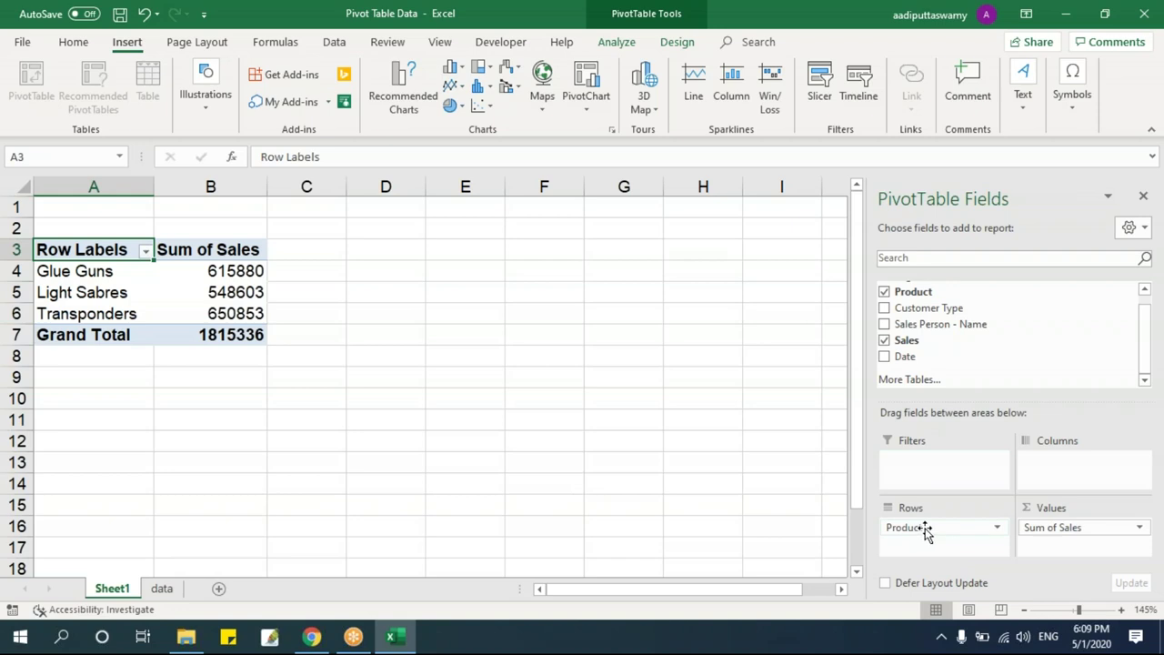
- Replace the Product field with Customer Type in the pivot table's rows and select the results in A4:B6
{"action": "left_click_drag", "start_coordinate": [994, 528], "coordinate": [576, 467]}
{"action": "left_click_drag", "start_coordinate": [1016, 309], "coordinate": [955, 536]}
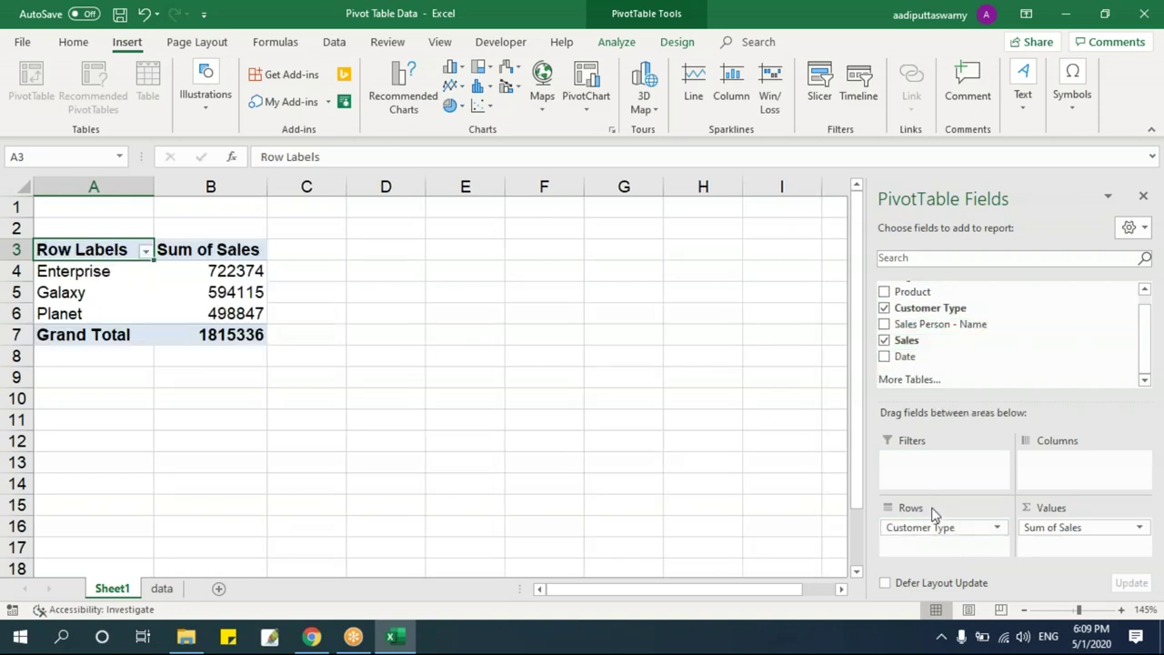
{"action": "left_click_drag", "start_coordinate": [106, 274], "coordinate": [235, 312]}
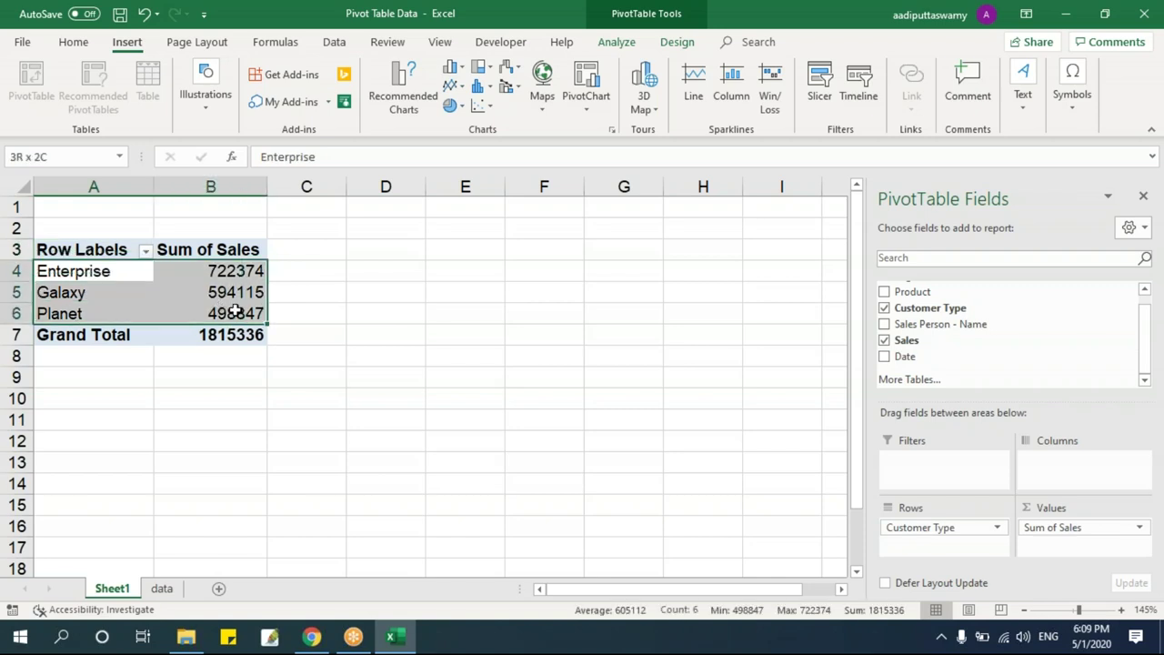
- Copy the Customer Type pivot table in A3:B7 and add a new worksheet
{"action": "left_click", "coordinate": [254, 392]}
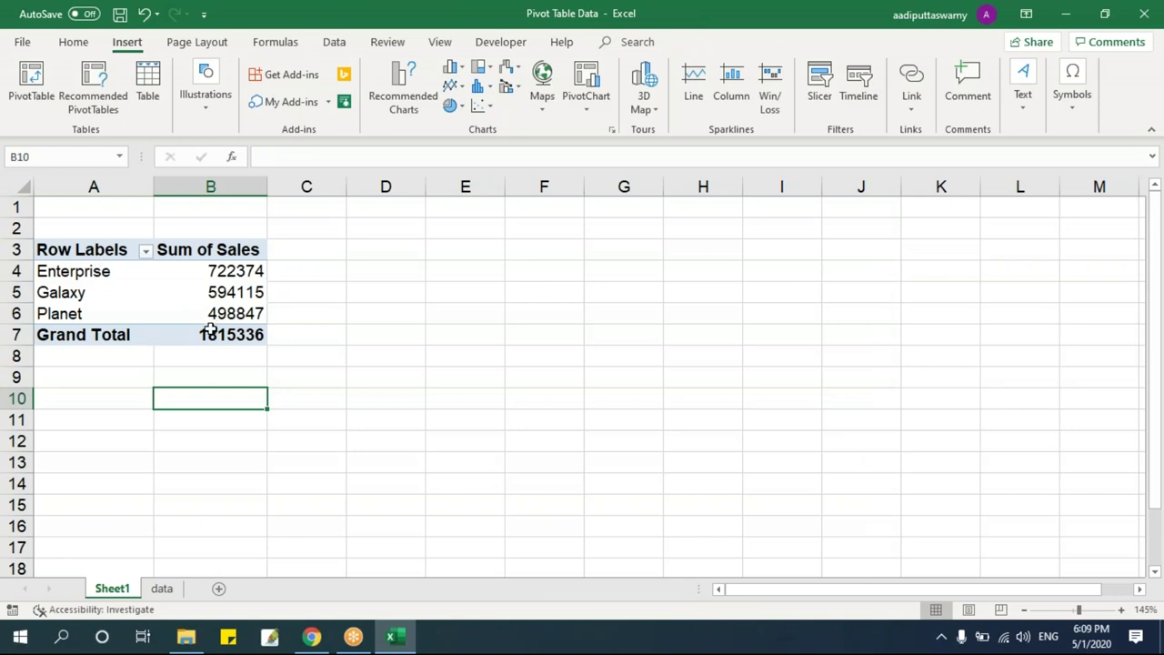
{"action": "mouse_move", "coordinate": [210, 333]}
{"action": "left_click", "coordinate": [377, 318]}
{"action": "left_click_drag", "start_coordinate": [94, 249], "coordinate": [235, 335]}
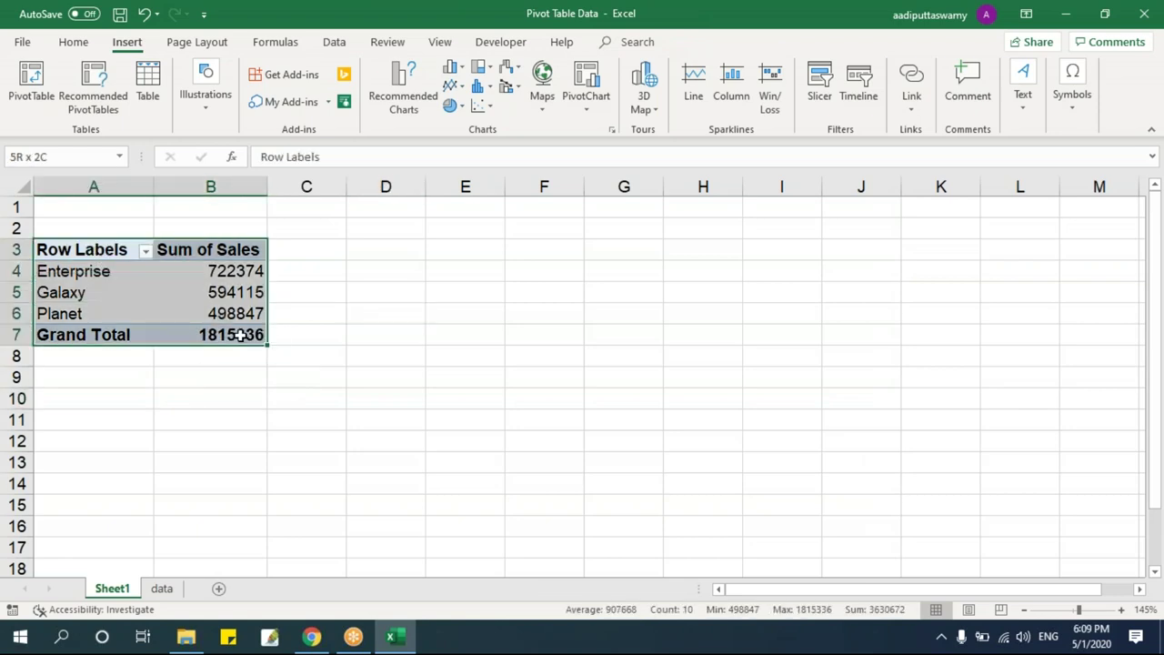
{"action": "key", "text": "ctrl+c"}
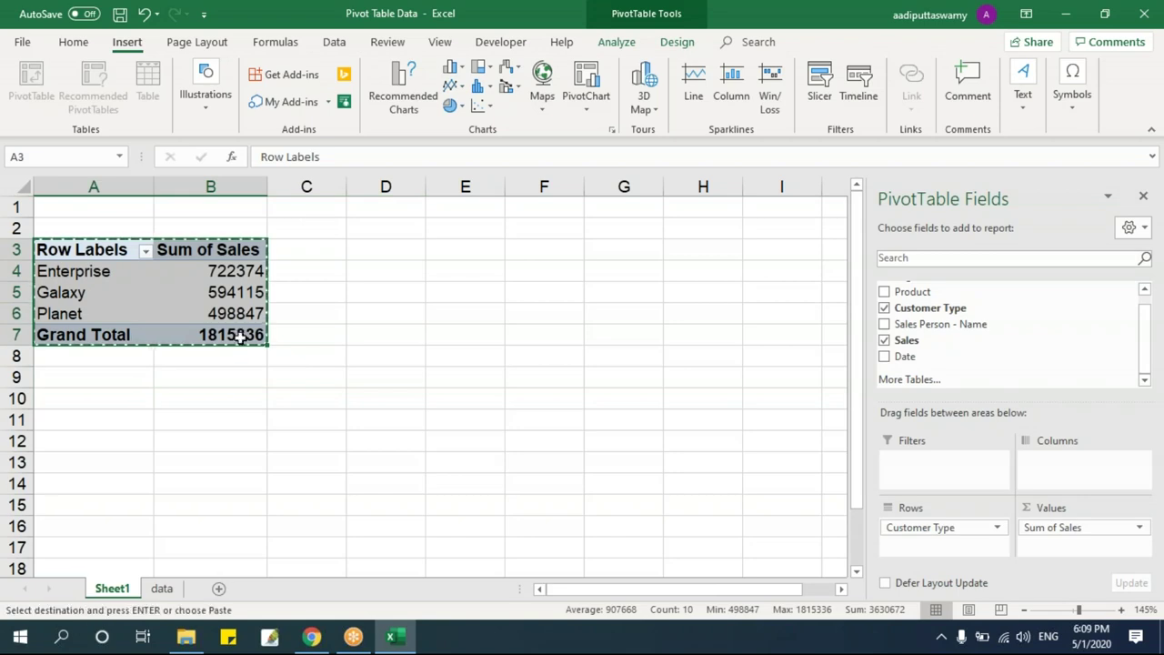
{"action": "left_click", "coordinate": [218, 588]}
- Try to paste the copied pivot table at E6 of the new sheet and undo the paste
{"action": "left_click", "coordinate": [275, 271]}
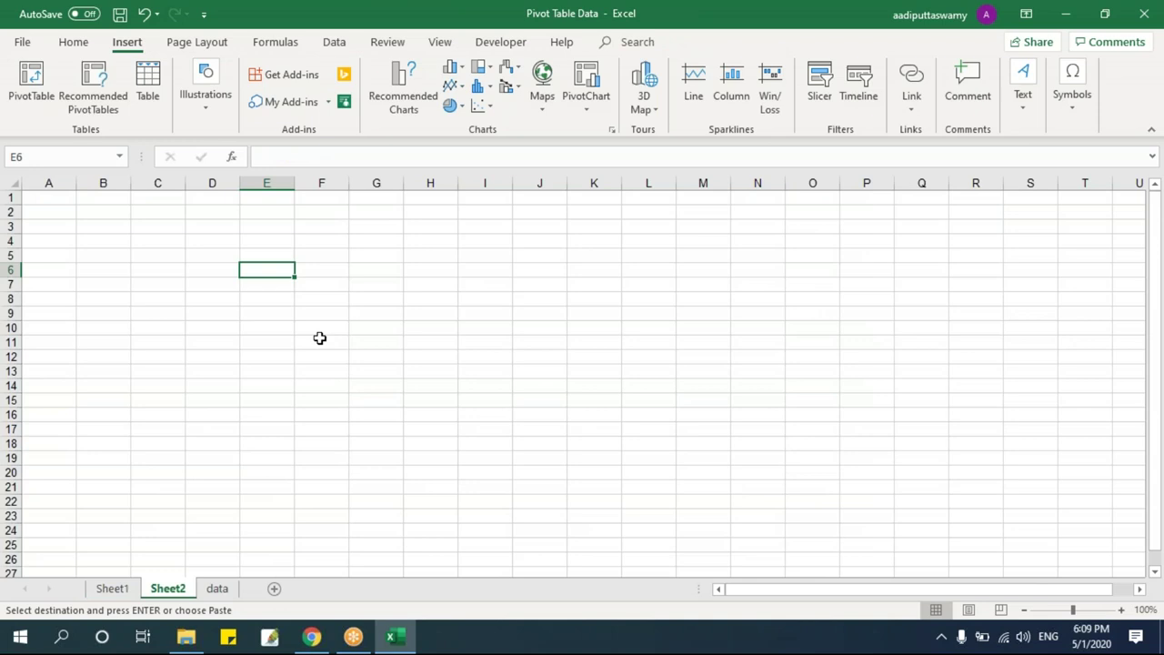
{"action": "key", "text": "ctrl+v"}
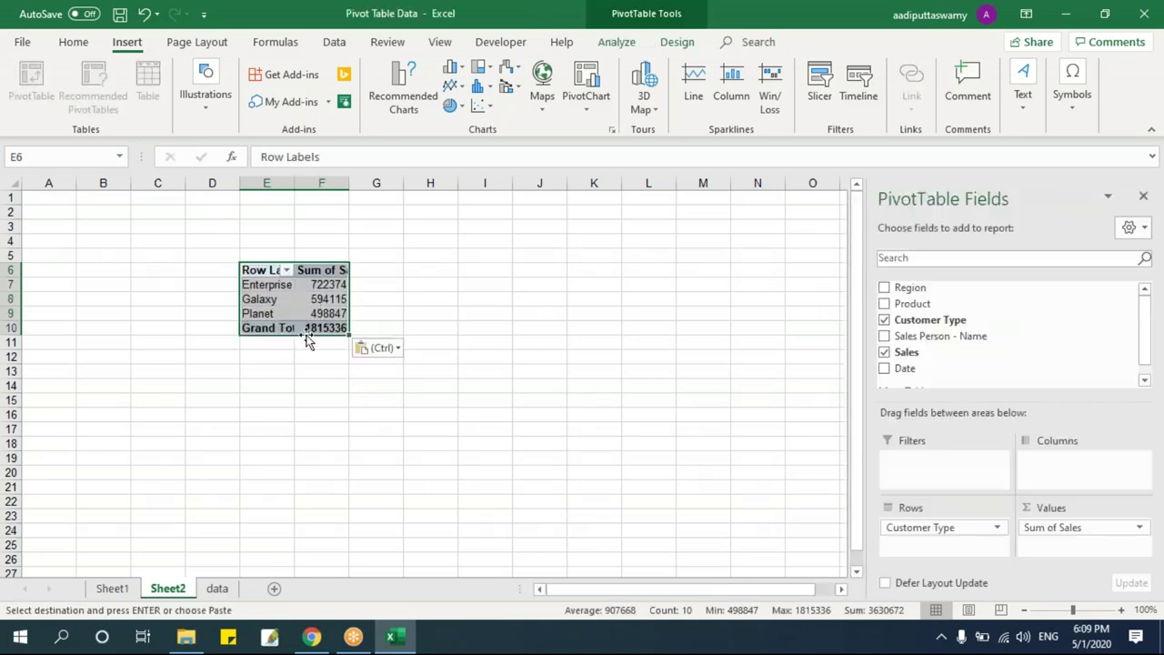
{"action": "key", "text": "ctrl+z"}
{"action": "left_click", "coordinate": [273, 354]}
{"action": "key", "text": "Up"}
{"action": "key", "text": "Up"}
{"action": "key", "text": "Up"}
{"action": "key", "text": "Up"}
{"action": "key", "text": "Up"}
{"action": "key", "text": "Up"}
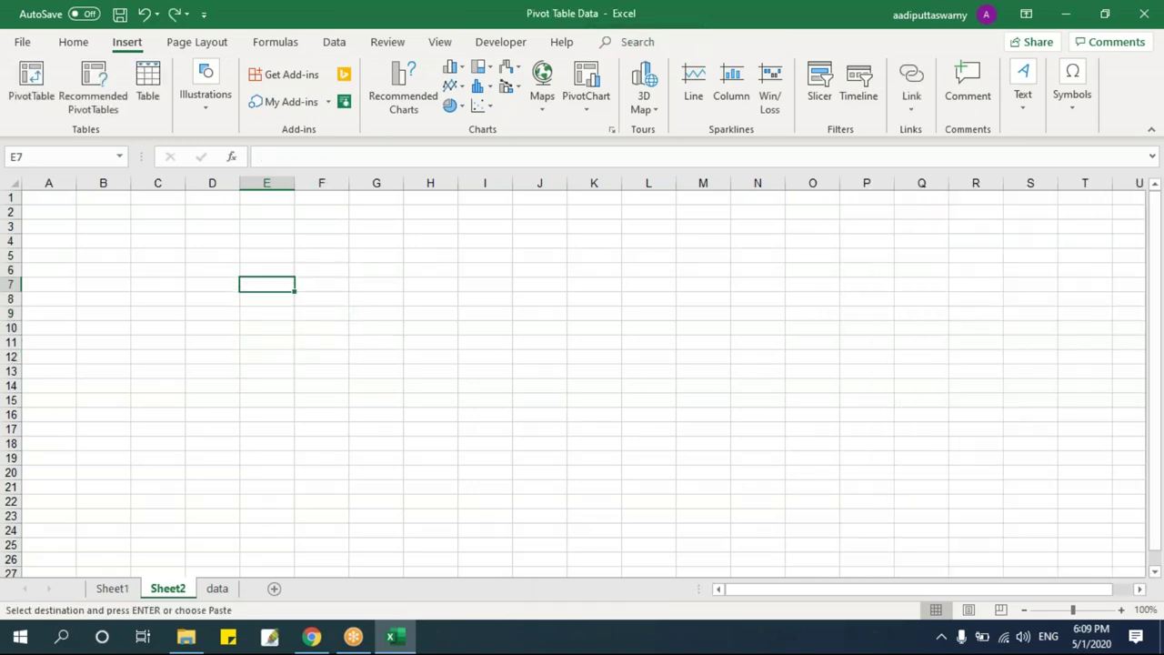
- Paste only the values of the copied pivot table at D5 of Sheet2 and fit column D to its contents
{"action": "scroll", "coordinate": [398, 348], "scroll_direction": "up", "scroll_amount": 1}
{"action": "scroll", "coordinate": [376, 337], "scroll_direction": "up", "scroll_amount": 3}
{"action": "scroll", "coordinate": [377, 337], "scroll_direction": "down", "scroll_amount": 1}
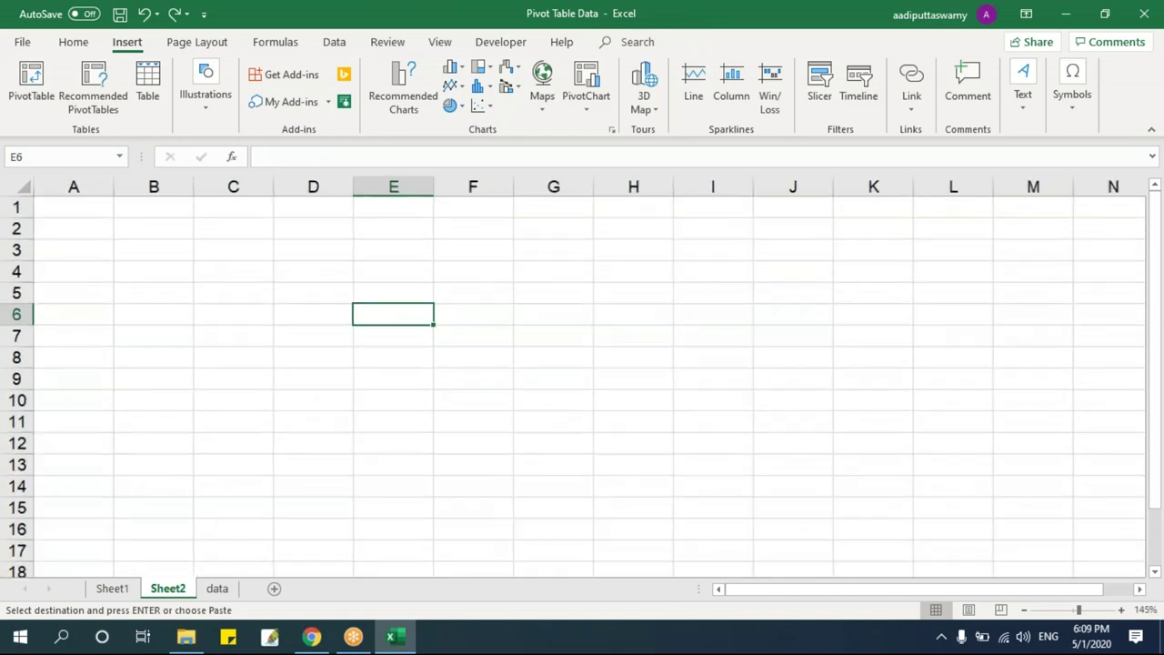
{"action": "left_click", "coordinate": [296, 301]}
{"action": "key", "text": "alt+e"}
{"action": "key", "text": "s"}
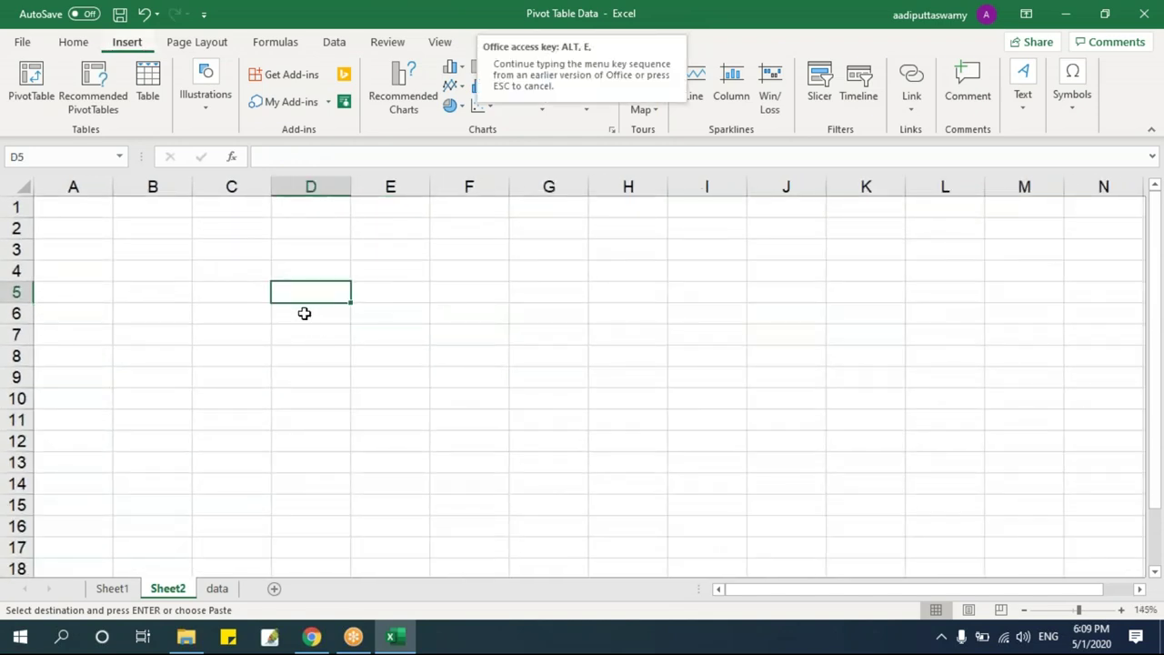
{"action": "left_click", "coordinate": [778, 266]}
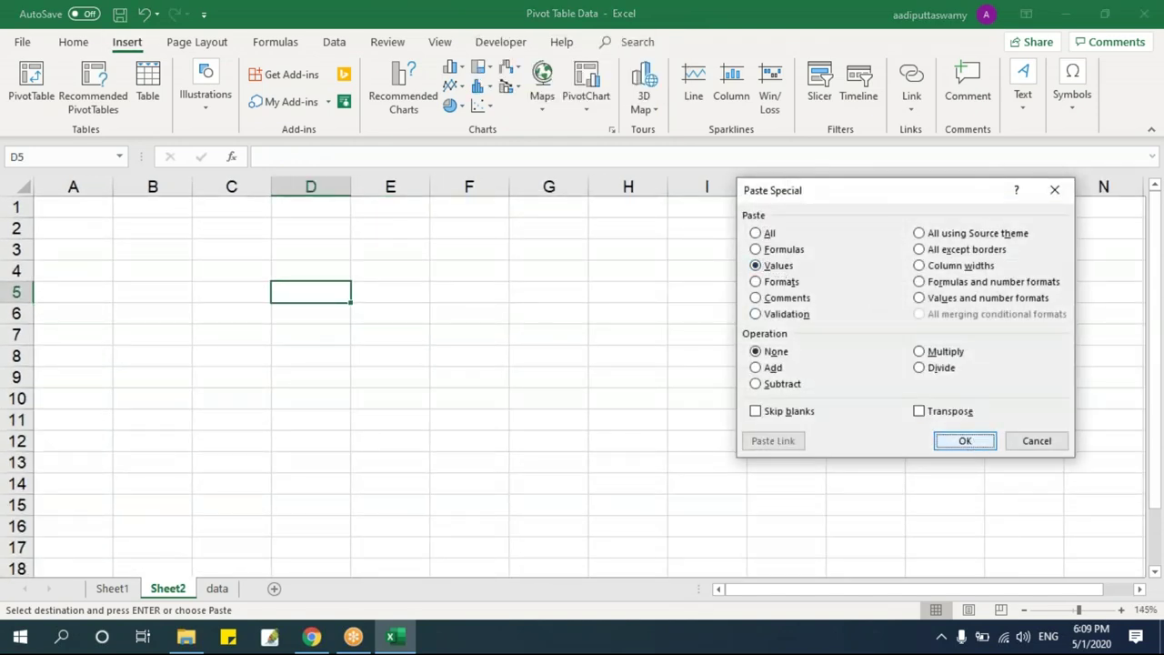
{"action": "left_click", "coordinate": [964, 440]}
{"action": "left_click", "coordinate": [627, 398]}
{"action": "double_click", "coordinate": [349, 185]}
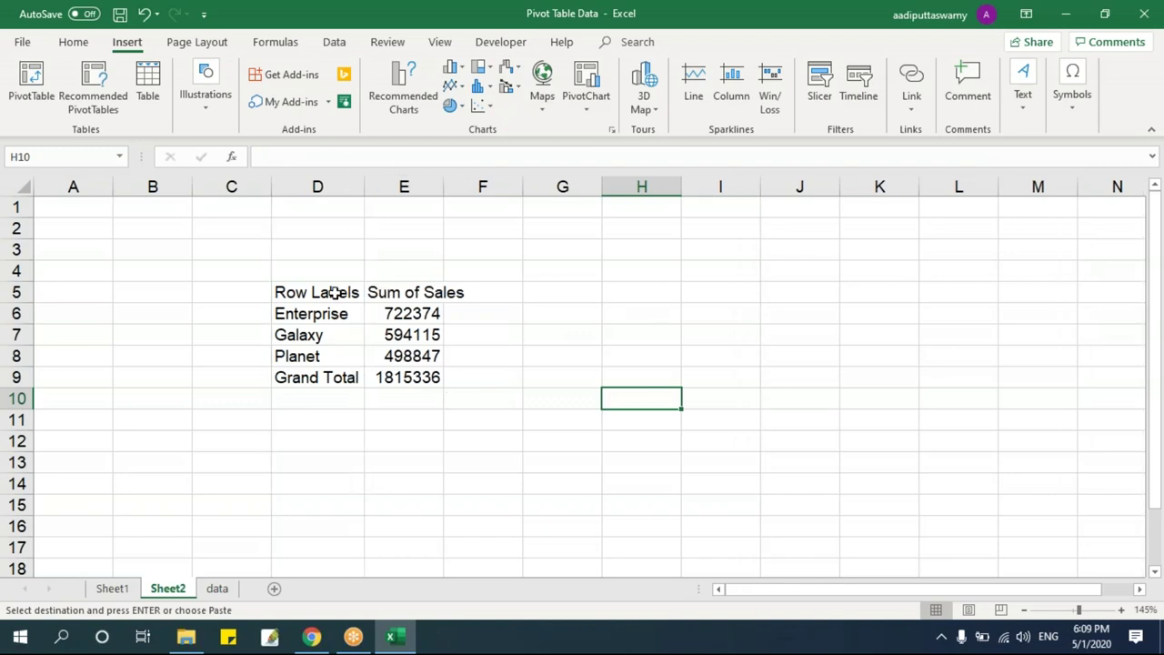
{"action": "left_click_drag", "start_coordinate": [324, 298], "coordinate": [410, 376]}
{"action": "left_click_drag", "start_coordinate": [407, 313], "coordinate": [410, 356]}
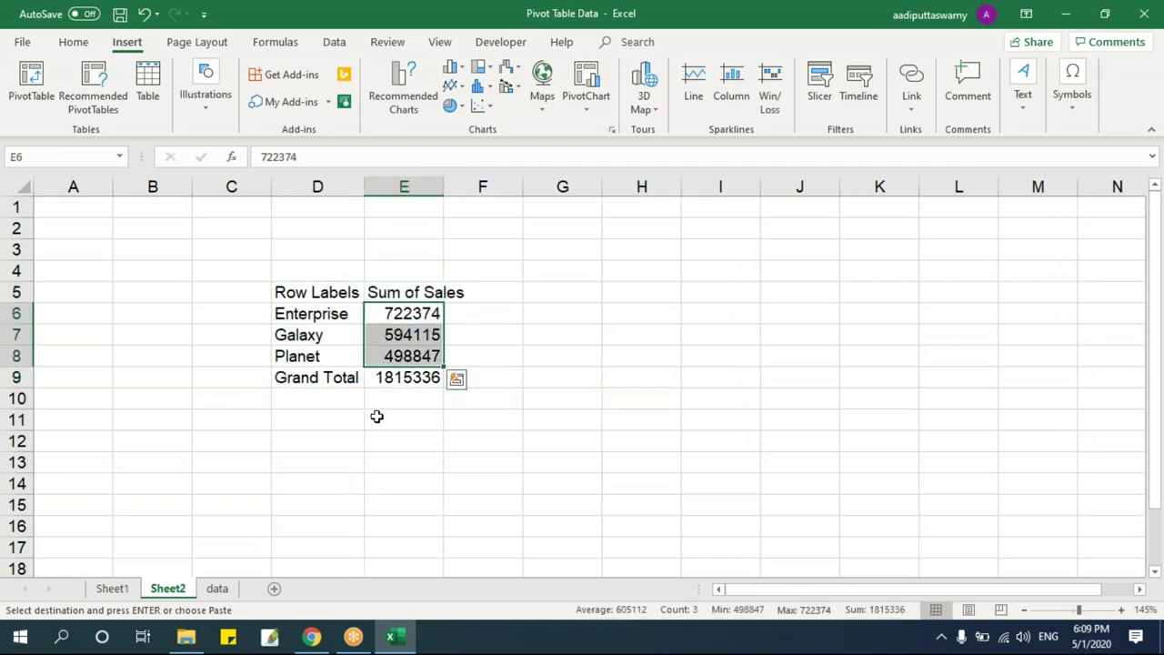
- Add the Product field below Customer Type in the rows of the pivot table on Sheet1
{"action": "left_click", "coordinate": [112, 588]}
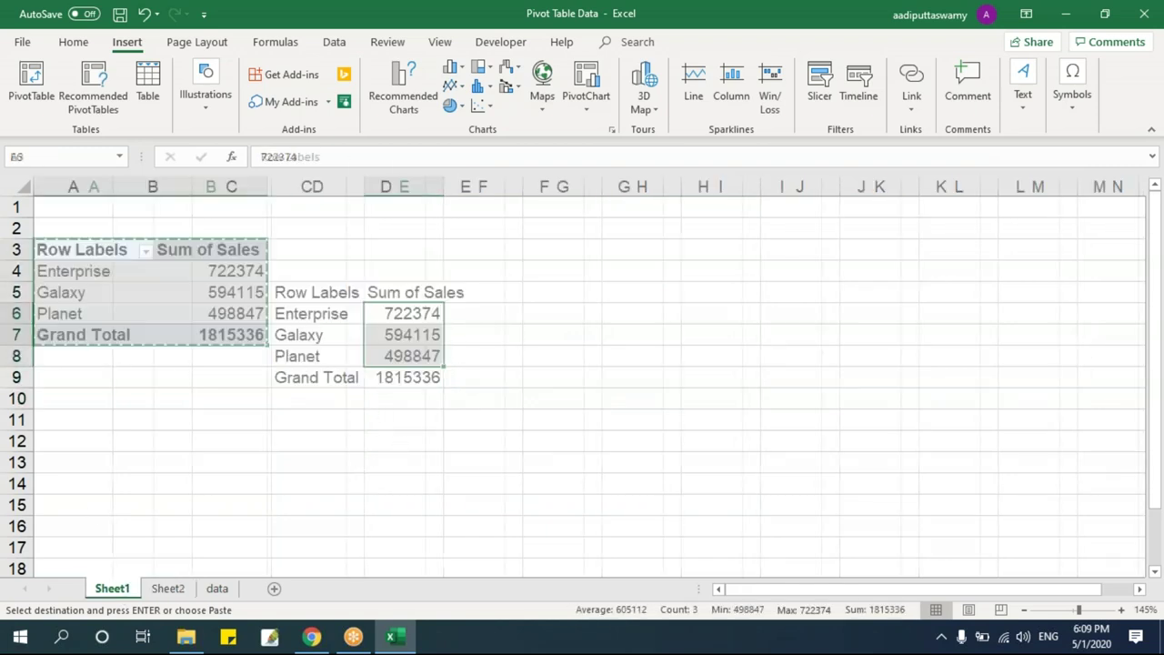
{"action": "left_click", "coordinate": [342, 433]}
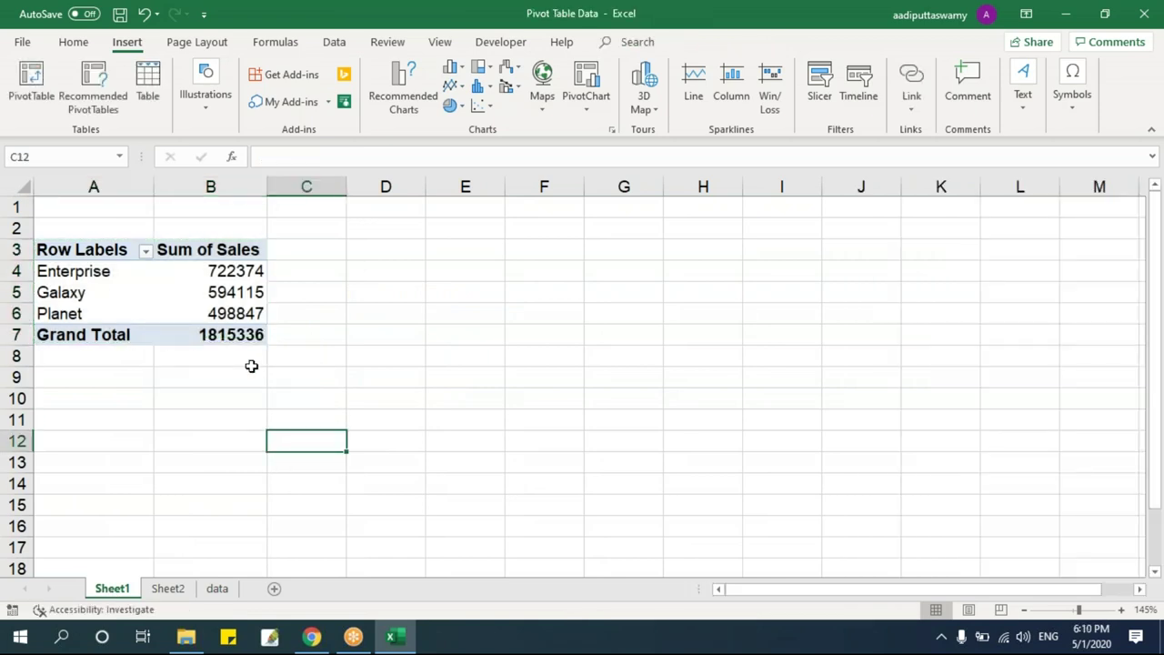
{"action": "left_click", "coordinate": [107, 293]}
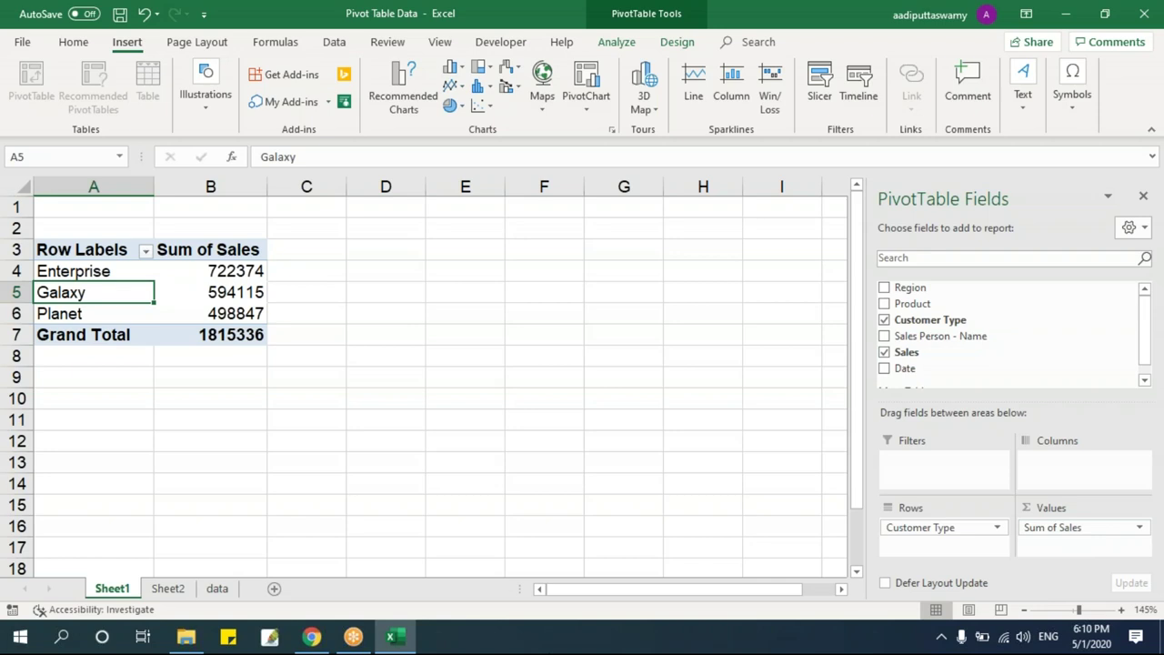
{"action": "left_click_drag", "start_coordinate": [923, 306], "coordinate": [938, 540]}
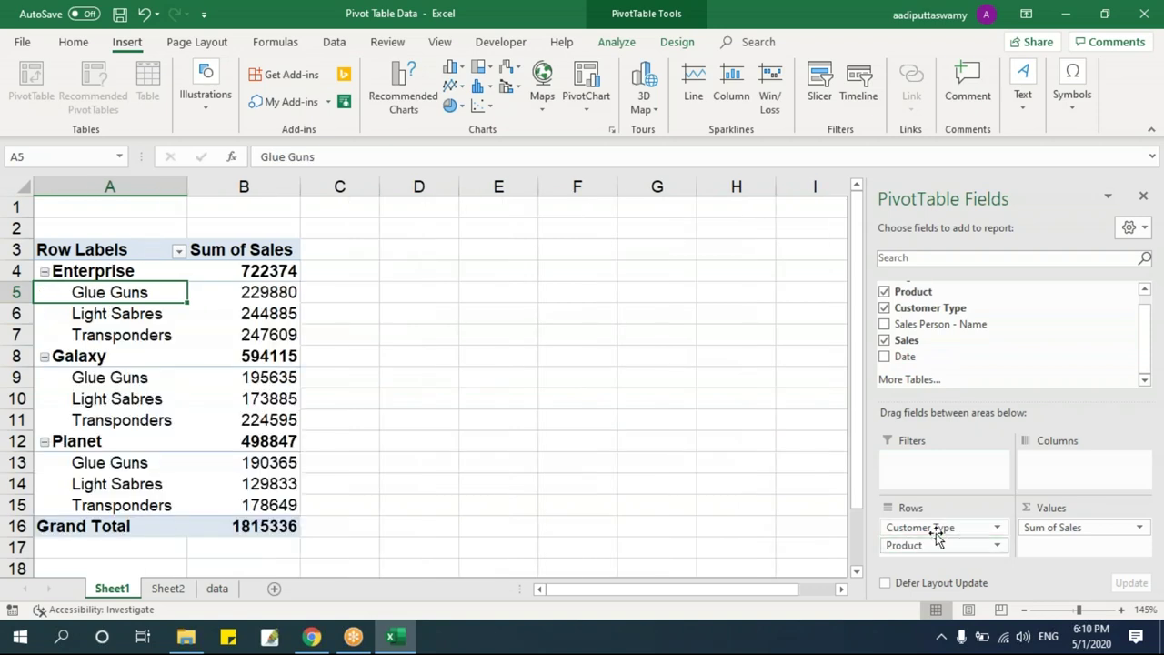
{"action": "left_click", "coordinate": [480, 423]}
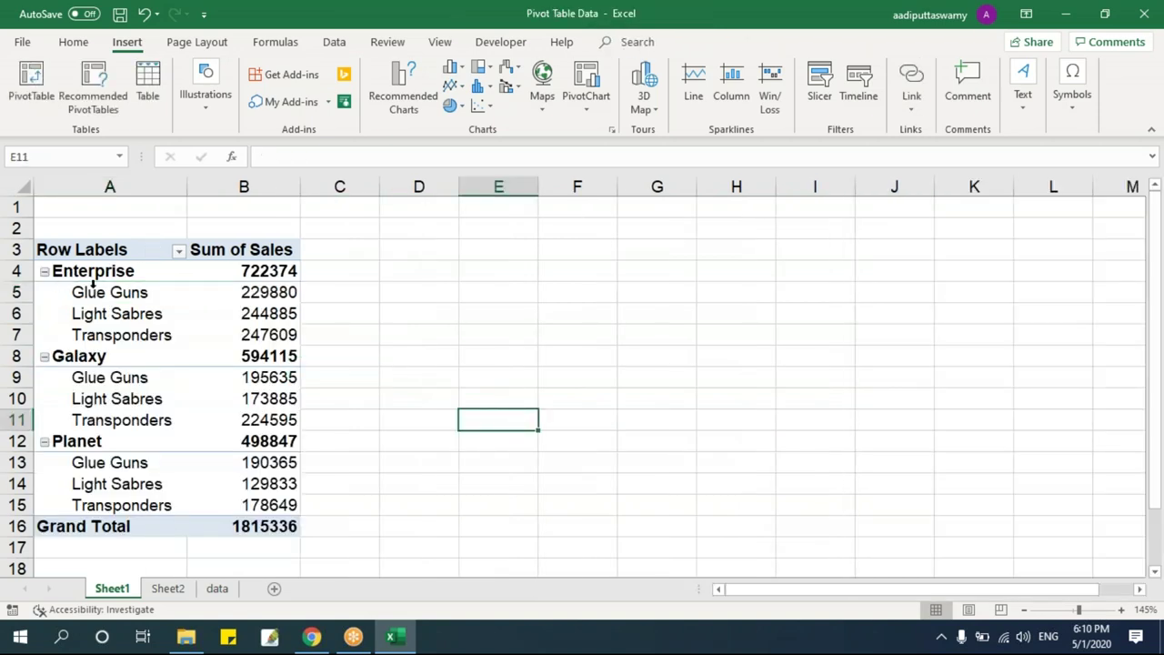
{"action": "left_click", "coordinate": [95, 271]}
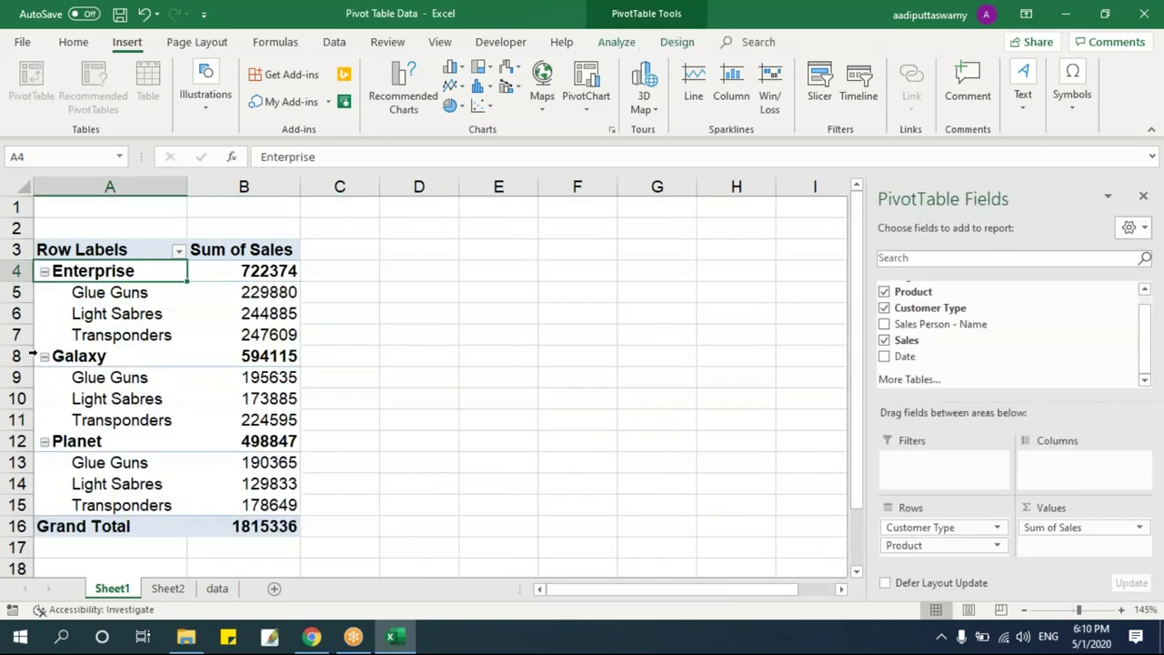
{"action": "left_click_drag", "start_coordinate": [103, 292], "coordinate": [119, 403]}
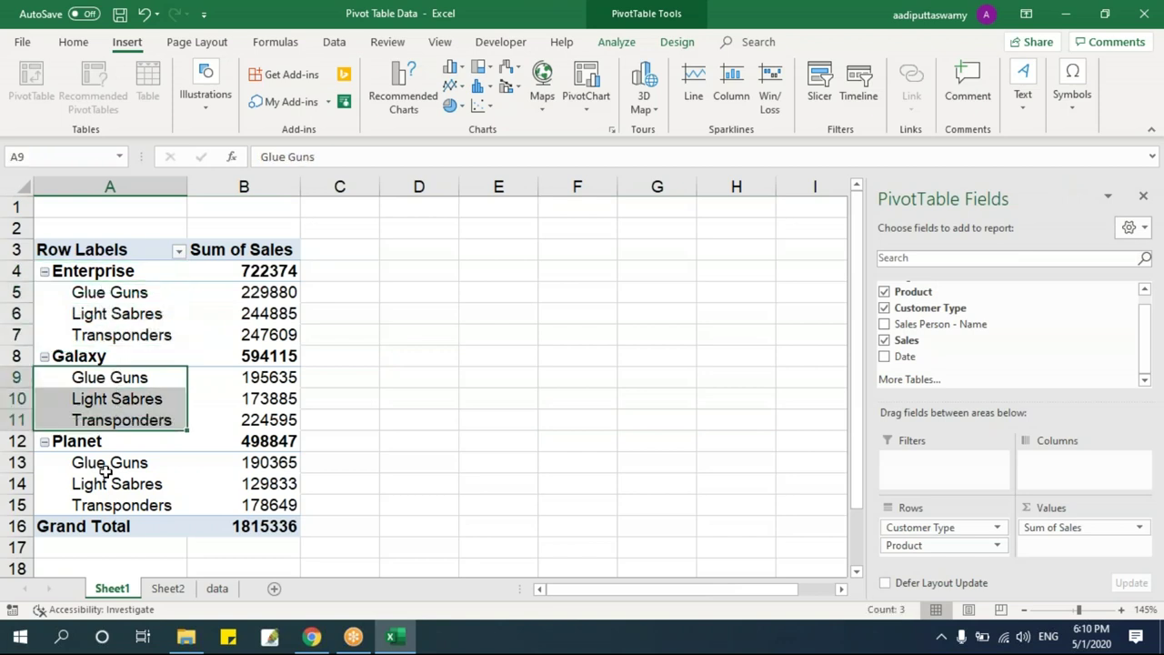
{"action": "left_click", "coordinate": [542, 363]}
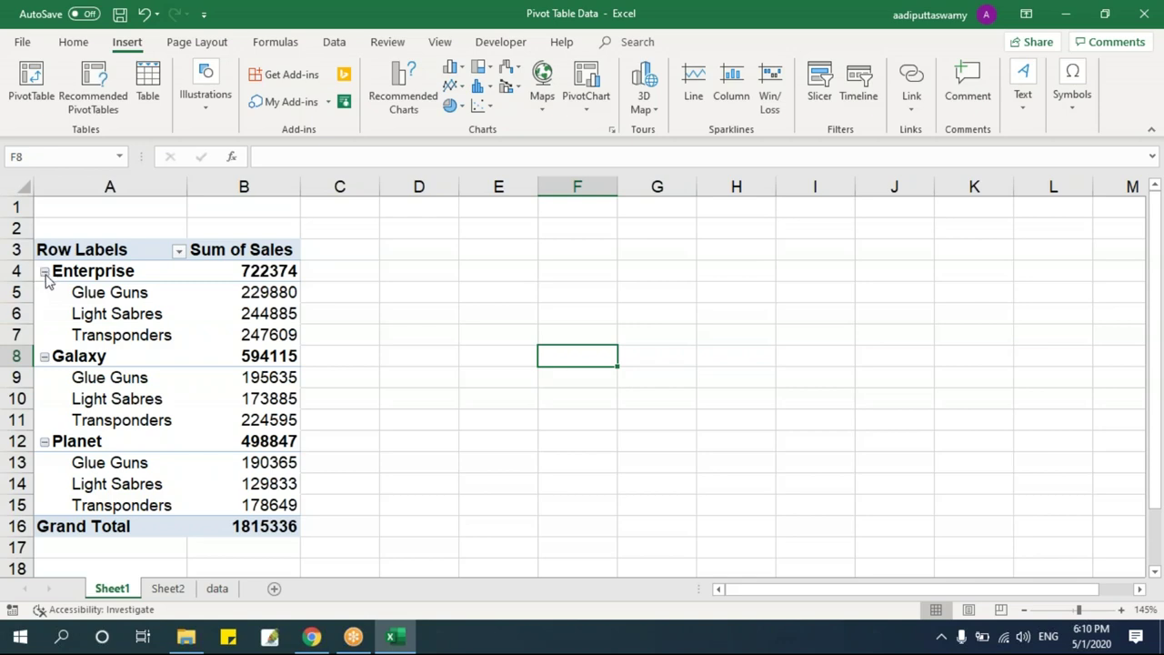
- Collapse the Enterprise, Galaxy and Planet groups in the pivot table
{"action": "left_click", "coordinate": [43, 271]}
{"action": "left_click", "coordinate": [44, 293]}
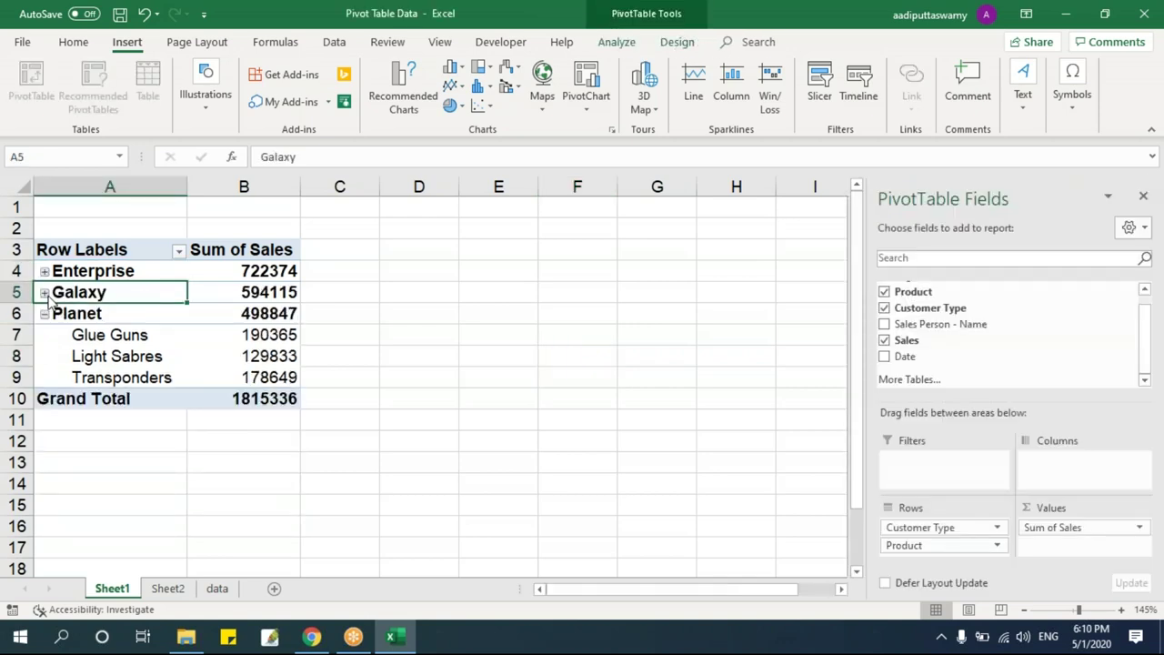
{"action": "left_click", "coordinate": [44, 314]}
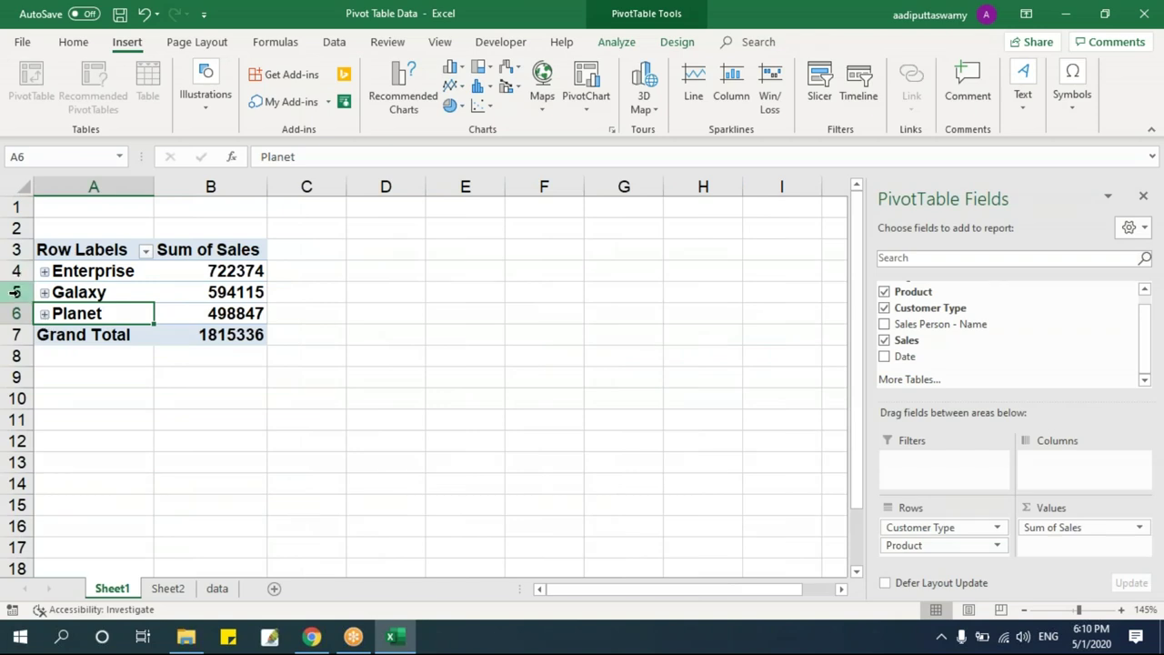
{"action": "left_click", "coordinate": [488, 358]}
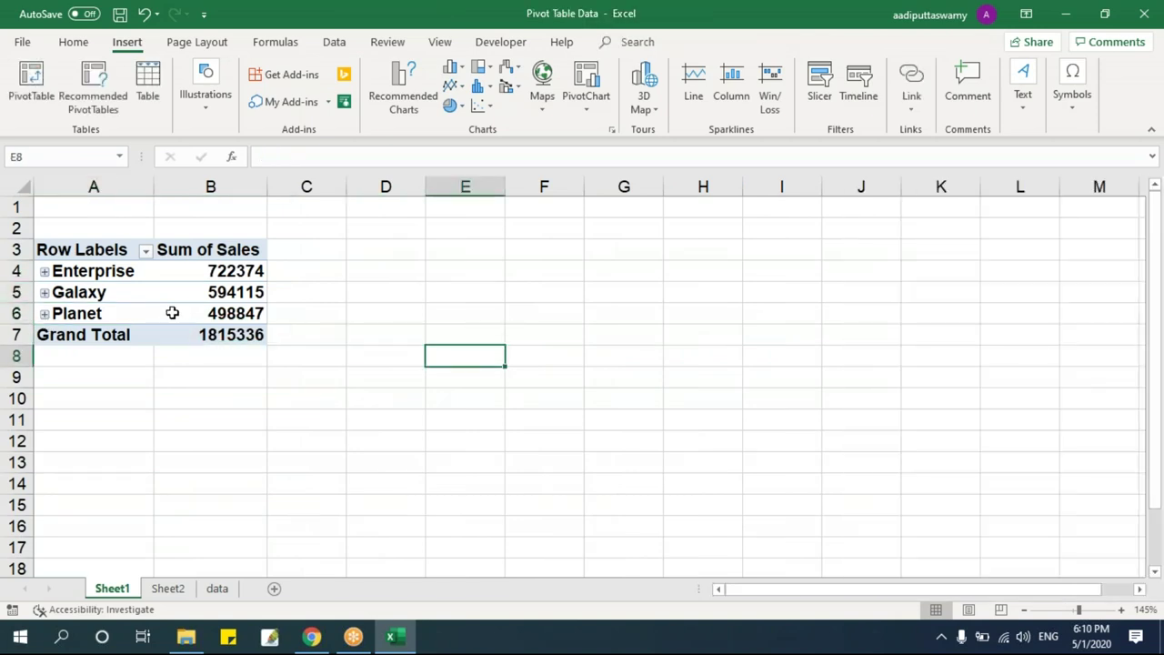
- Expand the Enterprise group in the pivot table to list its products
{"action": "left_click", "coordinate": [44, 274]}
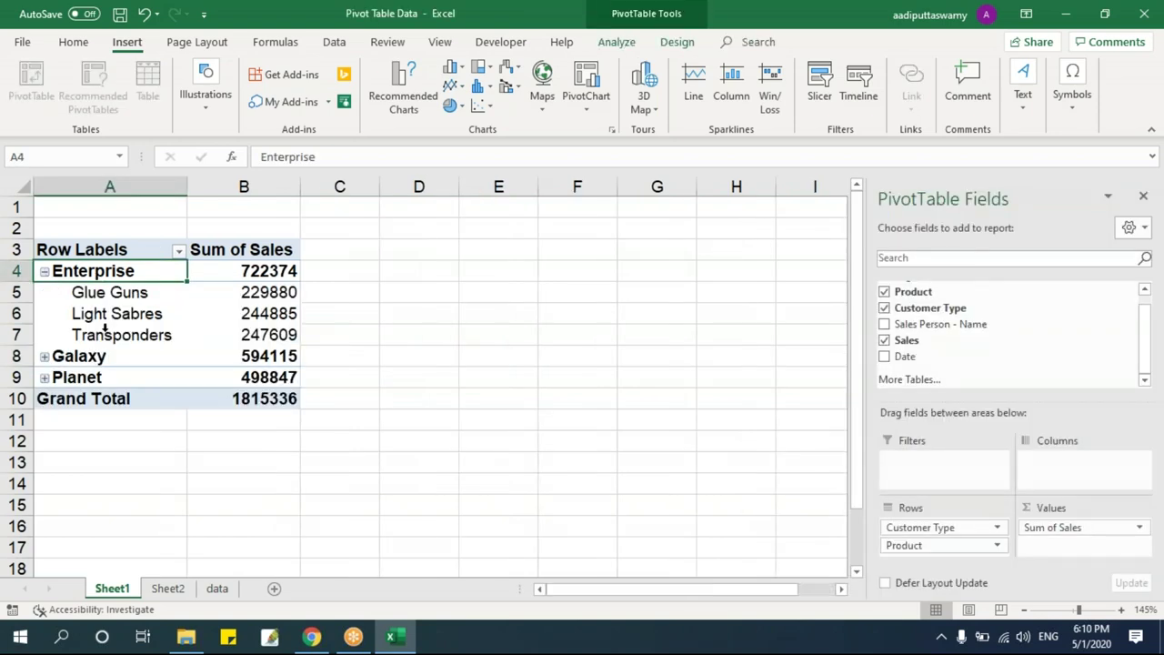
{"action": "left_click", "coordinate": [43, 271]}
{"action": "left_click", "coordinate": [44, 271]}
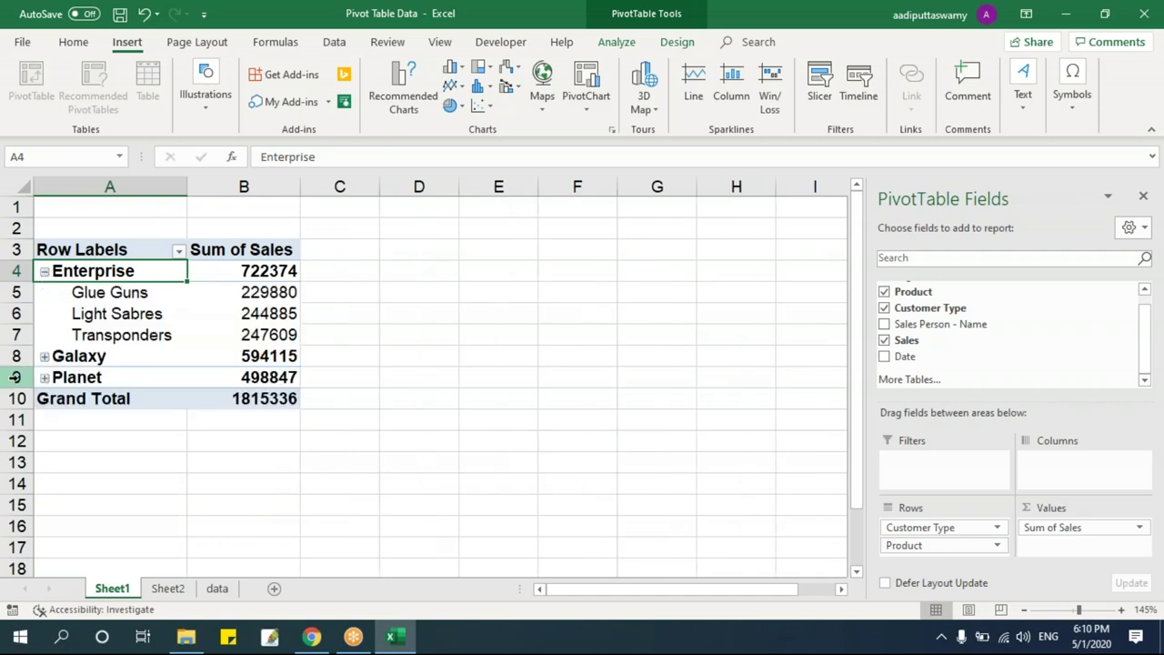
- Examine the product sales in A5:B7 under Enterprise and compare the sum of B5:B7 with the Enterprise subtotal in B4
{"action": "left_click_drag", "start_coordinate": [78, 289], "coordinate": [254, 336]}
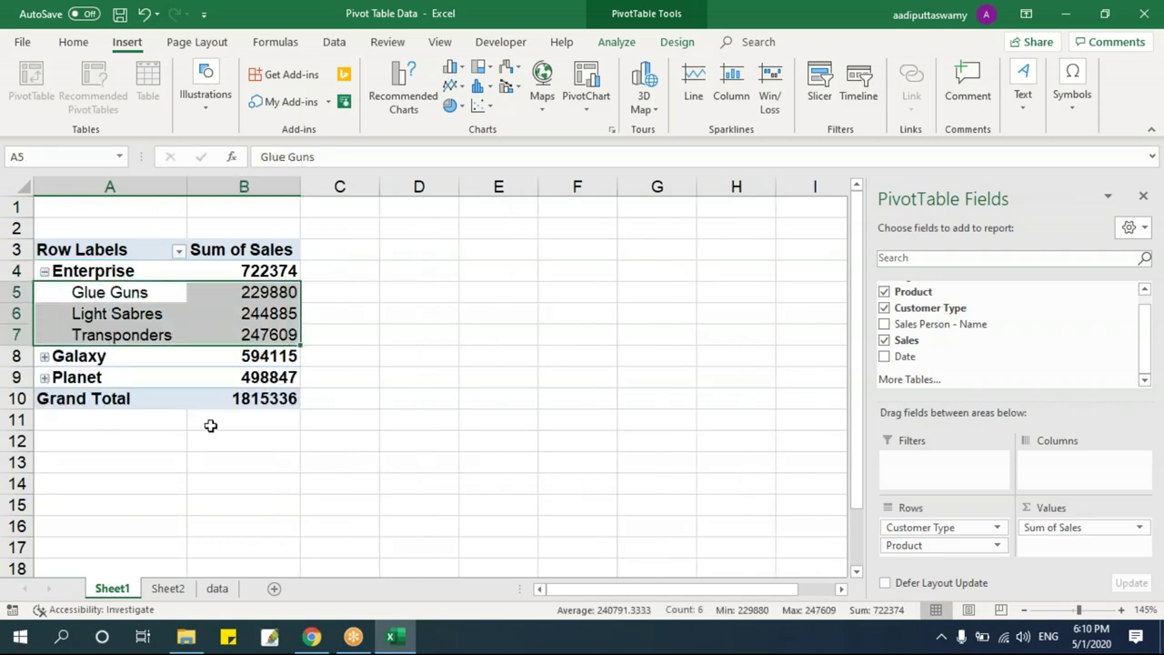
{"action": "left_click", "coordinate": [469, 335]}
{"action": "left_click", "coordinate": [93, 275]}
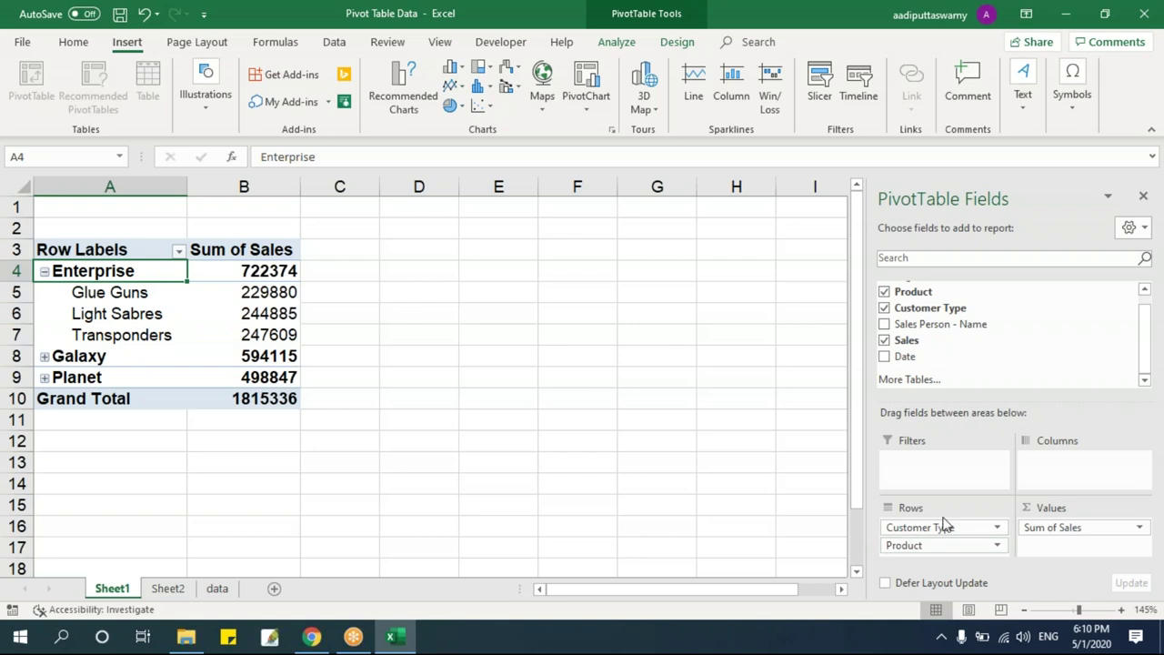
{"action": "left_click_drag", "start_coordinate": [265, 292], "coordinate": [268, 333]}
{"action": "left_click_drag", "start_coordinate": [109, 295], "coordinate": [289, 333]}
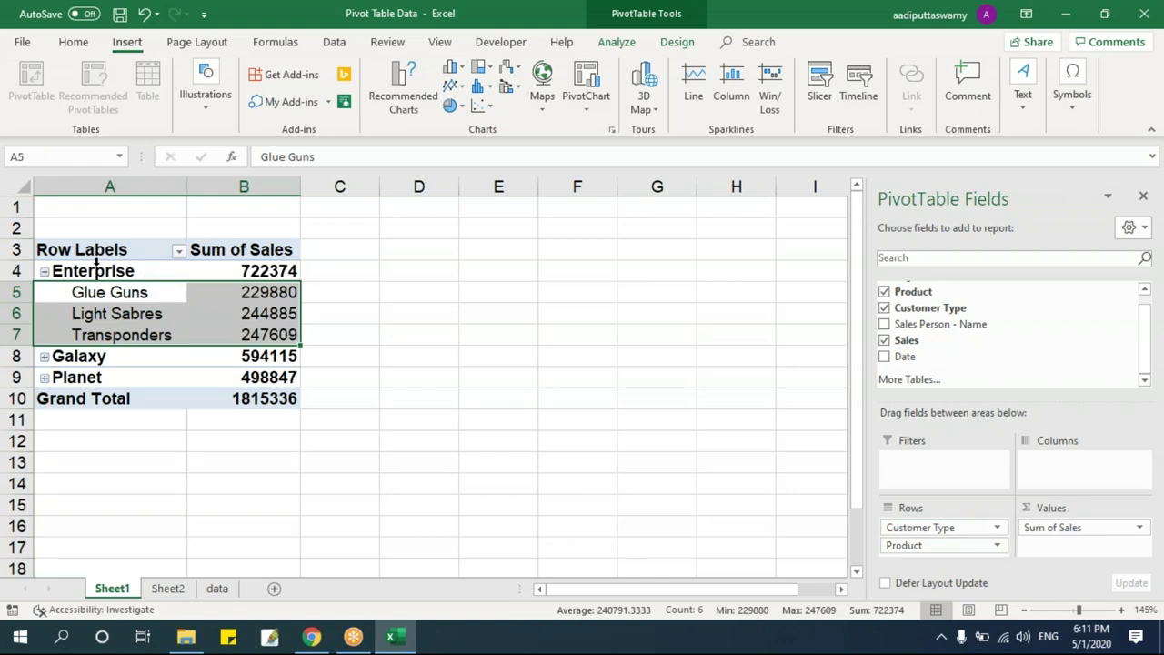
{"action": "left_click", "coordinate": [95, 264]}
{"action": "left_click", "coordinate": [494, 338]}
{"action": "left_click_drag", "start_coordinate": [262, 298], "coordinate": [259, 333]}
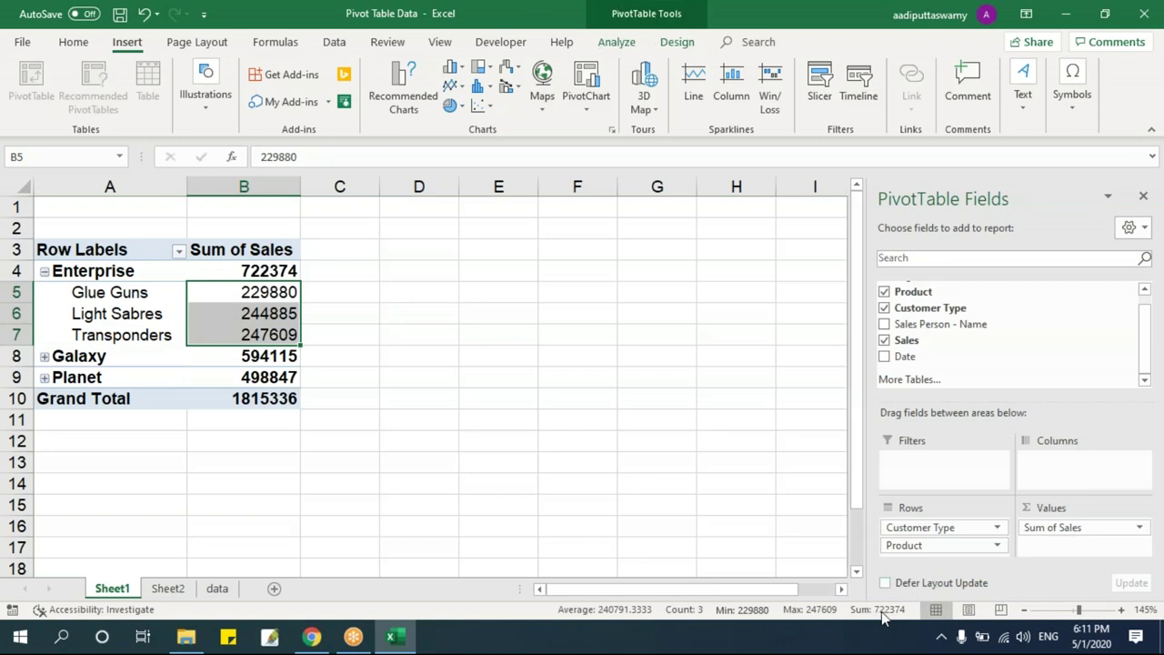
{"action": "left_click", "coordinate": [265, 271]}
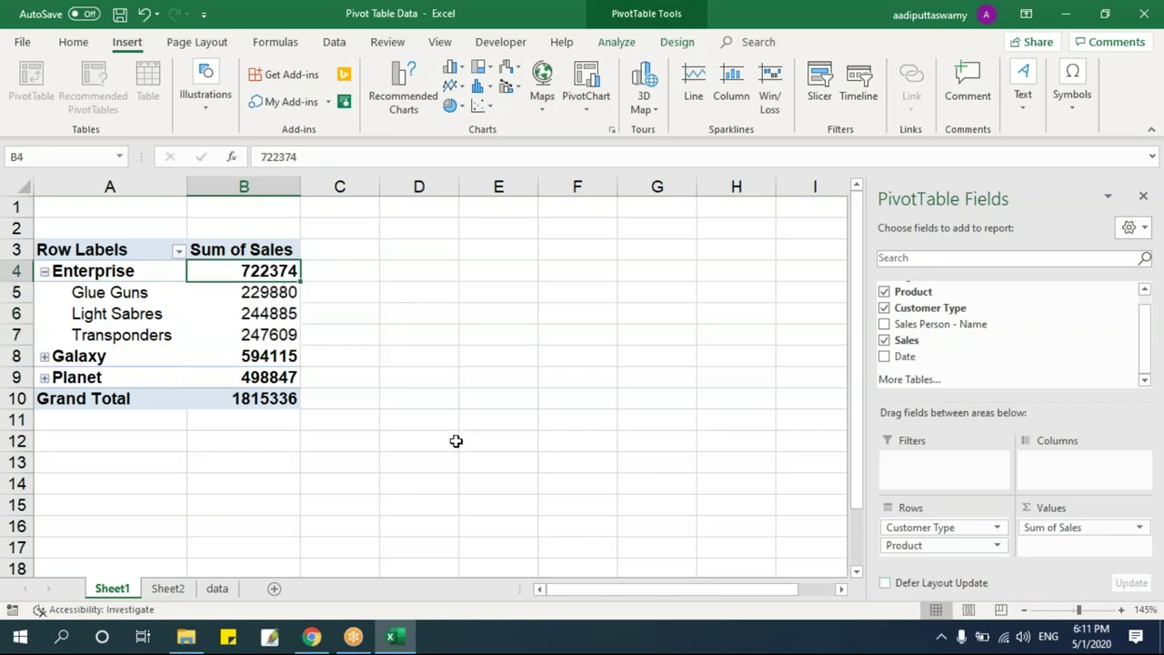
{"action": "left_click_drag", "start_coordinate": [116, 296], "coordinate": [267, 334]}
{"action": "left_click", "coordinate": [389, 344]}
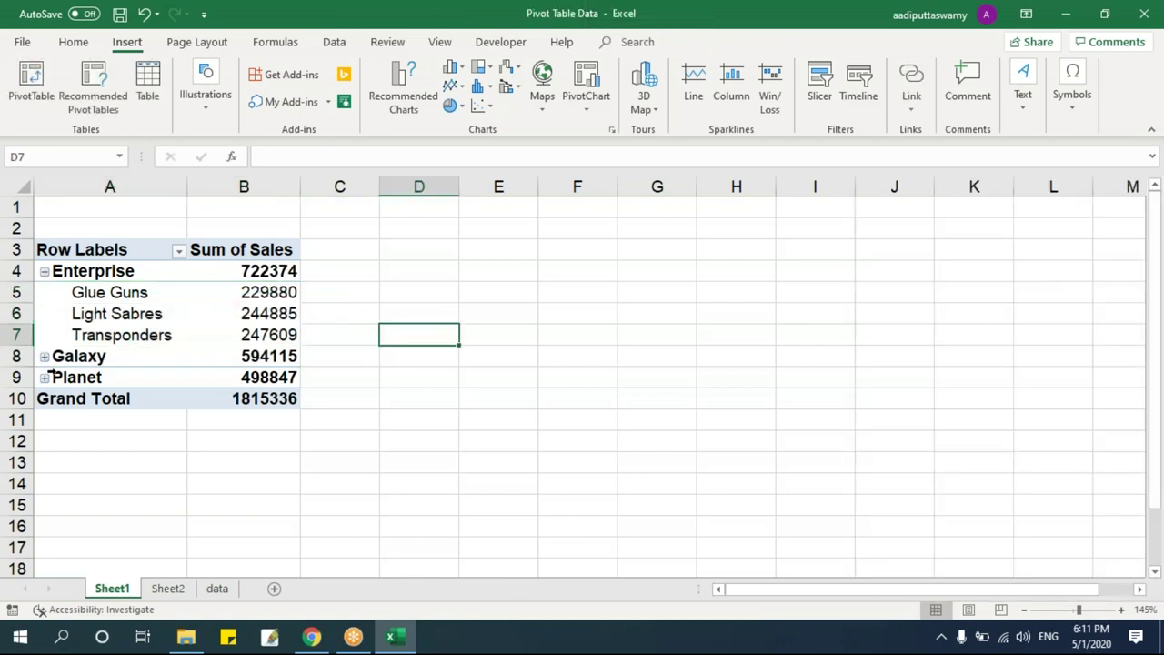
- Expand the Galaxy and Planet groups in the pivot table
{"action": "left_click", "coordinate": [44, 356]}
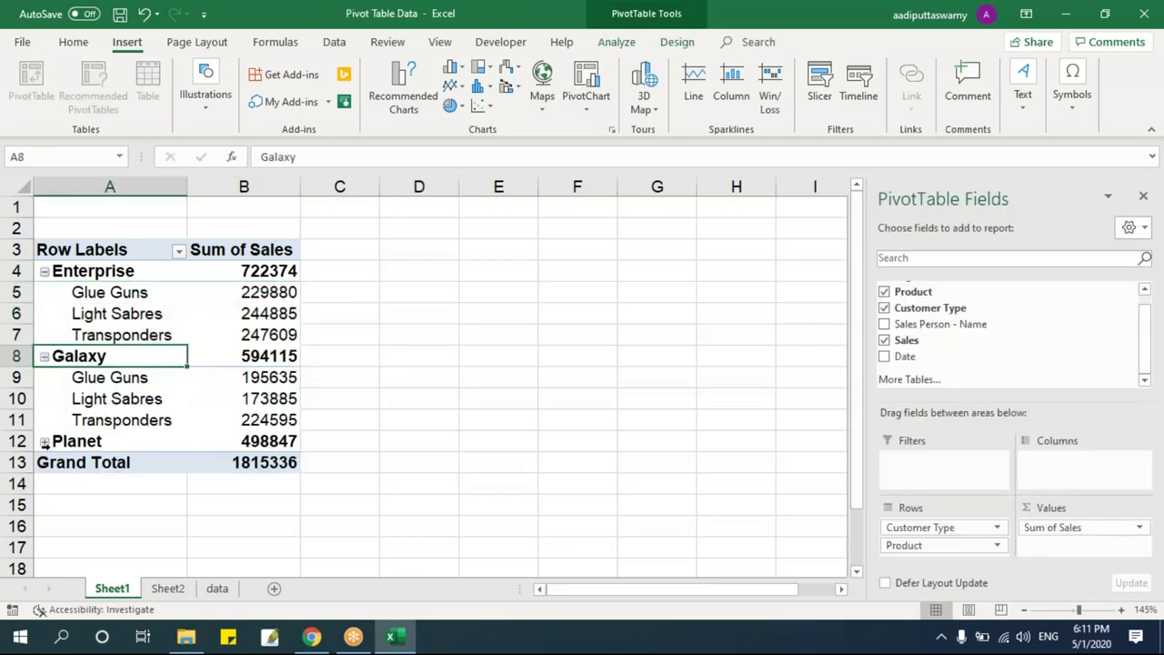
{"action": "left_click", "coordinate": [44, 441]}
{"action": "left_click", "coordinate": [564, 416]}
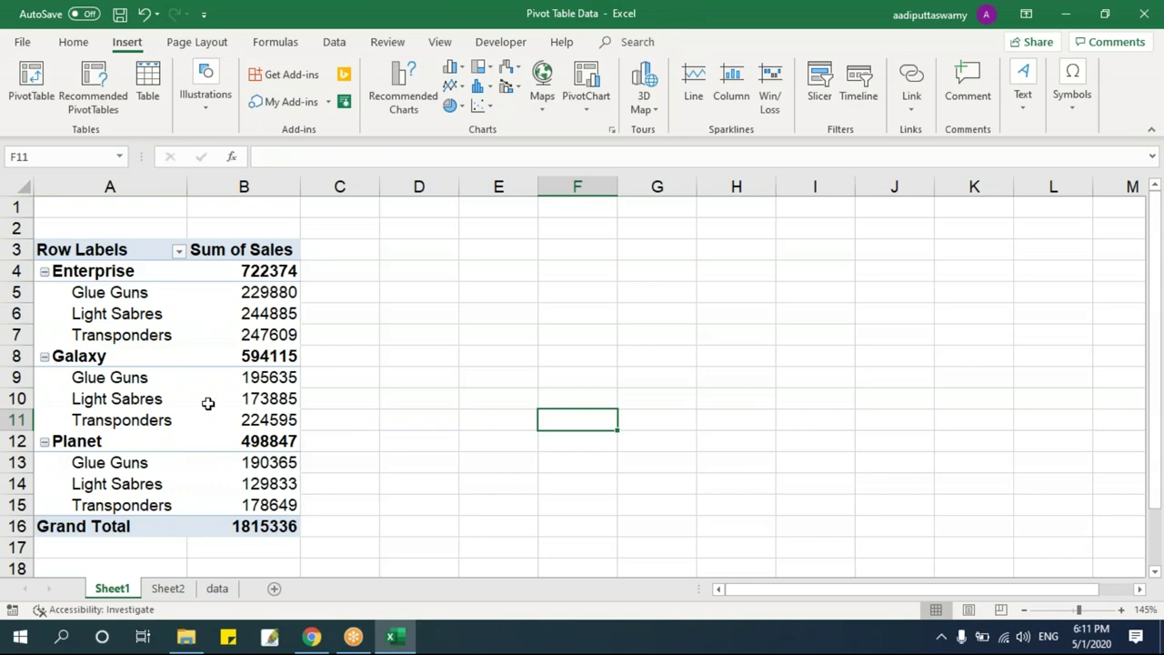
- Copy the whole pivot table A3:B16 and paste it as values only at cell H5 on Sheet2
{"action": "left_click_drag", "start_coordinate": [114, 251], "coordinate": [263, 525]}
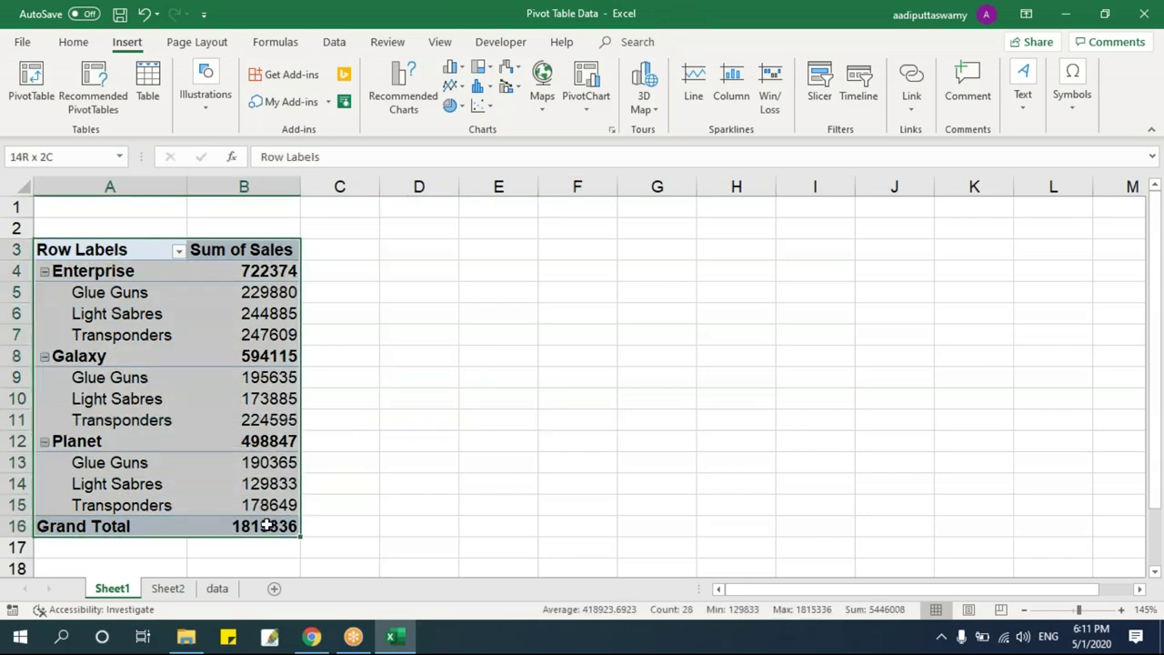
{"action": "key", "text": "ctrl+c"}
{"action": "left_click", "coordinate": [218, 589]}
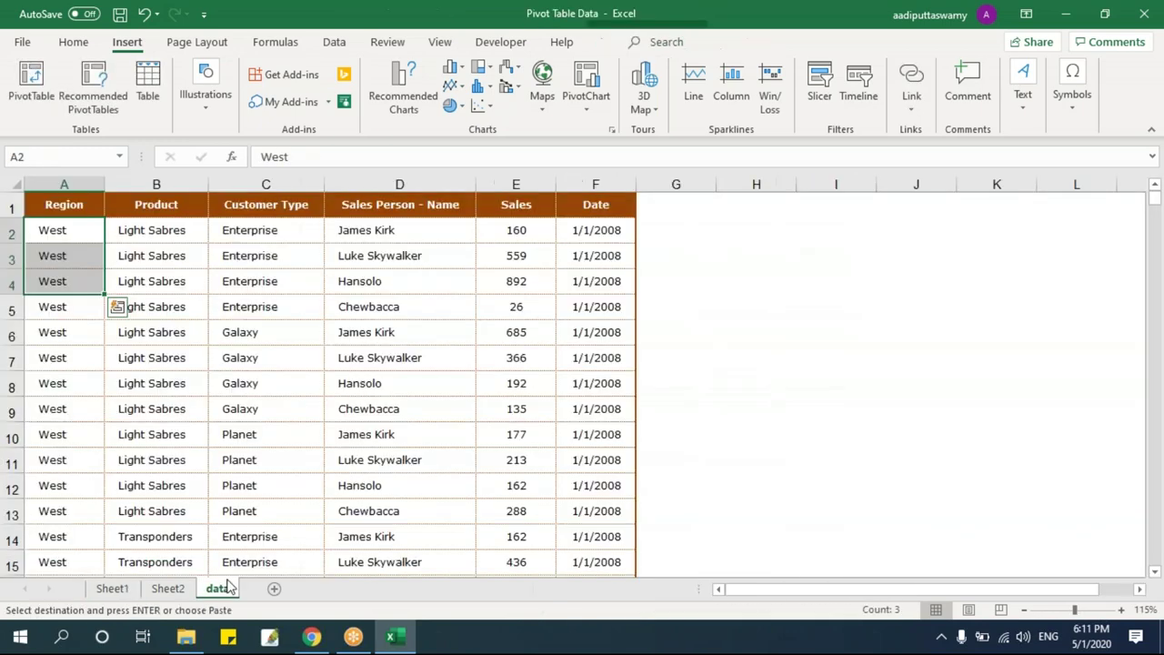
{"action": "left_click", "coordinate": [162, 589]}
{"action": "left_click", "coordinate": [659, 298]}
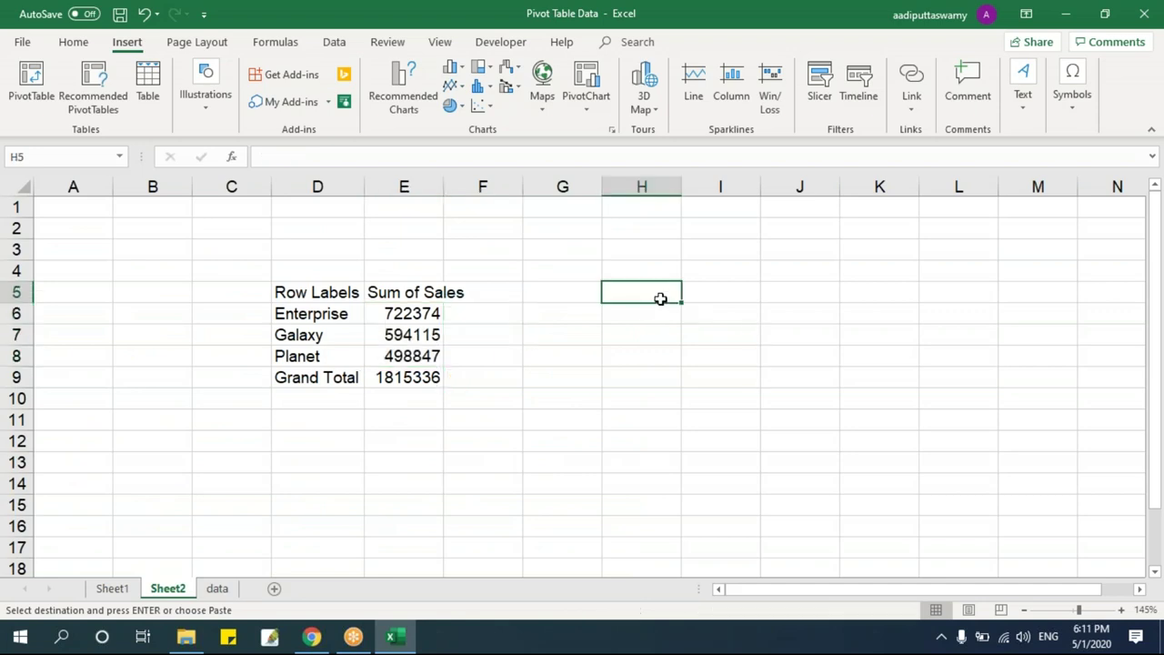
{"action": "key", "text": "ctrl+alt+v"}
{"action": "left_click", "coordinate": [774, 267]}
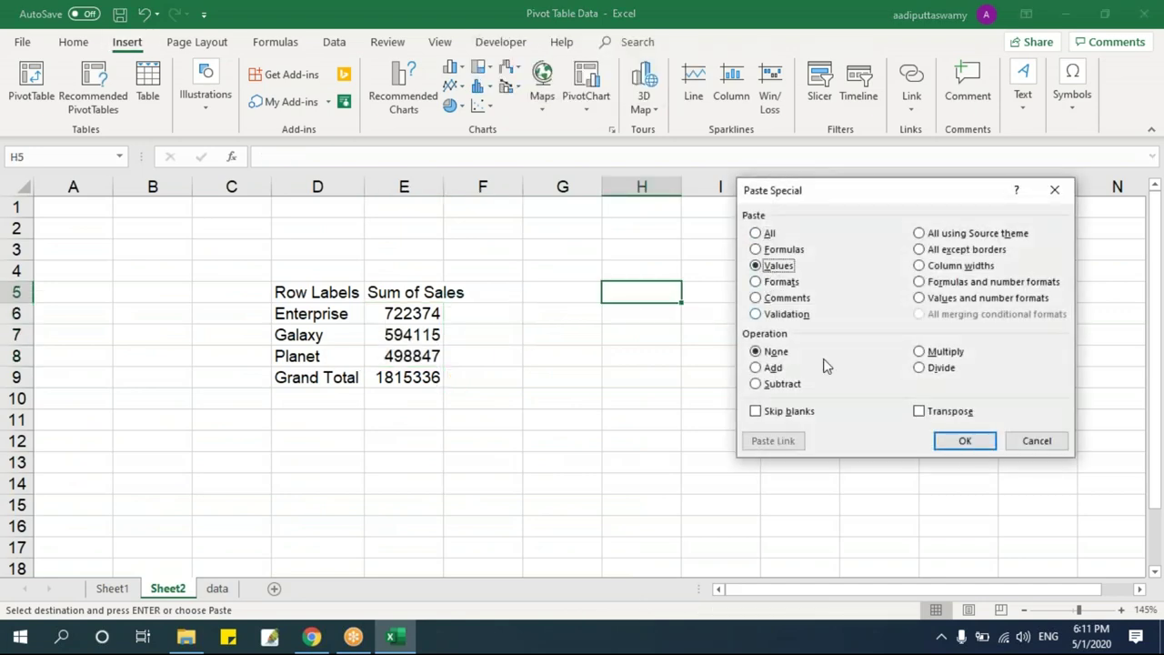
{"action": "left_click", "coordinate": [965, 441]}
{"action": "left_click", "coordinate": [945, 436]}
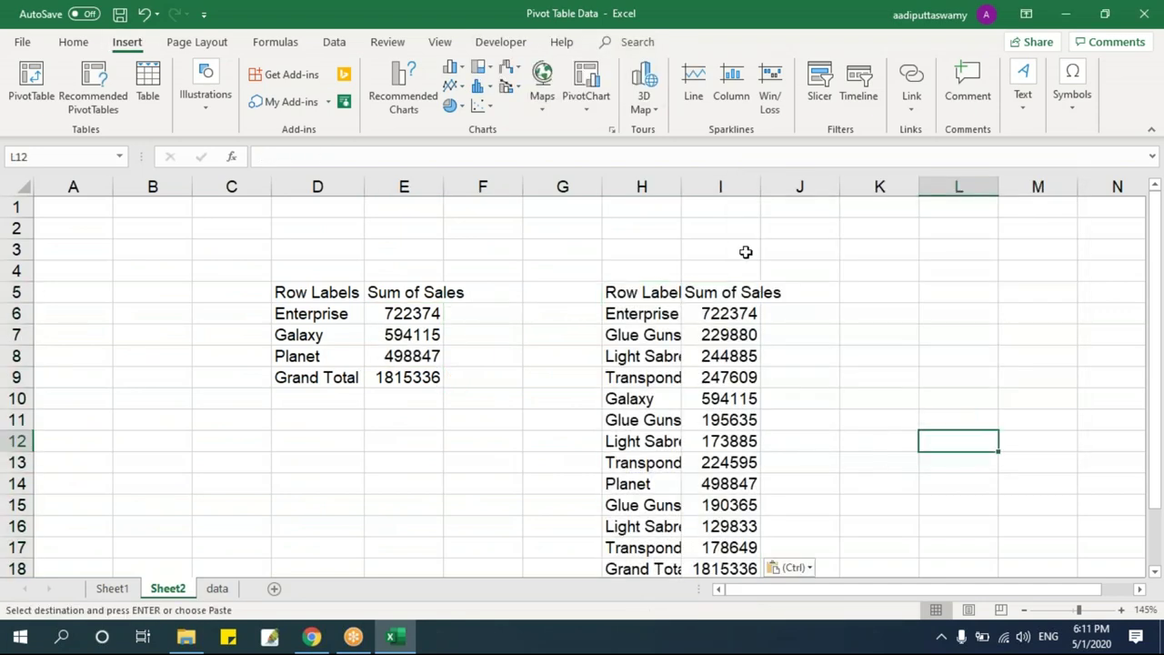
- Autofit column H on Sheet2 to the width of the pasted row labels
{"action": "double_click", "coordinate": [685, 186]}
{"action": "left_click", "coordinate": [901, 353]}
{"action": "scroll", "coordinate": [733, 340], "scroll_direction": "down", "scroll_amount": 1}
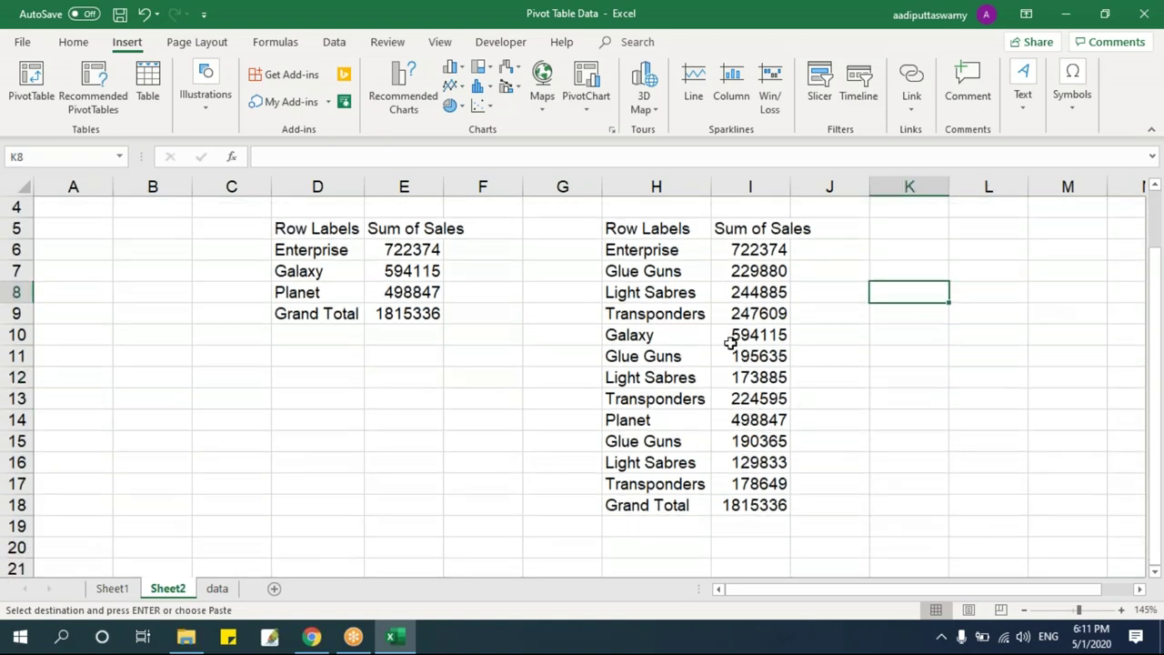
- Make the Enterprise, Galaxy and Planet labels in H6, H10 and H14 bold
{"action": "left_click", "coordinate": [674, 250]}
{"action": "left_click_drag", "start_coordinate": [675, 250], "coordinate": [676, 251]}
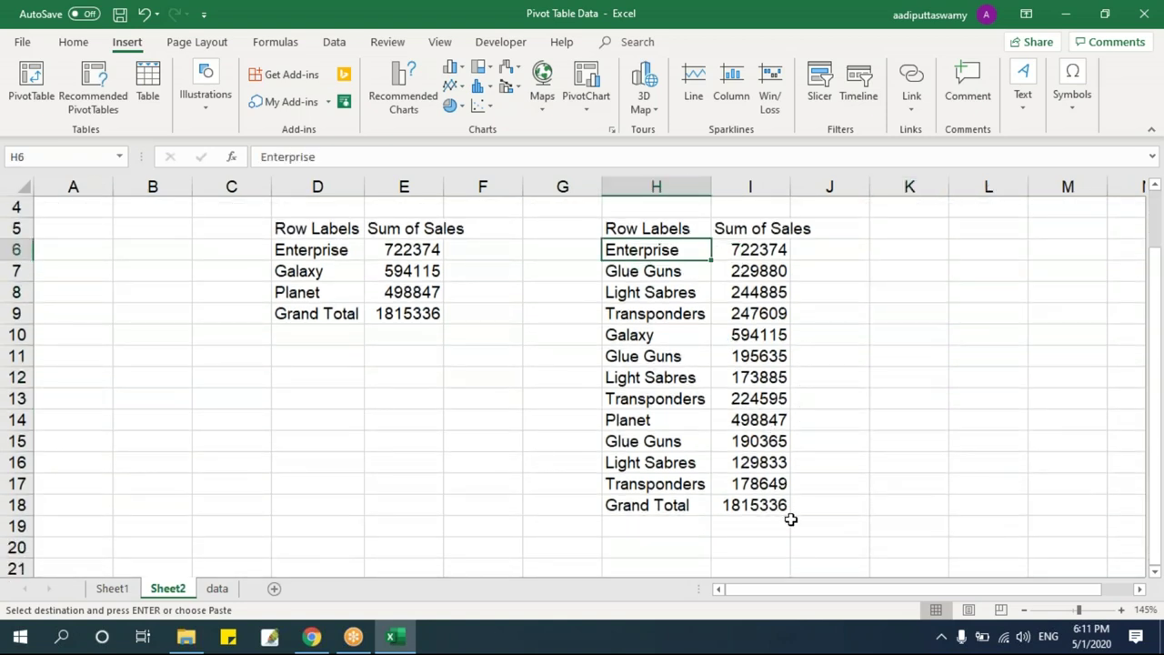
{"action": "key", "text": "ctrl+b"}
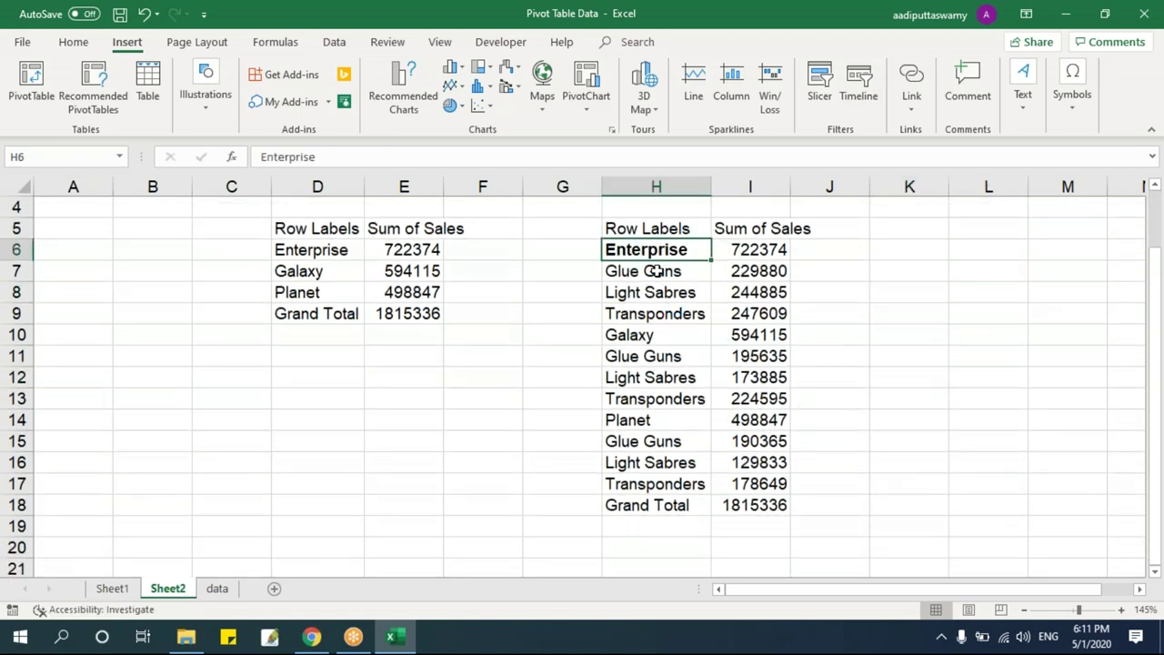
{"action": "left_click_drag", "start_coordinate": [656, 270], "coordinate": [662, 312]}
{"action": "left_click", "coordinate": [649, 337]}
{"action": "key", "text": "ctrl+b"}
{"action": "left_click", "coordinate": [652, 421]}
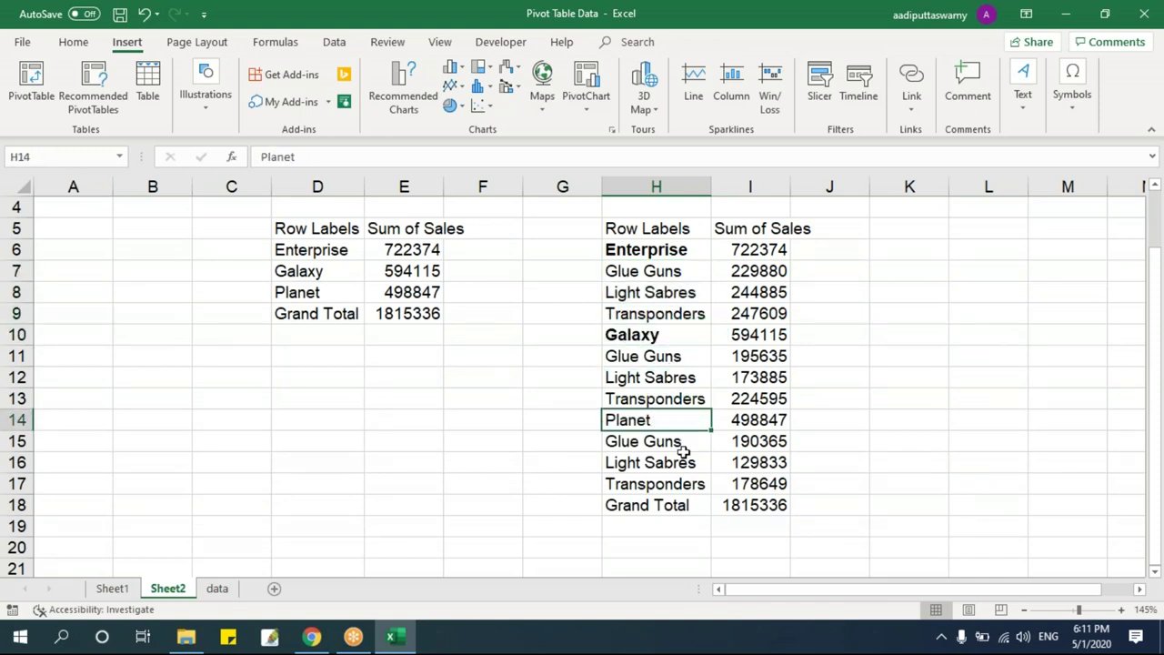
{"action": "left_click_drag", "start_coordinate": [652, 357], "coordinate": [657, 393]}
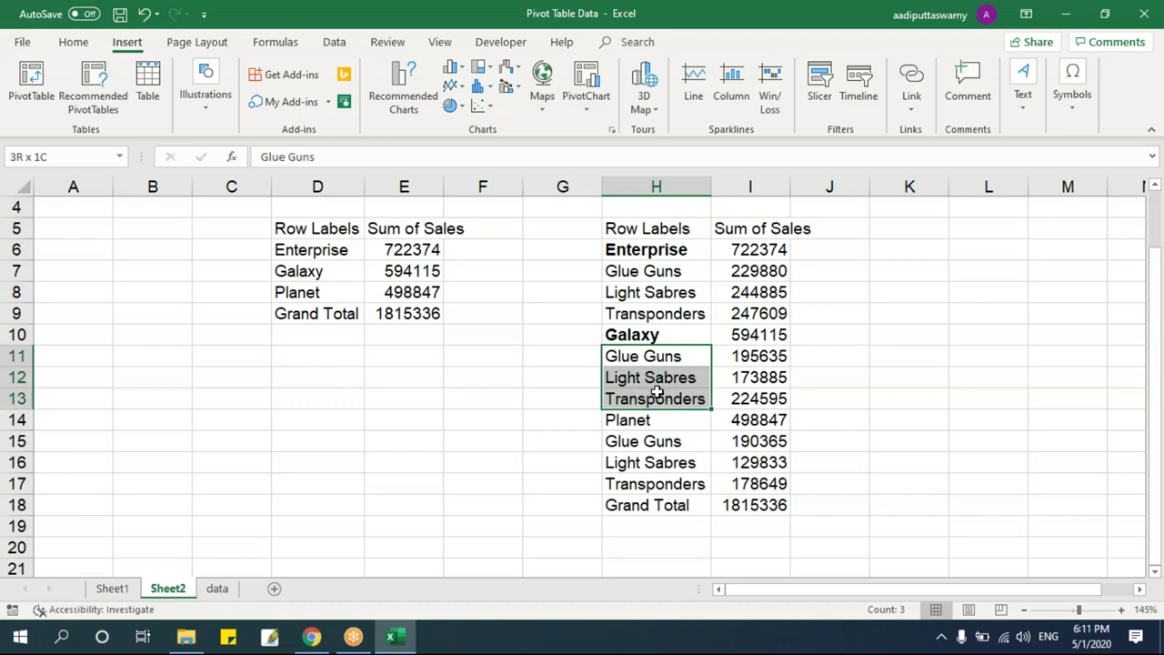
{"action": "left_click", "coordinate": [657, 415]}
{"action": "key", "text": "ctrl+b"}
{"action": "left_click", "coordinate": [974, 461]}
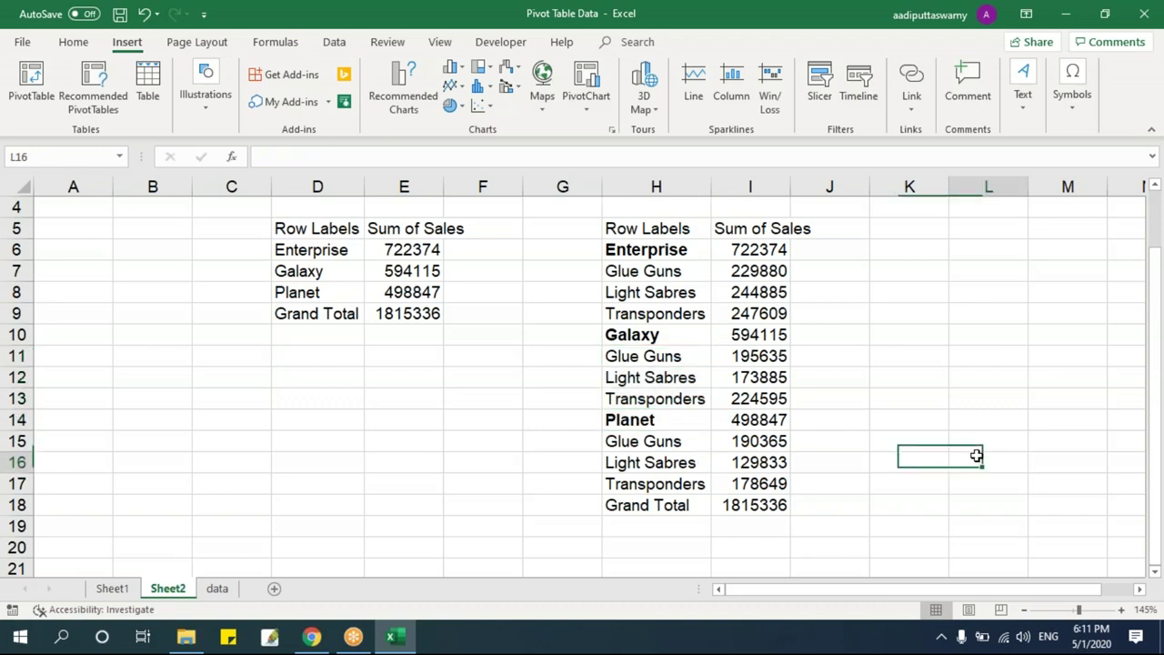
- Review the customer types and products listed together in the row labels column H6:H18
{"action": "left_click_drag", "start_coordinate": [661, 270], "coordinate": [705, 317]}
{"action": "key", "text": "Down"}
{"action": "left_click_drag", "start_coordinate": [661, 249], "coordinate": [691, 507]}
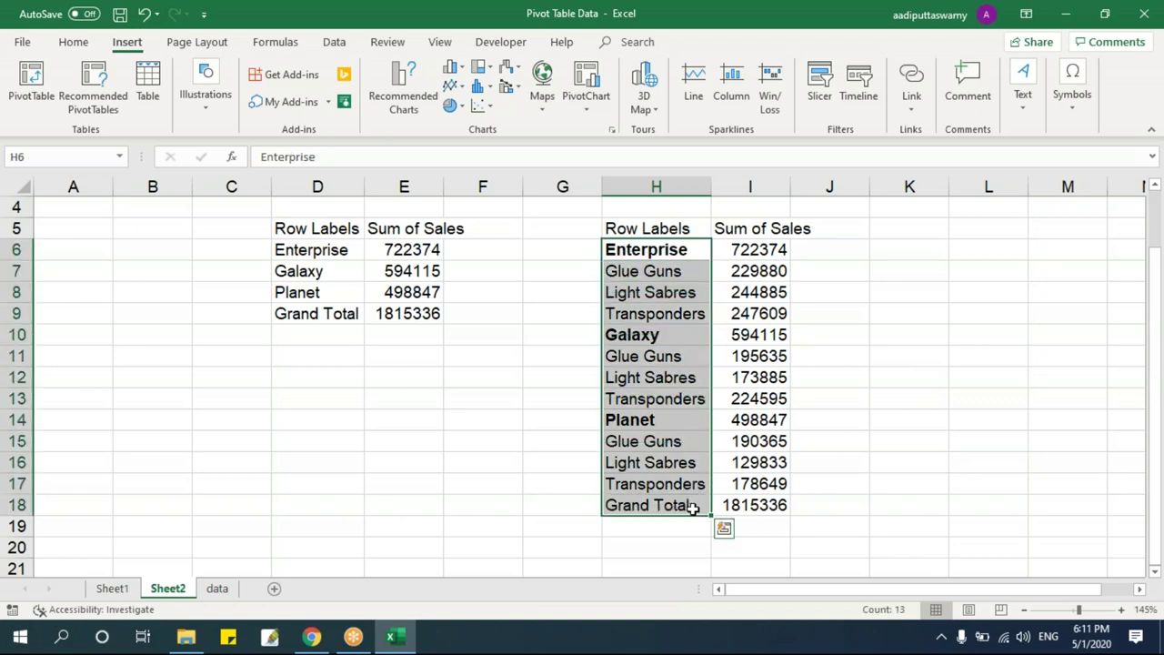
{"action": "left_click_drag", "start_coordinate": [657, 251], "coordinate": [636, 486]}
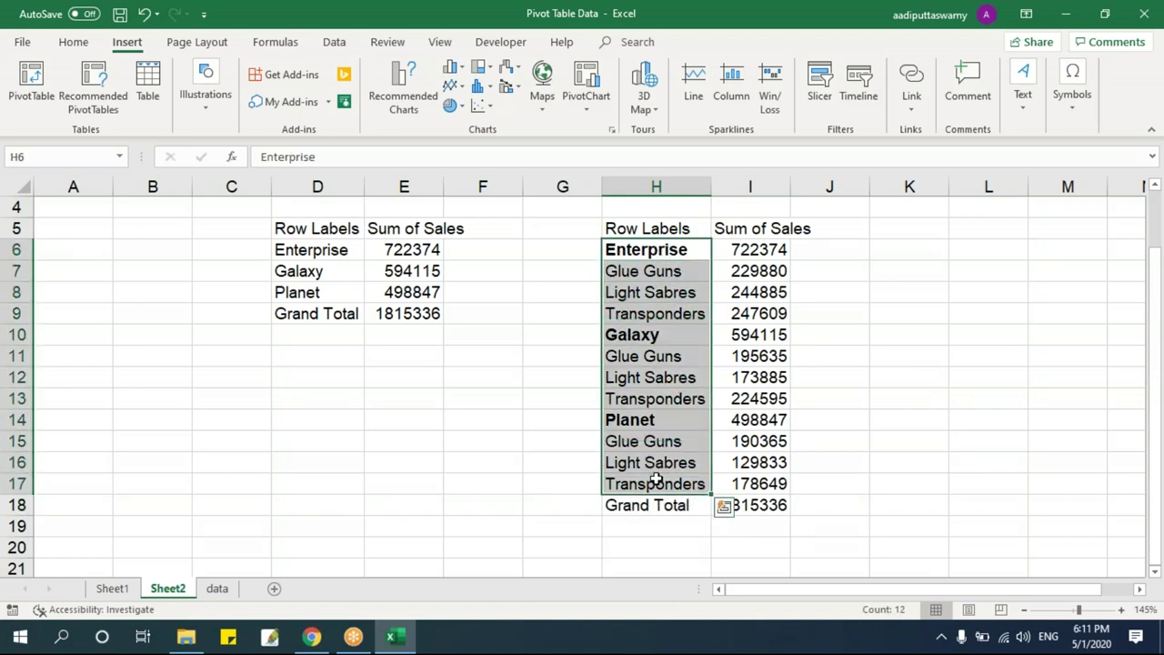
- Change the report layout of the pivot table on Sheet1 to Tabular Form
{"action": "left_click", "coordinate": [114, 588]}
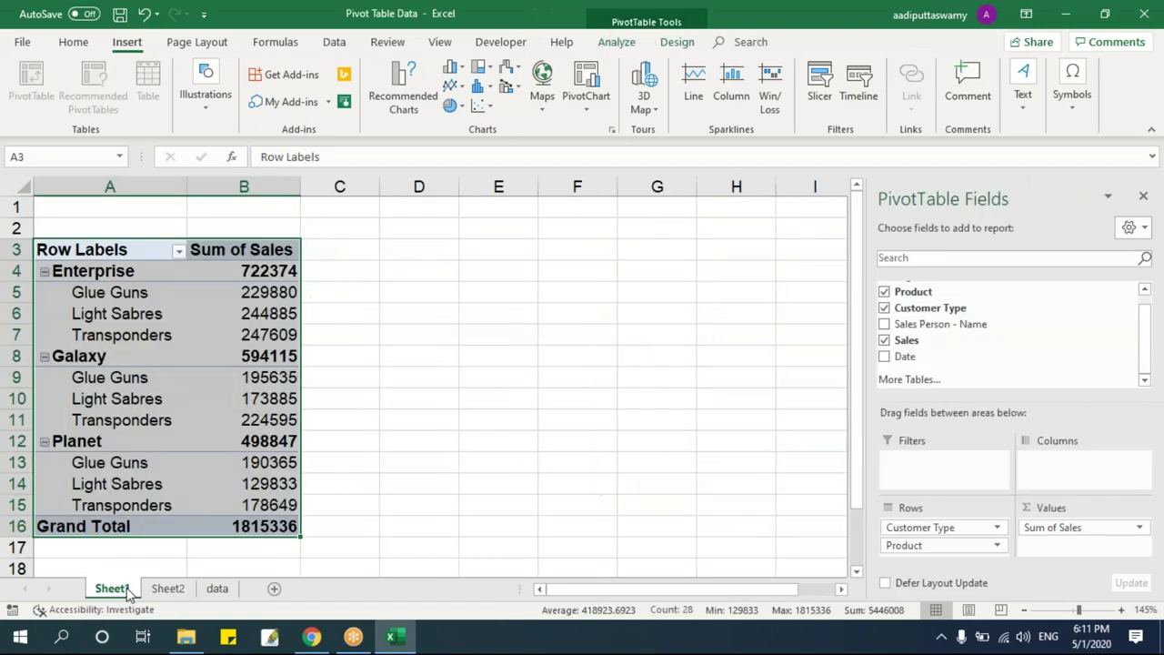
{"action": "left_click", "coordinate": [419, 313]}
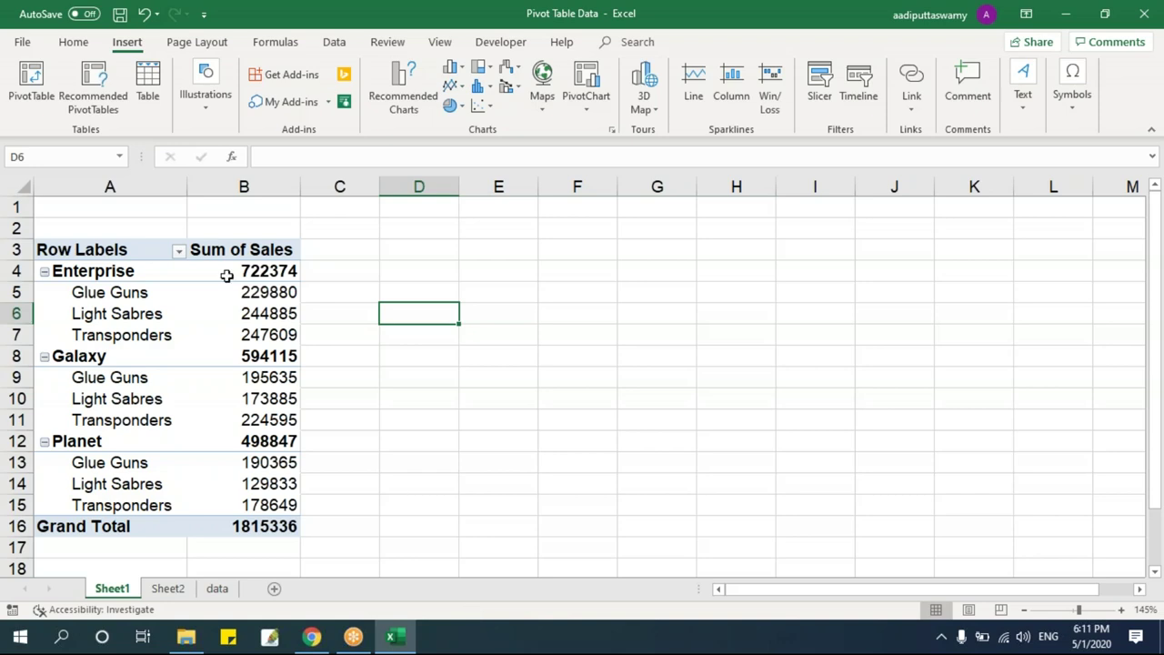
{"action": "left_click", "coordinate": [136, 312]}
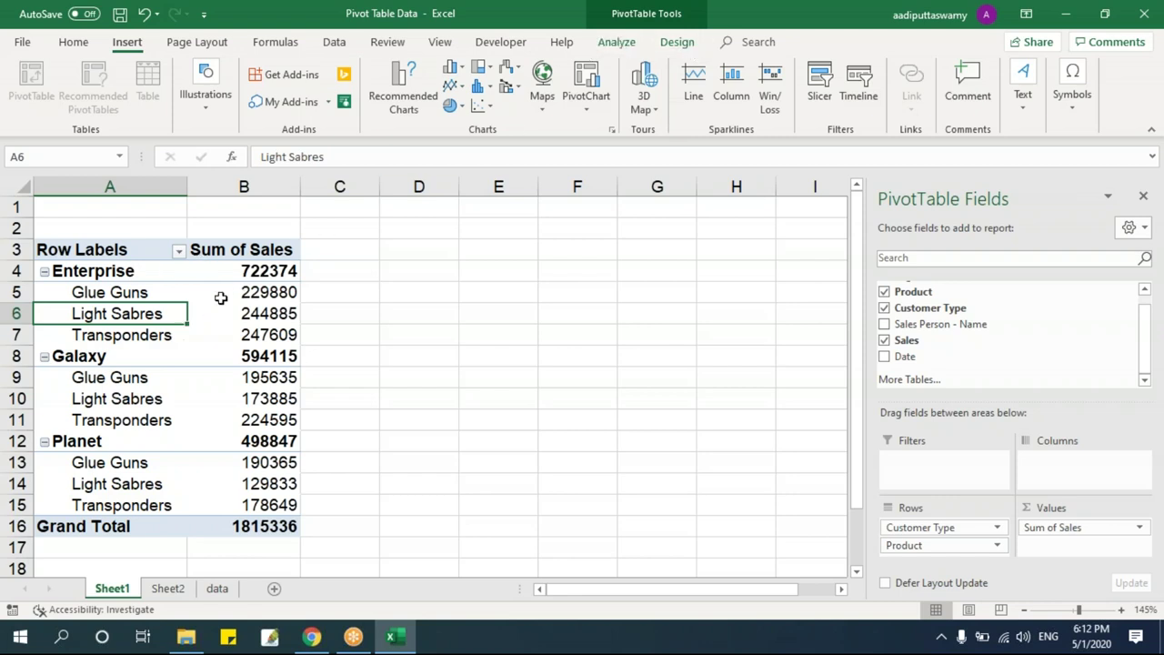
{"action": "left_click", "coordinate": [678, 317]}
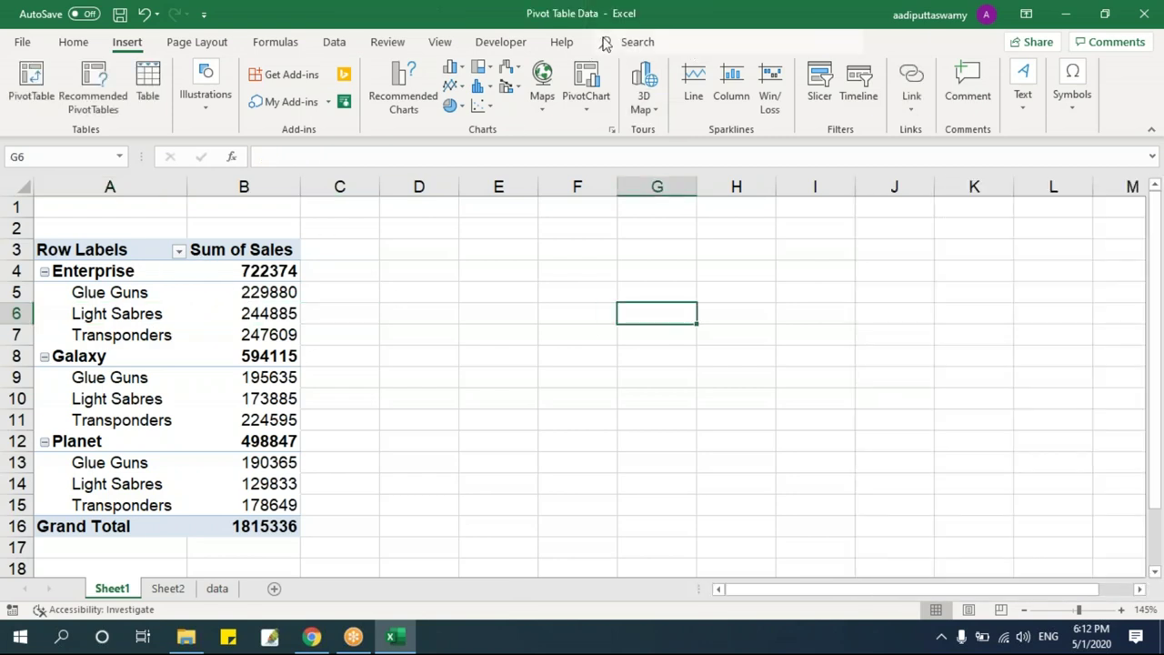
{"action": "left_click", "coordinate": [284, 316]}
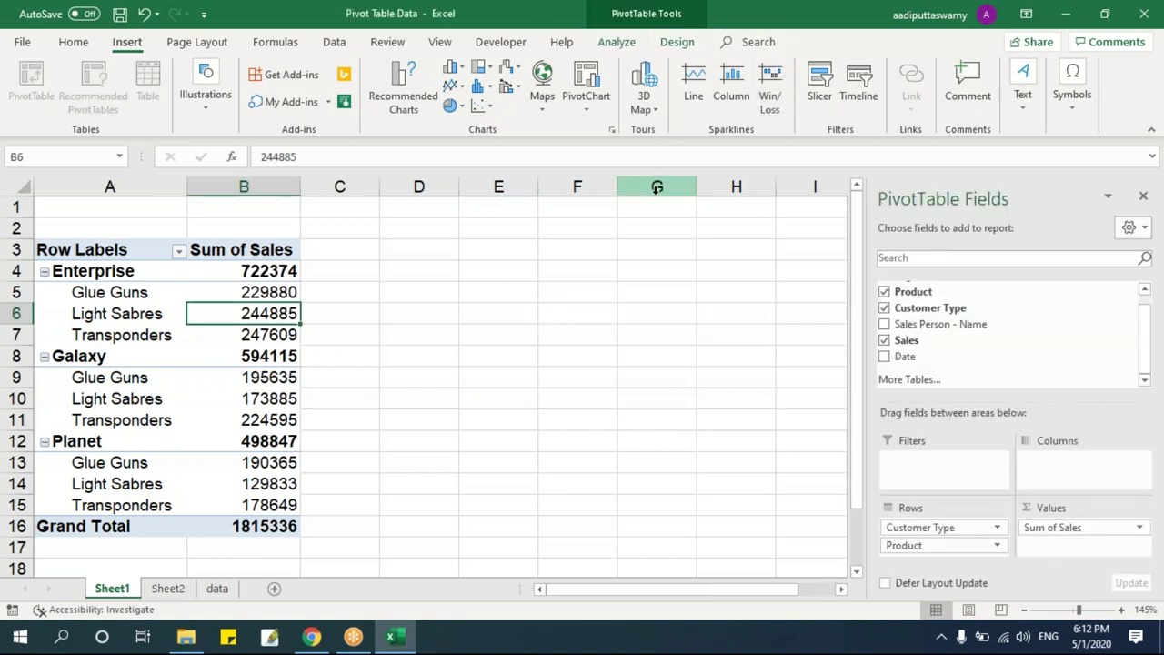
{"action": "left_click", "coordinate": [677, 43]}
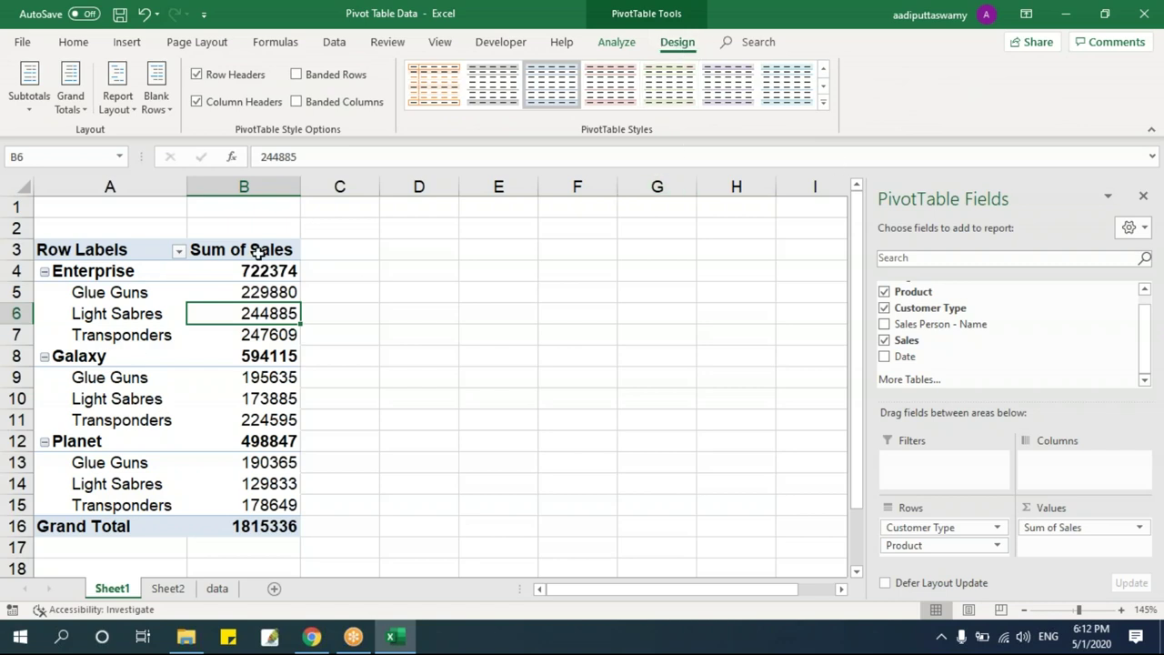
{"action": "mouse_move", "coordinate": [202, 470]}
{"action": "left_click", "coordinate": [127, 116]}
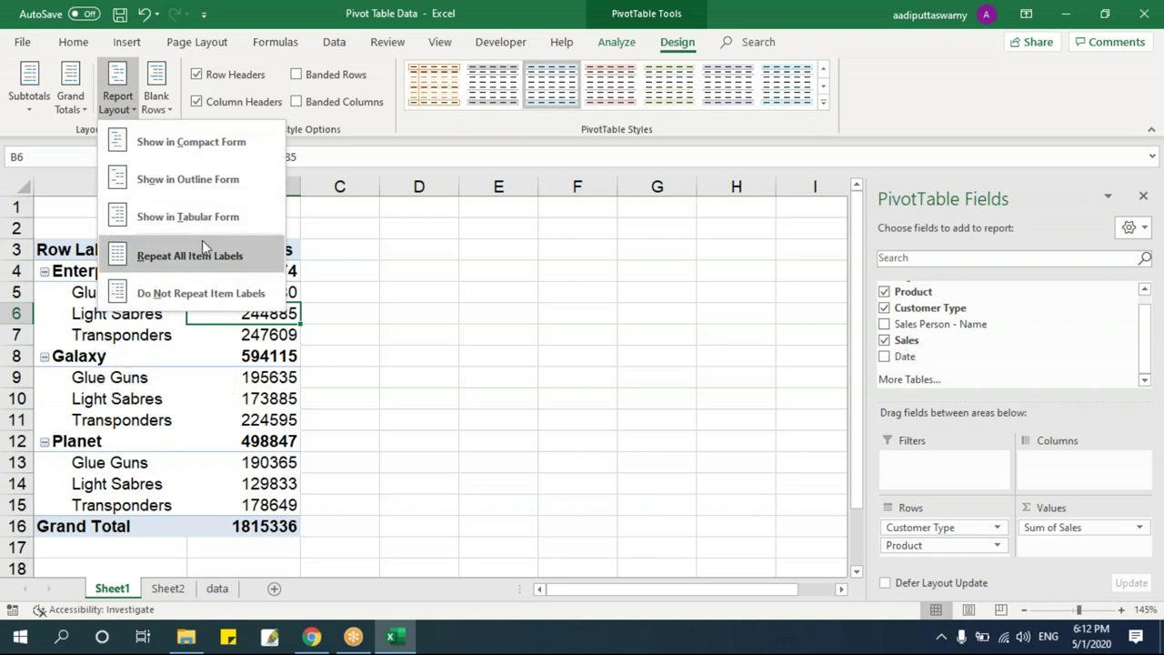
{"action": "left_click", "coordinate": [190, 217]}
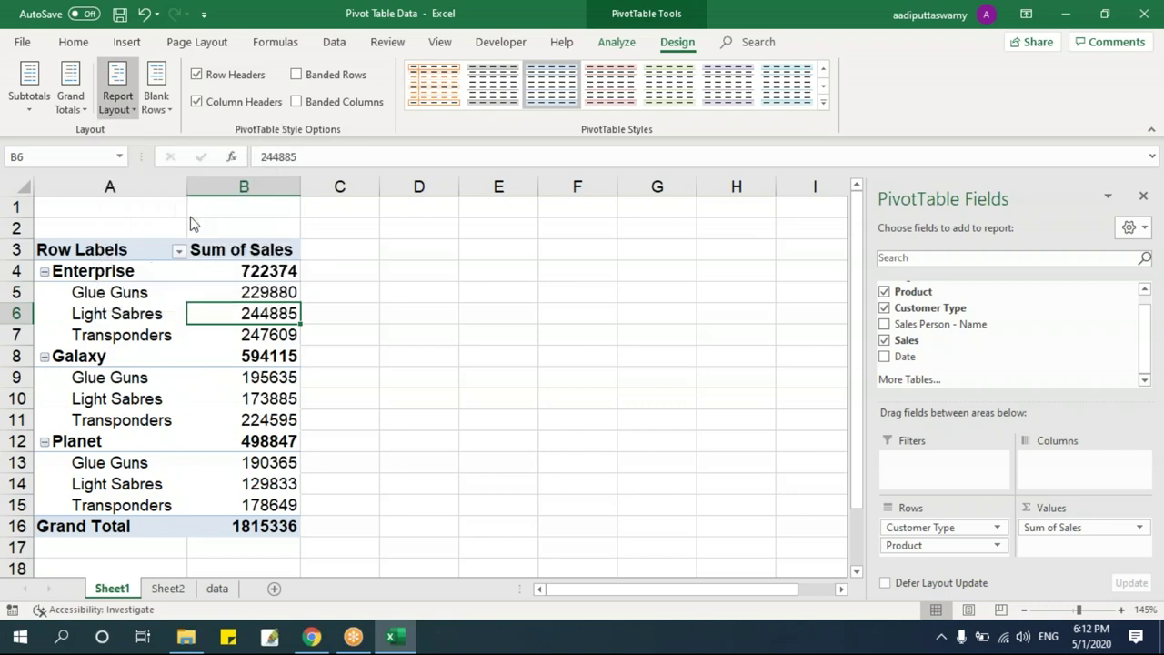
- Examine the Customer Type and Product columns of the pivot table
{"action": "left_click_drag", "start_coordinate": [120, 255], "coordinate": [125, 459]}
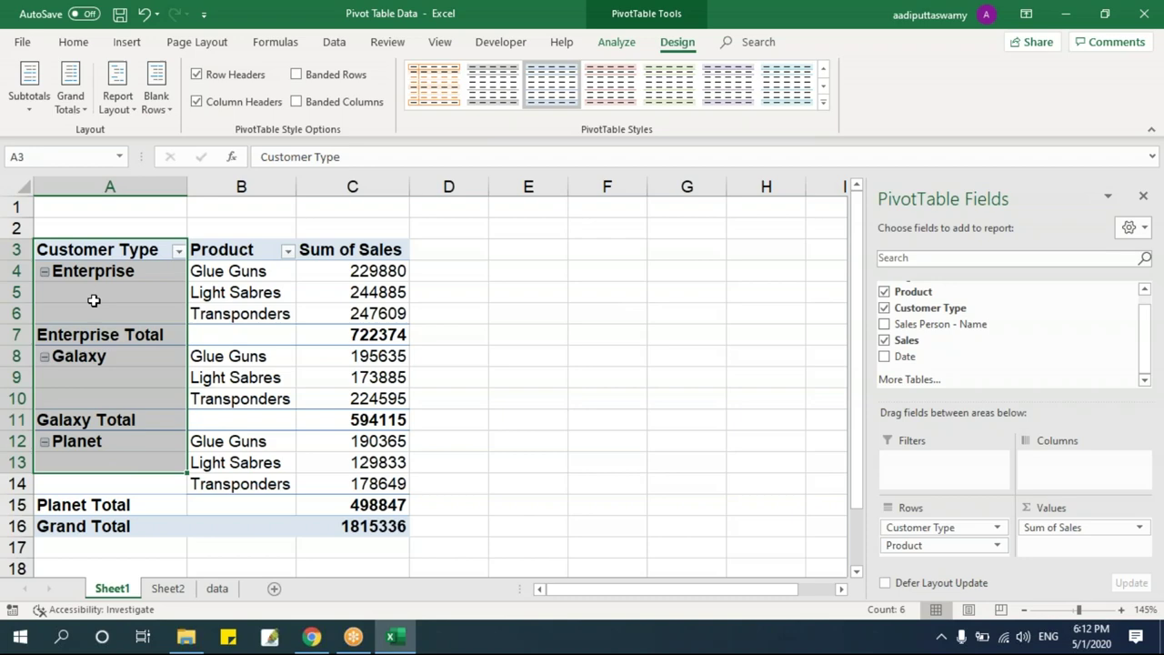
{"action": "left_click_drag", "start_coordinate": [231, 259], "coordinate": [266, 534]}
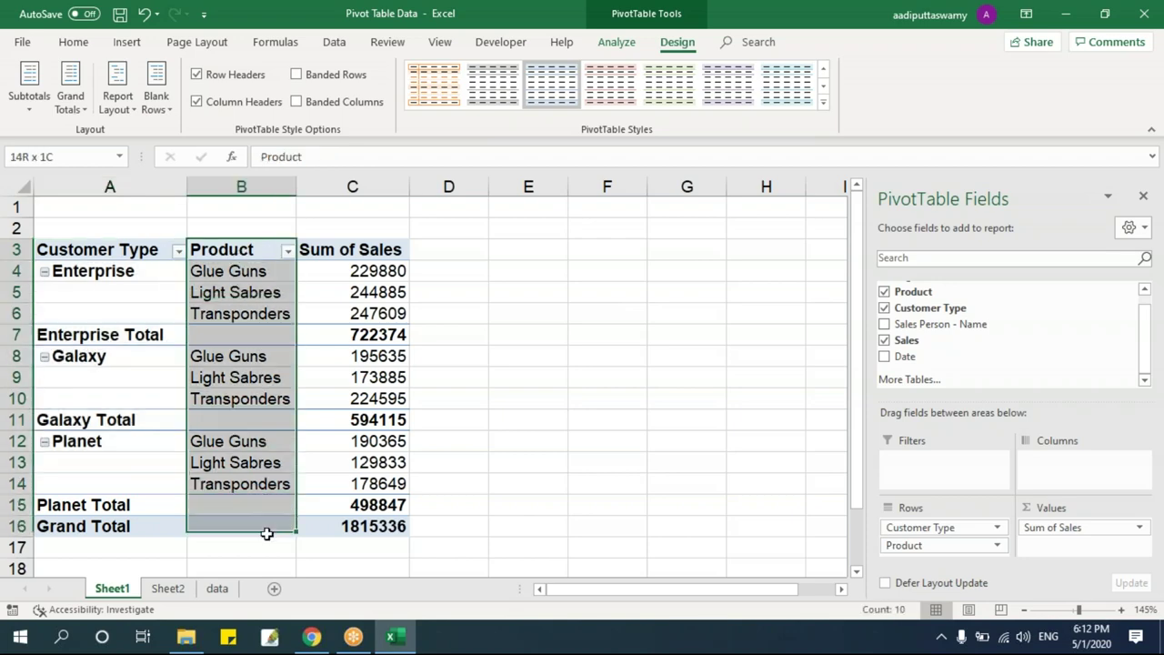
{"action": "left_click", "coordinate": [585, 405]}
- Copy the tabular pivot table A3:C16 and paste it as values only at cell L5 on Sheet2
{"action": "left_click_drag", "start_coordinate": [134, 251], "coordinate": [383, 529]}
{"action": "key", "text": "ctrl+c"}
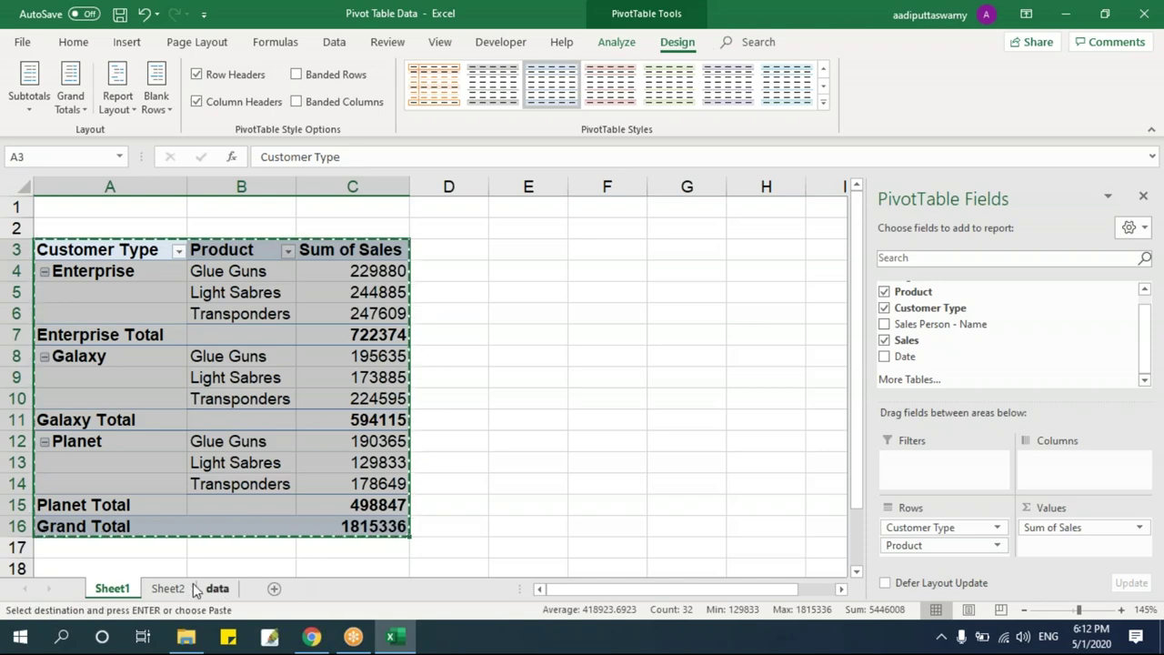
{"action": "left_click", "coordinate": [187, 588]}
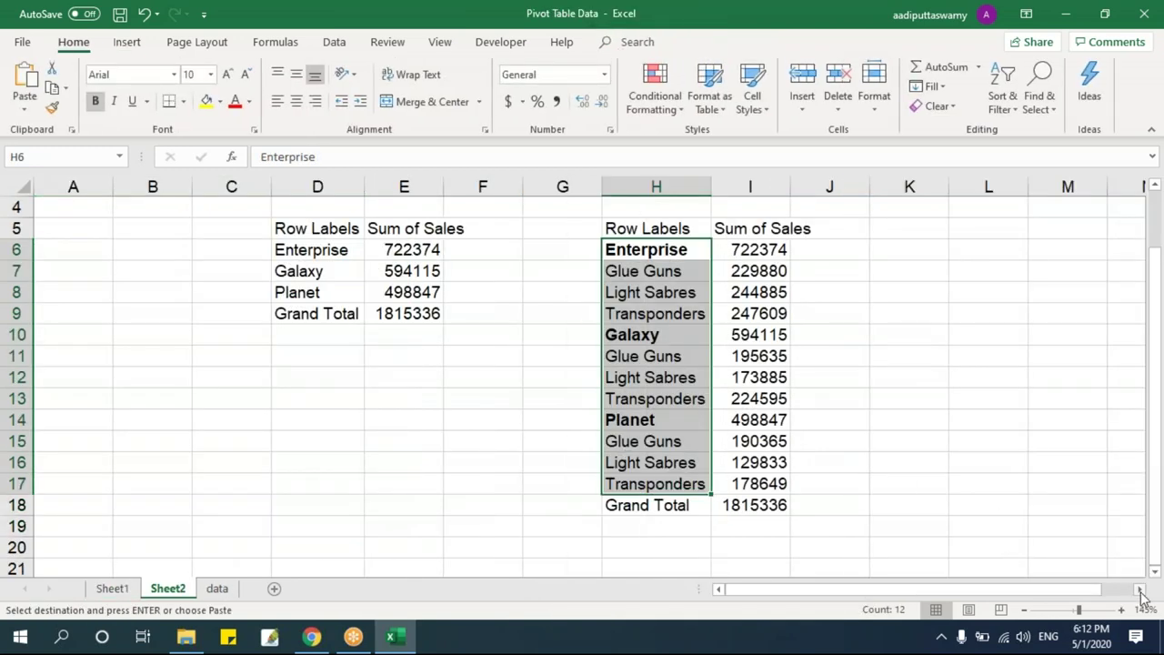
{"action": "left_click", "coordinate": [1139, 590]}
{"action": "left_click", "coordinate": [662, 229]}
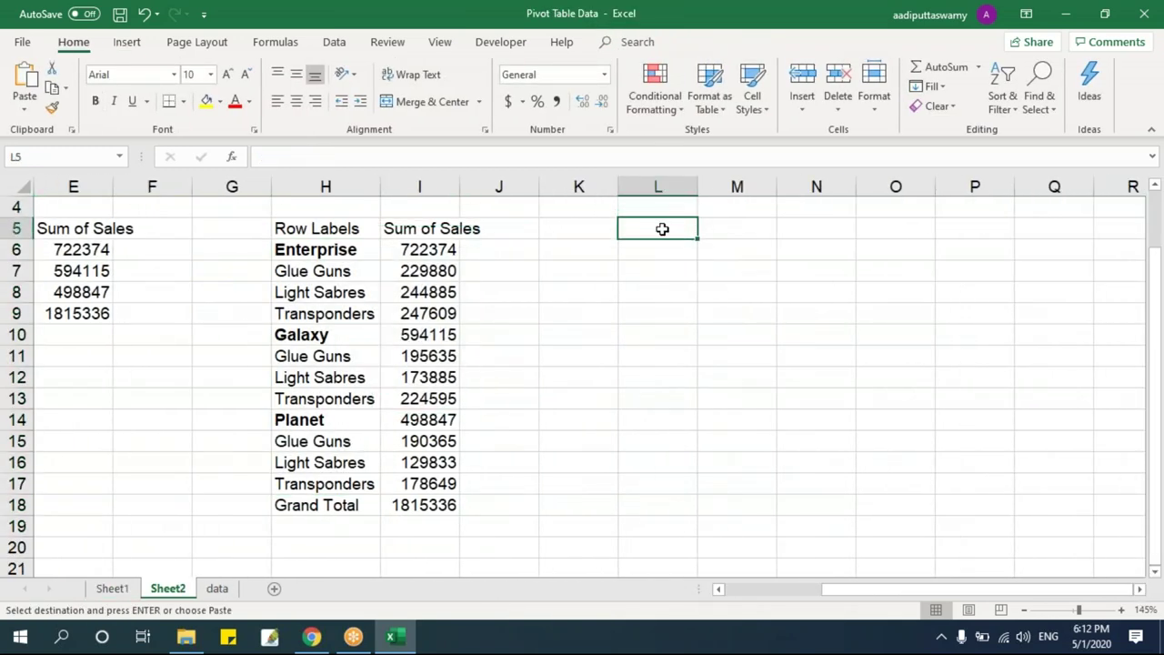
{"action": "key", "text": "alt+e"}
{"action": "key", "text": "s"}
{"action": "key", "text": "v"}
{"action": "left_click", "coordinate": [964, 443]}
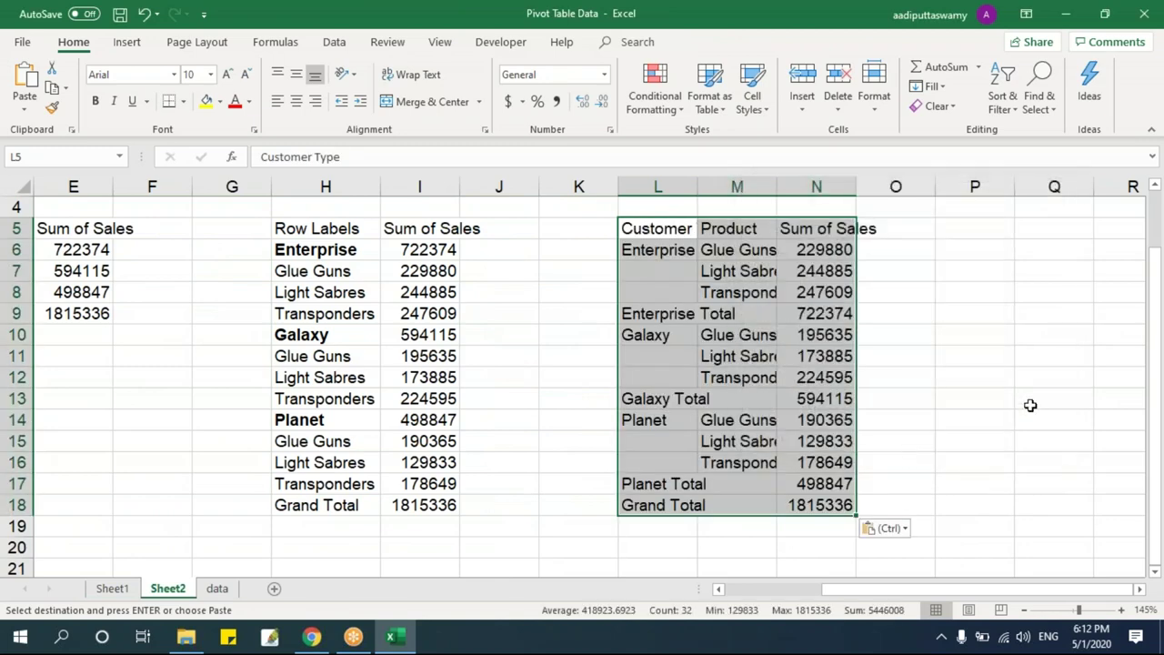
{"action": "left_click", "coordinate": [1030, 405]}
- Autofit columns L, M and N on Sheet2 to their pasted contents
{"action": "double_click", "coordinate": [697, 186]}
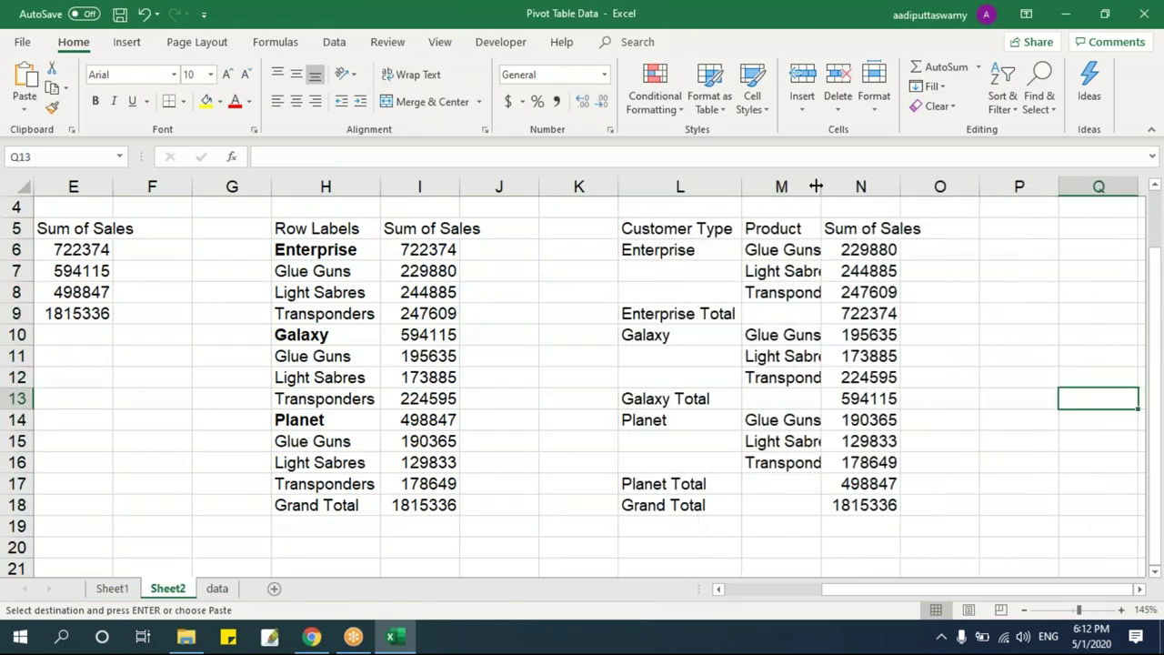
{"action": "double_click", "coordinate": [816, 186]}
{"action": "double_click", "coordinate": [930, 186]}
{"action": "left_click", "coordinate": [1010, 355]}
- Try filling the blank Customer Type cells by copying Enterprise down L6:L8 and Galaxy down L10:L12
{"action": "left_click_drag", "start_coordinate": [670, 274], "coordinate": [676, 293]}
{"action": "left_click_drag", "start_coordinate": [676, 357], "coordinate": [681, 379]}
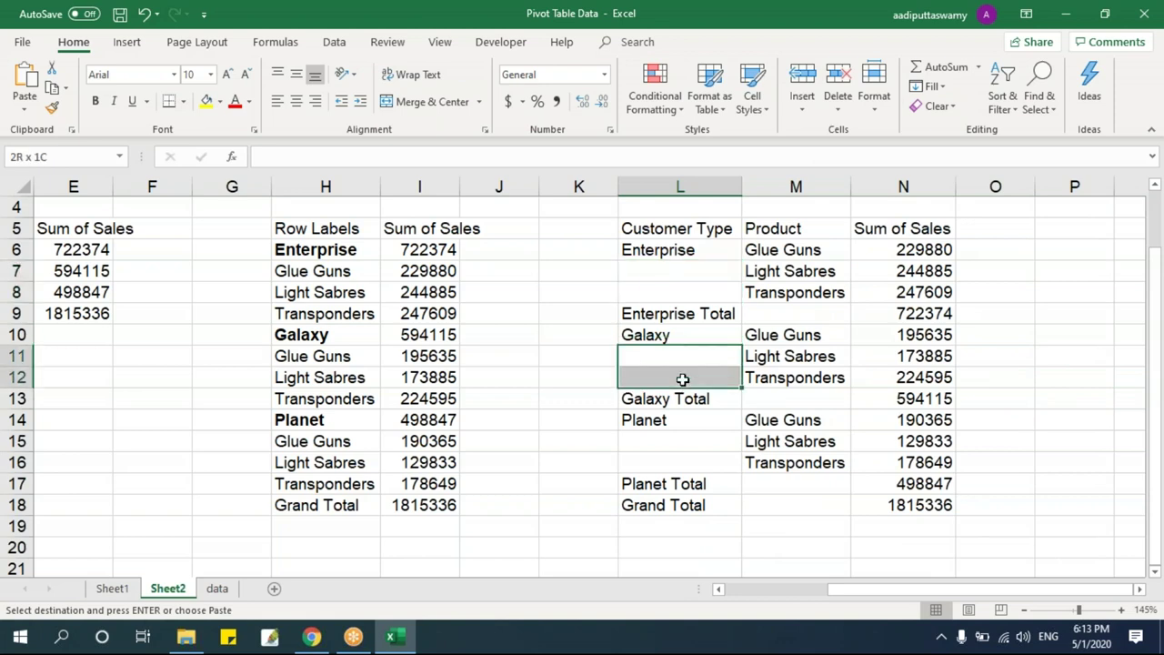
{"action": "left_click_drag", "start_coordinate": [668, 438], "coordinate": [669, 459]}
{"action": "left_click_drag", "start_coordinate": [678, 252], "coordinate": [677, 284]}
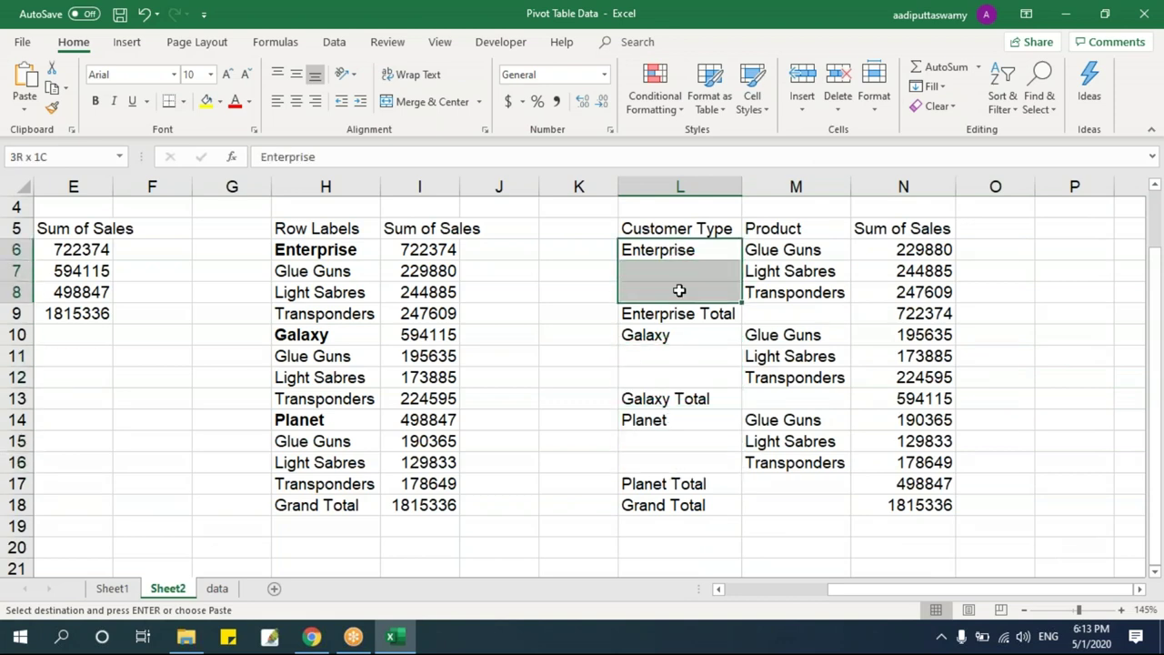
{"action": "key", "text": "Return"}
{"action": "left_click_drag", "start_coordinate": [681, 340], "coordinate": [673, 376]}
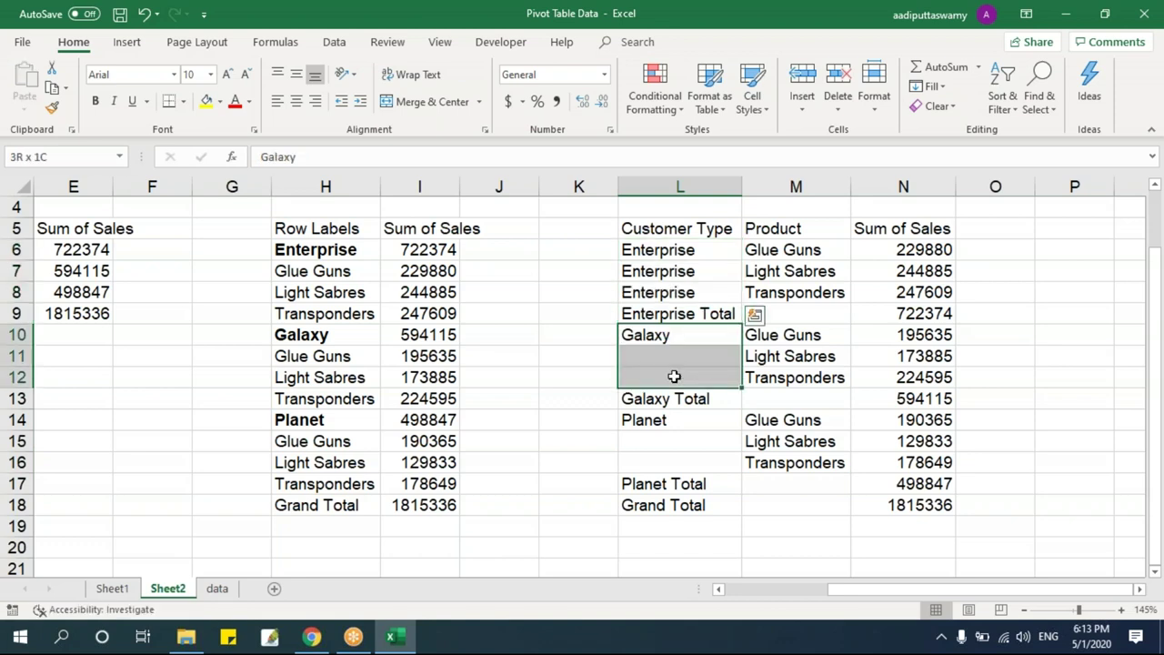
{"action": "key", "text": "ctrl+v"}
- Undo the Galaxy and Enterprise label fills in column L
{"action": "key", "text": "ctrl+z"}
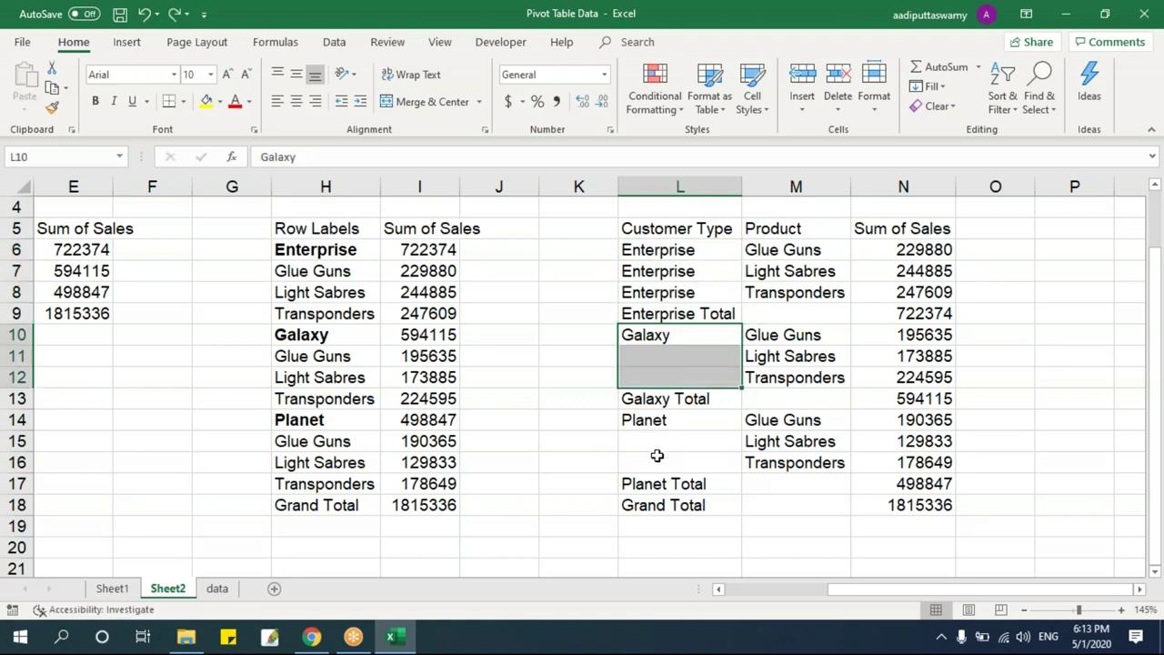
{"action": "key", "text": "ctrl+z"}
{"action": "left_click", "coordinate": [664, 436]}
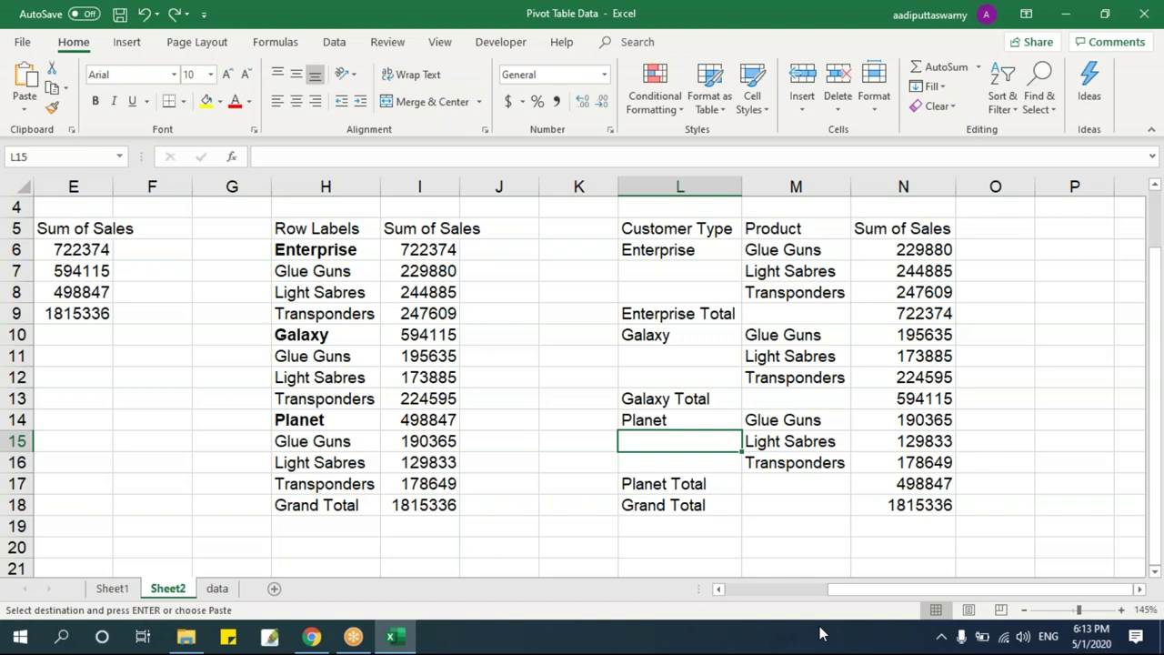
- Check the blank Customer Type cells under Enterprise and Galaxy in the Sheet1 pivot table and clear the copy marquee
{"action": "left_click", "coordinate": [112, 588]}
{"action": "left_click_drag", "start_coordinate": [143, 300], "coordinate": [127, 314]}
{"action": "left_click_drag", "start_coordinate": [122, 377], "coordinate": [121, 400]}
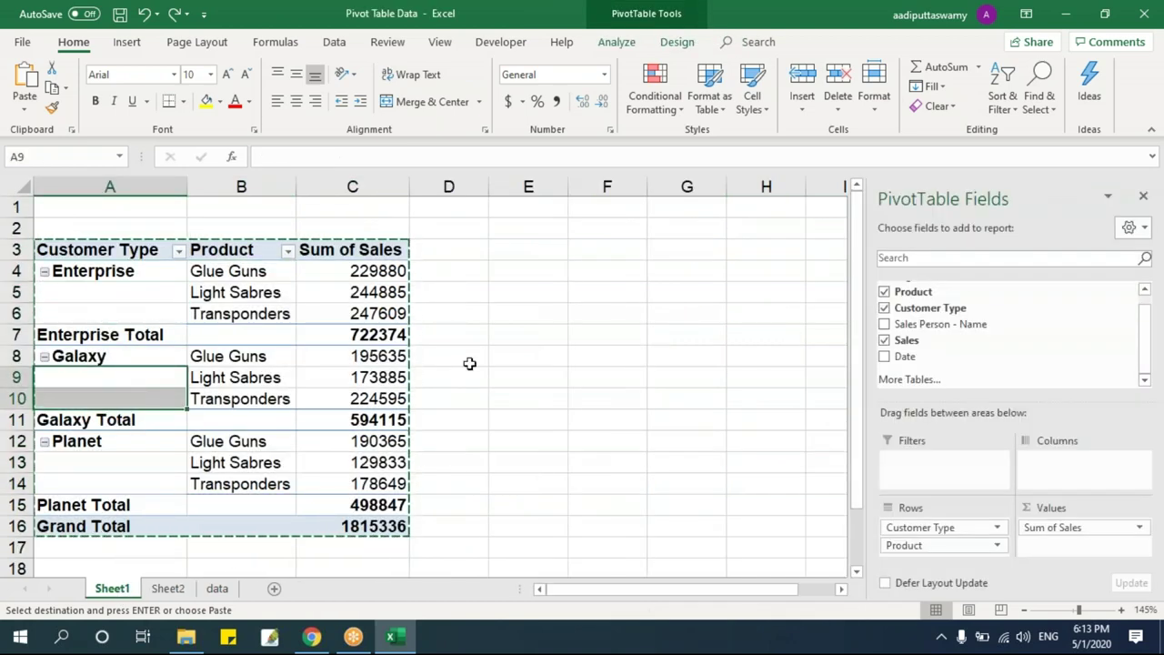
{"action": "left_click", "coordinate": [450, 356]}
{"action": "key", "text": "Escape"}
{"action": "left_click", "coordinate": [255, 376]}
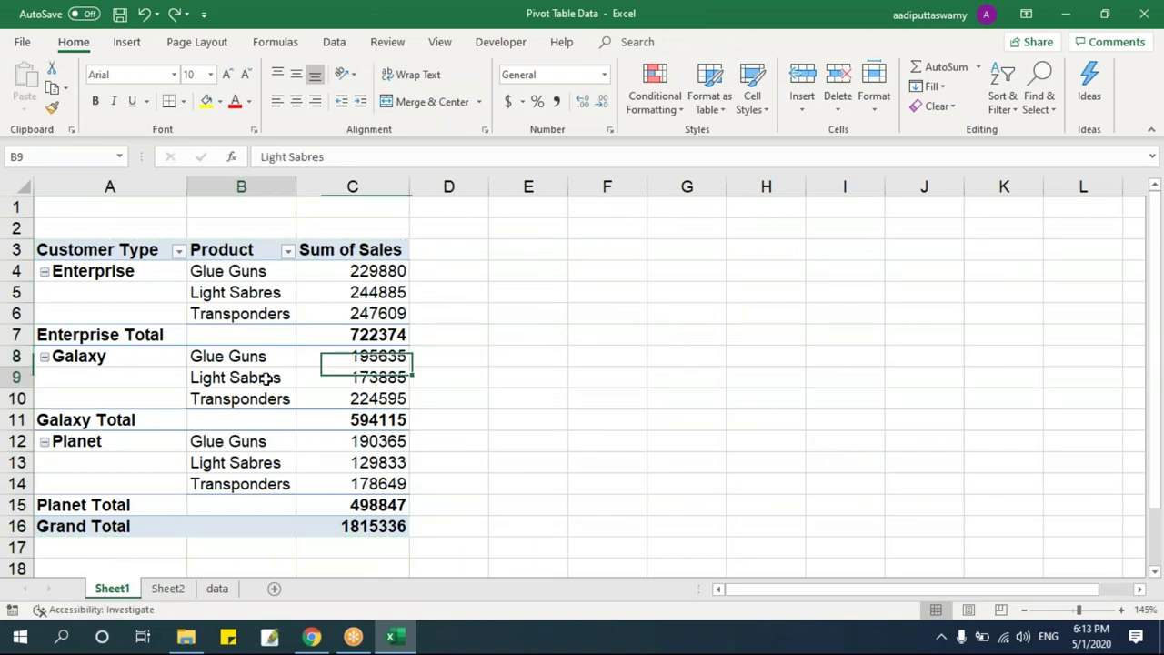
- Set the pivot table's report layout to repeat all item labels so every Customer Type row is filled
{"action": "left_click", "coordinate": [677, 42]}
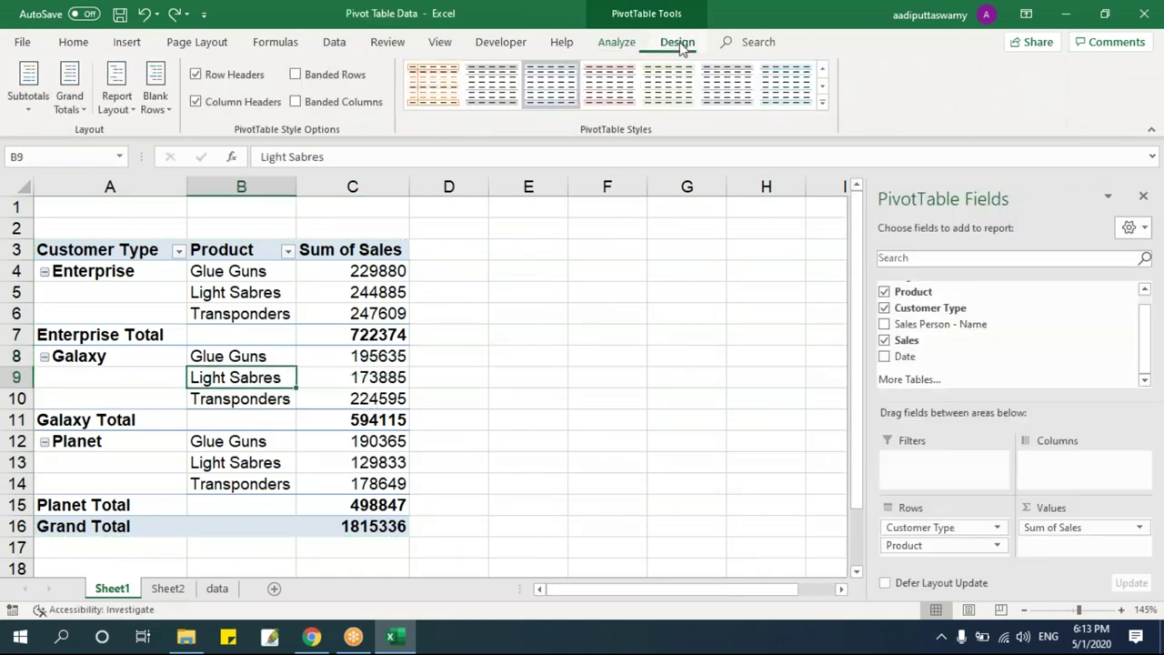
{"action": "left_click", "coordinate": [121, 105]}
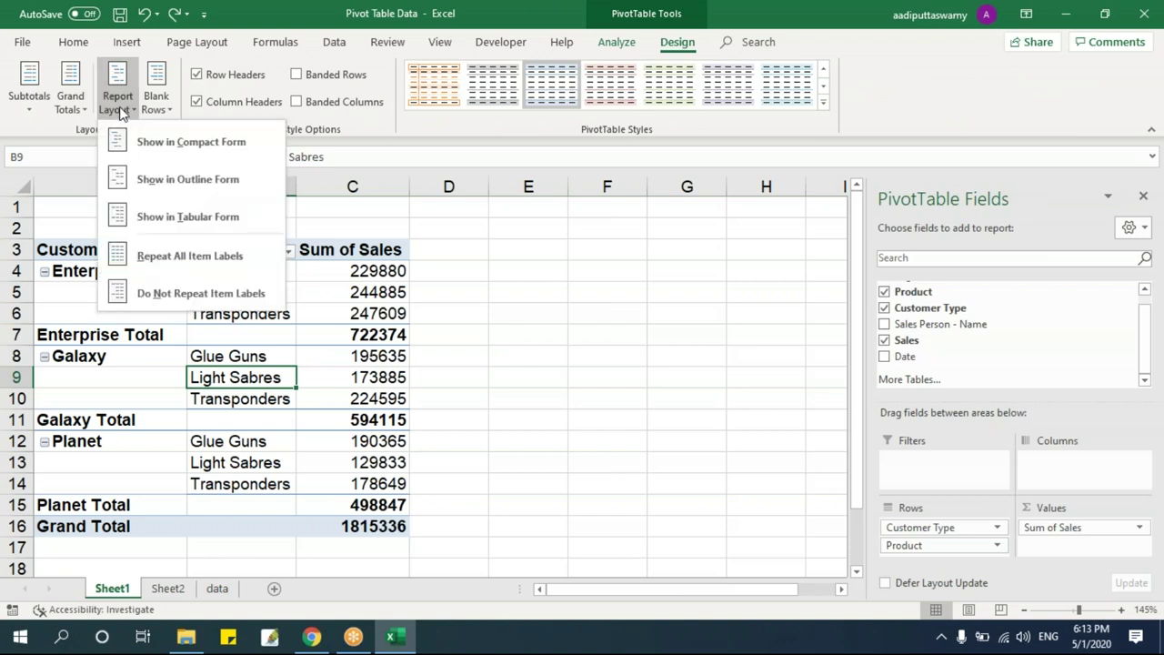
{"action": "left_click", "coordinate": [253, 296]}
{"action": "left_click_drag", "start_coordinate": [130, 292], "coordinate": [133, 313]}
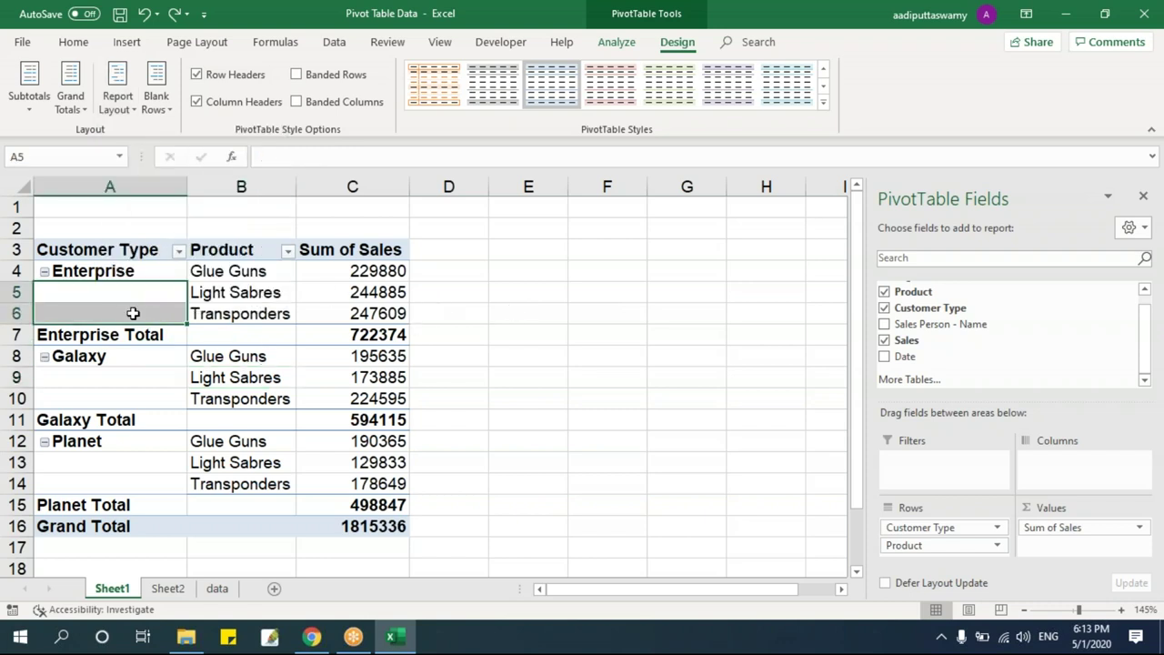
{"action": "left_click", "coordinate": [234, 292]}
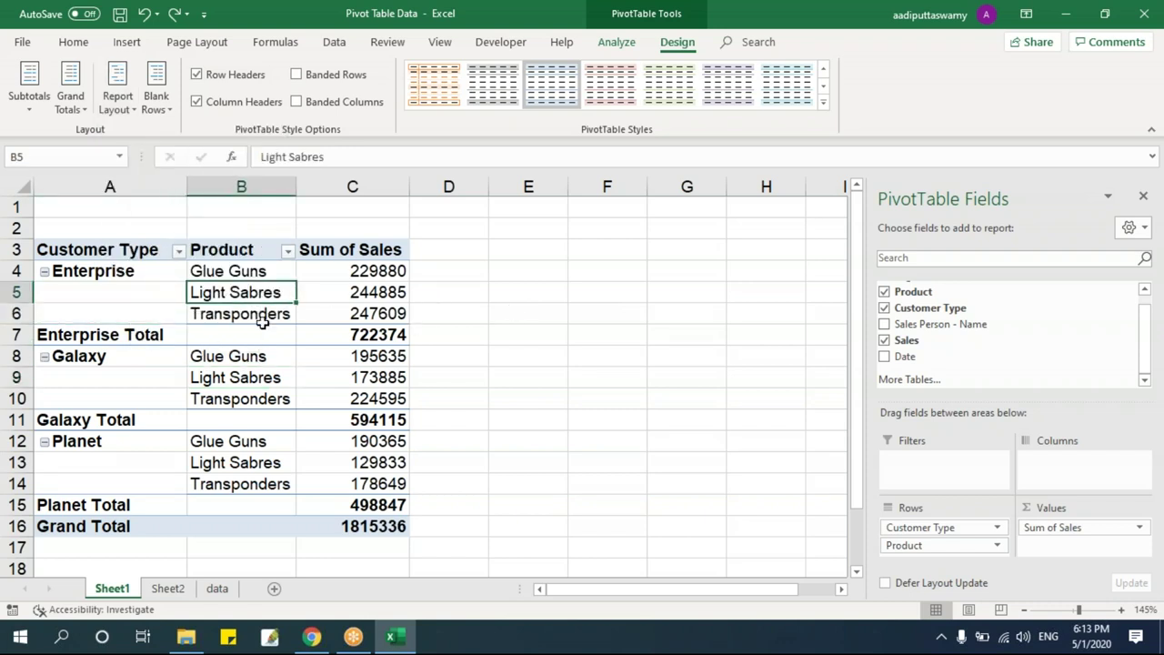
{"action": "left_click", "coordinate": [118, 96]}
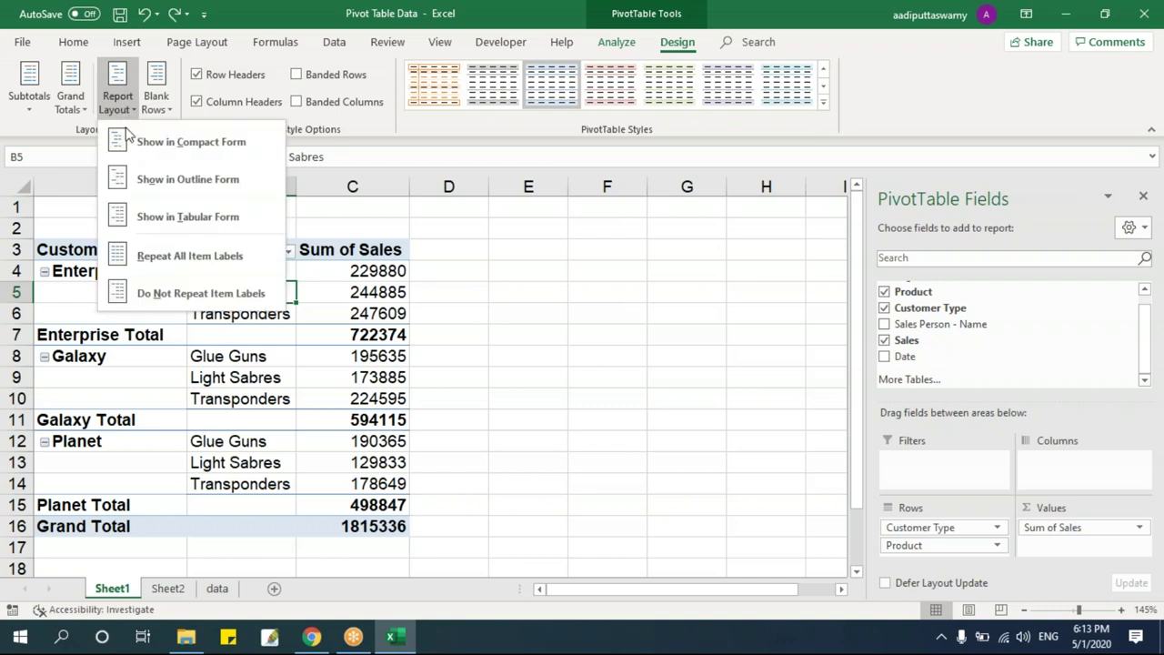
{"action": "left_click", "coordinate": [205, 257]}
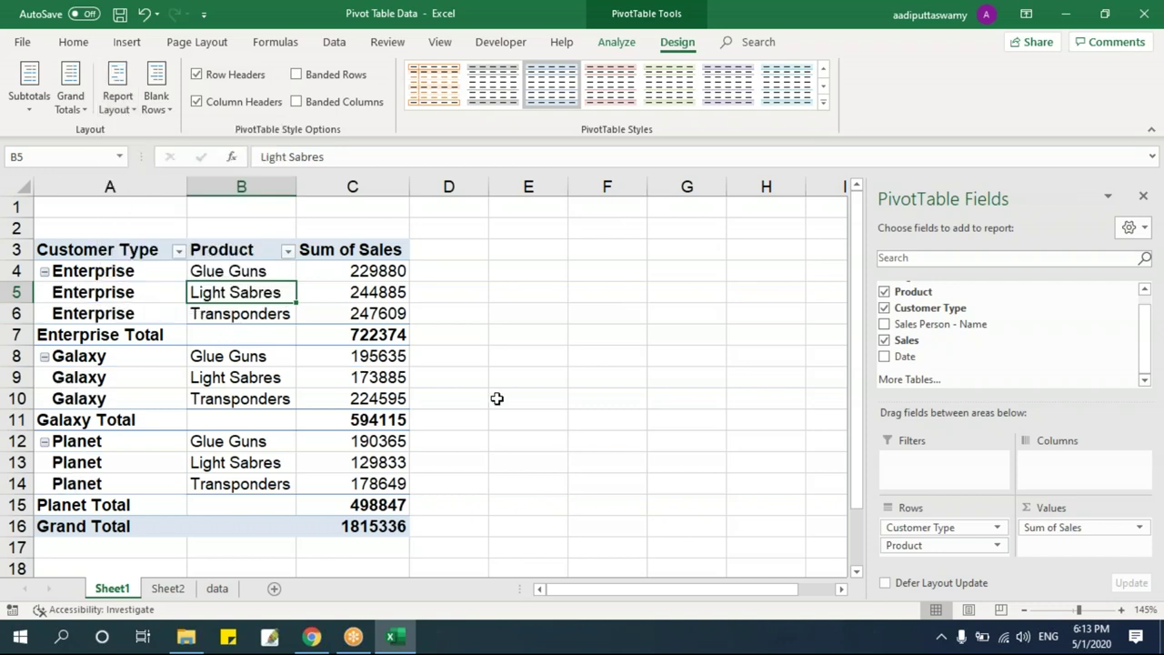
{"action": "left_click", "coordinate": [589, 416]}
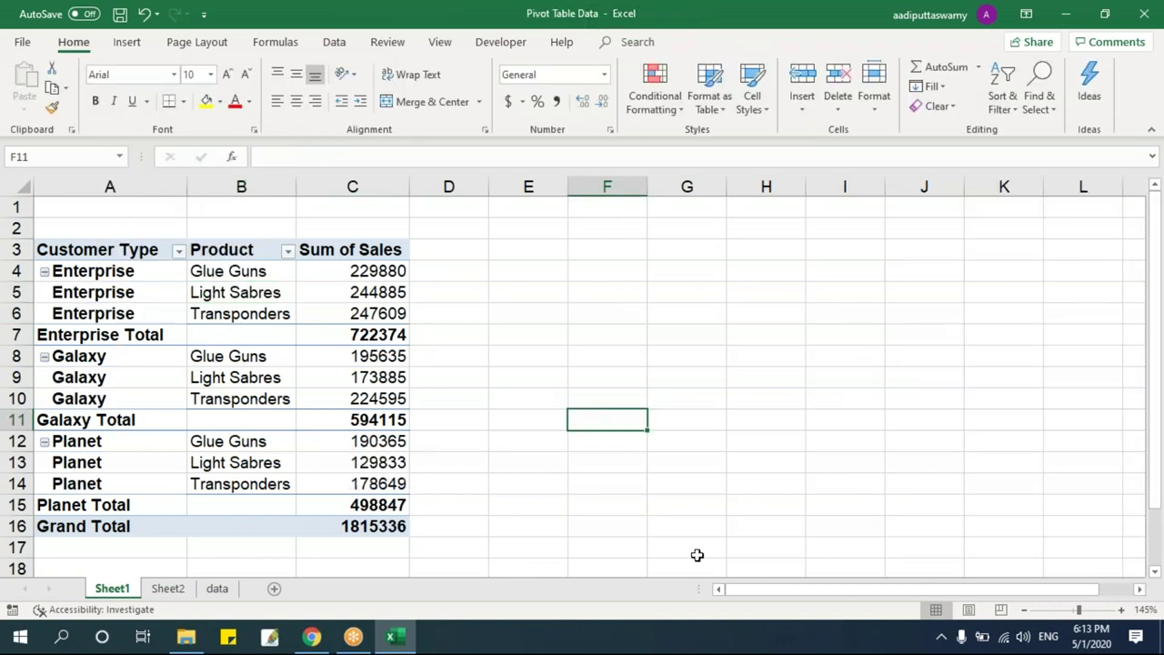
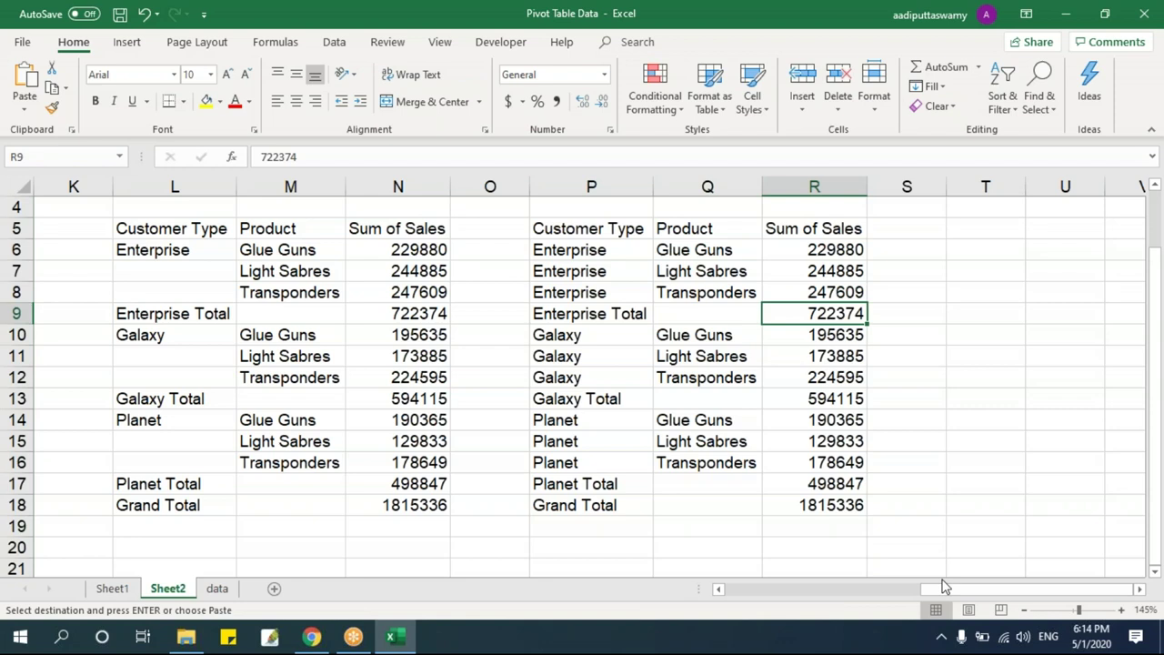
- Check the Enterprise Total row in P9:R9 on Sheet2, return to the Sheet1 pivot table and clear the copy marquee
{"action": "left_click_drag", "start_coordinate": [592, 318], "coordinate": [834, 316]}
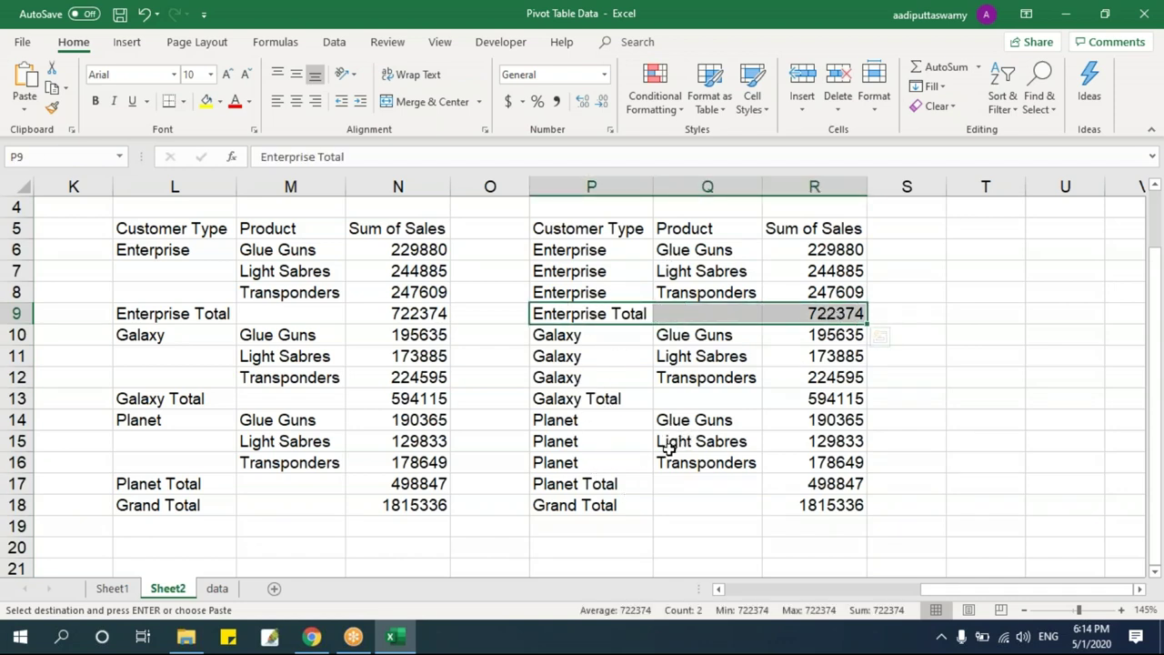
{"action": "left_click", "coordinate": [112, 589]}
{"action": "left_click", "coordinate": [143, 316]}
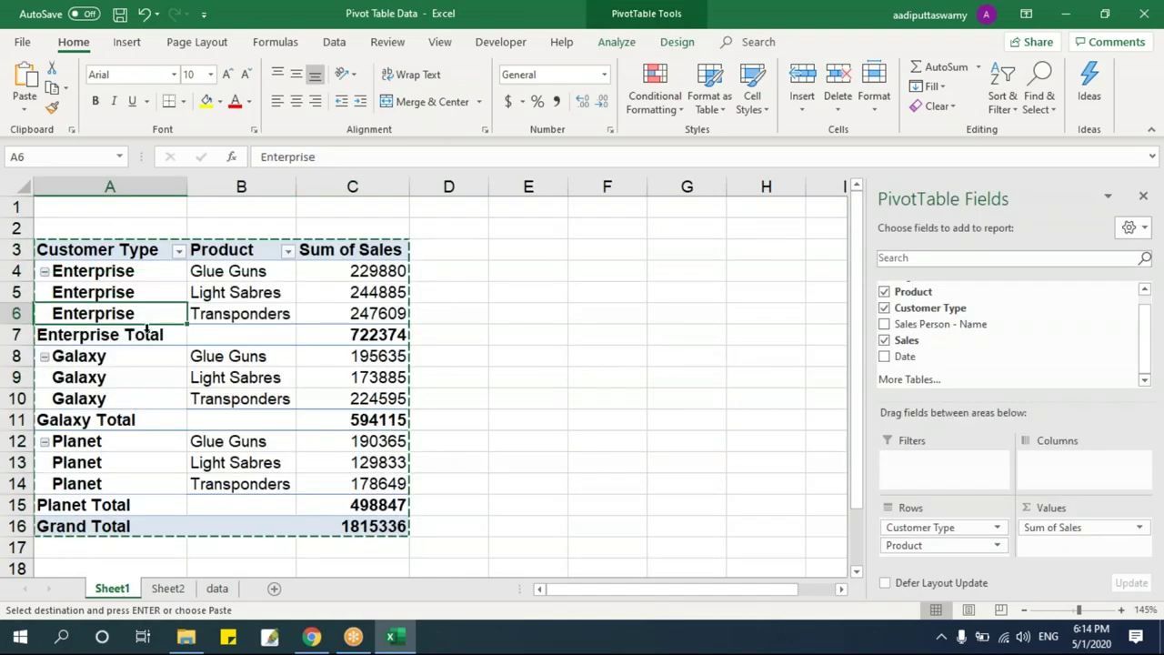
{"action": "key", "text": "Escape"}
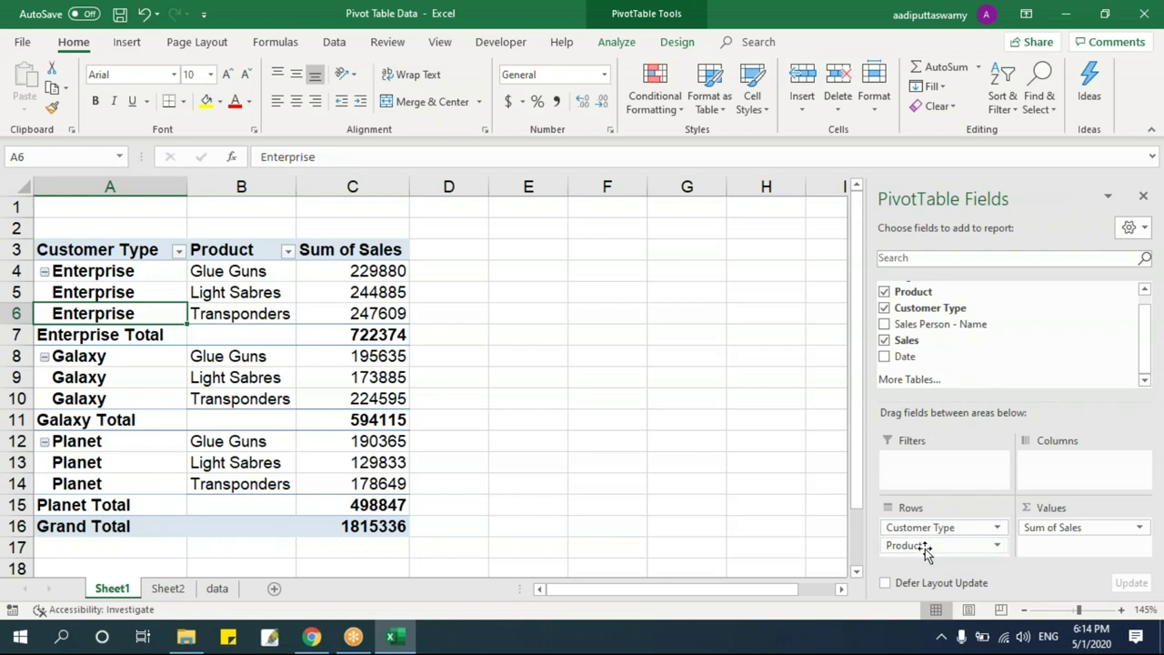
- Remove Product from the pivot table's rows, restore it under Customer Type, and add Sales Person - Name beneath it
{"action": "left_click_drag", "start_coordinate": [922, 548], "coordinate": [435, 452]}
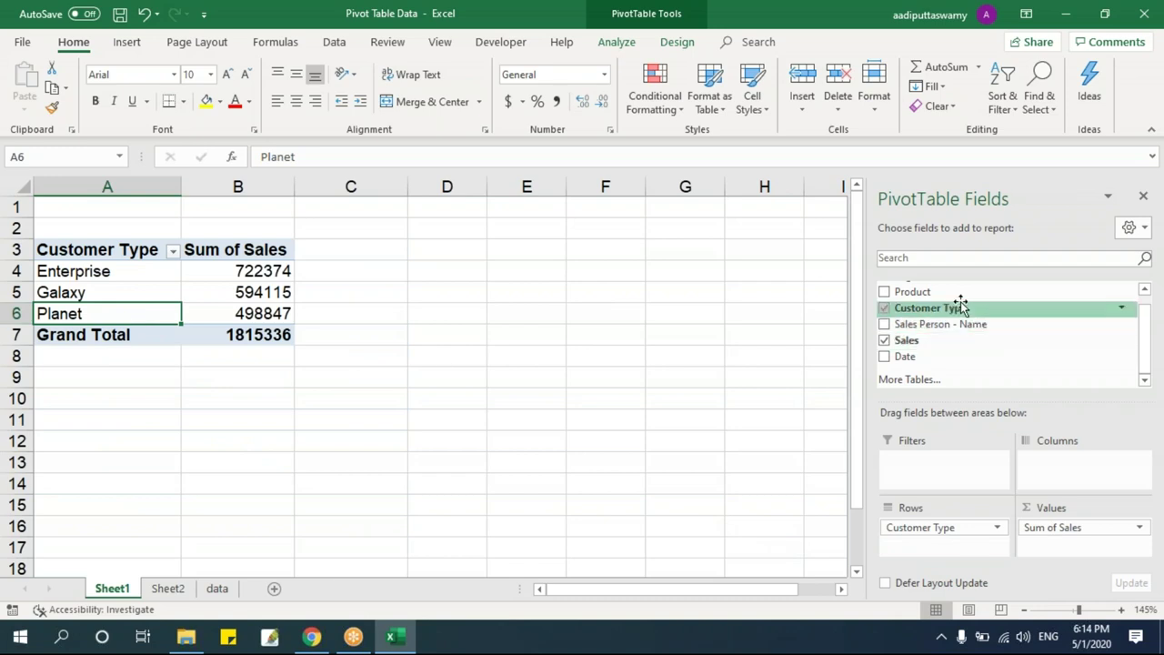
{"action": "left_click_drag", "start_coordinate": [954, 291], "coordinate": [971, 553]}
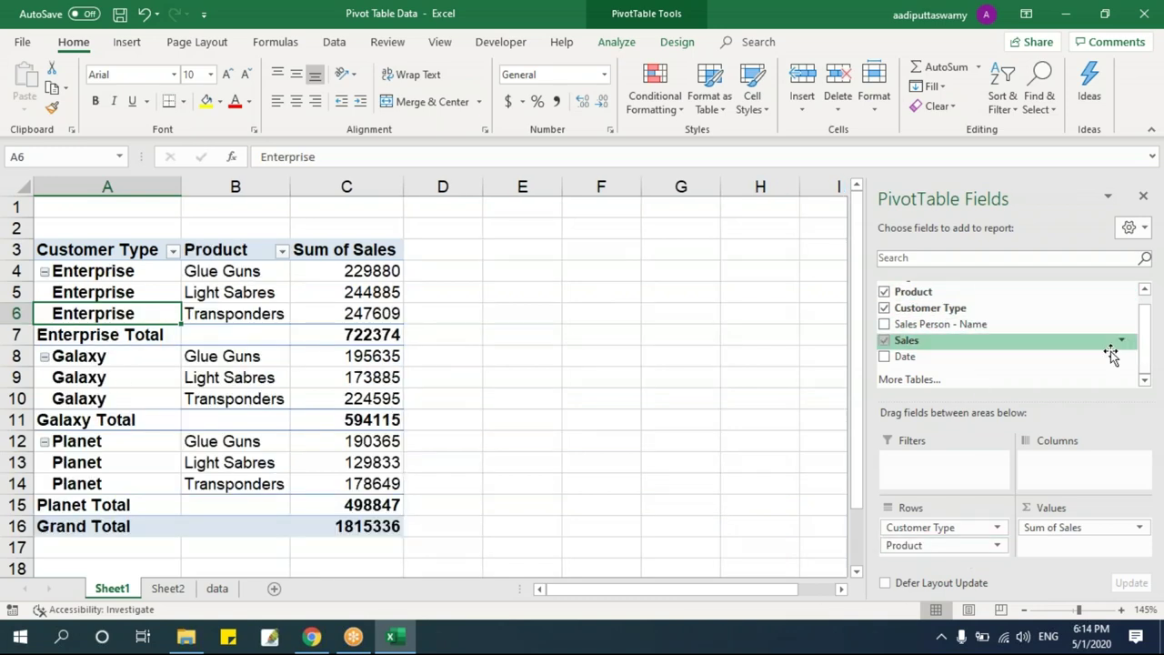
{"action": "left_click_drag", "start_coordinate": [957, 331], "coordinate": [969, 556]}
{"action": "left_click", "coordinate": [288, 398]}
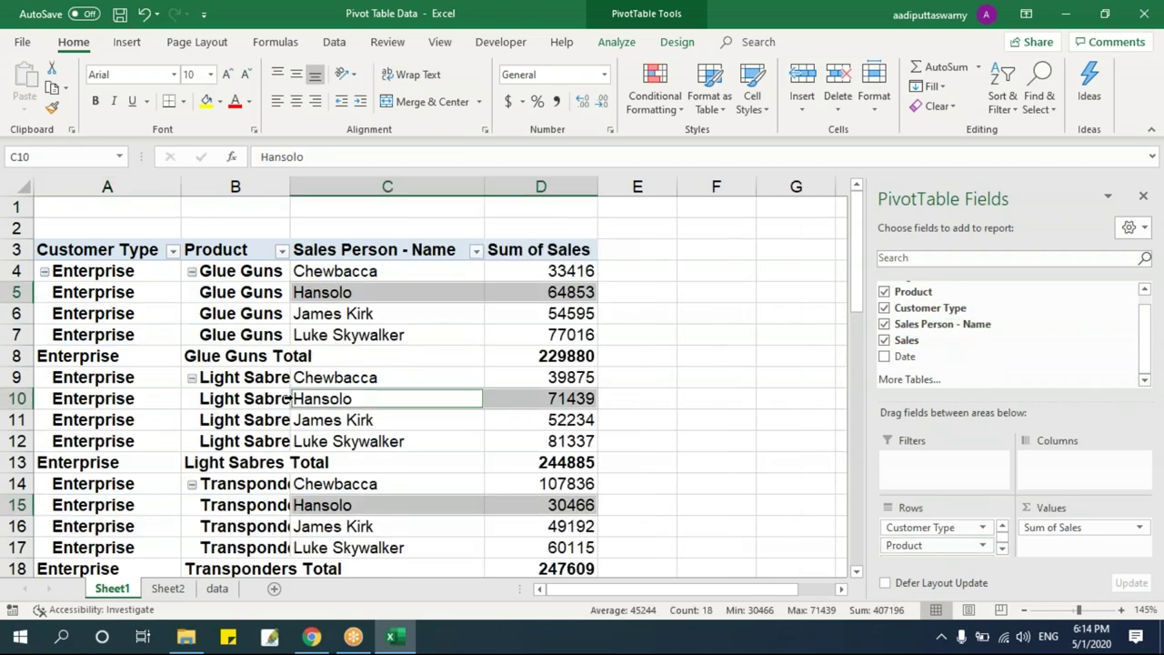
{"action": "left_click", "coordinate": [709, 363]}
{"action": "left_click", "coordinate": [353, 259]}
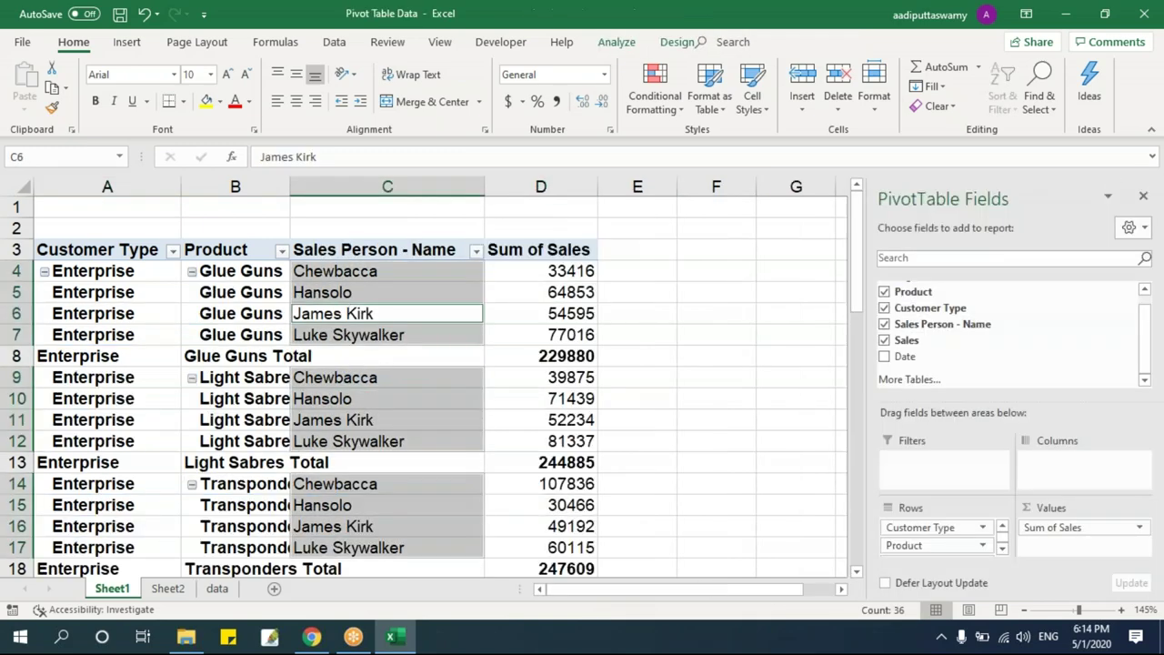
- Turn off repeated item labels in the pivot table's report layout
{"action": "left_click", "coordinate": [676, 42]}
{"action": "left_click", "coordinate": [109, 119]}
{"action": "left_click", "coordinate": [173, 290]}
{"action": "left_click", "coordinate": [636, 335]}
- Examine the Enterprise group's blank Customer Type and Product cells, the product subtotal rows and the Enterprise Total row
{"action": "scroll", "coordinate": [716, 414], "scroll_direction": "down", "scroll_amount": 1}
{"action": "left_click_drag", "start_coordinate": [108, 217], "coordinate": [125, 519]}
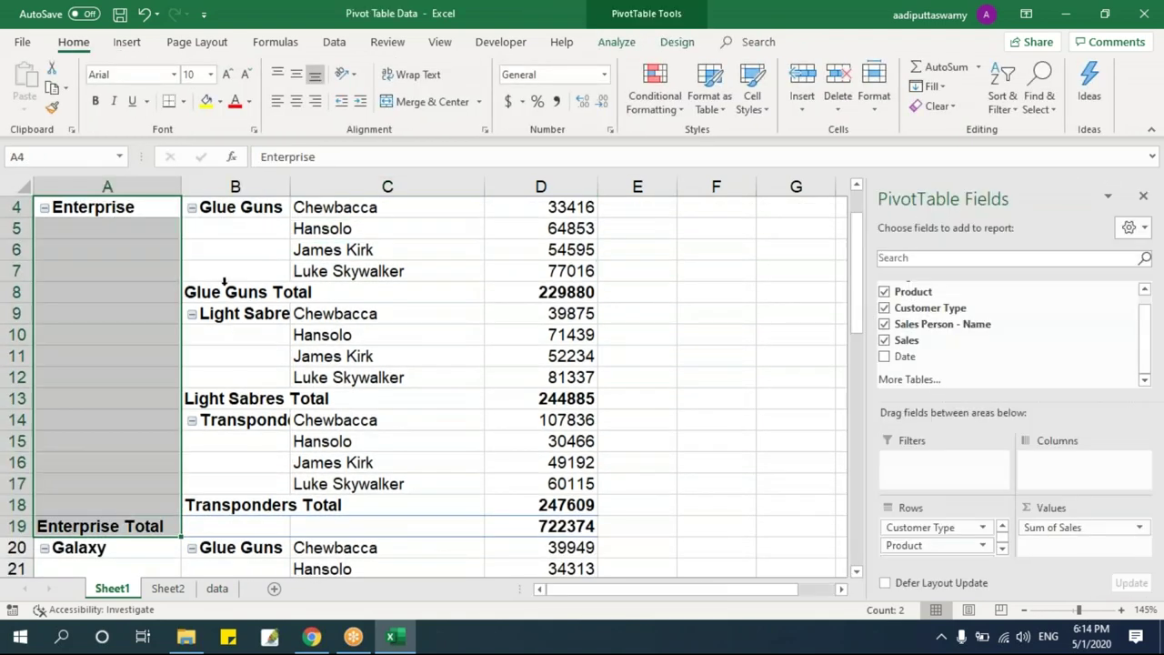
{"action": "left_click_drag", "start_coordinate": [235, 206], "coordinate": [241, 501]}
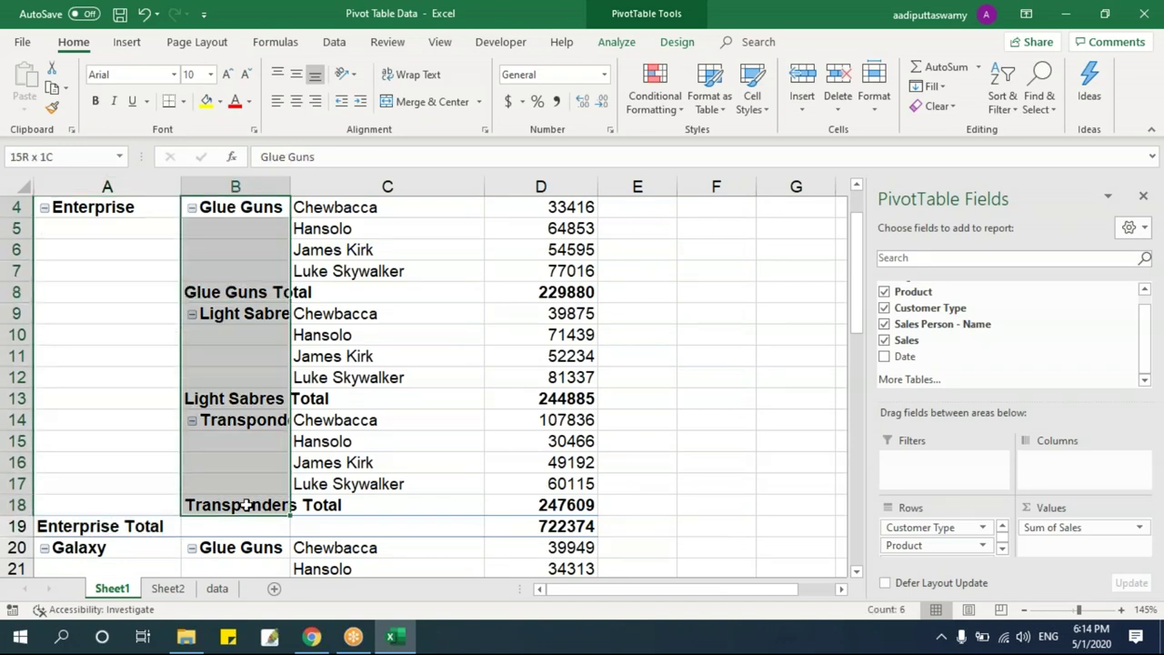
{"action": "scroll", "coordinate": [369, 362], "scroll_direction": "up", "scroll_amount": 1}
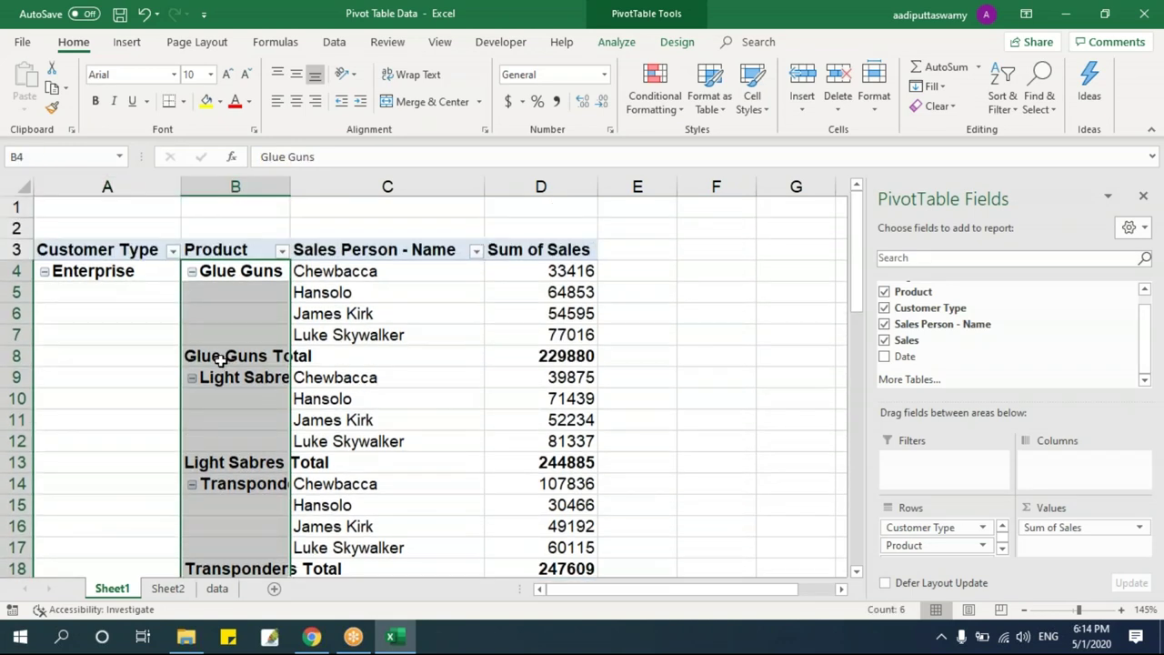
{"action": "left_click_drag", "start_coordinate": [220, 358], "coordinate": [542, 355]}
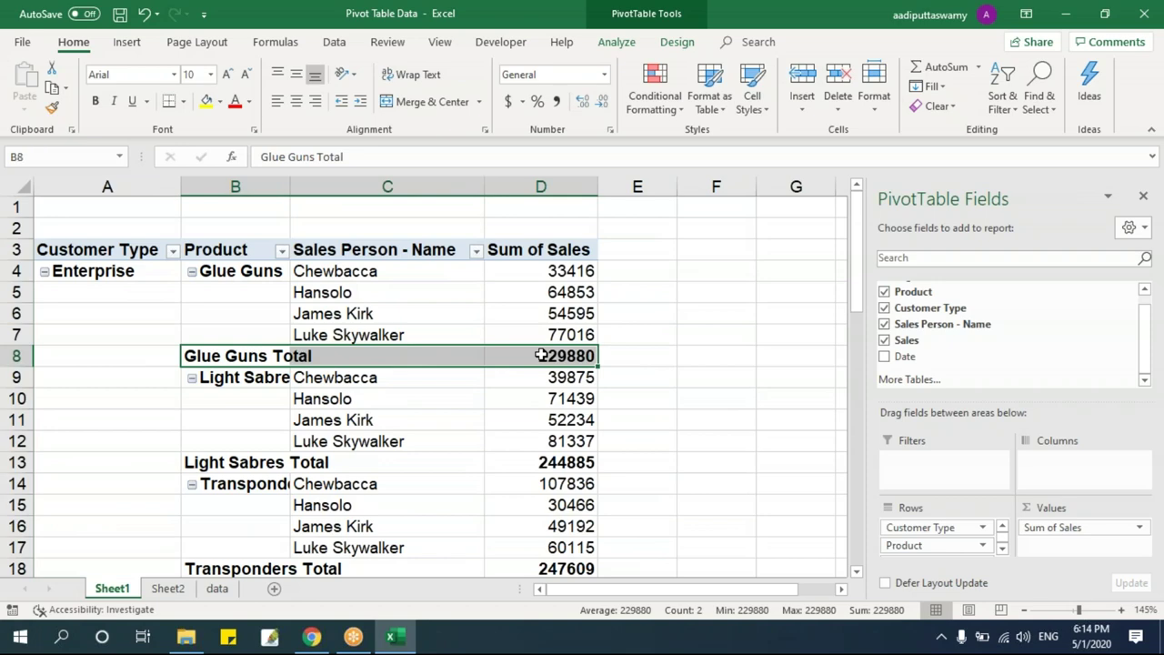
{"action": "scroll", "coordinate": [277, 409], "scroll_direction": "down", "scroll_amount": 1}
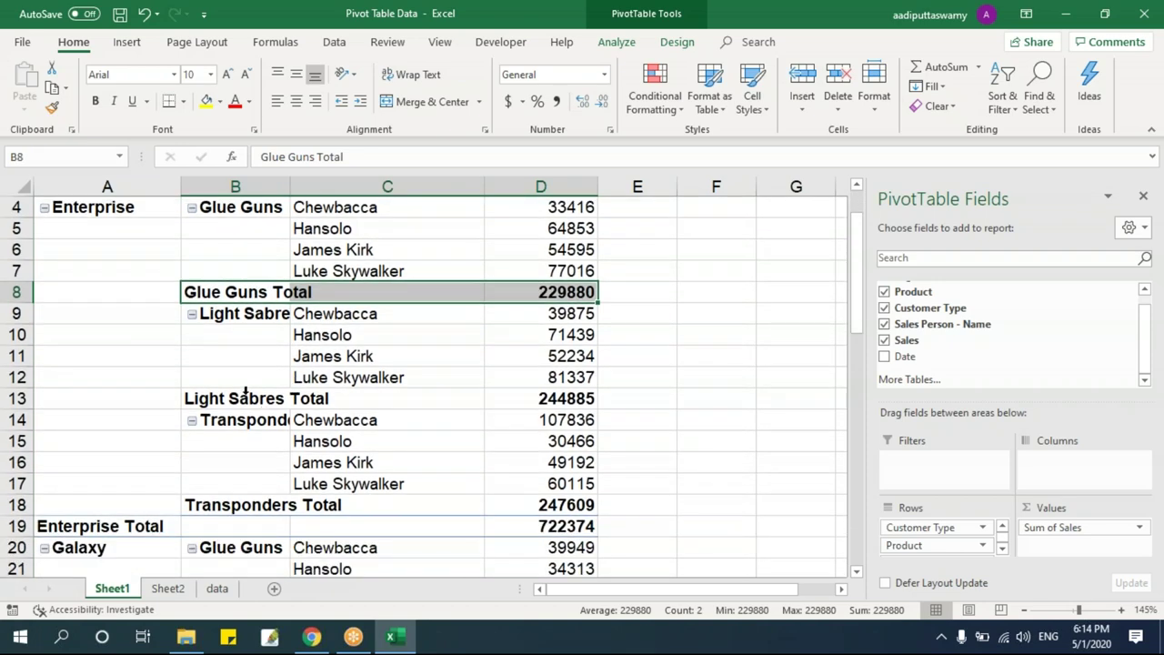
{"action": "scroll", "coordinate": [244, 391], "scroll_direction": "down", "scroll_amount": 1}
{"action": "left_click_drag", "start_coordinate": [96, 464], "coordinate": [492, 465]}
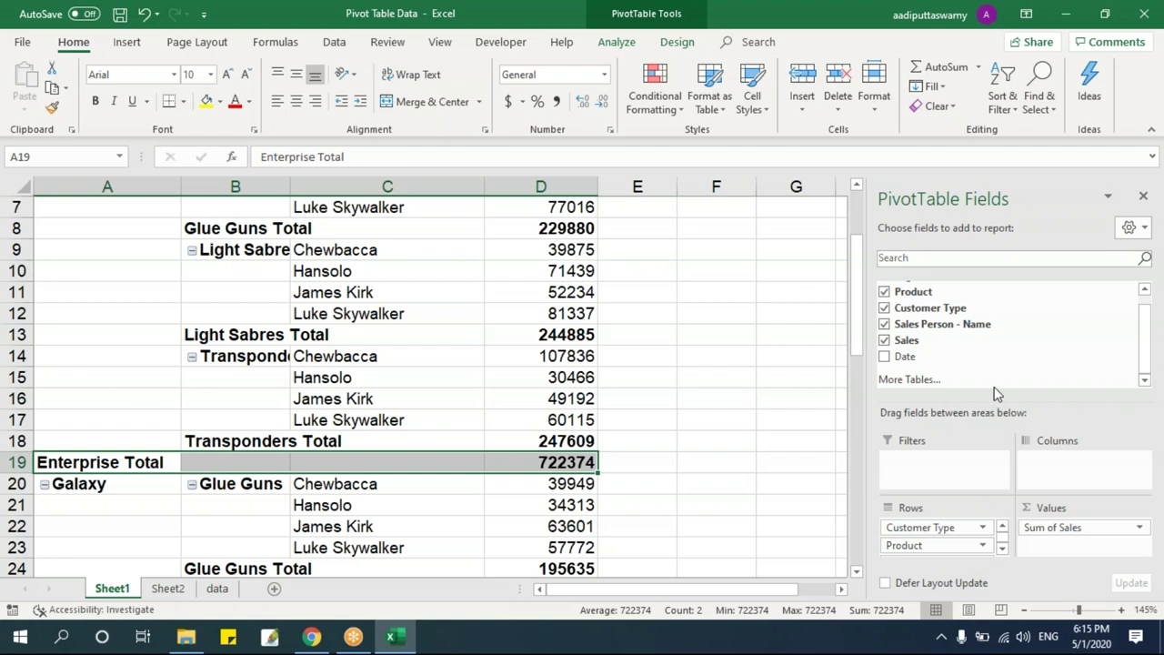
{"action": "scroll", "coordinate": [951, 553], "scroll_direction": "down", "scroll_amount": 1}
- Remove Sales Person - Name from the pivot table's rows, leaving Customer Type and Product
{"action": "left_click_drag", "start_coordinate": [919, 545], "coordinate": [719, 509]}
{"action": "scroll", "coordinate": [301, 410], "scroll_direction": "up", "scroll_amount": 2}
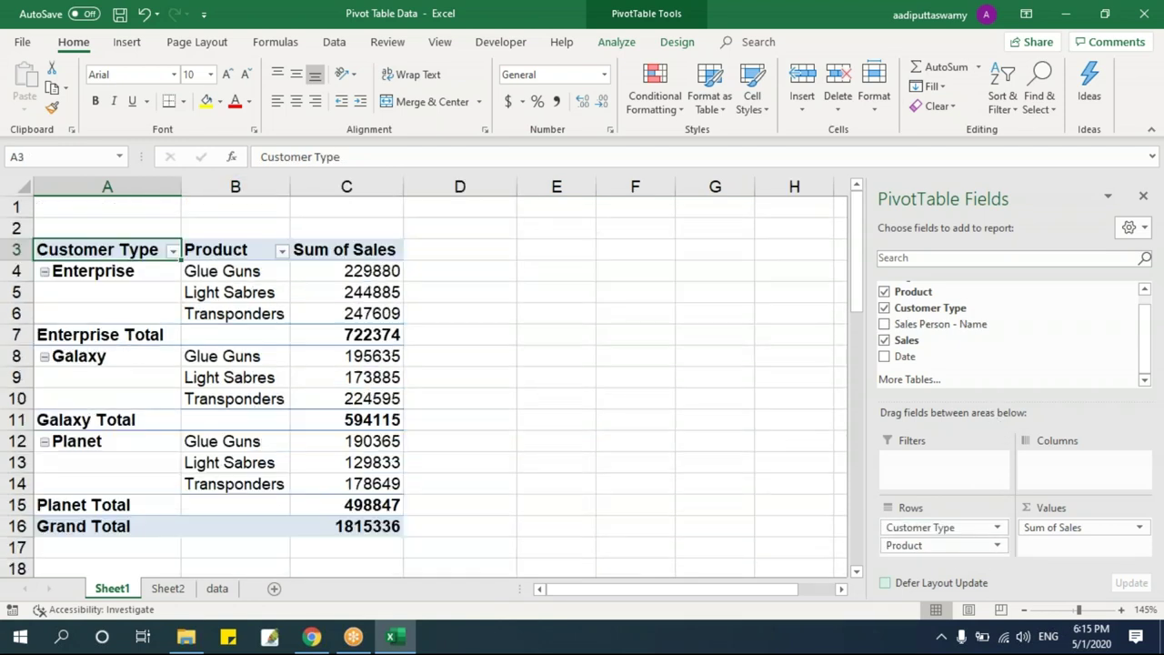
{"action": "left_click", "coordinate": [54, 333]}
{"action": "left_click", "coordinate": [356, 419]}
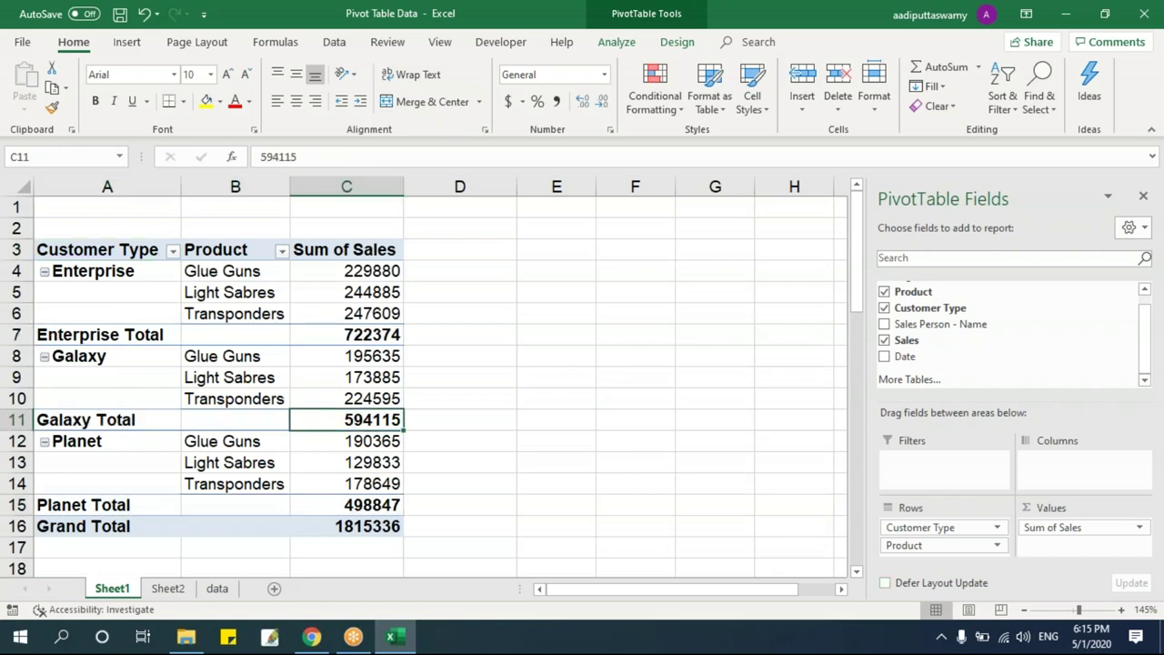
- Turn repeated item labels back on for the pivot table of Customer Type and Product
{"action": "left_click", "coordinate": [678, 43]}
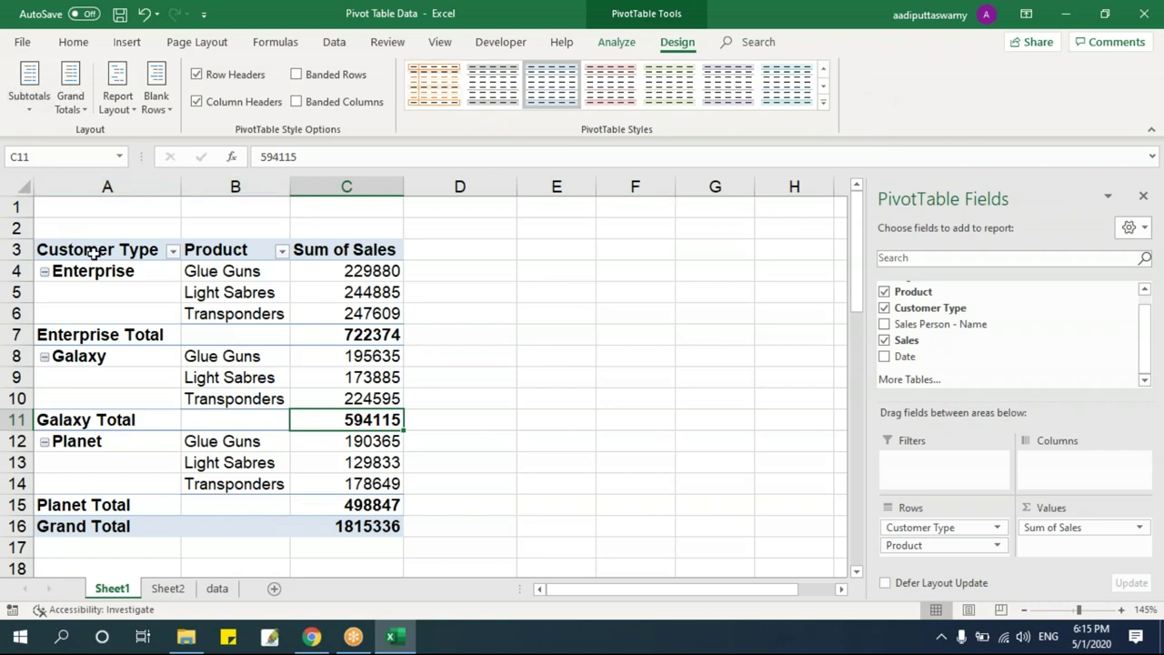
{"action": "left_click", "coordinate": [122, 113]}
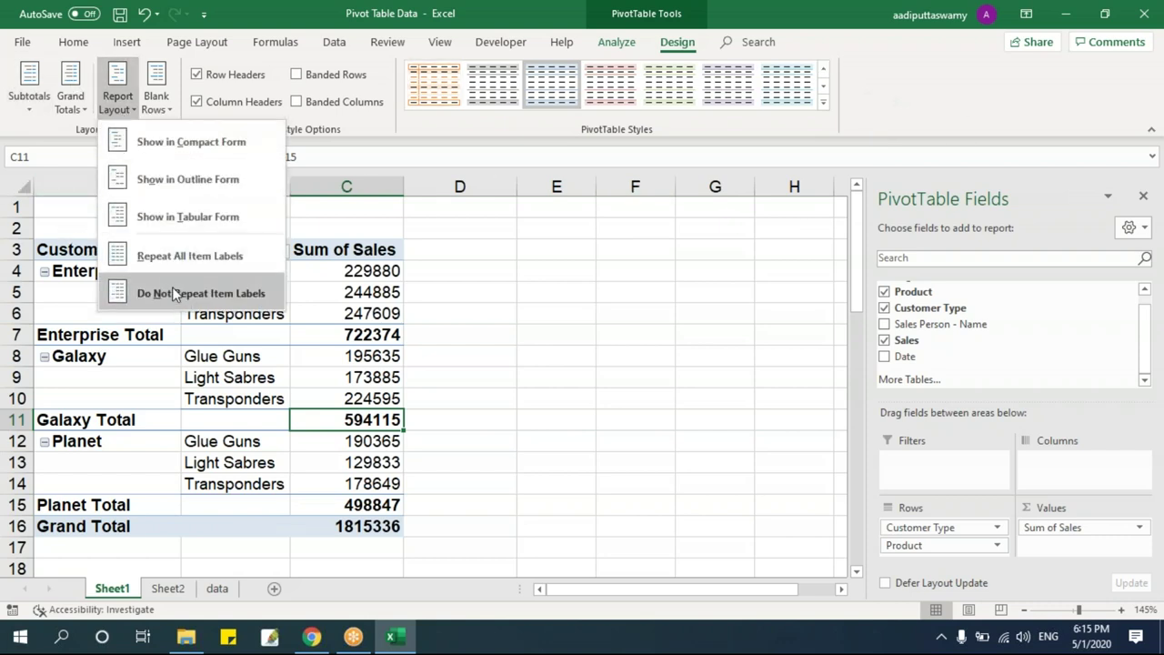
{"action": "left_click", "coordinate": [193, 255]}
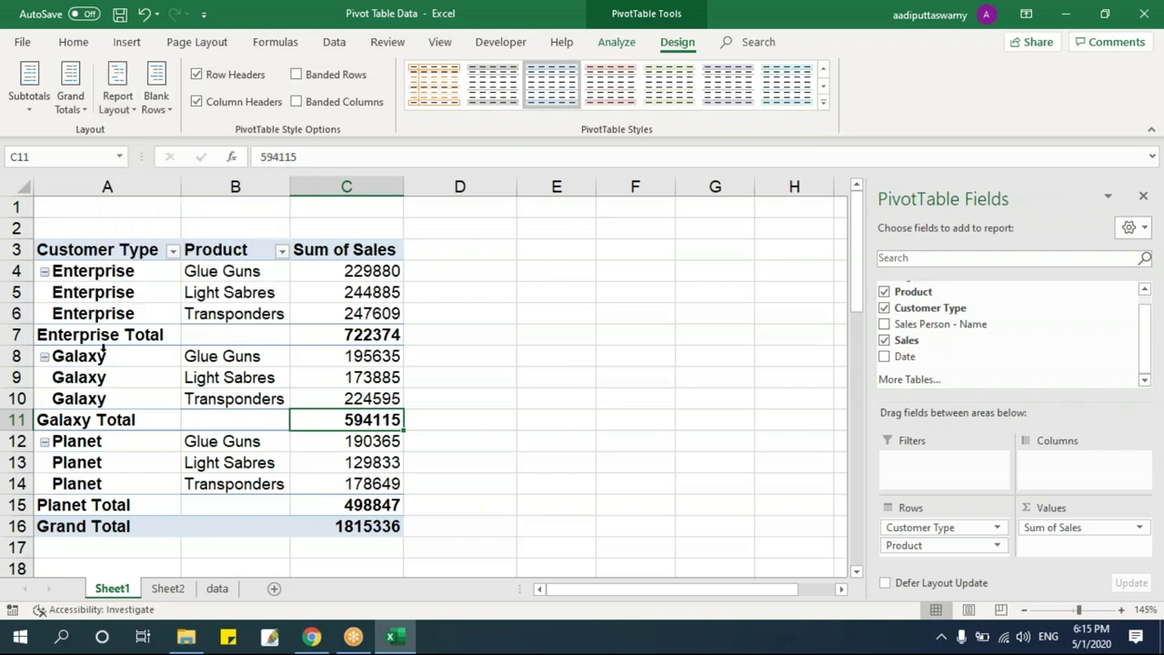
- Try to show all Customer Type subtotals at the top of their groups
{"action": "left_click", "coordinate": [87, 337]}
{"action": "left_click", "coordinate": [34, 109]}
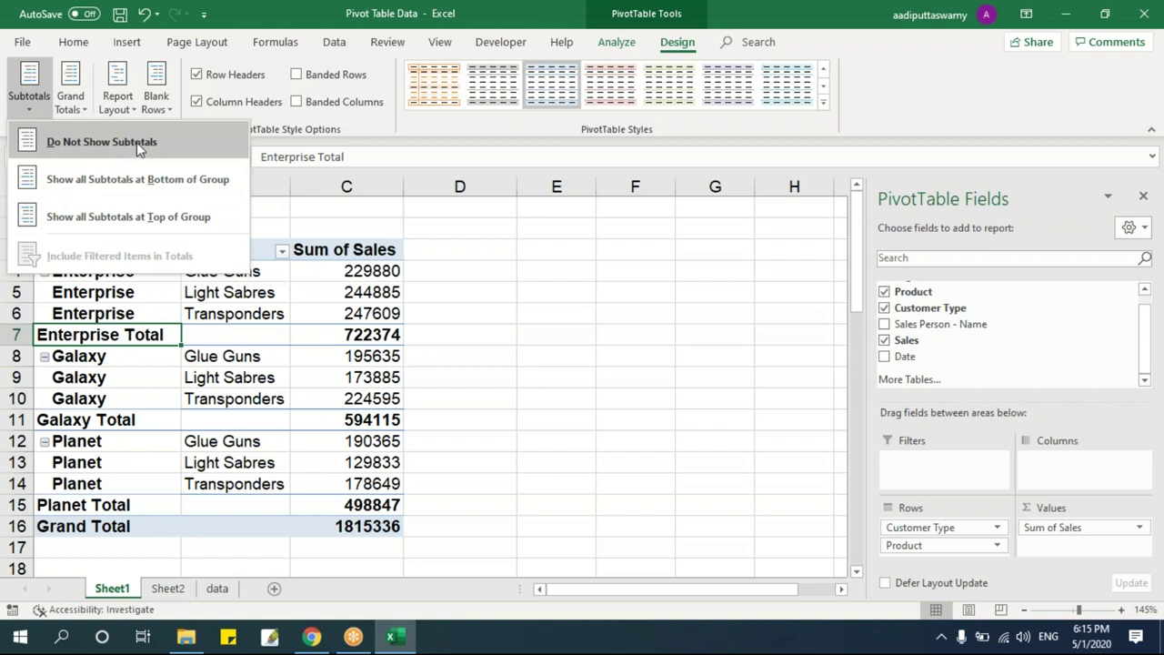
{"action": "left_click", "coordinate": [206, 222]}
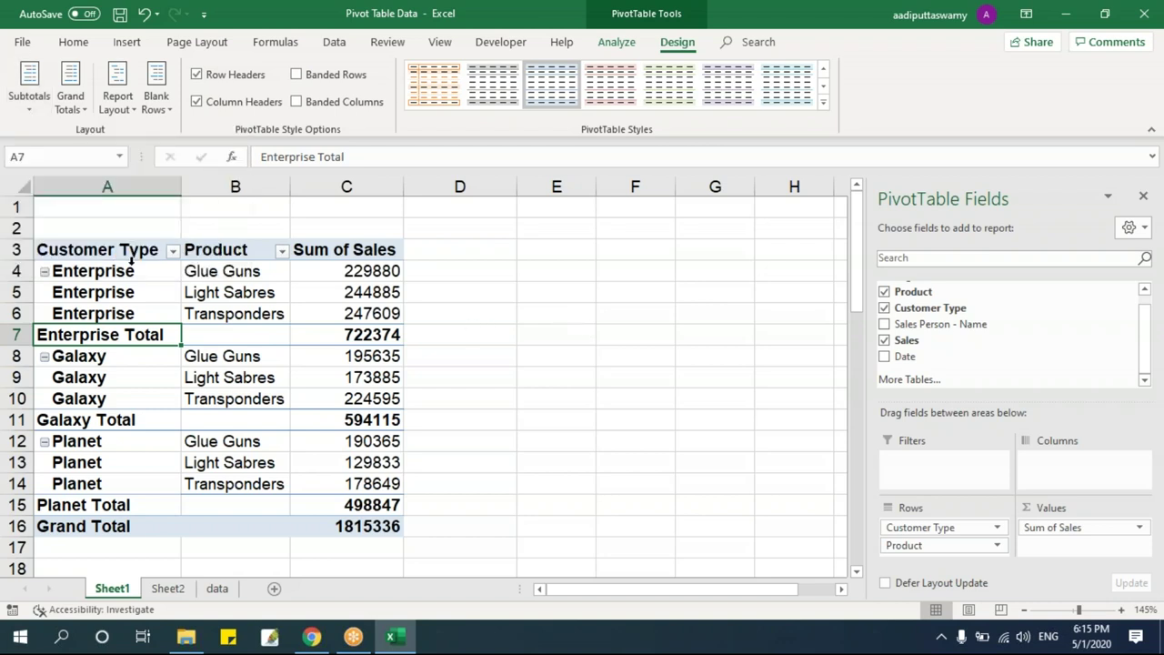
{"action": "left_click", "coordinate": [56, 335]}
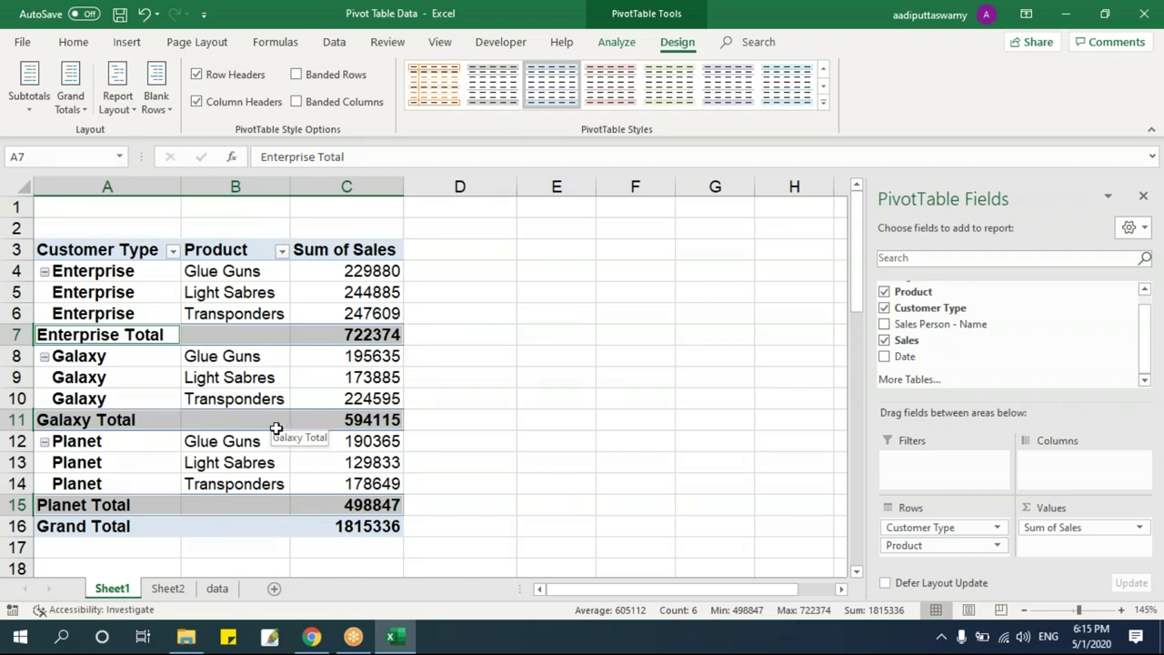
{"action": "left_click", "coordinate": [29, 102]}
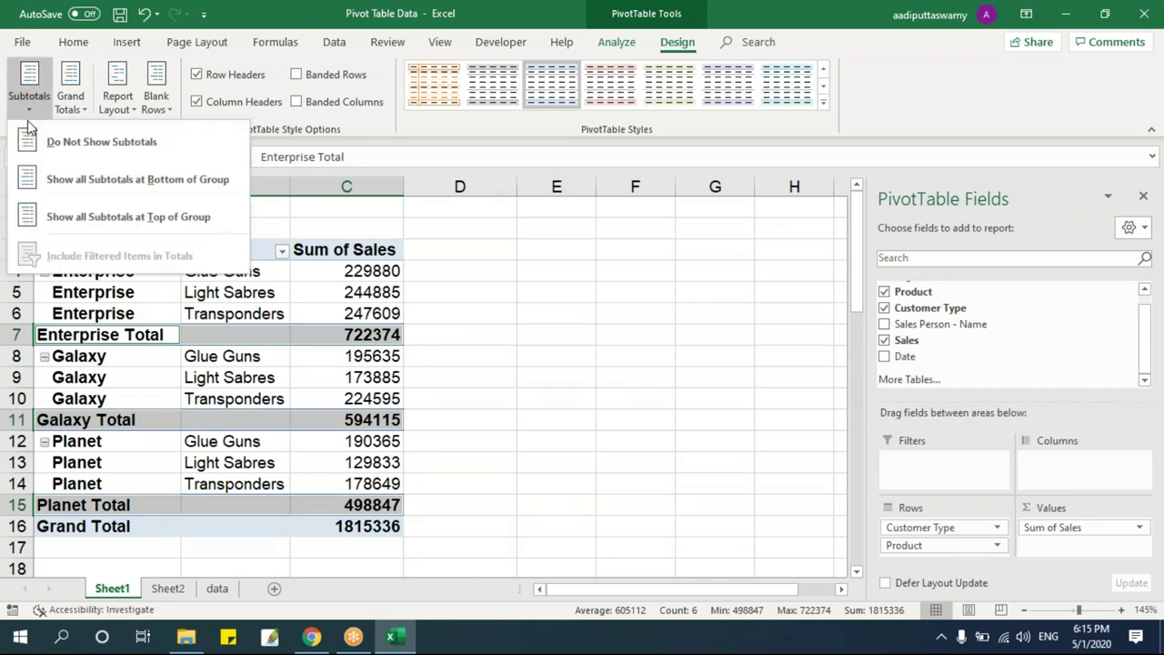
{"action": "left_click", "coordinate": [102, 221]}
{"action": "left_click", "coordinate": [528, 348]}
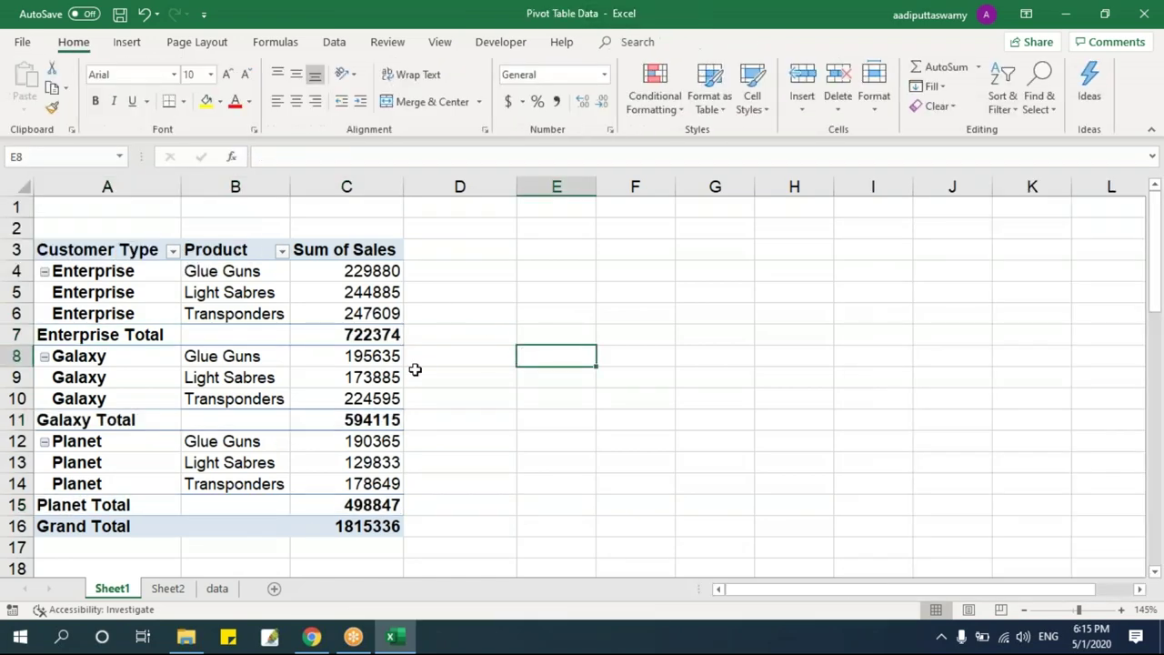
- Add Sales Person - Name to the pivot table's rows below Product
{"action": "left_click", "coordinate": [205, 358]}
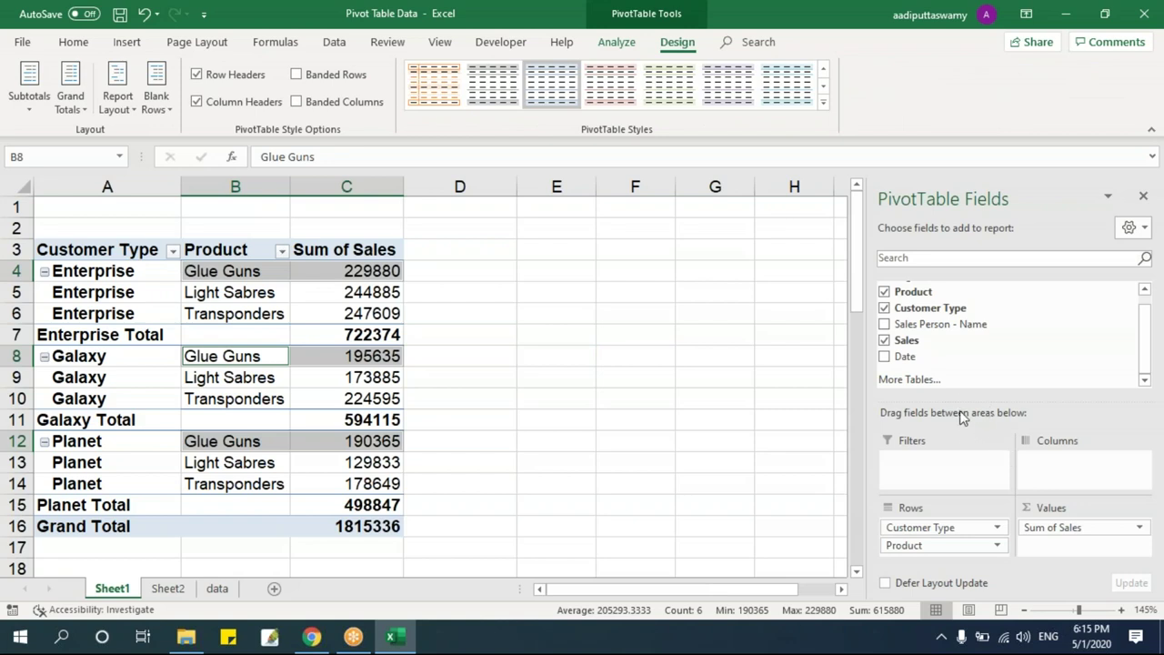
{"action": "scroll", "coordinate": [1118, 331], "scroll_direction": "up", "scroll_amount": 1}
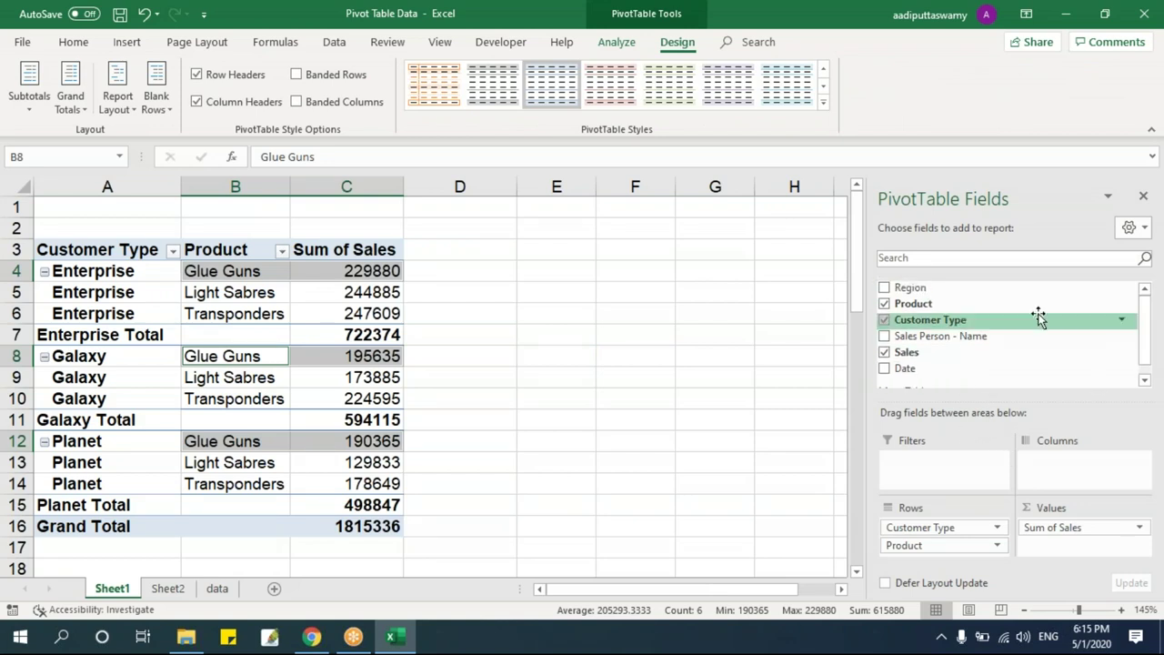
{"action": "left_click_drag", "start_coordinate": [951, 335], "coordinate": [933, 554]}
{"action": "left_click", "coordinate": [366, 471]}
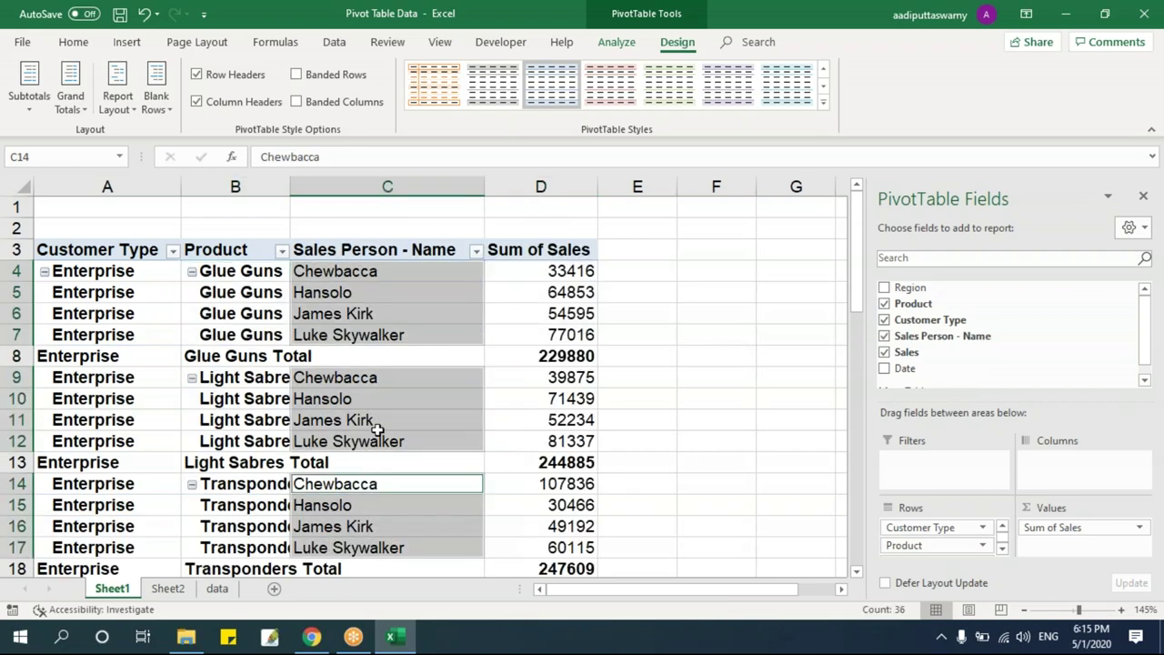
{"action": "left_click", "coordinate": [300, 313]}
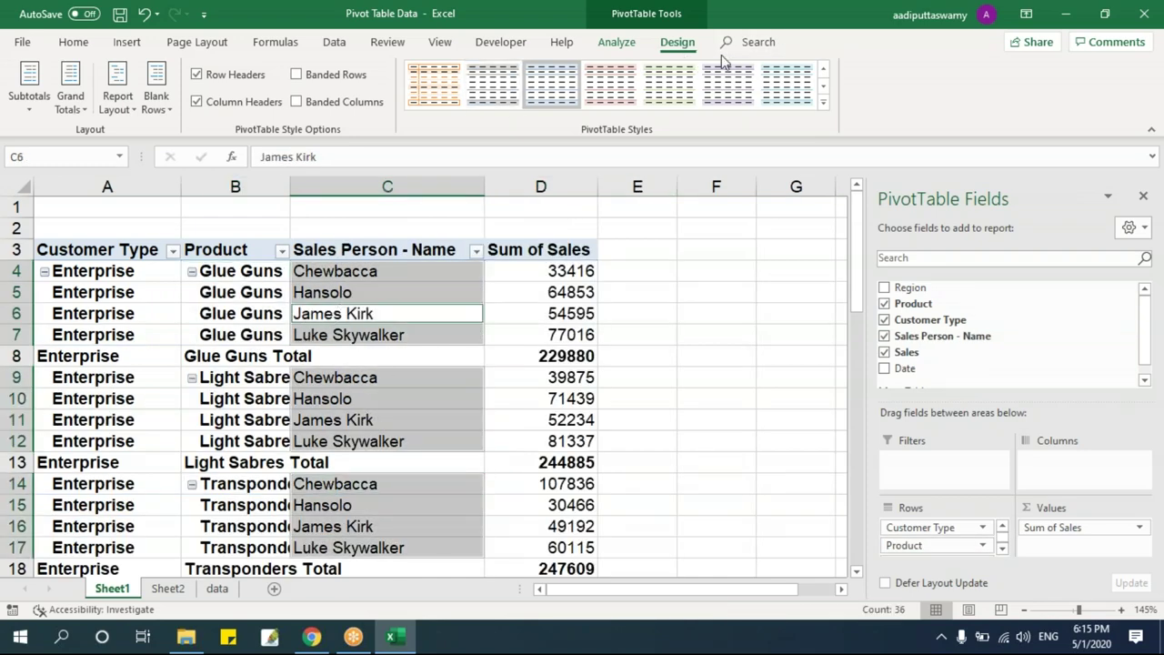
- Turn off repeated item labels in the pivot table of Customer Type, Product and Sales Person - Name
{"action": "left_click", "coordinate": [123, 113]}
{"action": "left_click", "coordinate": [178, 301]}
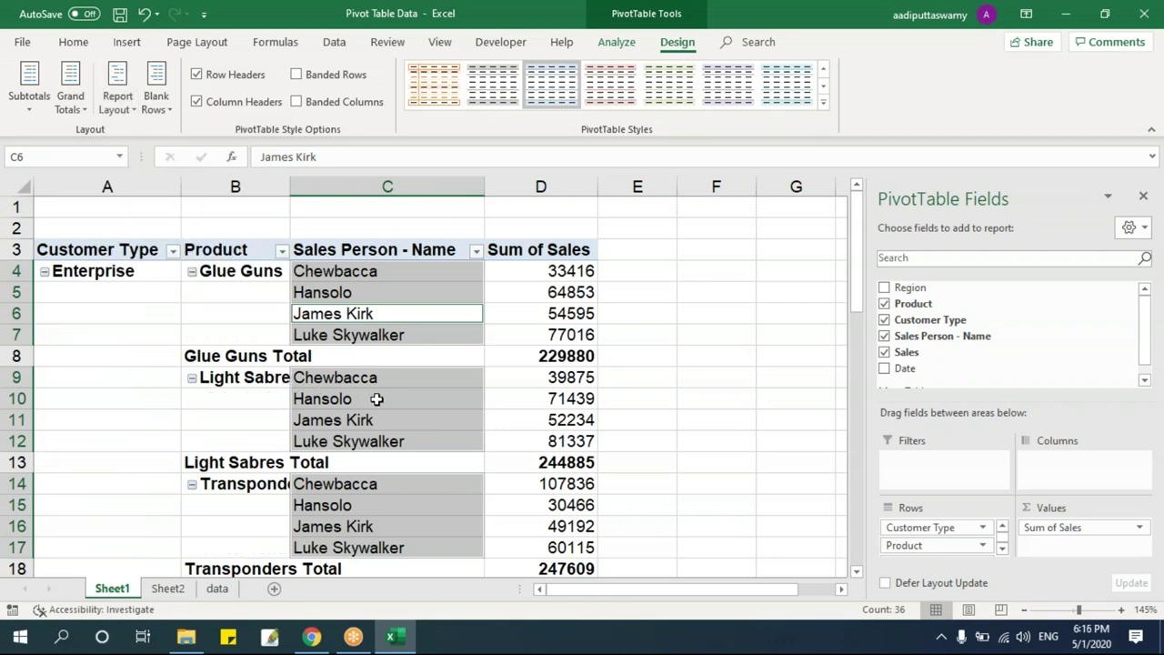
{"action": "left_click", "coordinate": [316, 393]}
{"action": "left_click", "coordinate": [470, 315]}
- Try showing all subtotals at the top of each group and return them to the bottom
{"action": "left_click", "coordinate": [29, 91]}
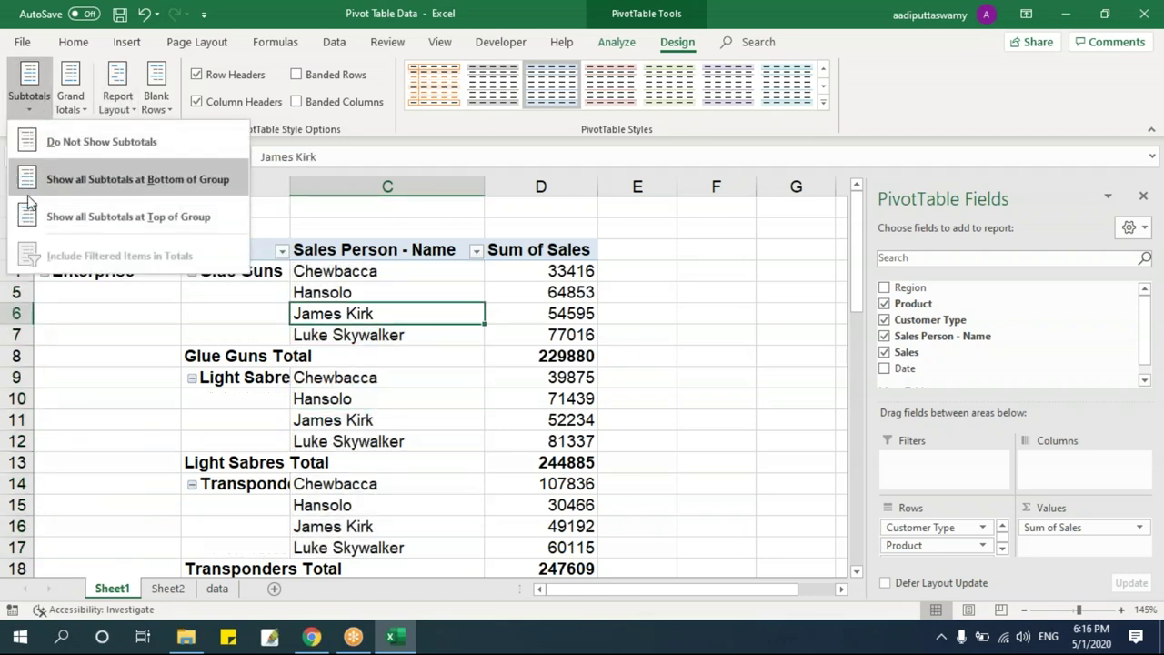
{"action": "left_click", "coordinate": [141, 216]}
{"action": "left_click", "coordinate": [29, 91]}
{"action": "left_click", "coordinate": [91, 179]}
{"action": "left_click", "coordinate": [411, 520]}
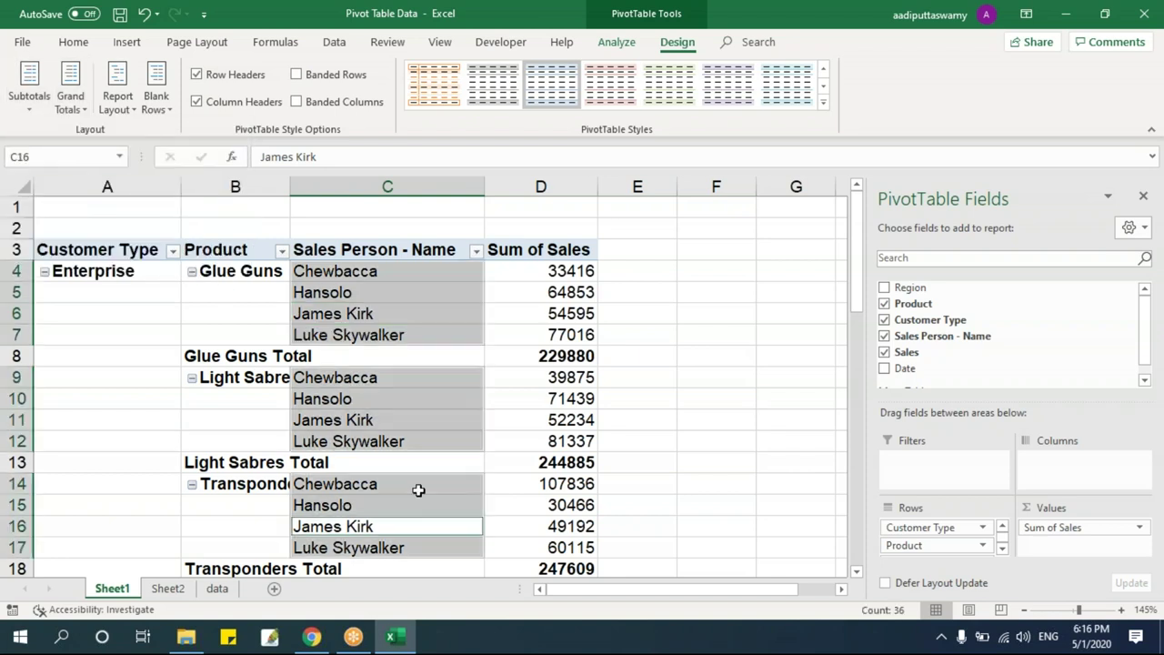
{"action": "scroll", "coordinate": [418, 489], "scroll_direction": "down", "scroll_amount": 2}
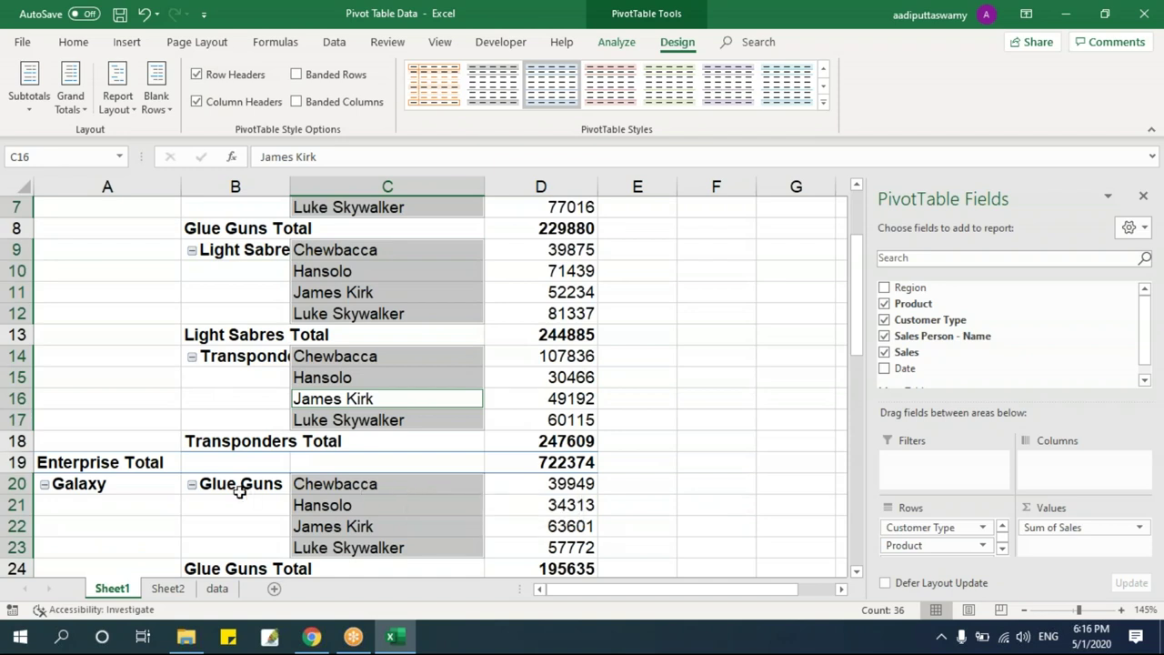
{"action": "left_click", "coordinate": [442, 381]}
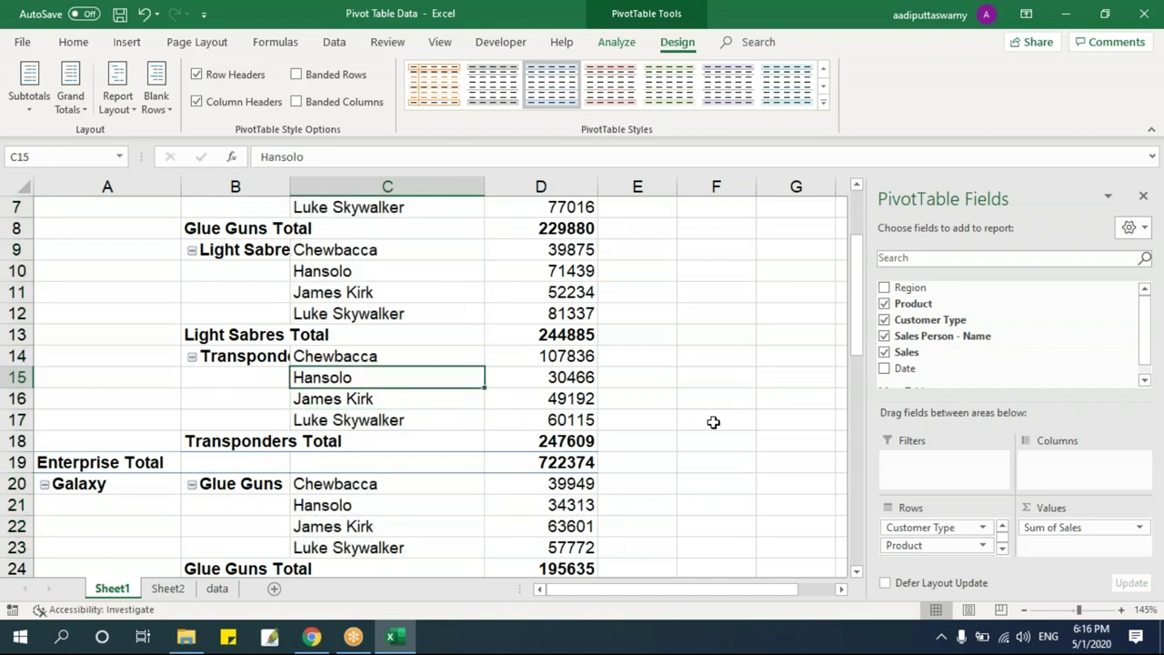
- Hide all subtotals in the pivot table and review the resulting rows
{"action": "scroll", "coordinate": [351, 403], "scroll_direction": "up", "scroll_amount": 2}
{"action": "left_click", "coordinate": [29, 102]}
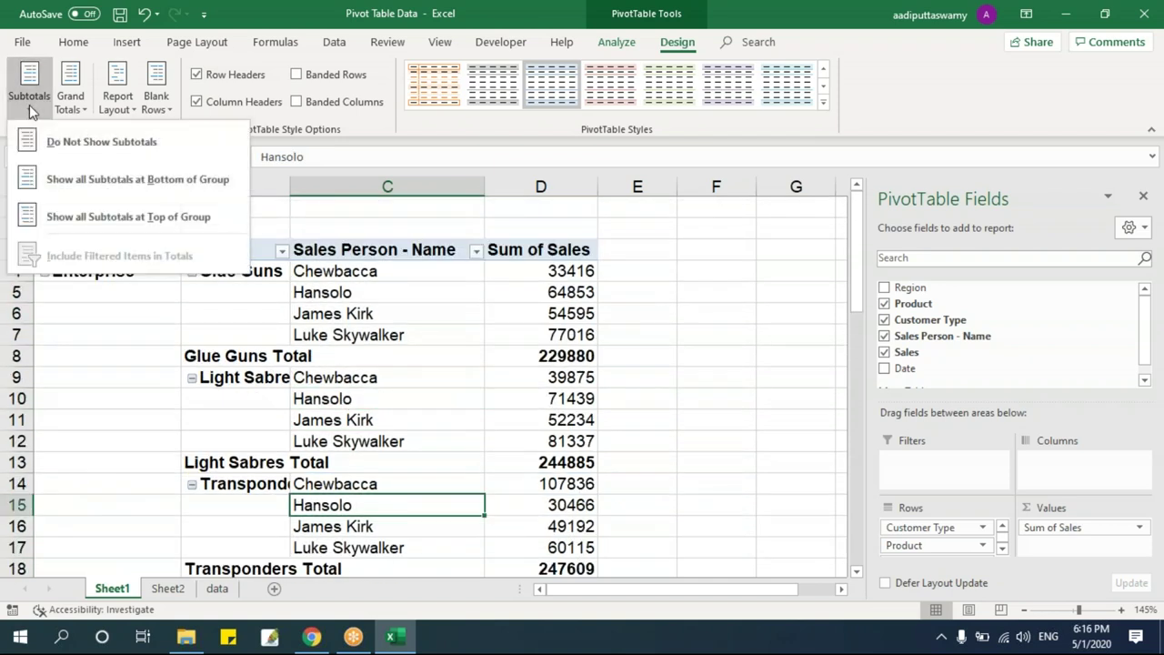
{"action": "left_click", "coordinate": [72, 141]}
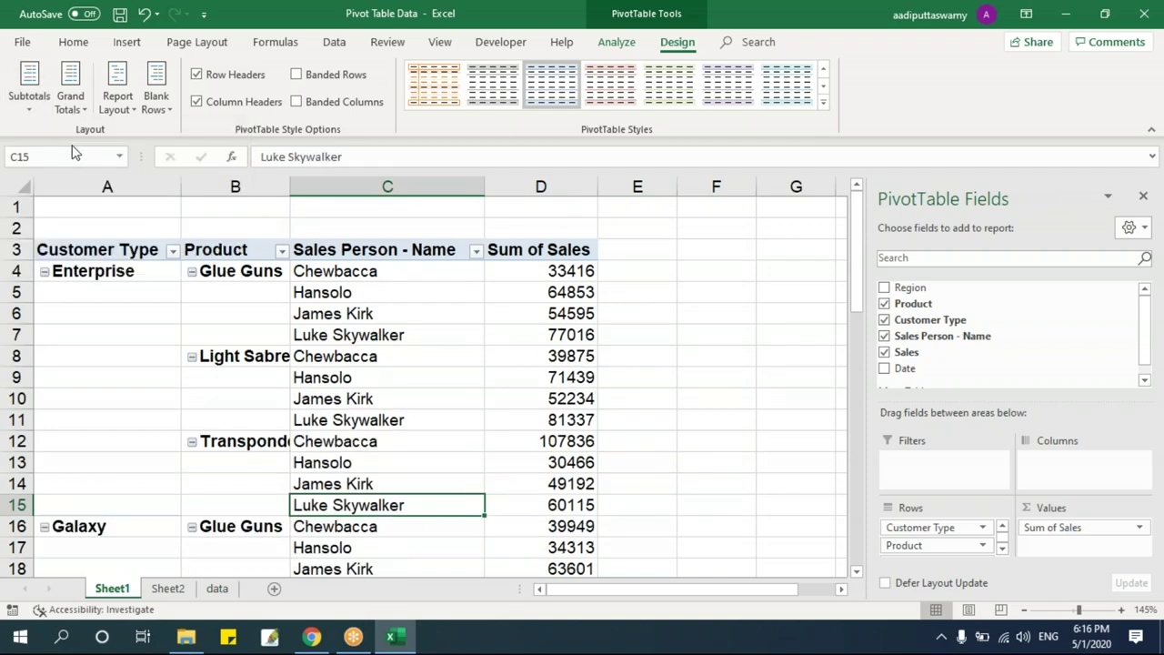
{"action": "left_click", "coordinate": [411, 389]}
{"action": "scroll", "coordinate": [408, 407], "scroll_direction": "down", "scroll_amount": 3}
{"action": "left_click_drag", "start_coordinate": [857, 273], "coordinate": [857, 482]}
{"action": "left_click", "coordinate": [312, 420]}
{"action": "left_click", "coordinate": [398, 314]}
{"action": "scroll", "coordinate": [710, 532], "scroll_direction": "up", "scroll_amount": 5}
- Take Sales Person - Name out of the pivot table's rows, leaving Customer Type and Product
{"action": "left_click", "coordinate": [1002, 548]}
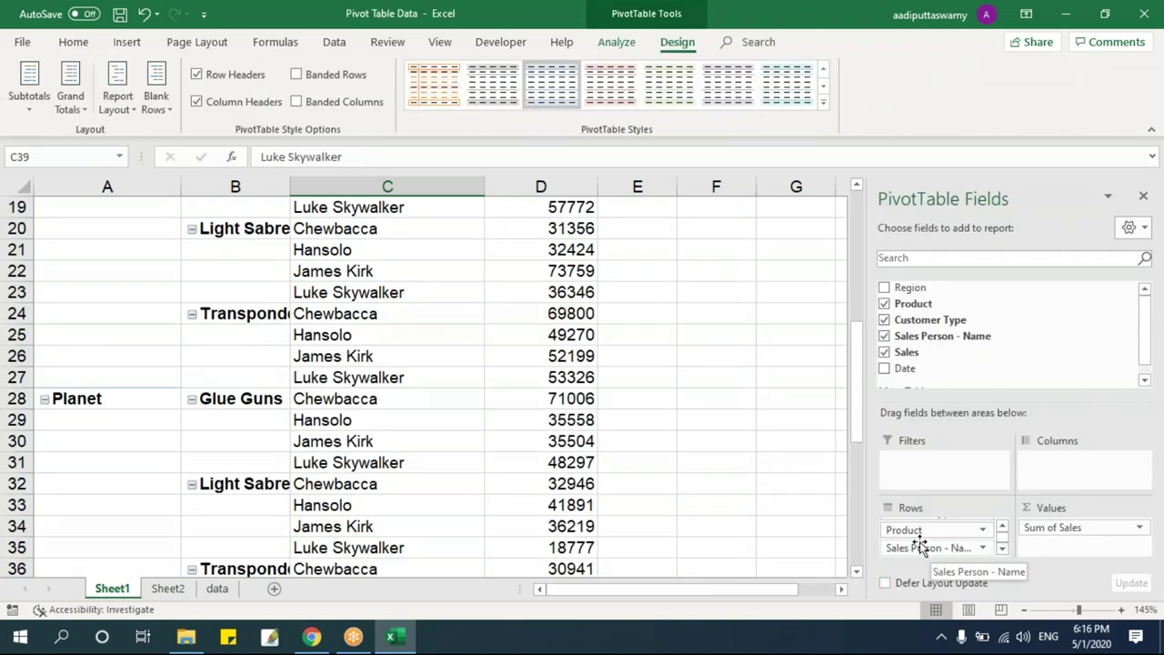
{"action": "left_click_drag", "start_coordinate": [921, 551], "coordinate": [704, 500]}
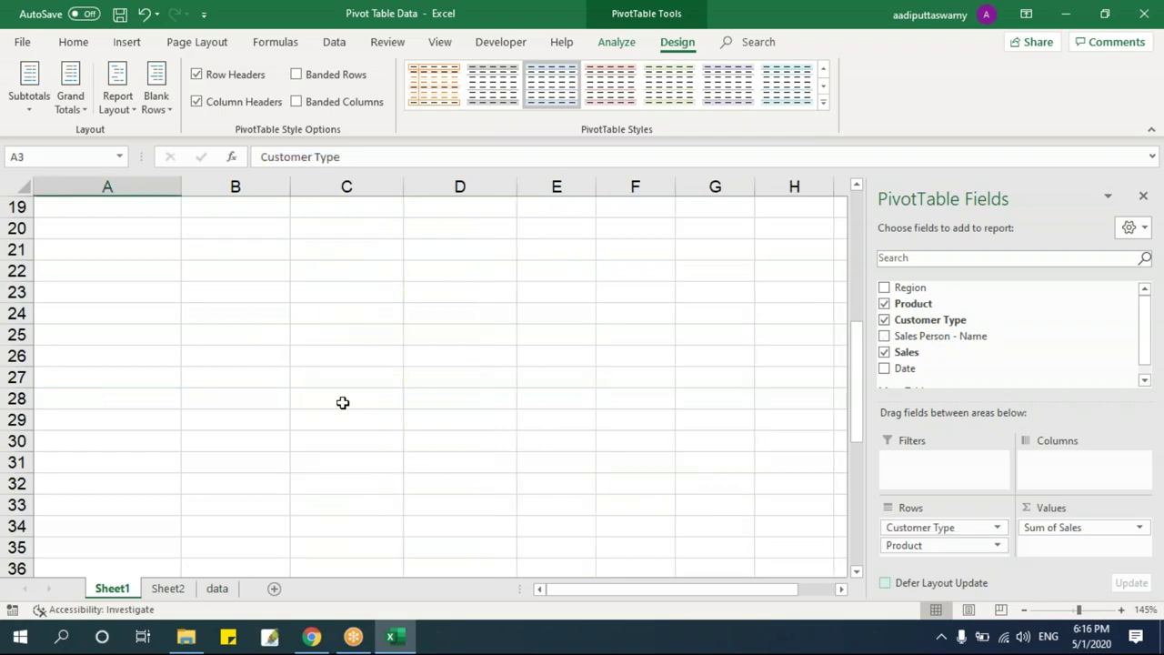
{"action": "left_click", "coordinate": [473, 359]}
- Copy the pivot table without subtotals and paste it as values into Sheet2 starting at cell T5
{"action": "left_click_drag", "start_coordinate": [100, 243], "coordinate": [361, 463]}
{"action": "key", "text": "ctrl+c"}
{"action": "left_click", "coordinate": [171, 588]}
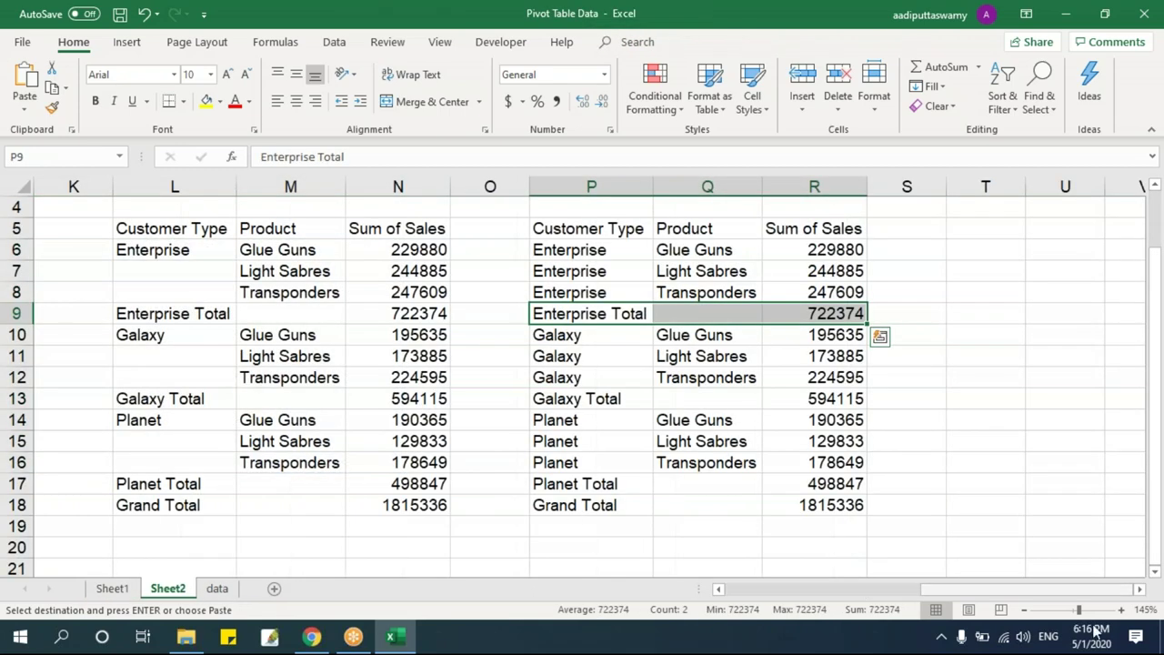
{"action": "left_click", "coordinate": [1138, 588]}
{"action": "left_click", "coordinate": [1138, 588]}
{"action": "left_click", "coordinate": [1139, 588]}
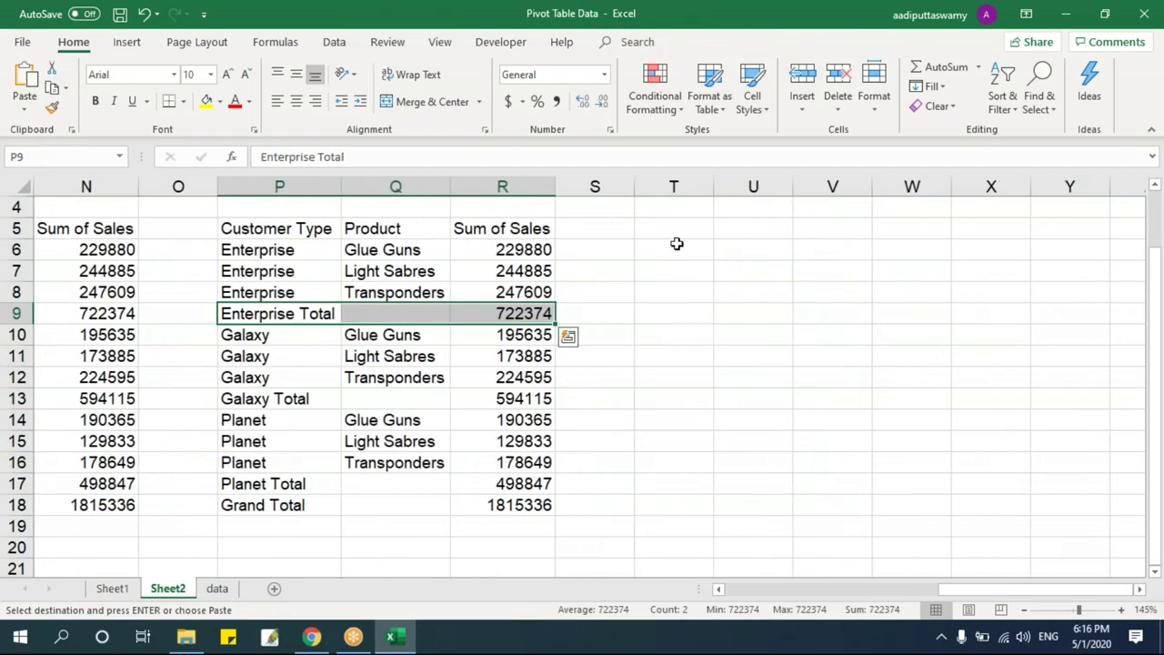
{"action": "left_click", "coordinate": [673, 234]}
{"action": "key", "text": "ctrl+alt+v"}
{"action": "left_click", "coordinate": [779, 266]}
{"action": "left_click", "coordinate": [965, 440]}
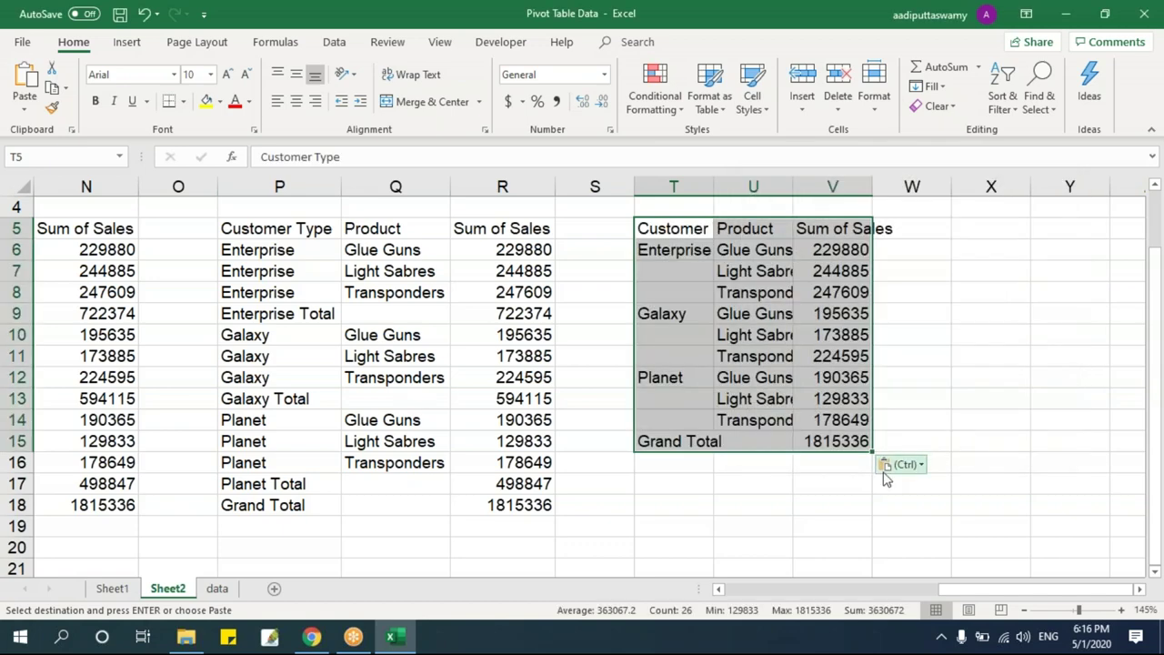
{"action": "left_click", "coordinate": [598, 440]}
{"action": "key", "text": "Escape"}
- Check the blank Customer Type cells in the pasted copy and repeat all item labels in the Sheet1 pivot table
{"action": "left_click_drag", "start_coordinate": [676, 252], "coordinate": [832, 291]}
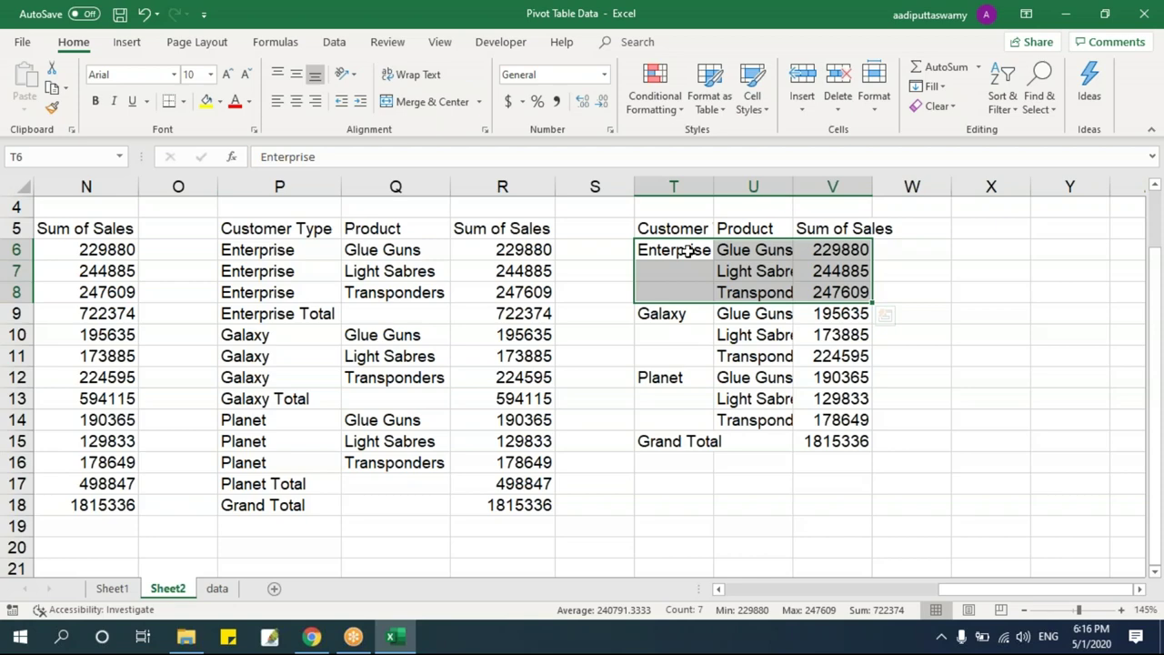
{"action": "left_click_drag", "start_coordinate": [687, 251], "coordinate": [686, 285]}
{"action": "left_click", "coordinate": [112, 589]}
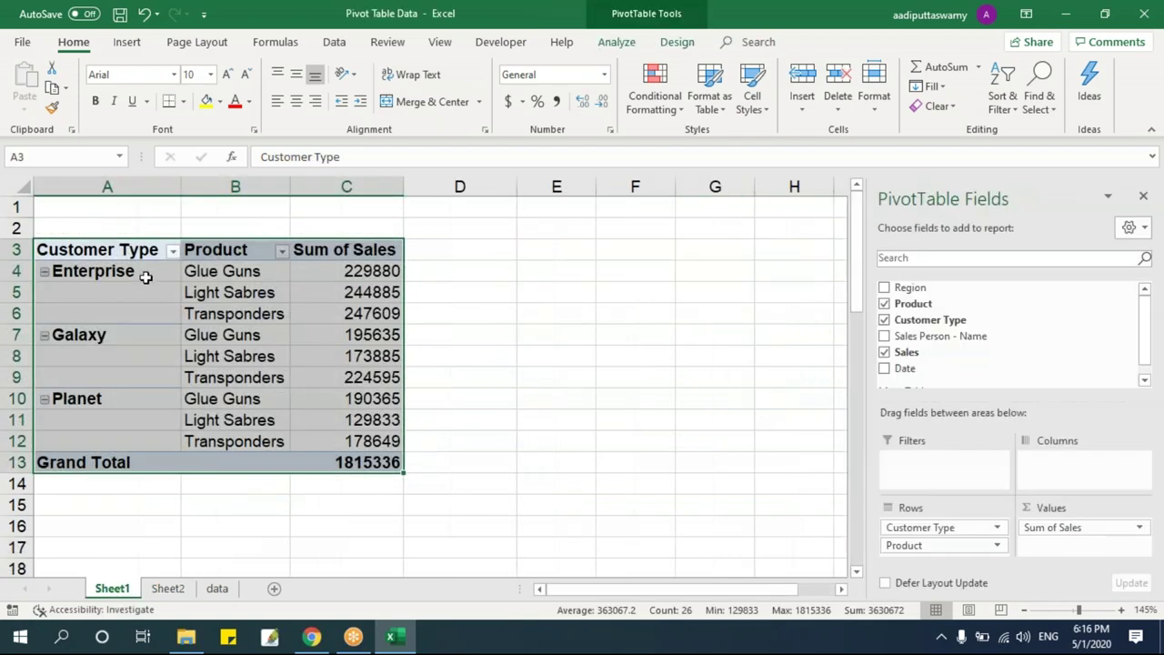
{"action": "left_click", "coordinate": [130, 317]}
{"action": "left_click", "coordinate": [677, 42]}
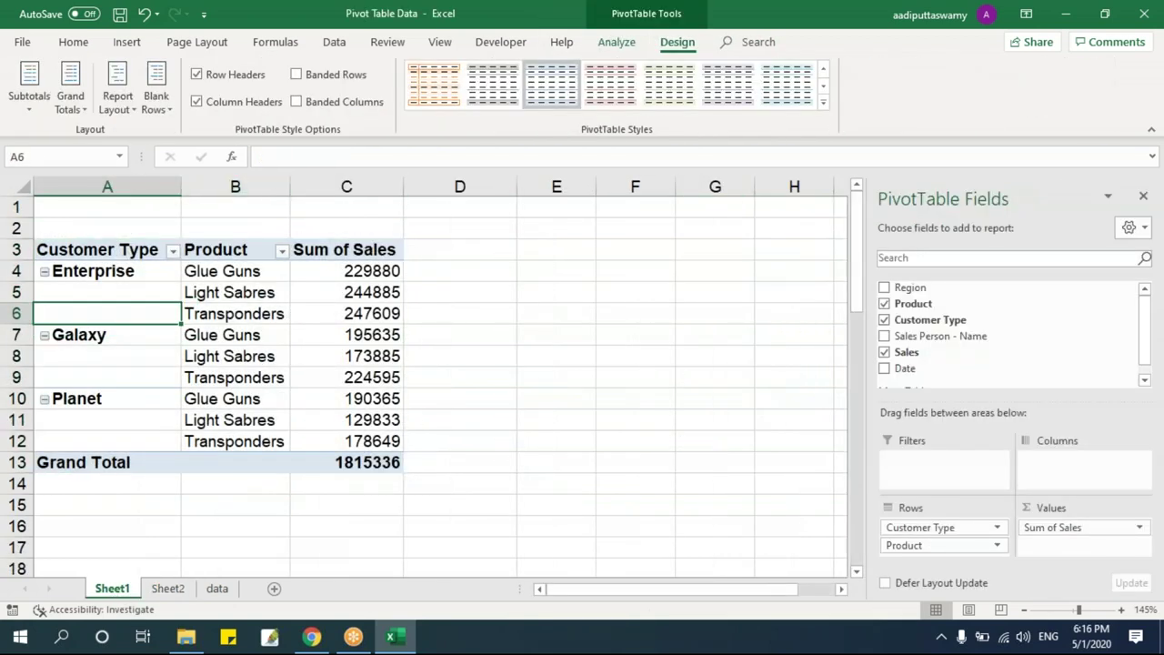
{"action": "left_click", "coordinate": [117, 102]}
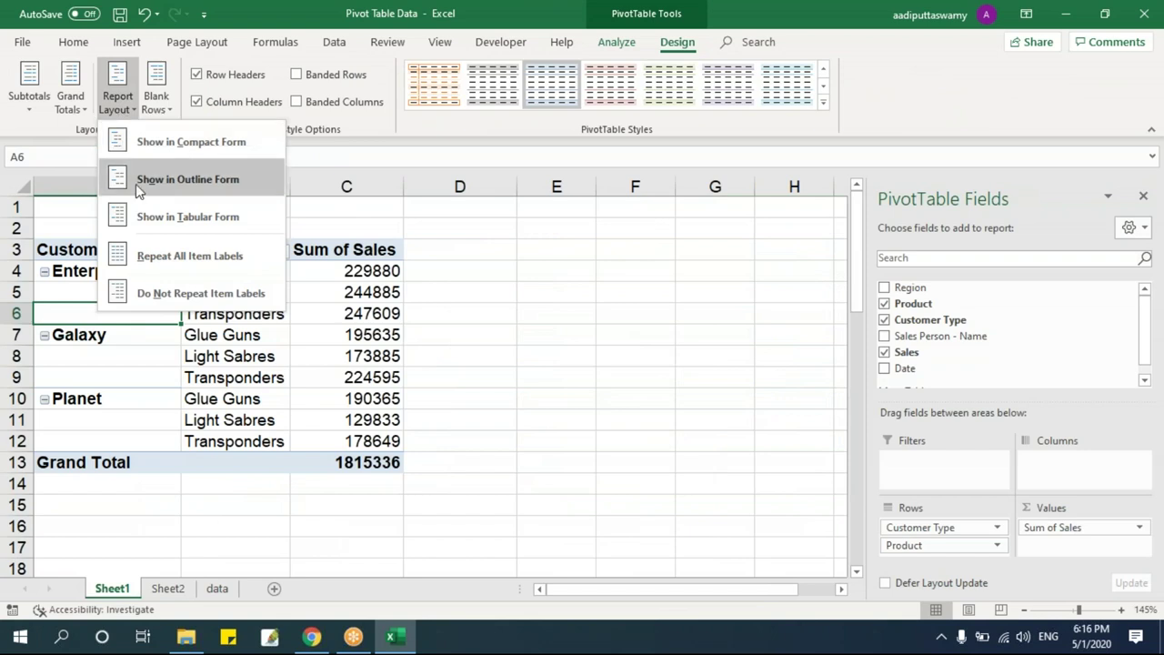
{"action": "left_click", "coordinate": [178, 257]}
{"action": "left_click", "coordinate": [588, 427]}
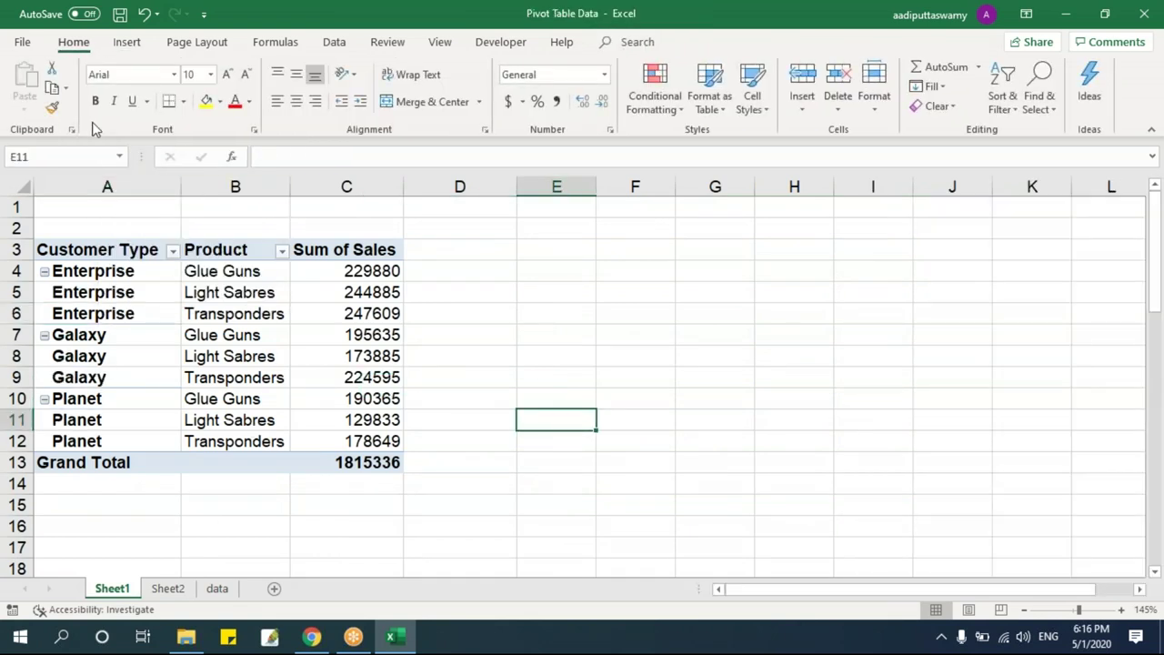
- Examine the pivot table's Grand Total row and the available grand total options
{"action": "left_click", "coordinate": [353, 309]}
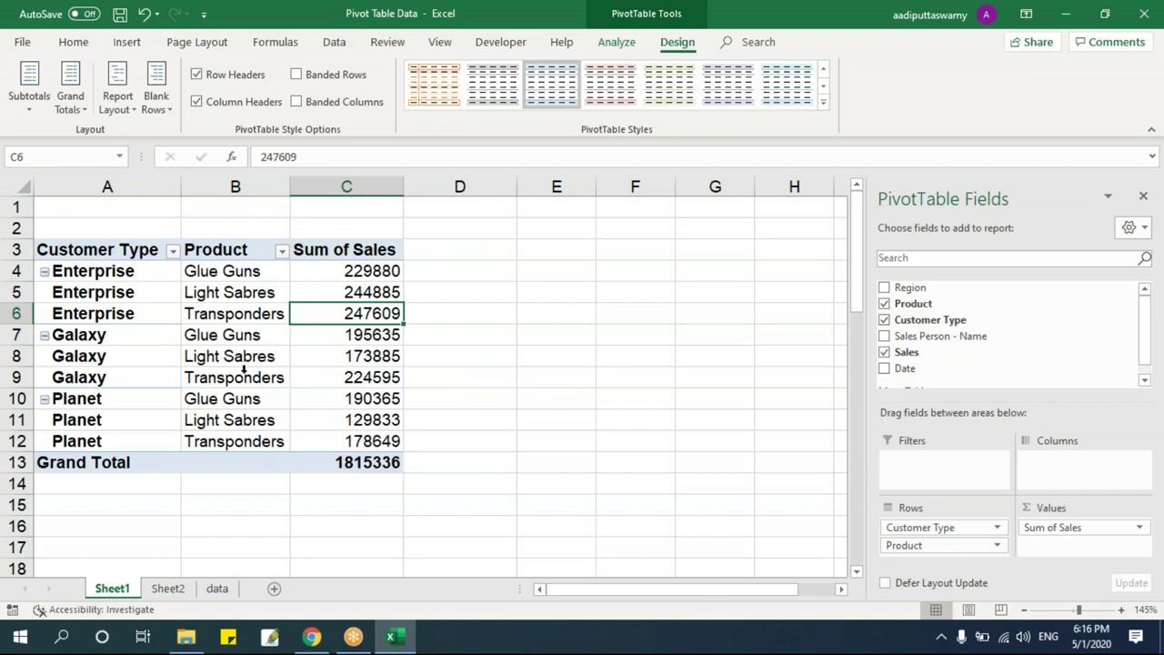
{"action": "left_click_drag", "start_coordinate": [105, 464], "coordinate": [325, 462]}
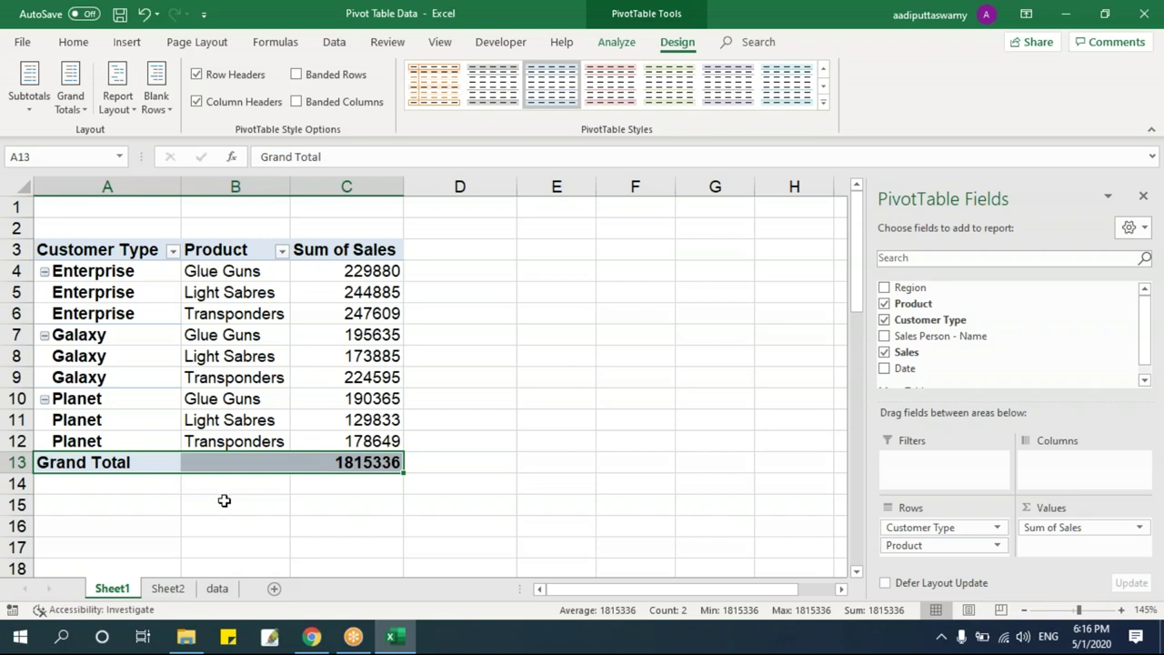
{"action": "left_click", "coordinate": [183, 376]}
{"action": "left_click", "coordinate": [71, 91]}
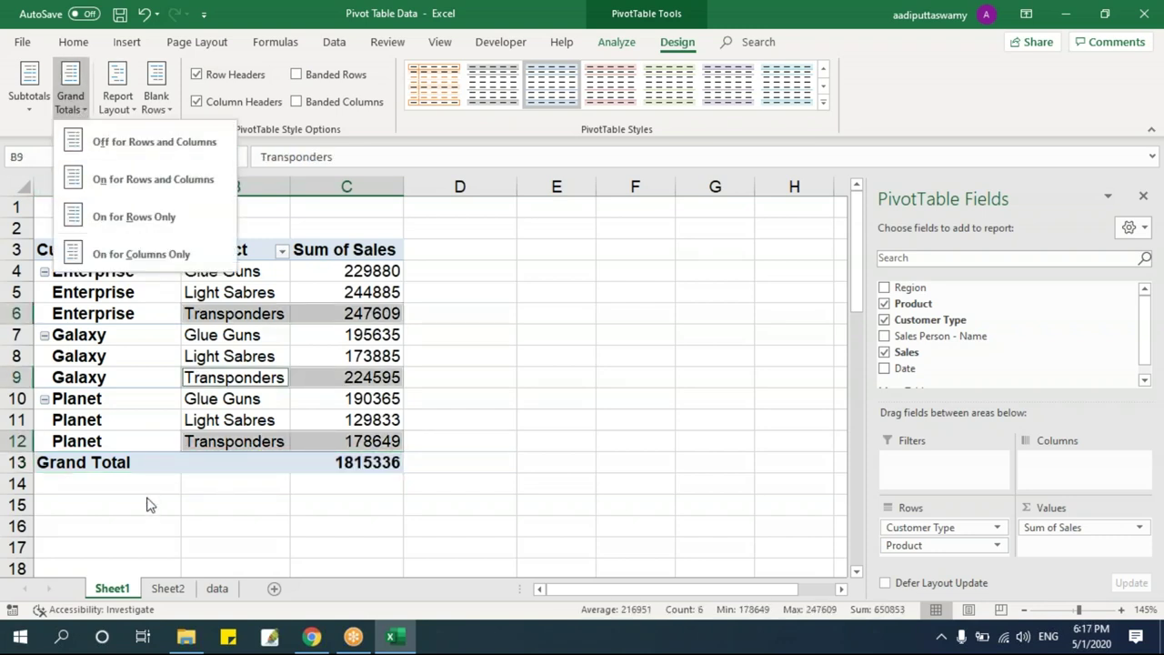
{"action": "left_click", "coordinate": [111, 464]}
{"action": "left_click_drag", "start_coordinate": [371, 270], "coordinate": [350, 464]}
{"action": "left_click", "coordinate": [343, 462]}
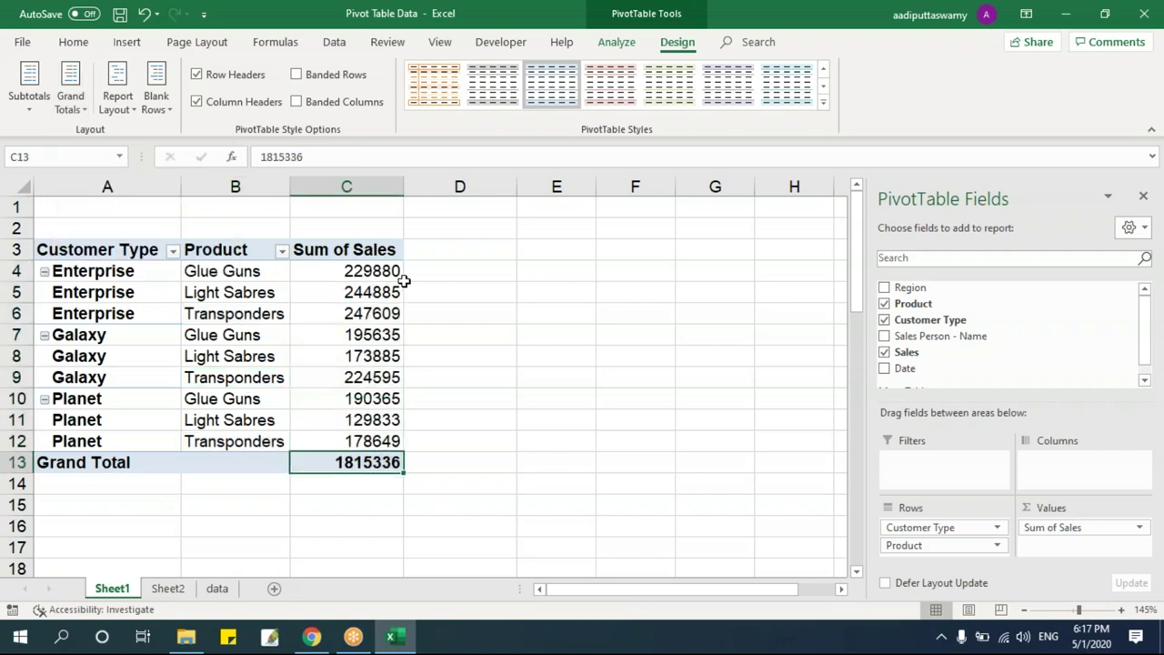
{"action": "left_click_drag", "start_coordinate": [460, 269], "coordinate": [452, 444]}
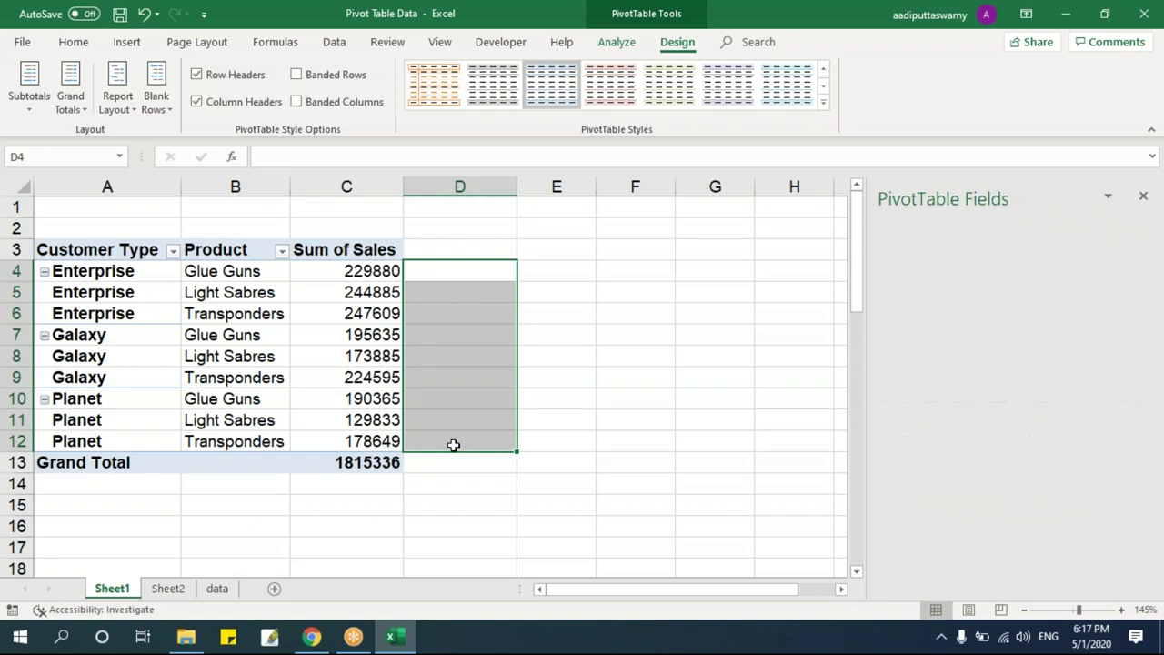
{"action": "left_click", "coordinate": [333, 467]}
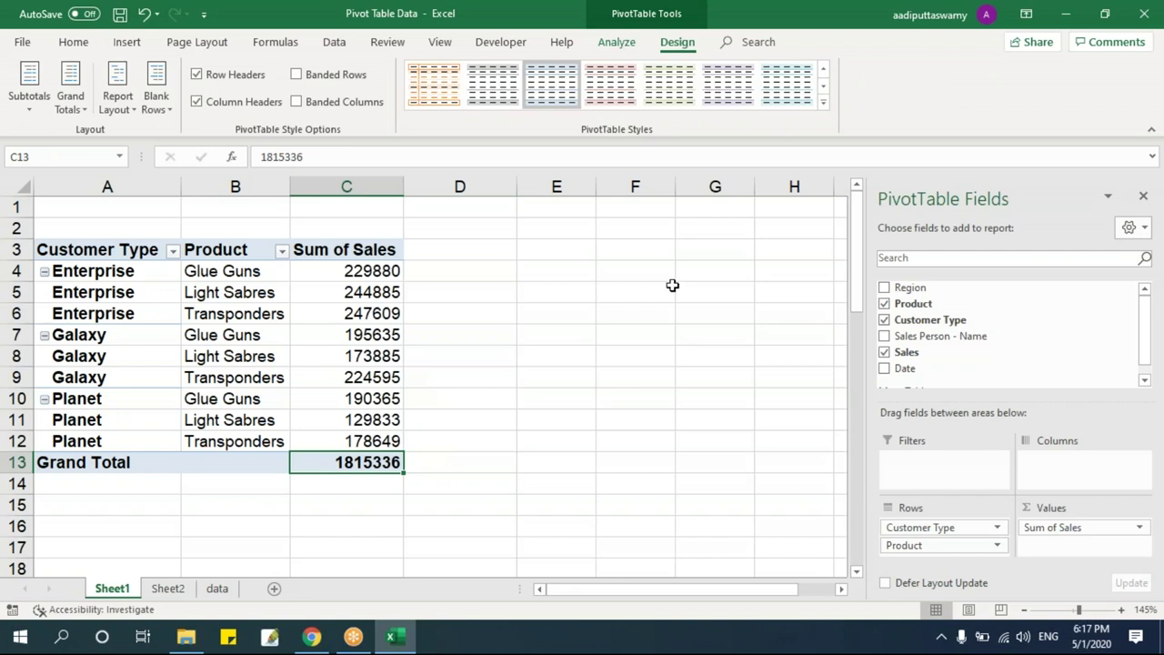
- Try Product as a column field instead of a row field, and review the product headings, customer types and grand totals
{"action": "left_click", "coordinate": [383, 333]}
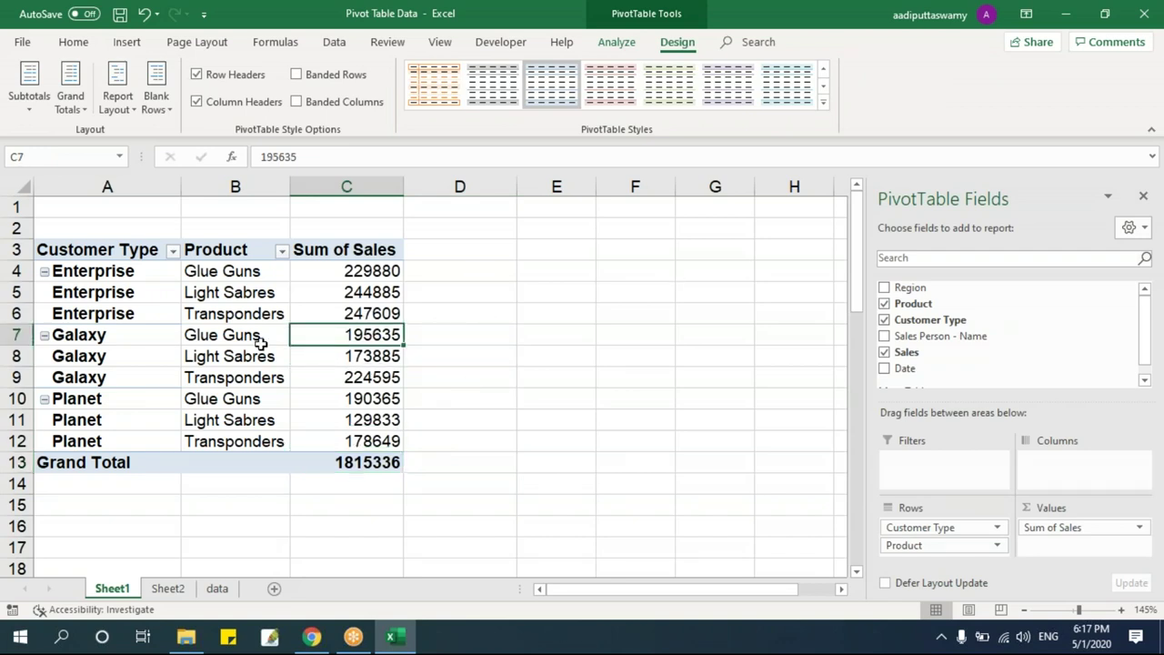
{"action": "left_click_drag", "start_coordinate": [102, 254], "coordinate": [106, 436]}
{"action": "left_click_drag", "start_coordinate": [223, 252], "coordinate": [234, 439]}
{"action": "left_click_drag", "start_coordinate": [95, 275], "coordinate": [105, 311]}
{"action": "left_click", "coordinate": [234, 270]}
{"action": "key", "text": "Down"}
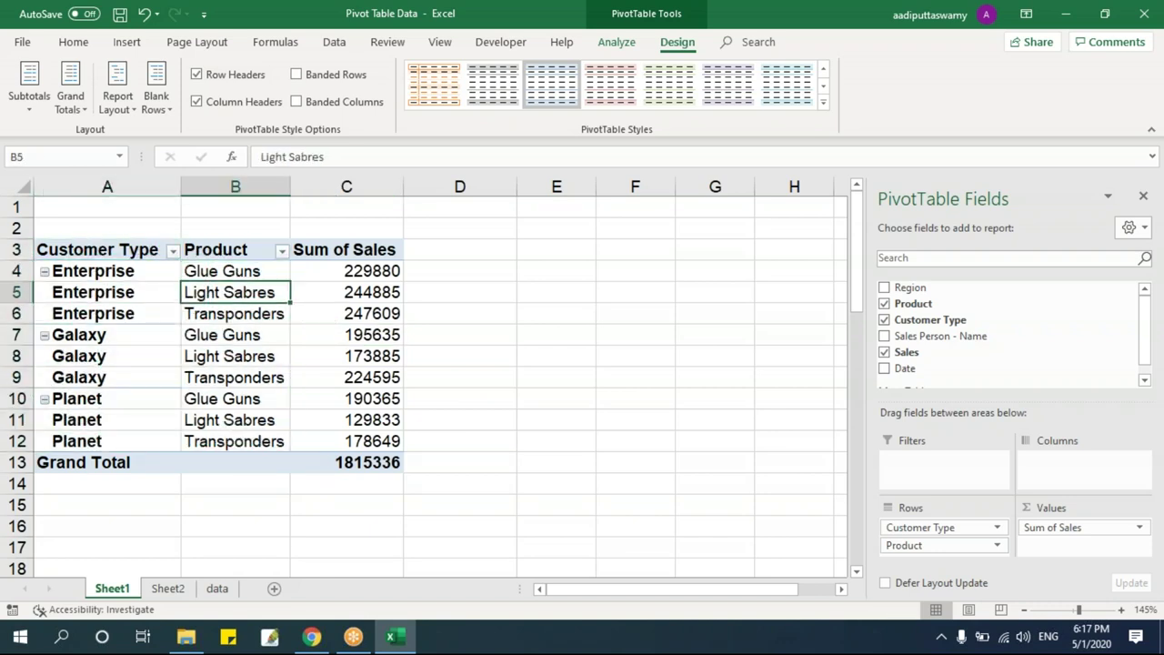
{"action": "left_click_drag", "start_coordinate": [922, 545], "coordinate": [1071, 480]}
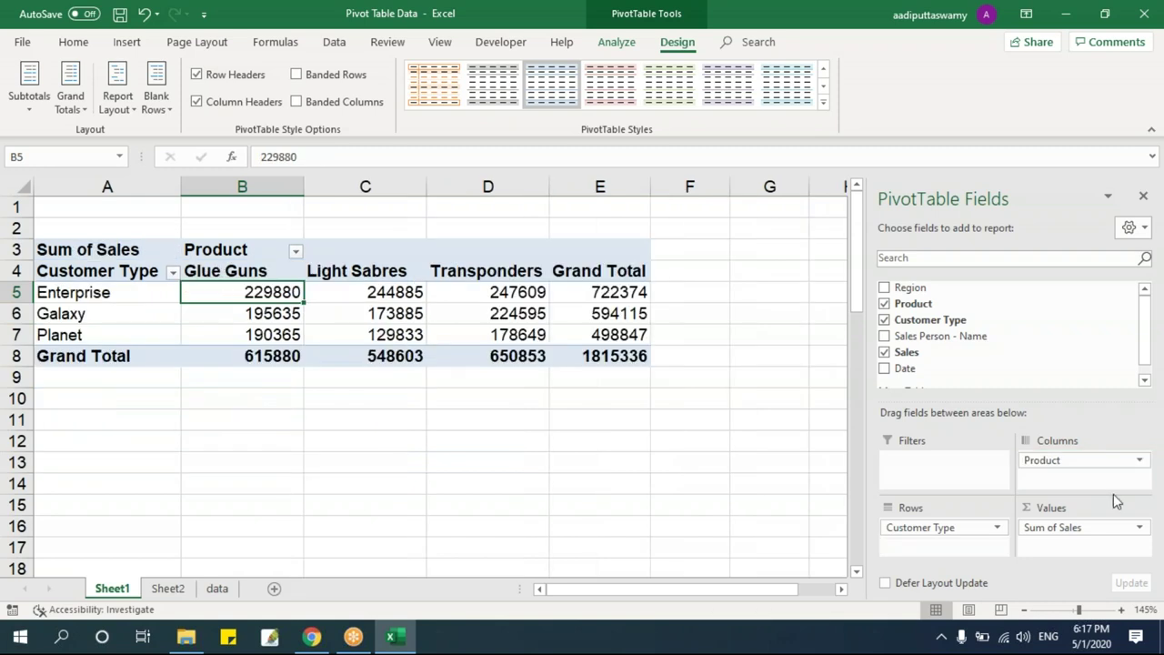
{"action": "left_click_drag", "start_coordinate": [253, 273], "coordinate": [511, 278]}
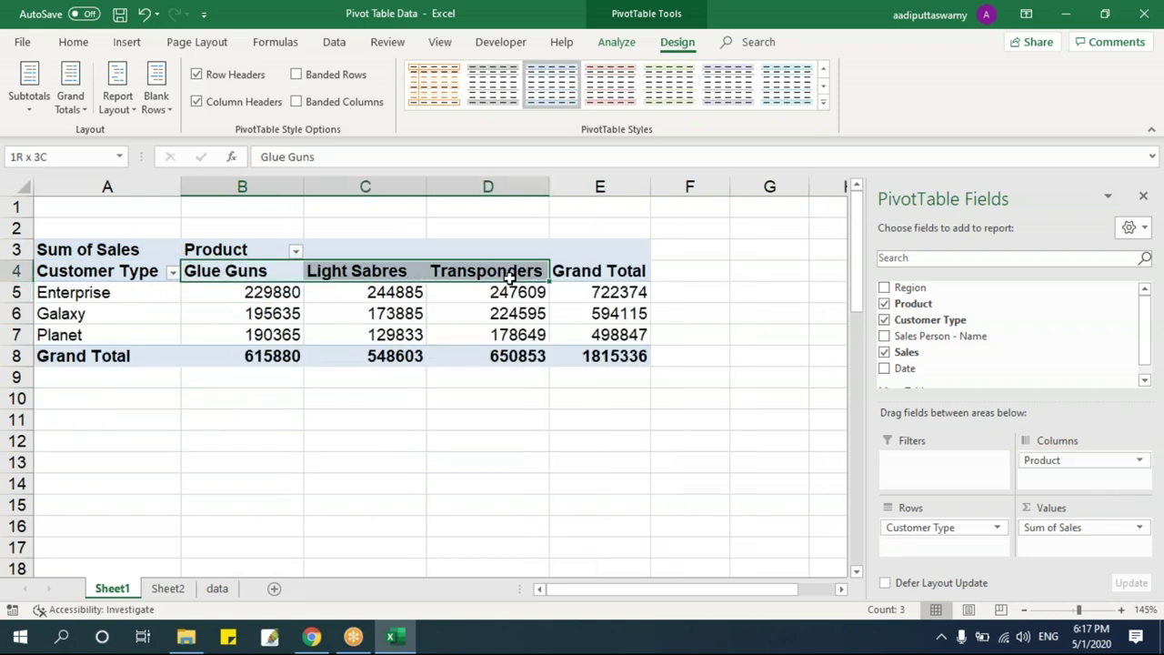
{"action": "left_click_drag", "start_coordinate": [137, 292], "coordinate": [143, 334]}
{"action": "left_click_drag", "start_coordinate": [593, 271], "coordinate": [605, 356]}
- Move Product back to the rows below Customer Type and review the single Sum of Sales column
{"action": "left_click_drag", "start_coordinate": [1055, 461], "coordinate": [945, 543]}
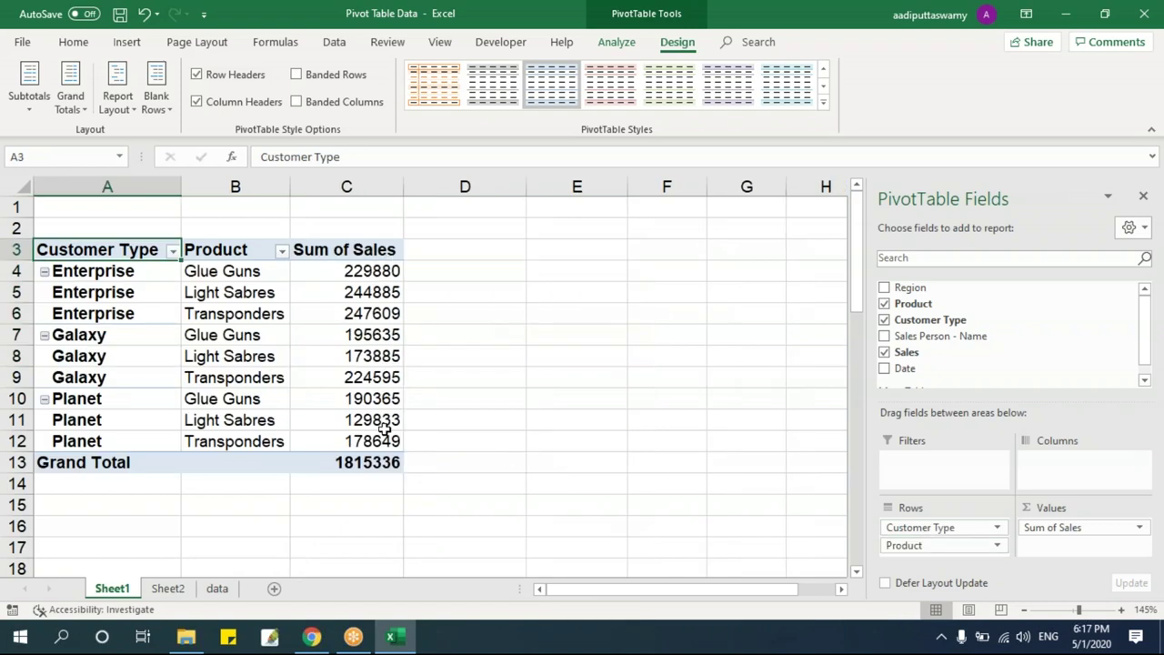
{"action": "left_click_drag", "start_coordinate": [383, 250], "coordinate": [369, 464]}
{"action": "left_click_drag", "start_coordinate": [446, 247], "coordinate": [464, 462]}
{"action": "left_click_drag", "start_coordinate": [350, 250], "coordinate": [390, 464]}
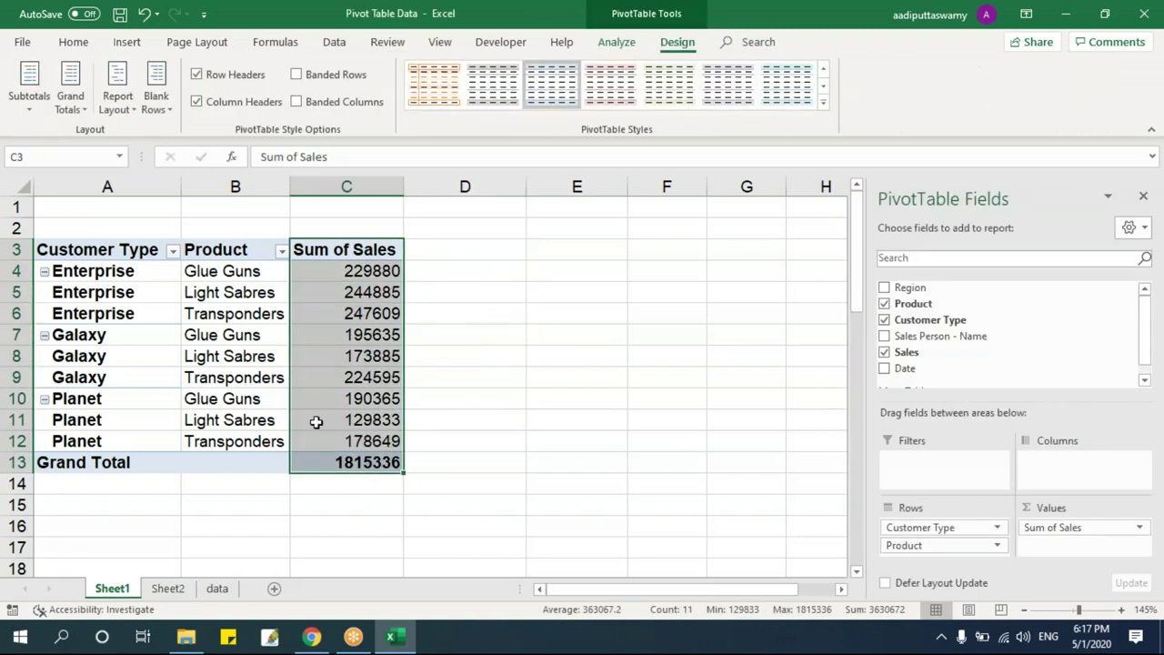
{"action": "left_click", "coordinate": [260, 357]}
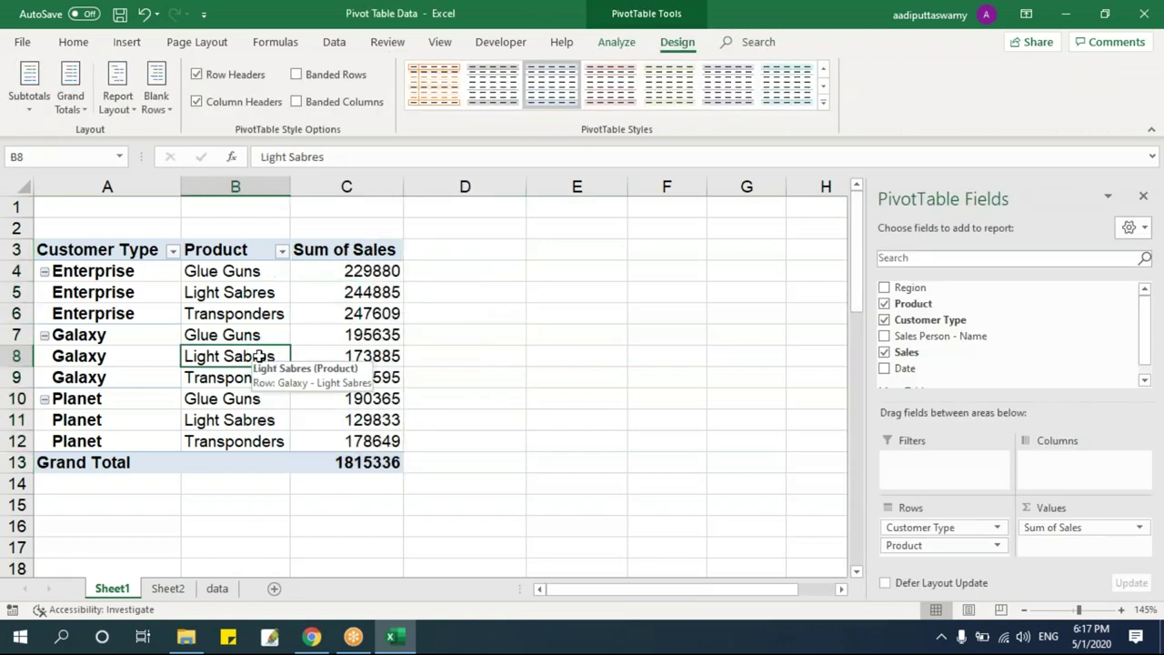
- Move Product from the pivot table's rows to its columns
{"action": "left_click_drag", "start_coordinate": [945, 545], "coordinate": [1082, 480]}
{"action": "left_click", "coordinate": [472, 482]}
{"action": "left_click_drag", "start_coordinate": [107, 273], "coordinate": [603, 358]}
{"action": "left_click", "coordinate": [482, 317]}
- Copy the Customer Type by Product cross-tab, including its grand totals, and paste it as values into Sheet2 at cell X5
{"action": "left_click_drag", "start_coordinate": [140, 278], "coordinate": [571, 362]}
{"action": "key", "text": "ctrl+c"}
{"action": "left_click", "coordinate": [167, 589]}
{"action": "left_click", "coordinate": [1140, 590]}
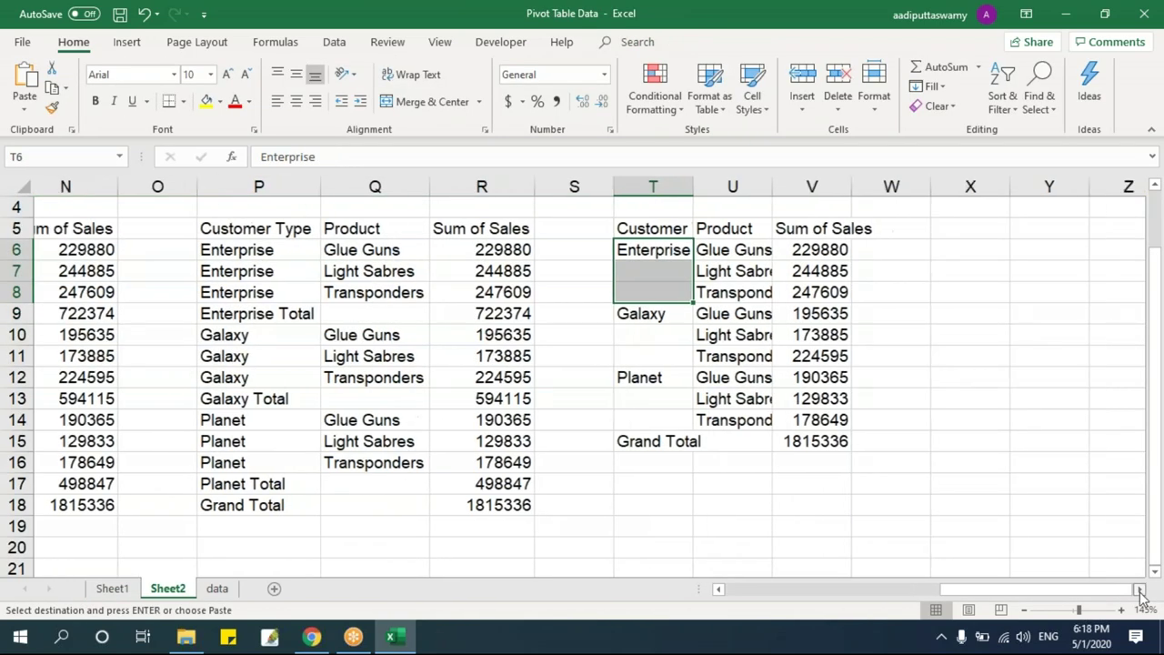
{"action": "left_click", "coordinate": [1140, 590]}
{"action": "left_click", "coordinate": [470, 231]}
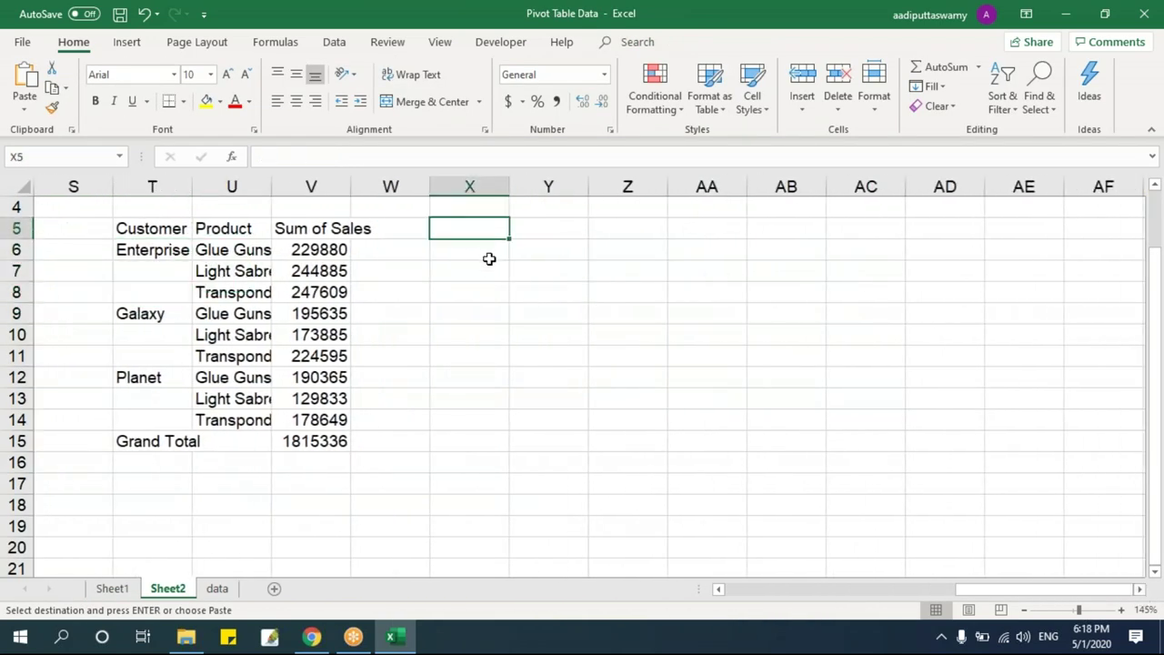
{"action": "key", "text": "ctrl+alt+v"}
{"action": "key", "text": "v"}
{"action": "key", "text": "e"}
{"action": "left_click", "coordinate": [962, 438]}
{"action": "left_click", "coordinate": [700, 426]}
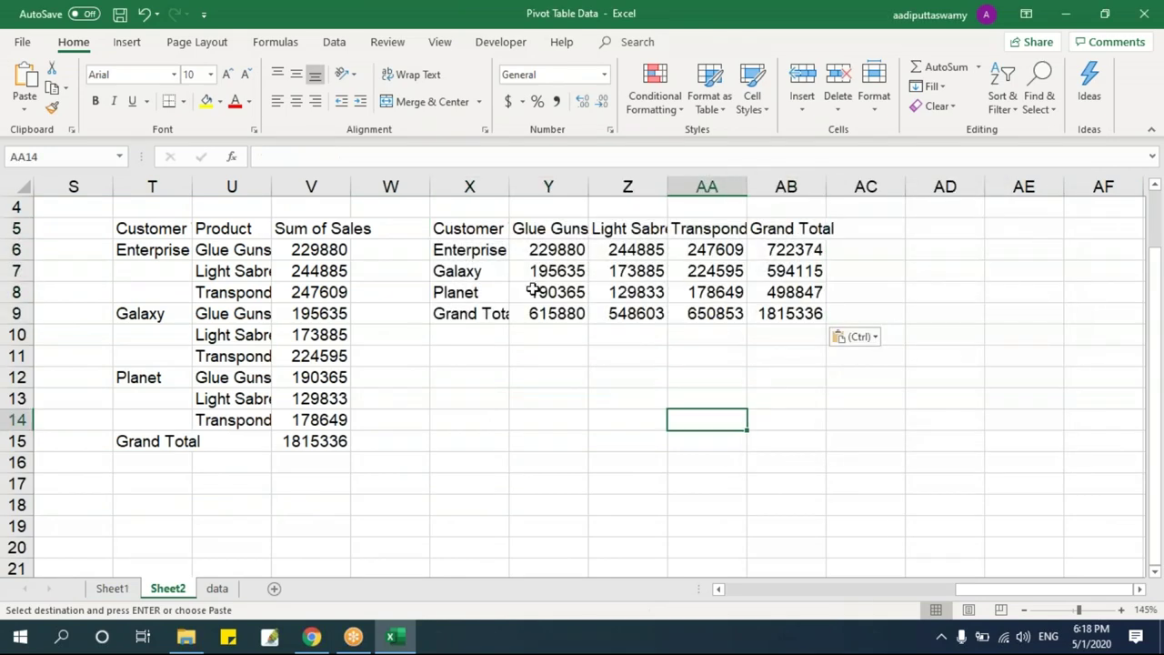
- Compare the pasted cross-tab with the row-based copy beside it, including its customer types, products and Grand Total row
{"action": "left_click_drag", "start_coordinate": [479, 231], "coordinate": [837, 322]}
{"action": "left_click_drag", "start_coordinate": [169, 235], "coordinate": [309, 445]}
{"action": "left_click_drag", "start_coordinate": [491, 229], "coordinate": [800, 313]}
{"action": "left_click", "coordinate": [484, 251]}
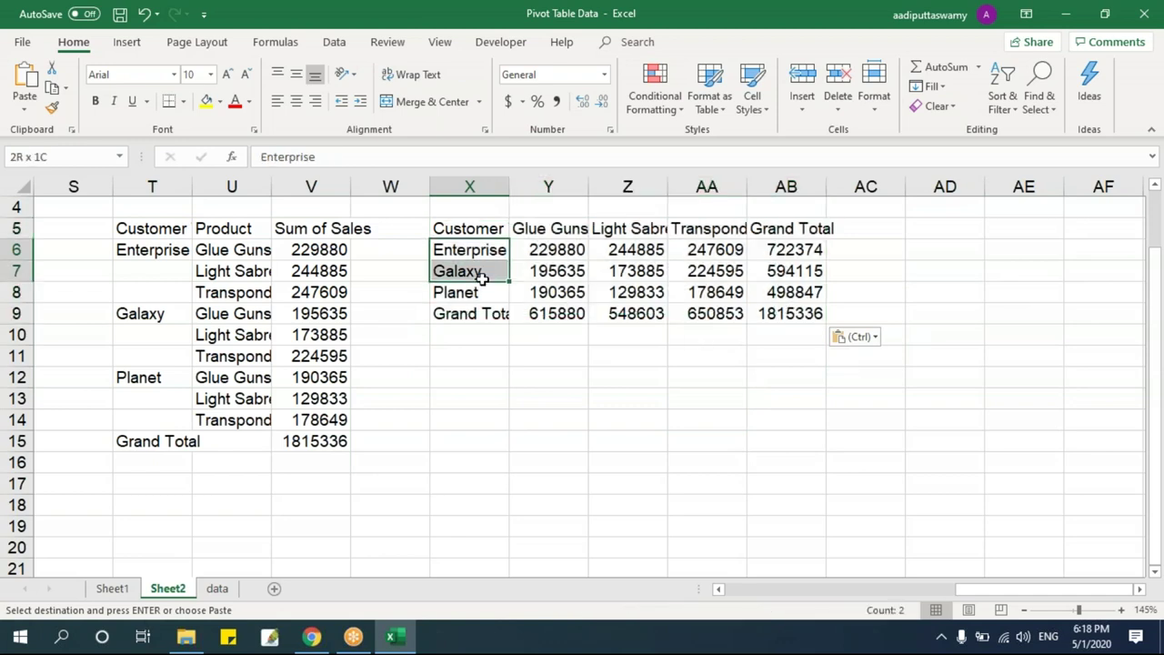
{"action": "left_click_drag", "start_coordinate": [536, 229], "coordinate": [784, 313]}
{"action": "left_click_drag", "start_coordinate": [471, 314], "coordinate": [766, 320]}
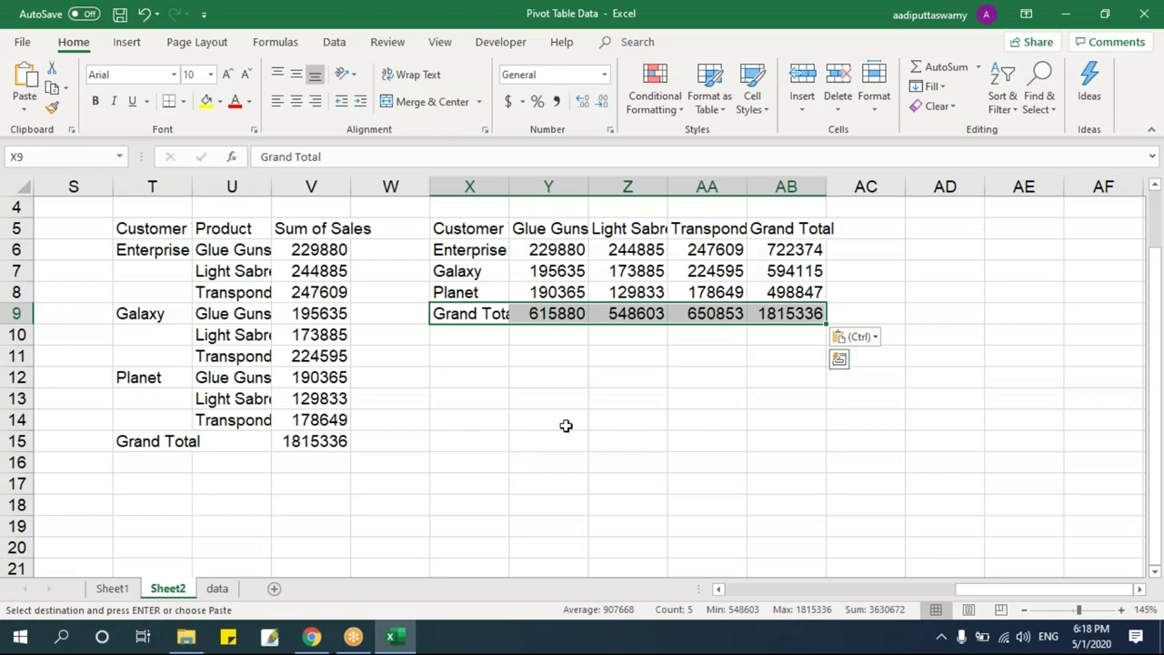
- Return to Sheet1 and turn grand totals off for both rows and columns in the Customer Type by Product pivot table
{"action": "left_click", "coordinate": [112, 588]}
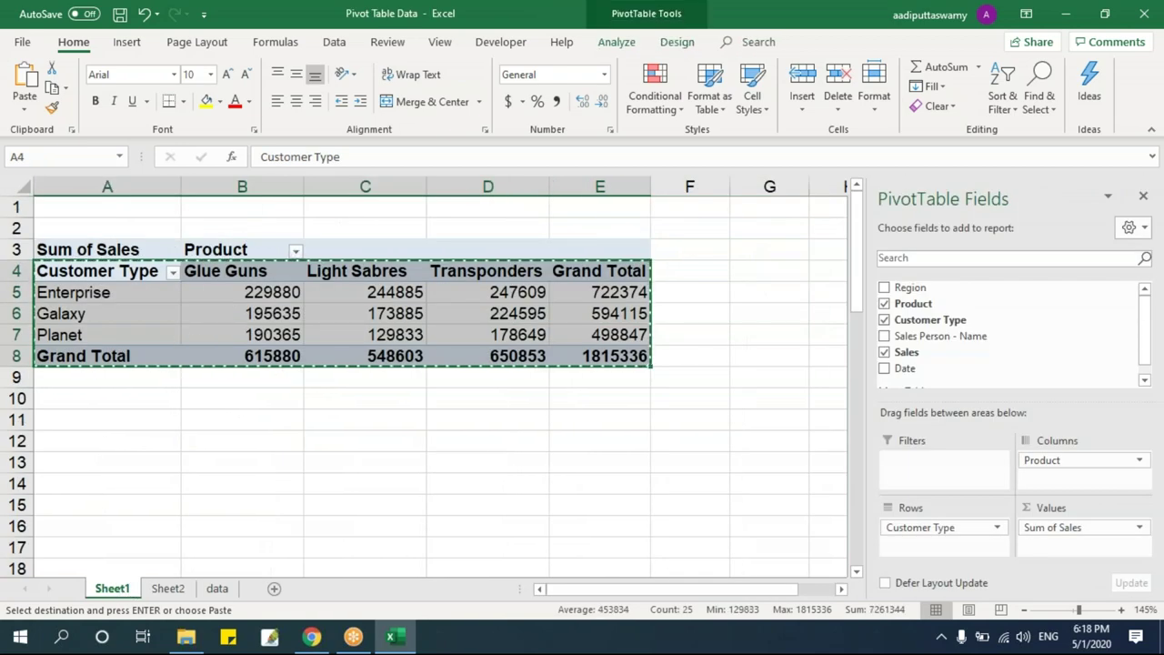
{"action": "left_click", "coordinate": [259, 336]}
{"action": "left_click", "coordinate": [678, 42]}
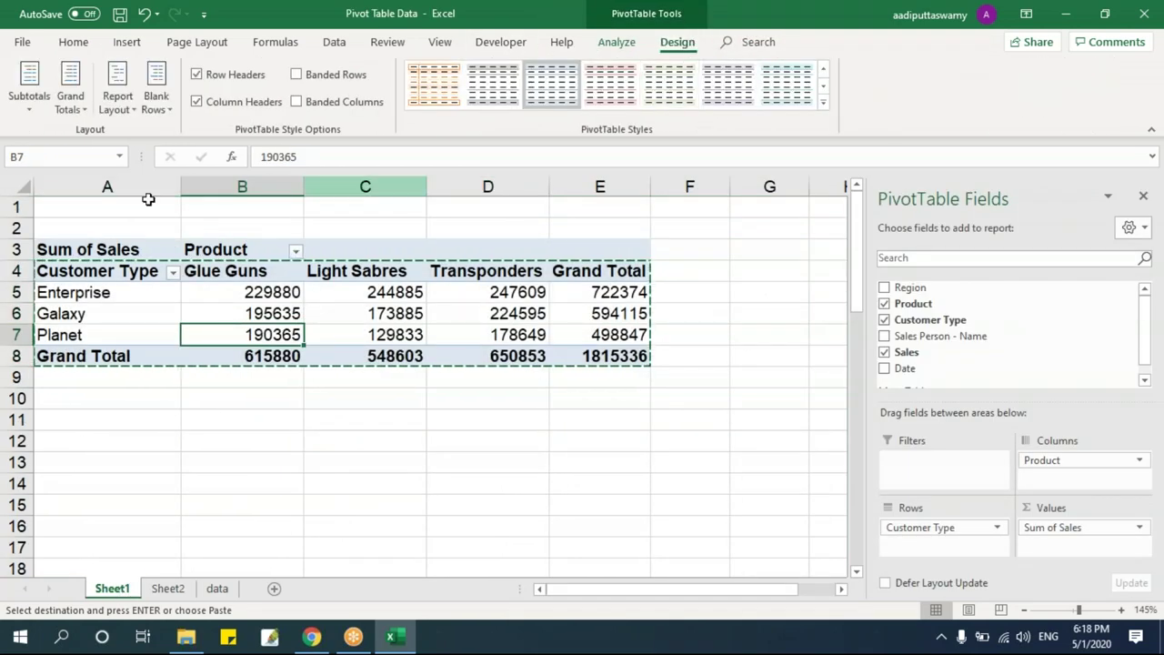
{"action": "left_click", "coordinate": [70, 102]}
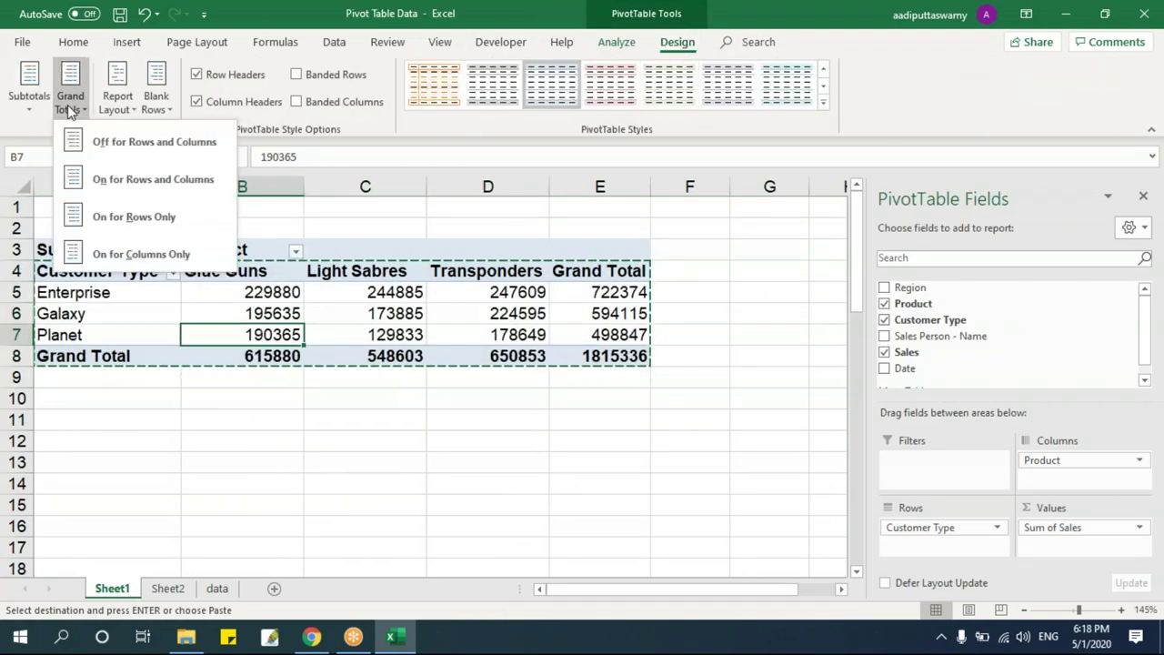
{"action": "left_click", "coordinate": [121, 143]}
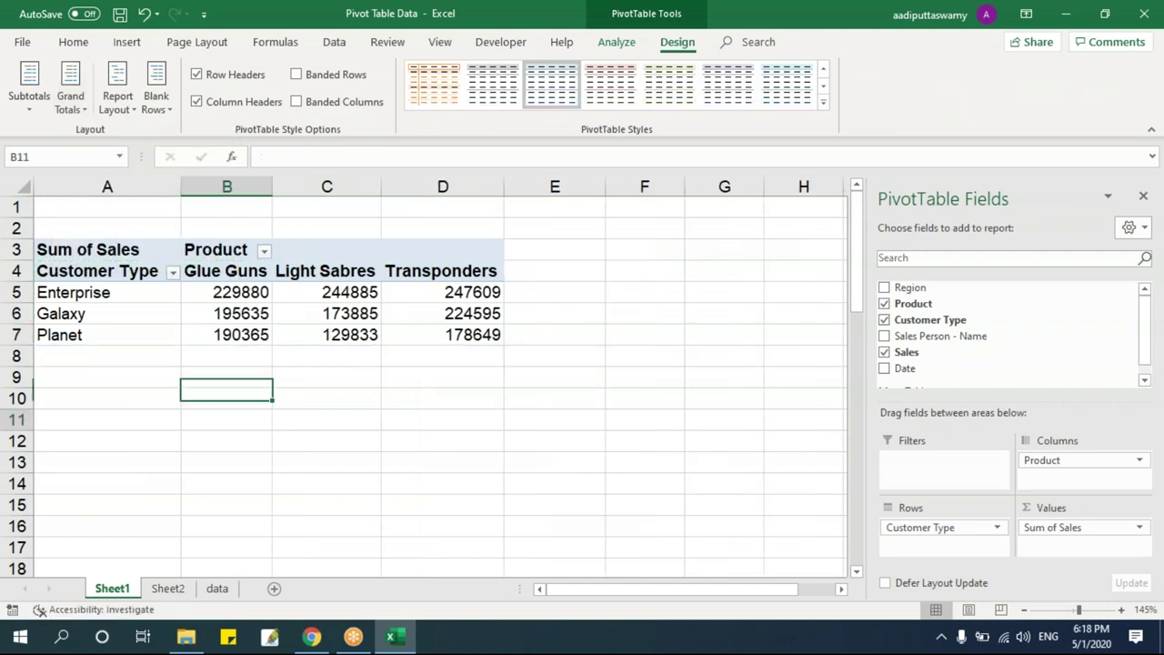
{"action": "key", "text": "Down"}
{"action": "key", "text": "Down"}
{"action": "key", "text": "Down"}
{"action": "key", "text": "Down"}
{"action": "left_click_drag", "start_coordinate": [89, 351], "coordinate": [471, 351]}
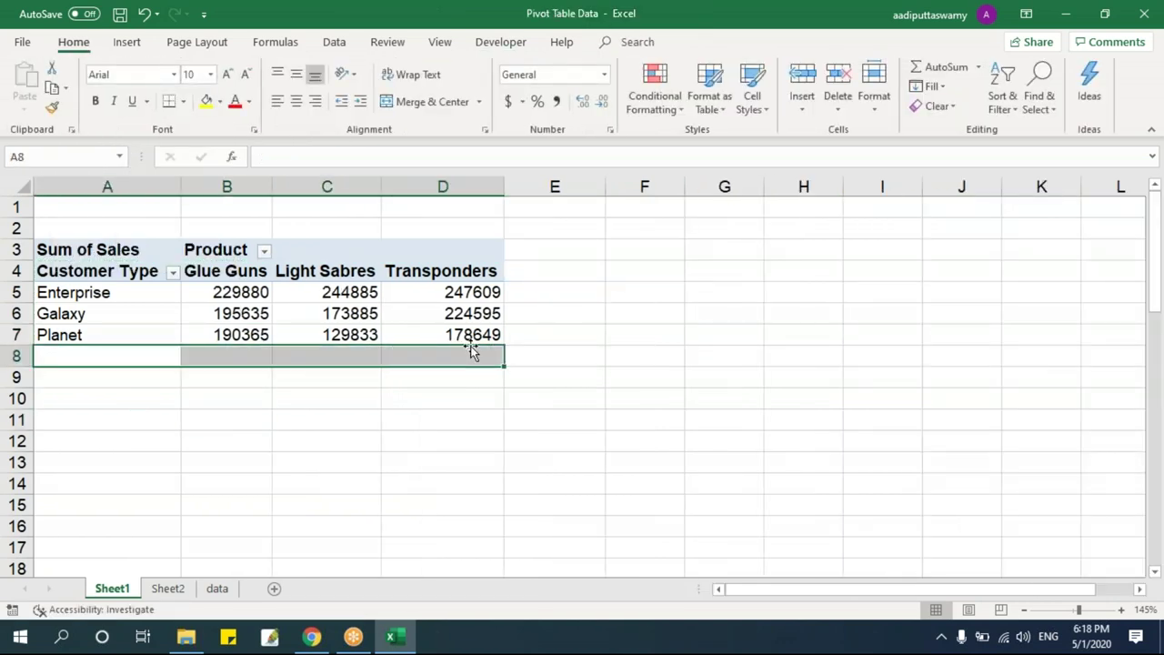
- Turn the pivot table's grand totals back on for rows and columns
{"action": "left_click", "coordinate": [211, 304]}
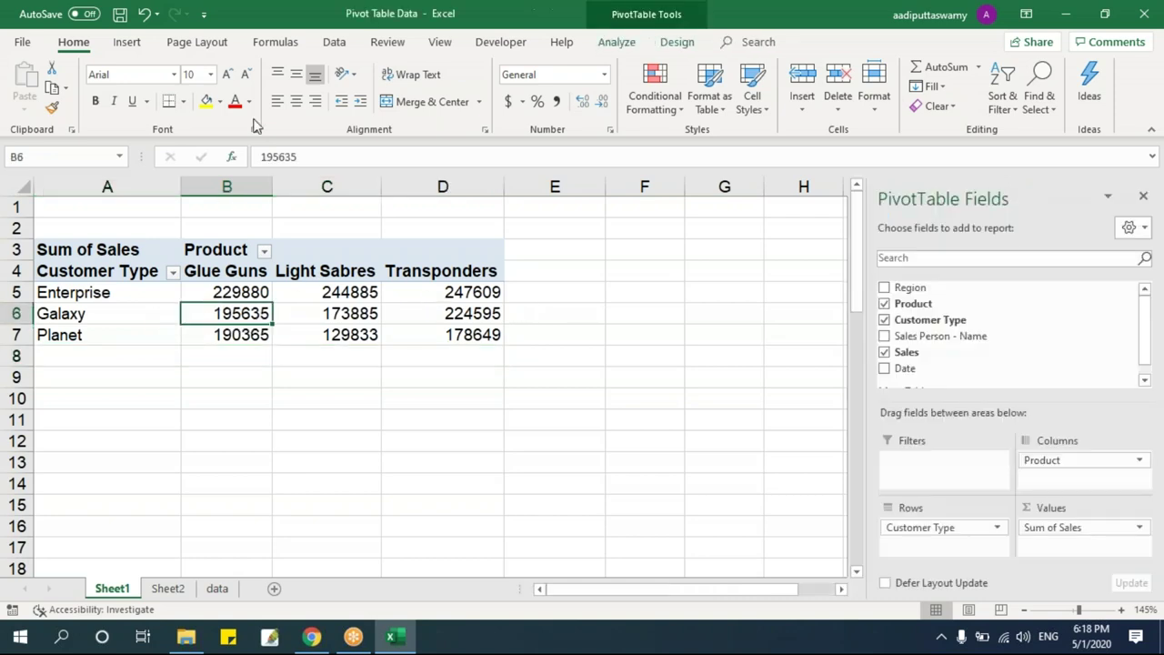
{"action": "left_click", "coordinate": [678, 41]}
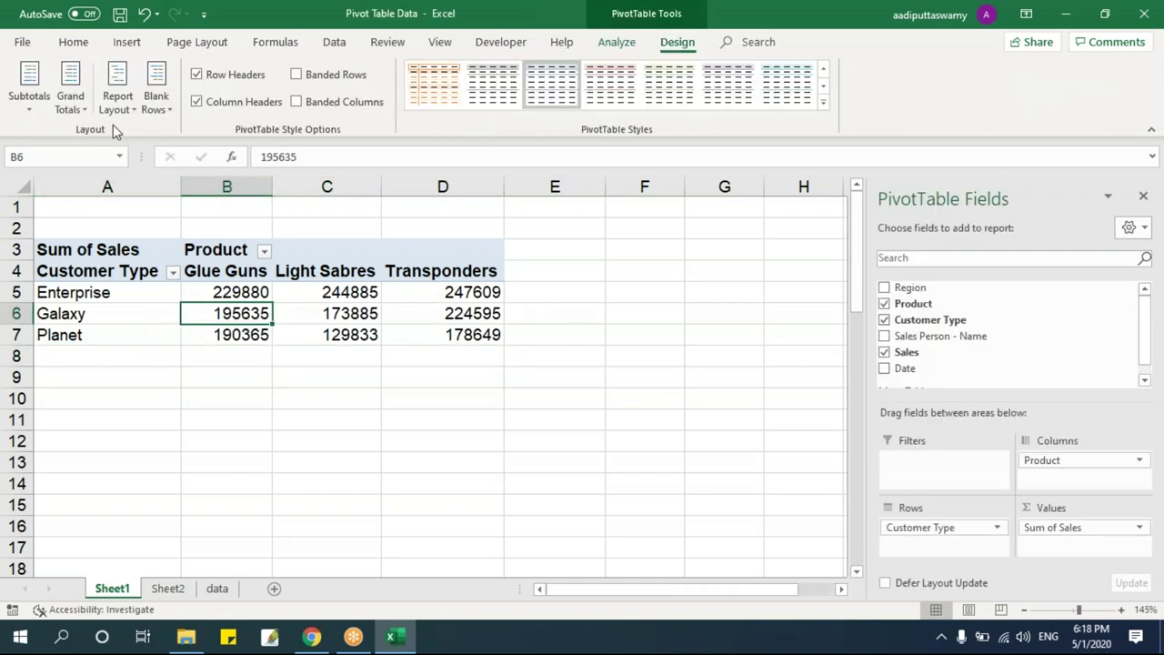
{"action": "left_click", "coordinate": [71, 100]}
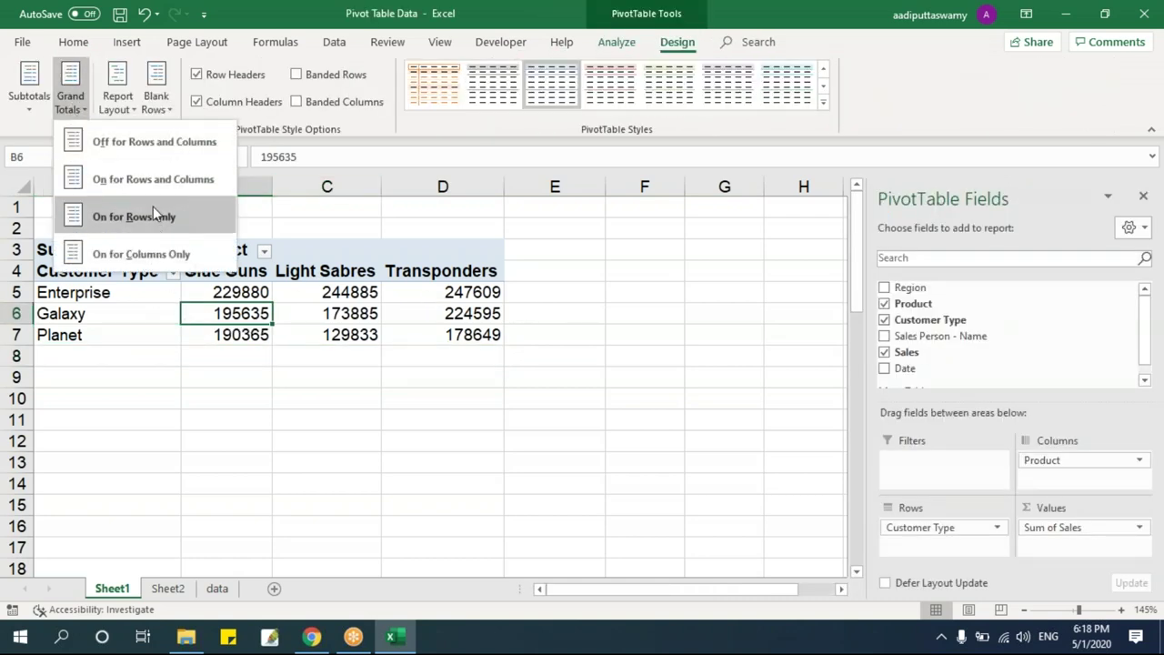
{"action": "left_click", "coordinate": [138, 181]}
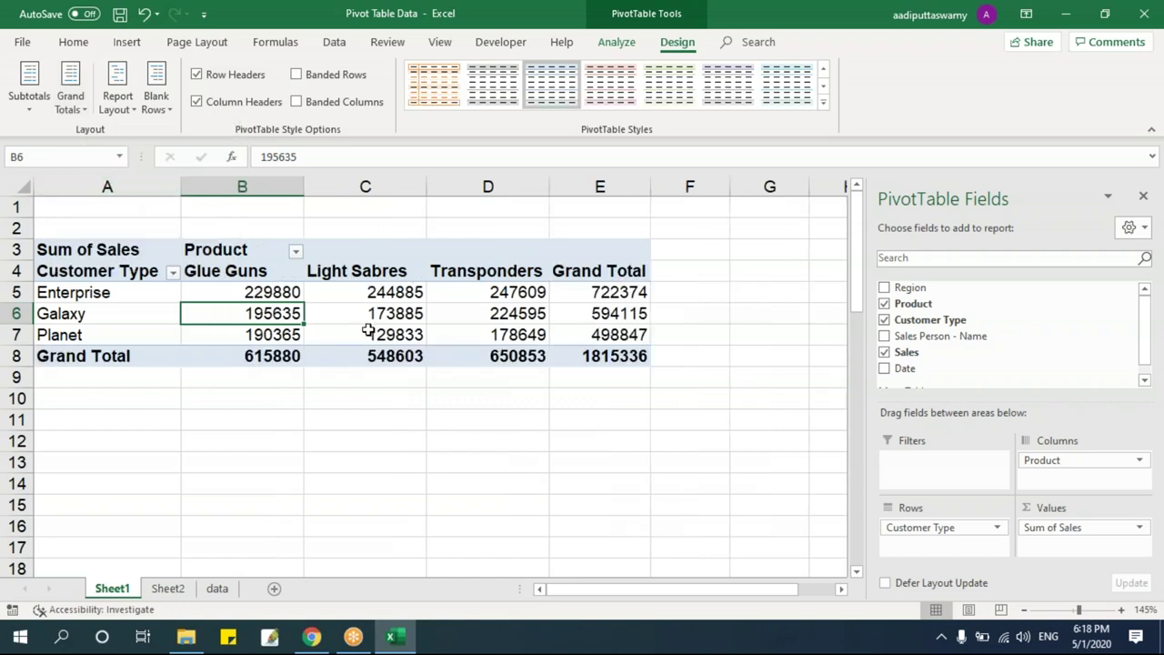
- Limit the pivot table's grand totals to rows only and check the Grand Total column
{"action": "left_click", "coordinate": [71, 96]}
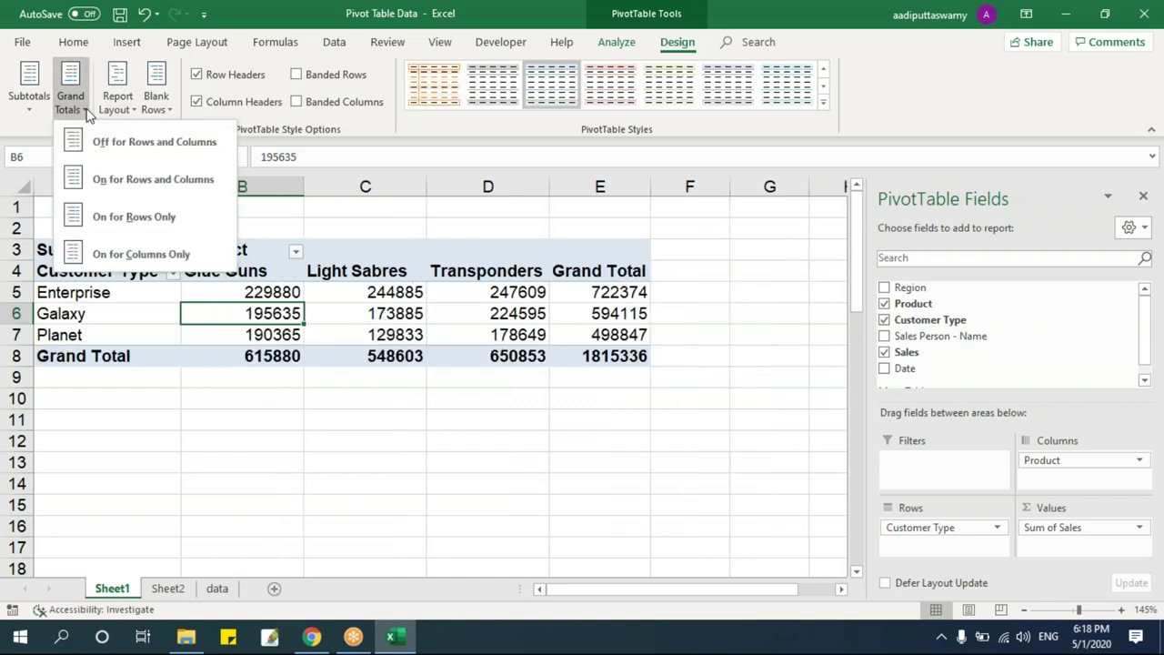
{"action": "left_click", "coordinate": [179, 244]}
{"action": "left_click_drag", "start_coordinate": [609, 289], "coordinate": [606, 336]}
{"action": "left_click", "coordinate": [264, 296]}
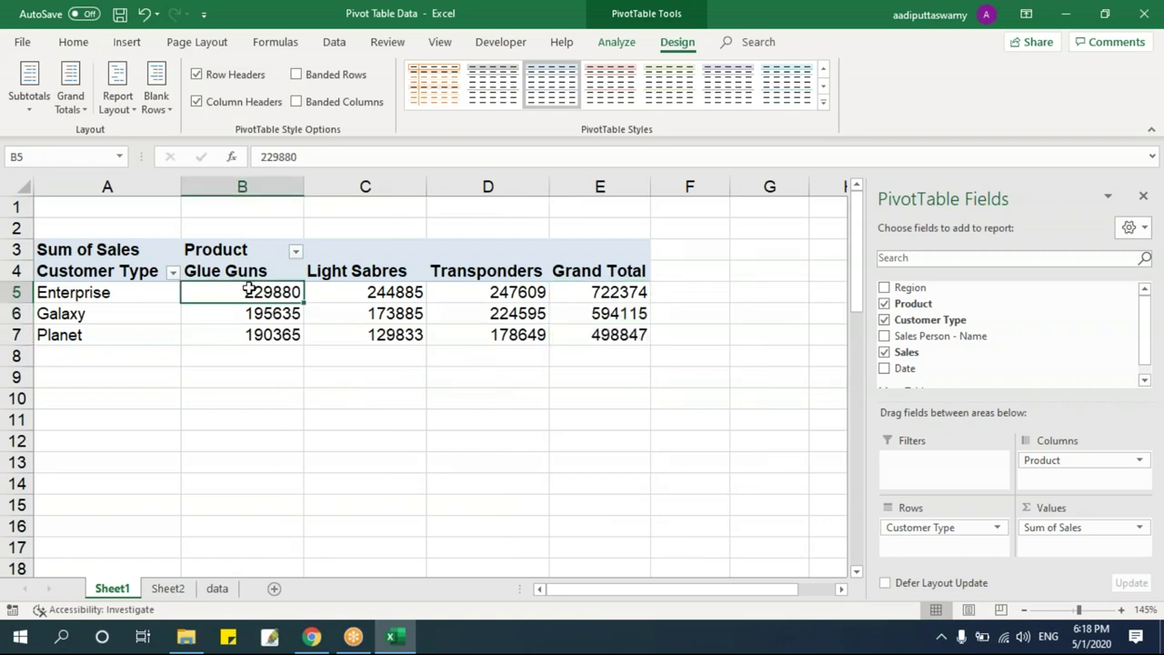
- Switch the pivot table's grand totals to columns only and check the area beside Transponders
{"action": "left_click", "coordinate": [71, 99]}
{"action": "left_click", "coordinate": [137, 255]}
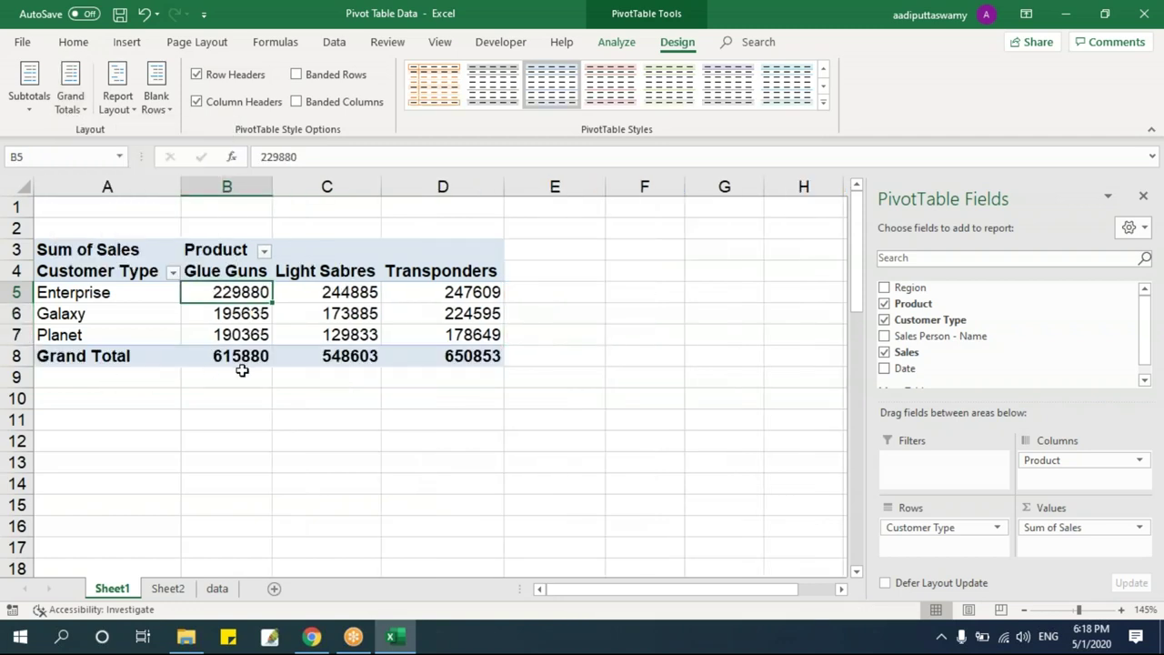
{"action": "left_click_drag", "start_coordinate": [547, 253], "coordinate": [544, 350]}
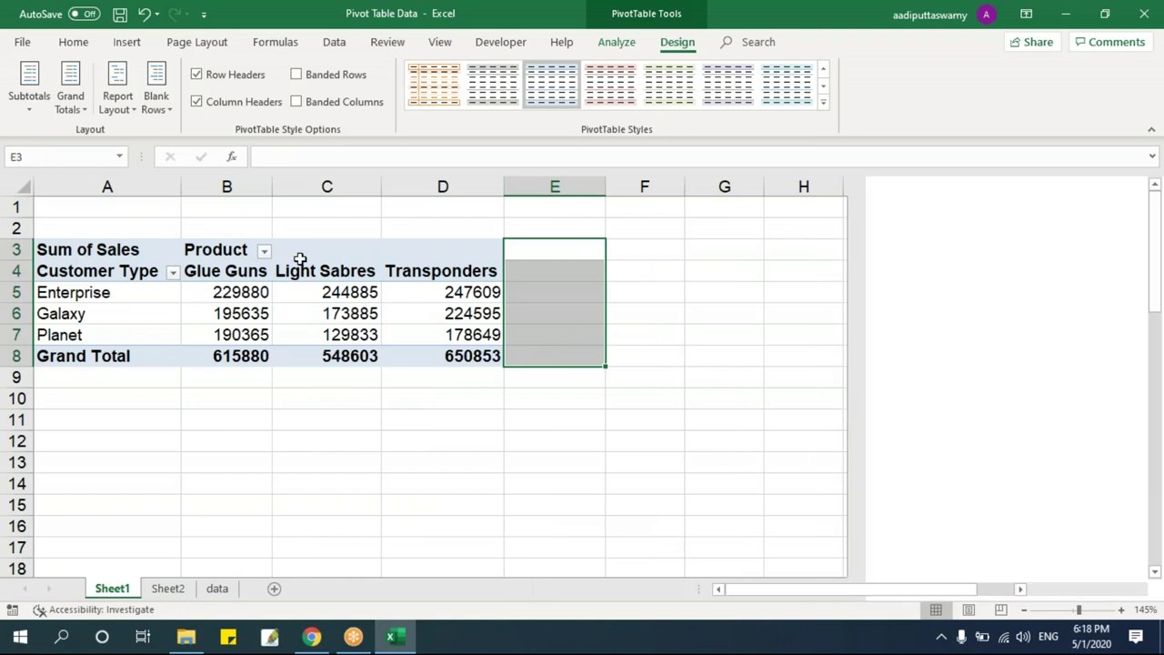
- Restore grand totals for both rows and columns after the columns-only setting
{"action": "left_click", "coordinate": [329, 292]}
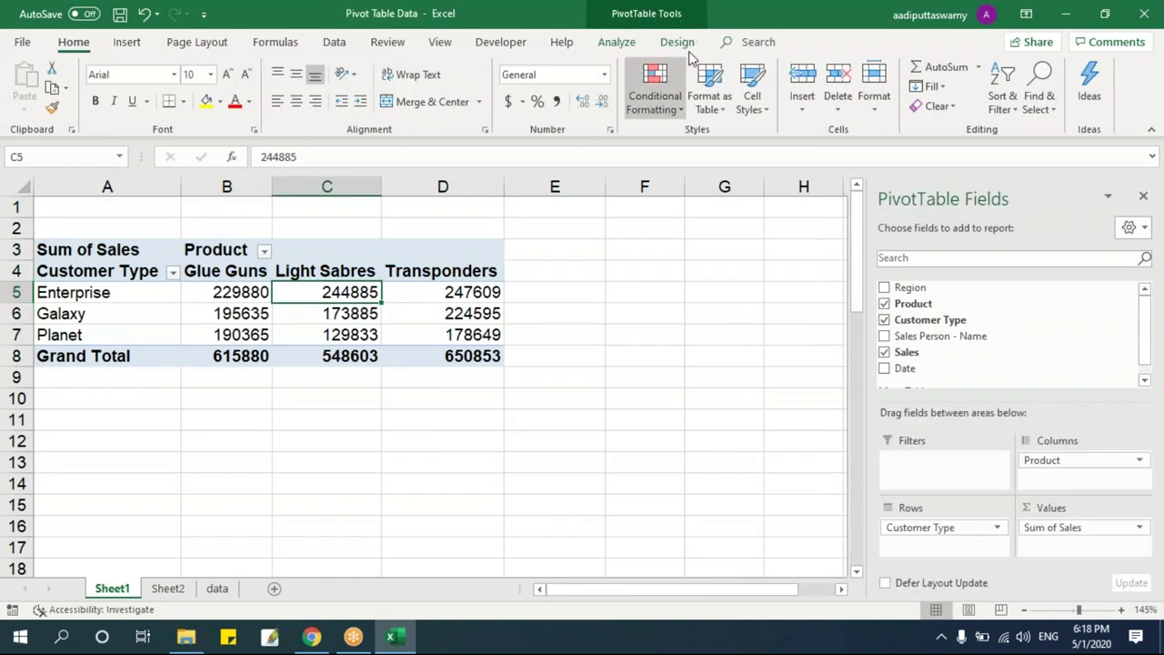
{"action": "left_click", "coordinate": [678, 42]}
{"action": "left_click", "coordinate": [81, 113]}
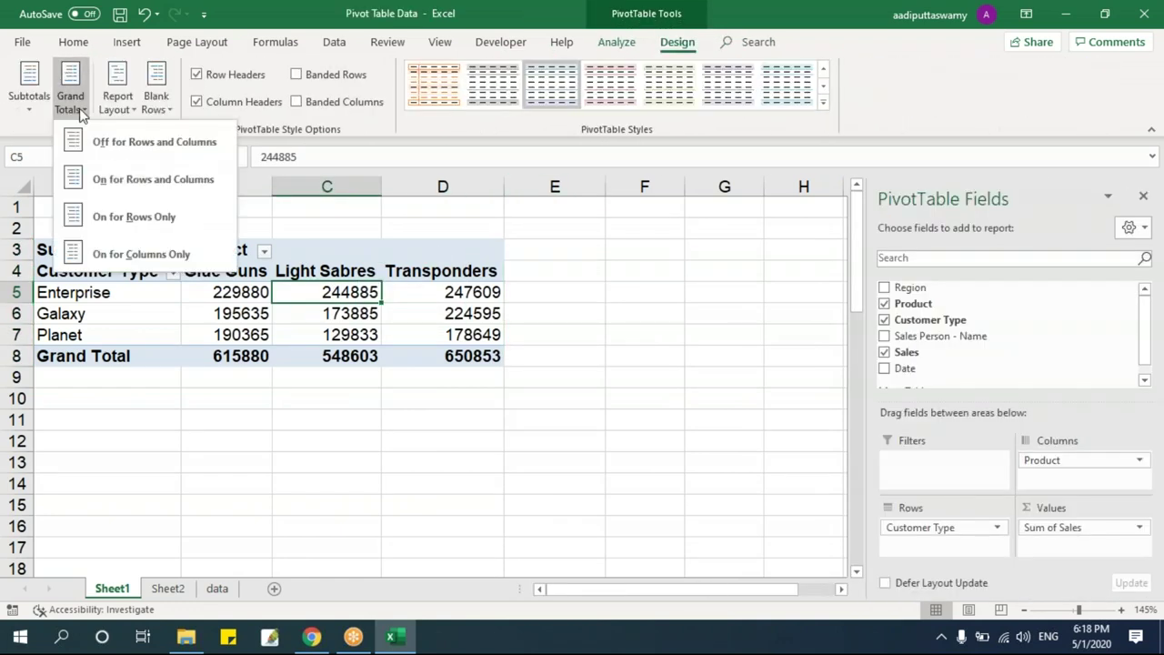
{"action": "left_click", "coordinate": [121, 179]}
- Turn grand totals off for rows and columns again and review the remaining Customer Type by Product values
{"action": "left_click", "coordinate": [169, 292]}
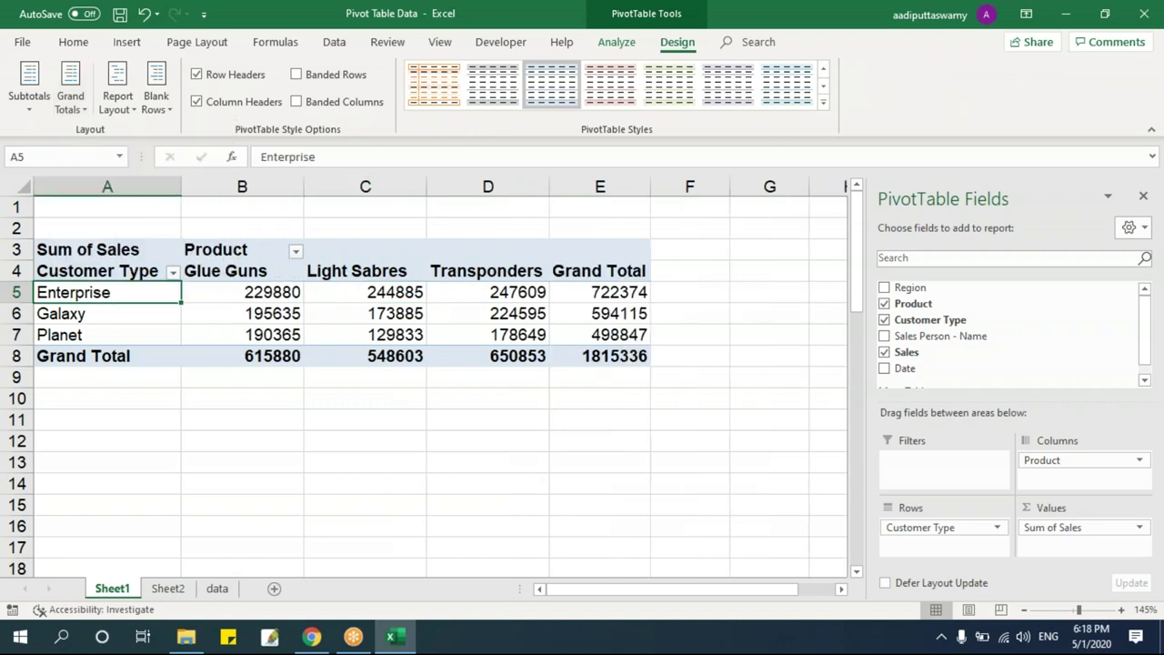
{"action": "left_click", "coordinate": [82, 106]}
{"action": "left_click", "coordinate": [138, 140]}
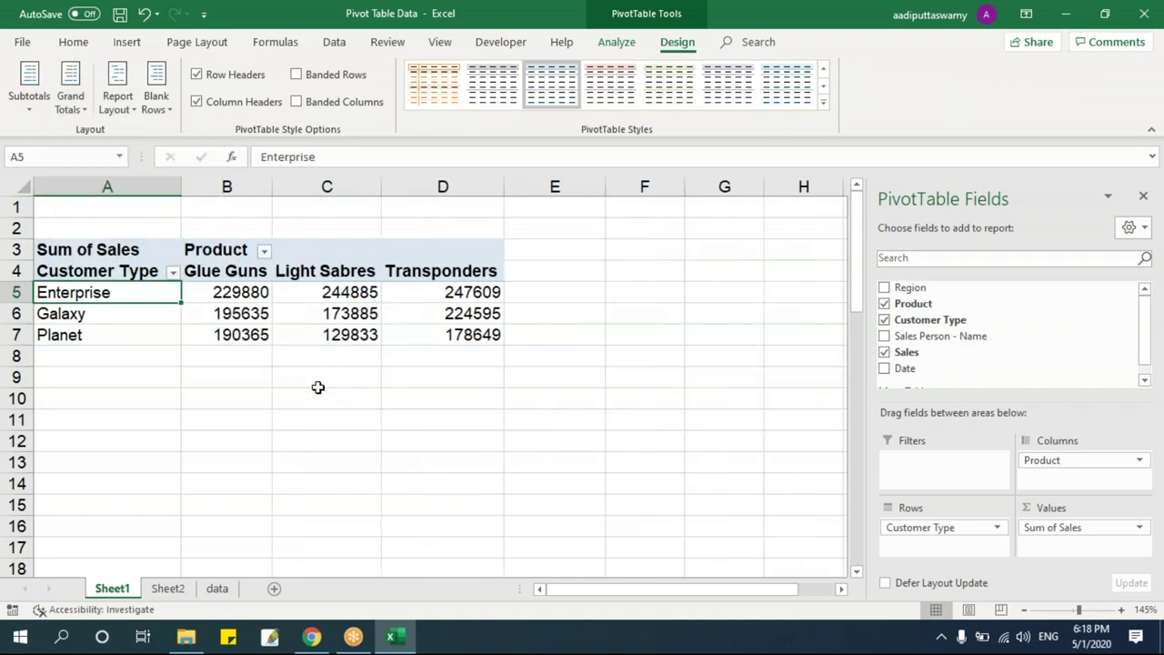
{"action": "left_click", "coordinate": [247, 382]}
{"action": "left_click_drag", "start_coordinate": [97, 270], "coordinate": [434, 336]}
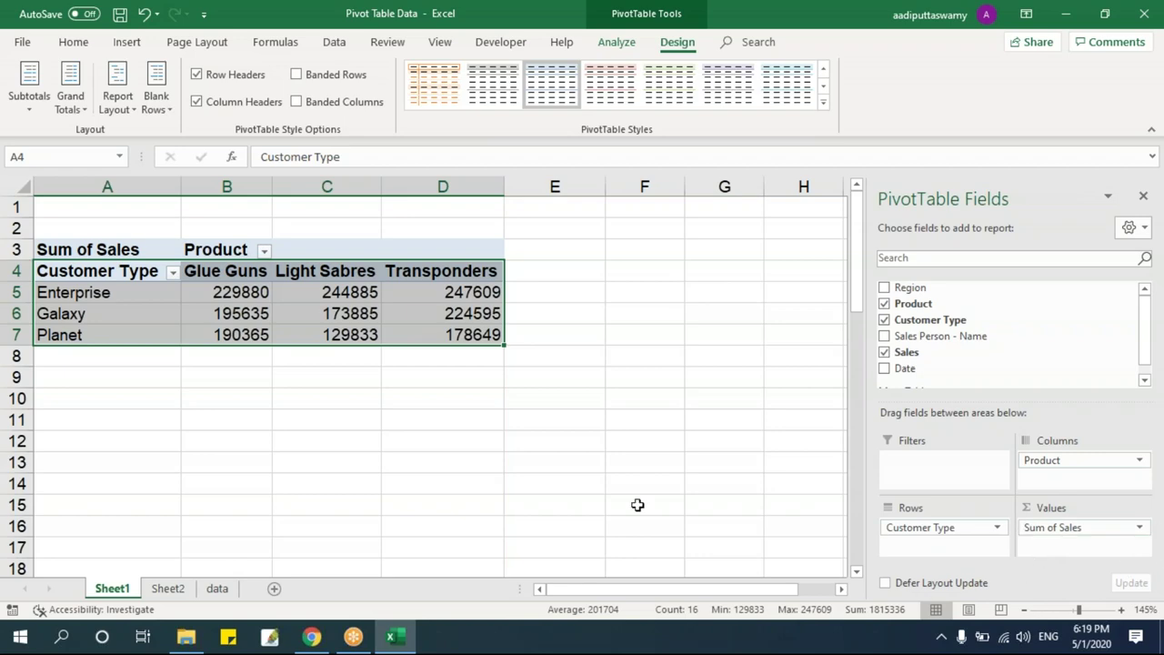
{"action": "left_click", "coordinate": [557, 463]}
{"action": "left_click", "coordinate": [351, 270]}
{"action": "left_click", "coordinate": [364, 314]}
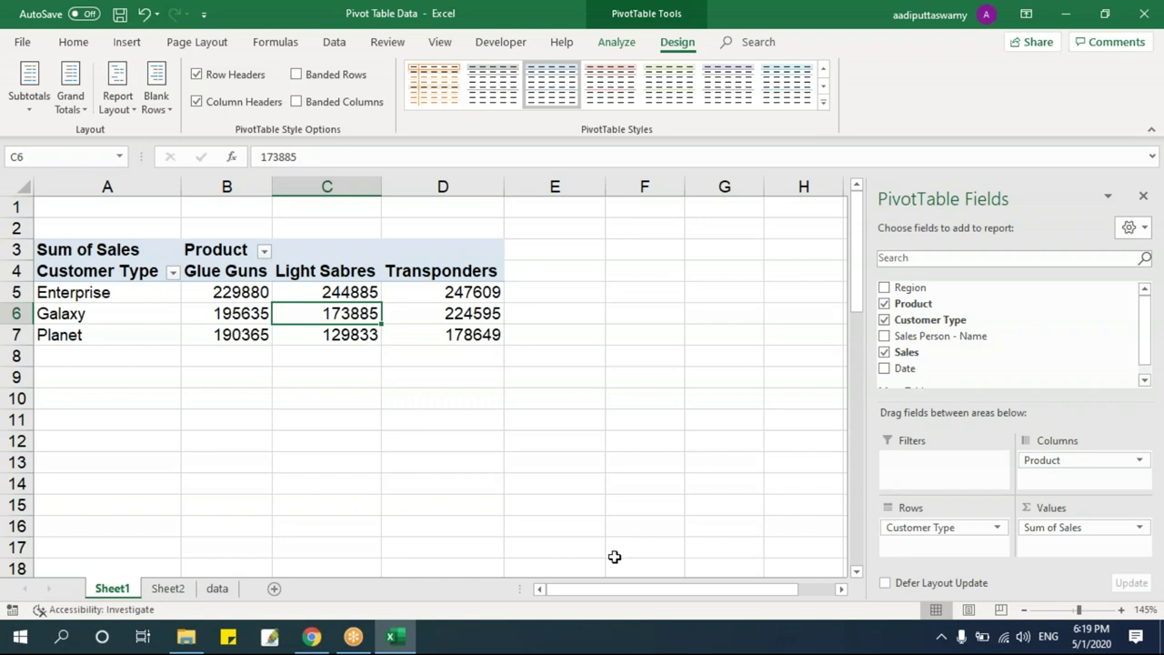
- Remove Product from the pivot table's columns and review Sum of Sales by Customer Type
{"action": "left_click_drag", "start_coordinate": [1052, 466], "coordinate": [667, 526]}
{"action": "left_click_drag", "start_coordinate": [69, 251], "coordinate": [282, 313]}
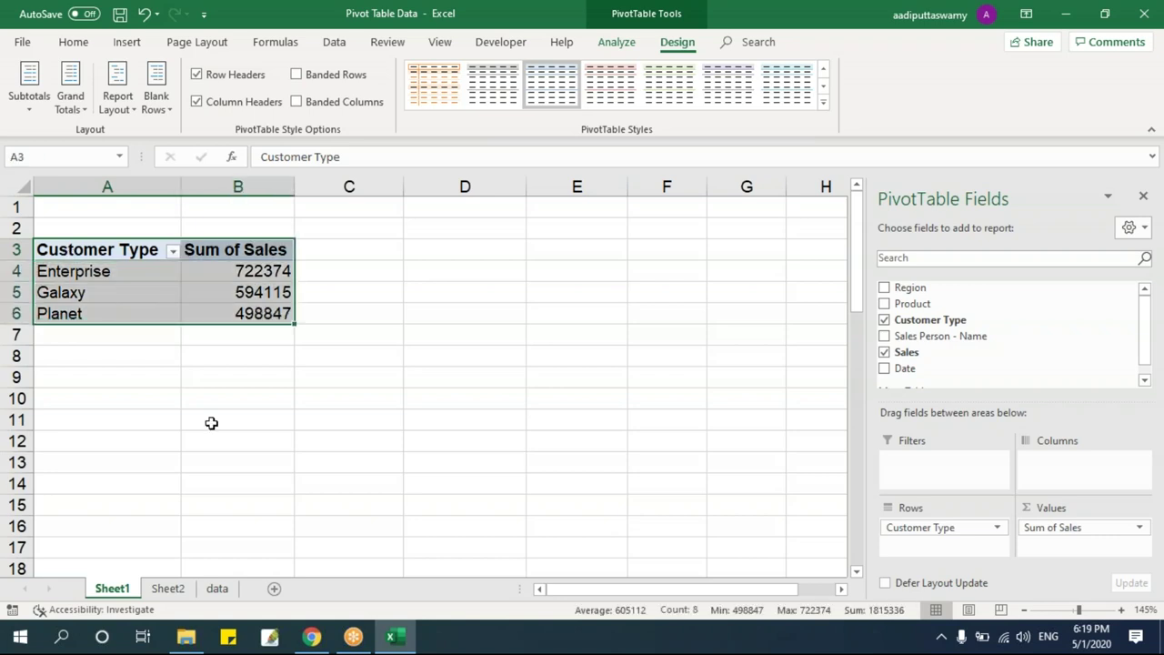
{"action": "left_click", "coordinate": [193, 396]}
{"action": "left_click_drag", "start_coordinate": [91, 270], "coordinate": [104, 307]}
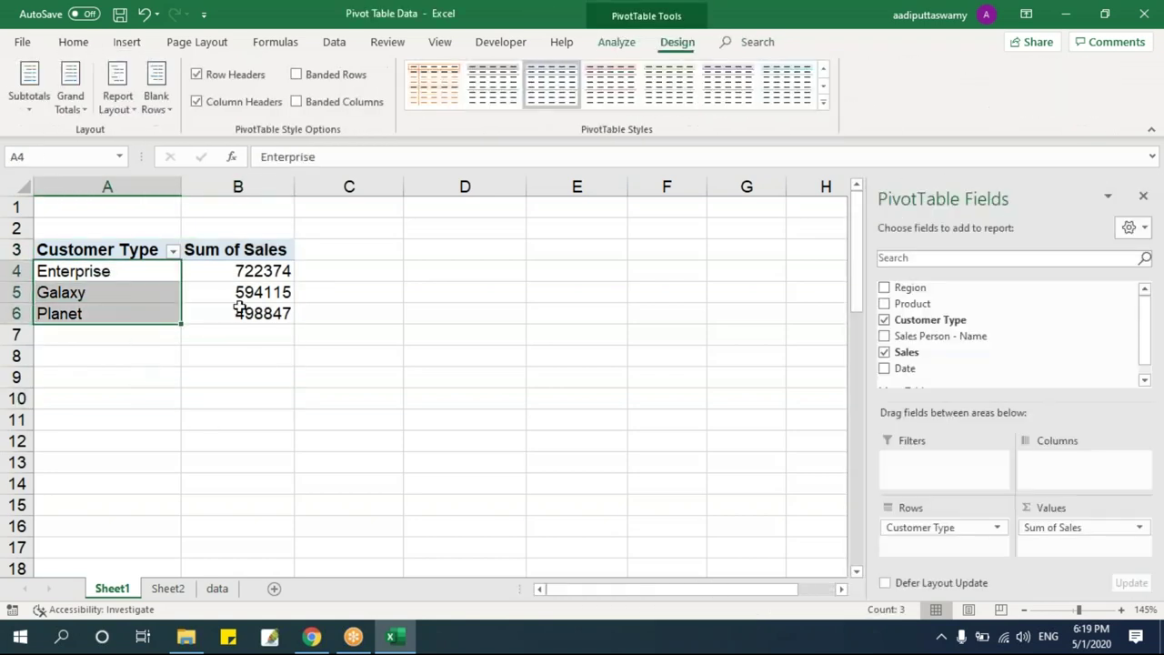
- Add Region as a report filter above the pivot table and review the customer types
{"action": "left_click_drag", "start_coordinate": [930, 289], "coordinate": [953, 462]}
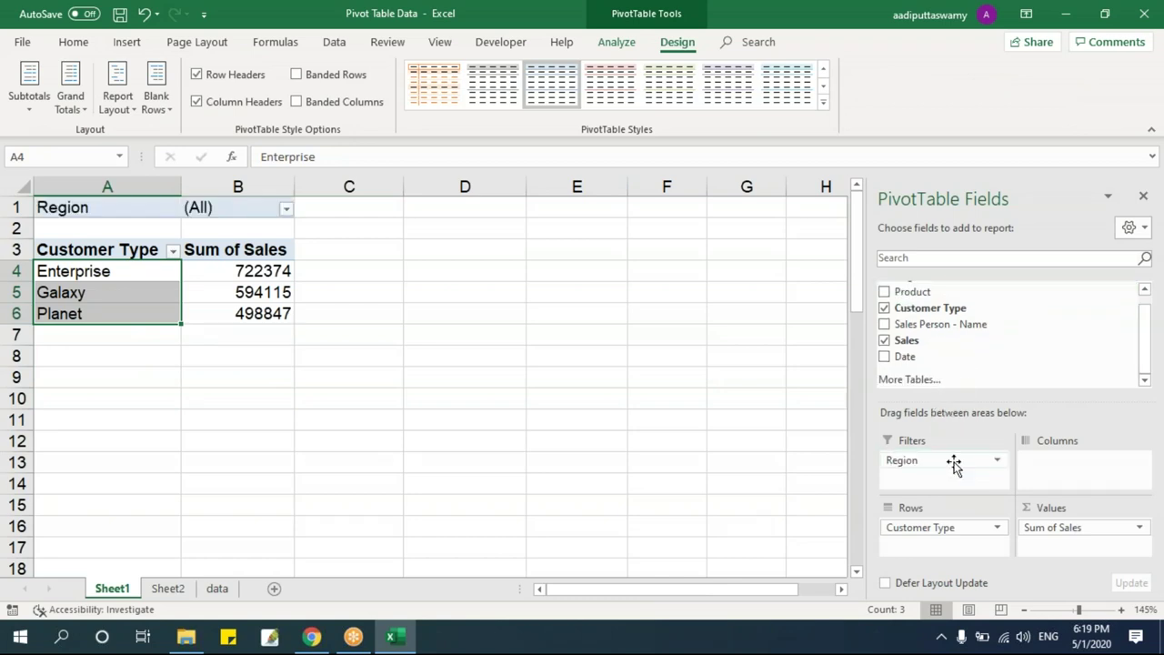
{"action": "left_click", "coordinate": [552, 466]}
{"action": "left_click", "coordinate": [258, 300]}
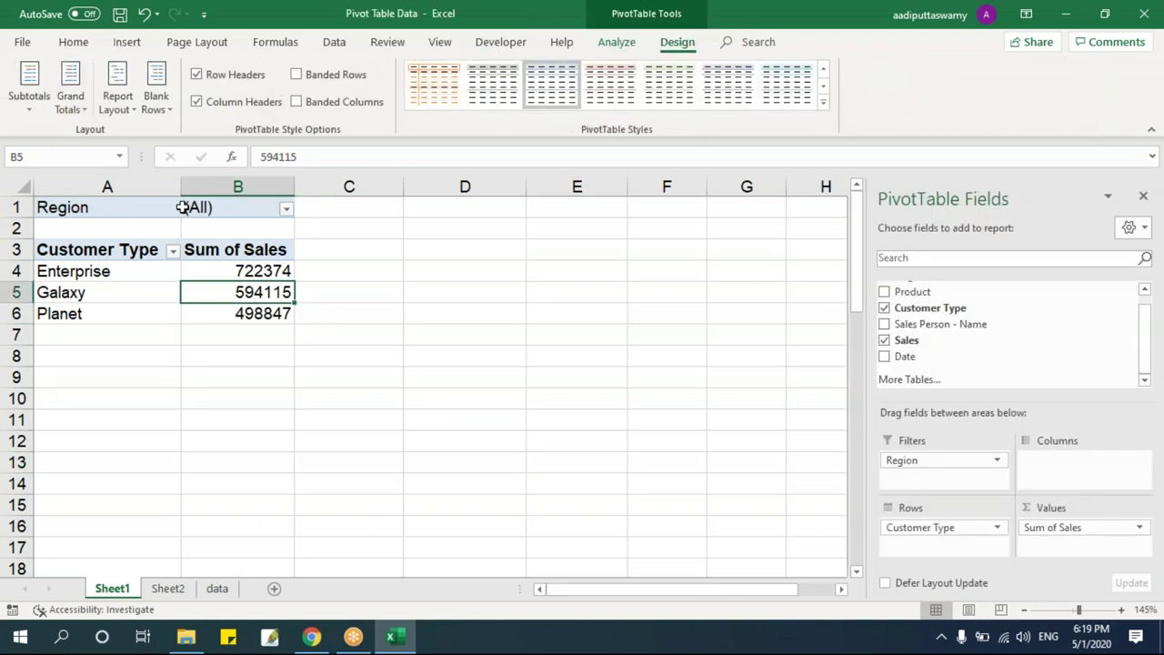
{"action": "left_click_drag", "start_coordinate": [118, 266], "coordinate": [116, 318]}
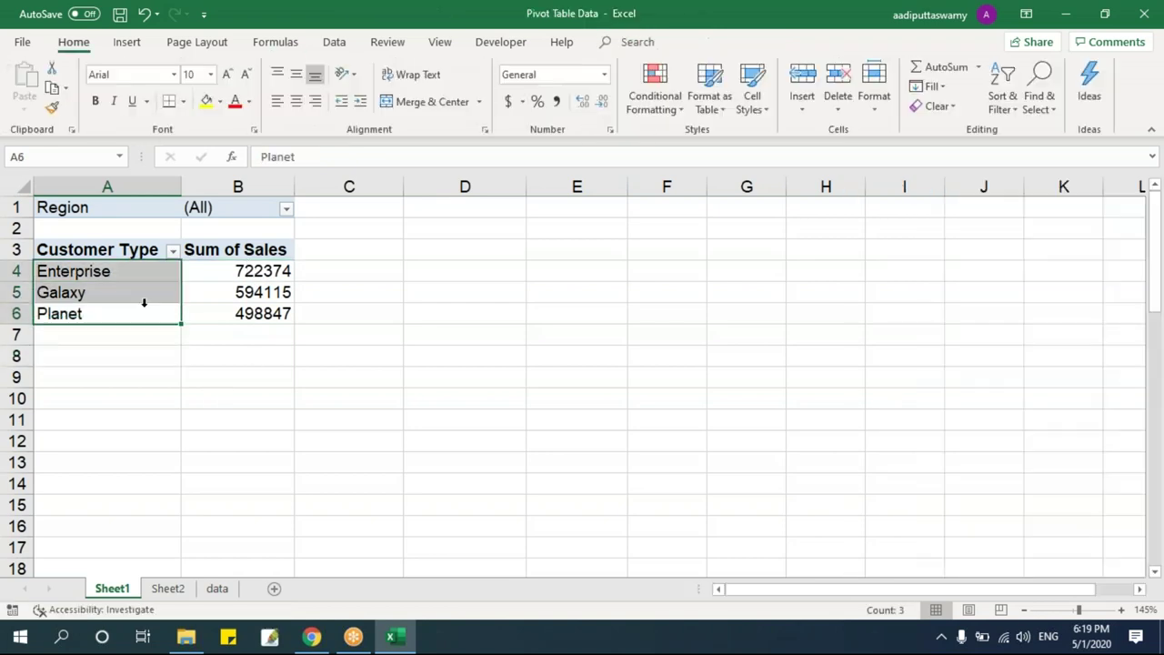
{"action": "left_click", "coordinate": [431, 308]}
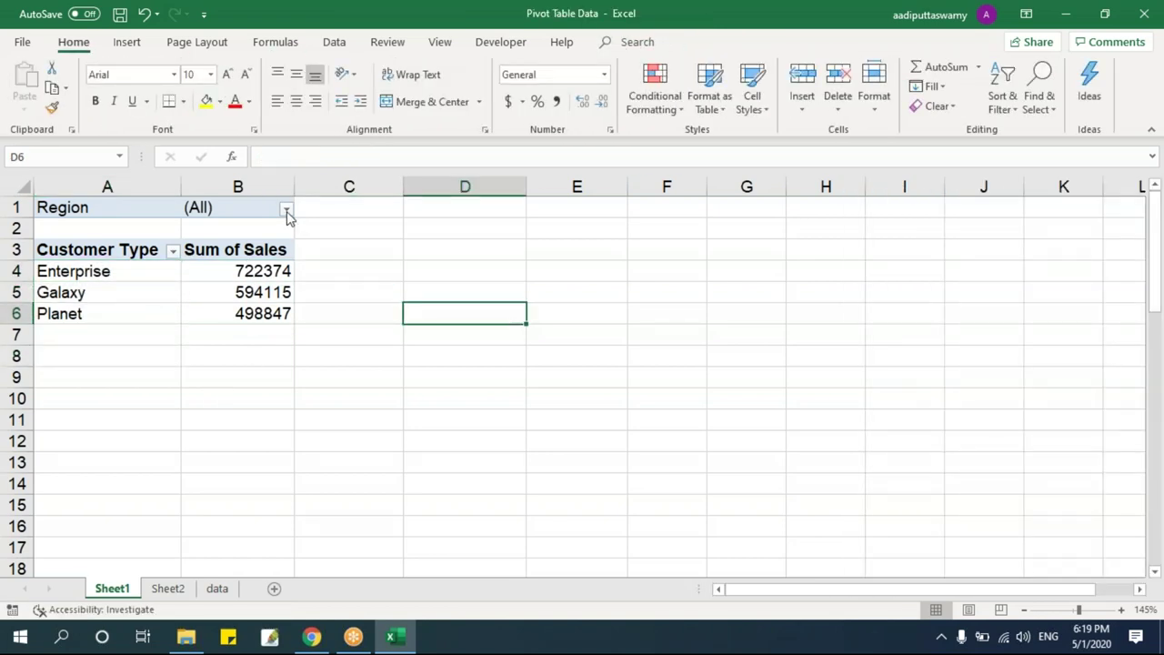
- Examine the choices in the Region report filter, leave it at (All), and review the pivot table below
{"action": "left_click", "coordinate": [287, 211]}
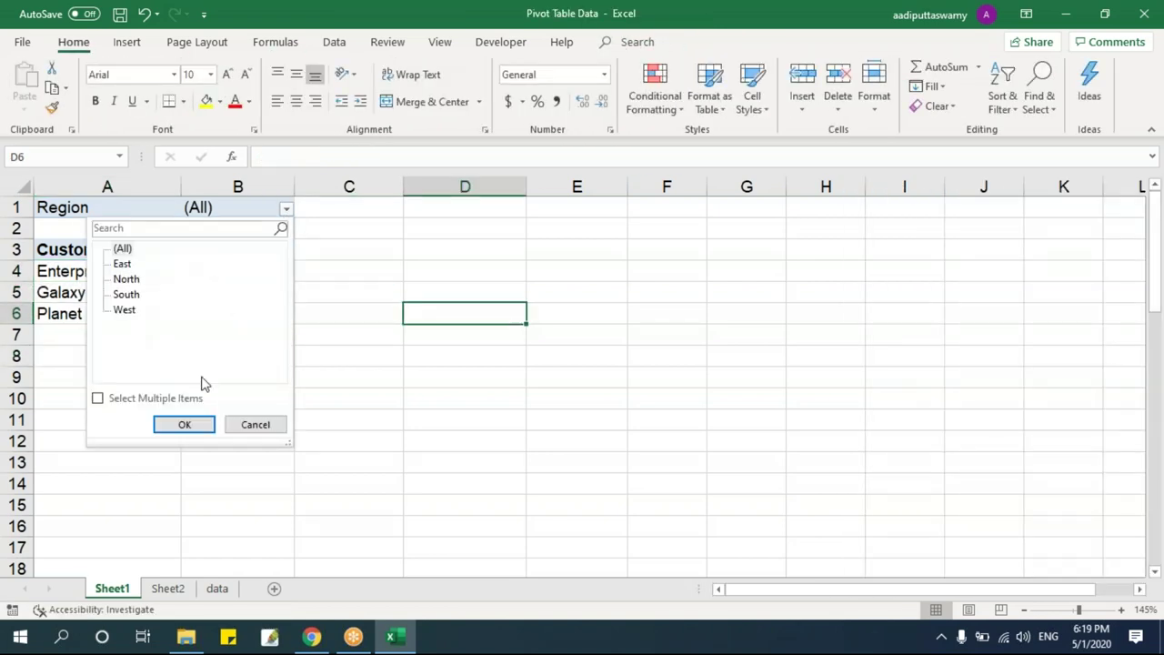
{"action": "left_click", "coordinate": [256, 424]}
{"action": "left_click_drag", "start_coordinate": [100, 258], "coordinate": [263, 312]}
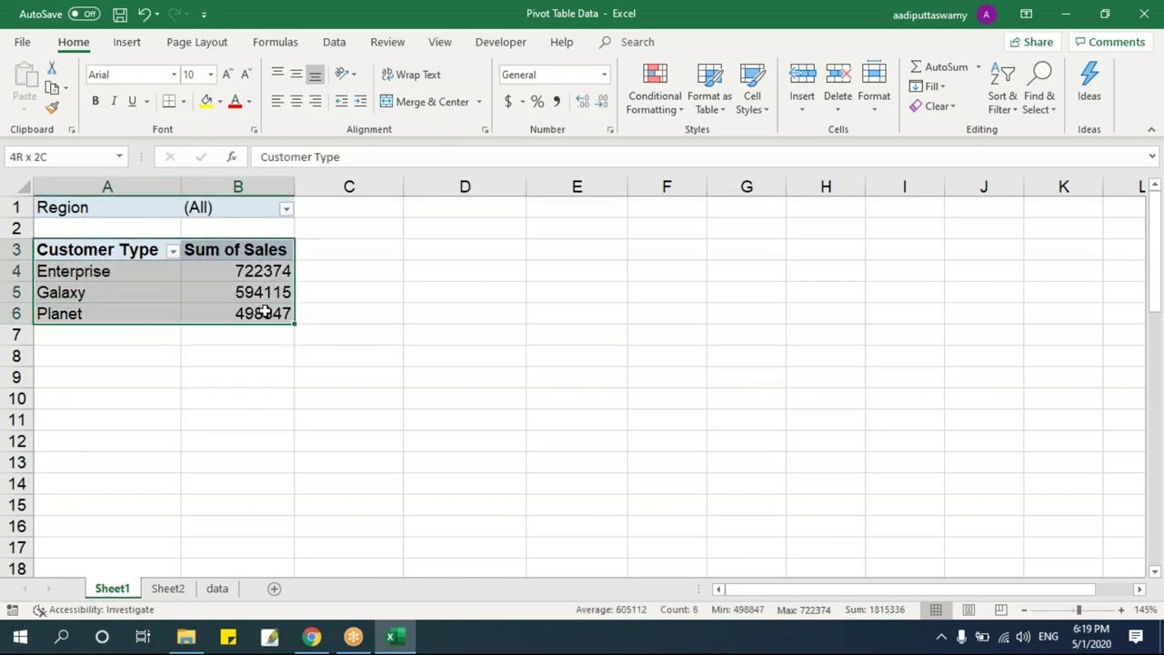
{"action": "left_click", "coordinate": [457, 296]}
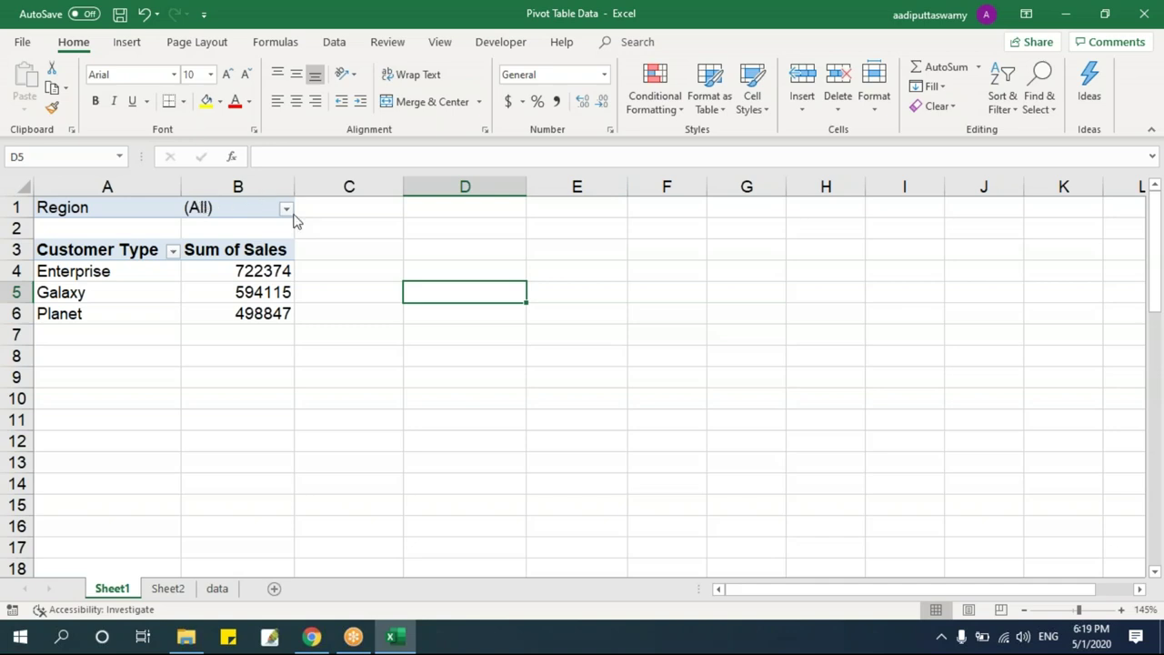
- Remove Region from the report filters to compare the table without it, and add it back as a filter
{"action": "left_click_drag", "start_coordinate": [96, 255], "coordinate": [272, 316]}
{"action": "left_click_drag", "start_coordinate": [940, 473], "coordinate": [296, 388]}
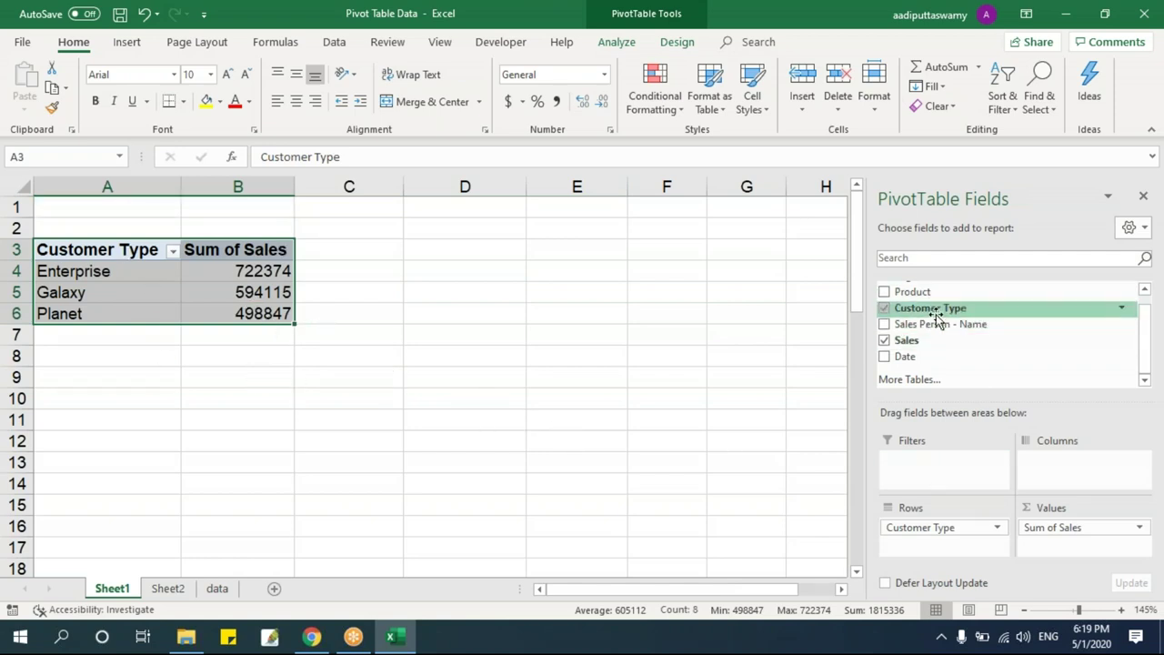
{"action": "scroll", "coordinate": [920, 289], "scroll_direction": "up", "scroll_amount": 1}
{"action": "left_click_drag", "start_coordinate": [918, 288], "coordinate": [936, 474]}
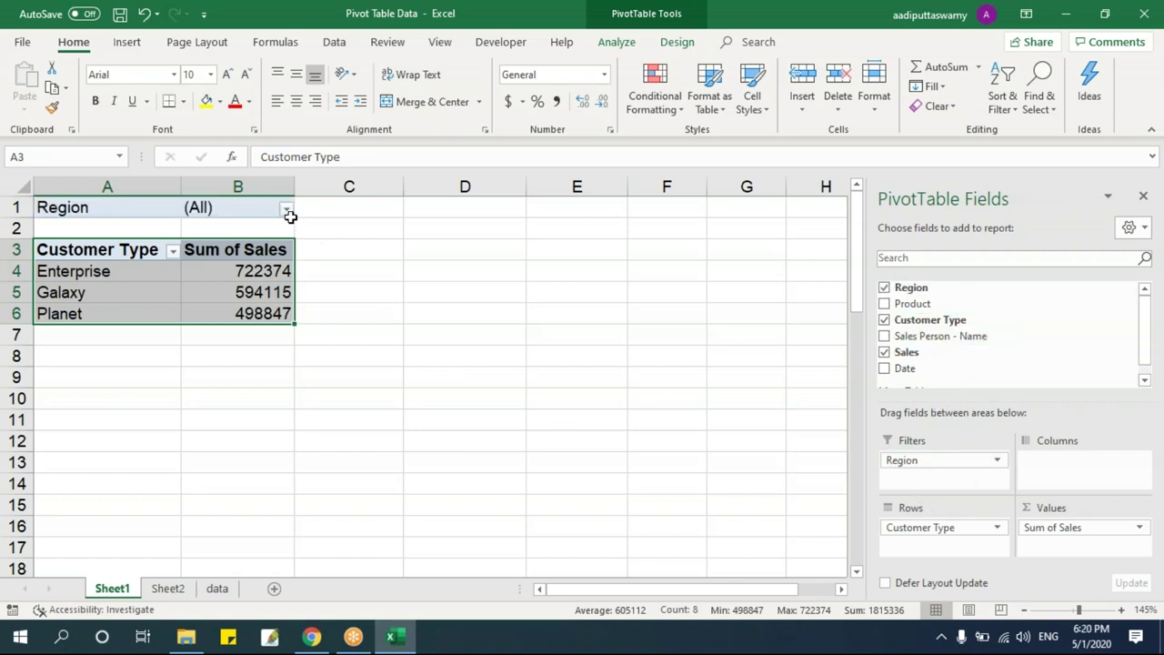
- Filter the pivot table to the East region and review Sum of Sales by Customer Type
{"action": "left_click", "coordinate": [286, 208]}
{"action": "left_click", "coordinate": [123, 263]}
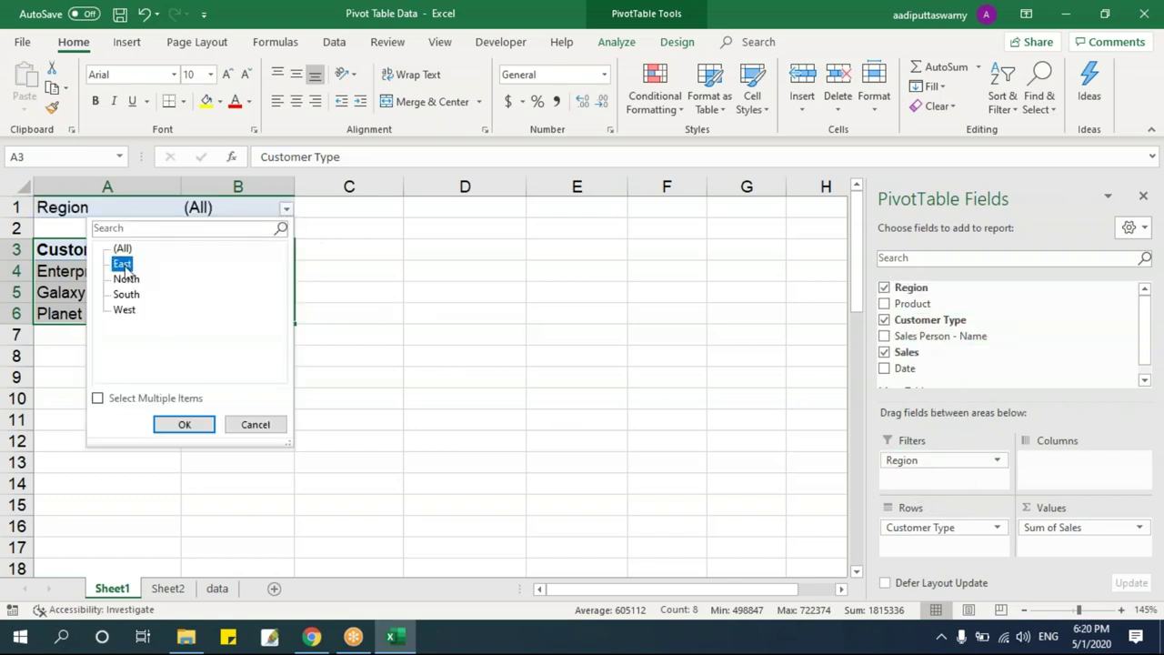
{"action": "left_click", "coordinate": [195, 423]}
{"action": "left_click_drag", "start_coordinate": [120, 254], "coordinate": [263, 300]}
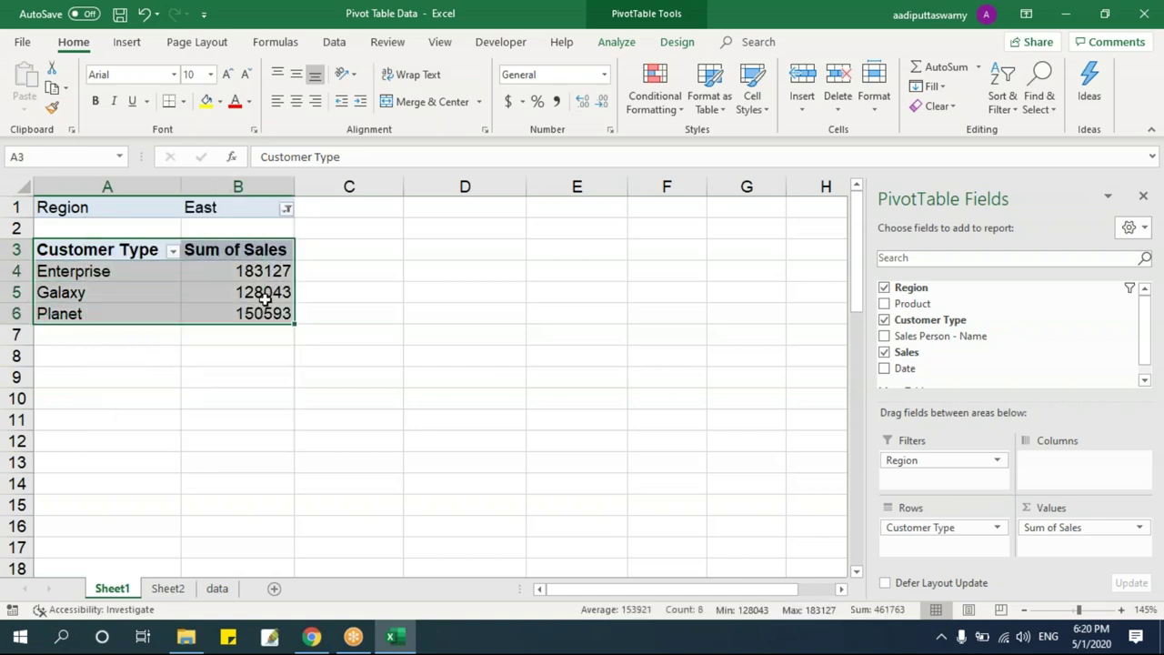
- Change the Region report filter to South
{"action": "left_click", "coordinate": [286, 209]}
{"action": "left_click", "coordinate": [126, 293]}
{"action": "left_click", "coordinate": [186, 423]}
- Set the Region report filter to West and review the customer types with their sales
{"action": "left_click", "coordinate": [286, 209]}
{"action": "left_click", "coordinate": [127, 310]}
{"action": "left_click", "coordinate": [185, 423]}
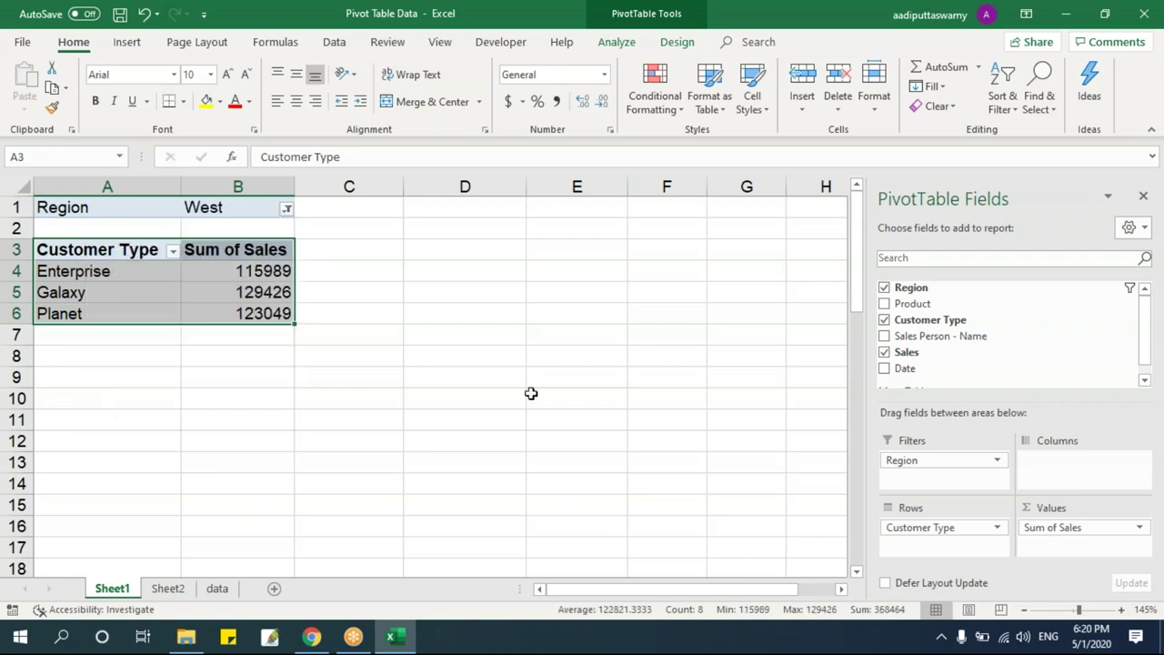
{"action": "left_click", "coordinate": [532, 400]}
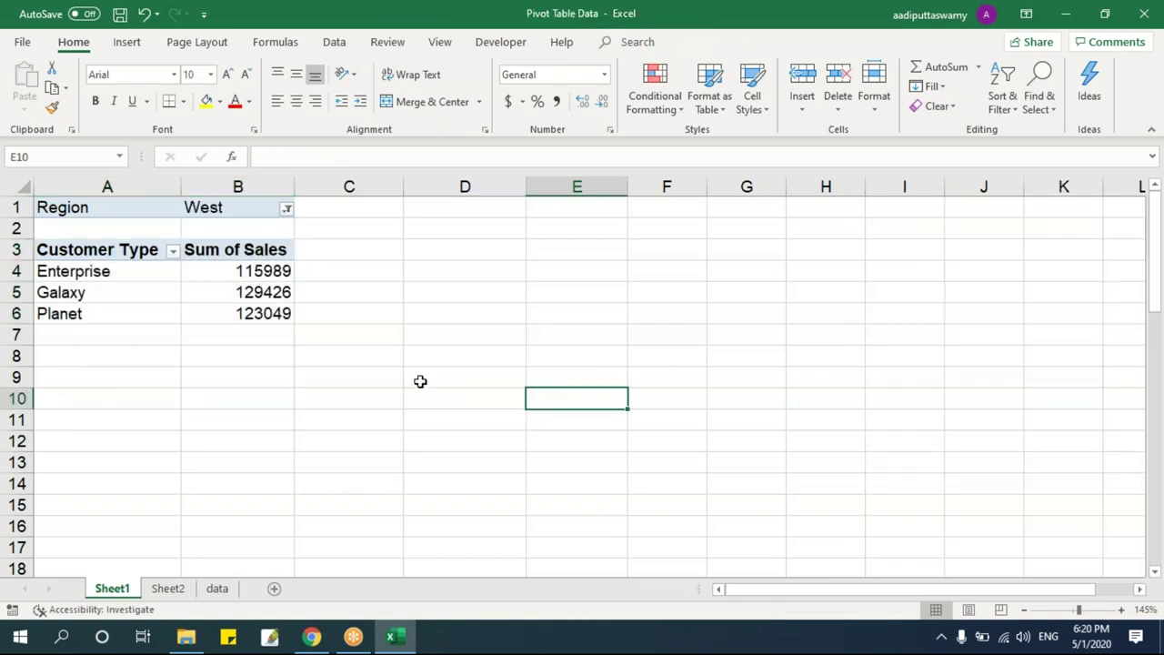
{"action": "left_click", "coordinate": [219, 208]}
{"action": "left_click_drag", "start_coordinate": [95, 253], "coordinate": [243, 316]}
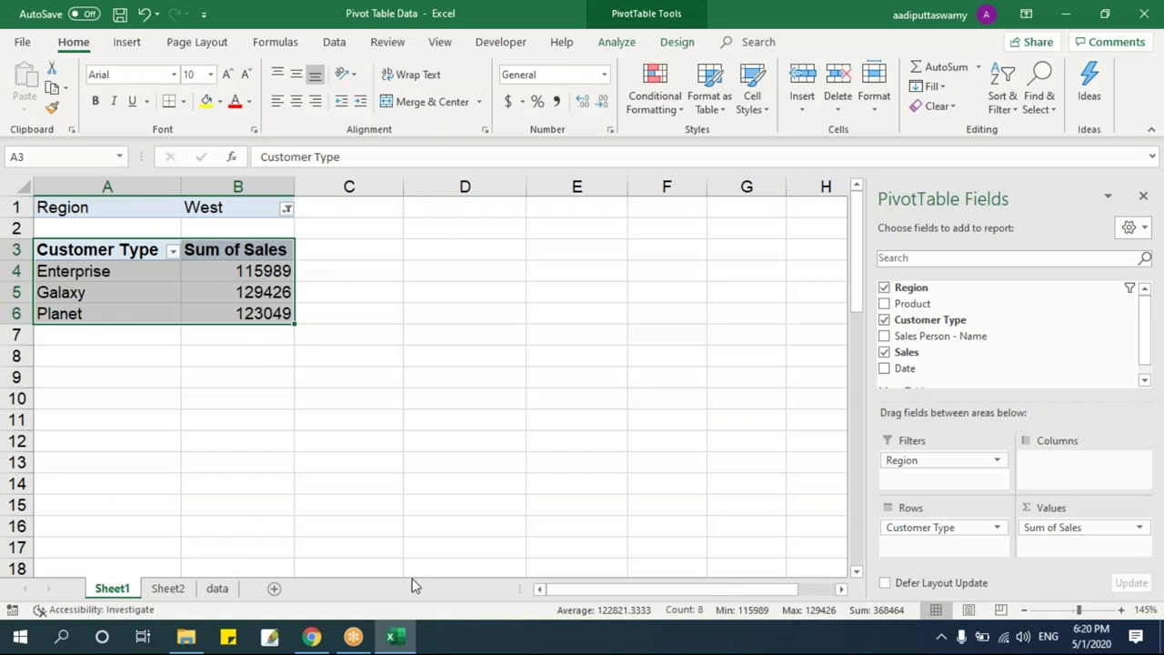
- Add Product as a column field to break down Sum of Sales by customer type and product
{"action": "left_click_drag", "start_coordinate": [936, 303], "coordinate": [1086, 471]}
{"action": "left_click", "coordinate": [325, 395]}
{"action": "left_click", "coordinate": [268, 313]}
- Reset the Region report filter to (All) and look across the products' sales for Galaxy
{"action": "left_click", "coordinate": [263, 209]}
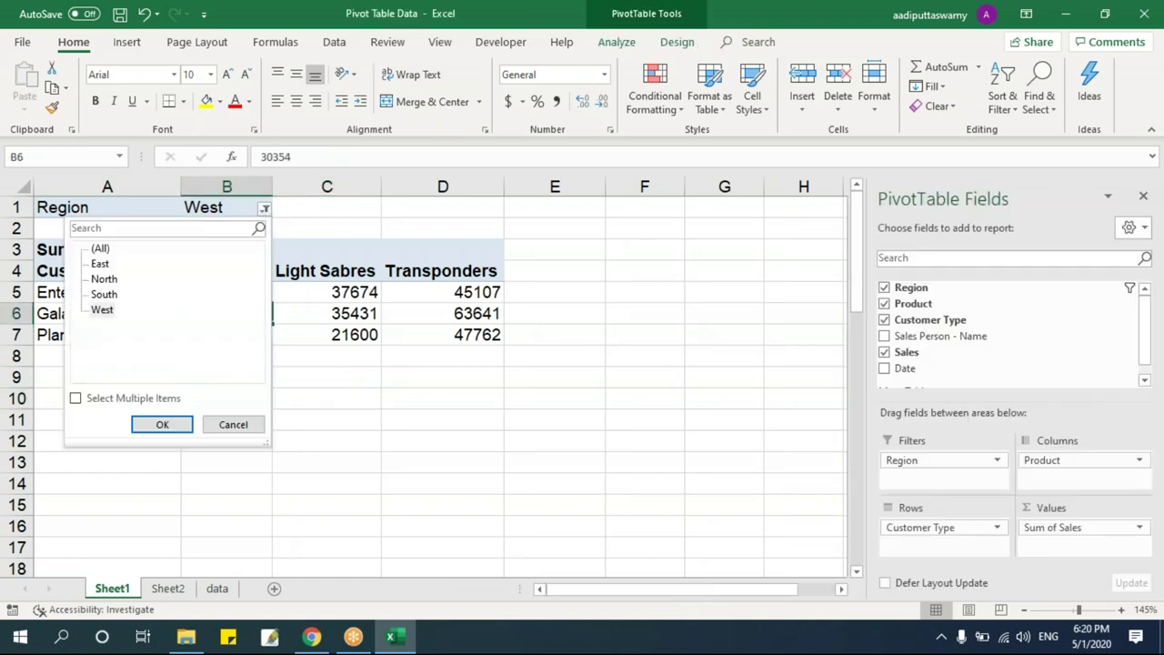
{"action": "left_click", "coordinate": [100, 250]}
{"action": "left_click", "coordinate": [162, 426]}
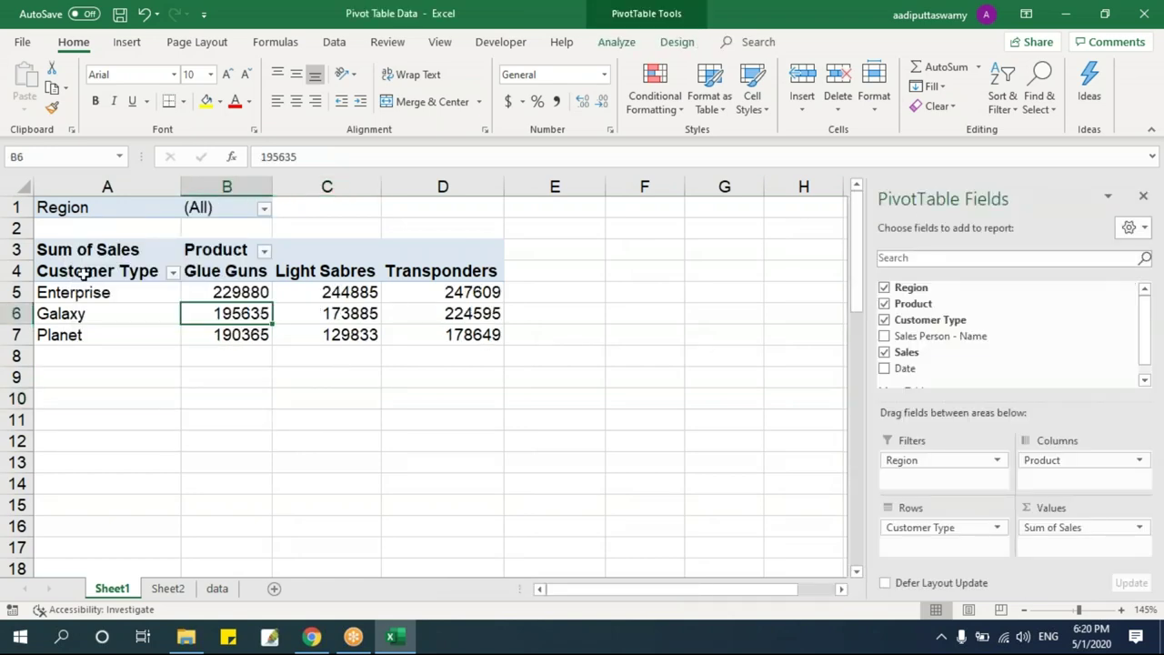
{"action": "key", "text": "Right"}
{"action": "key", "text": "Right"}
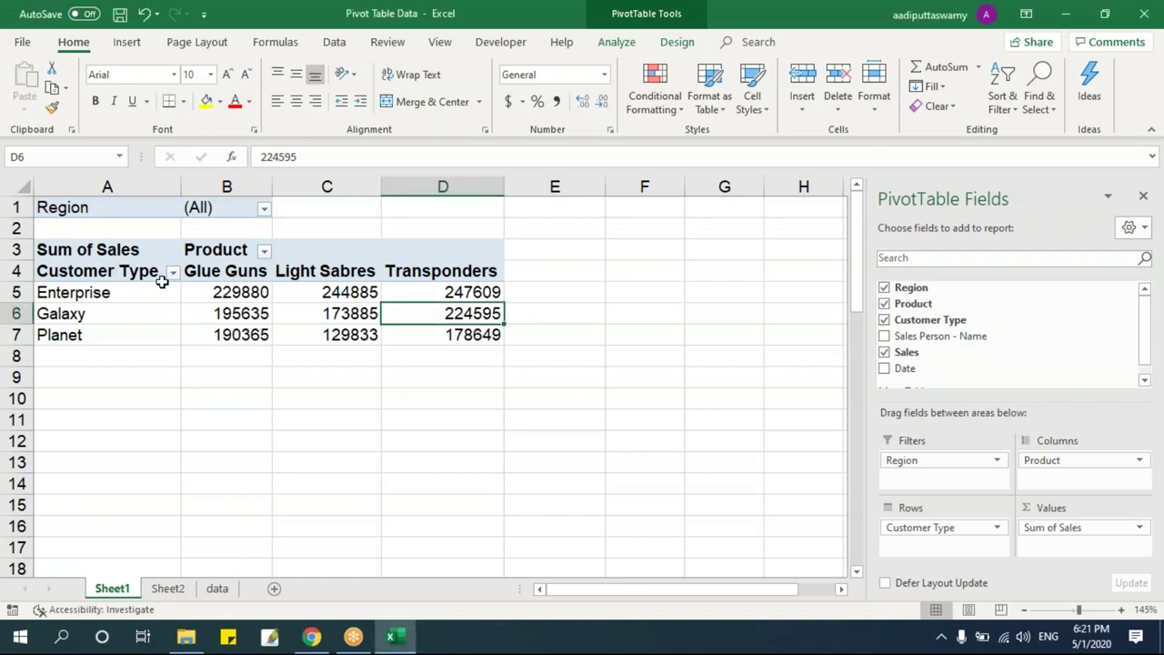
- Filter the pivot table to the East region, and switch the Region report filter to North
{"action": "left_click", "coordinate": [264, 208]}
{"action": "left_click", "coordinate": [104, 266]}
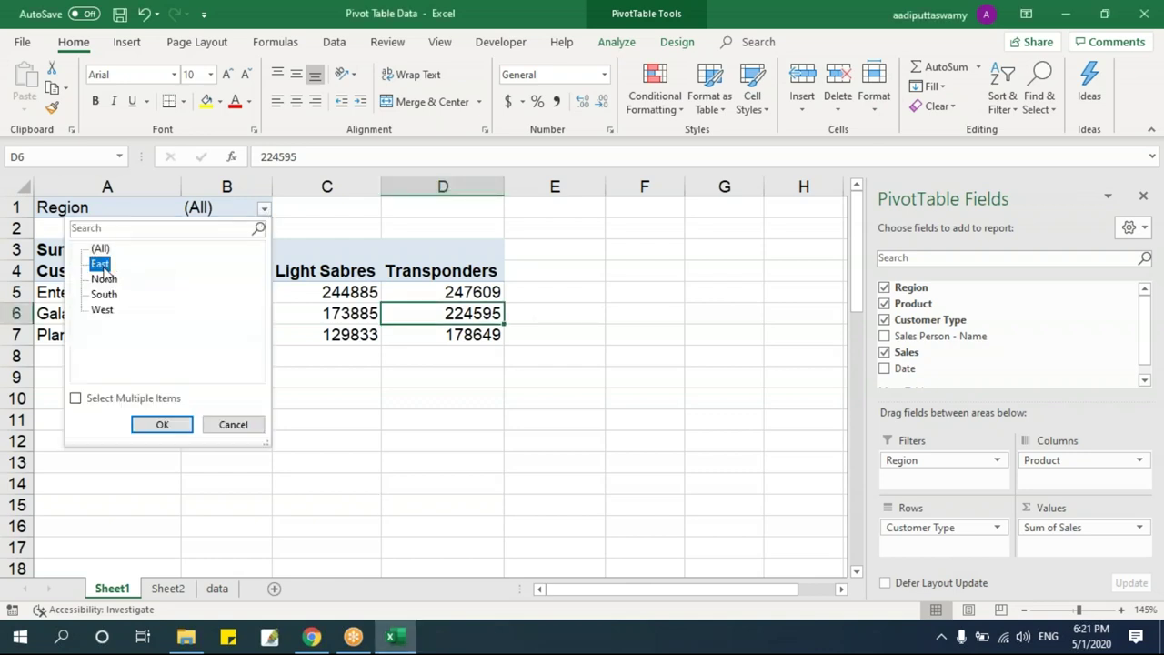
{"action": "left_click", "coordinate": [162, 425]}
{"action": "left_click", "coordinate": [263, 209]}
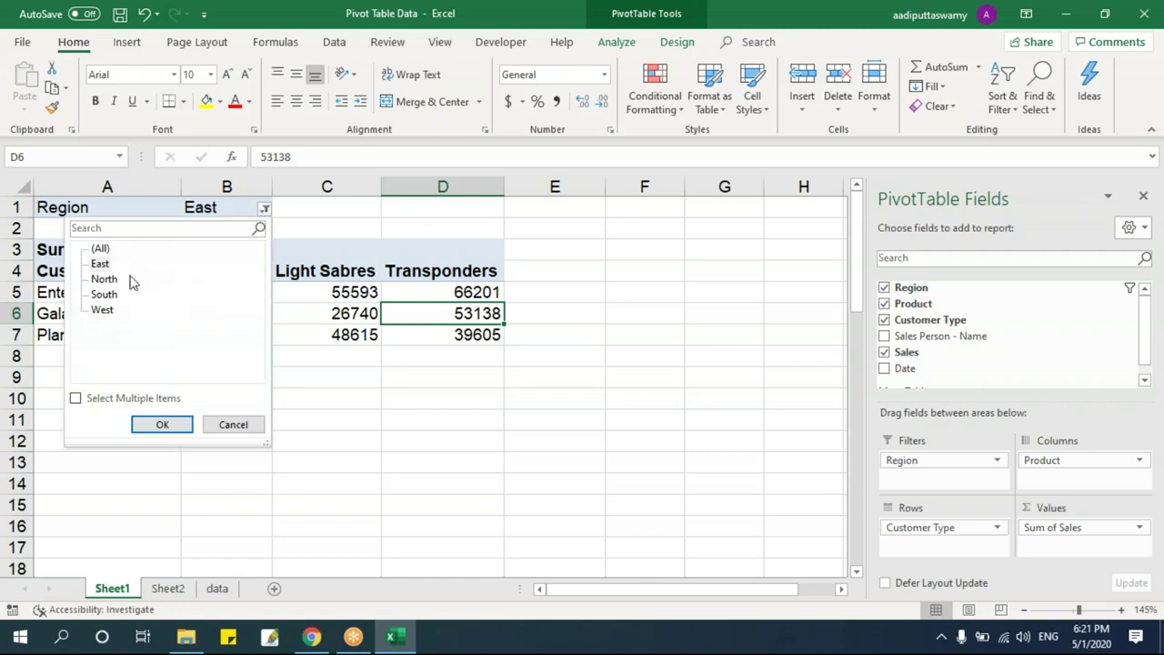
{"action": "left_click", "coordinate": [170, 425]}
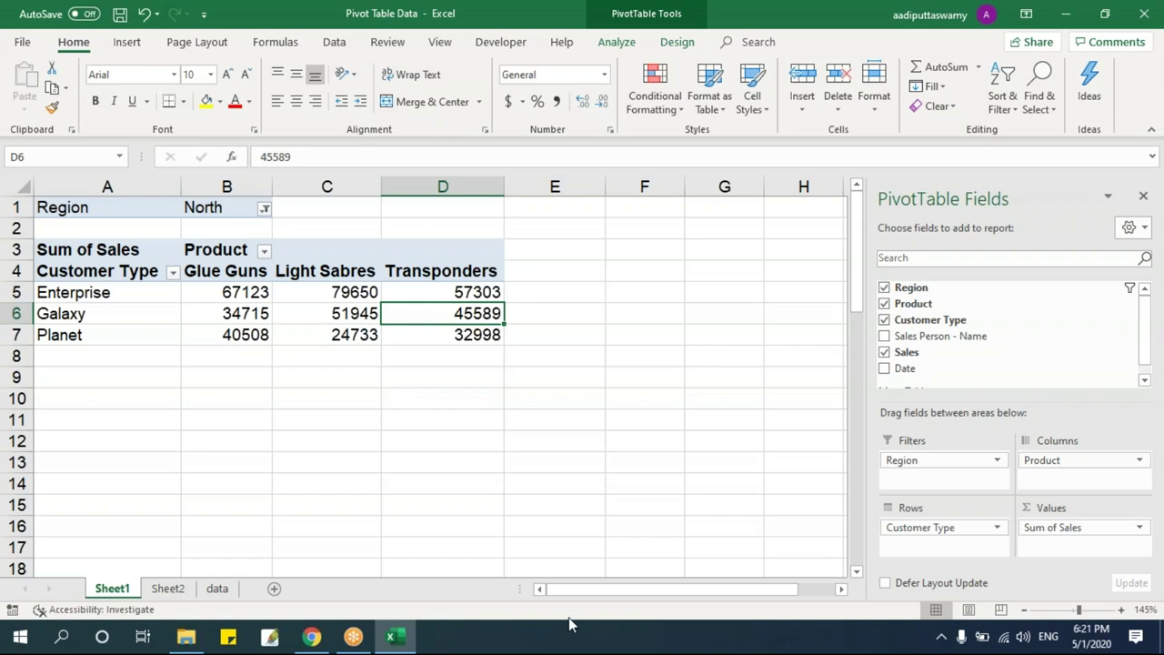
- Set the Region report filter back to East and return it to North to compare the two regions
{"action": "left_click", "coordinate": [265, 208]}
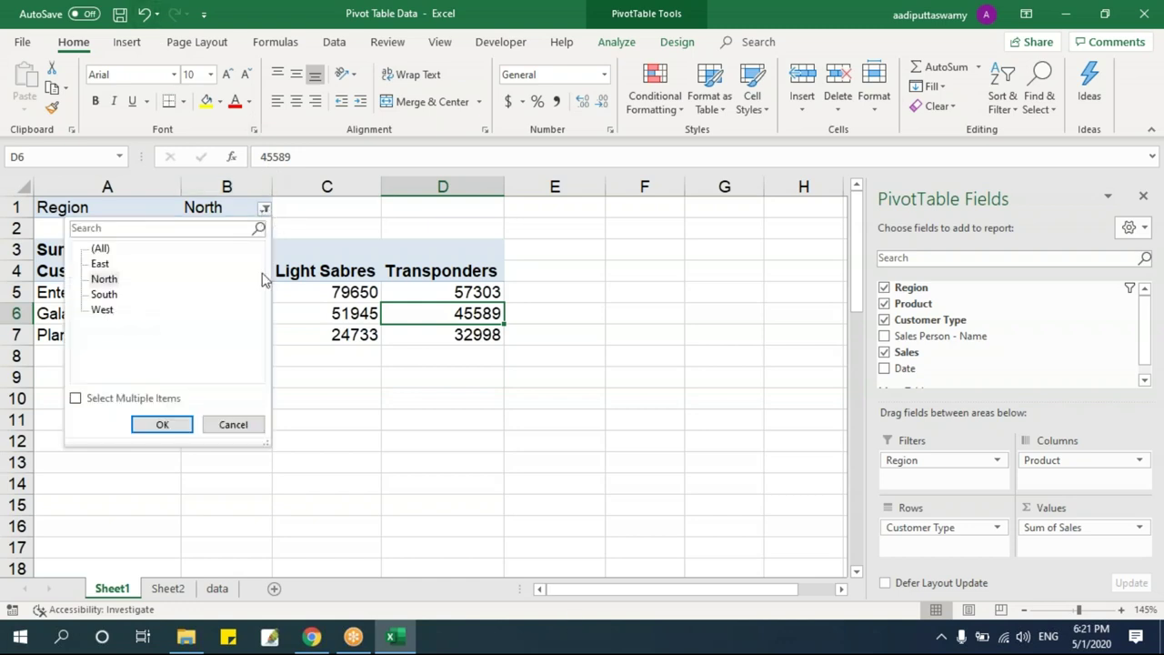
{"action": "left_click", "coordinate": [107, 279]}
{"action": "key", "text": "Up"}
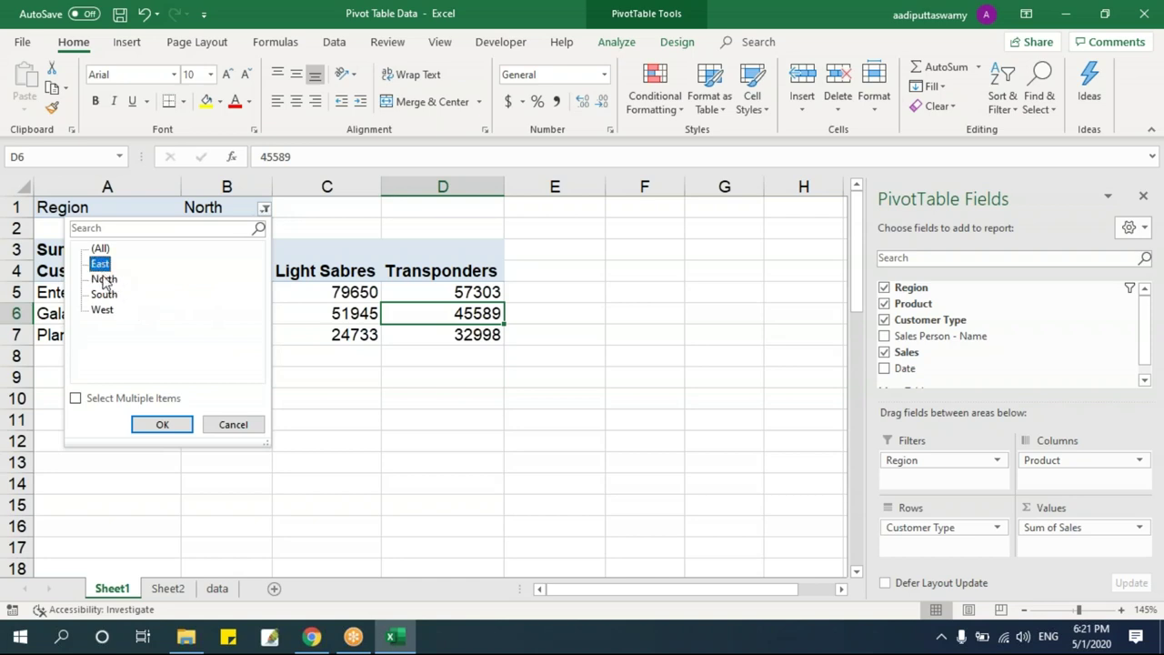
{"action": "left_click", "coordinate": [173, 428]}
{"action": "left_click", "coordinate": [265, 208]}
{"action": "left_click", "coordinate": [116, 279]}
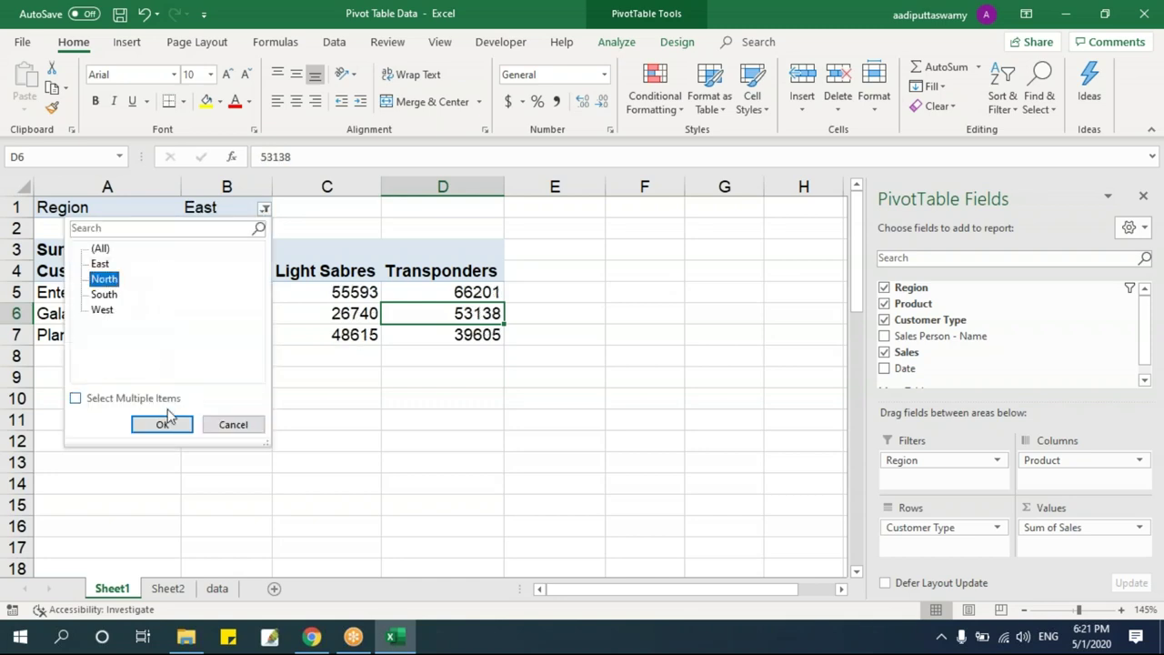
{"action": "left_click", "coordinate": [166, 425]}
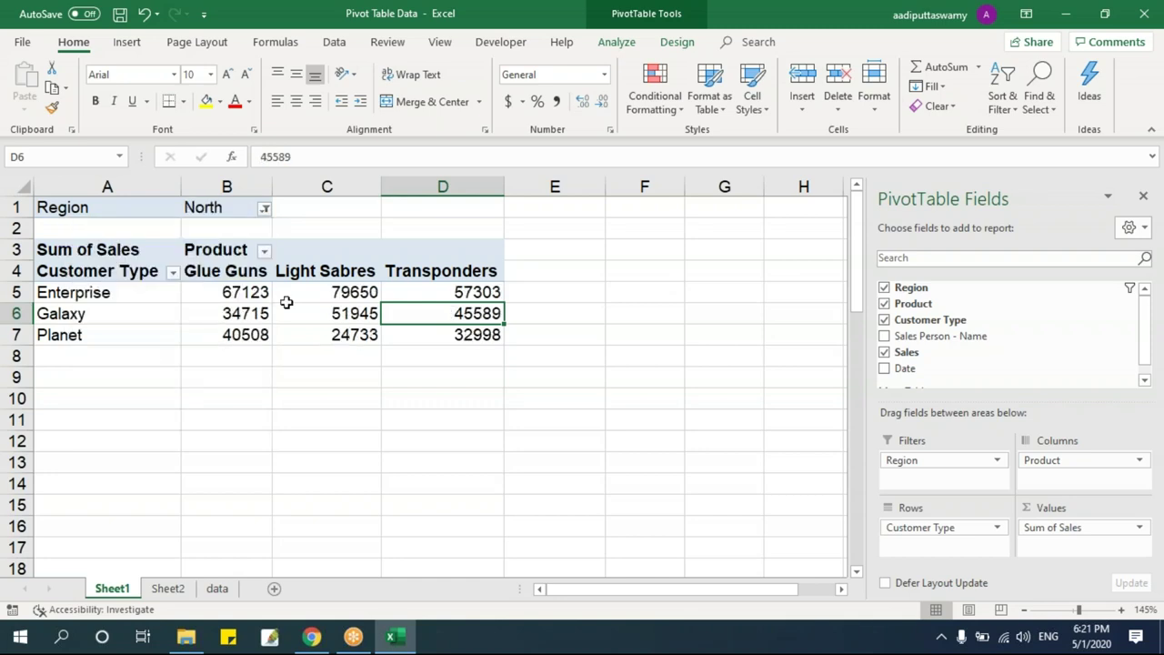
- Allow multiple selections in the Region report filter and include East together with North
{"action": "left_click", "coordinate": [265, 208]}
{"action": "left_click", "coordinate": [107, 278]}
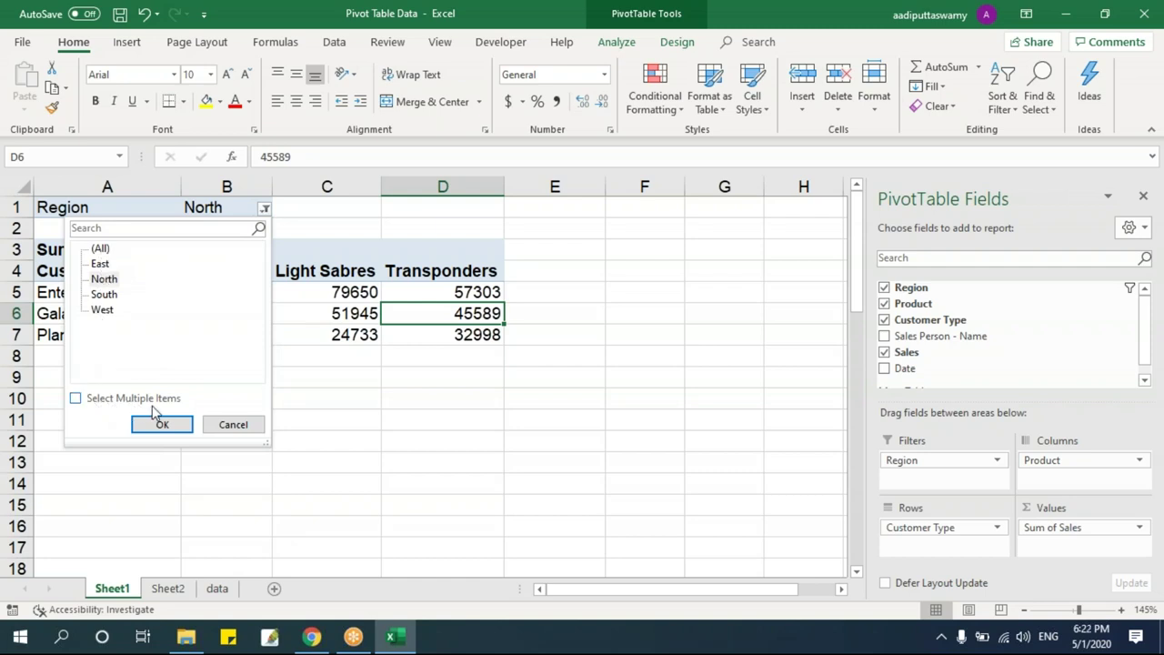
{"action": "left_click", "coordinate": [76, 400]}
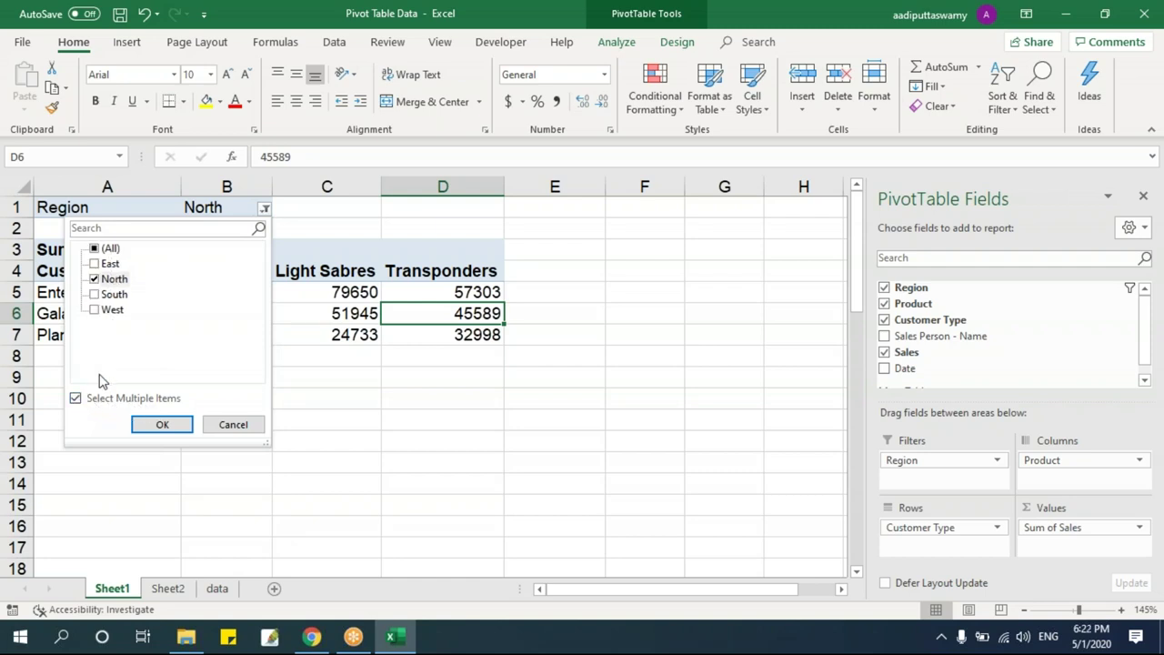
{"action": "left_click", "coordinate": [95, 264]}
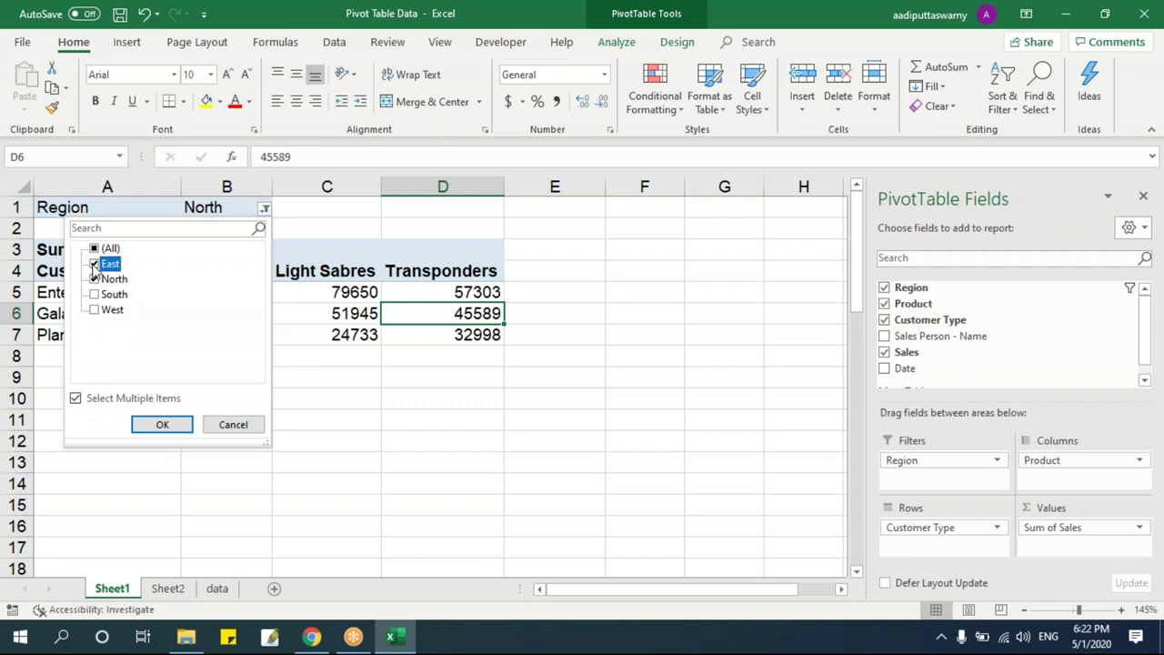
{"action": "left_click", "coordinate": [162, 424]}
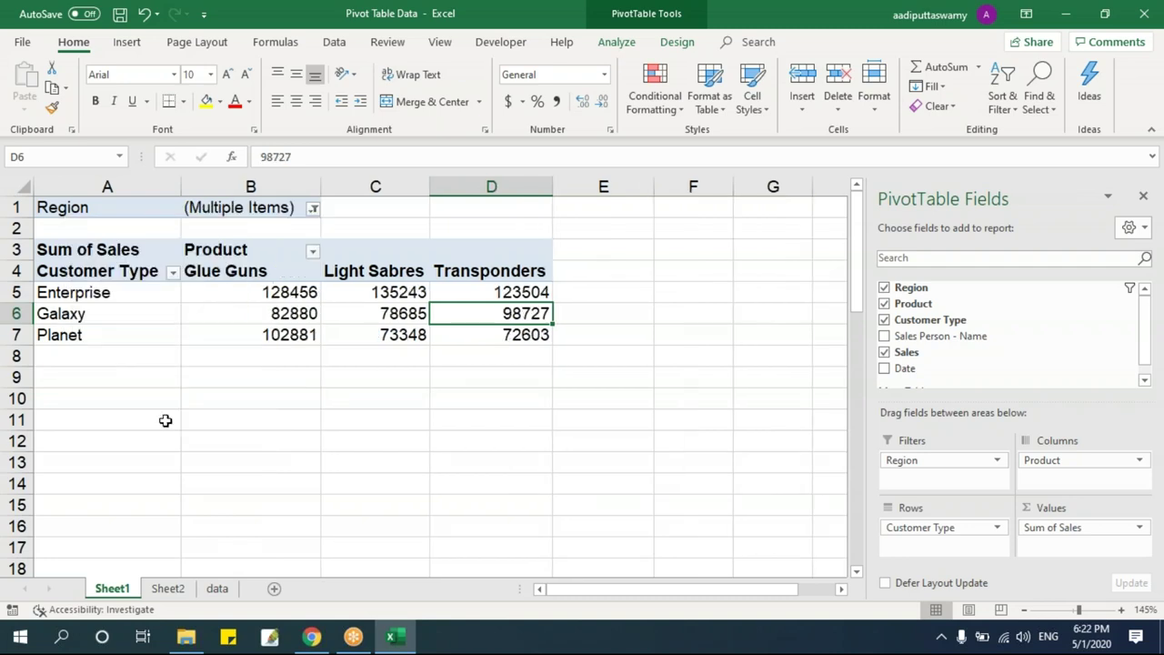
- Examine the combined product sales by customer type and the Region filter cell
{"action": "left_click", "coordinate": [262, 434]}
{"action": "left_click_drag", "start_coordinate": [116, 281], "coordinate": [494, 346]}
{"action": "left_click", "coordinate": [333, 484]}
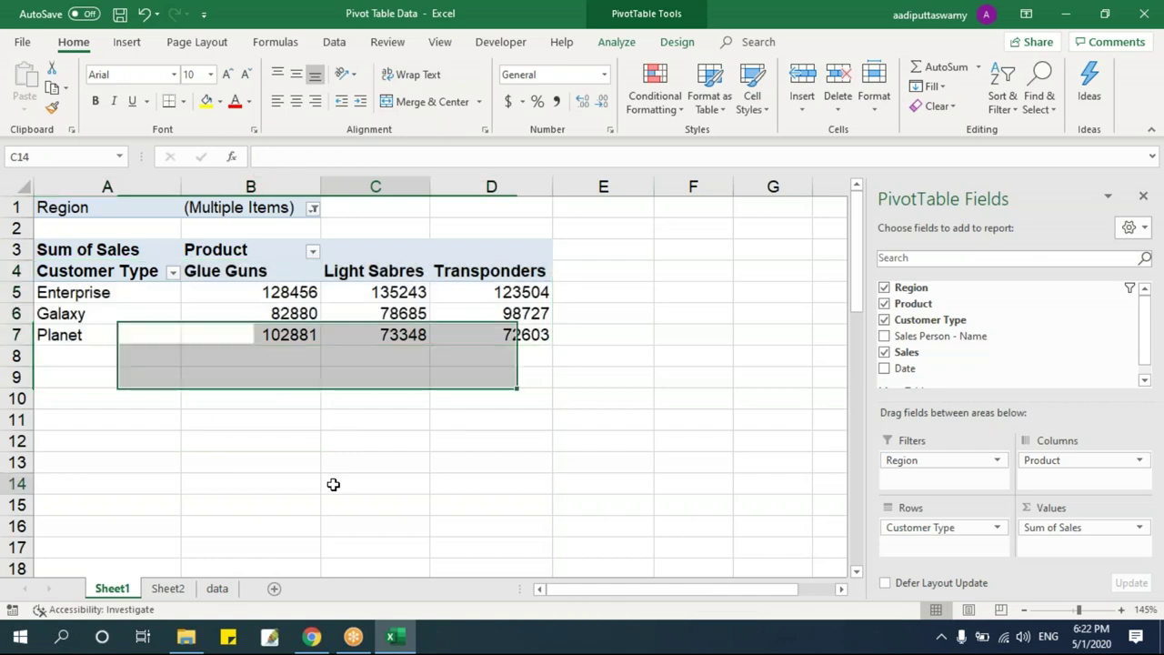
{"action": "left_click", "coordinate": [269, 291]}
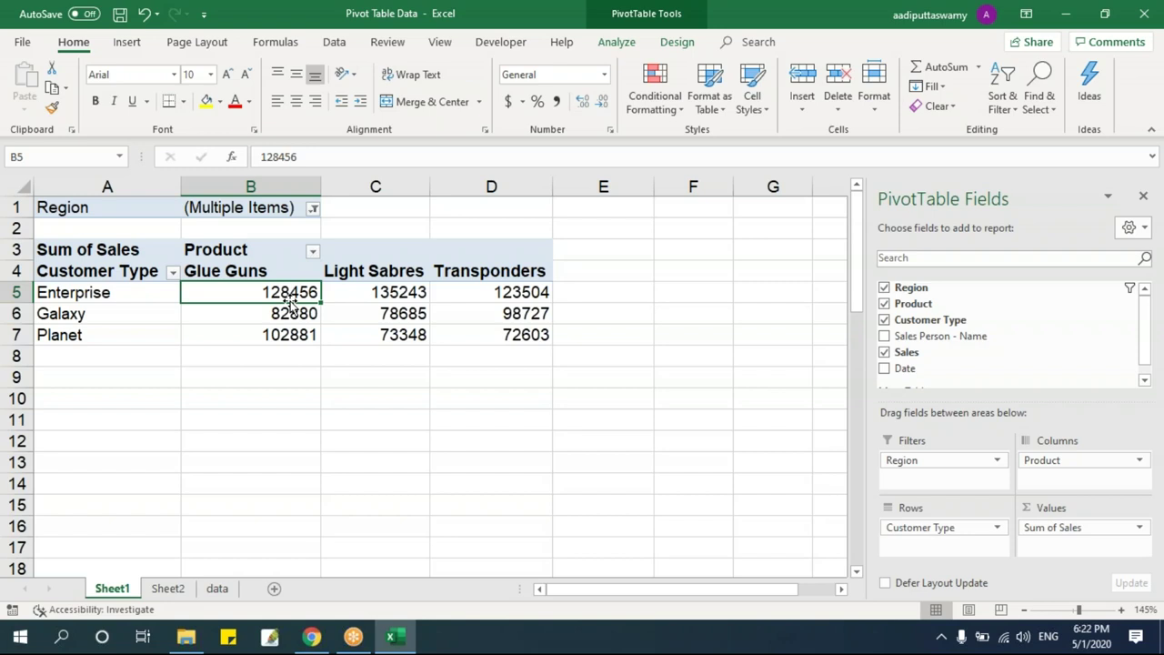
{"action": "left_click", "coordinate": [207, 208]}
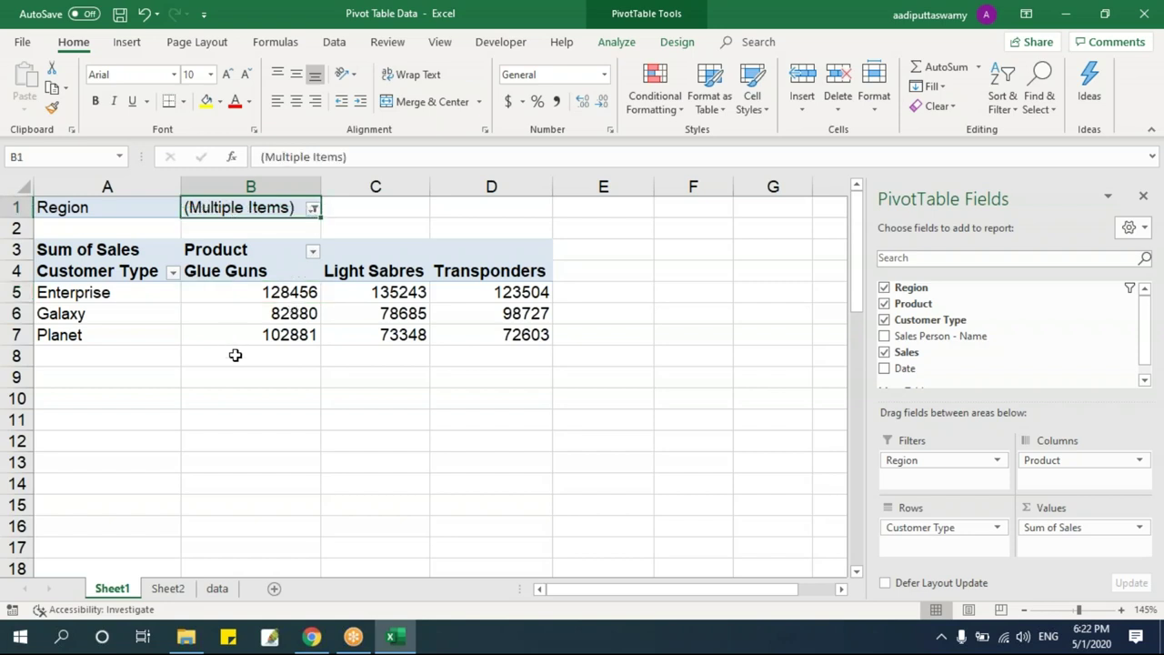
- Reset the Region filter to include all regions and remove Product from the pivot table's columns
{"action": "left_click", "coordinate": [312, 208]}
{"action": "left_click", "coordinate": [143, 250]}
{"action": "left_click", "coordinate": [210, 423]}
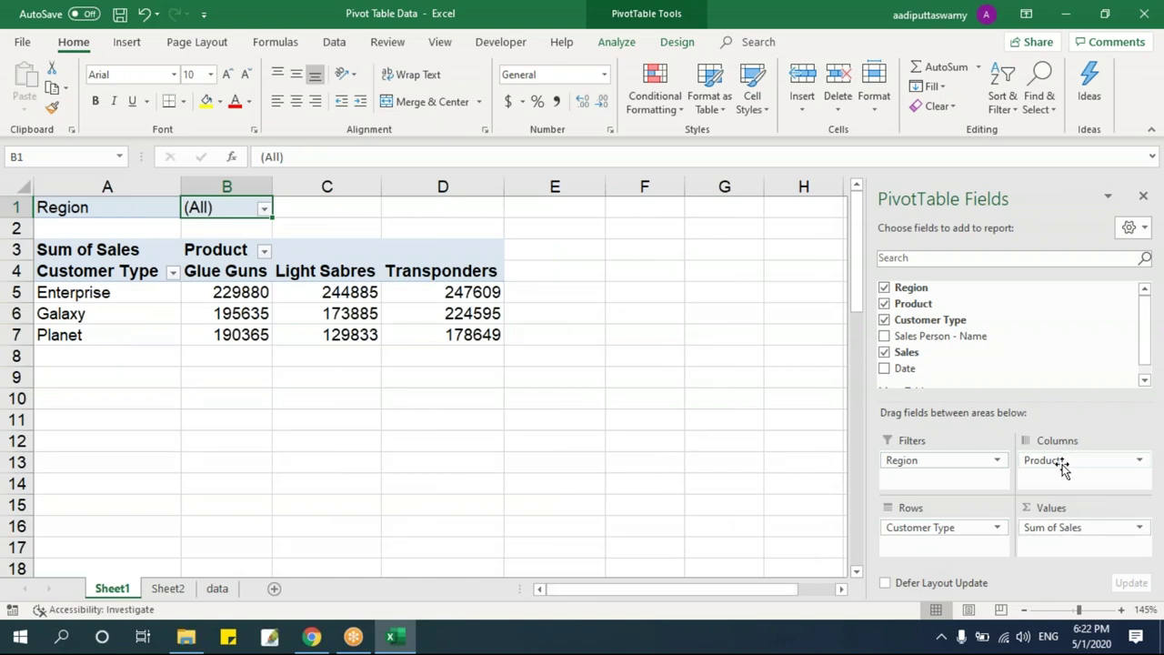
{"action": "left_click_drag", "start_coordinate": [1062, 464], "coordinate": [611, 497]}
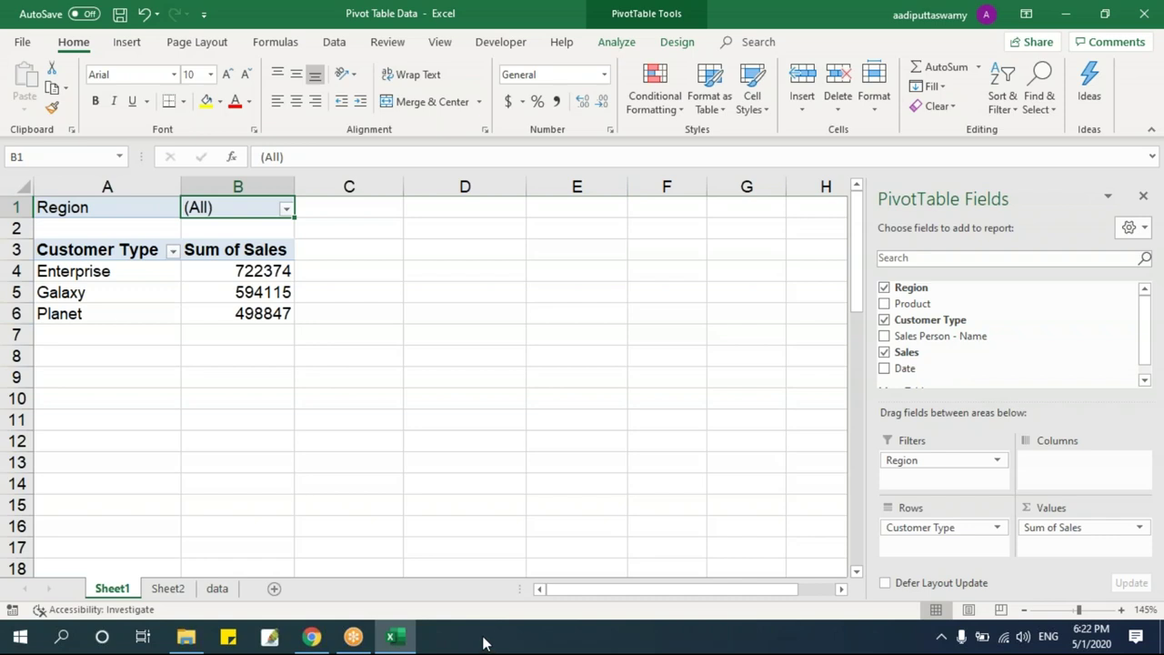
- Examine the first record and the Date column in the source records on the data sheet
{"action": "left_click", "coordinate": [217, 588]}
{"action": "left_click_drag", "start_coordinate": [608, 229], "coordinate": [63, 230]}
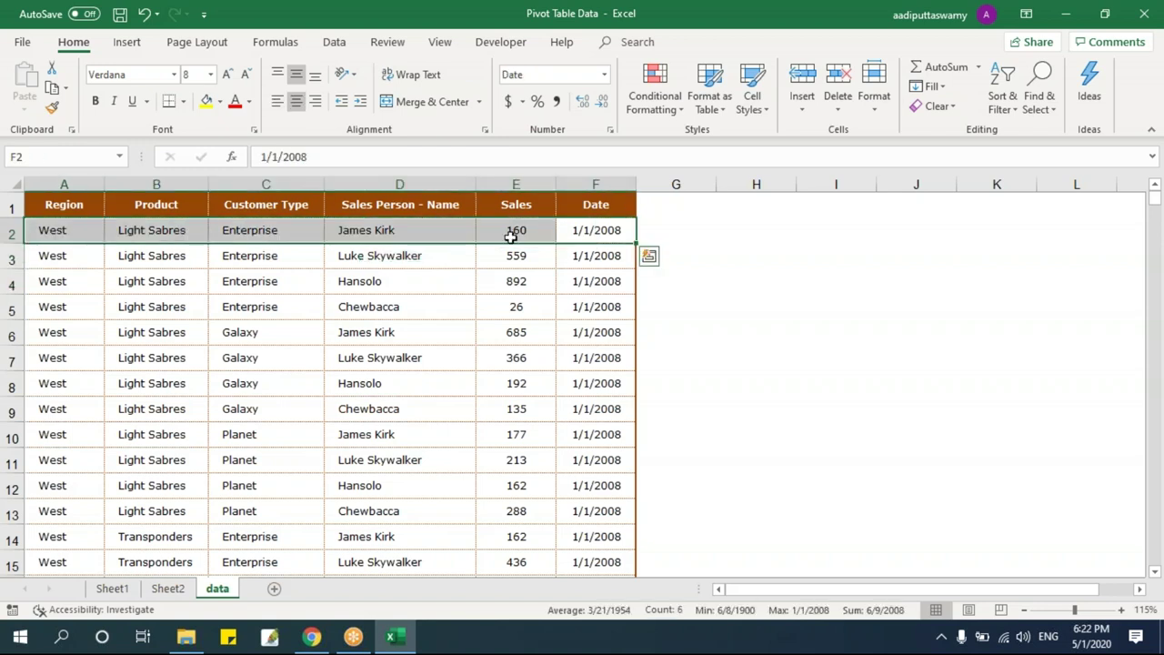
{"action": "left_click", "coordinate": [599, 282]}
{"action": "left_click_drag", "start_coordinate": [599, 230], "coordinate": [596, 492]}
{"action": "scroll", "coordinate": [595, 492], "scroll_direction": "down", "scroll_amount": 17}
{"action": "scroll", "coordinate": [597, 490], "scroll_direction": "up", "scroll_amount": 10}
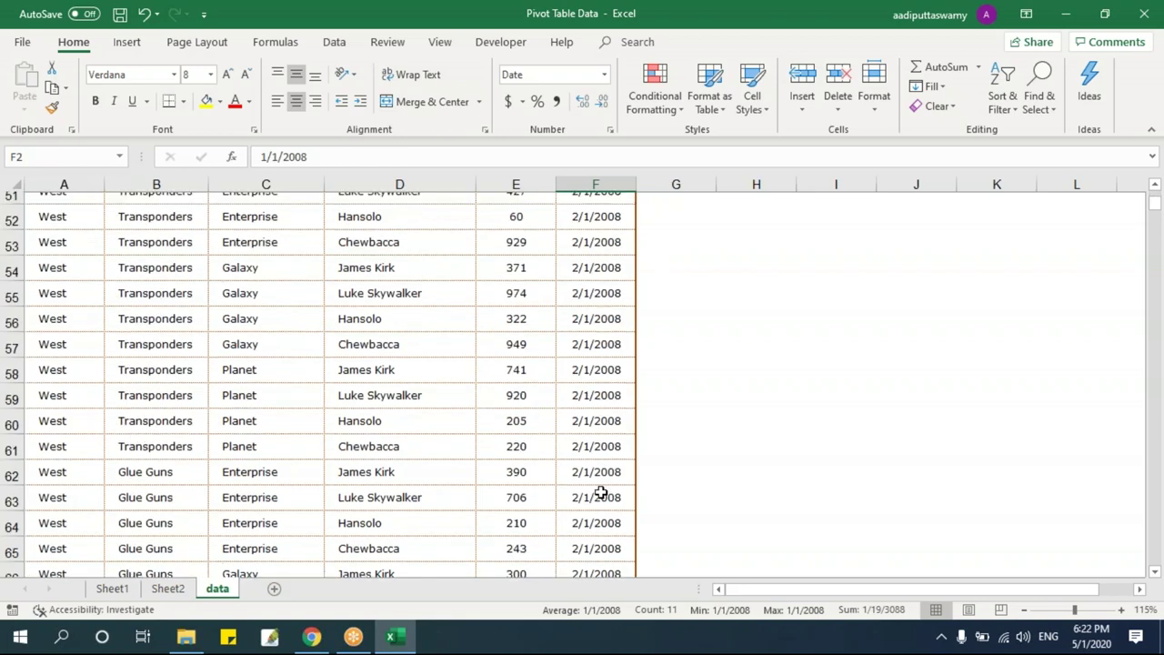
- Add the Date field to the columns of the pivot table on Sheet1 and check the 2008 and 2009 headings
{"action": "left_click", "coordinate": [113, 590]}
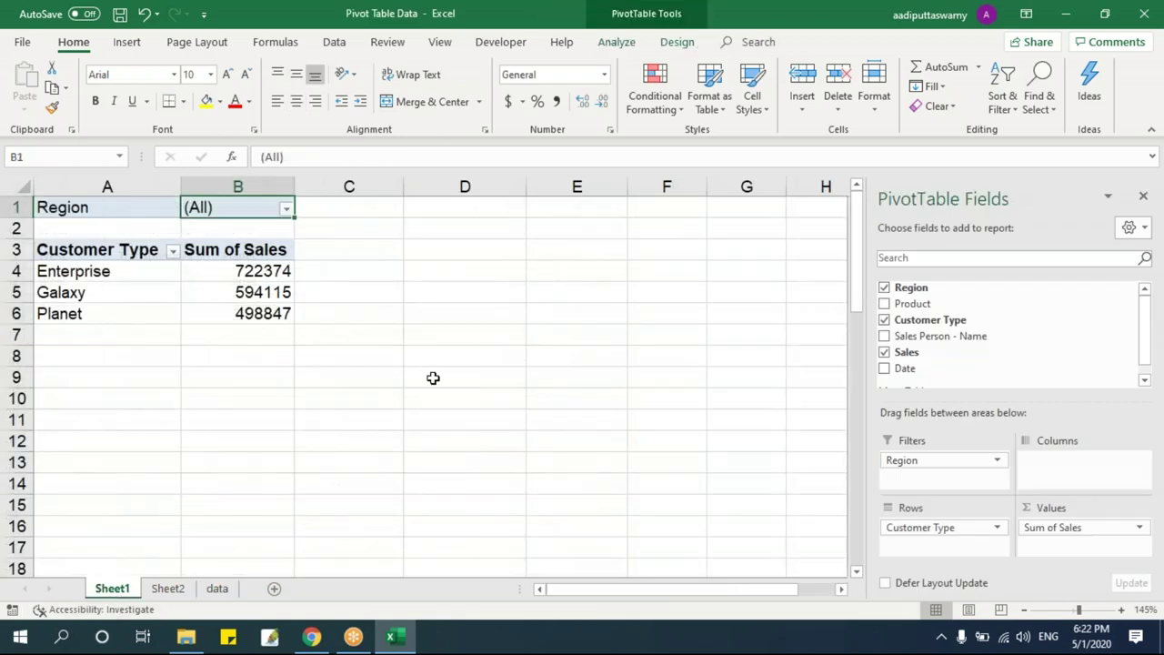
{"action": "left_click", "coordinate": [430, 386]}
{"action": "left_click", "coordinate": [239, 292]}
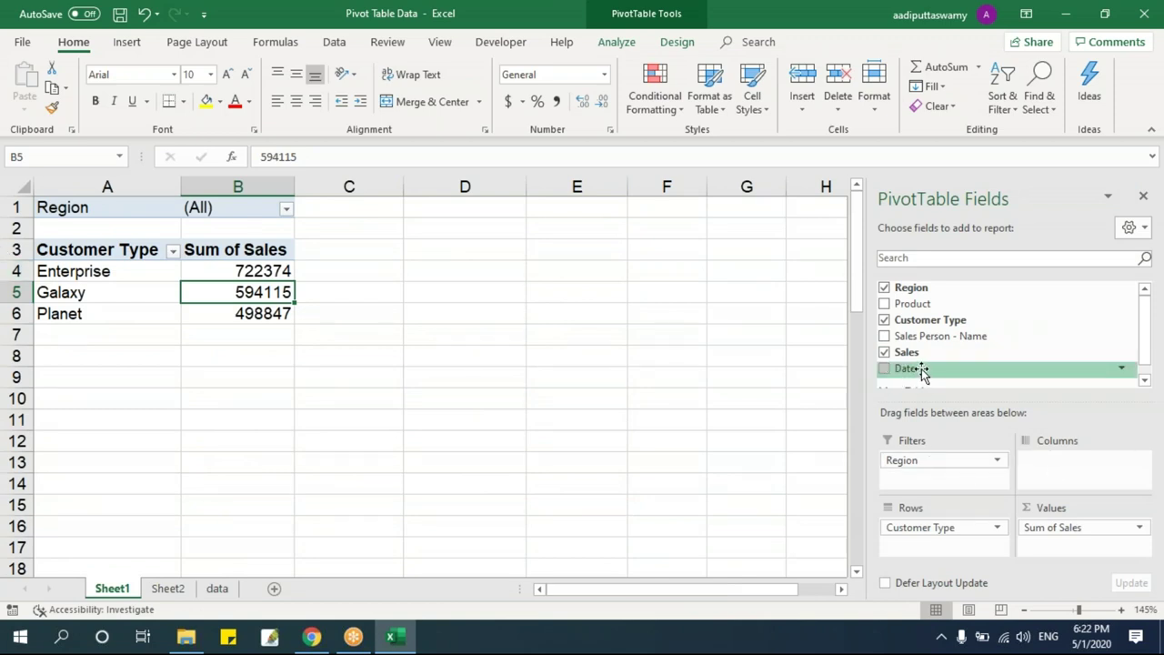
{"action": "left_click_drag", "start_coordinate": [921, 372], "coordinate": [1064, 466]}
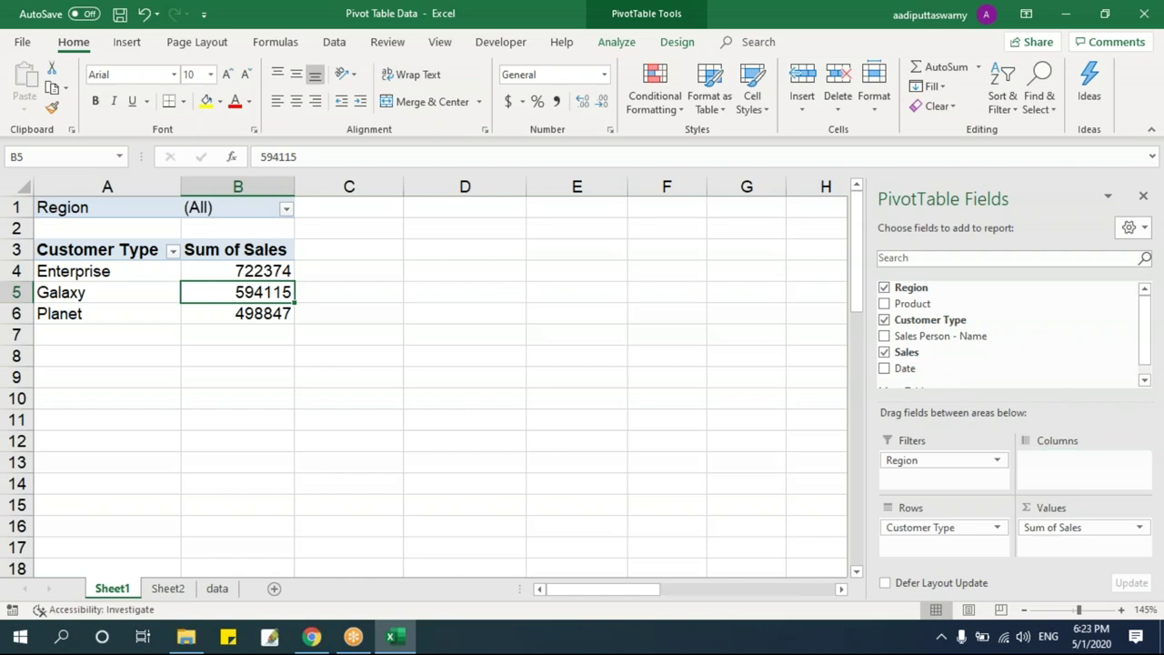
{"action": "left_click", "coordinate": [216, 273]}
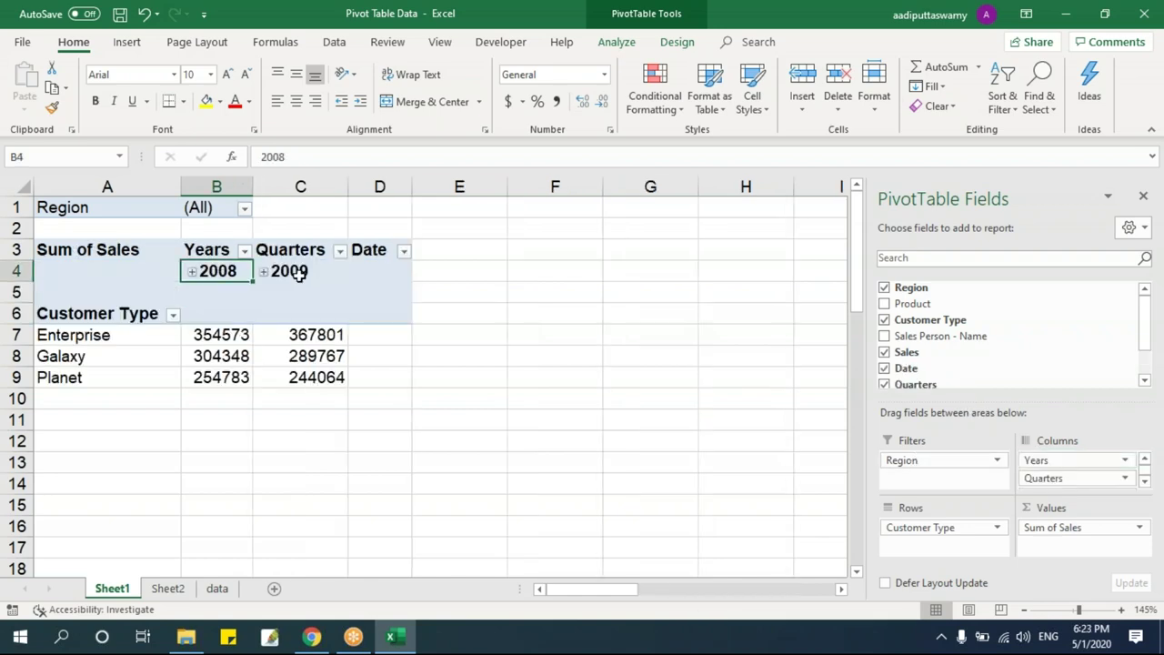
{"action": "left_click", "coordinate": [291, 271]}
{"action": "mouse_move", "coordinate": [229, 334]}
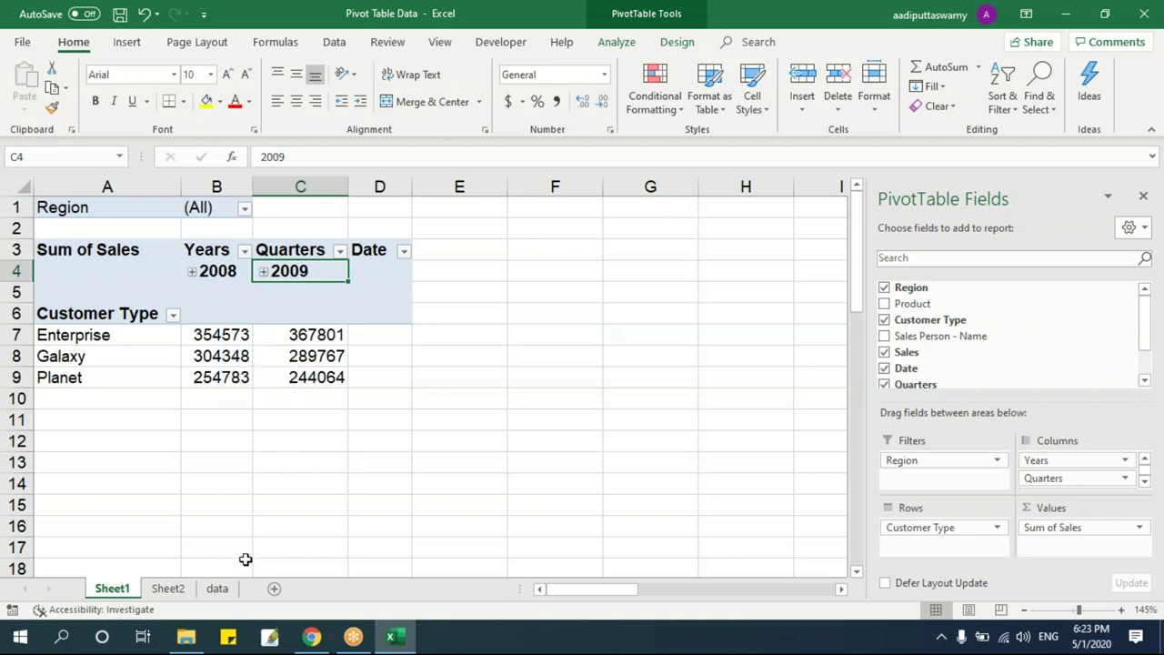
- Check the individual dates on the data sheet against the yearly grouping in the Sheet1 pivot table
{"action": "left_click", "coordinate": [216, 588]}
{"action": "scroll", "coordinate": [591, 257], "scroll_direction": "up", "scroll_amount": 4}
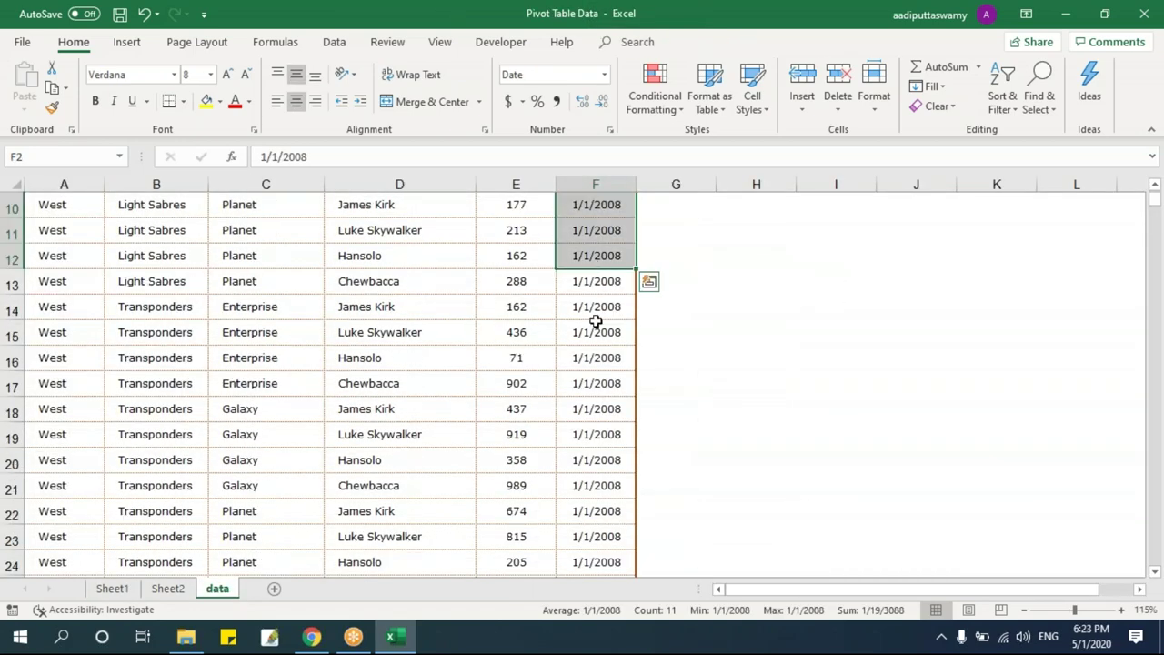
{"action": "scroll", "coordinate": [592, 299], "scroll_direction": "down", "scroll_amount": 13}
{"action": "left_click", "coordinate": [112, 588]}
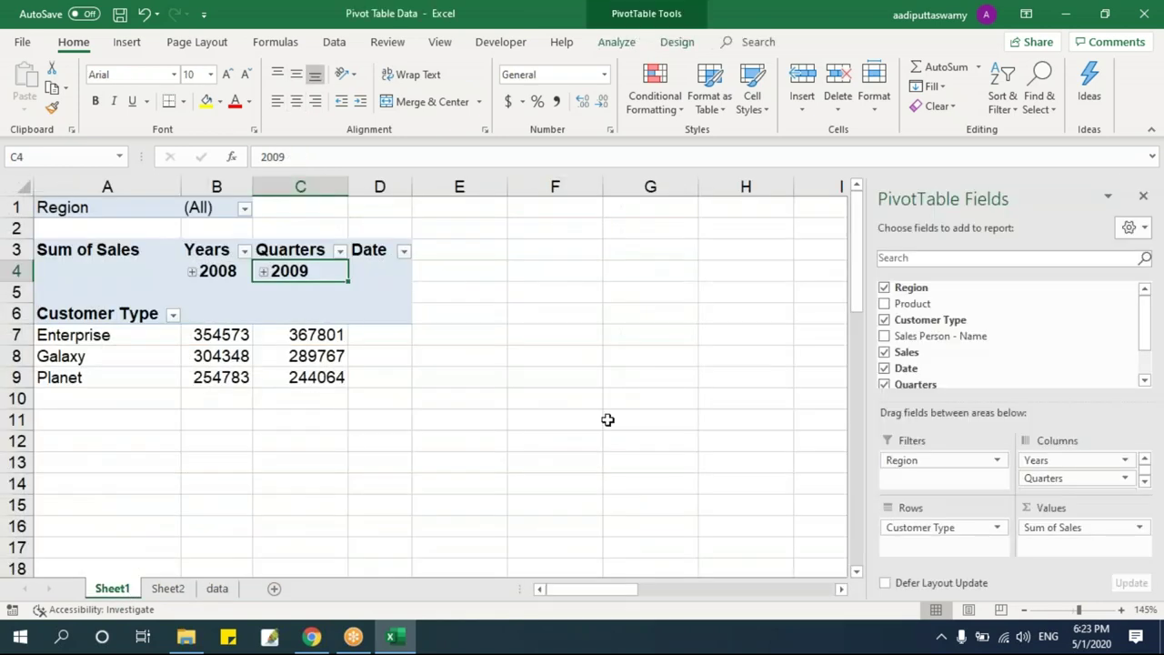
{"action": "left_click", "coordinate": [527, 447]}
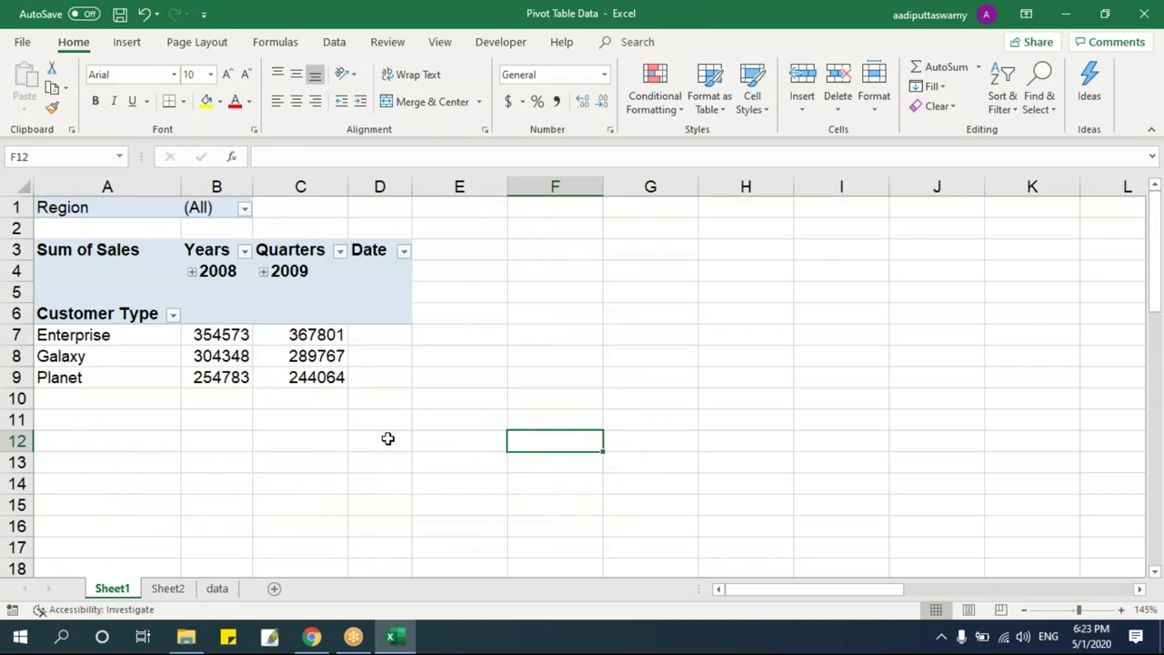
- Expand 2008 into quarters and Qtr1 into months, and review the January sales by customer type
{"action": "left_click", "coordinate": [192, 272]}
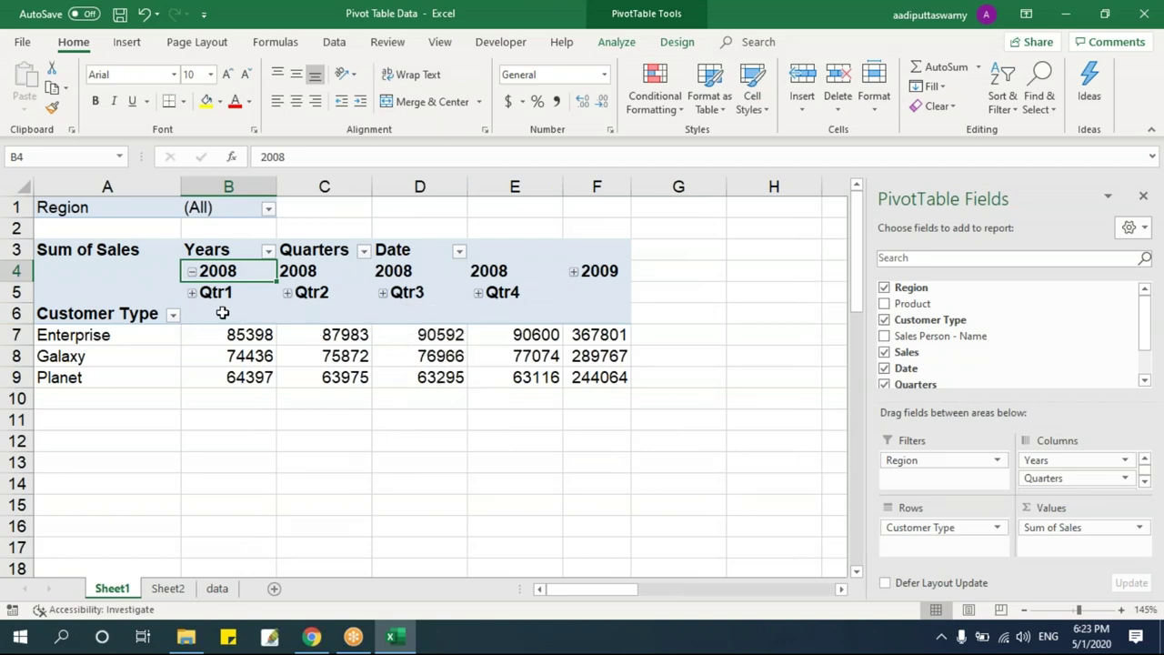
{"action": "left_click", "coordinate": [192, 293]}
{"action": "left_click_drag", "start_coordinate": [187, 313], "coordinate": [418, 314]}
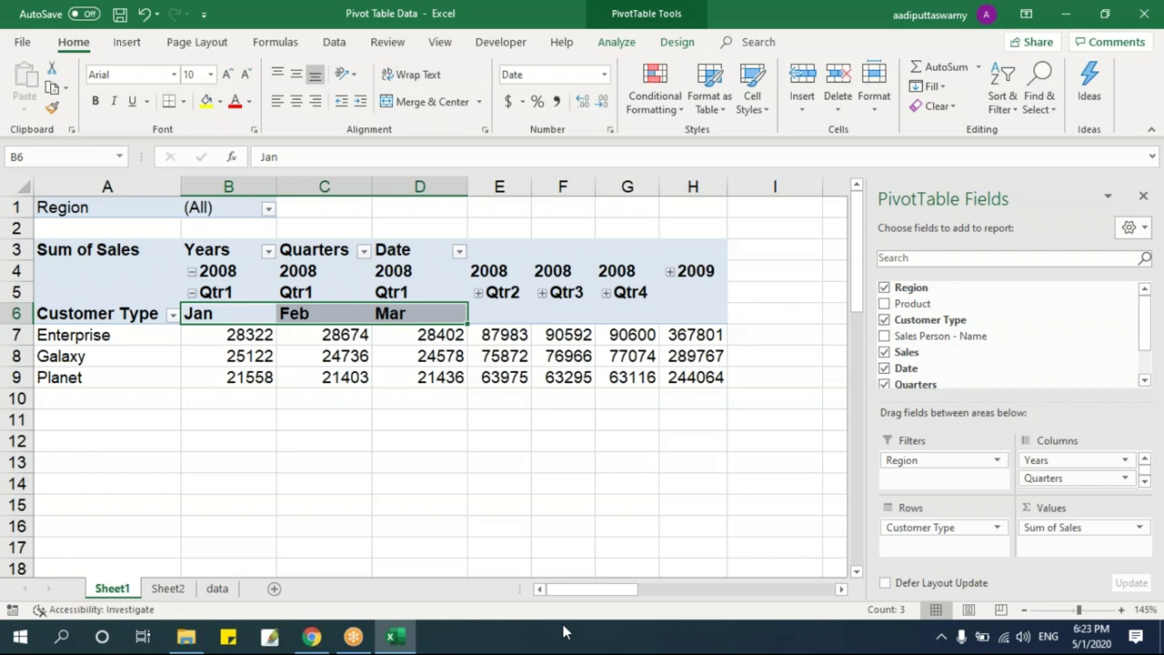
{"action": "left_click_drag", "start_coordinate": [228, 314], "coordinate": [244, 375]}
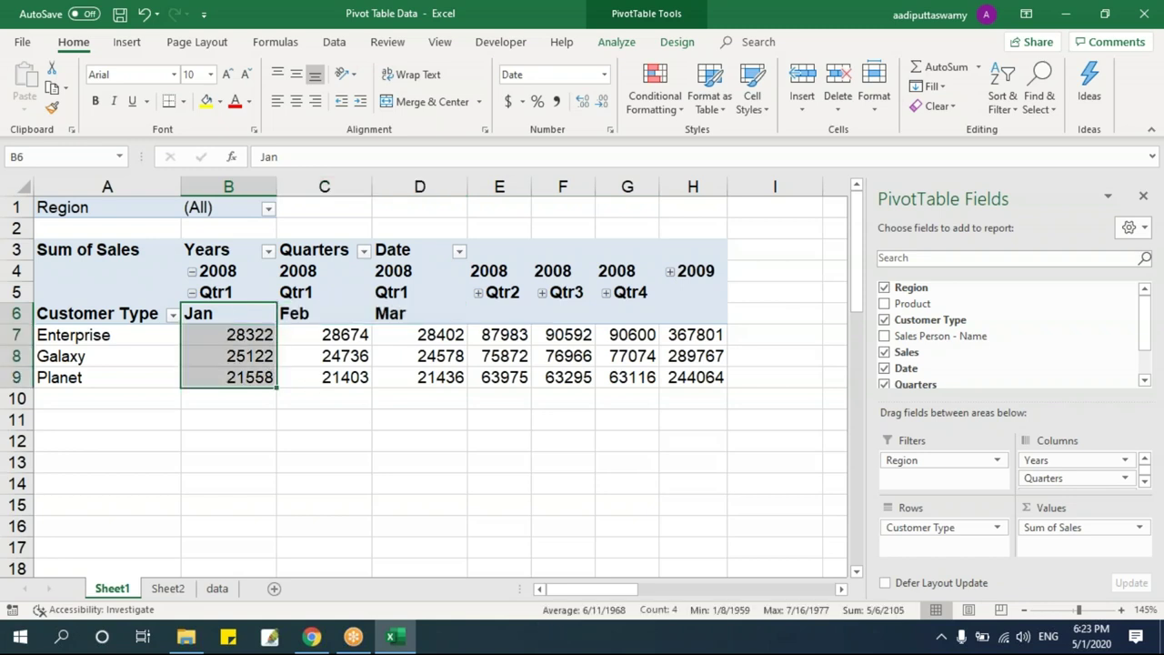
{"action": "left_click", "coordinate": [232, 292]}
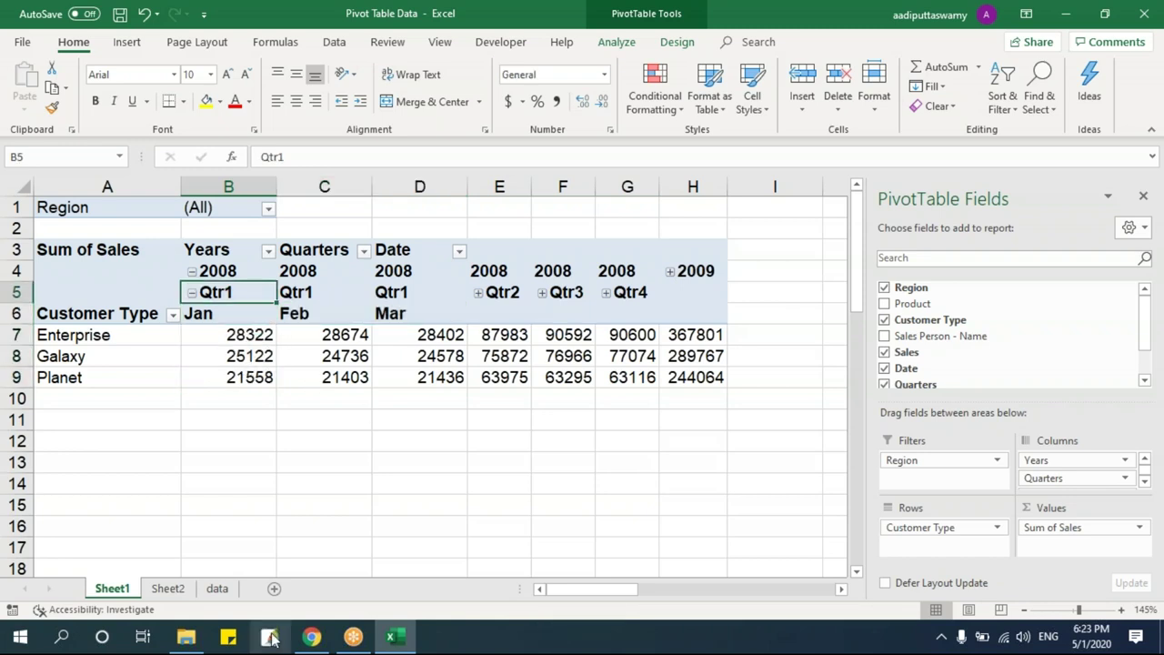
- Collapse 2008 to its yearly level and select the 2008 and 2009 sales for all customer types
{"action": "left_click", "coordinate": [226, 272]}
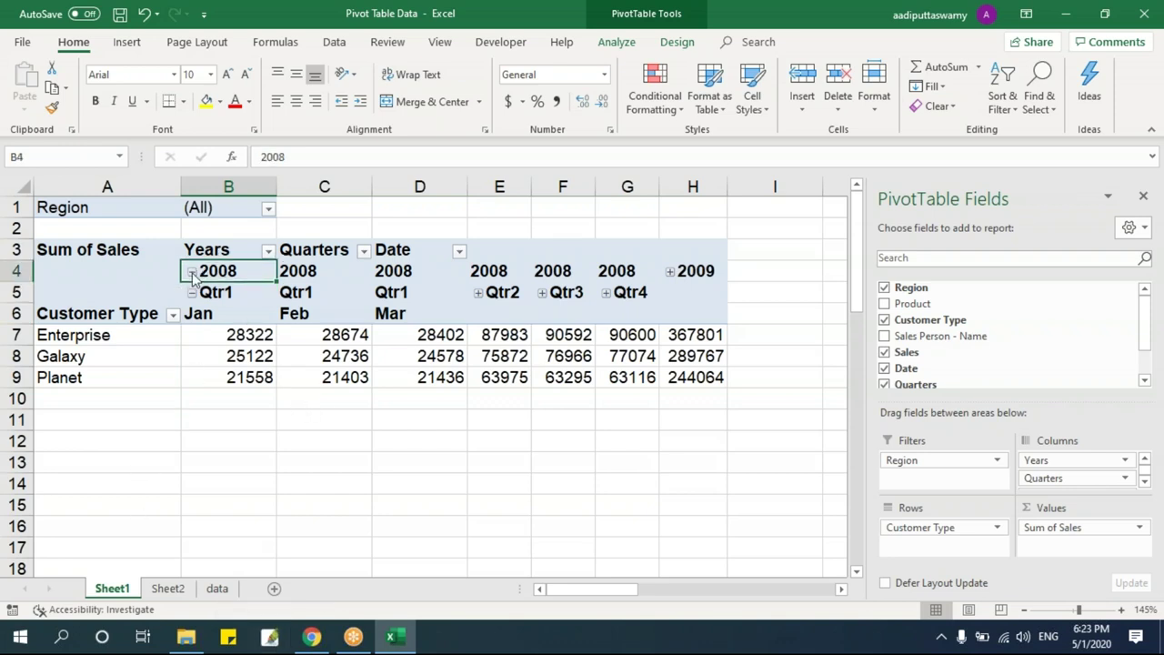
{"action": "left_click", "coordinate": [192, 273]}
{"action": "left_click_drag", "start_coordinate": [220, 335], "coordinate": [297, 377]}
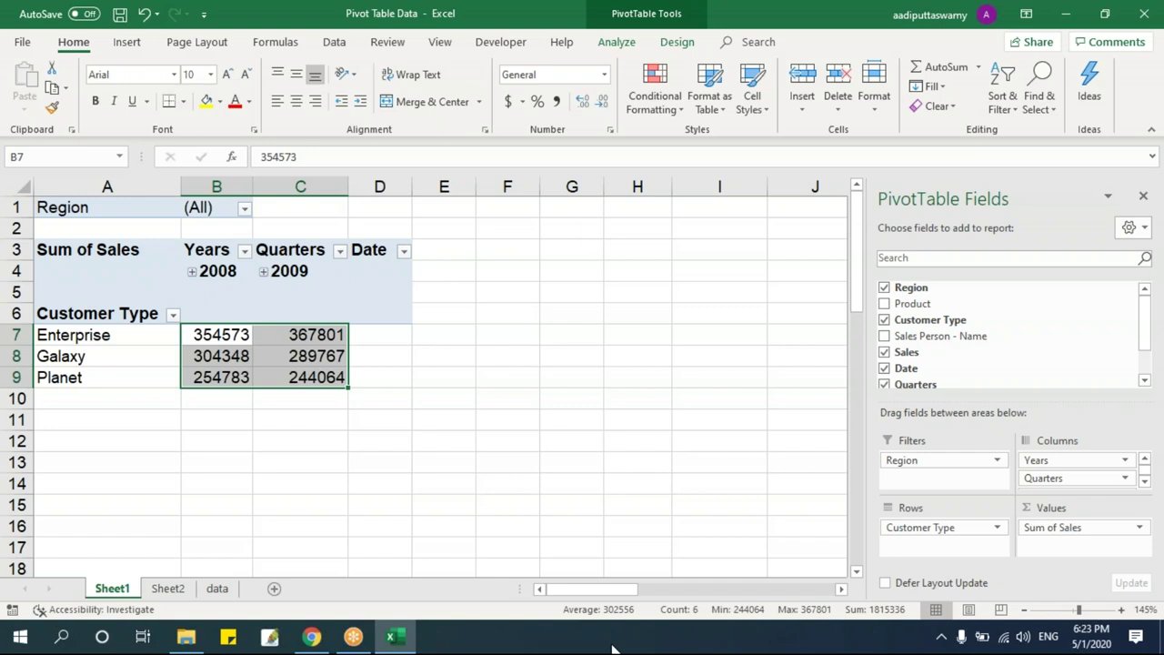
{"action": "left_click", "coordinate": [564, 291]}
{"action": "left_click", "coordinate": [220, 271]}
{"action": "right_click", "coordinate": [220, 271]}
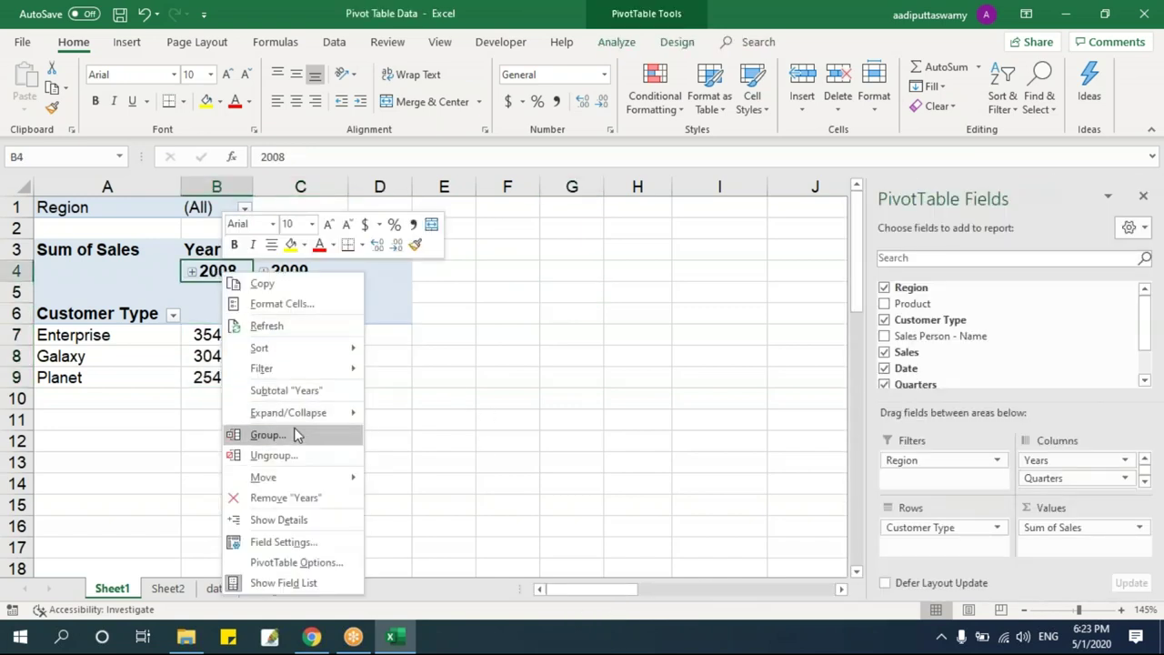
{"action": "key", "text": "Escape"}
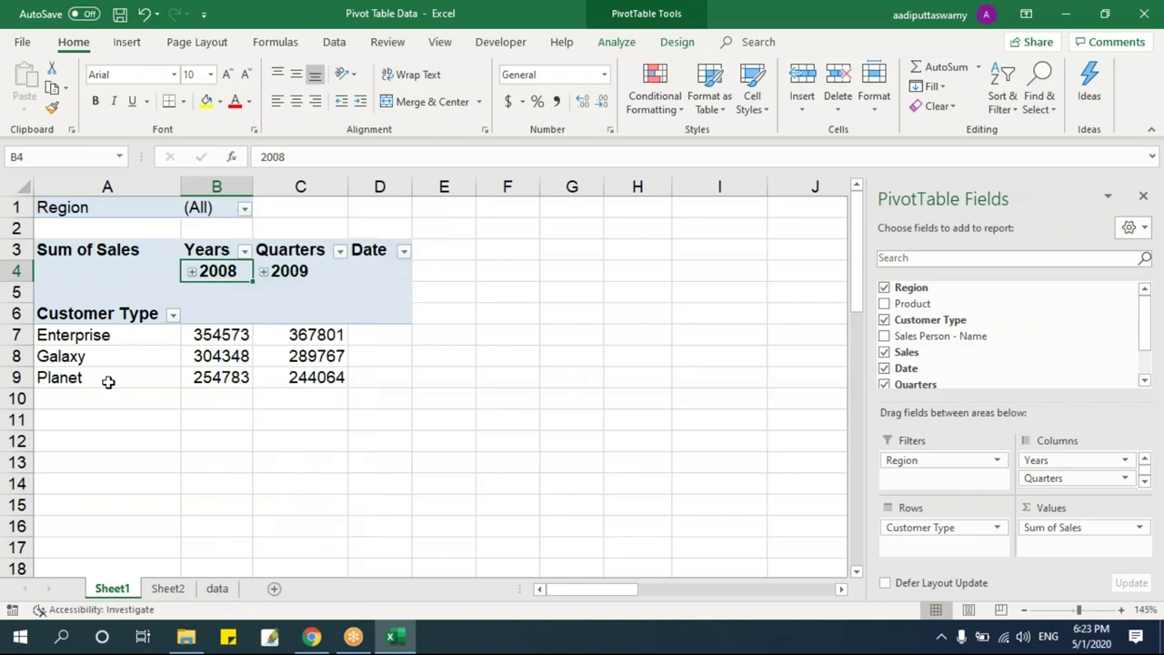
{"action": "left_click_drag", "start_coordinate": [112, 335], "coordinate": [114, 373]}
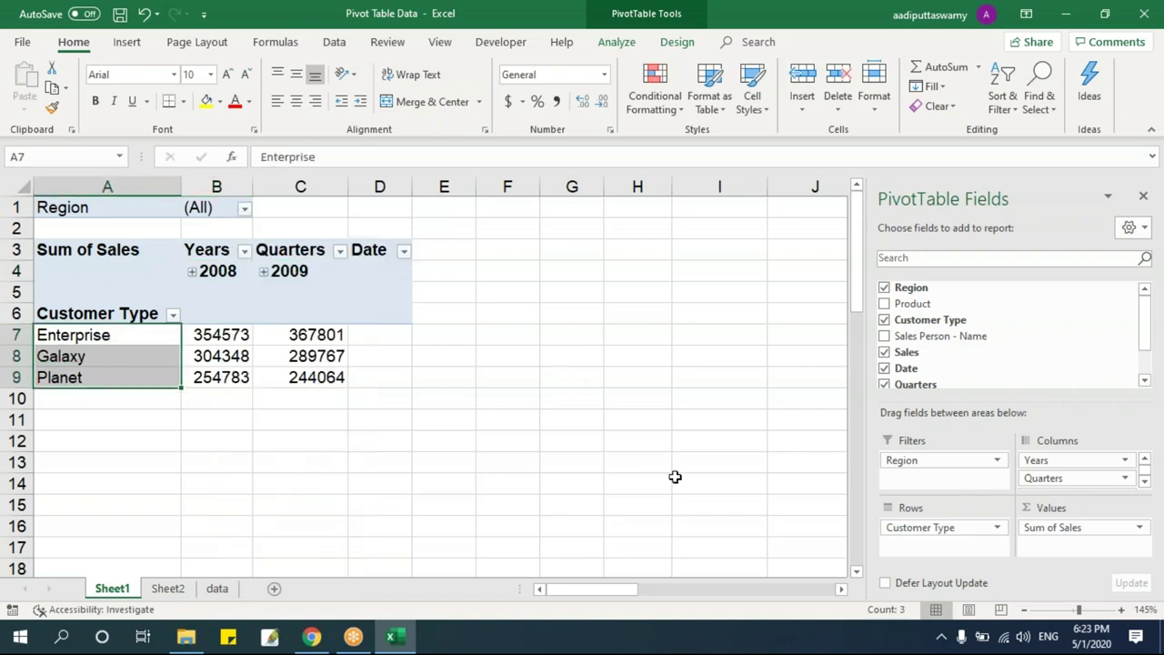
{"action": "left_click", "coordinate": [78, 344]}
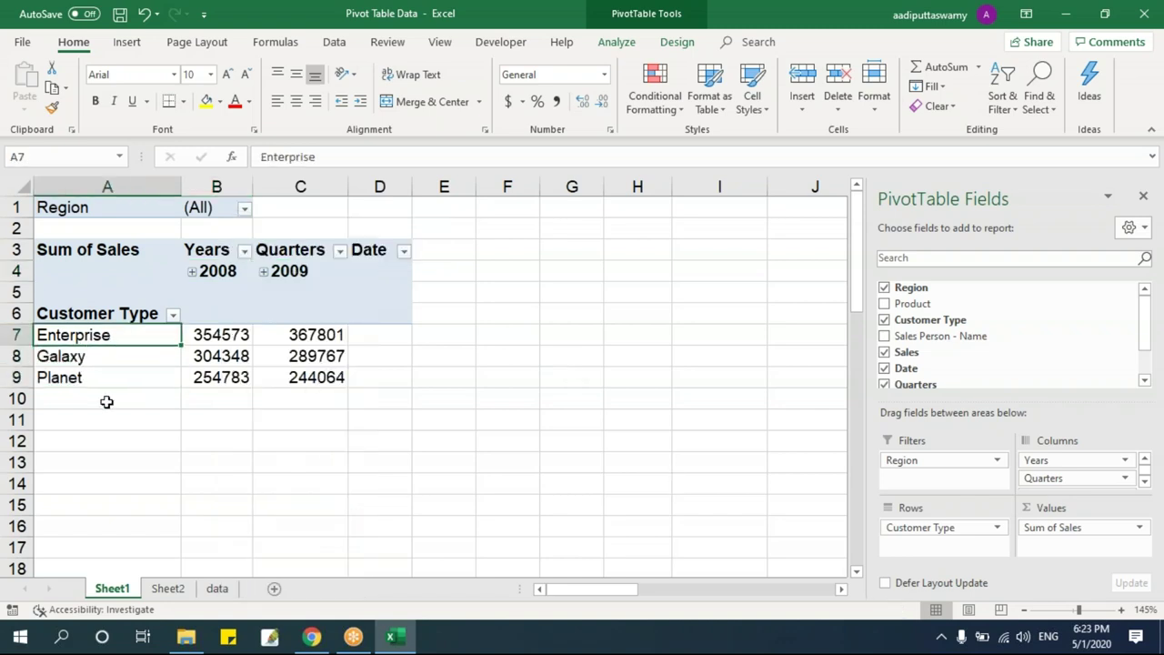
- Group the pivot table's date columns by months only, without quarters and years, and hide the PivotTable field list
{"action": "left_click", "coordinate": [221, 273]}
{"action": "right_click", "coordinate": [221, 275]}
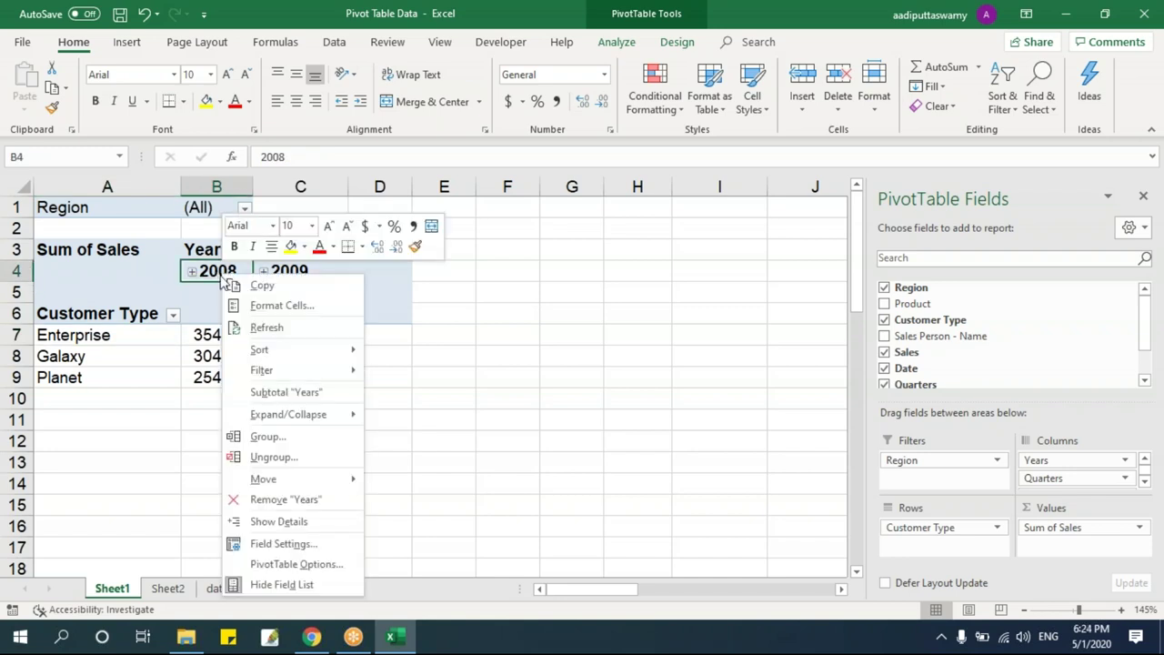
{"action": "left_click", "coordinate": [264, 439]}
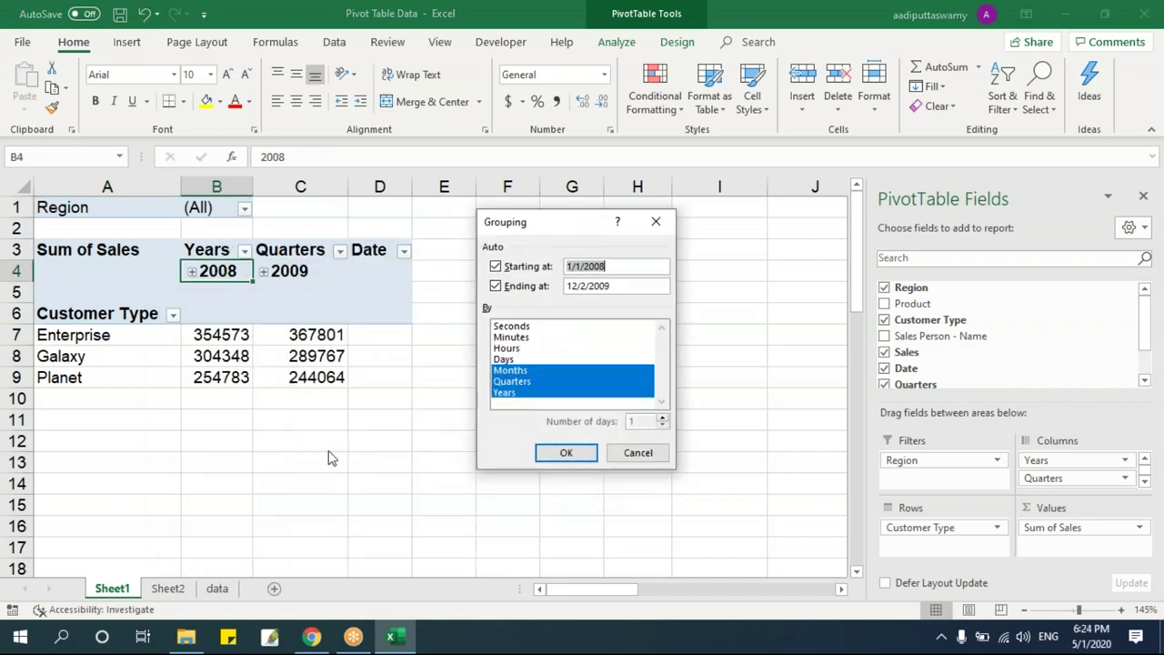
{"action": "left_click", "coordinate": [505, 392]}
{"action": "left_click", "coordinate": [510, 382]}
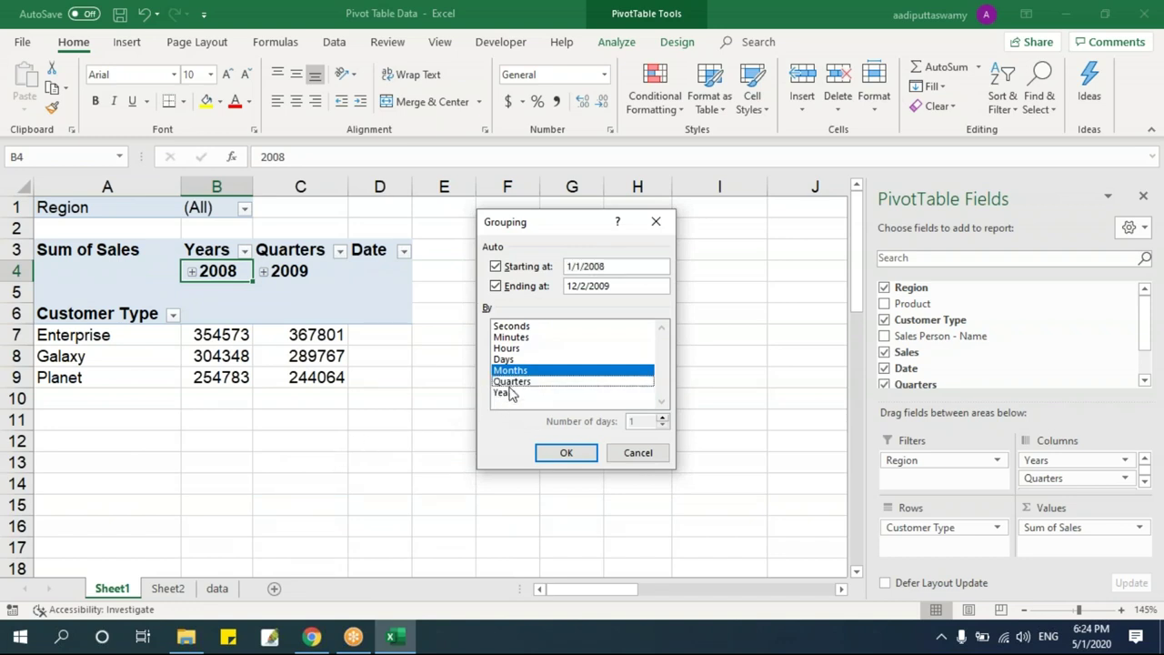
{"action": "left_click", "coordinate": [567, 453]}
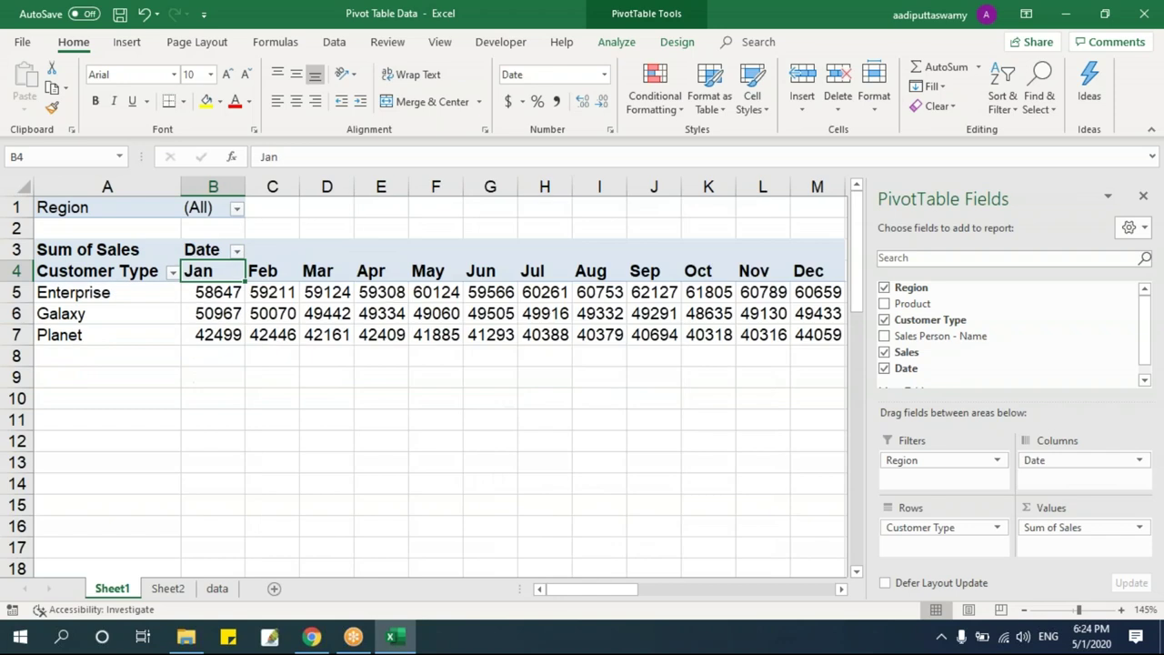
{"action": "left_click", "coordinate": [1143, 196]}
- Change the grouping of the pivot table's month columns to years only
{"action": "left_click", "coordinate": [234, 293]}
{"action": "left_click_drag", "start_coordinate": [209, 271], "coordinate": [825, 273]}
{"action": "right_click", "coordinate": [219, 271]}
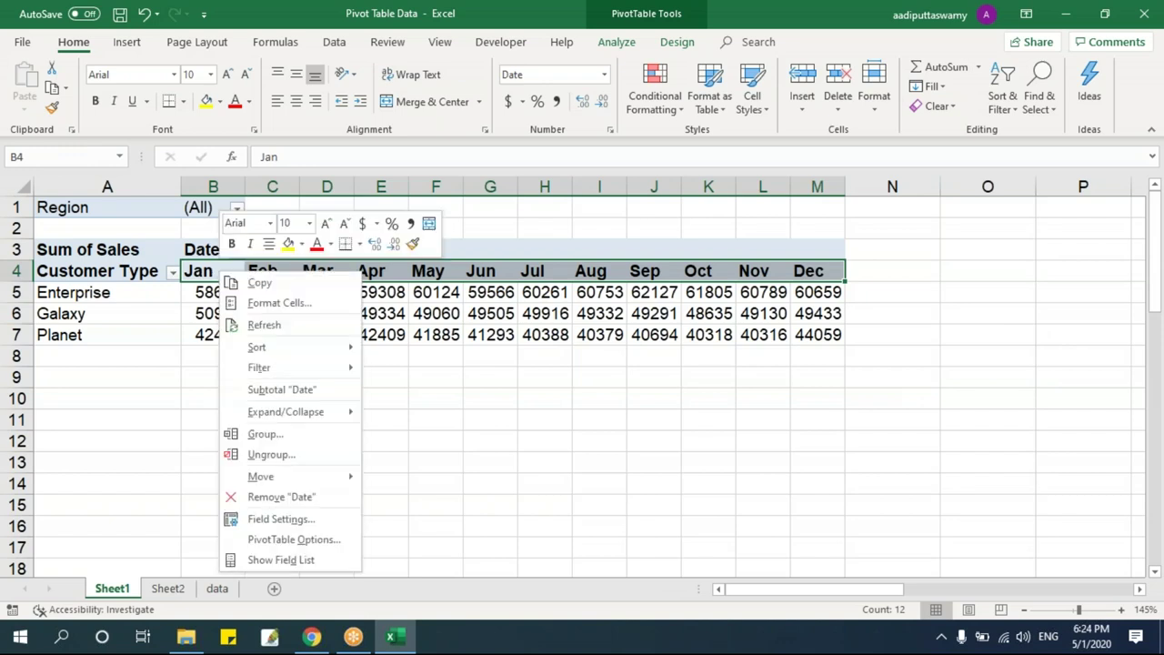
{"action": "left_click", "coordinate": [299, 436]}
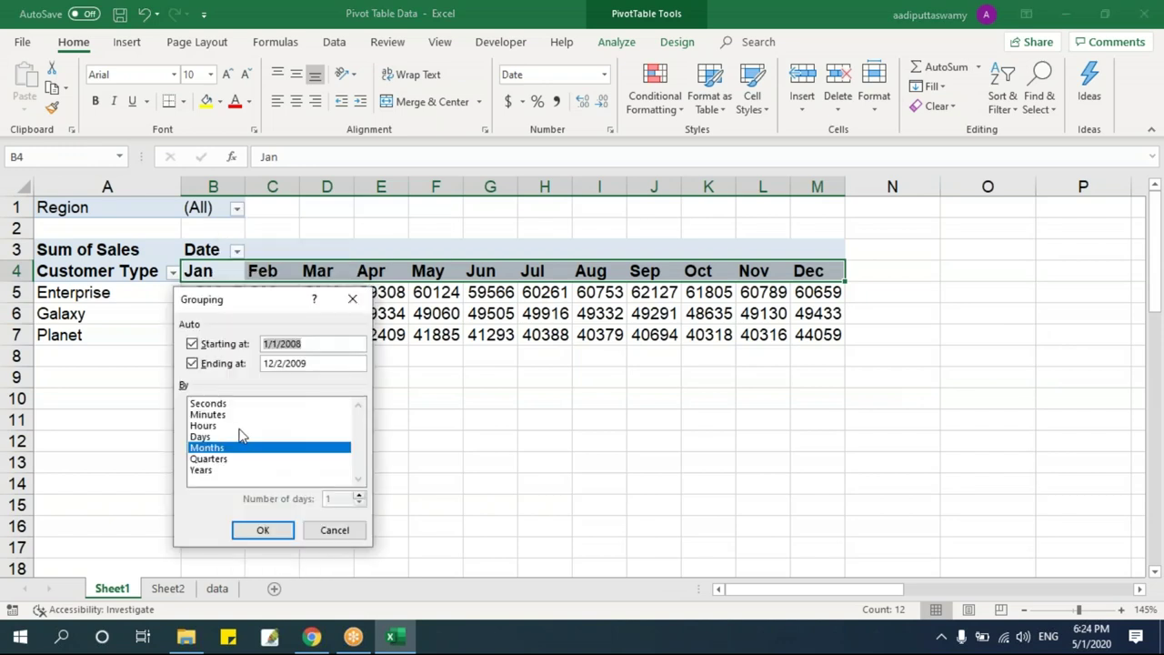
{"action": "left_click", "coordinate": [201, 471]}
{"action": "left_click", "coordinate": [211, 447]}
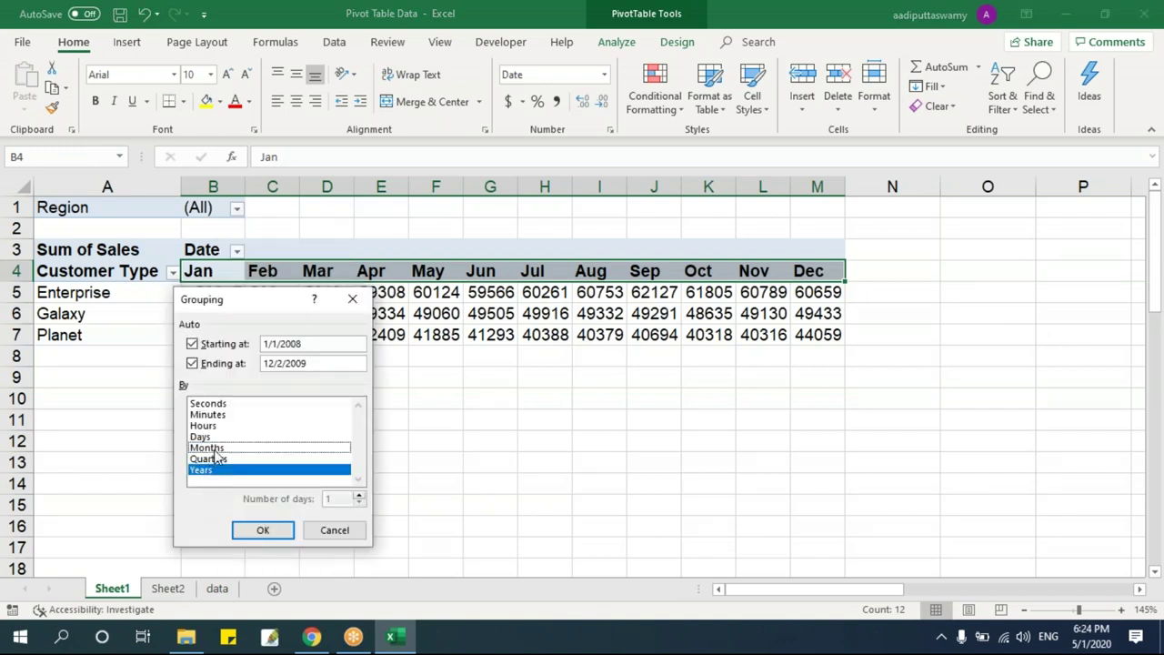
{"action": "left_click", "coordinate": [262, 529]}
{"action": "left_click", "coordinate": [277, 364]}
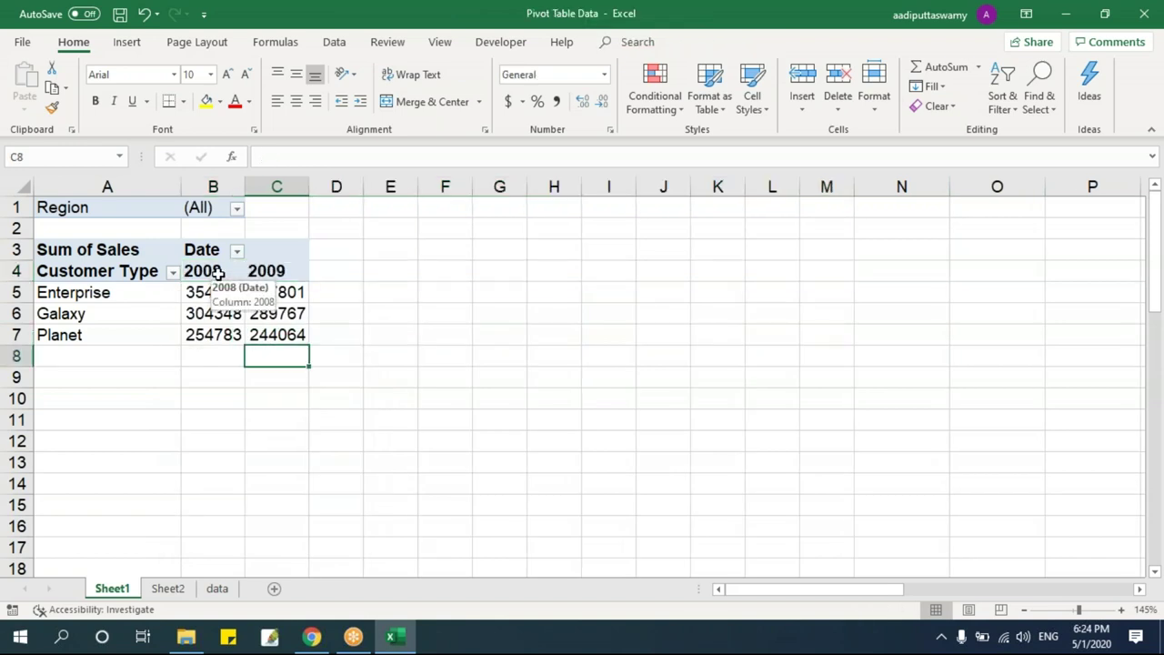
- Add months to the yearly date grouping so that the columns are grouped by both years and months
{"action": "right_click", "coordinate": [219, 274]}
{"action": "left_click", "coordinate": [293, 438]}
{"action": "left_click", "coordinate": [238, 456]}
{"action": "left_click", "coordinate": [282, 539]}
{"action": "left_click", "coordinate": [296, 438]}
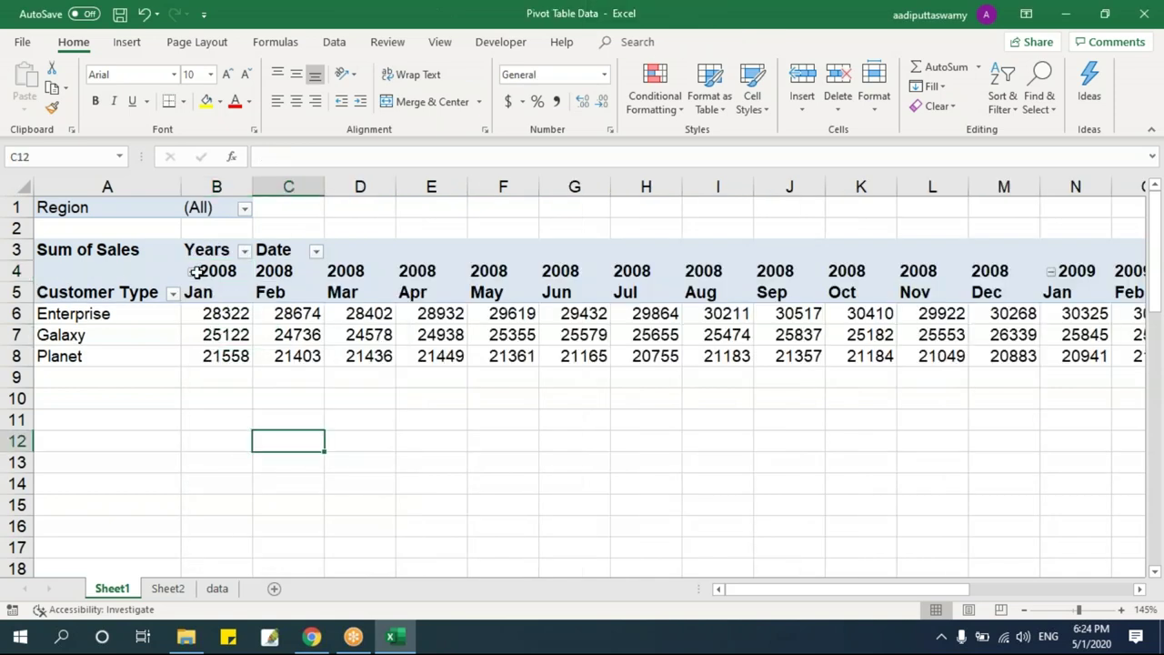
- Collapse 2008 and 2009 to their yearly level, and expand and collapse 2008 once more to view its months
{"action": "left_click", "coordinate": [203, 273]}
{"action": "left_click", "coordinate": [191, 271]}
{"action": "left_click", "coordinate": [264, 271]}
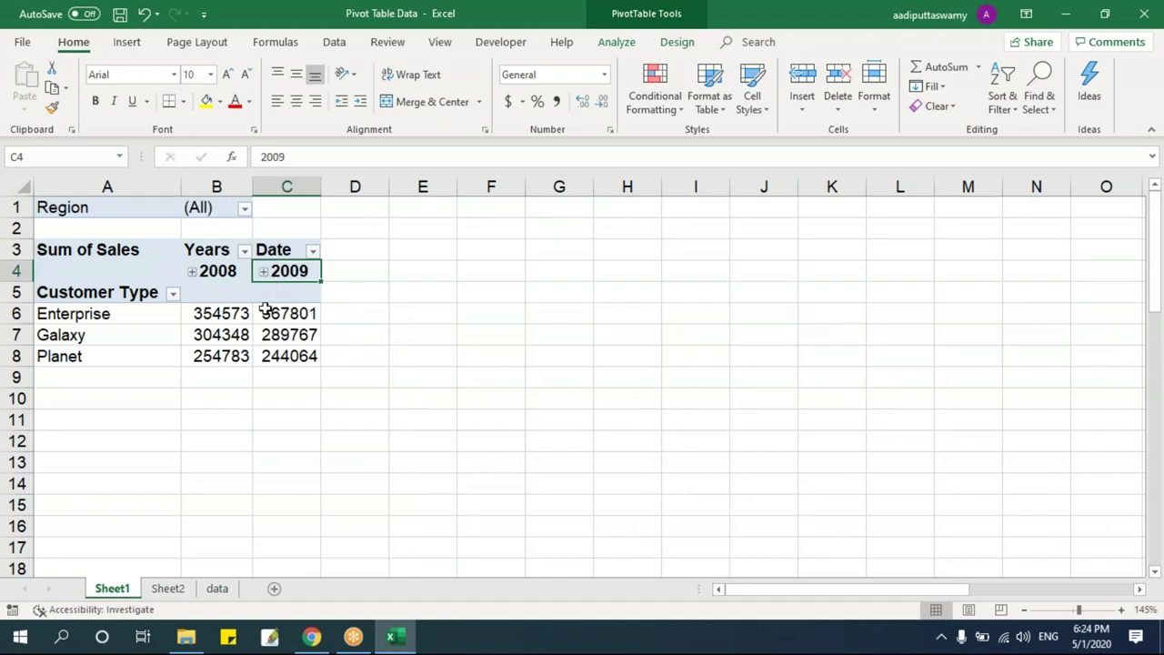
{"action": "left_click", "coordinate": [192, 271]}
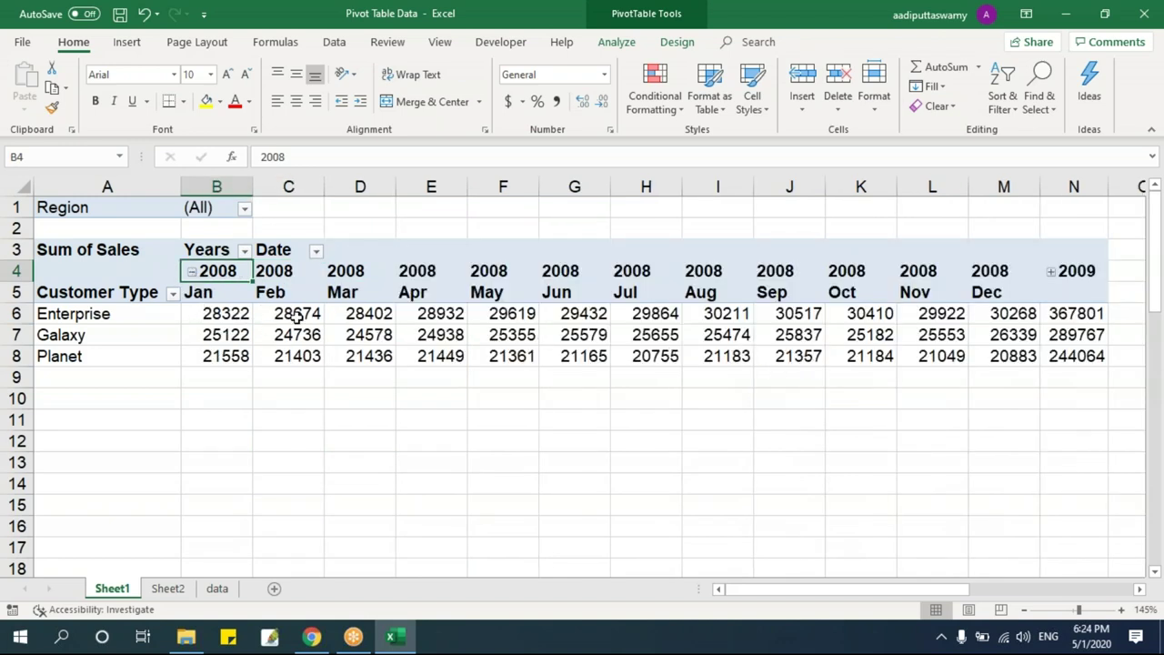
{"action": "left_click", "coordinate": [192, 272]}
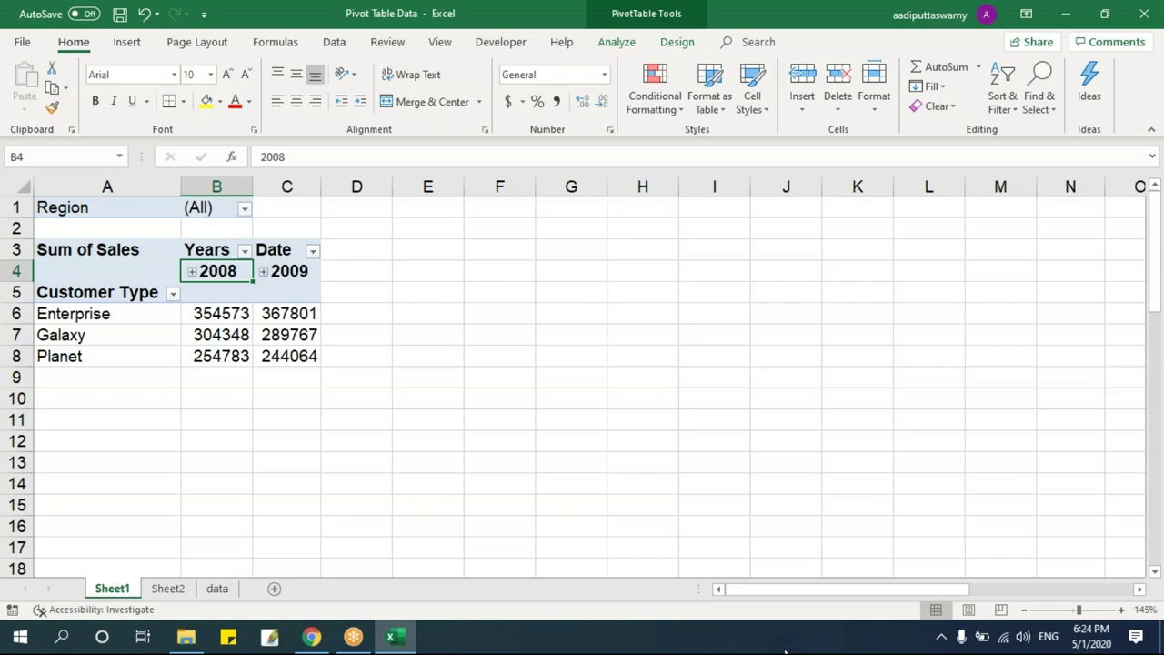
- Take years out of the date grouping, keeping only months, and check the January sales by customer type
{"action": "right_click", "coordinate": [218, 272]}
{"action": "left_click", "coordinate": [287, 437]}
{"action": "left_click", "coordinate": [264, 473]}
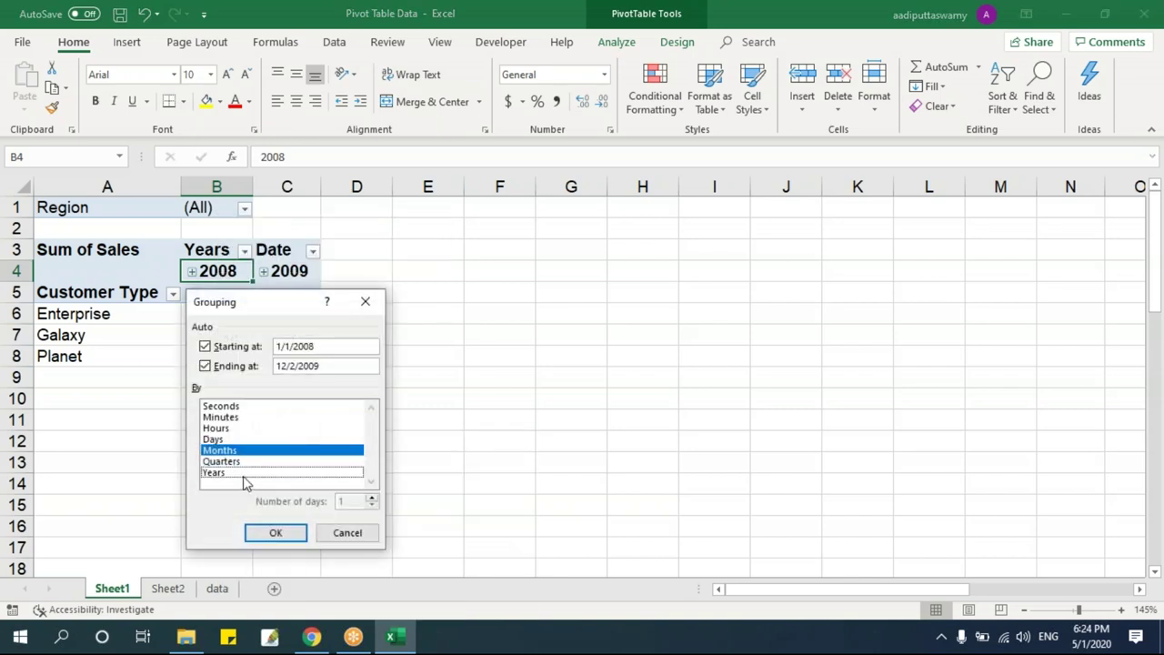
{"action": "left_click", "coordinate": [276, 534]}
{"action": "left_click", "coordinate": [326, 449]}
{"action": "left_click", "coordinate": [221, 313]}
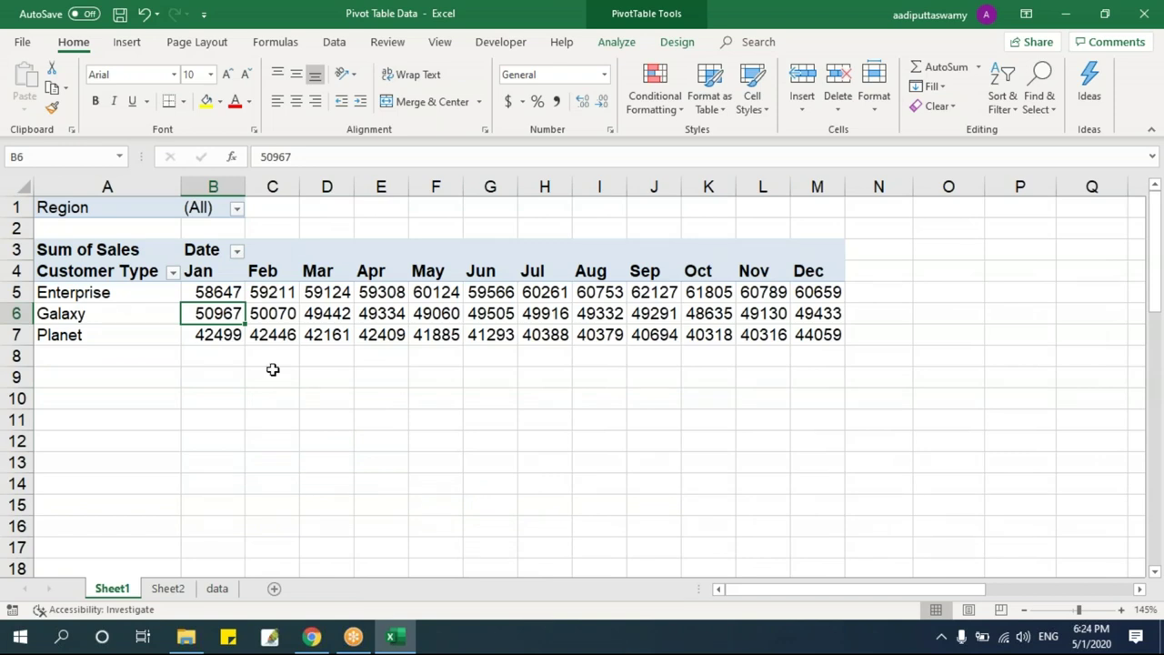
{"action": "left_click", "coordinate": [201, 271]}
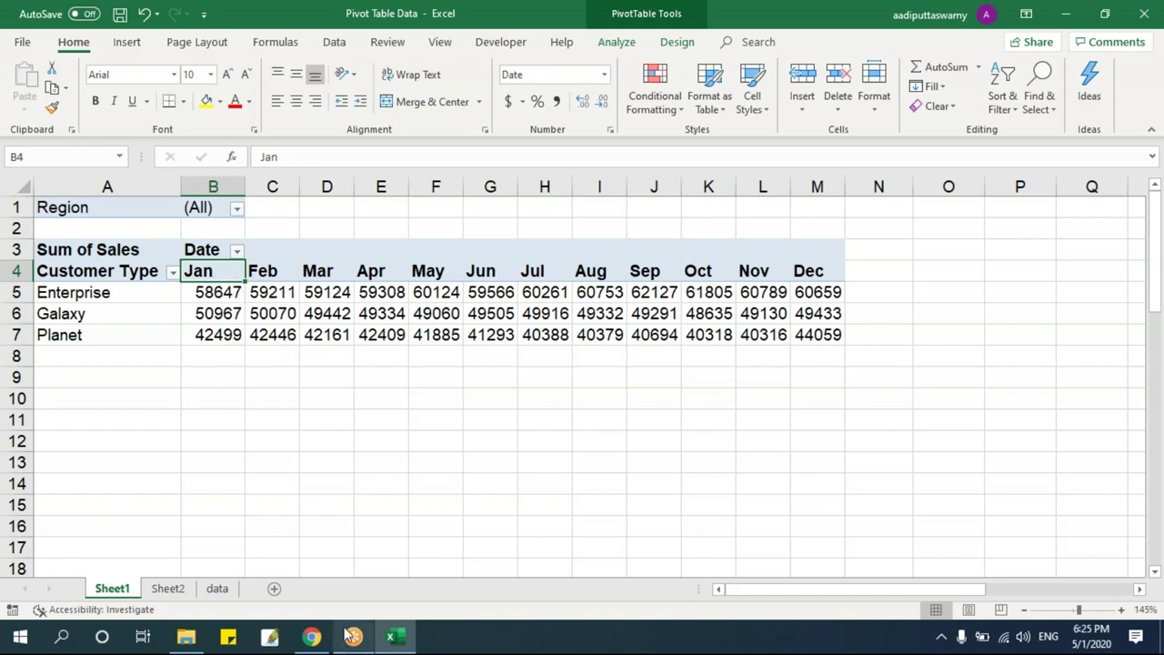
{"action": "mouse_move", "coordinate": [350, 635]}
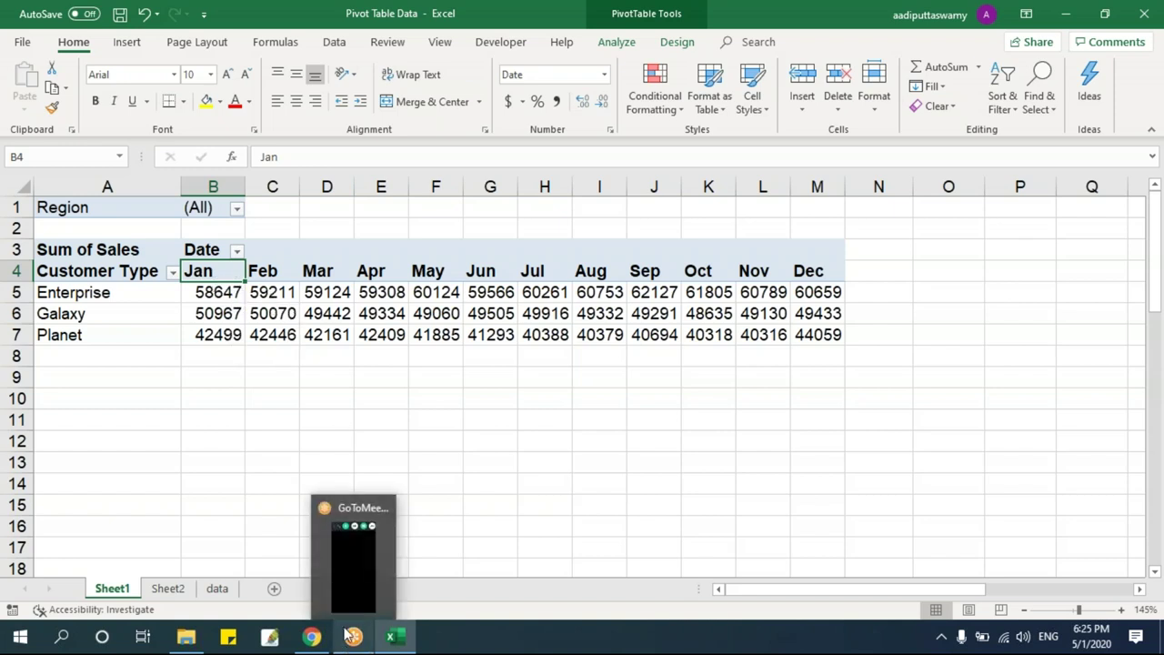
{"action": "left_click", "coordinate": [235, 312]}
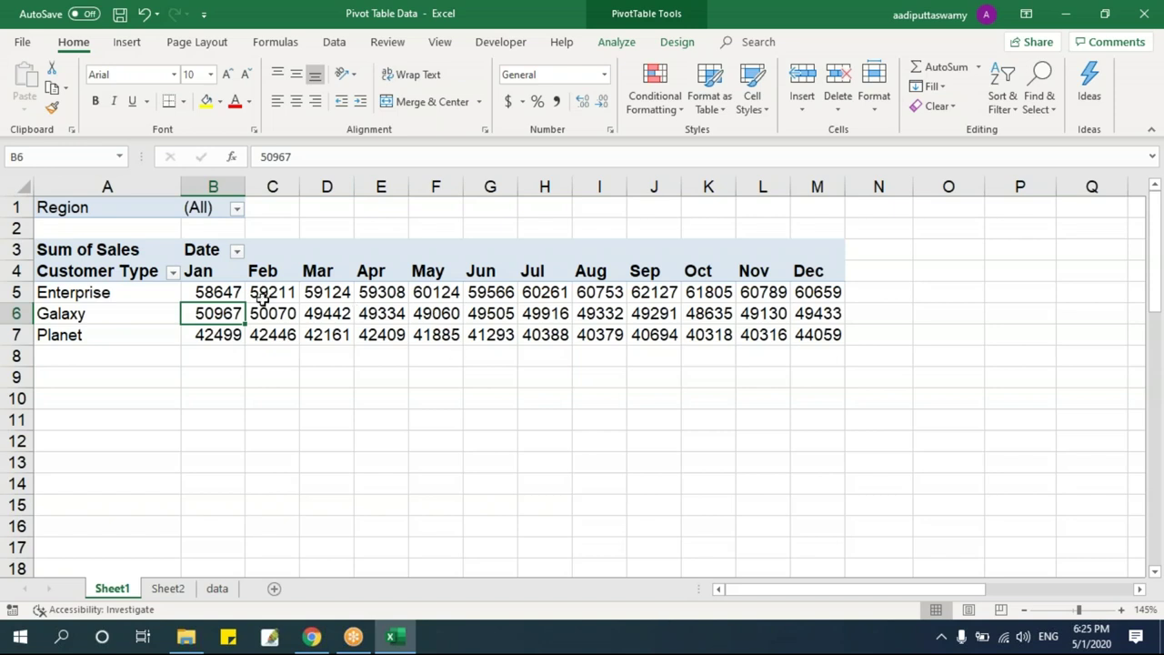
{"action": "left_click", "coordinate": [227, 275]}
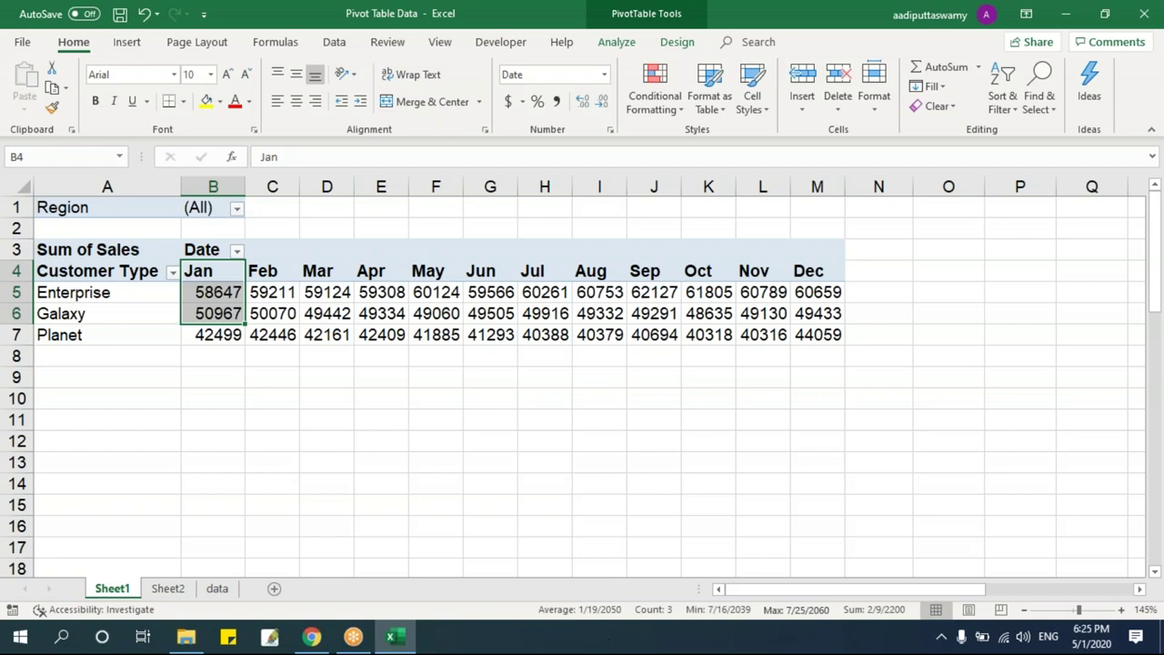
{"action": "right_click", "coordinate": [221, 266]}
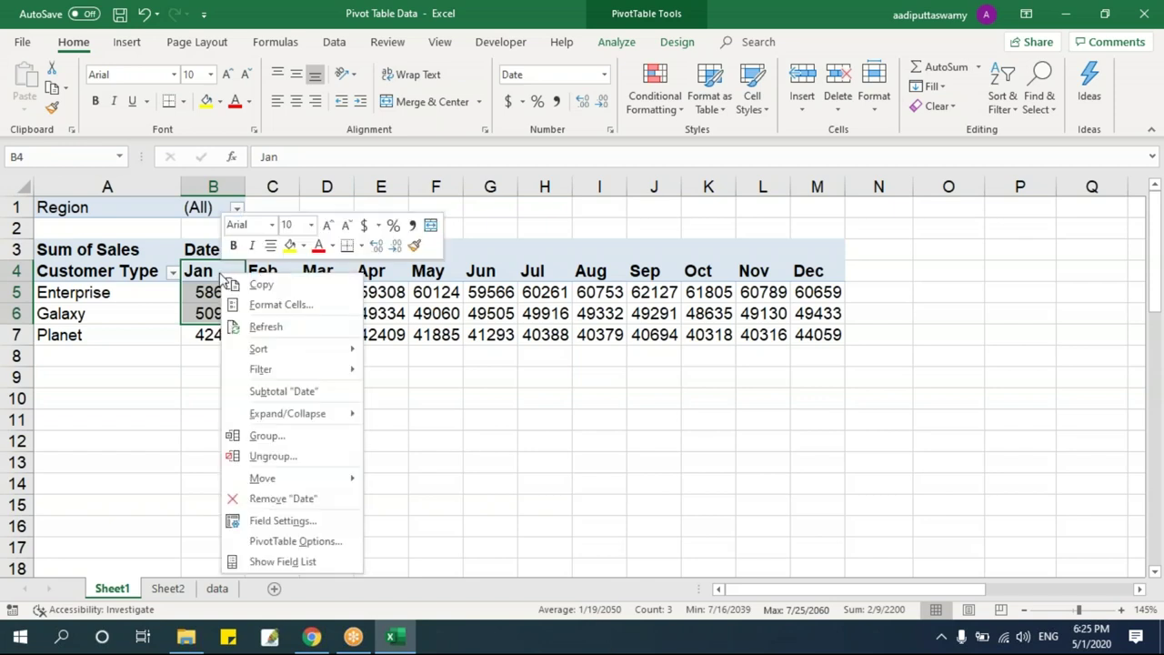
{"action": "key", "text": "Escape"}
{"action": "right_click", "coordinate": [214, 269]}
{"action": "key", "text": "Escape"}
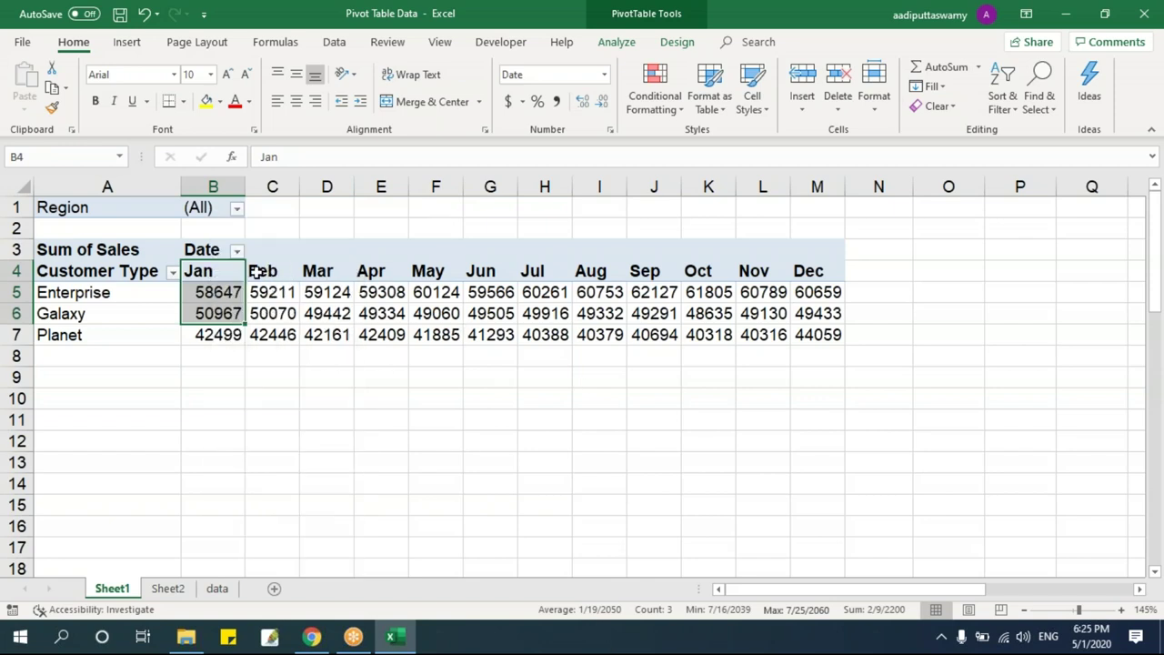
- Group the monthly columns by years as well as months, and check the monthly headings across 2008 and 2009
{"action": "left_click", "coordinate": [259, 271]}
{"action": "right_click", "coordinate": [240, 270]}
{"action": "key", "text": "Escape"}
{"action": "key", "text": "alt+shift+Right"}
{"action": "left_click", "coordinate": [268, 471], "text": "ctrl"}
{"action": "key", "text": "Return"}
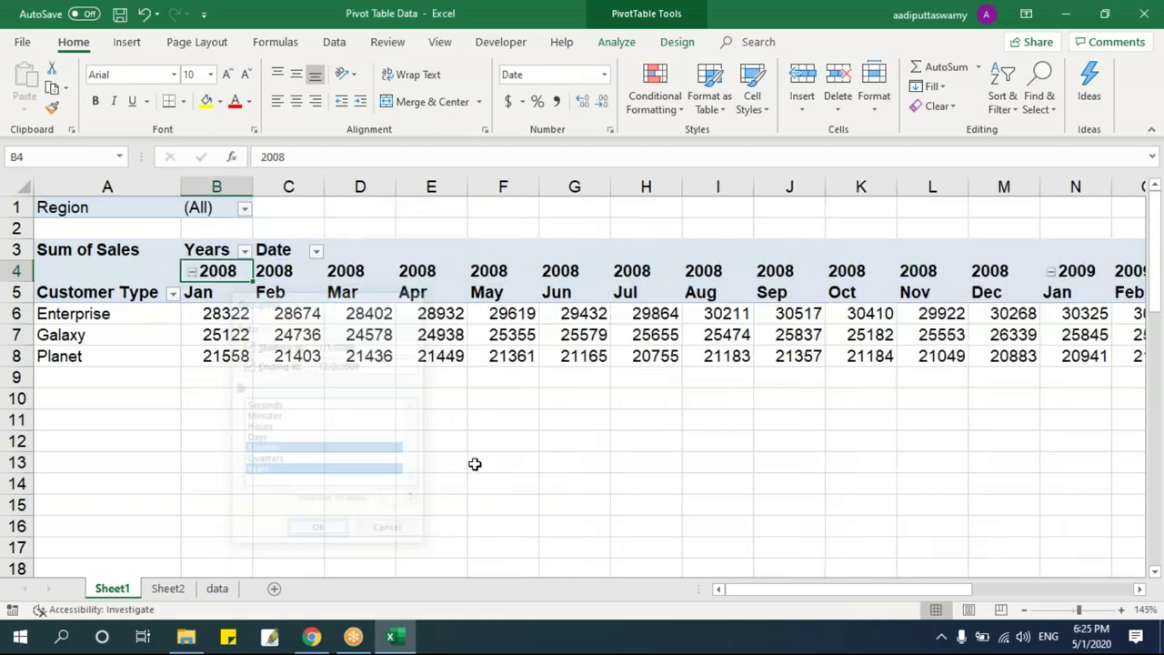
{"action": "left_click", "coordinate": [195, 273]}
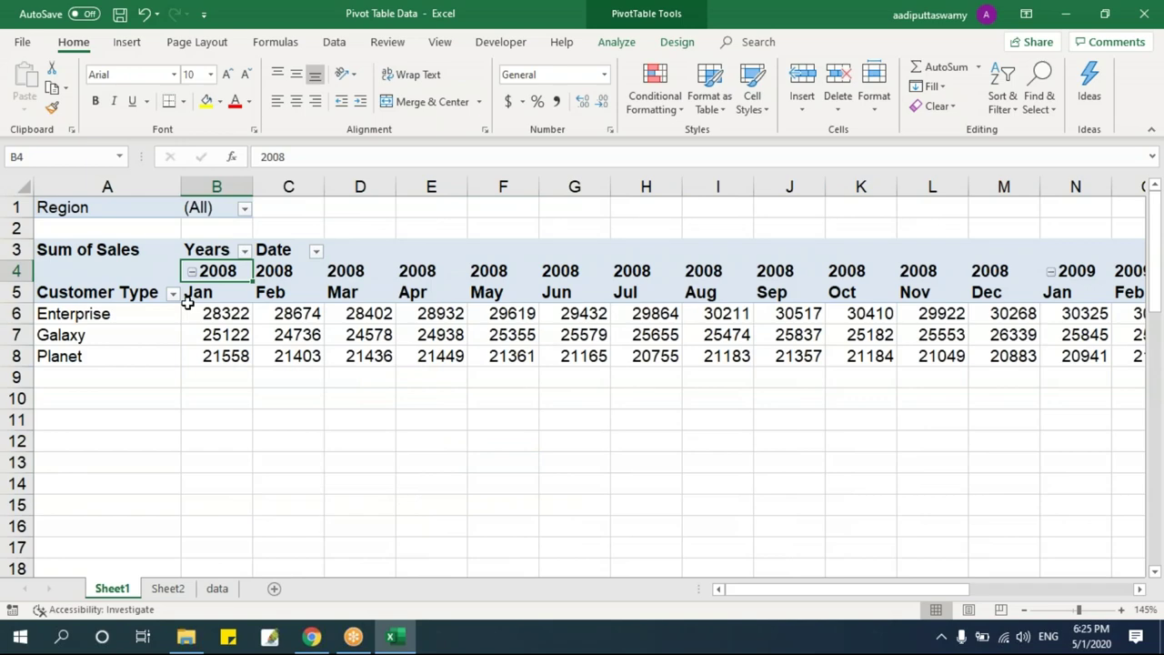
{"action": "left_click_drag", "start_coordinate": [215, 273], "coordinate": [1071, 291]}
{"action": "left_click_drag", "start_coordinate": [982, 589], "coordinate": [797, 589]}
{"action": "left_click", "coordinate": [381, 372]}
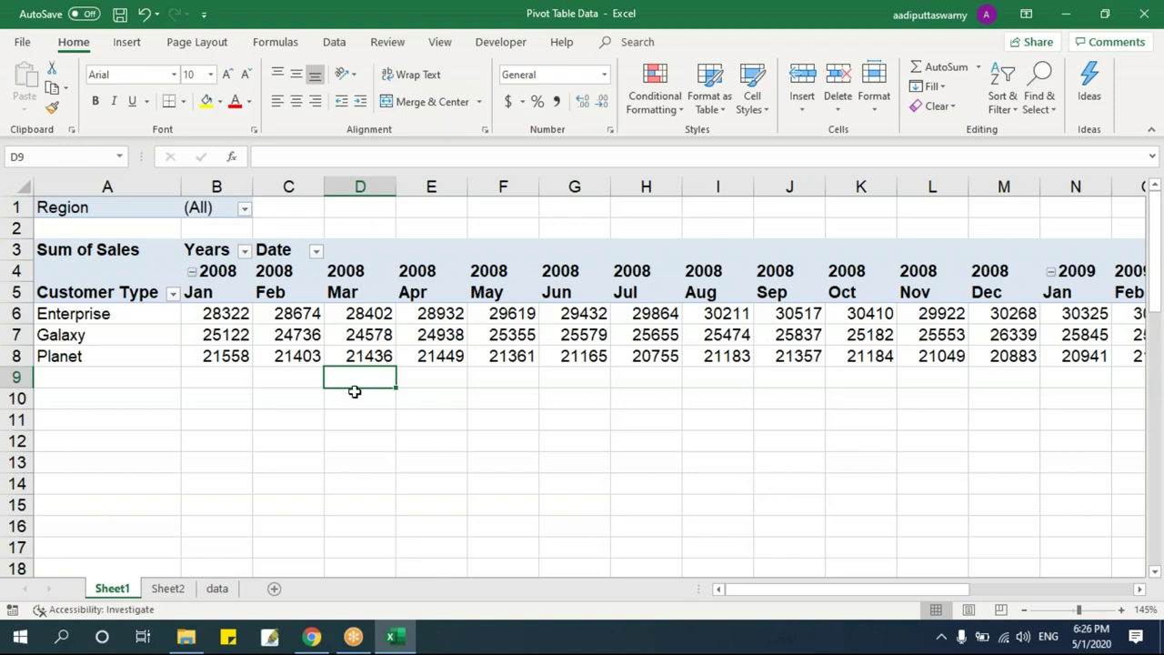
- Group the pivot table's date columns by quarters only, removing months and years, and check the Qtr1 heading
{"action": "left_click", "coordinate": [362, 335]}
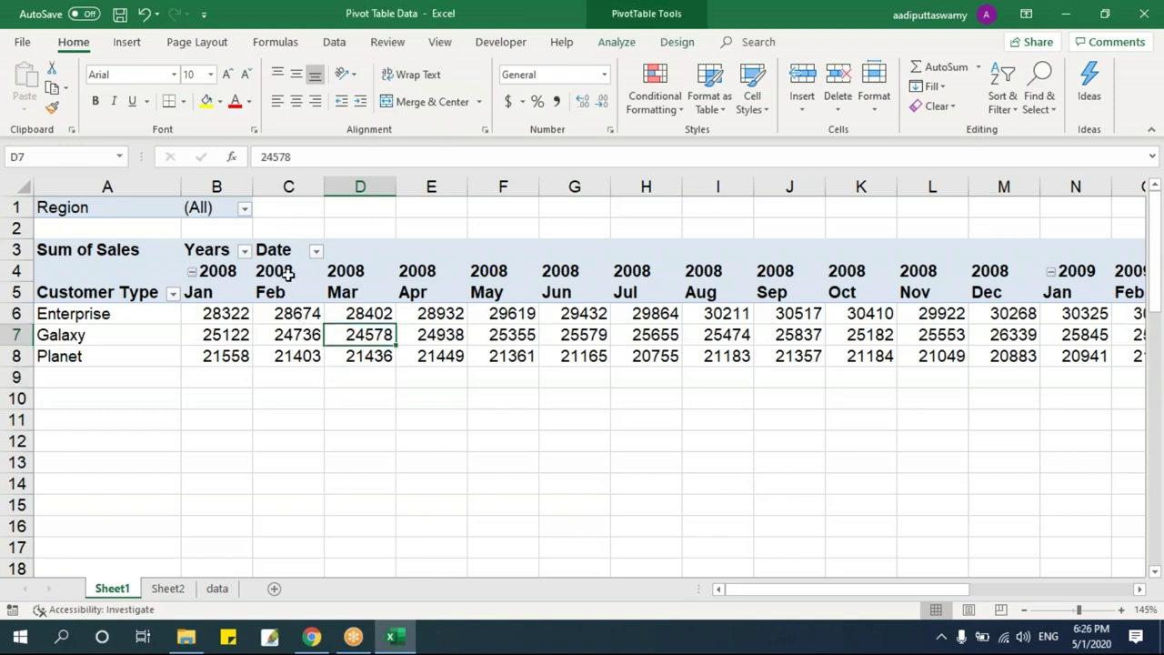
{"action": "right_click", "coordinate": [285, 275]}
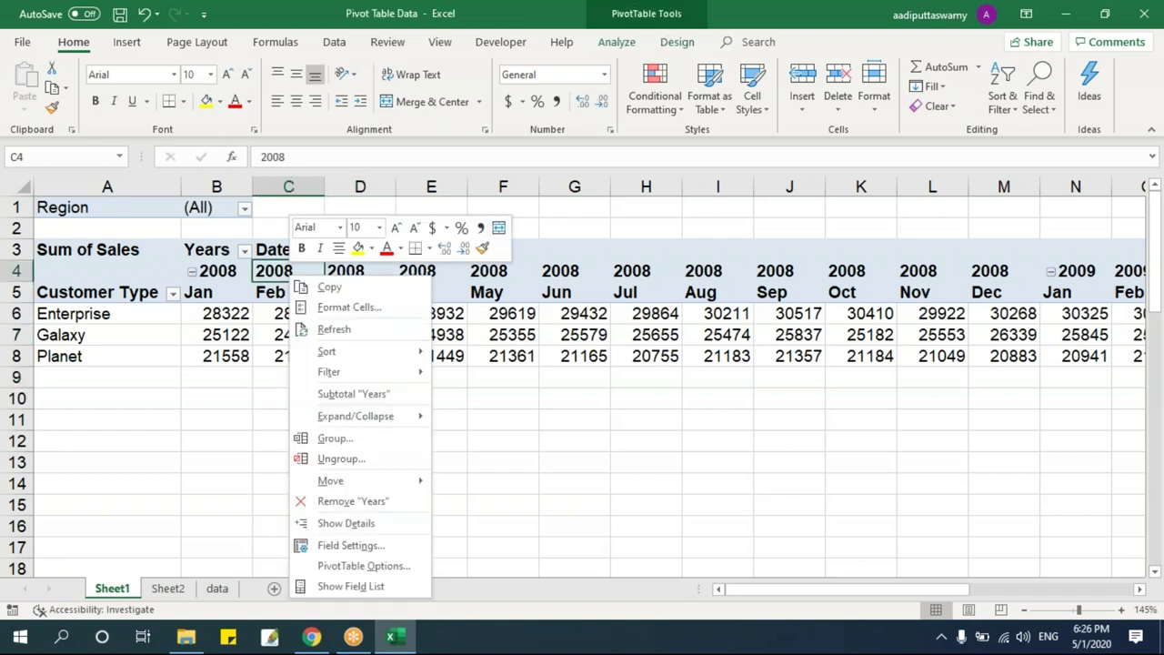
{"action": "left_click", "coordinate": [368, 439]}
{"action": "left_click_drag", "start_coordinate": [398, 316], "coordinate": [547, 233]}
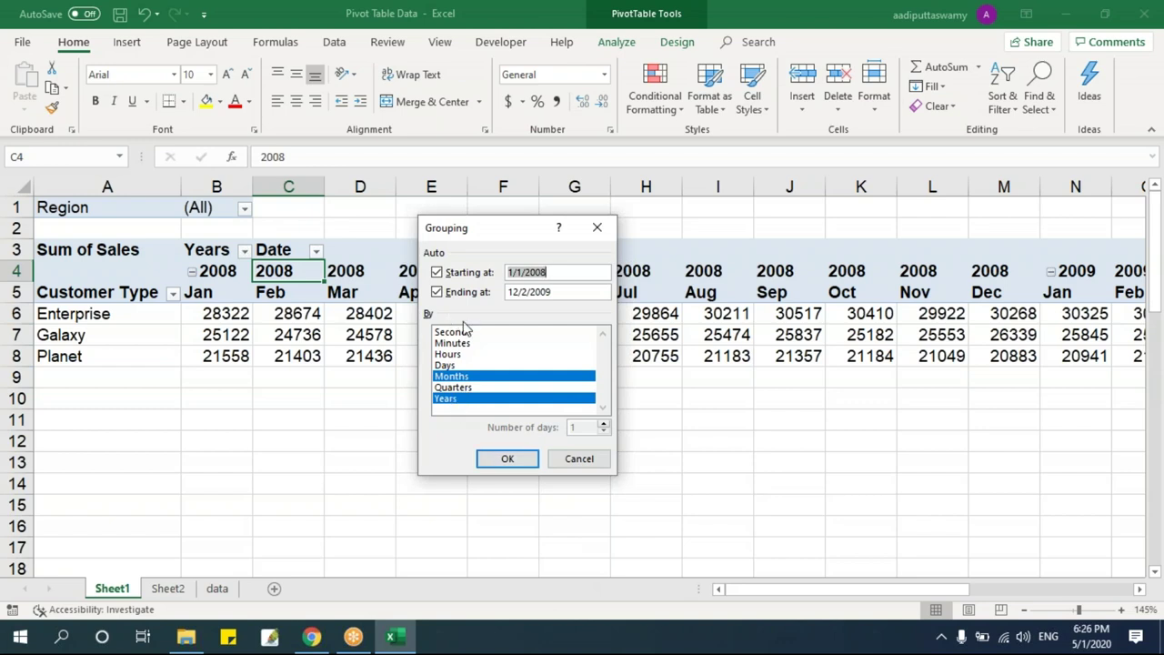
{"action": "left_click", "coordinate": [467, 399]}
{"action": "left_click", "coordinate": [464, 377]}
{"action": "left_click", "coordinate": [463, 388]}
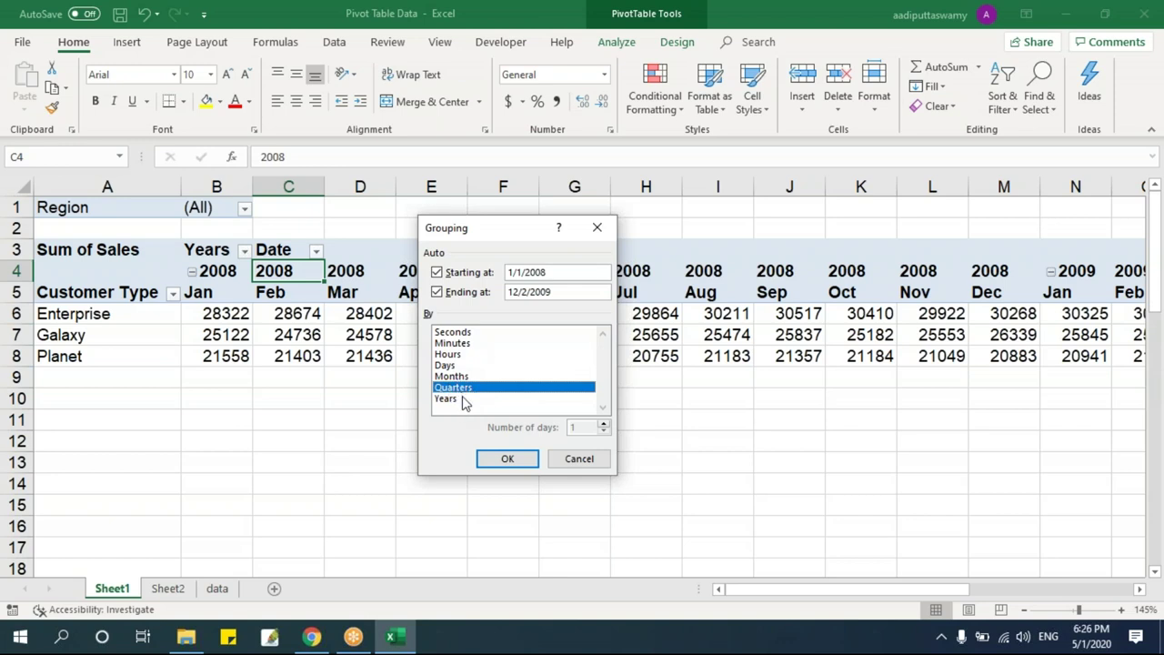
{"action": "left_click", "coordinate": [504, 459]}
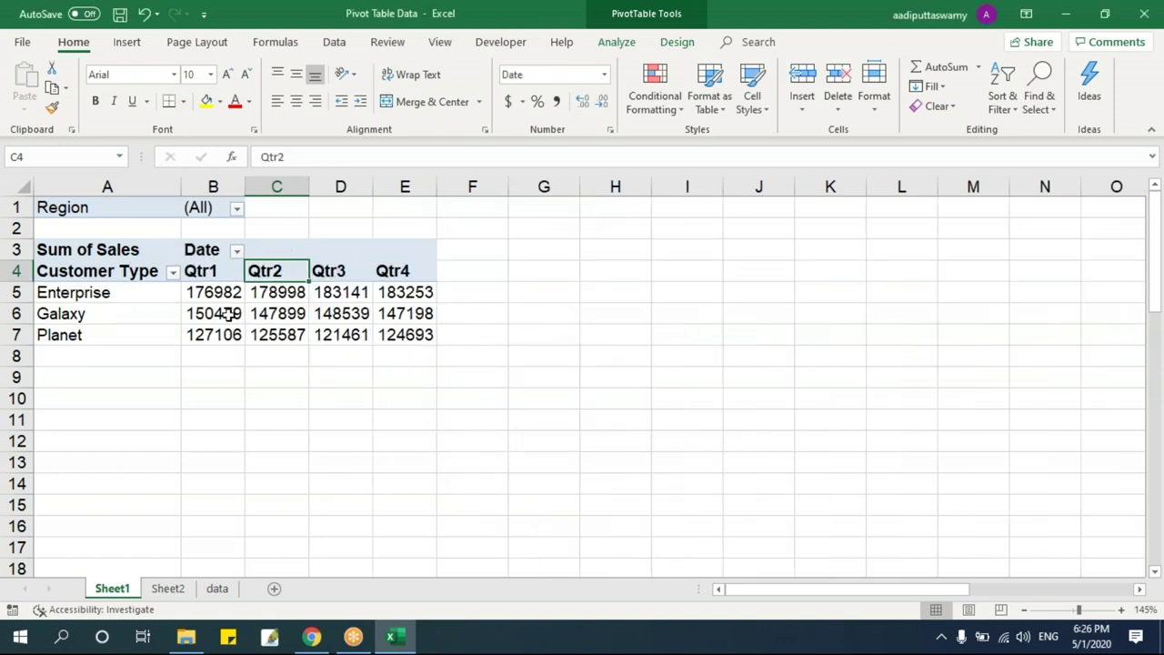
{"action": "left_click", "coordinate": [205, 273]}
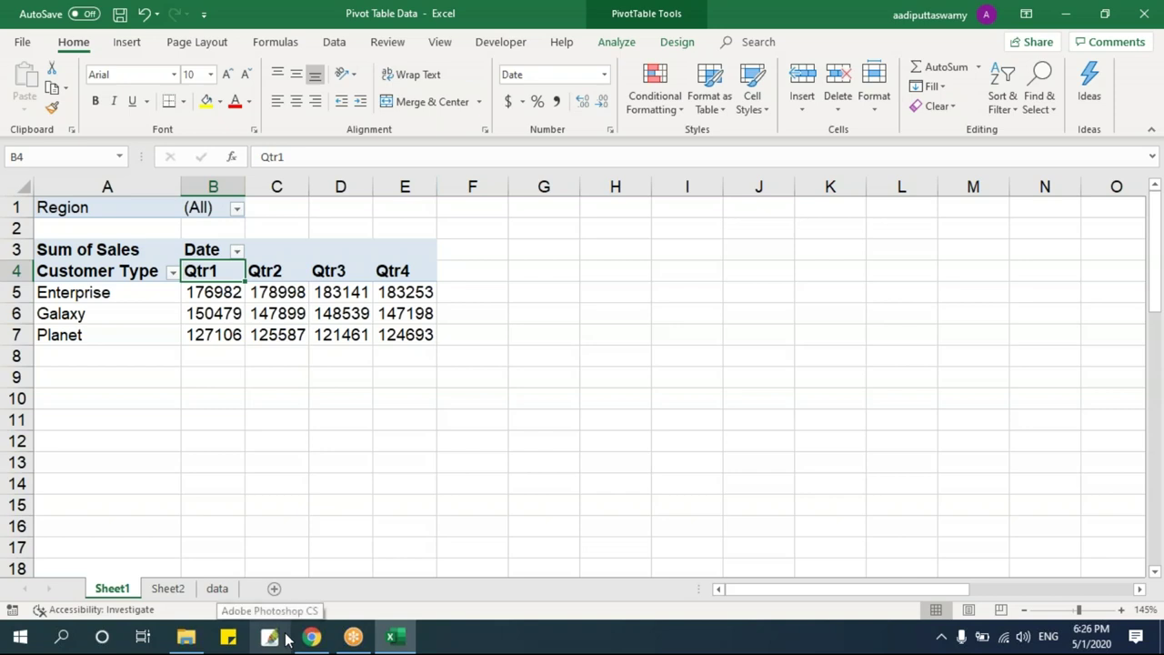
- Show the pivot table's field list from a value cell, close it, and select cells inside and outside the table
{"action": "left_click", "coordinate": [220, 313]}
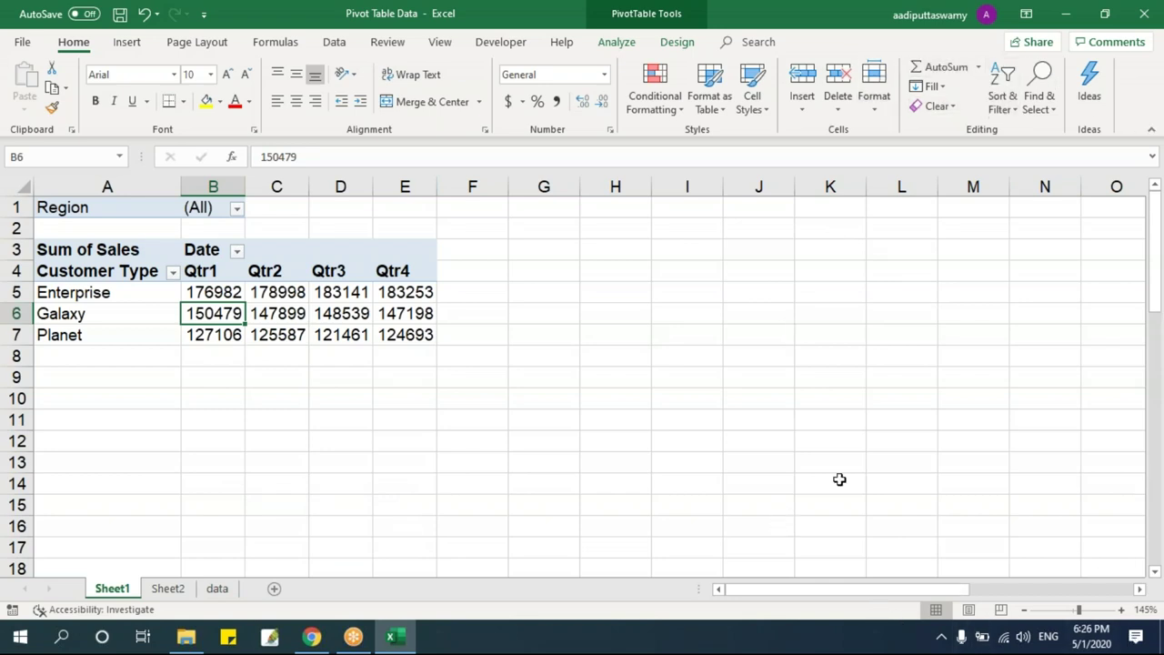
{"action": "right_click", "coordinate": [287, 291]}
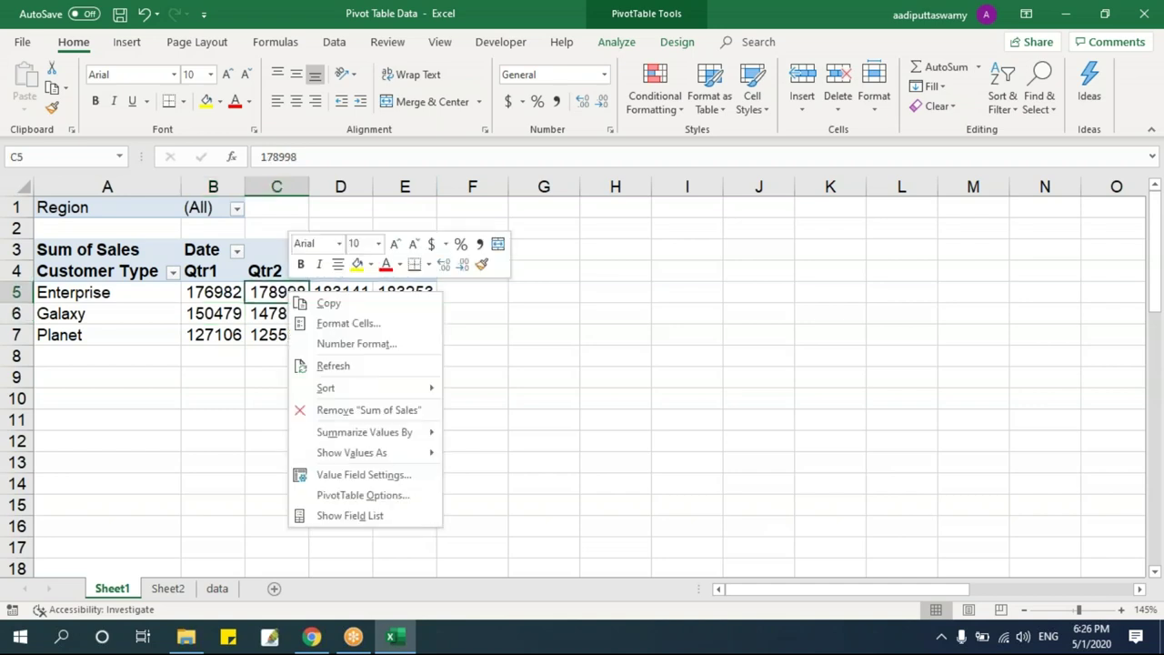
{"action": "left_click", "coordinate": [390, 517]}
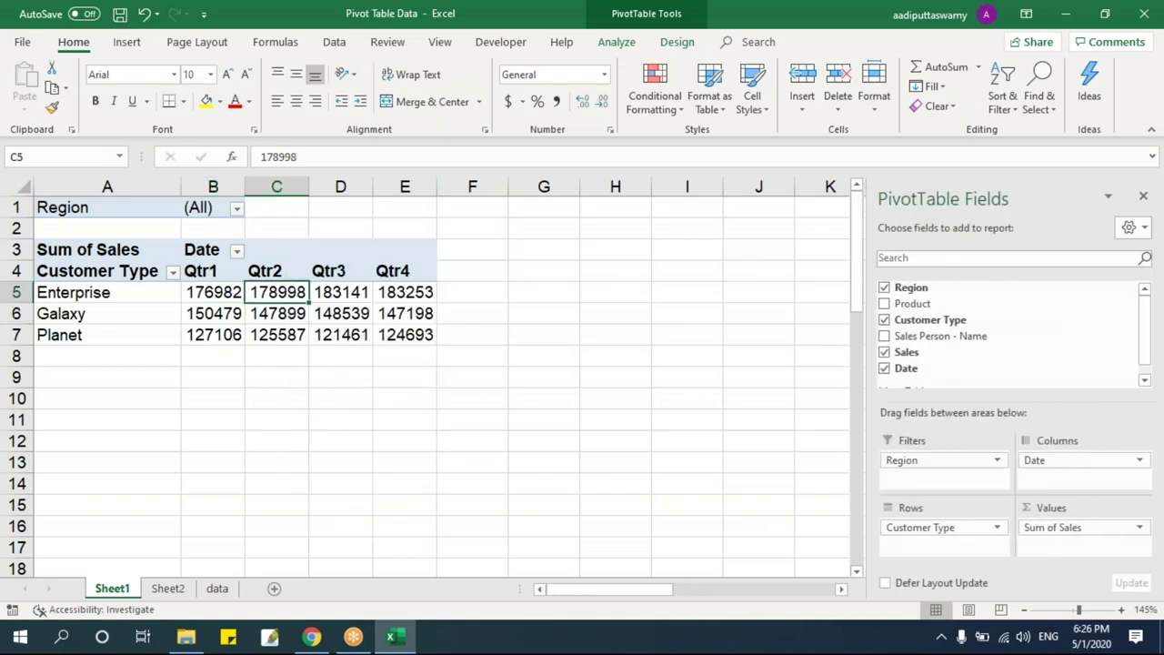
{"action": "left_click", "coordinate": [1145, 197]}
{"action": "left_click", "coordinate": [830, 377]}
{"action": "left_click", "coordinate": [405, 292]}
{"action": "left_click", "coordinate": [343, 334]}
{"action": "left_click", "coordinate": [830, 377]}
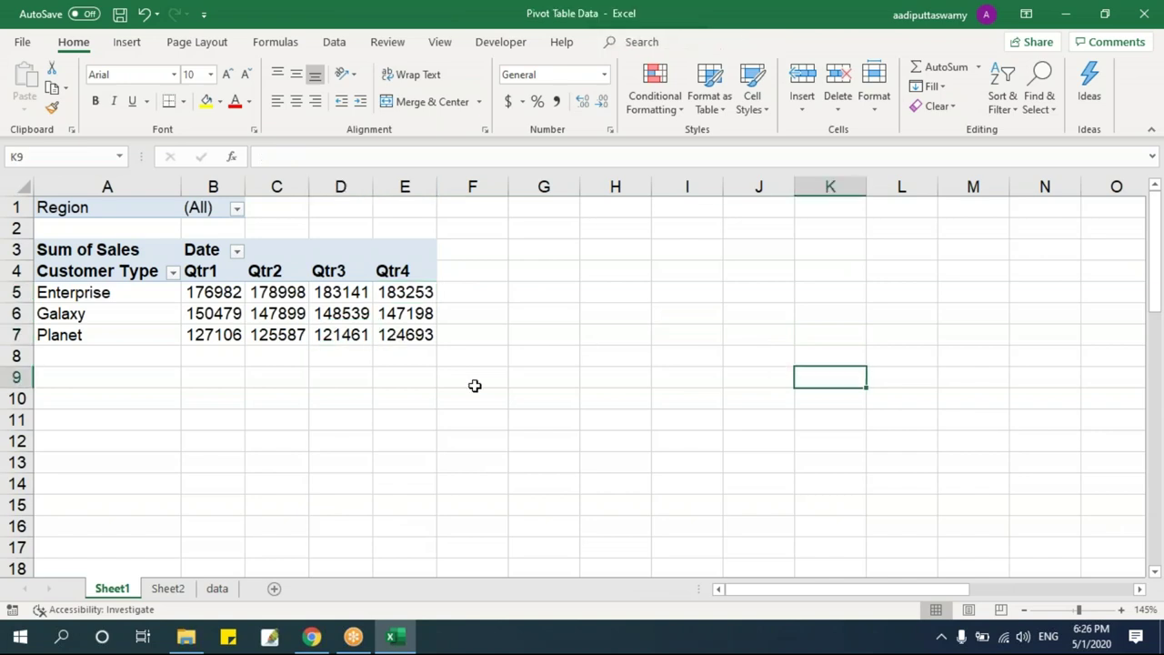
- Show the field list again, switch the selection out of and back into the pivot table, and close the list
{"action": "right_click", "coordinate": [338, 315]}
{"action": "left_click", "coordinate": [414, 540]}
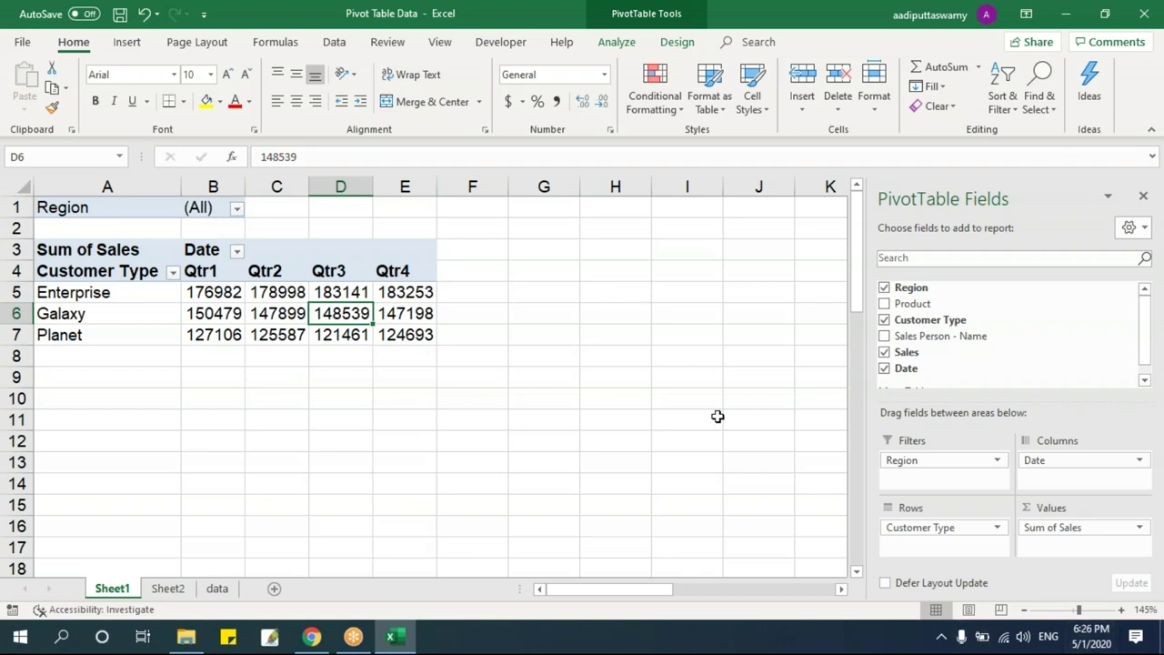
{"action": "left_click", "coordinate": [683, 294]}
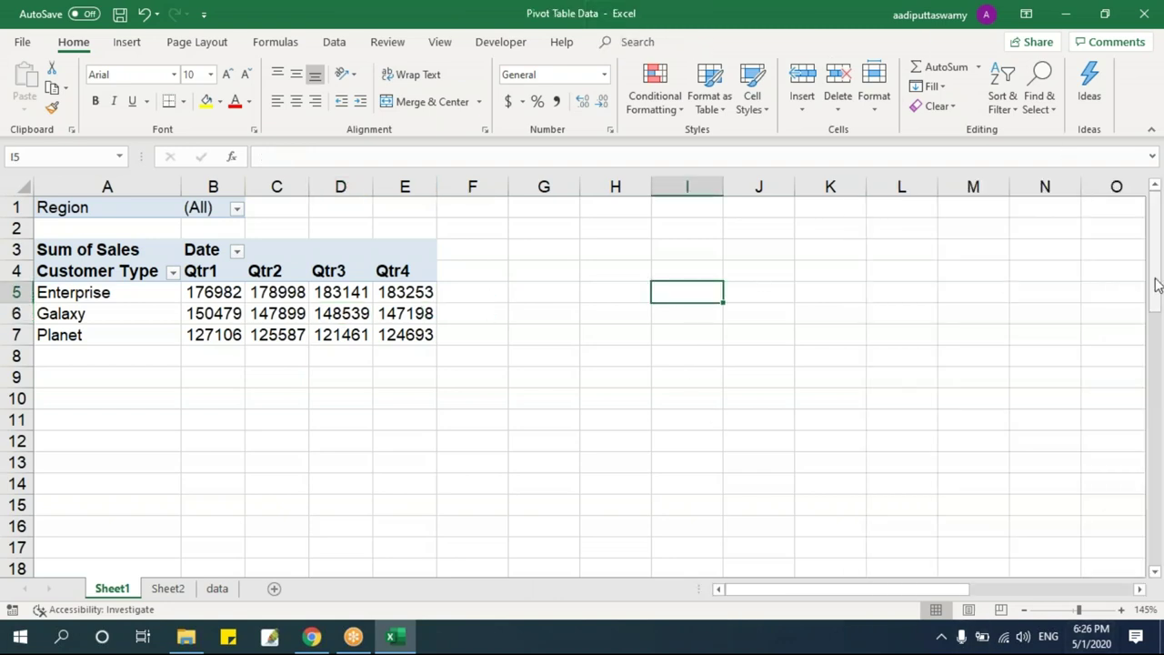
{"action": "left_click", "coordinate": [414, 309]}
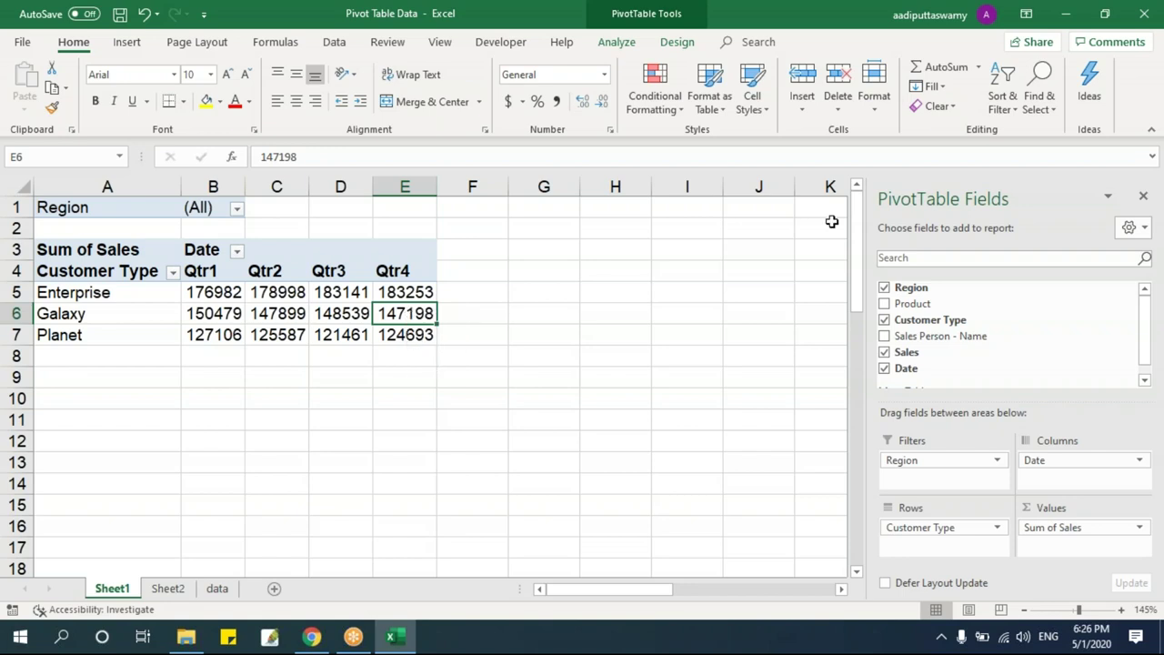
{"action": "left_click", "coordinate": [1143, 196]}
{"action": "key", "text": "Left"}
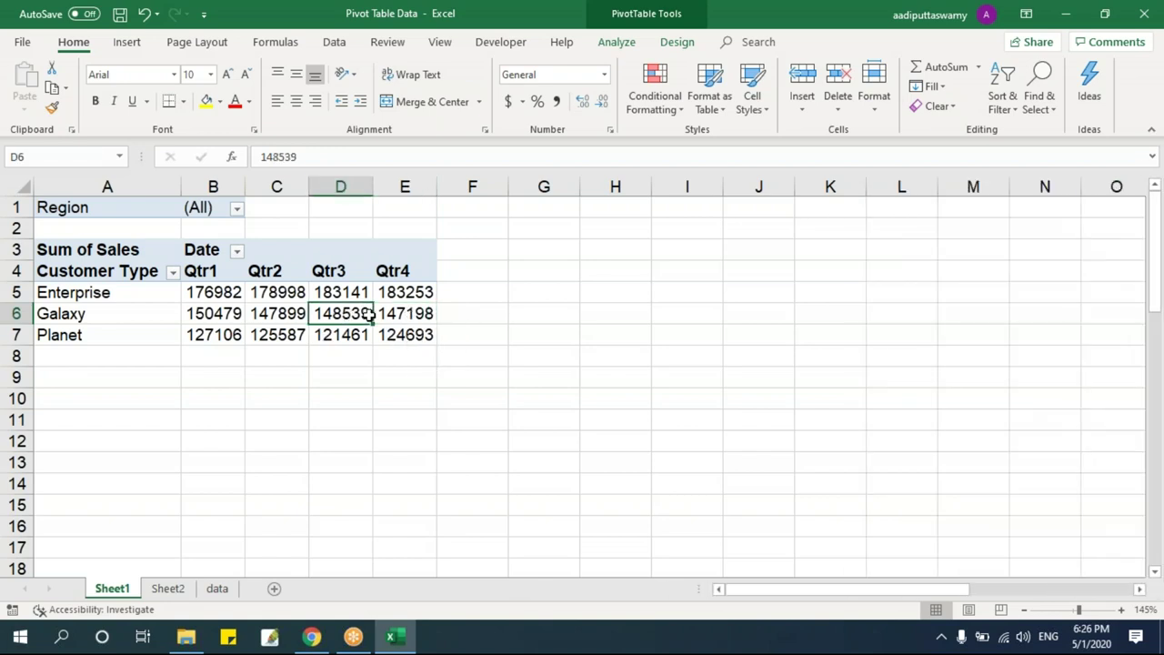
- Bring back the pivot table's field list and remove Date from the column area
{"action": "left_click", "coordinate": [753, 419]}
{"action": "left_click", "coordinate": [359, 334]}
{"action": "right_click", "coordinate": [352, 318]}
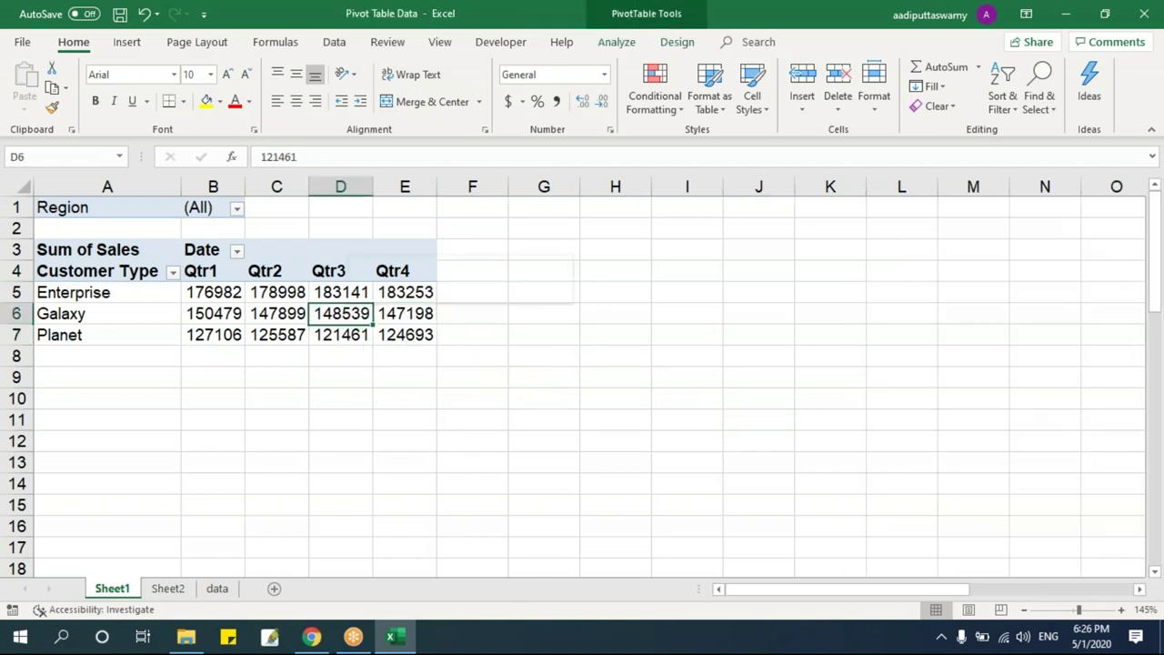
{"action": "left_click", "coordinate": [411, 542]}
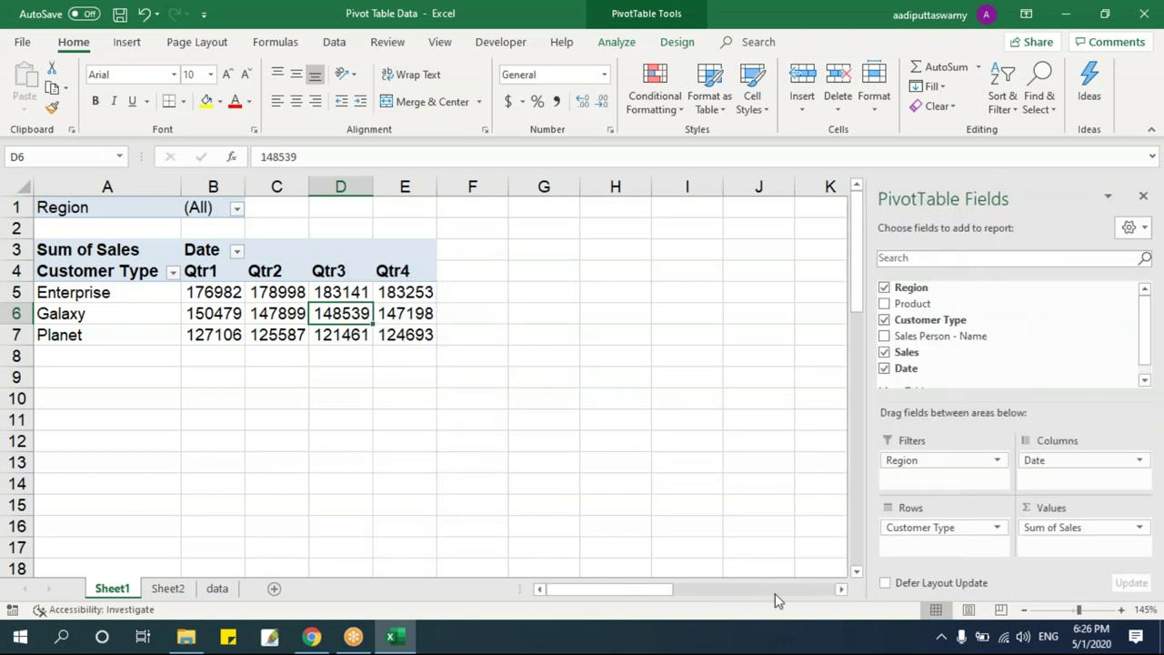
{"action": "left_click_drag", "start_coordinate": [1062, 461], "coordinate": [702, 473]}
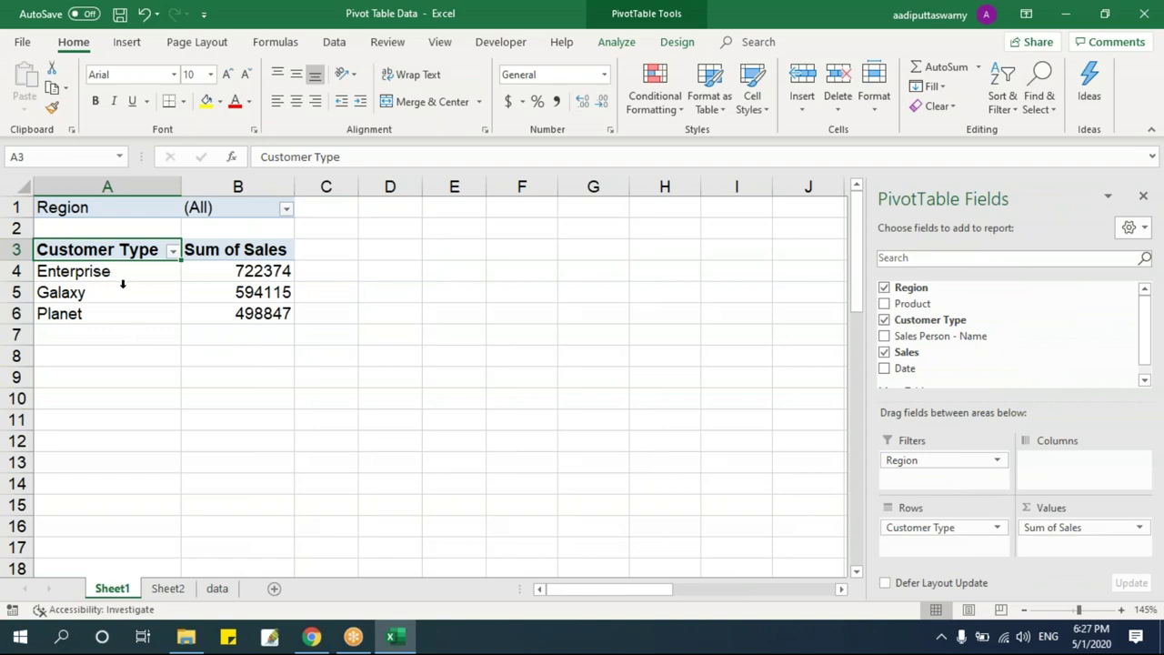
- Open the Sum of Sales value field settings from its heading and from the values area, cancelling both times
{"action": "left_click", "coordinate": [117, 212]}
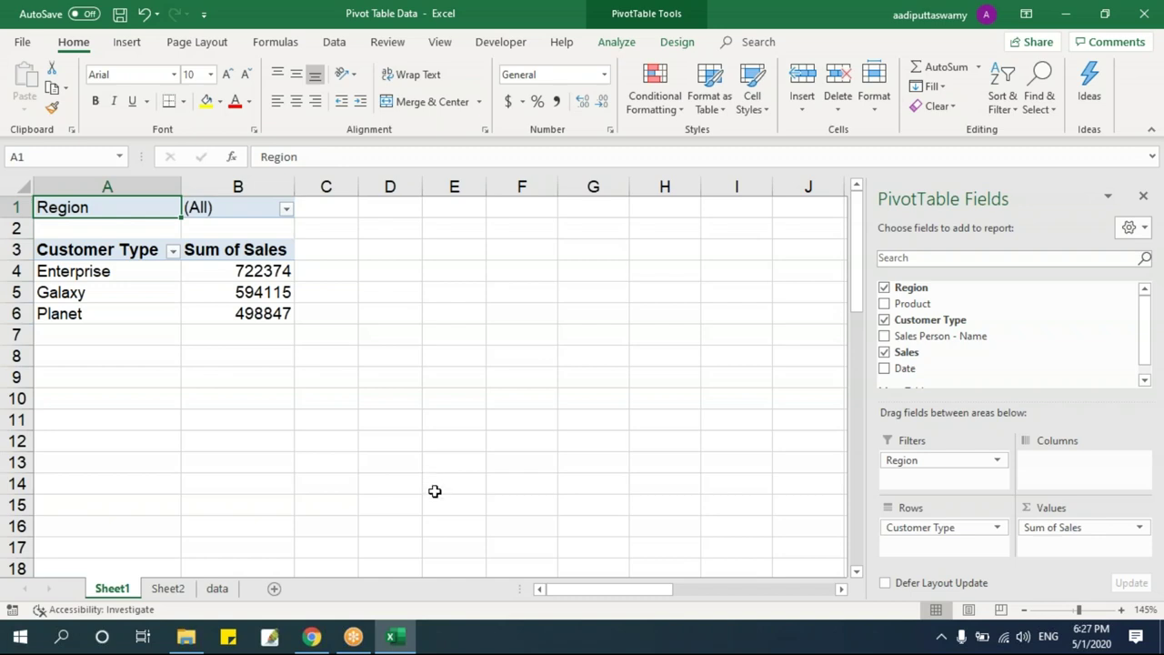
{"action": "left_click", "coordinate": [235, 250]}
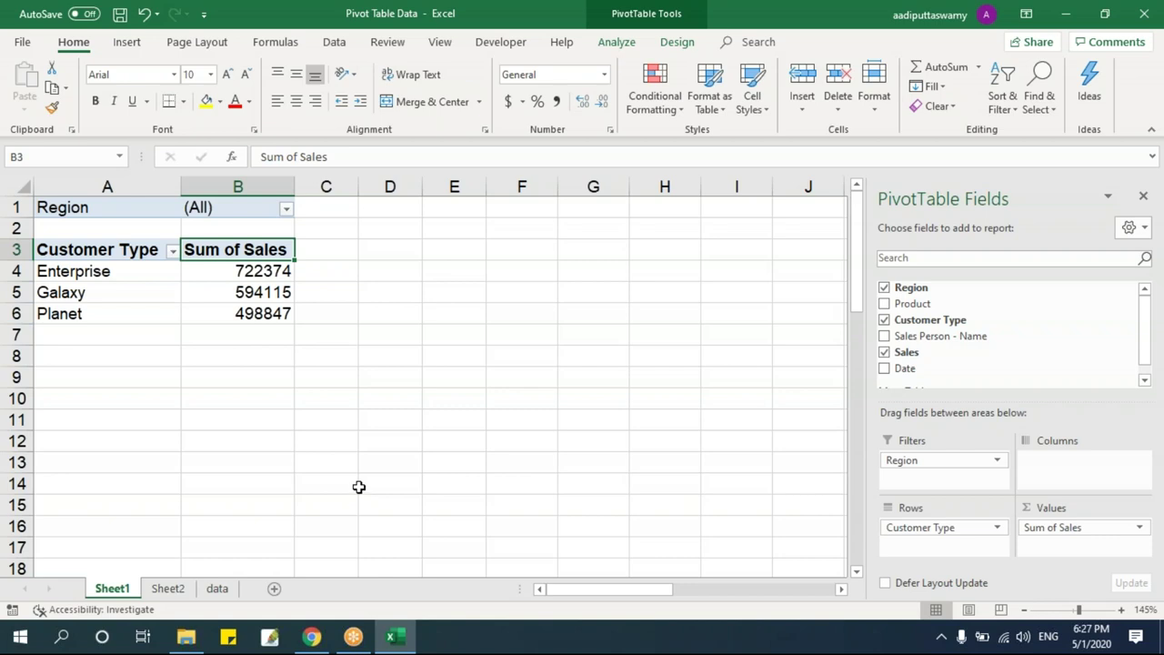
{"action": "double_click", "coordinate": [269, 250]}
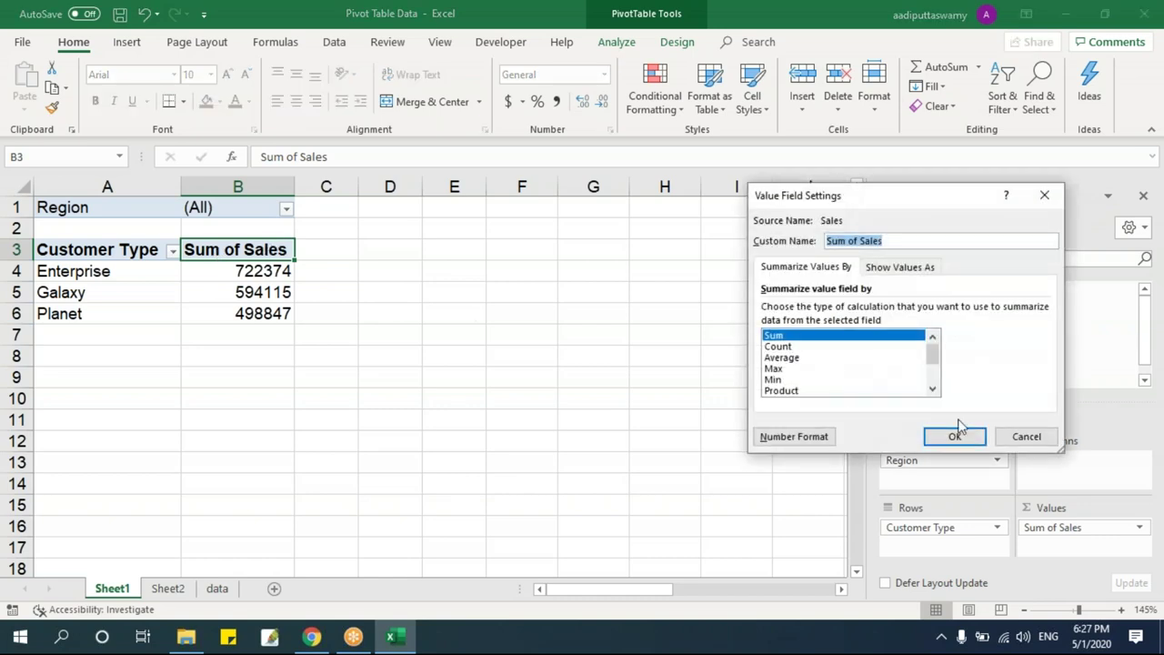
{"action": "left_click", "coordinate": [1027, 436]}
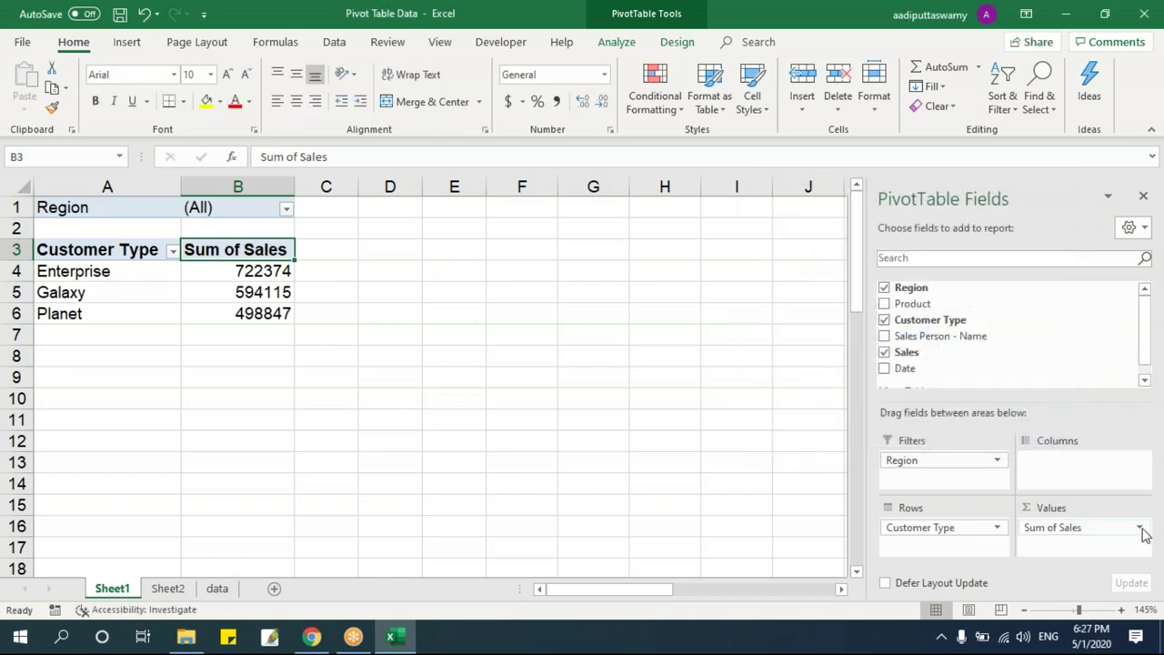
{"action": "left_click", "coordinate": [1140, 528]}
{"action": "left_click", "coordinate": [1082, 504]}
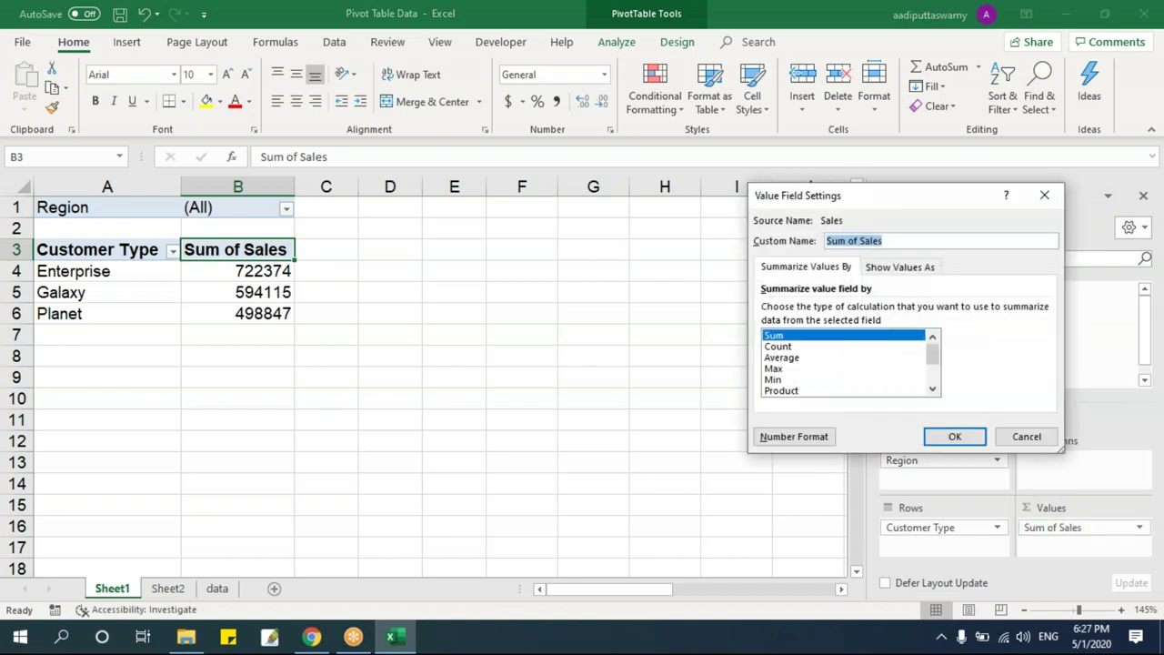
{"action": "left_click", "coordinate": [1044, 196]}
- Open the PivotTable Options and the Sum of Sales value field settings in turn, closing each without changes
{"action": "right_click", "coordinate": [254, 244]}
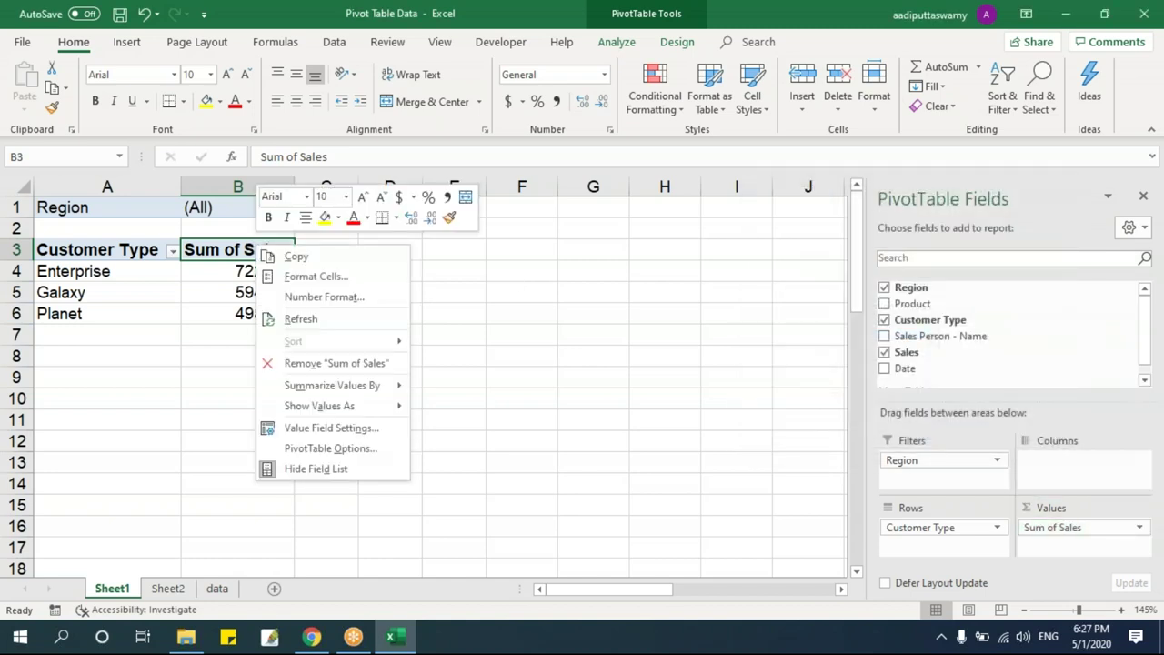
{"action": "left_click", "coordinate": [328, 448]}
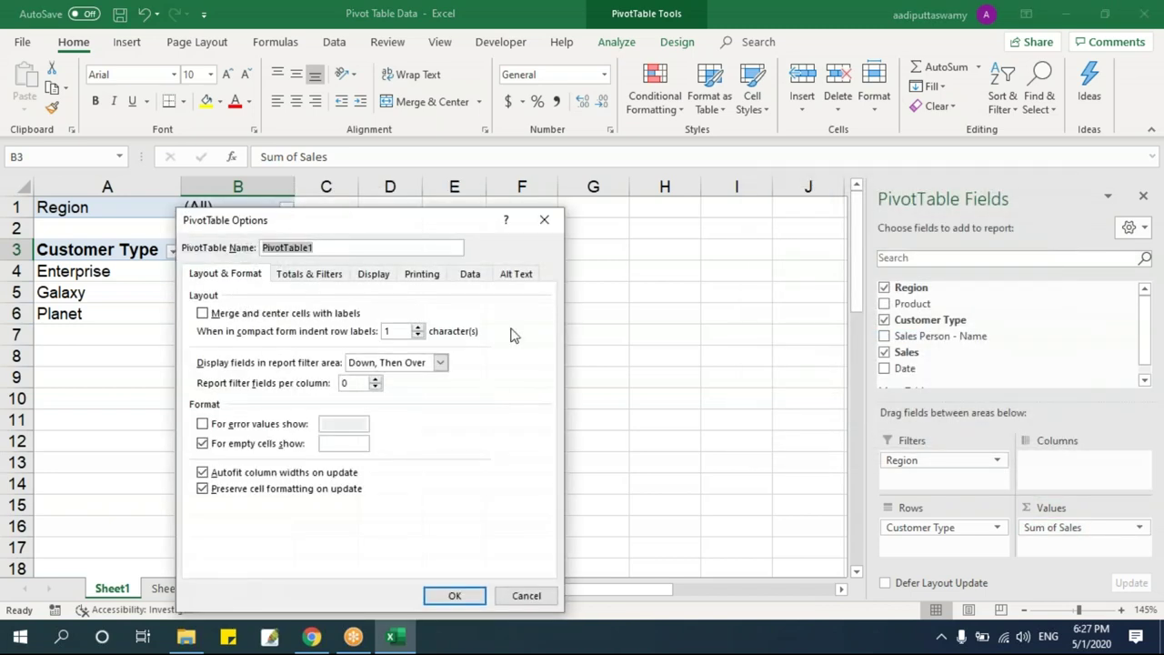
{"action": "left_click", "coordinate": [544, 220]}
{"action": "right_click", "coordinate": [251, 244]}
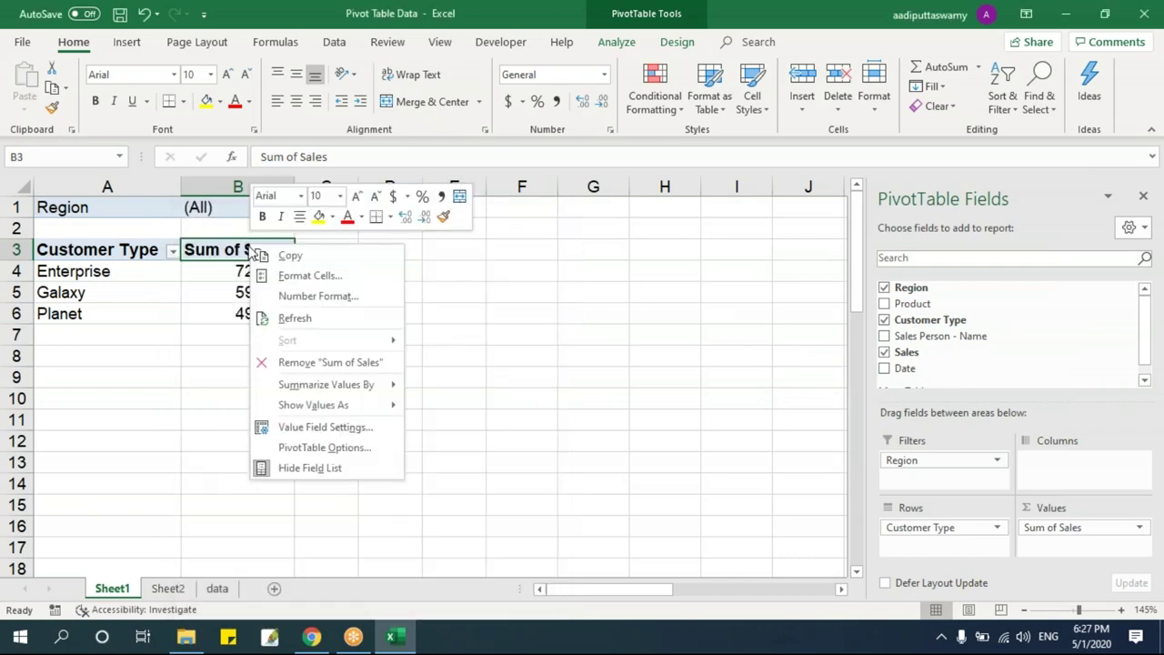
{"action": "left_click", "coordinate": [330, 426]}
{"action": "left_click", "coordinate": [462, 286]}
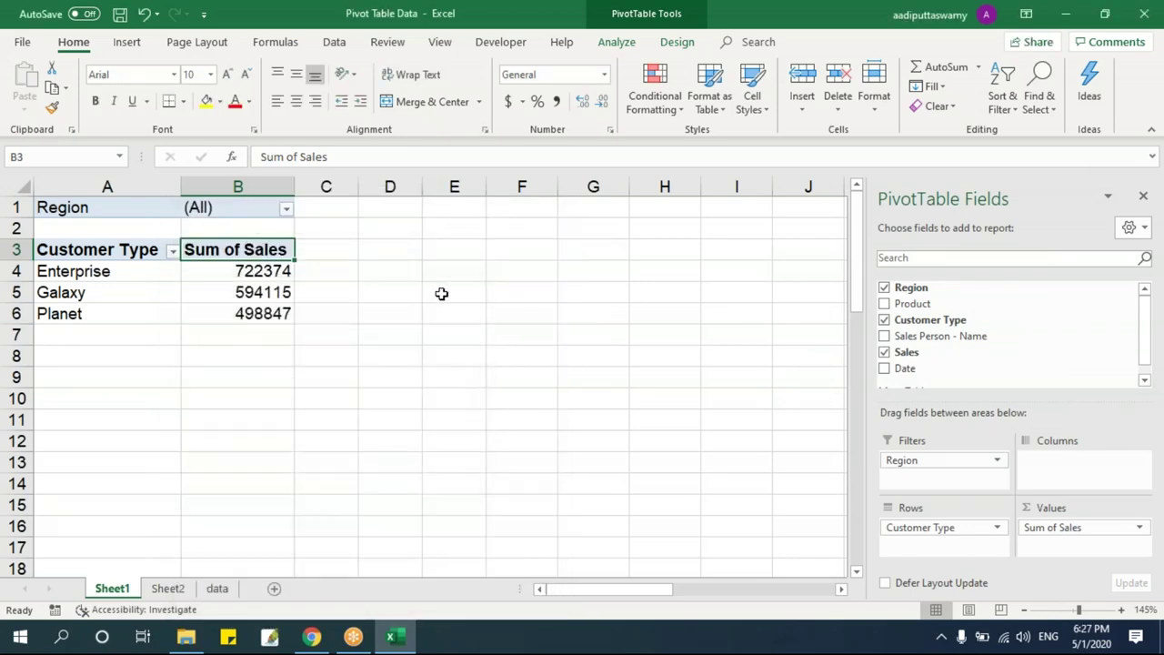
{"action": "left_click", "coordinate": [447, 293]}
- Reopen the Sum of Sales value field settings twice from the heading cell, cancelling each time
{"action": "double_click", "coordinate": [244, 249]}
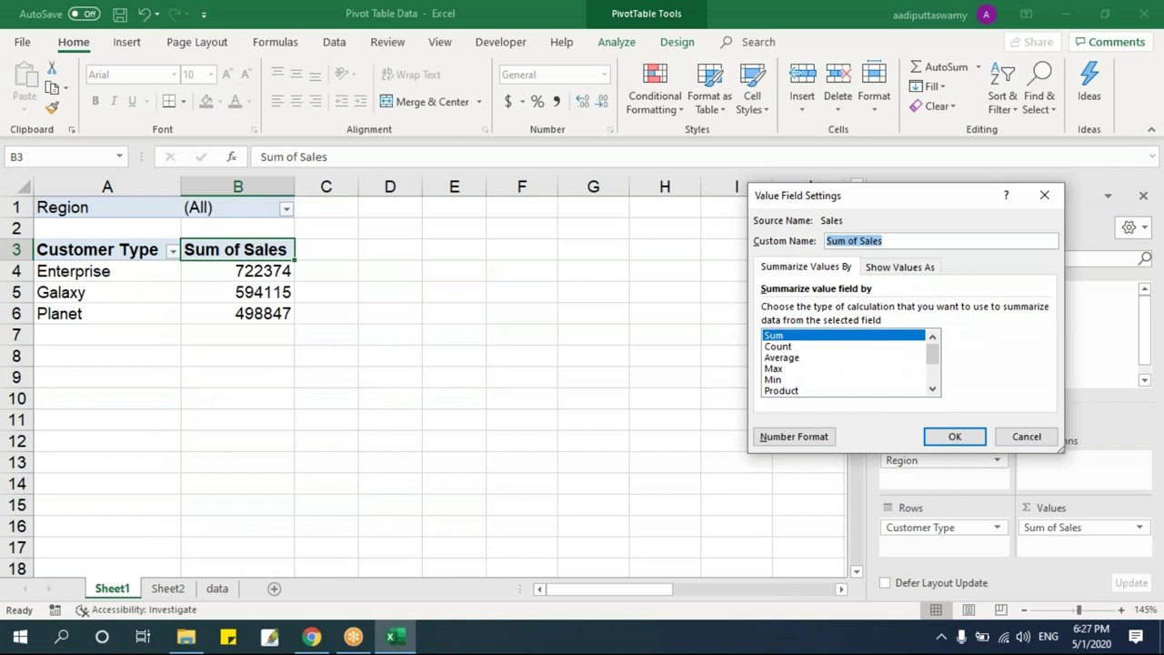
{"action": "key", "text": "Escape"}
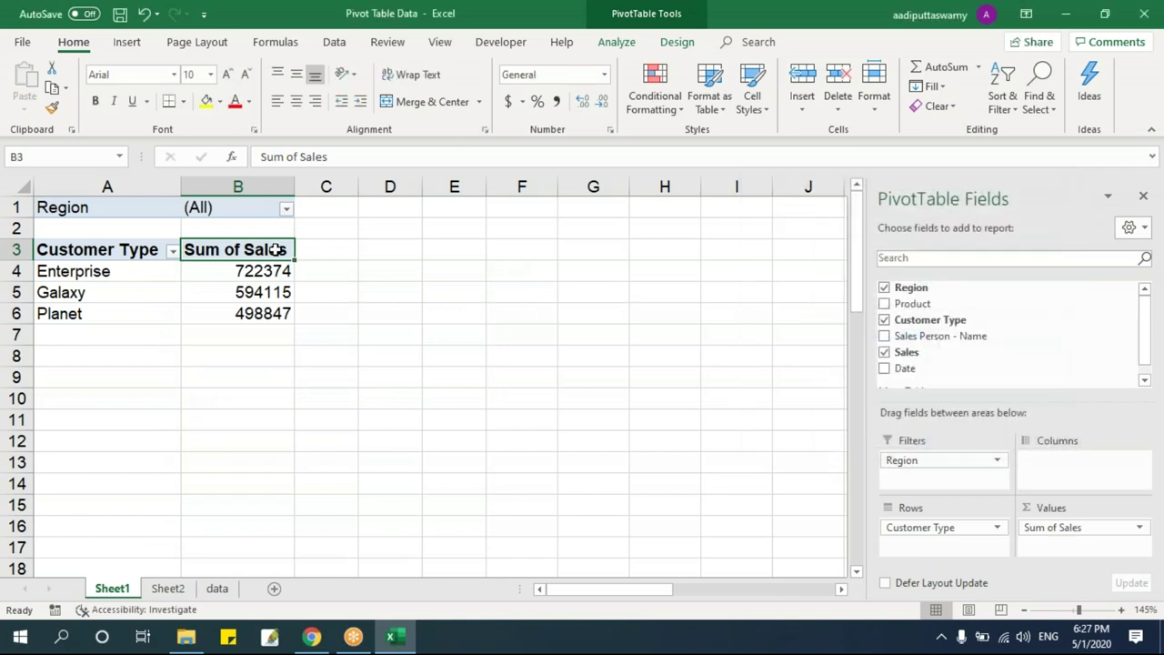
{"action": "right_click", "coordinate": [276, 249]}
{"action": "left_click", "coordinate": [393, 424]}
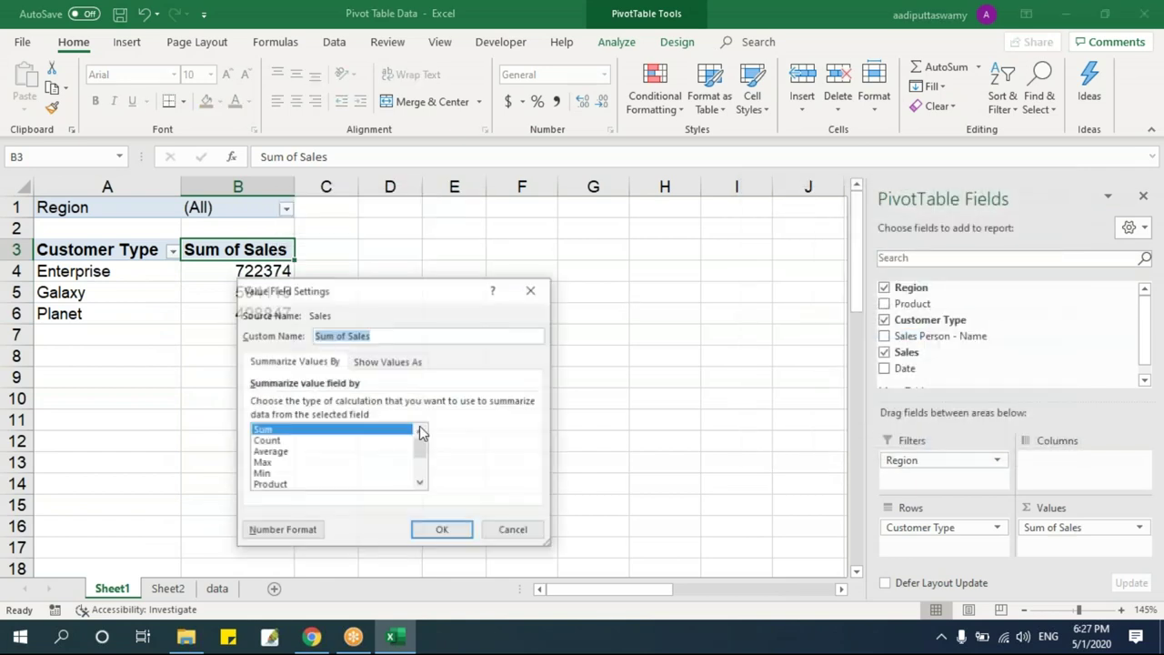
{"action": "left_click", "coordinate": [525, 532]}
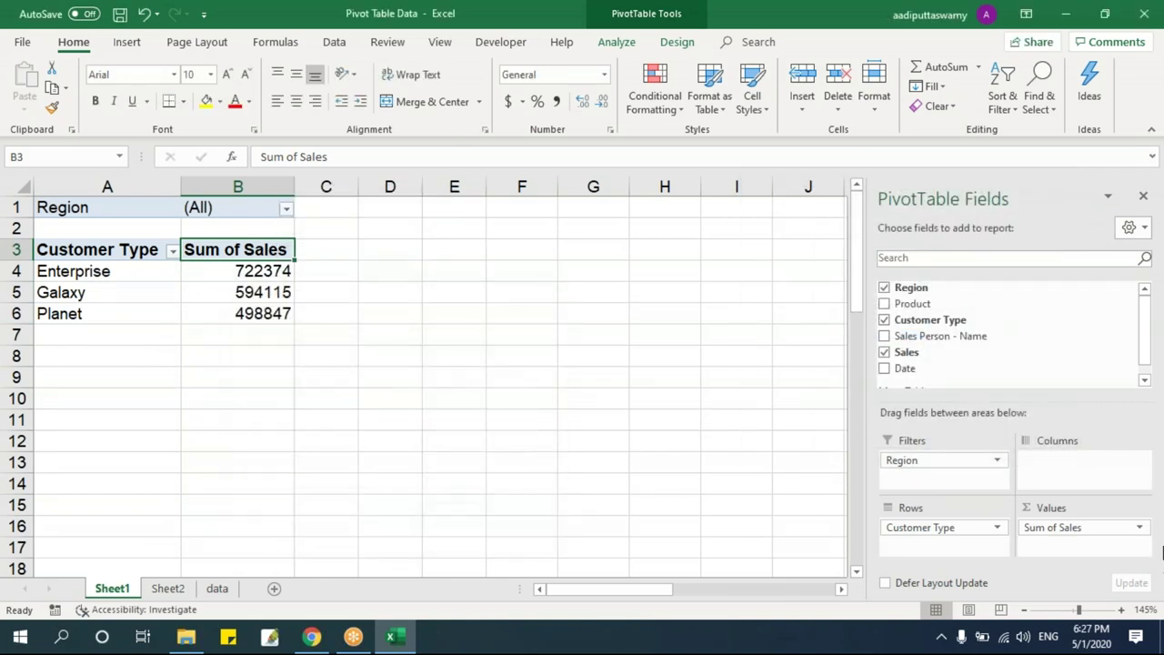
- Look through the available summary functions, summarise the Sales values by Average, and select the averages for the three customer types
{"action": "left_click", "coordinate": [1139, 530]}
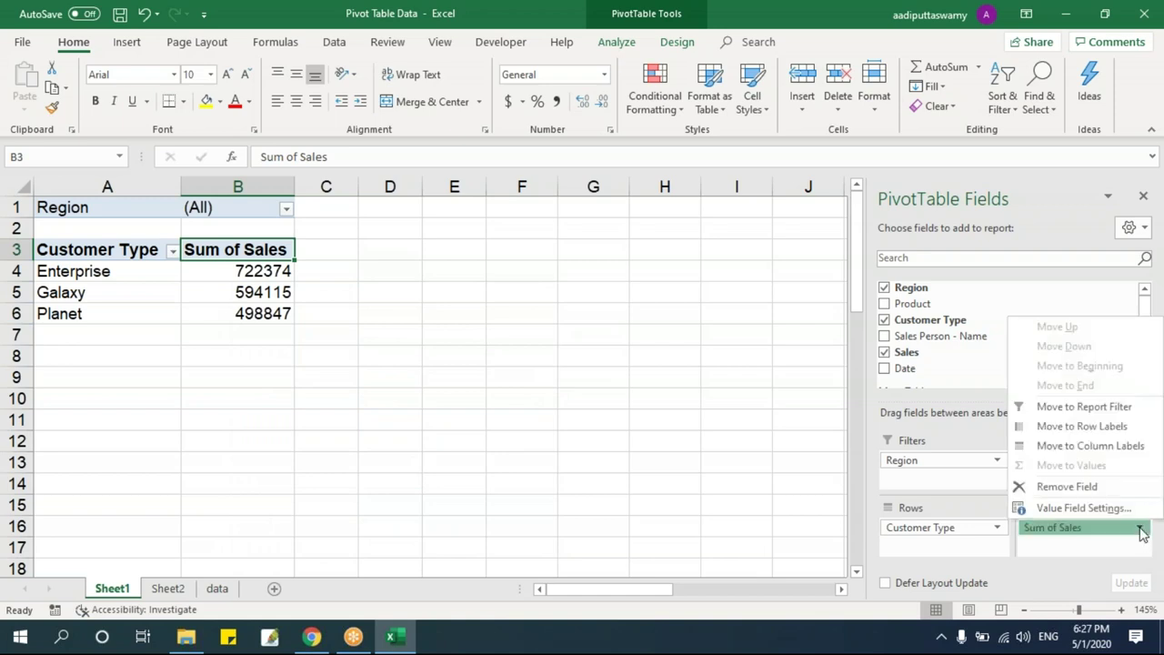
{"action": "left_click", "coordinate": [1095, 510]}
{"action": "left_click_drag", "start_coordinate": [918, 196], "coordinate": [519, 222]}
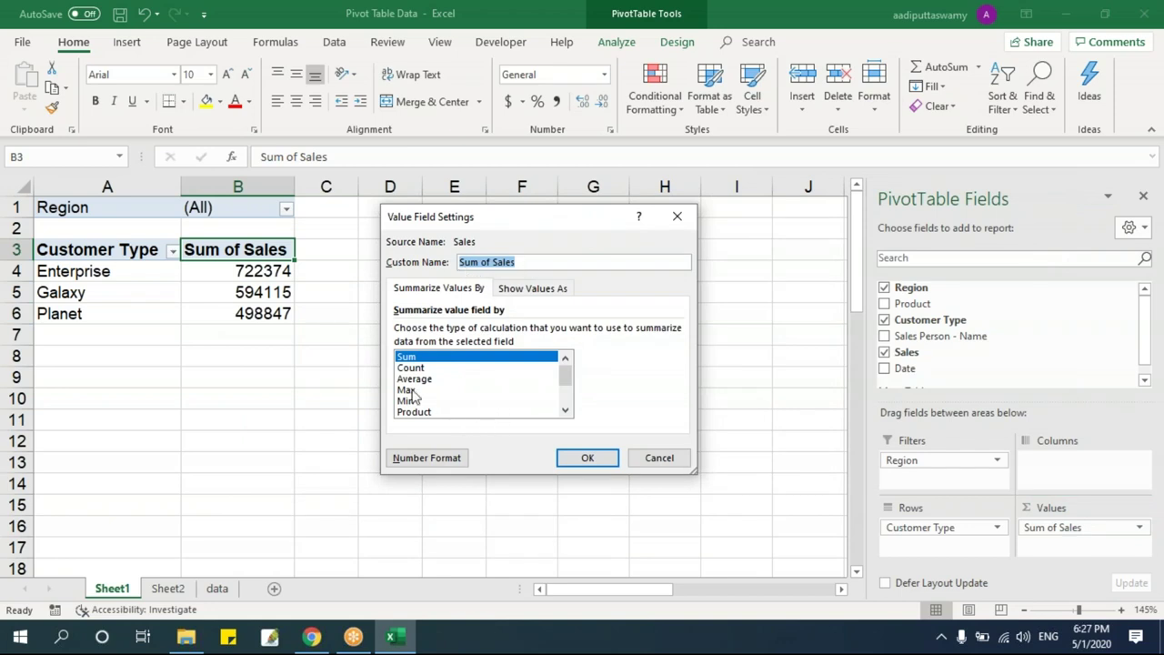
{"action": "left_click_drag", "start_coordinate": [564, 375], "coordinate": [565, 412]}
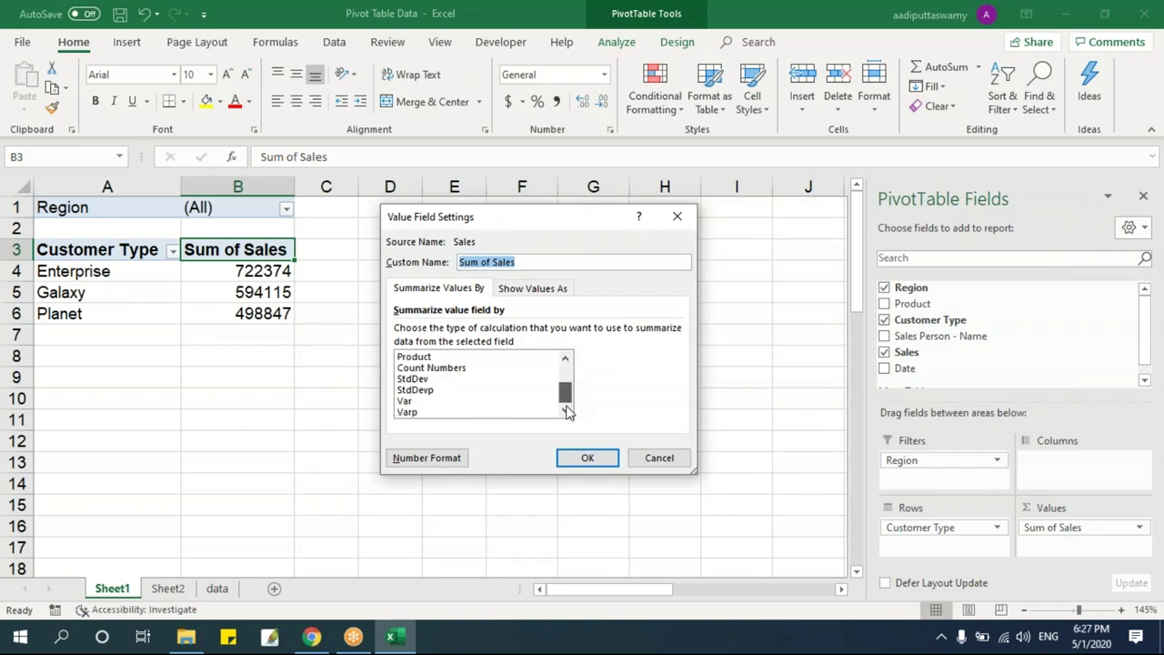
{"action": "scroll", "coordinate": [566, 400], "scroll_direction": "up", "scroll_amount": 2}
{"action": "left_click", "coordinate": [422, 378]}
{"action": "left_click", "coordinate": [588, 458]}
{"action": "left_click_drag", "start_coordinate": [283, 273], "coordinate": [288, 316]}
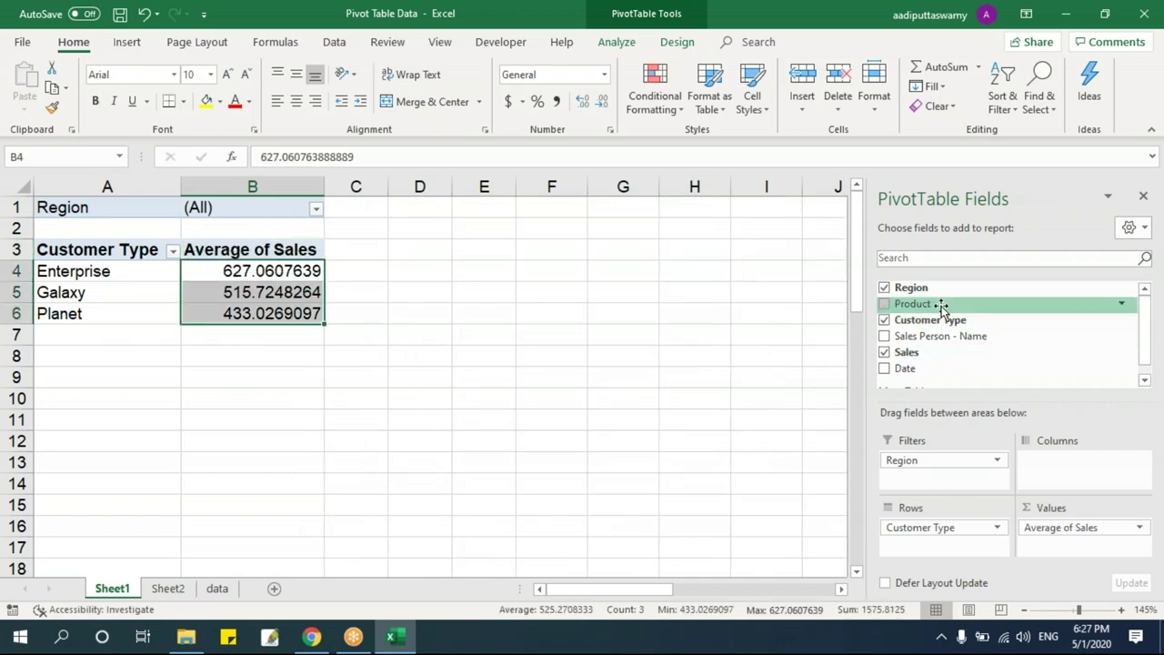
- Add Product to the pivot table's columns and examine the average sales for each customer type and product
{"action": "left_click_drag", "start_coordinate": [942, 309], "coordinate": [1091, 464]}
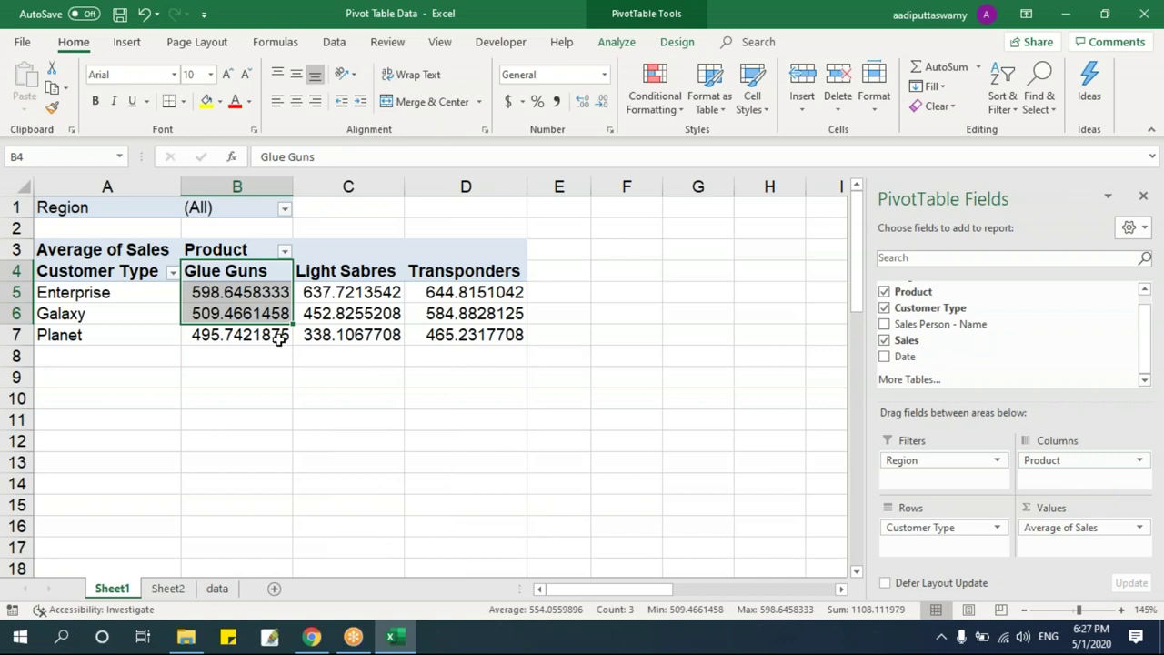
{"action": "left_click_drag", "start_coordinate": [230, 291], "coordinate": [491, 335]}
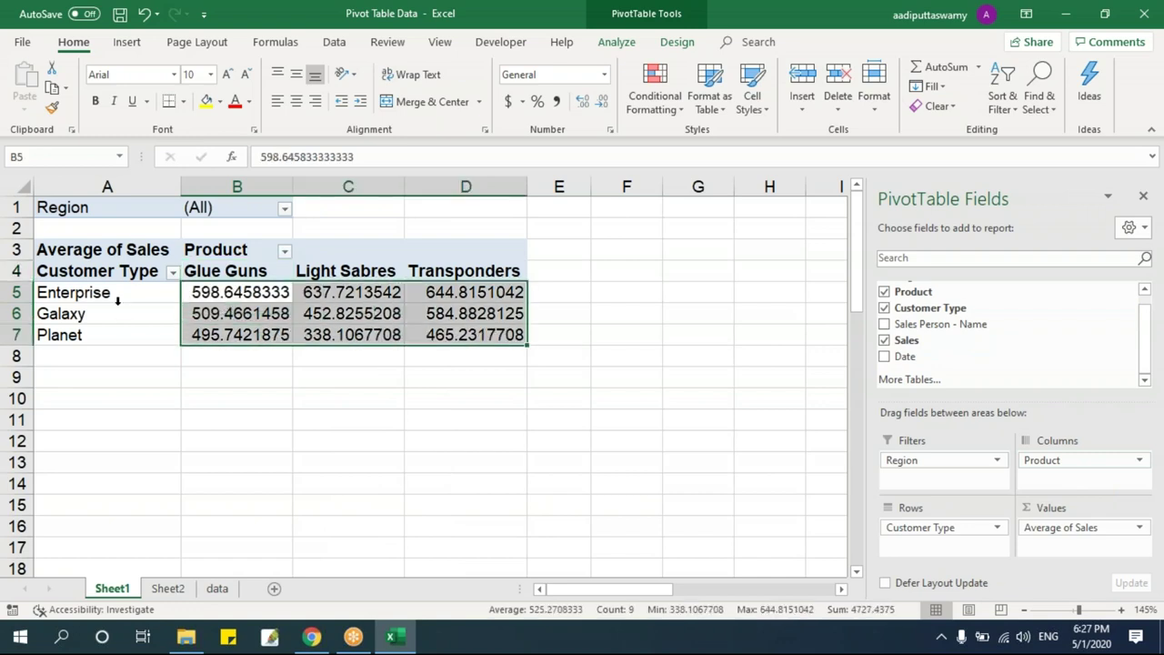
{"action": "left_click", "coordinate": [145, 294]}
{"action": "left_click", "coordinate": [191, 271]}
{"action": "left_click", "coordinate": [223, 291]}
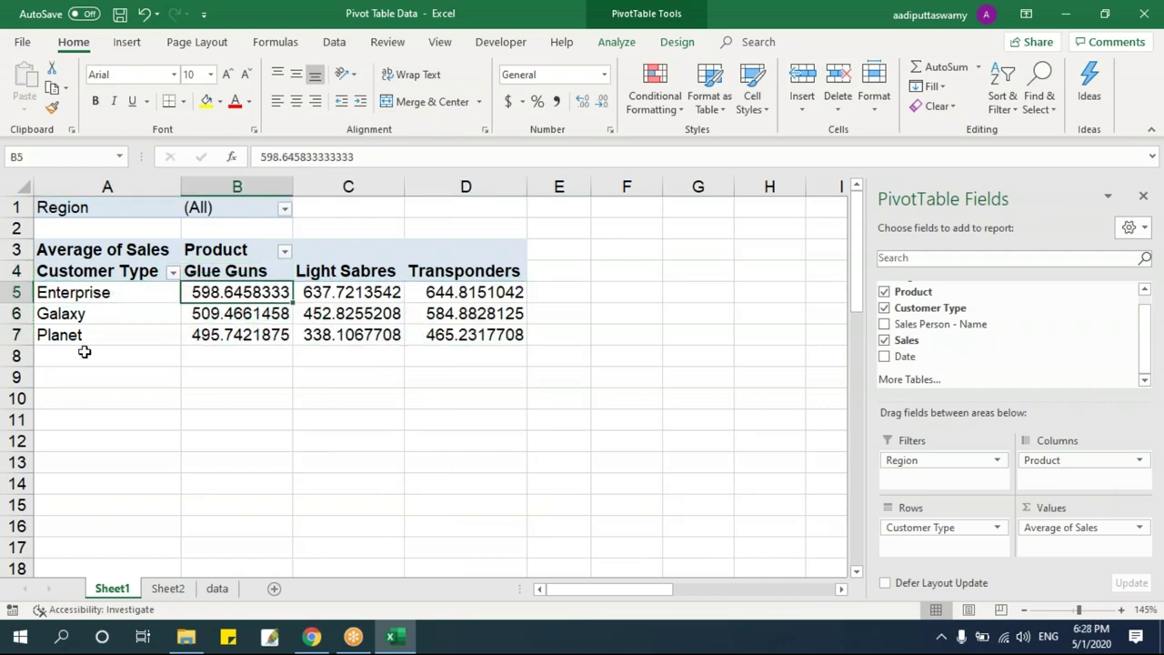
{"action": "left_click", "coordinate": [83, 318]}
{"action": "left_click", "coordinate": [311, 274]}
{"action": "left_click_drag", "start_coordinate": [231, 296], "coordinate": [491, 335]}
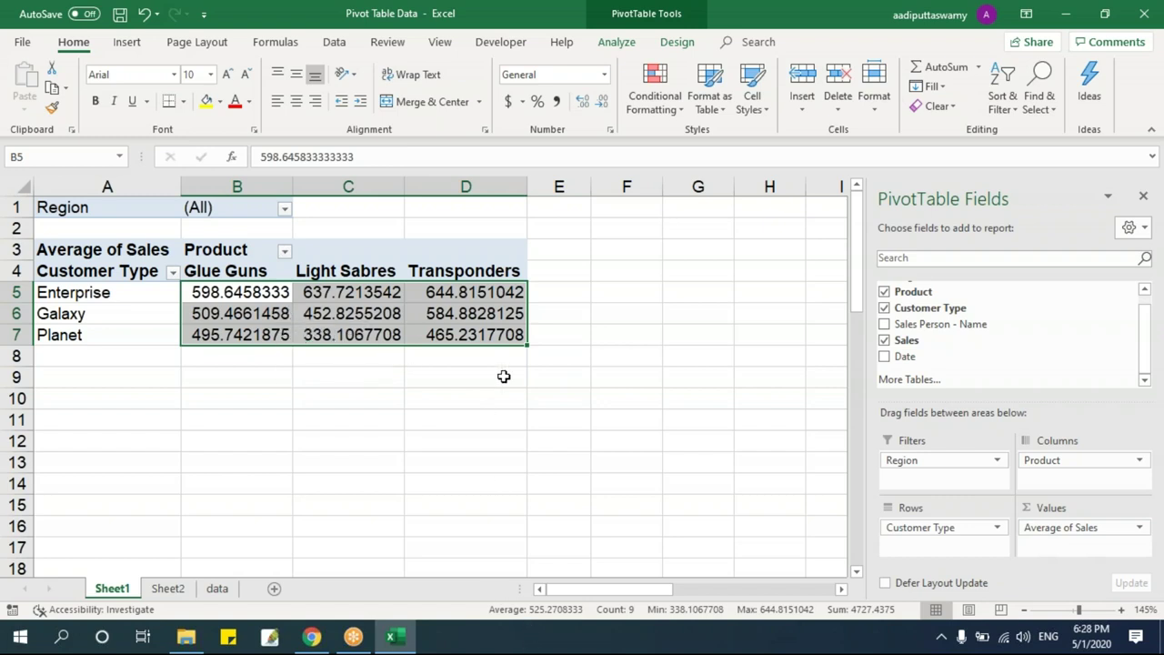
- Remove Product from the columns and check the average sales by customer type
{"action": "left_click_drag", "start_coordinate": [1091, 460], "coordinate": [409, 472]}
{"action": "left_click_drag", "start_coordinate": [269, 271], "coordinate": [270, 313]}
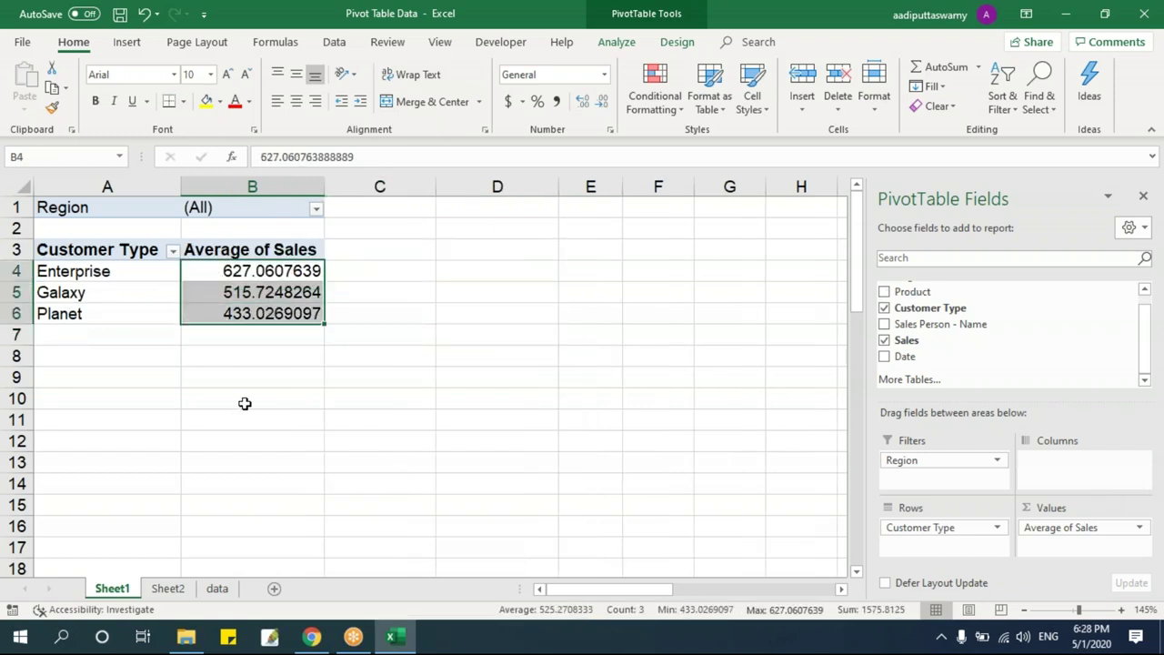
{"action": "left_click", "coordinate": [273, 291]}
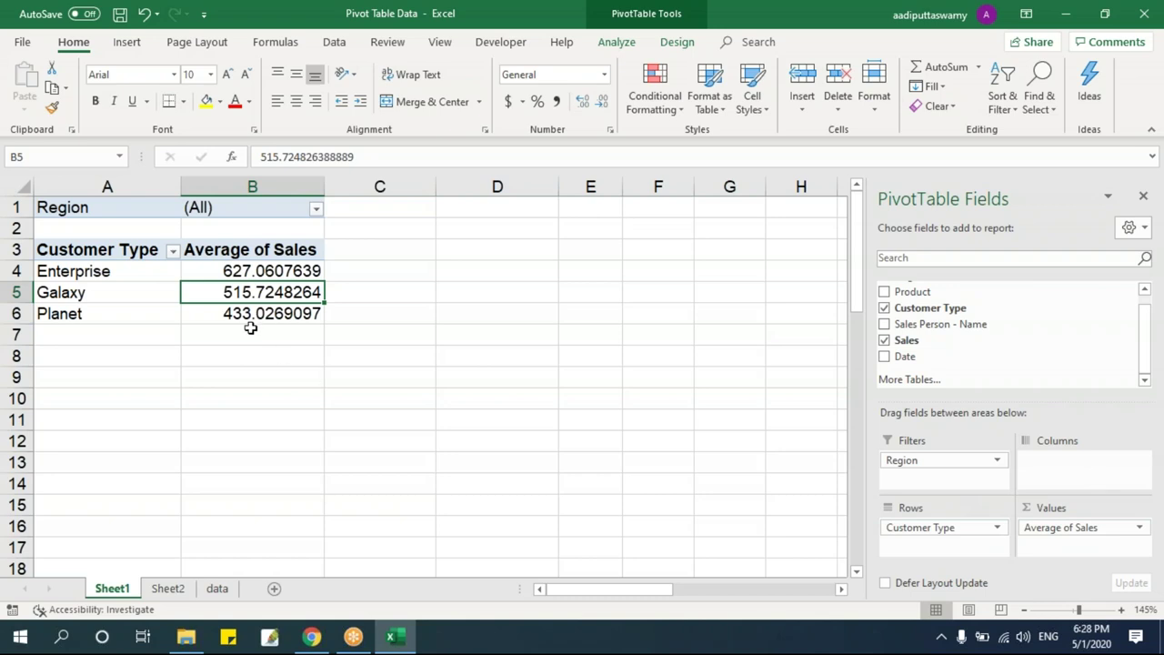
- Add the Sales Person - Name field to the pivot table's rows beneath Customer Type
{"action": "left_click", "coordinate": [138, 275]}
{"action": "left_click", "coordinate": [677, 42]}
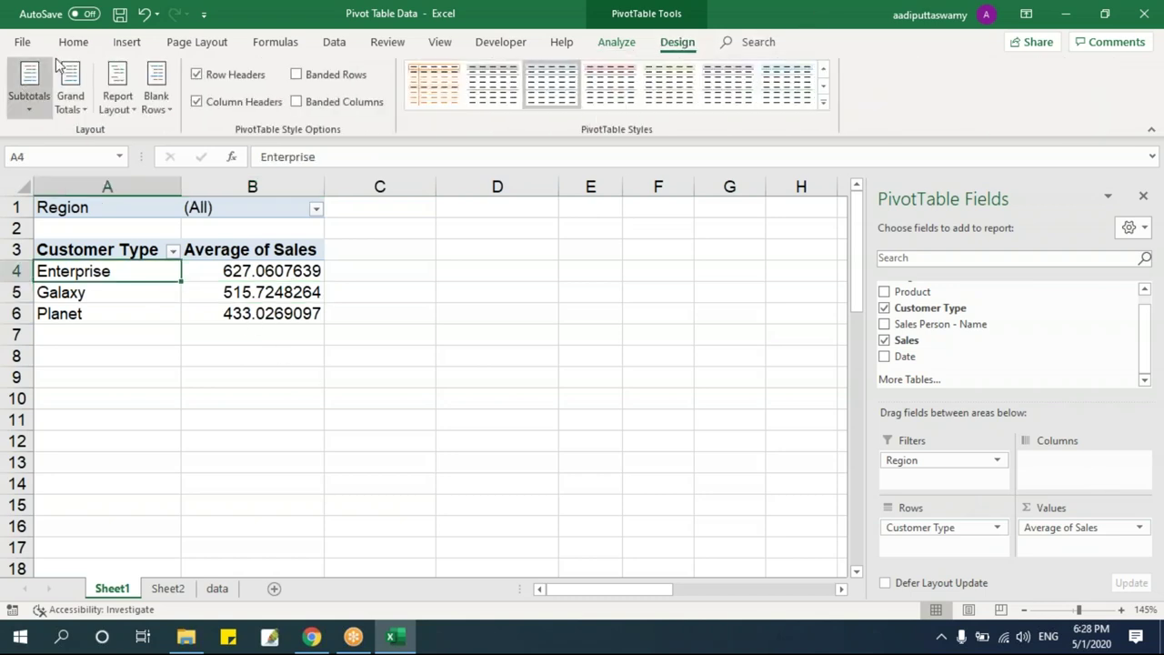
{"action": "left_click", "coordinate": [425, 406]}
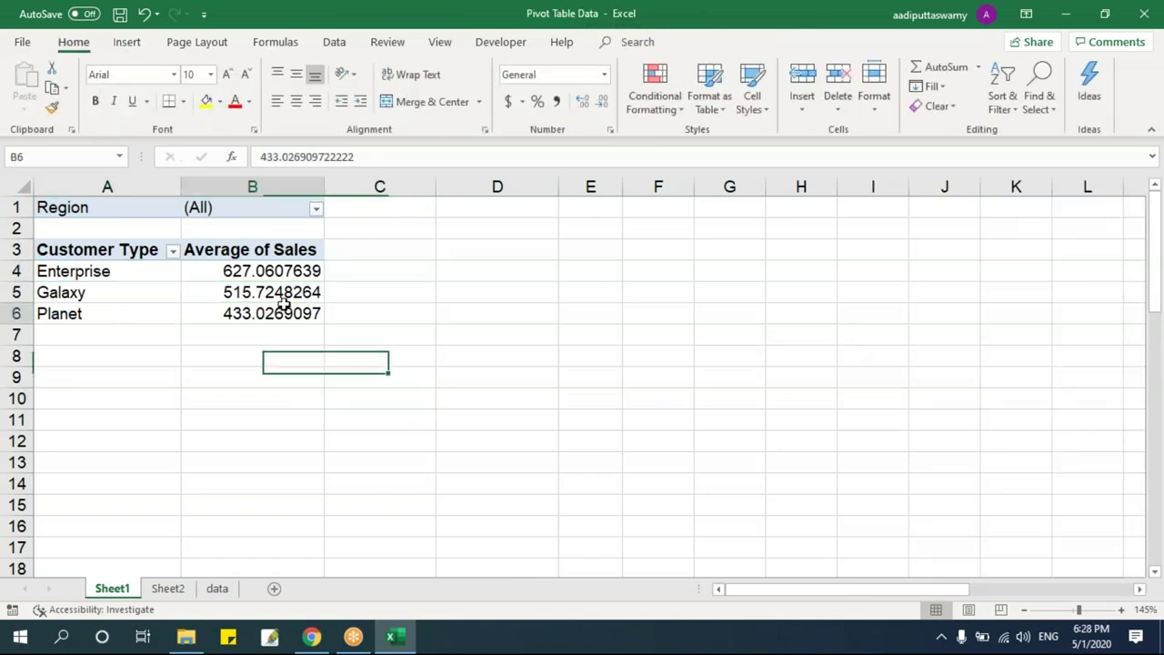
{"action": "left_click", "coordinate": [280, 311]}
{"action": "left_click_drag", "start_coordinate": [930, 325], "coordinate": [959, 550]}
{"action": "left_click", "coordinate": [345, 359]}
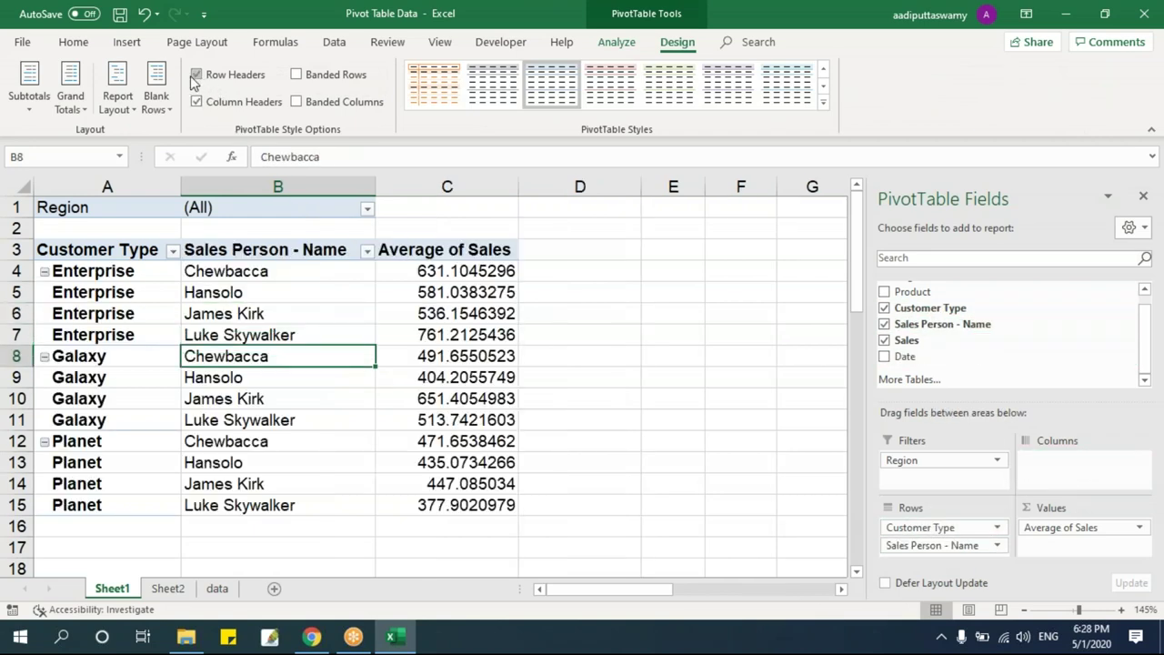
- Turn off row header formatting after selecting the customer type labels, and toggle column header formatting off and back on
{"action": "left_click_drag", "start_coordinate": [117, 276], "coordinate": [105, 484]}
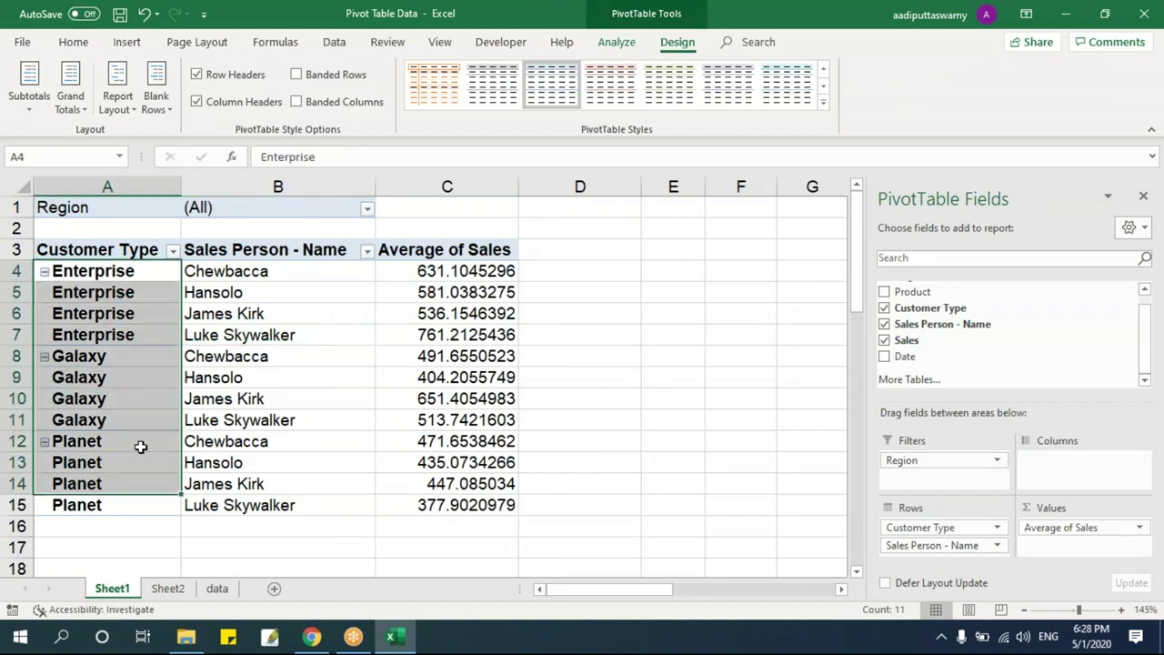
{"action": "left_click", "coordinate": [196, 76]}
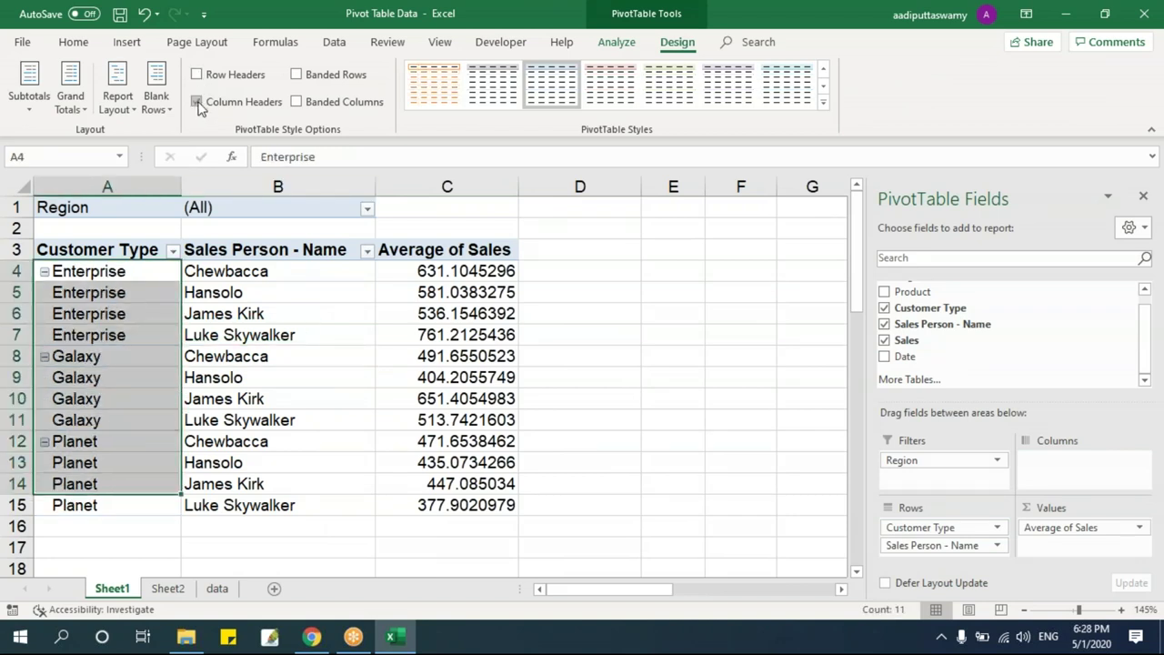
{"action": "left_click", "coordinate": [198, 102]}
{"action": "key", "text": "ctrl+z"}
{"action": "key", "text": "ctrl+z"}
{"action": "key", "text": "ctrl+y"}
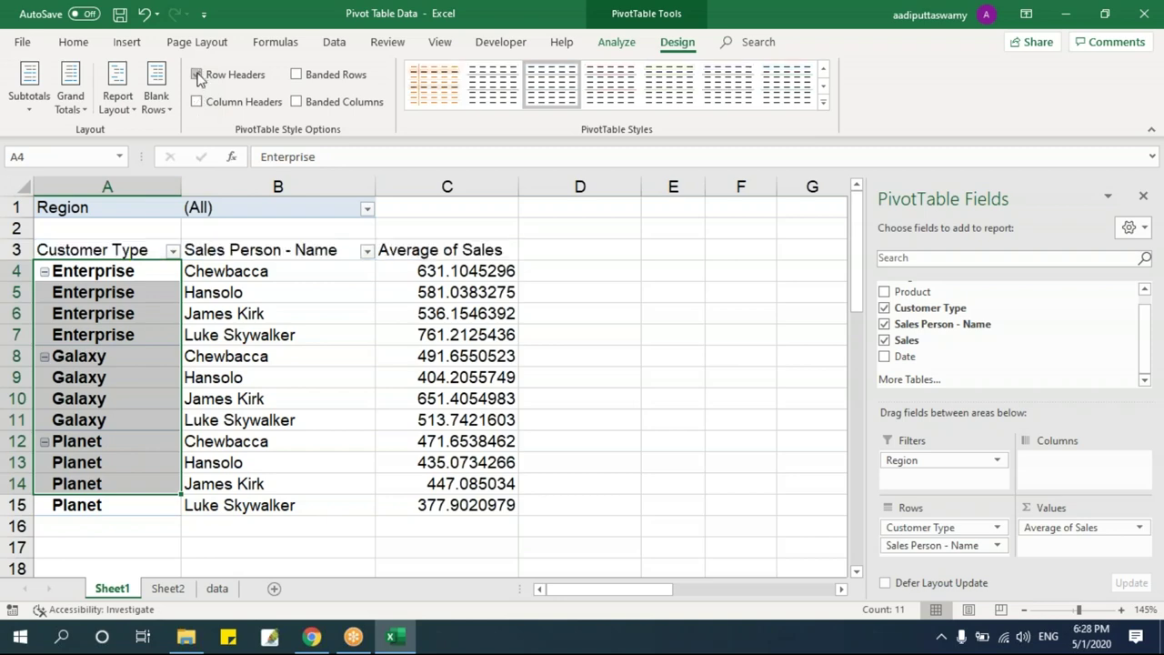
{"action": "key", "text": "ctrl+y"}
{"action": "left_click", "coordinate": [198, 101]}
- Turn on banded rows for the pivot table and inspect the shading across the Enterprise rows
{"action": "left_click", "coordinate": [295, 75]}
{"action": "left_click", "coordinate": [524, 335]}
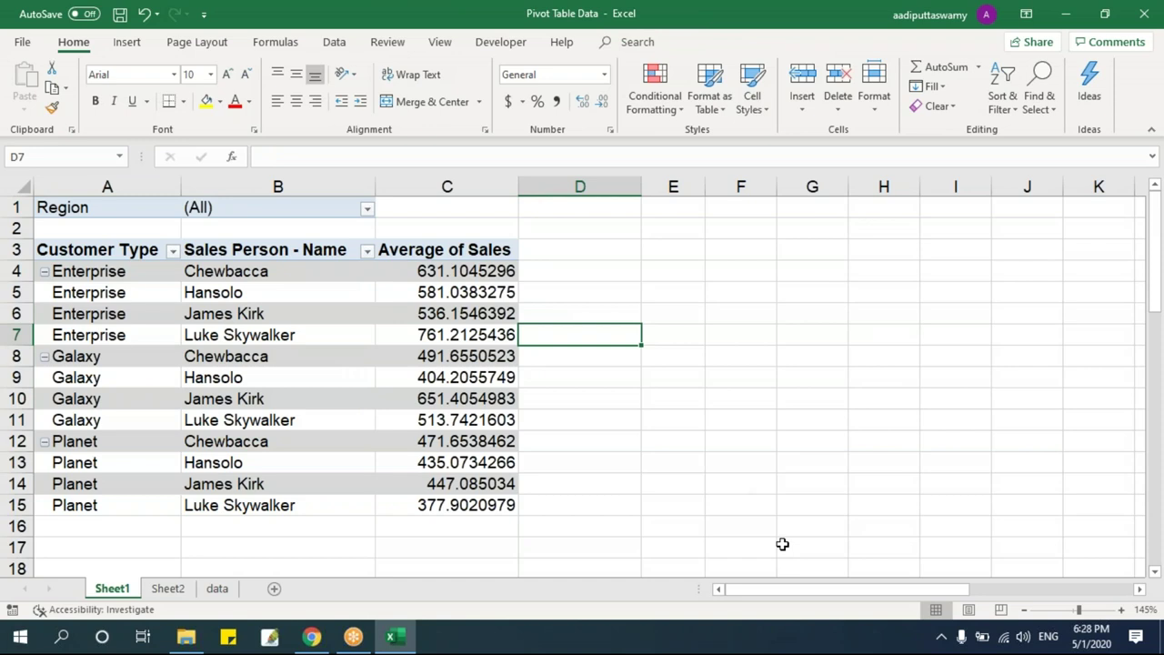
{"action": "left_click", "coordinate": [110, 271]}
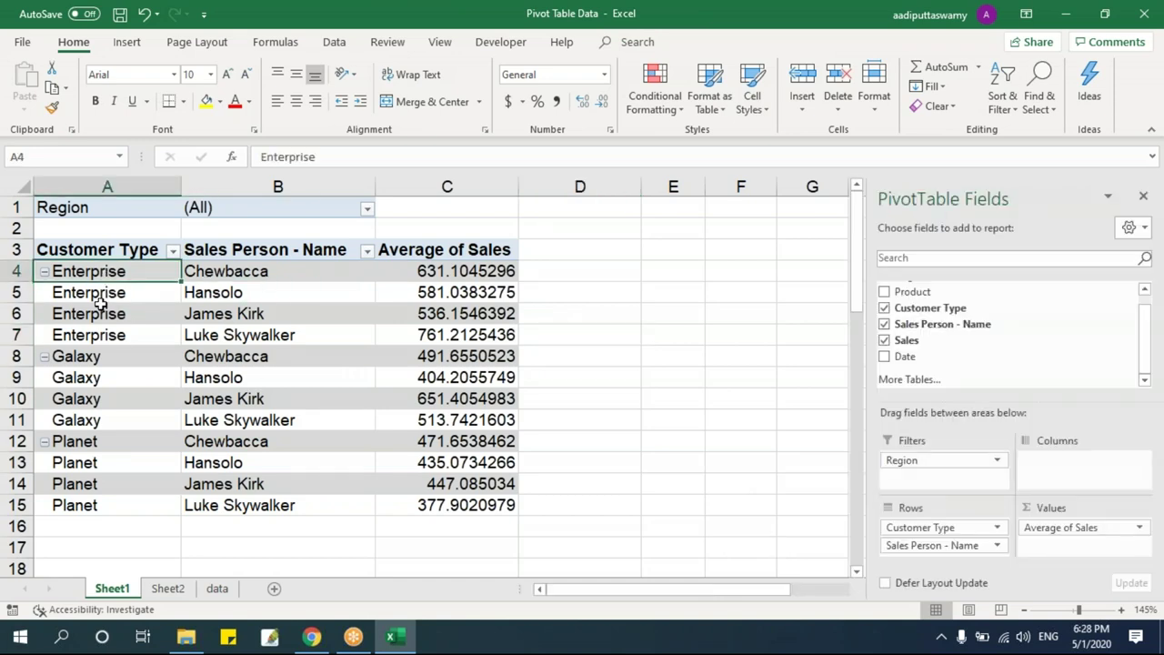
{"action": "left_click", "coordinate": [98, 314]}
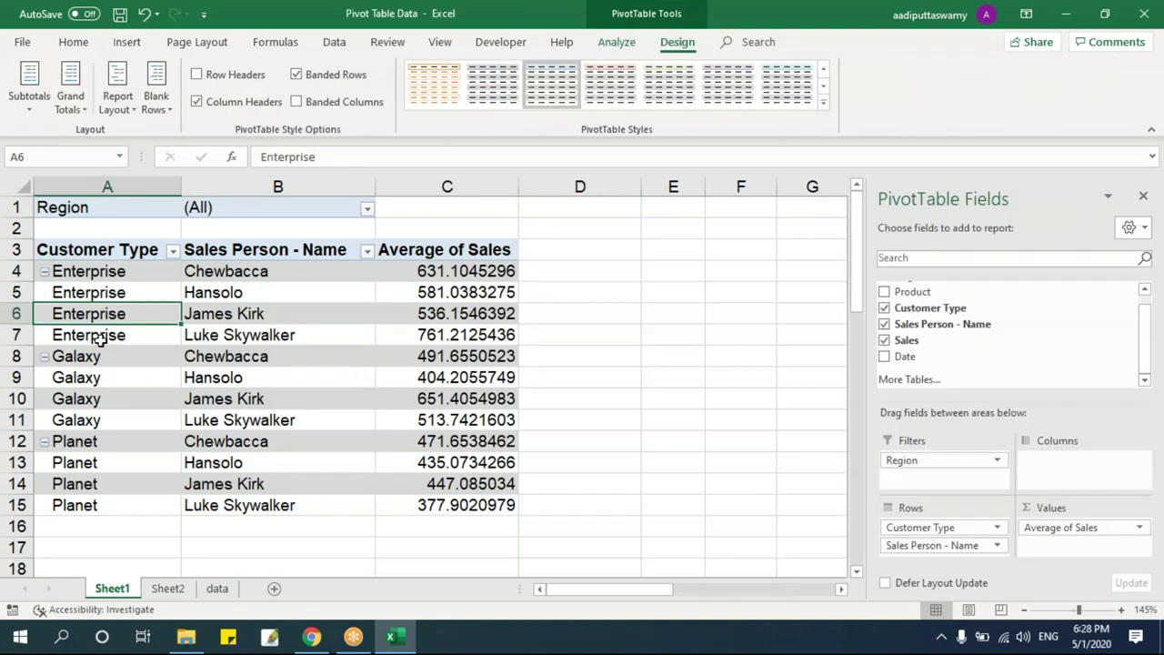
{"action": "left_click", "coordinate": [315, 317]}
- Turn on banded columns and add the Product field to the pivot table's columns
{"action": "left_click", "coordinate": [298, 102]}
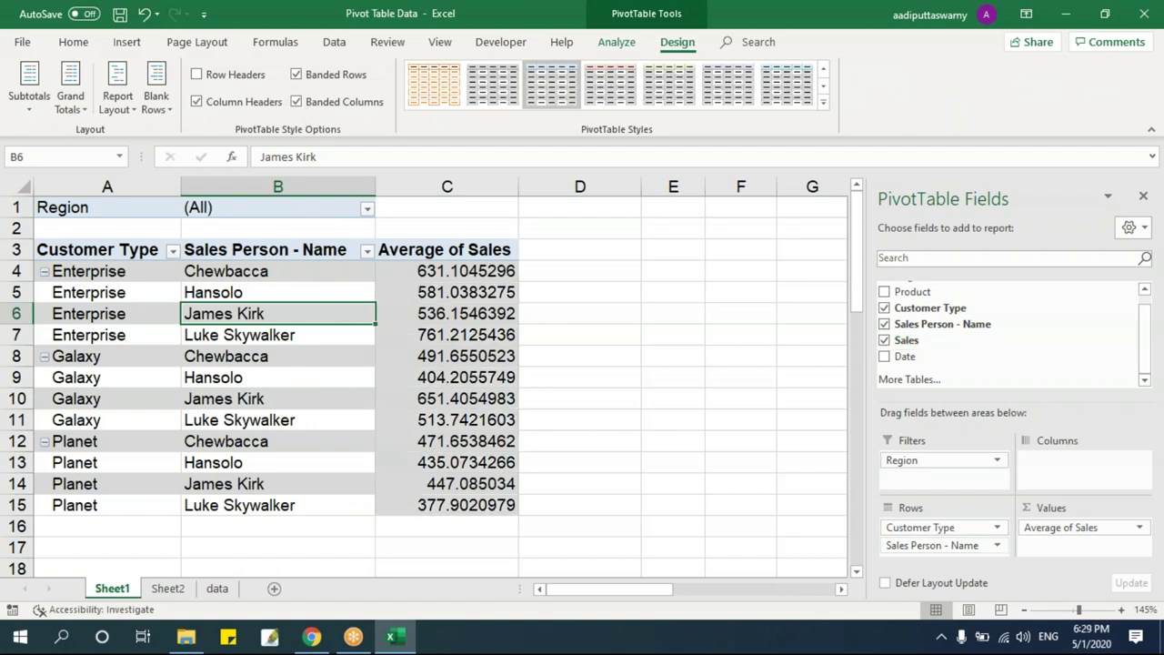
{"action": "left_click_drag", "start_coordinate": [920, 291], "coordinate": [1053, 468]}
{"action": "left_click", "coordinate": [543, 441]}
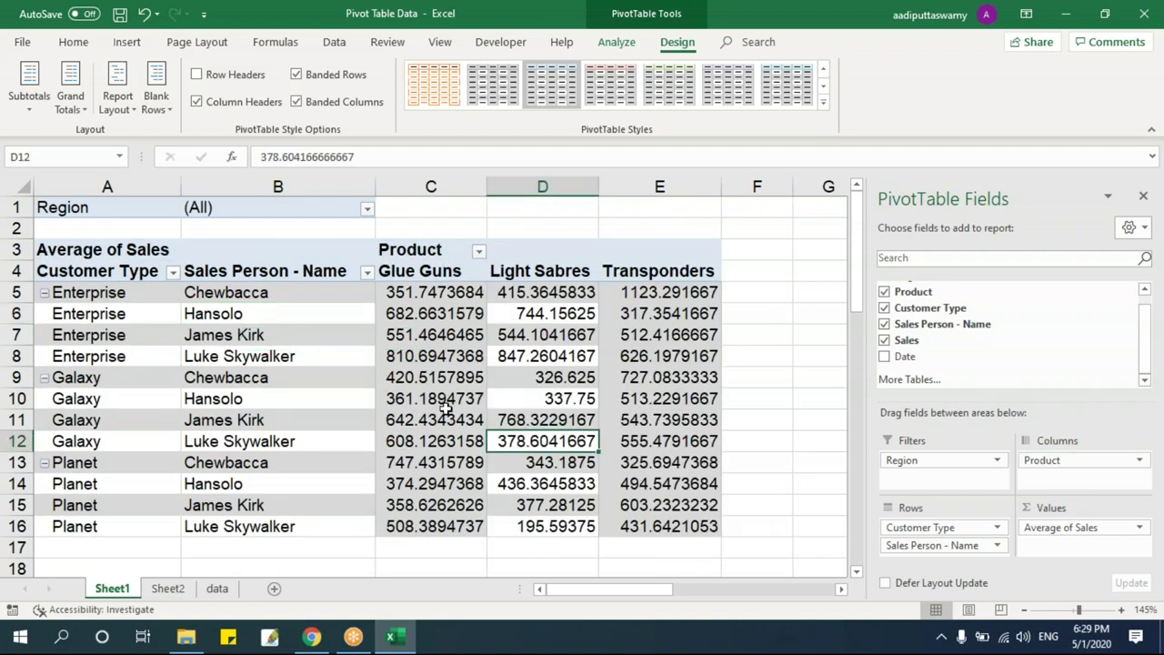
- Turn off banded rows and select values in the Glue Guns column to check the column banding
{"action": "left_click", "coordinate": [296, 74]}
{"action": "left_click", "coordinate": [662, 393]}
{"action": "left_click_drag", "start_coordinate": [445, 303], "coordinate": [437, 506]}
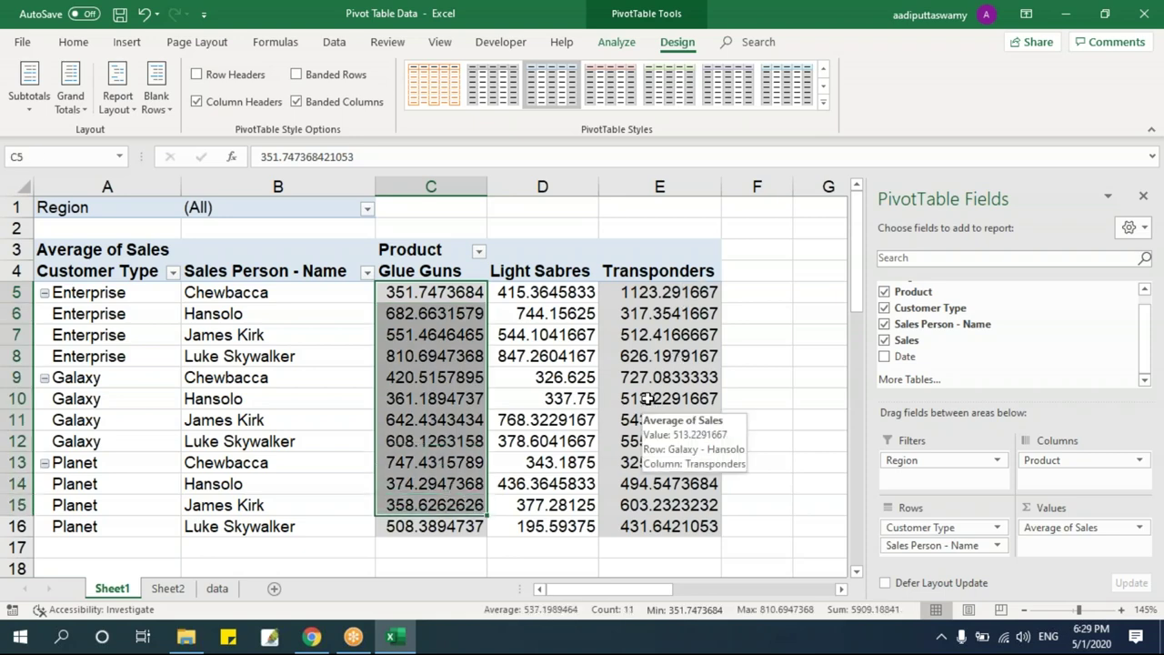
- Hide the field list and apply the orange style from the first row of Medium pivot table styles
{"action": "left_click", "coordinate": [1143, 195]}
{"action": "left_click", "coordinate": [669, 355]}
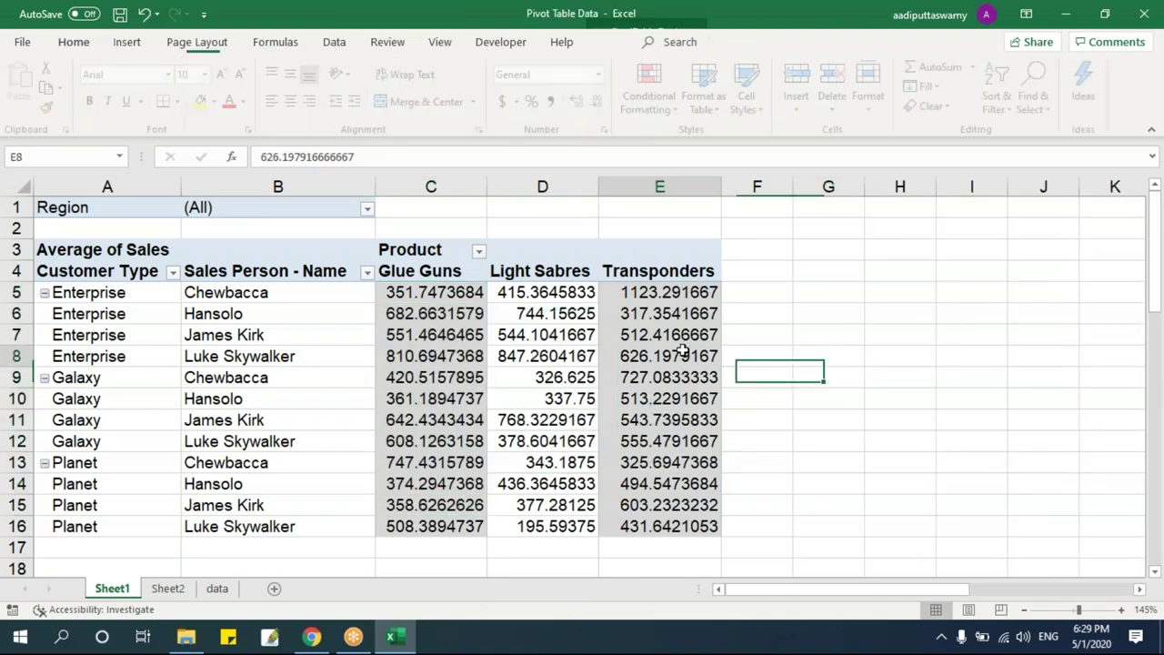
{"action": "left_click", "coordinate": [823, 105]}
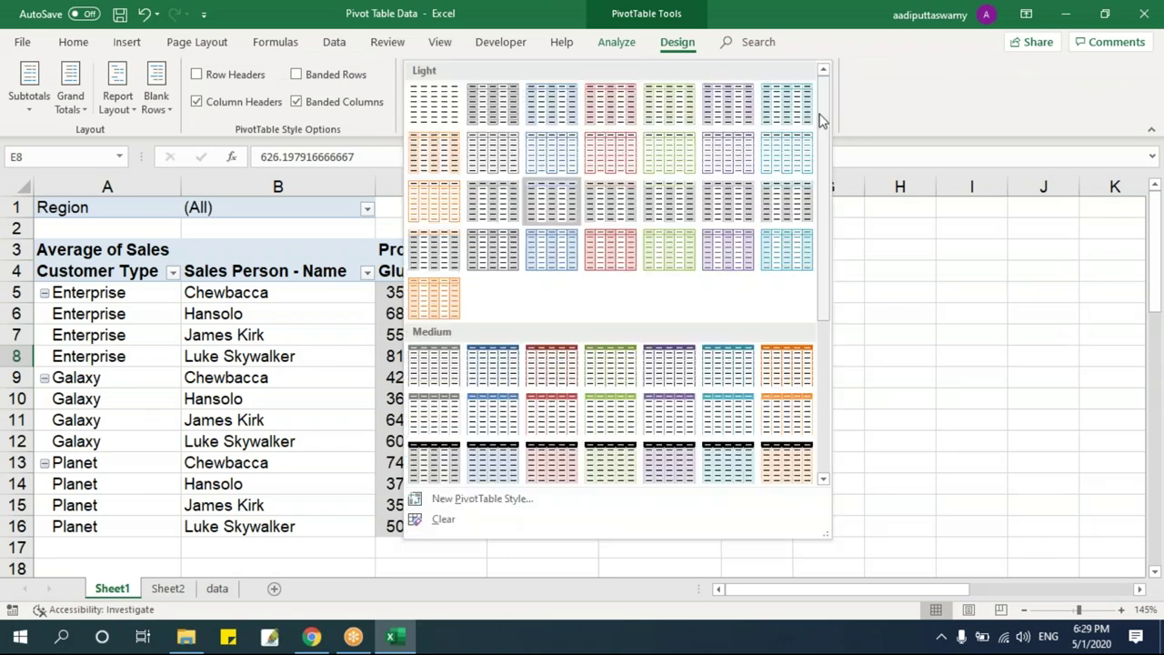
{"action": "left_click", "coordinate": [787, 372]}
{"action": "left_click", "coordinate": [464, 337]}
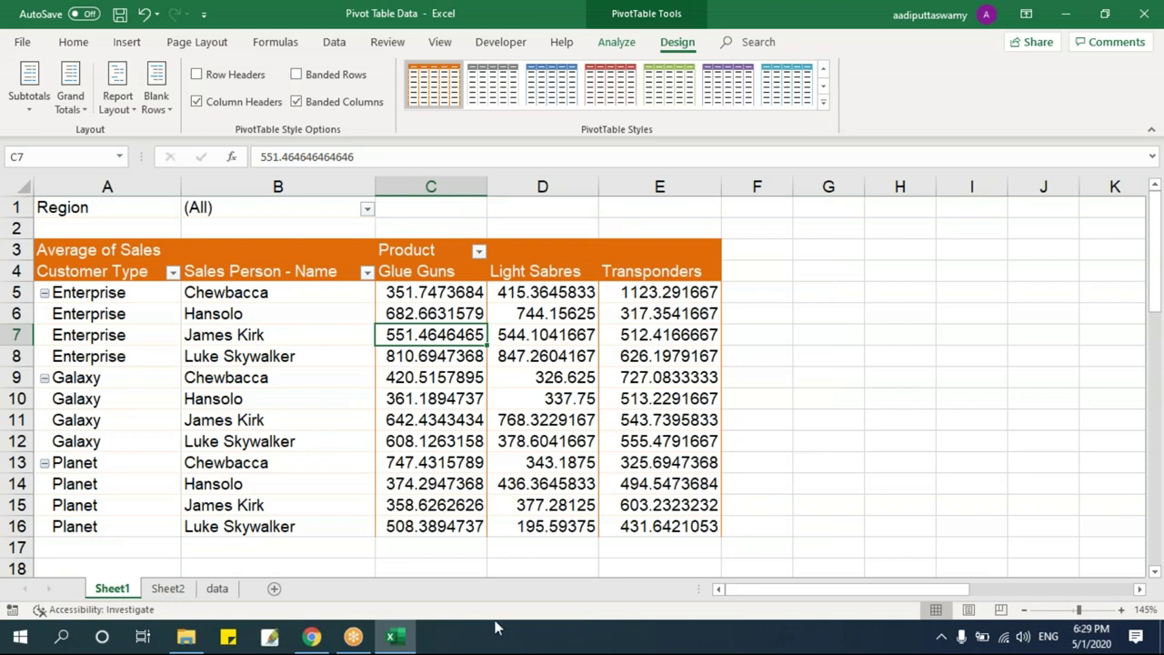
{"action": "left_click", "coordinate": [225, 378]}
- Show the field list again and remove Product and Sales Person - Name from the pivot table
{"action": "right_click", "coordinate": [520, 361]}
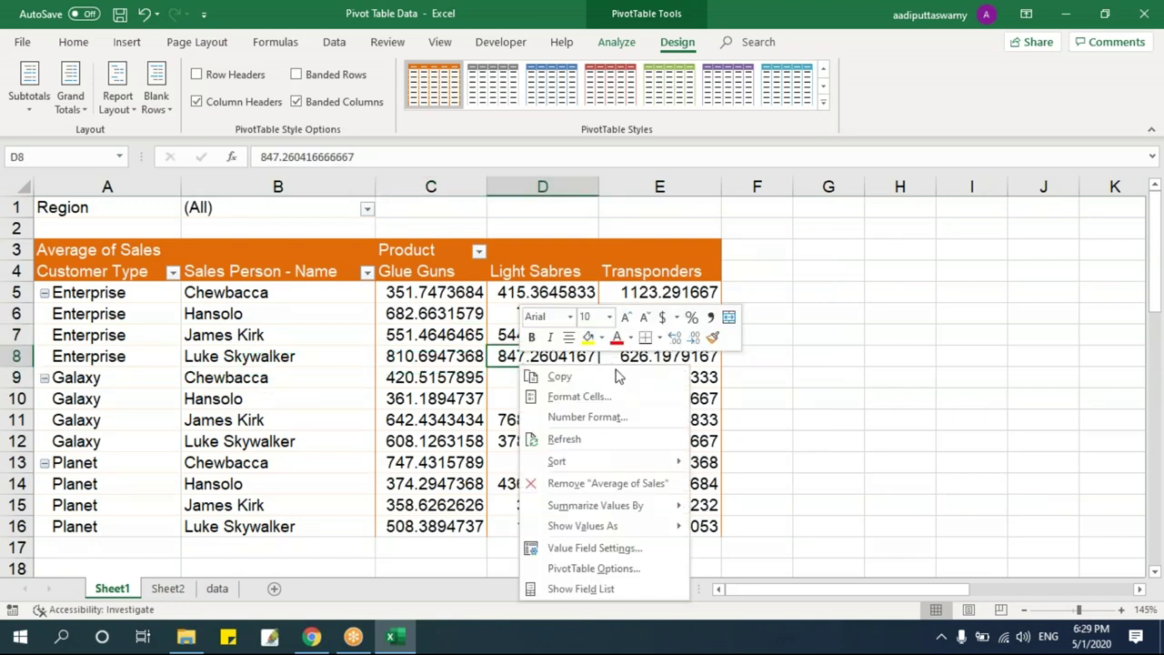
{"action": "left_click", "coordinate": [615, 589]}
{"action": "left_click_drag", "start_coordinate": [1031, 459], "coordinate": [892, 496]}
{"action": "left_click_drag", "start_coordinate": [937, 544], "coordinate": [664, 530]}
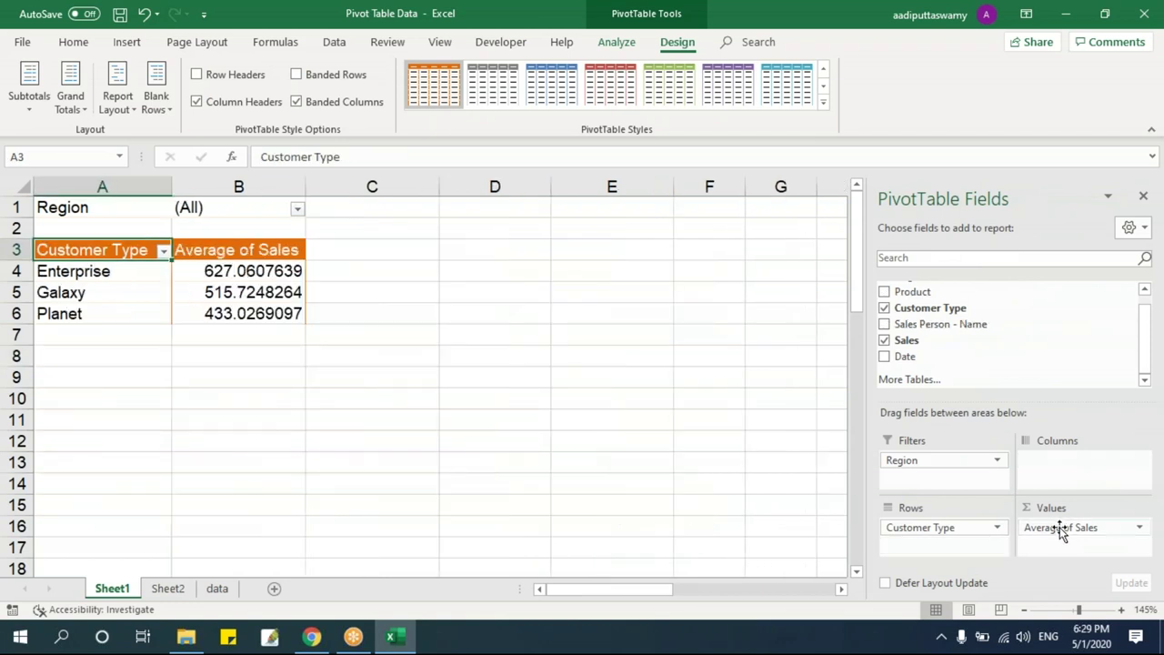
- Replace Average of Sales with Sum of Sales in the values and check the figures by customer type
{"action": "left_click_drag", "start_coordinate": [1061, 532], "coordinate": [595, 483]}
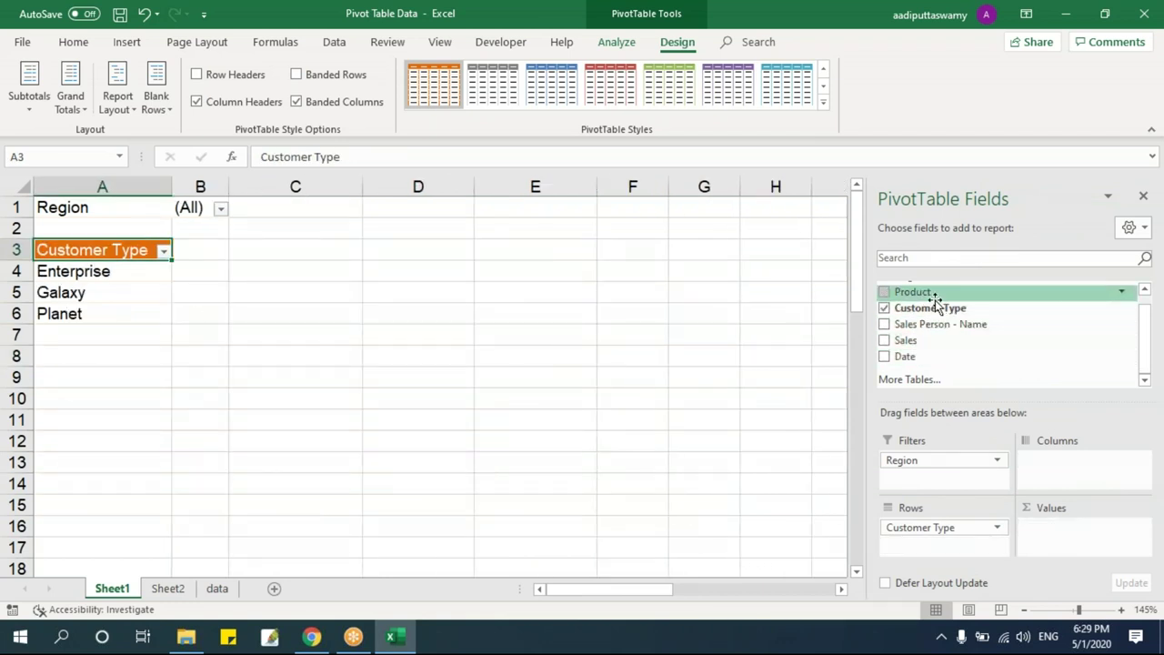
{"action": "left_click_drag", "start_coordinate": [927, 344], "coordinate": [1089, 553]}
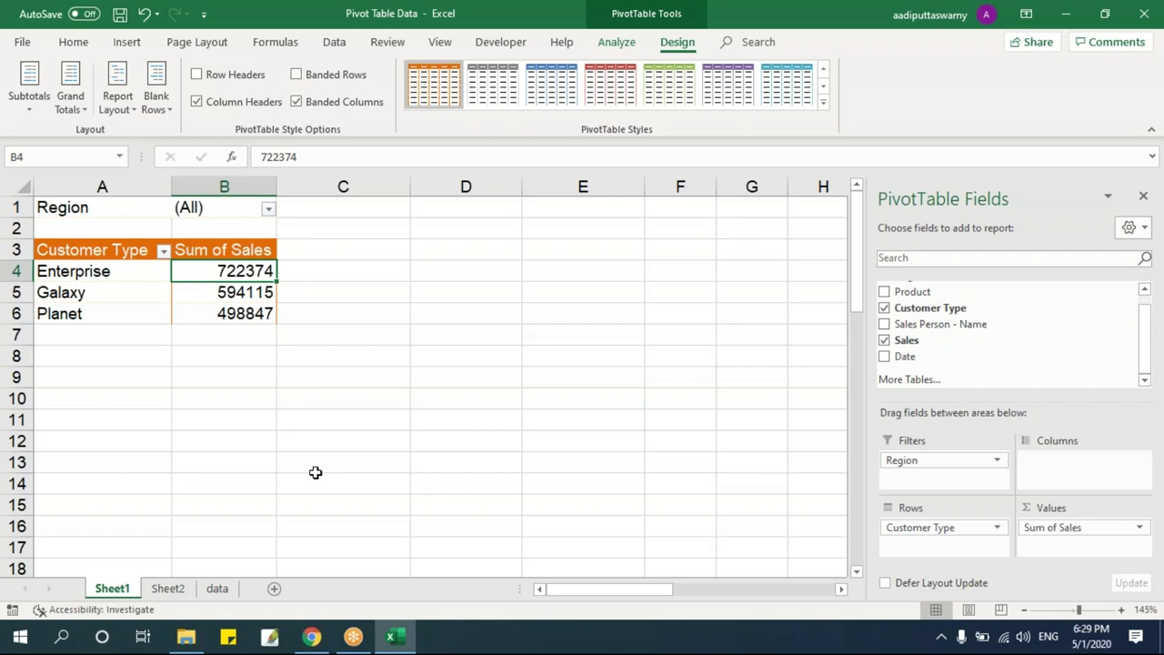
{"action": "left_click_drag", "start_coordinate": [169, 313], "coordinate": [136, 271]}
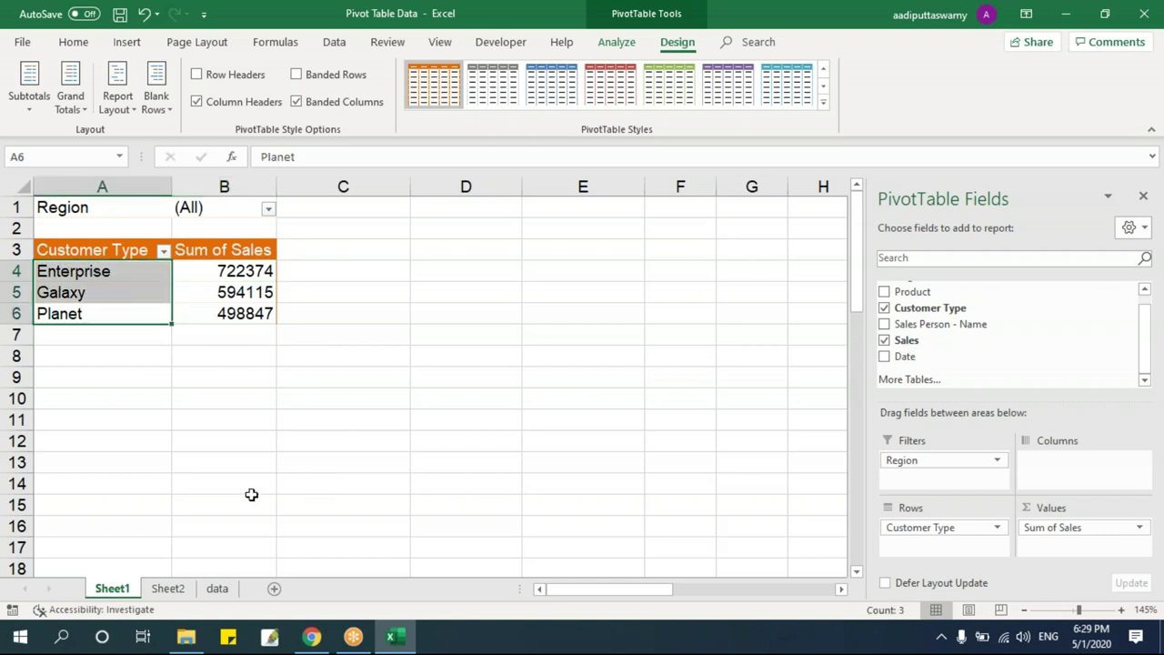
{"action": "left_click", "coordinate": [200, 275]}
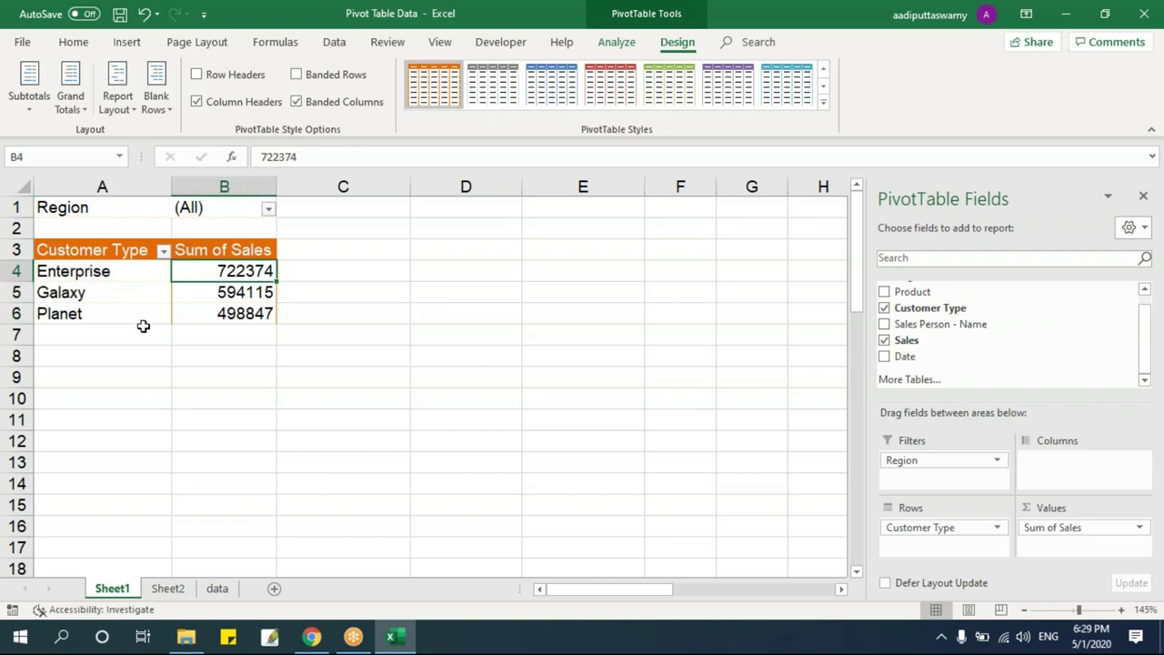
- Examine the Region filter, the pivot table's cells and the available fields in the field list
{"action": "left_click_drag", "start_coordinate": [92, 216], "coordinate": [223, 193]}
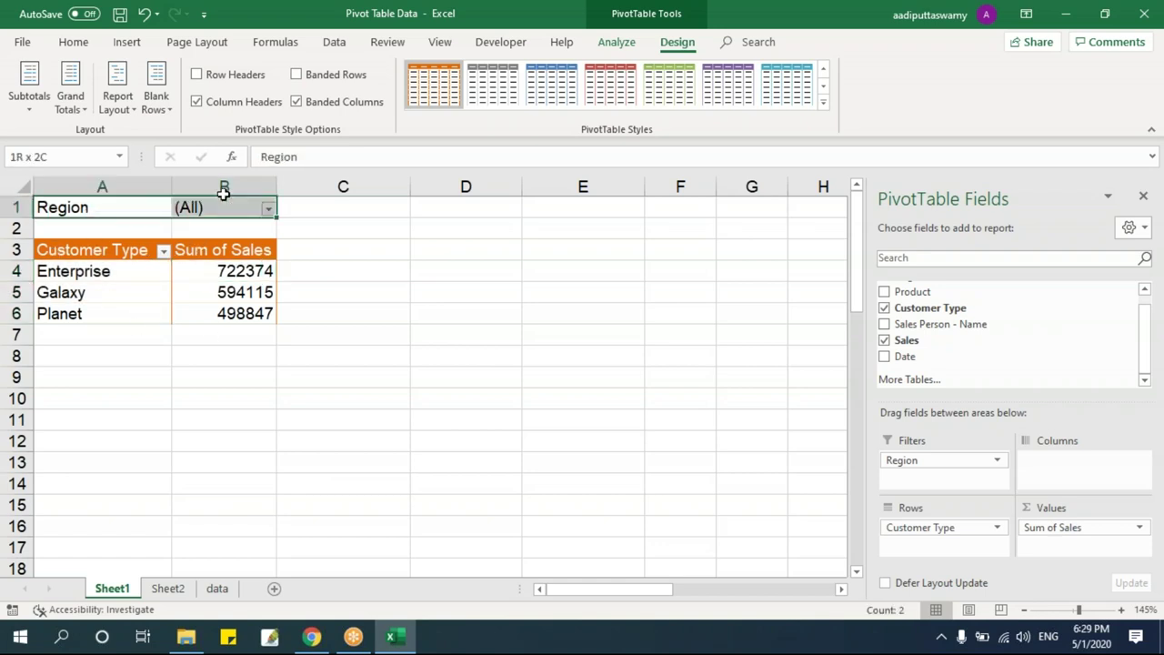
{"action": "left_click", "coordinate": [356, 328]}
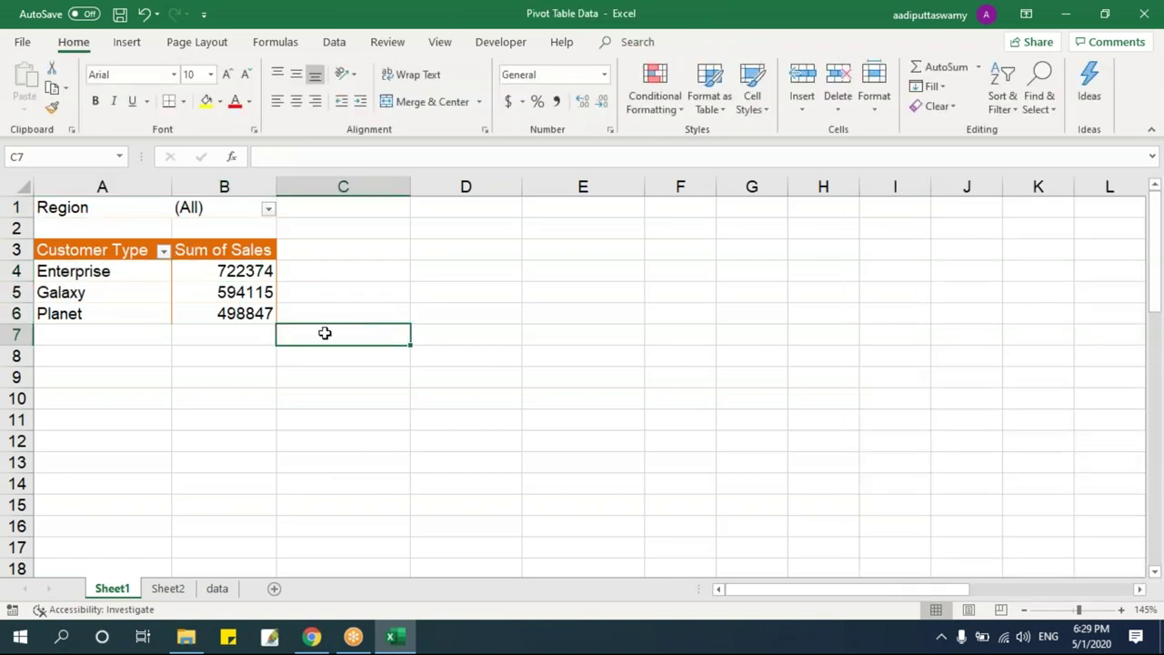
{"action": "left_click", "coordinate": [140, 277]}
{"action": "left_click", "coordinate": [378, 290]}
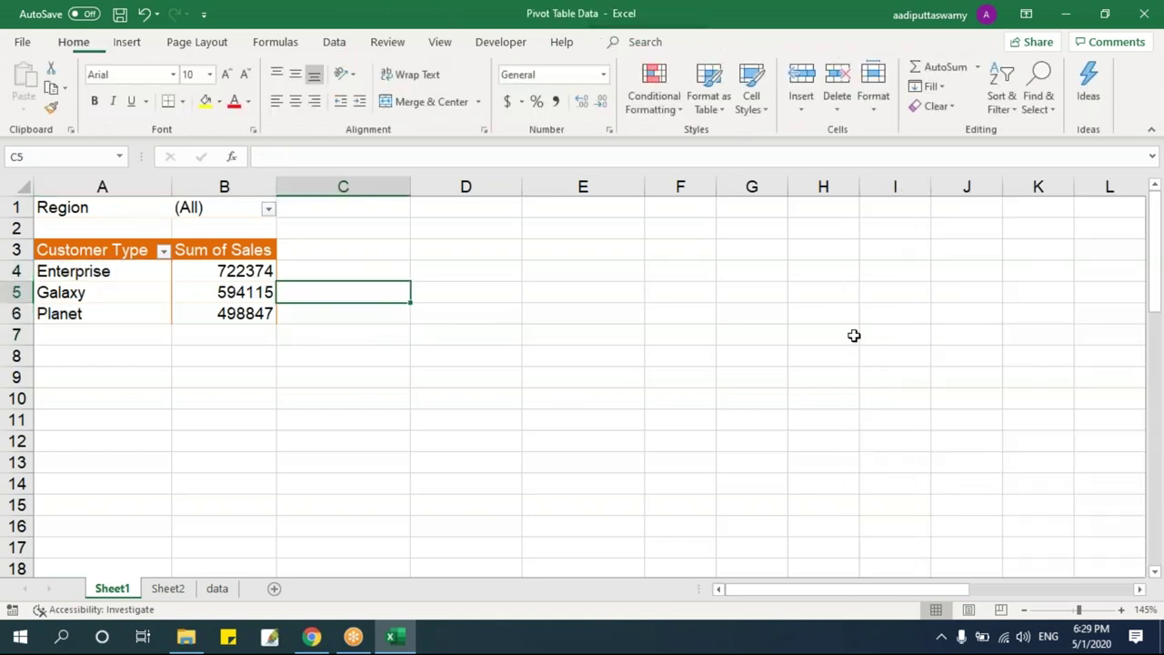
{"action": "left_click", "coordinate": [255, 270]}
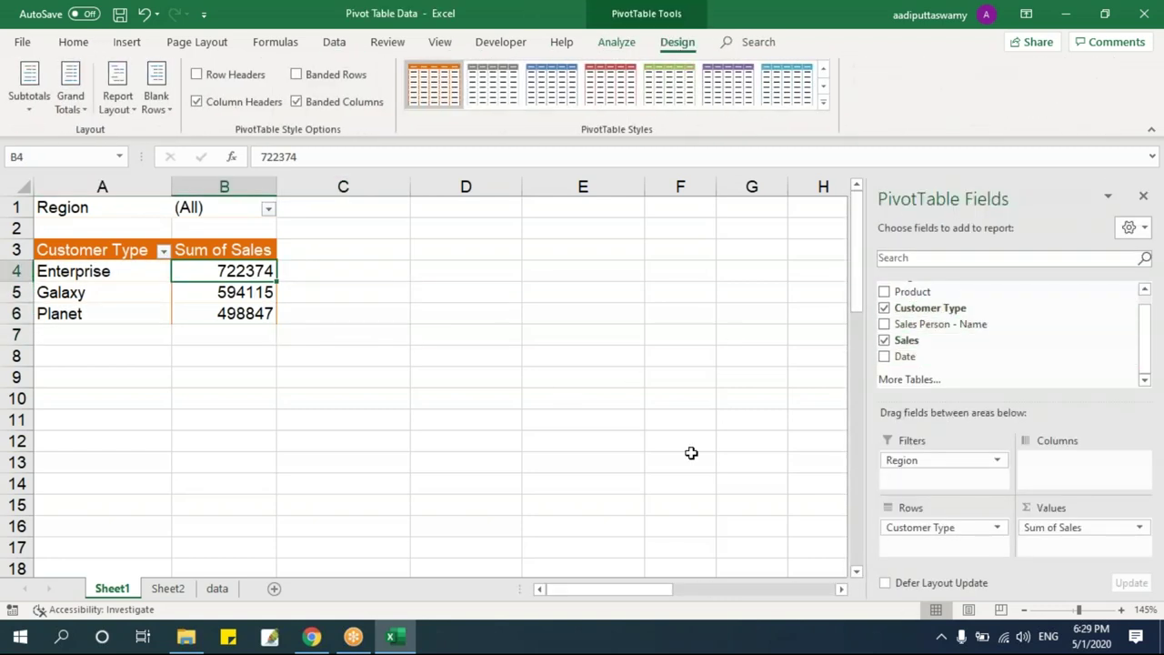
{"action": "left_click", "coordinate": [1144, 292]}
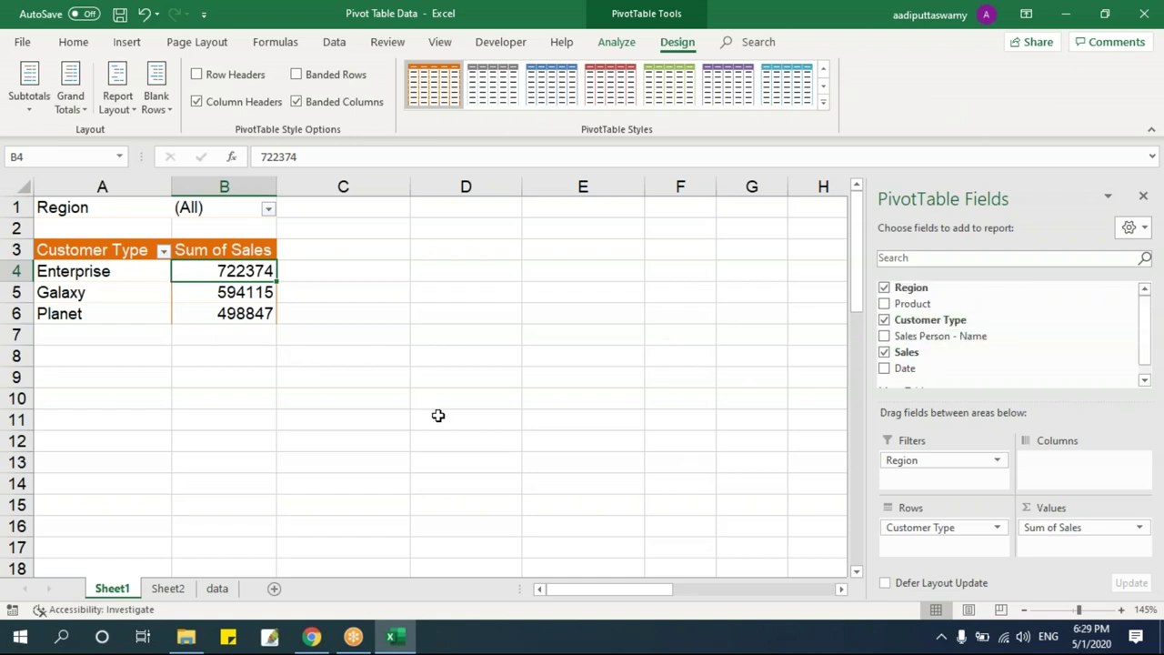
- Copy the whole pivot table, including its Region filter, and paste a duplicate starting at cell A9
{"action": "left_click_drag", "start_coordinate": [85, 205], "coordinate": [235, 312]}
{"action": "key", "text": "ctrl+c"}
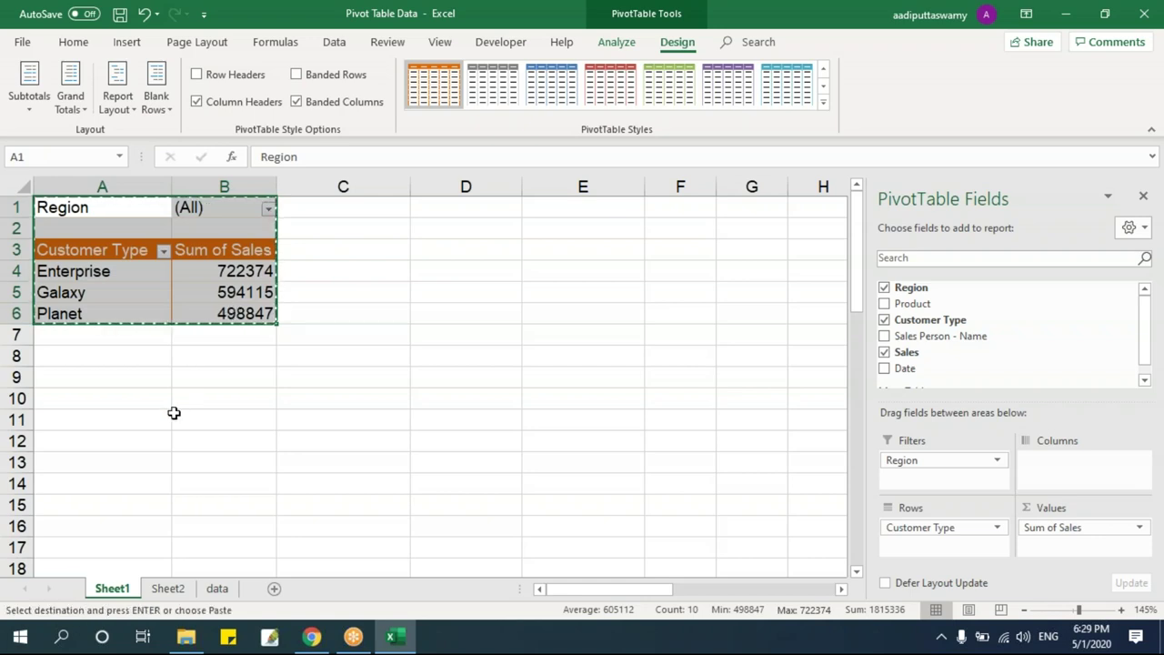
{"action": "left_click", "coordinate": [112, 381]}
{"action": "key", "text": "ctrl+v"}
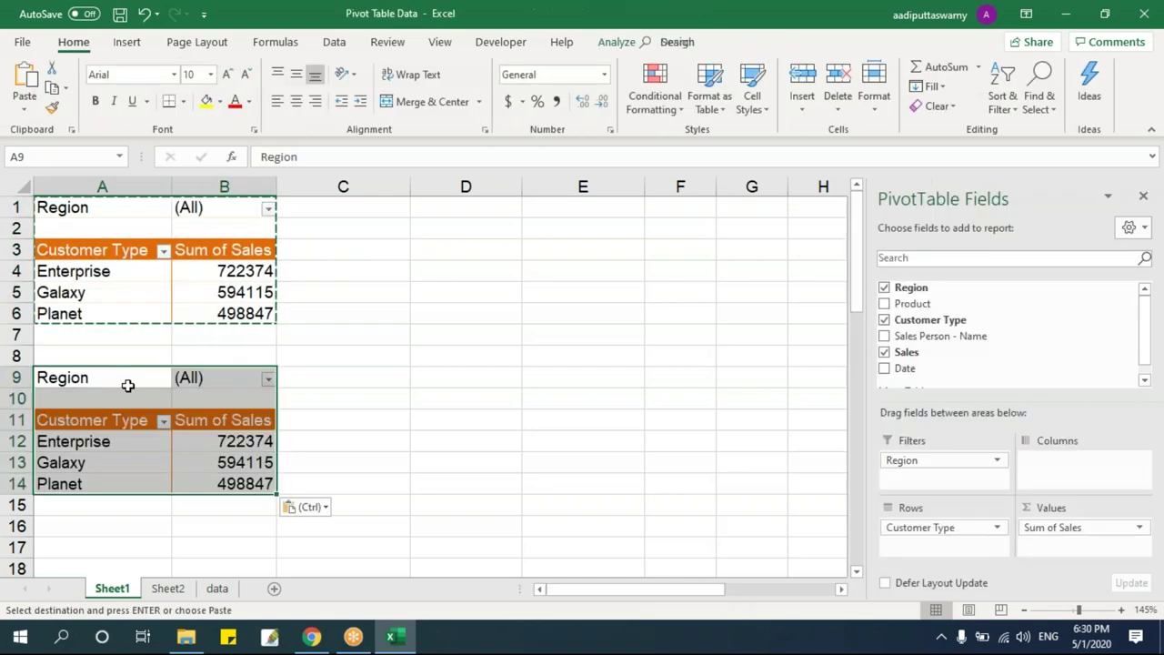
{"action": "left_click", "coordinate": [466, 419]}
{"action": "key", "text": "Escape"}
- Replace Customer Type with Product in the rows of the duplicated pivot table
{"action": "left_click", "coordinate": [113, 419]}
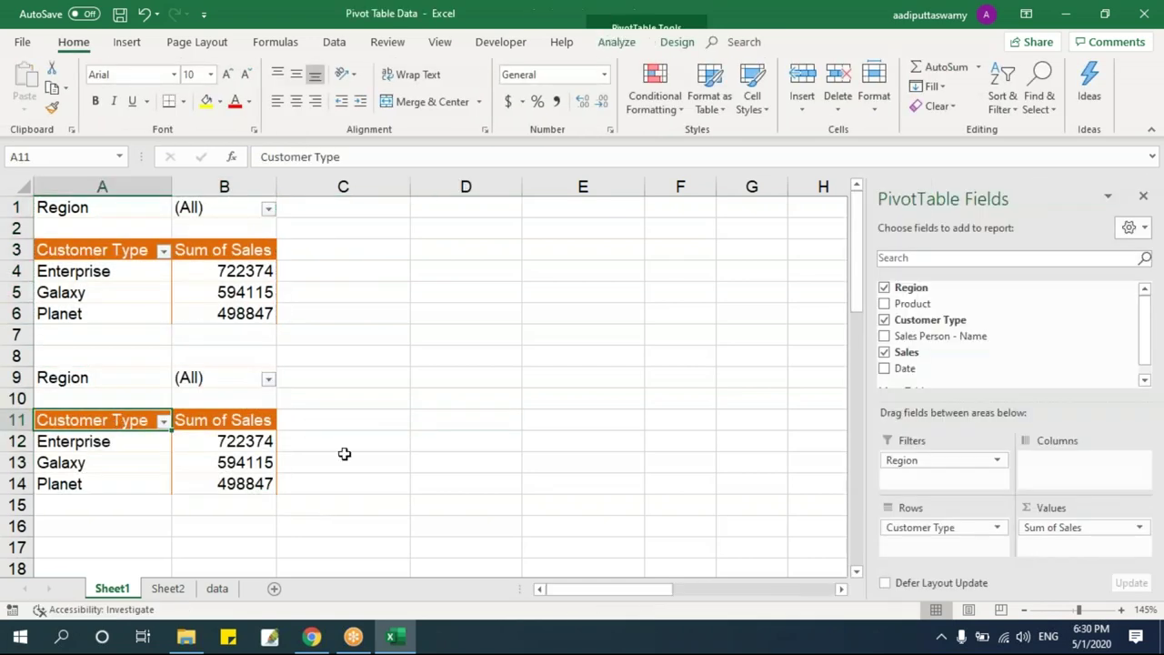
{"action": "left_click_drag", "start_coordinate": [973, 532], "coordinate": [627, 419]}
{"action": "left_click_drag", "start_coordinate": [930, 303], "coordinate": [936, 520]}
{"action": "left_click", "coordinate": [391, 441]}
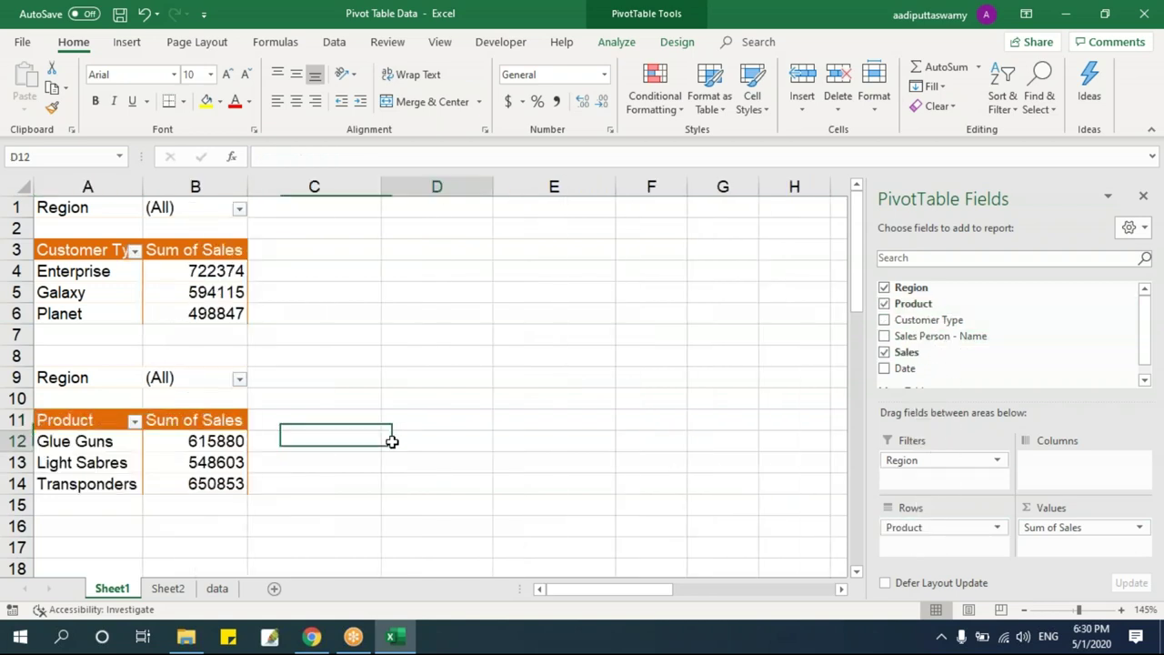
- Filter the Product pivot table to the East region only, with multiple item selection turned off
{"action": "left_click", "coordinate": [239, 380]}
{"action": "left_click", "coordinate": [70, 173]}
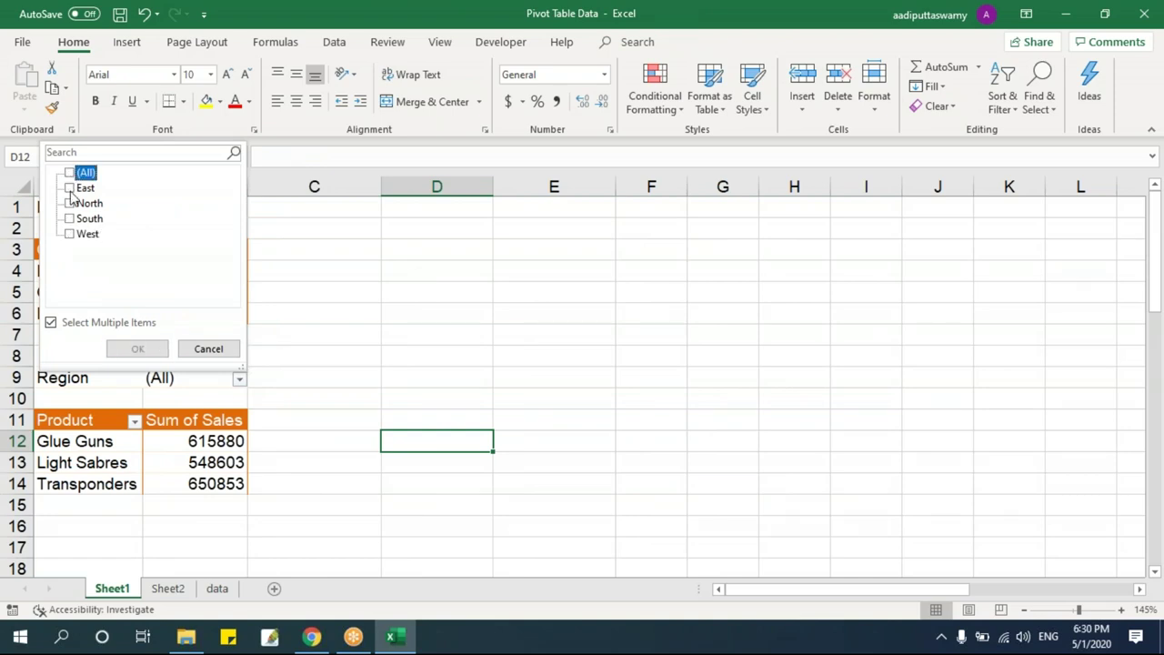
{"action": "left_click", "coordinate": [51, 322]}
{"action": "left_click", "coordinate": [80, 188]}
{"action": "left_click", "coordinate": [137, 349]}
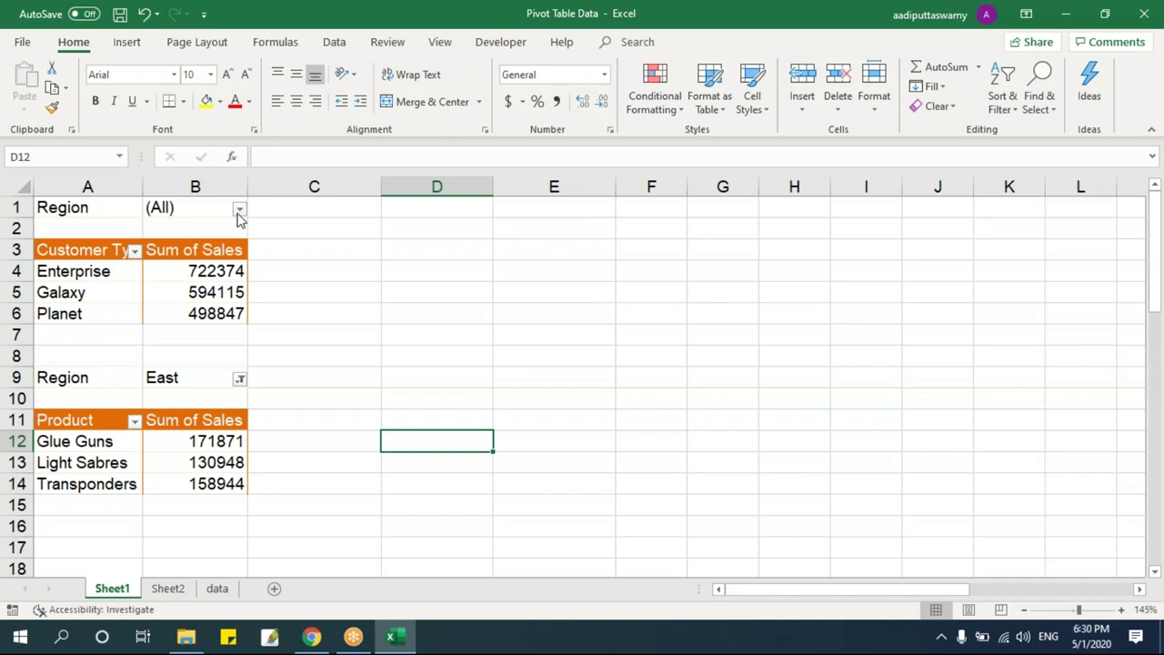
- Filter the Customer Type pivot table to the East region only, with multiple item selection turned off
{"action": "left_click", "coordinate": [239, 210]}
{"action": "left_click", "coordinate": [51, 399]}
{"action": "left_click", "coordinate": [89, 264]}
{"action": "left_click", "coordinate": [137, 425]}
{"action": "left_click", "coordinate": [560, 394]}
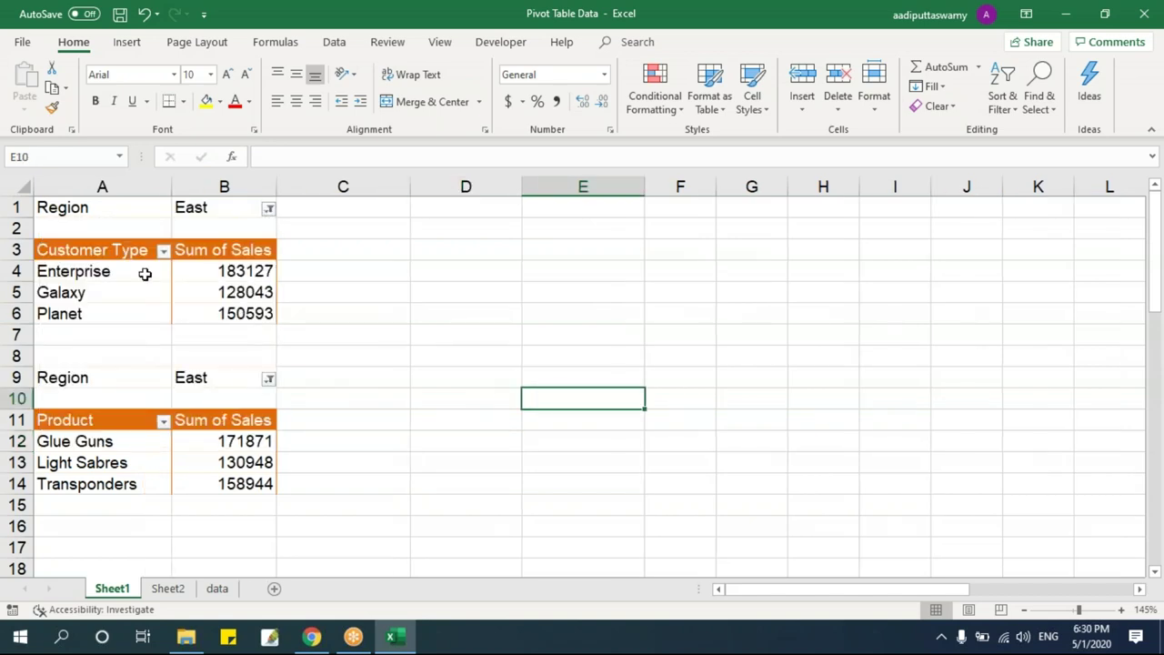
- Compare the labels and Sum of Sales values of the Customer Type and Product pivot tables
{"action": "left_click_drag", "start_coordinate": [144, 274], "coordinate": [91, 314]}
{"action": "left_click", "coordinate": [81, 462]}
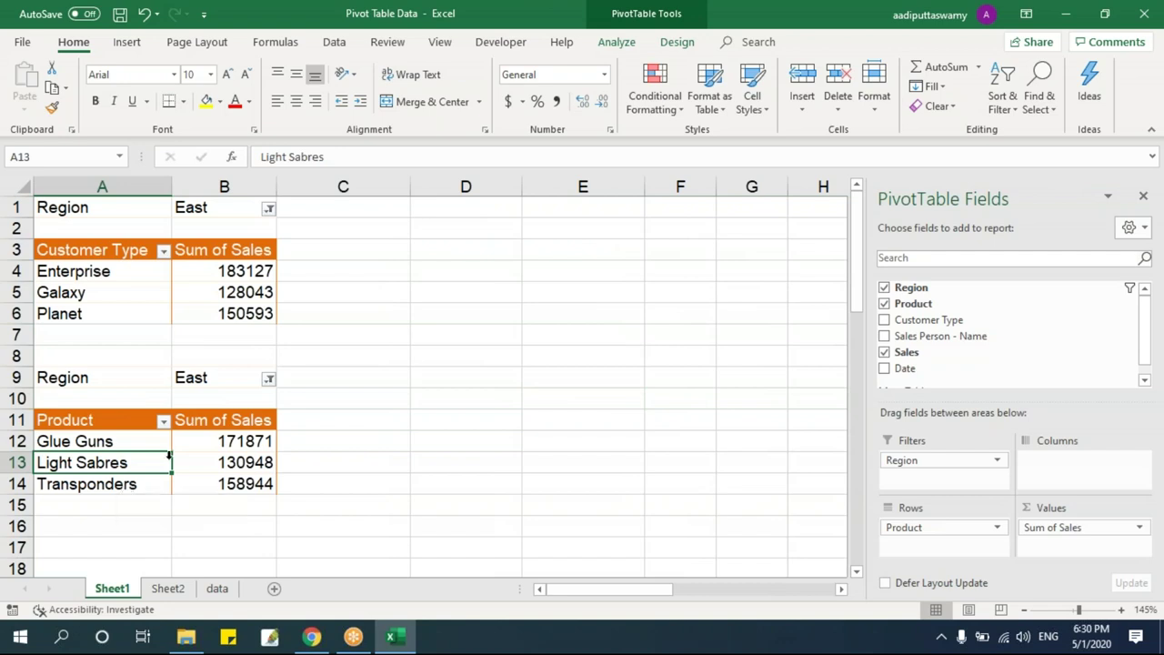
{"action": "left_click", "coordinate": [407, 354]}
{"action": "left_click_drag", "start_coordinate": [239, 273], "coordinate": [236, 312]}
{"action": "left_click_drag", "start_coordinate": [238, 442], "coordinate": [242, 480]}
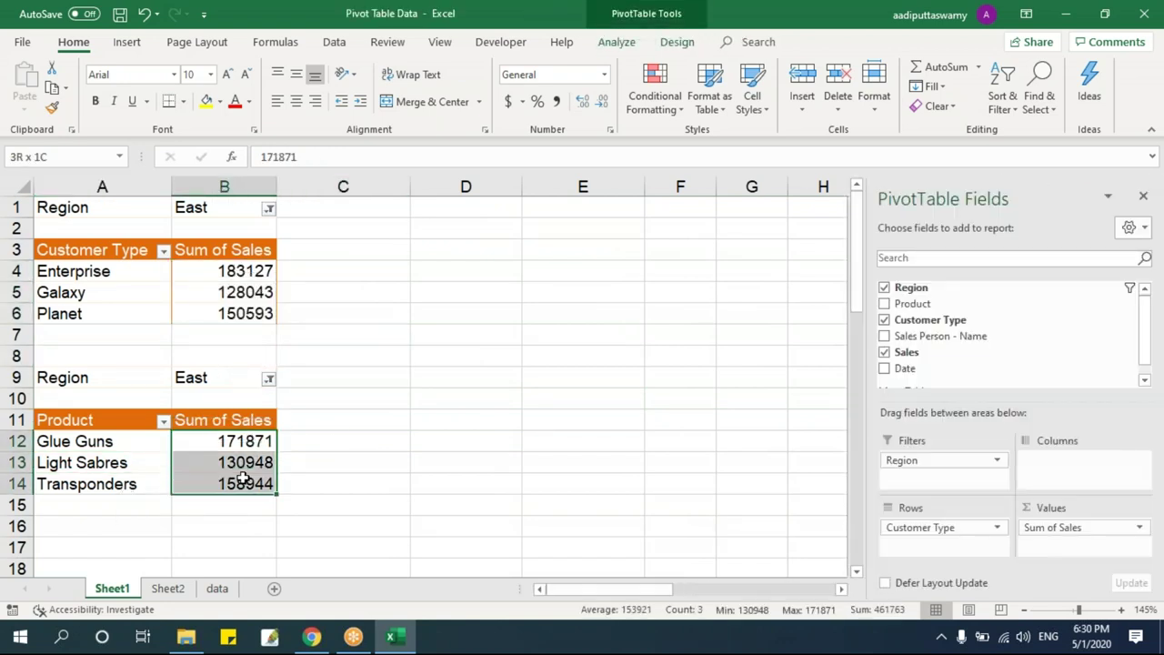
- Filter the Customer Type pivot table to the North region
{"action": "left_click", "coordinate": [464, 335]}
{"action": "left_click", "coordinate": [269, 210]}
{"action": "left_click", "coordinate": [111, 278]}
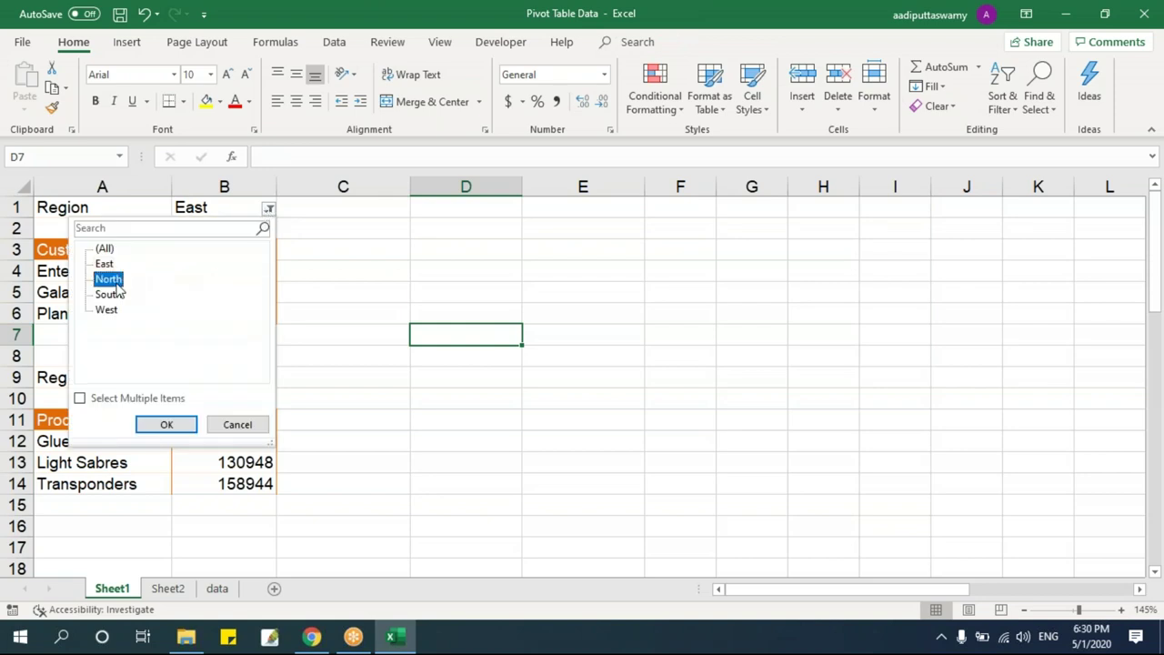
{"action": "left_click", "coordinate": [163, 425]}
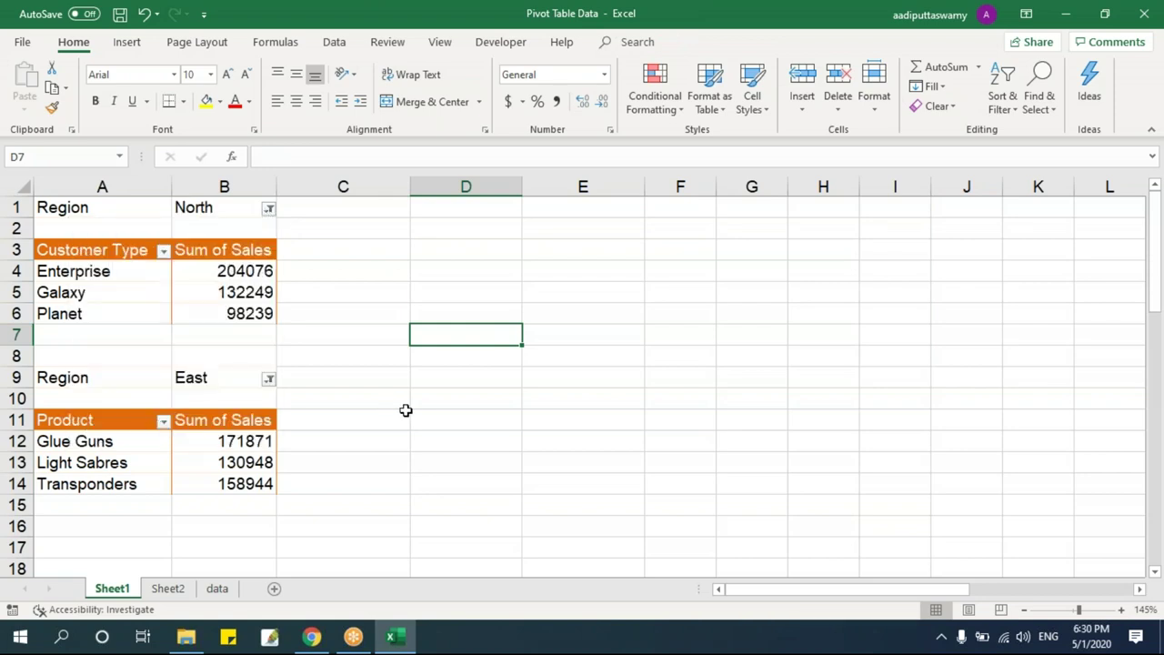
- Filter the Product pivot table to the North region
{"action": "left_click", "coordinate": [225, 377]}
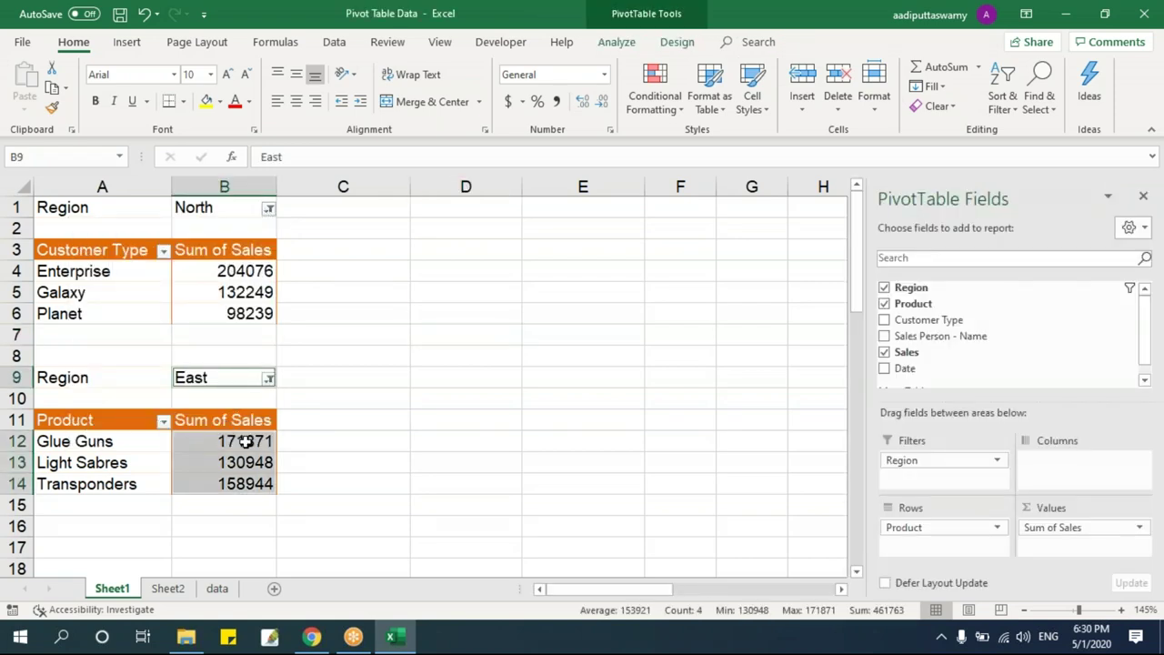
{"action": "left_click", "coordinate": [246, 441]}
{"action": "left_click", "coordinate": [268, 378]}
{"action": "left_click", "coordinate": [109, 203]}
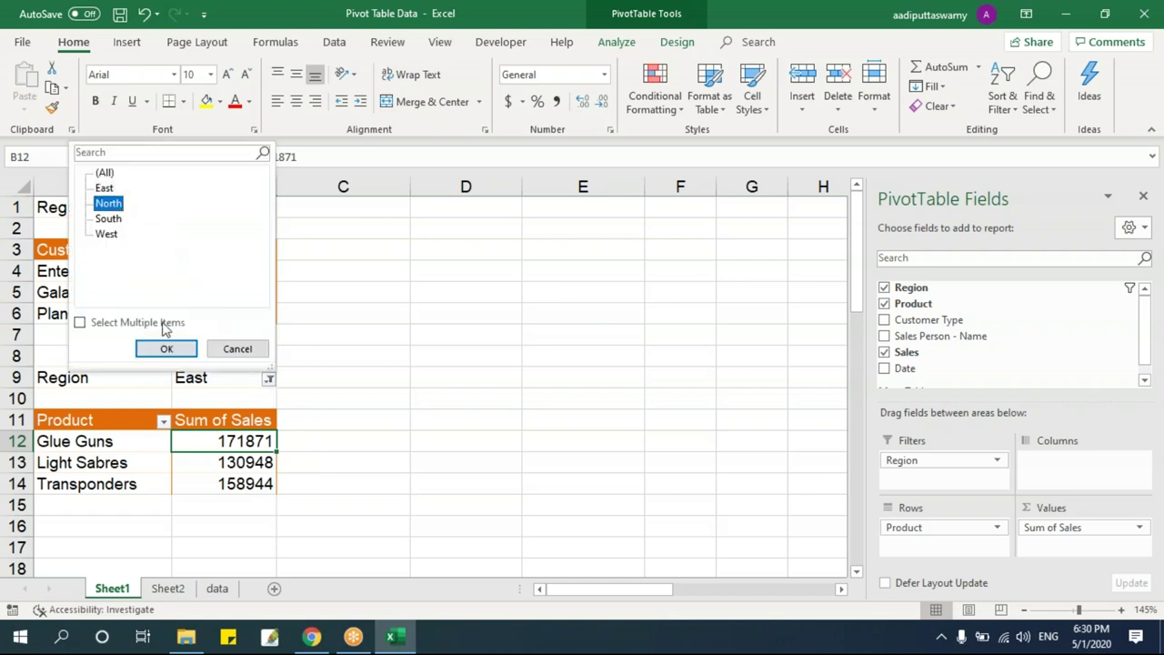
{"action": "left_click", "coordinate": [166, 348]}
{"action": "left_click", "coordinate": [551, 424]}
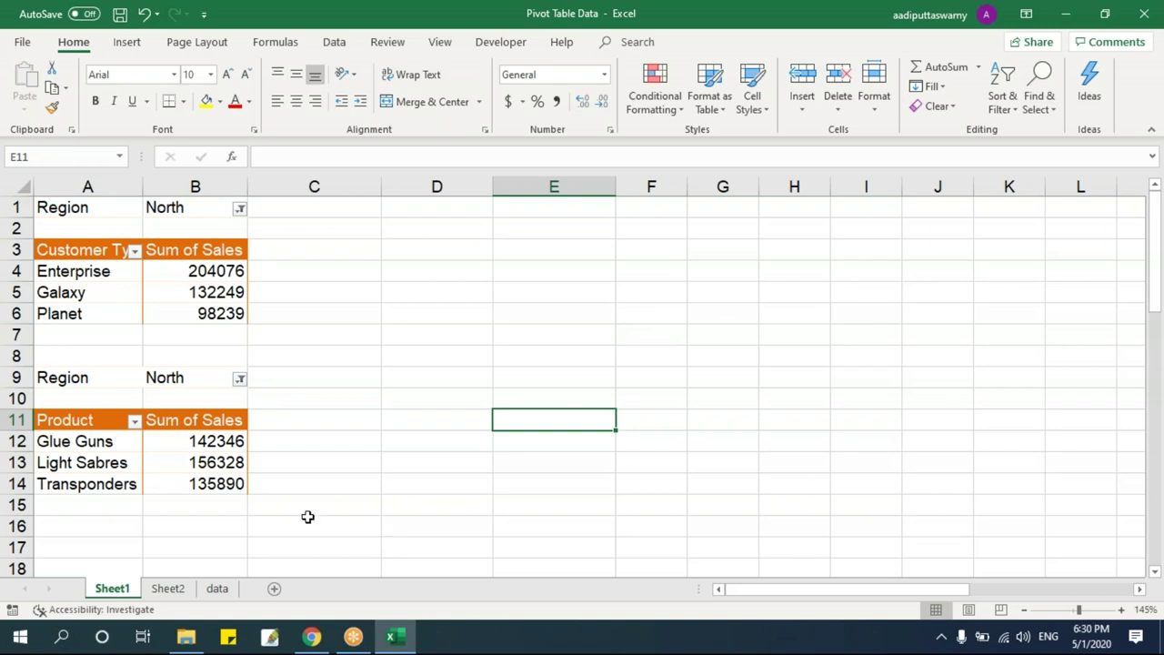
{"action": "left_click", "coordinate": [307, 421]}
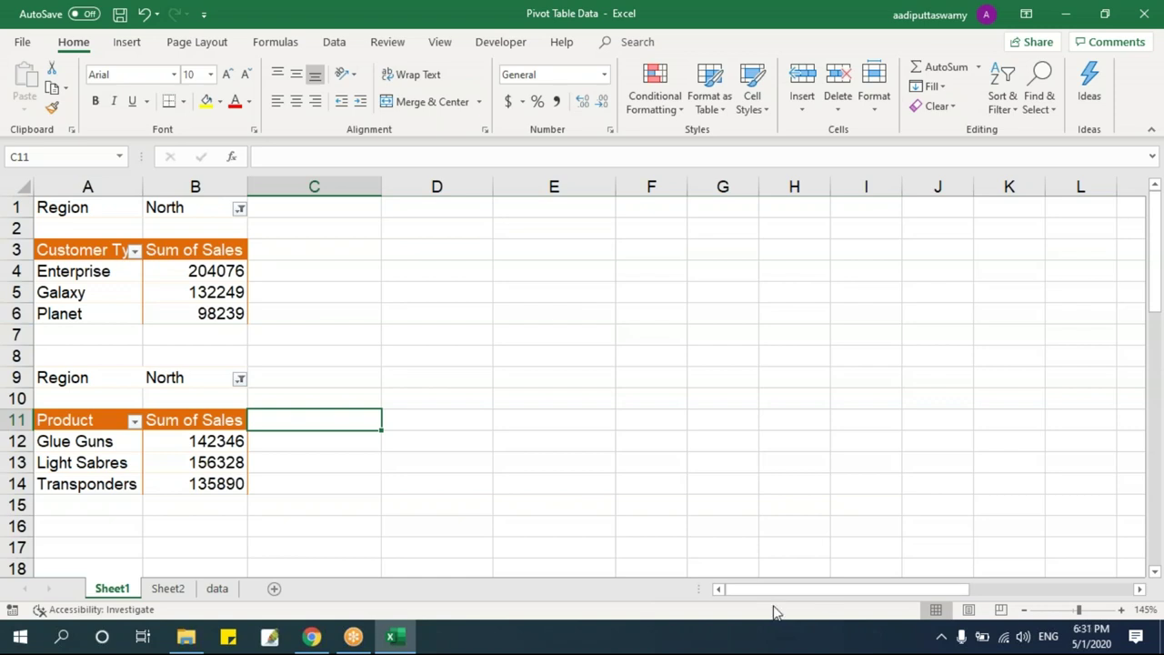
- Hide the PivotTable Fields list and open Insert Slicers for the Customer Type pivot table
{"action": "left_click", "coordinate": [209, 297]}
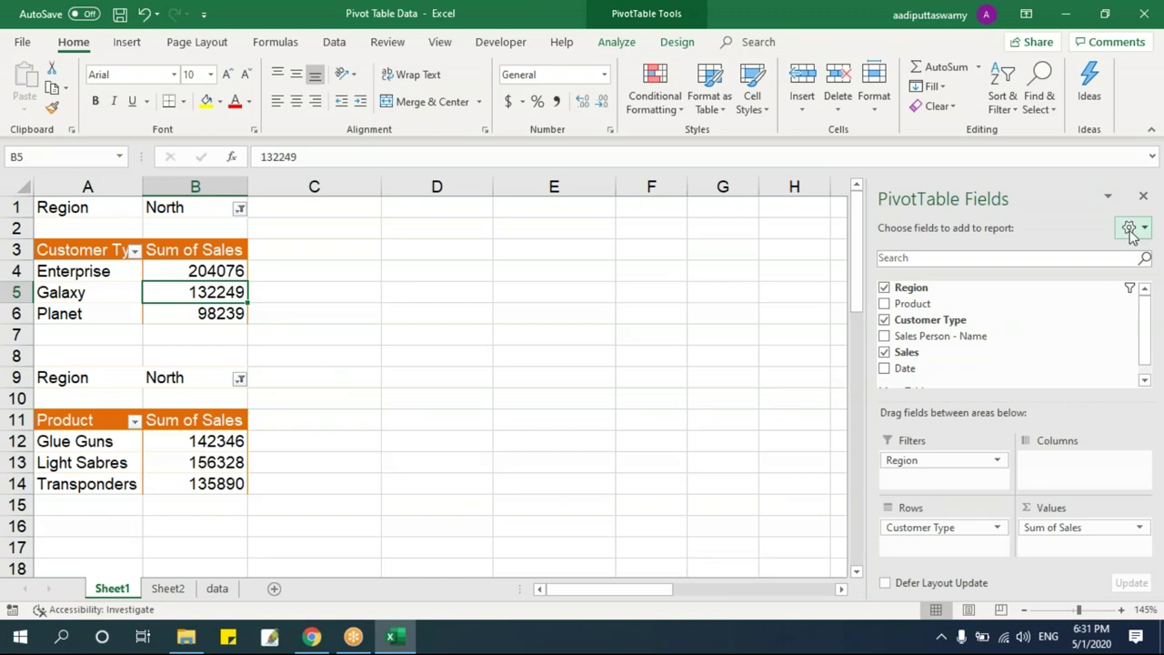
{"action": "left_click", "coordinate": [1143, 195]}
{"action": "left_click", "coordinate": [229, 270]}
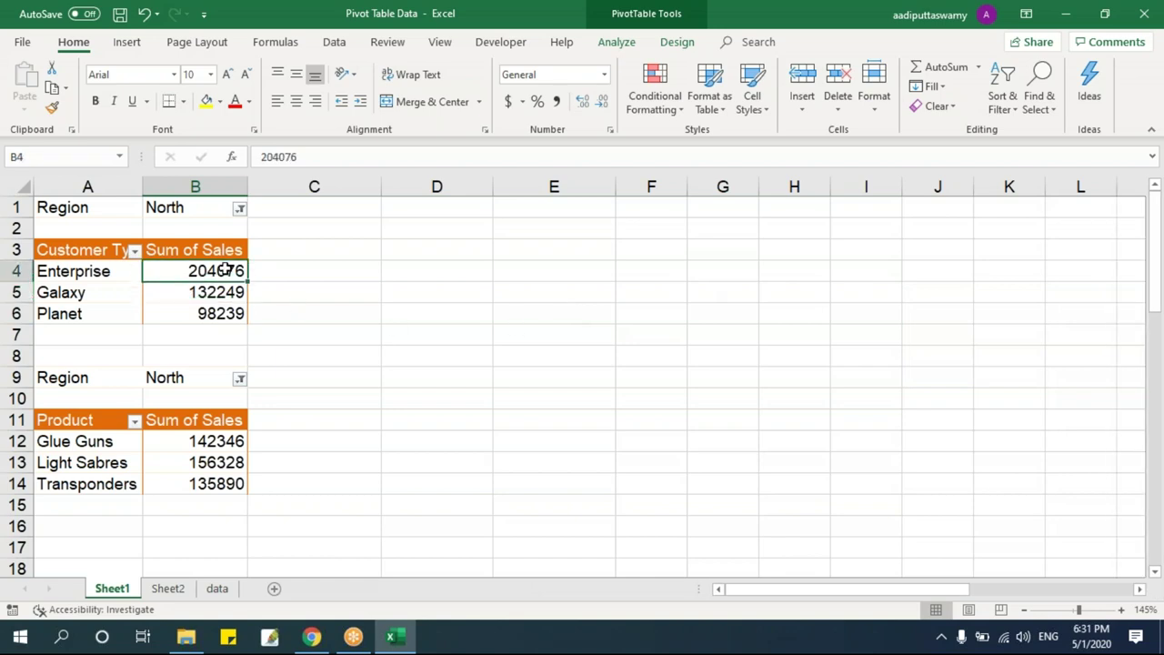
{"action": "left_click", "coordinate": [619, 43]}
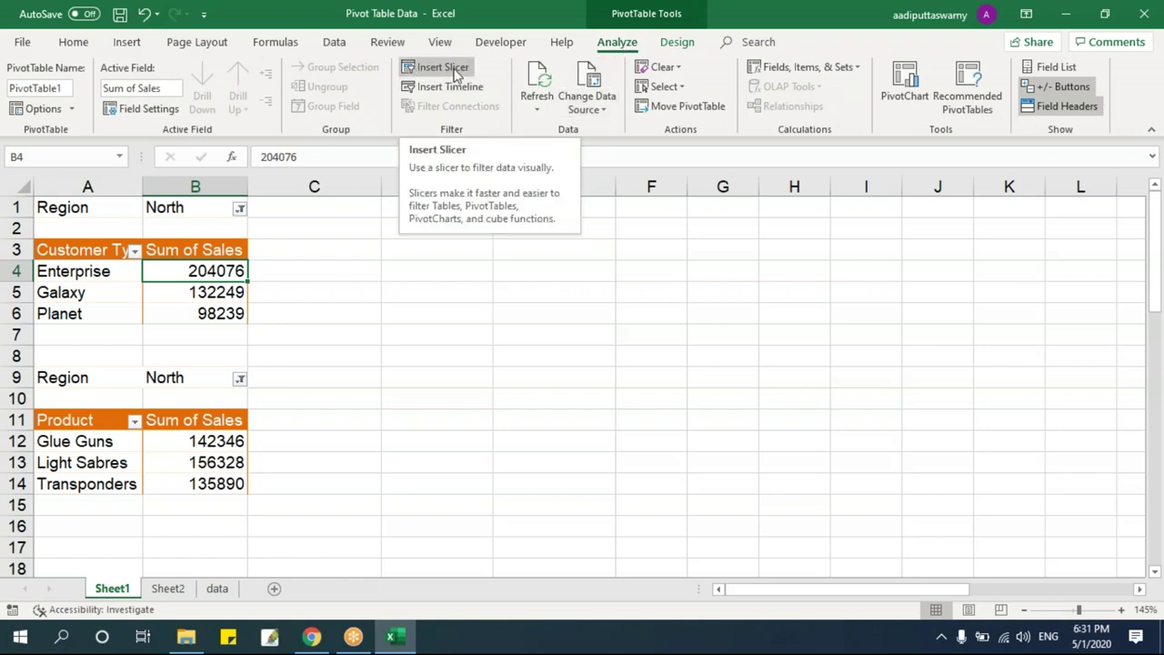
{"action": "left_click", "coordinate": [653, 397]}
{"action": "left_click", "coordinate": [179, 276]}
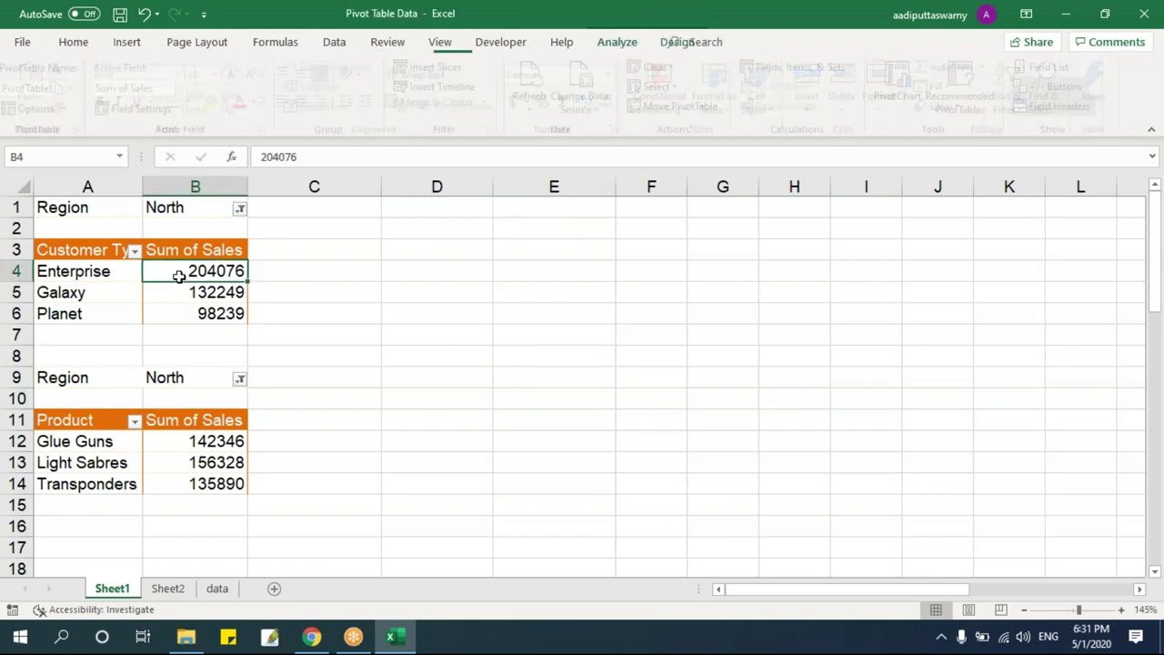
{"action": "left_click", "coordinate": [437, 67]}
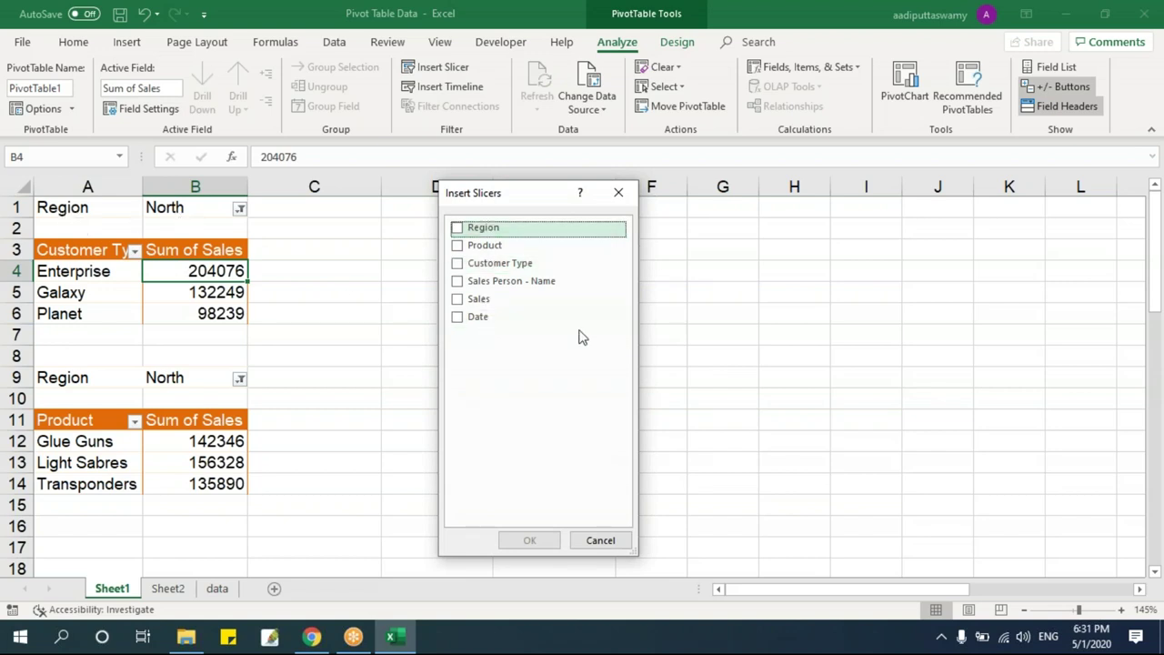
- Insert a Region slicer for the customer type pivot table and place it beside the tables over columns C to E
{"action": "left_click", "coordinate": [457, 228]}
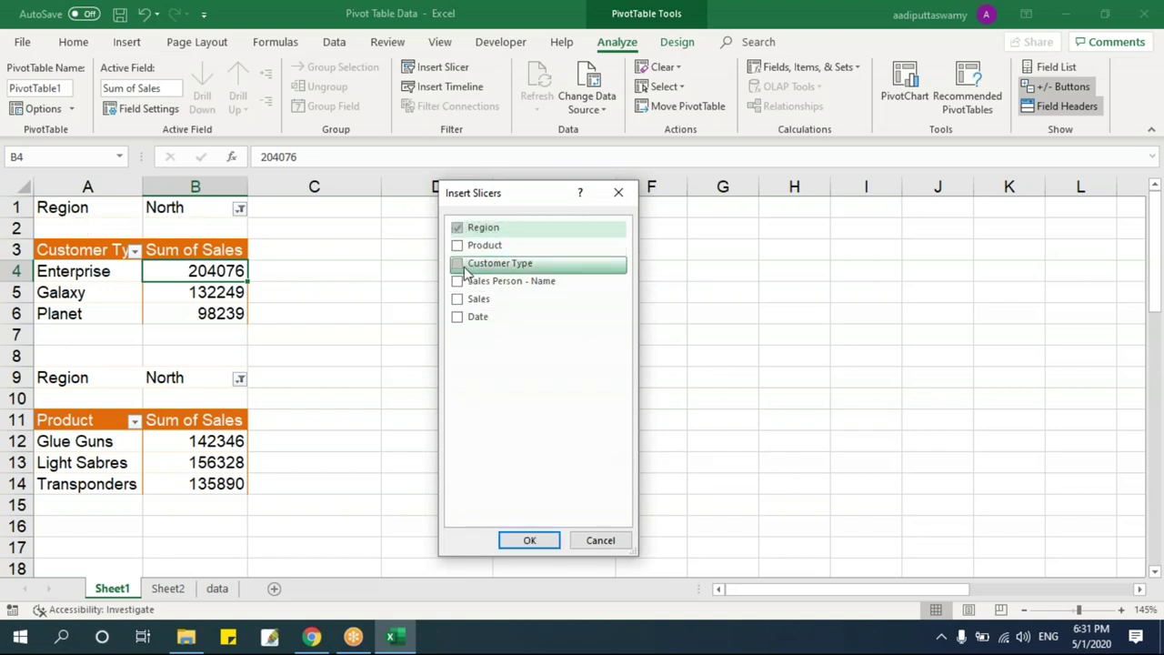
{"action": "left_click", "coordinate": [536, 540]}
{"action": "left_click_drag", "start_coordinate": [577, 246], "coordinate": [380, 232]}
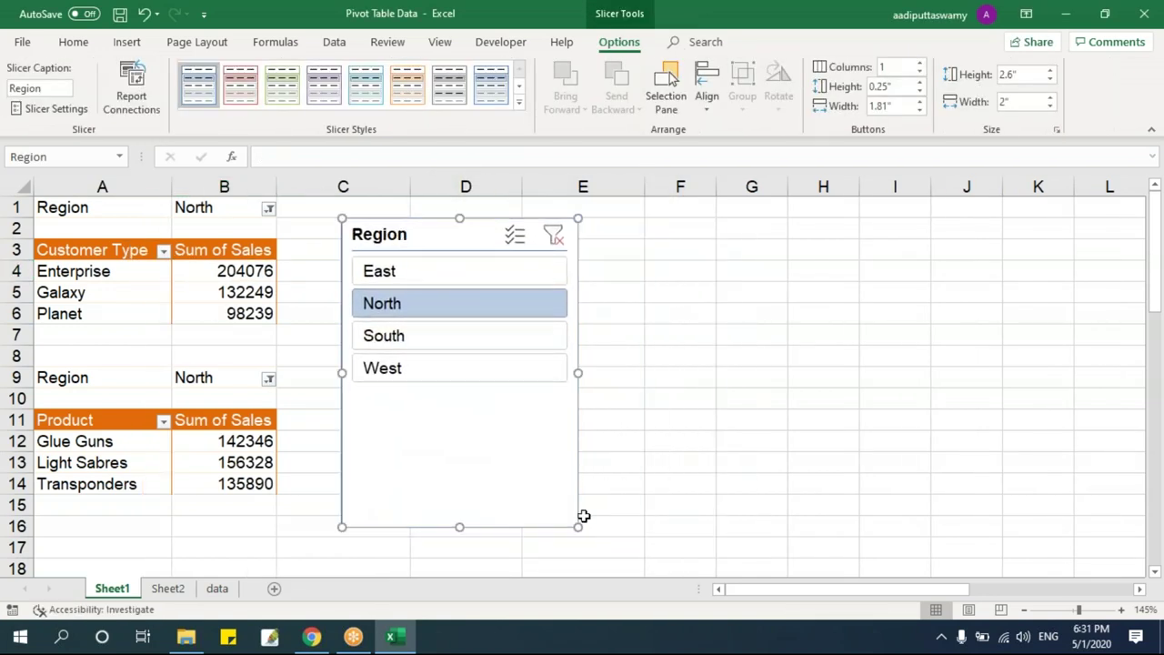
- Reduce the Region slicer's height and adjust its size so all four region buttons just fit without scrolling
{"action": "left_click_drag", "start_coordinate": [578, 527], "coordinate": [577, 387]}
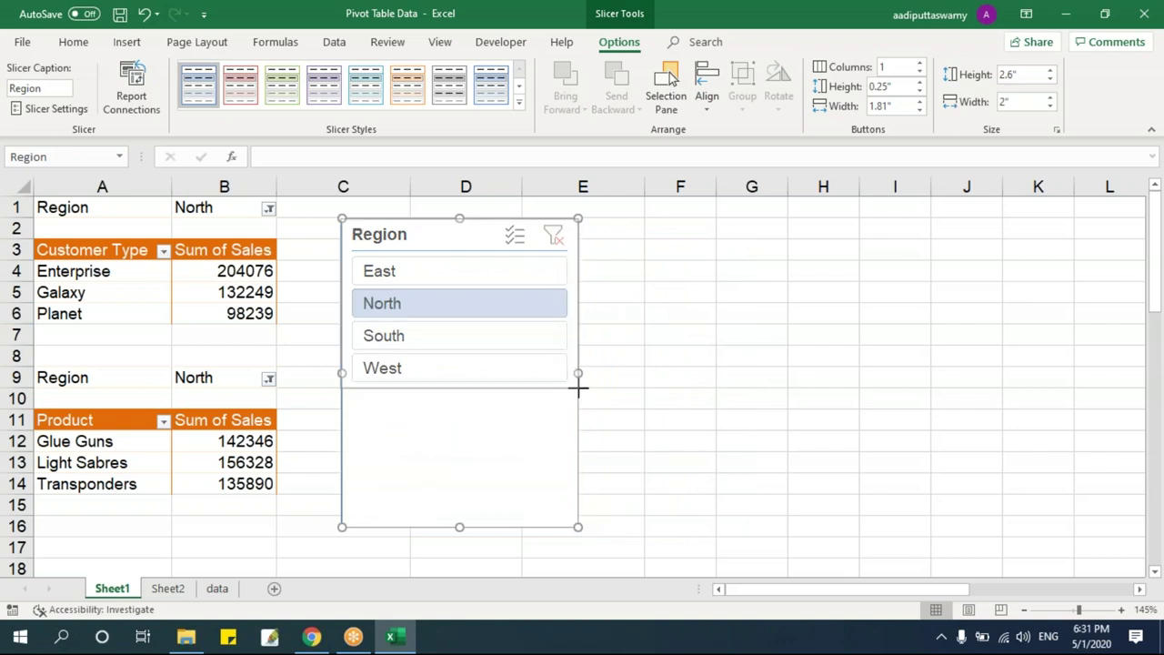
{"action": "left_click", "coordinate": [696, 428]}
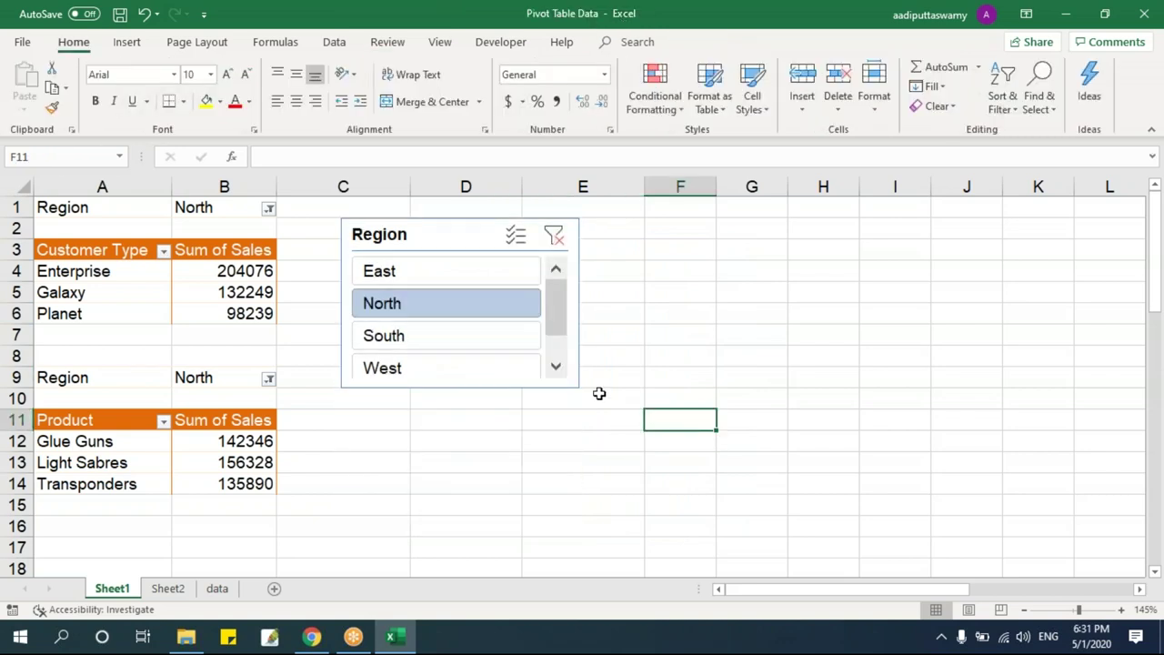
{"action": "left_click", "coordinate": [585, 389]}
{"action": "left_click_drag", "start_coordinate": [585, 388], "coordinate": [584, 396]}
{"action": "left_click", "coordinate": [667, 419]}
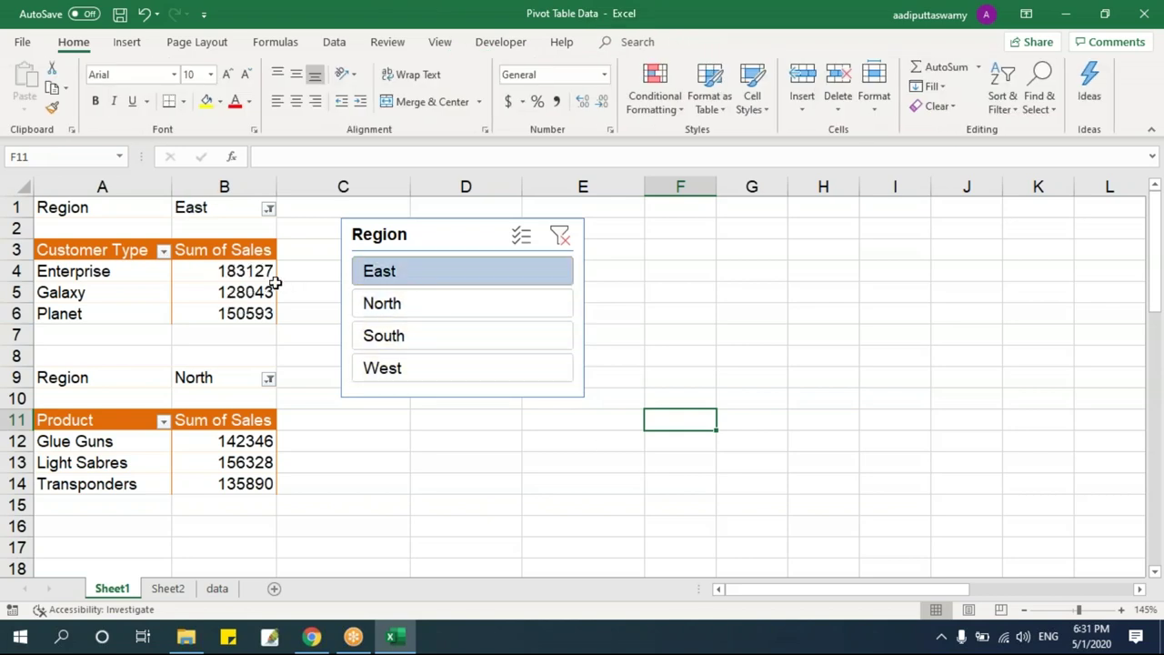
- Cycle the Region slicer through East, North, South and West, ending on East, and check which pivot tables respond
{"action": "left_click", "coordinate": [385, 304]}
{"action": "left_click", "coordinate": [385, 335]}
{"action": "left_click", "coordinate": [384, 368]}
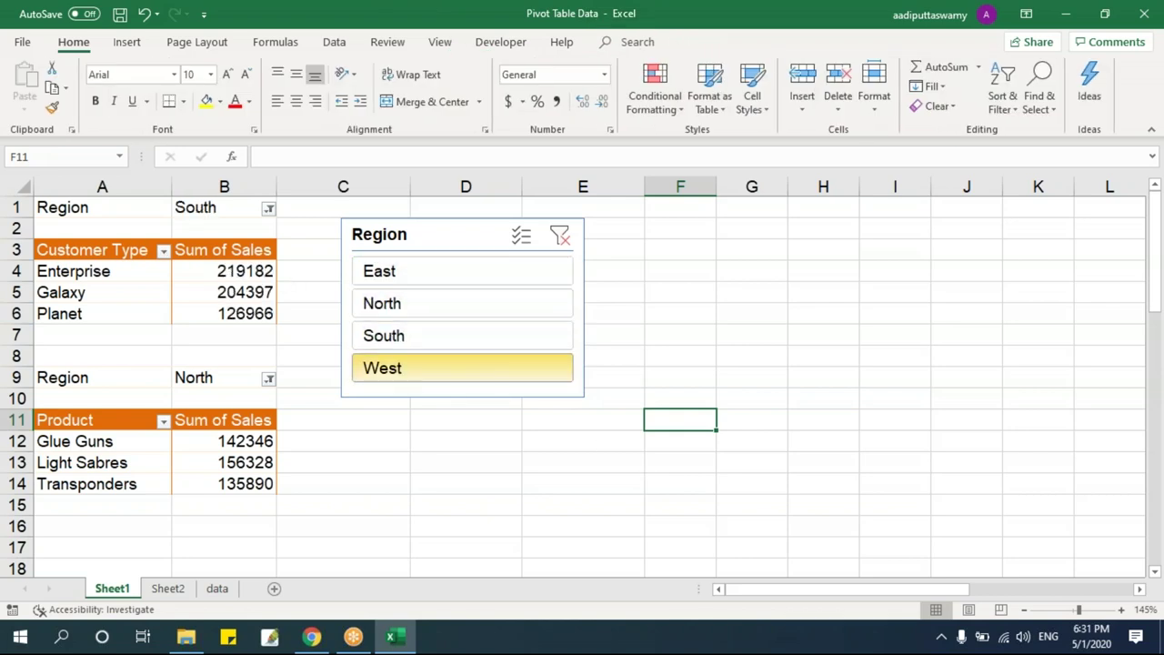
{"action": "left_click", "coordinate": [380, 271]}
{"action": "left_click", "coordinate": [385, 303]}
{"action": "left_click", "coordinate": [384, 335]}
{"action": "left_click", "coordinate": [386, 368]}
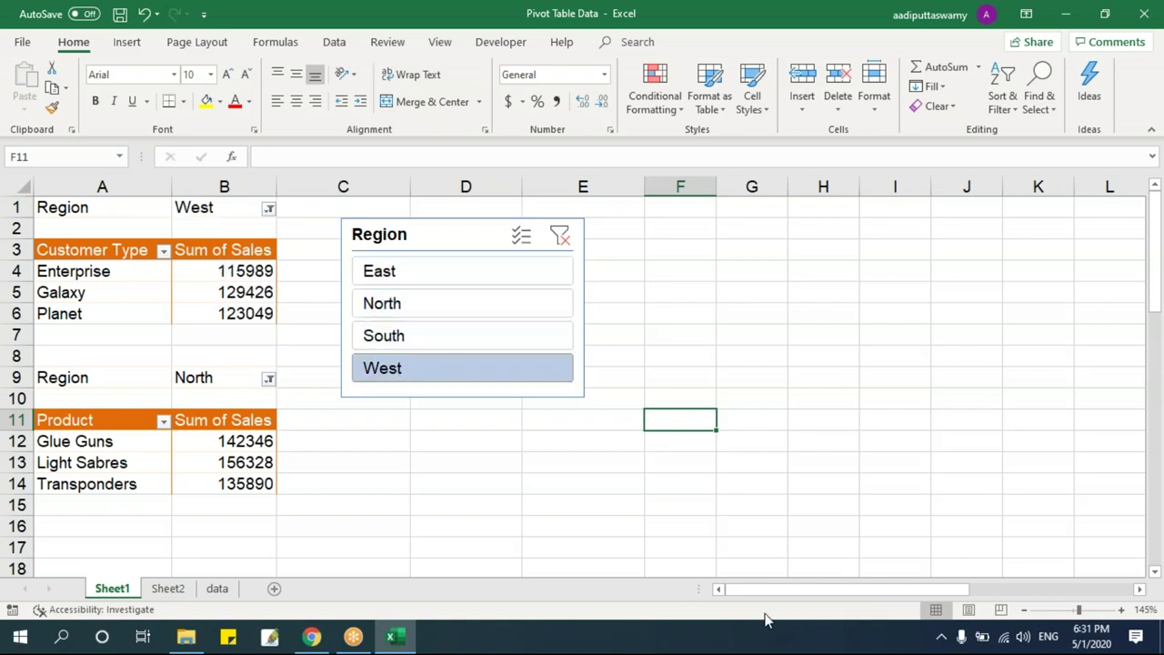
{"action": "left_click", "coordinate": [434, 270]}
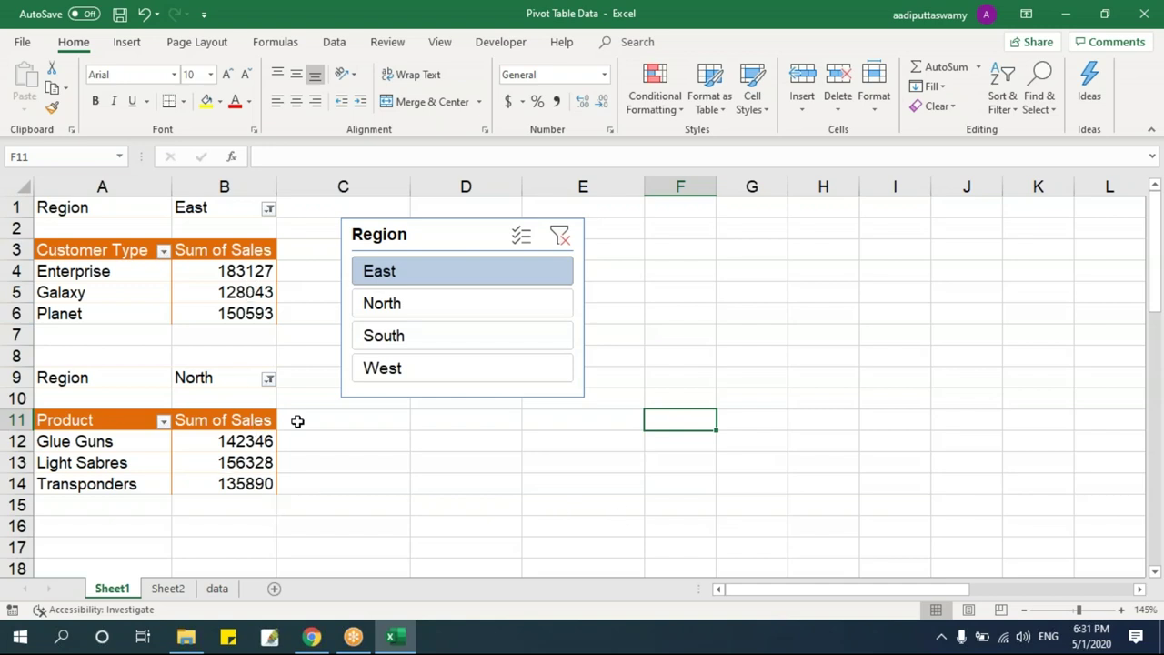
{"action": "left_click", "coordinate": [403, 305]}
{"action": "left_click", "coordinate": [384, 336]}
{"action": "left_click", "coordinate": [382, 368]}
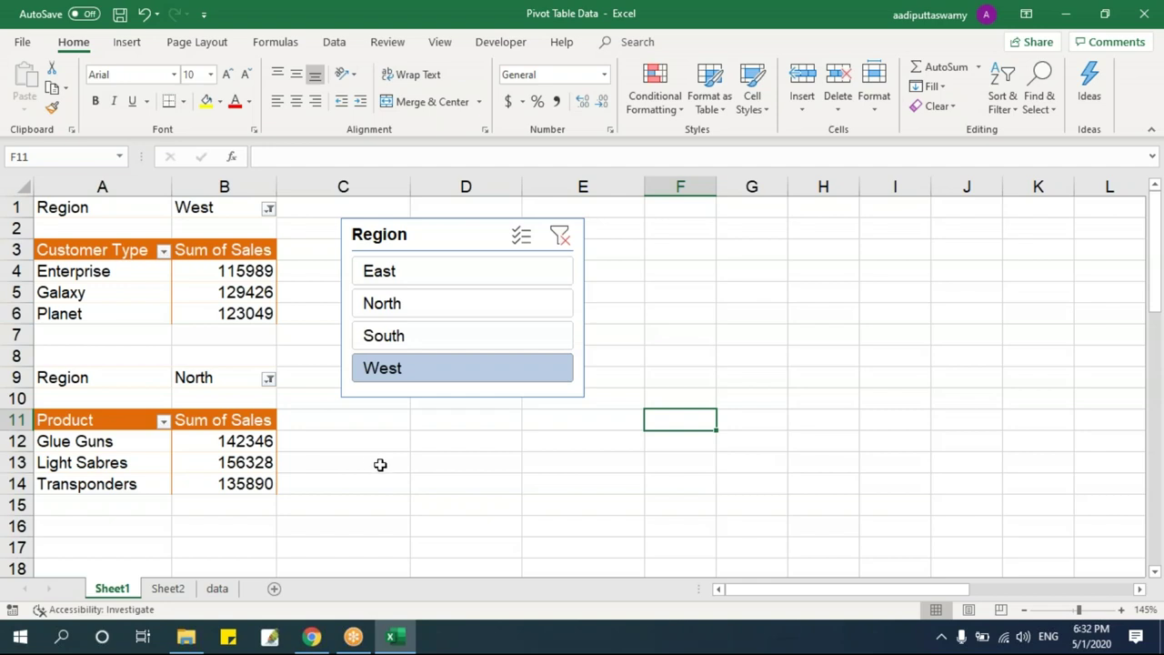
{"action": "left_click", "coordinate": [397, 279]}
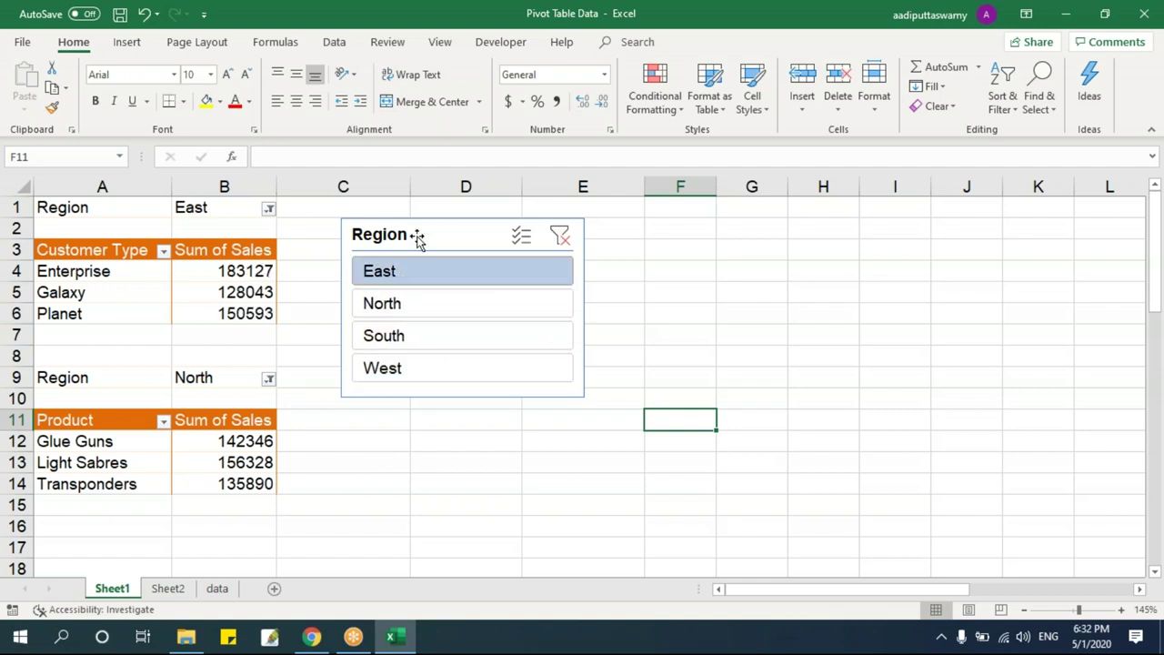
- Hide the sheet's gridlines and move the Region slicer over to columns G to J
{"action": "left_click", "coordinate": [440, 44]}
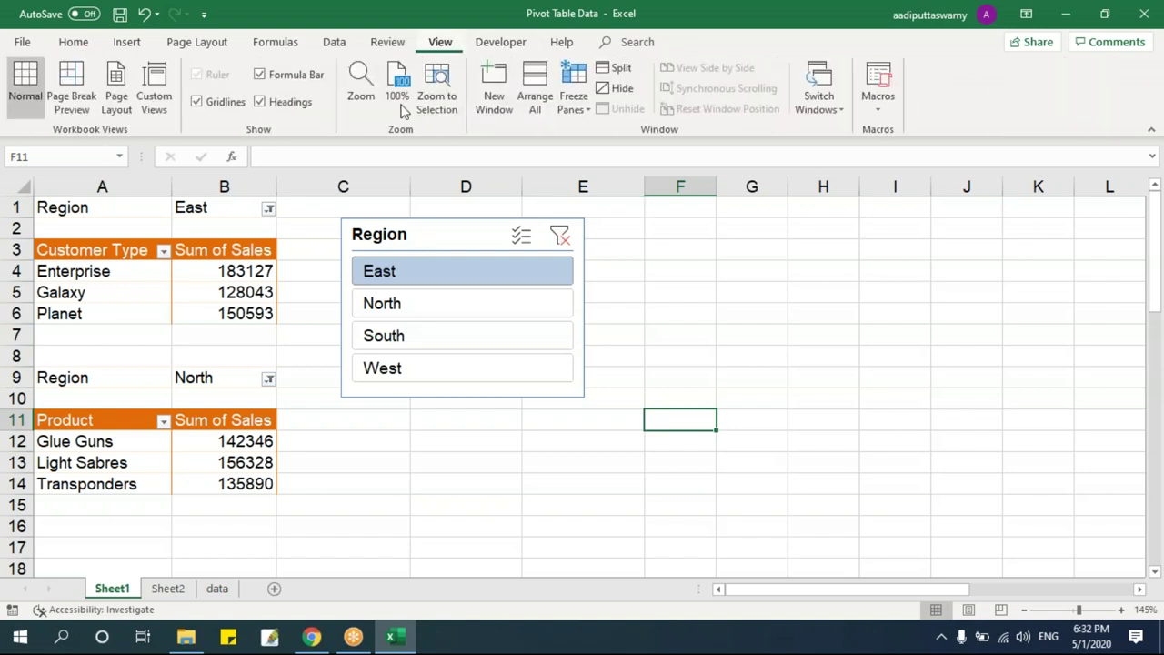
{"action": "left_click", "coordinate": [198, 102]}
{"action": "left_click_drag", "start_coordinate": [427, 239], "coordinate": [812, 226]}
- Filter by North, South and East with the slicer and compare the customer type and product pivot tables
{"action": "left_click", "coordinate": [789, 291]}
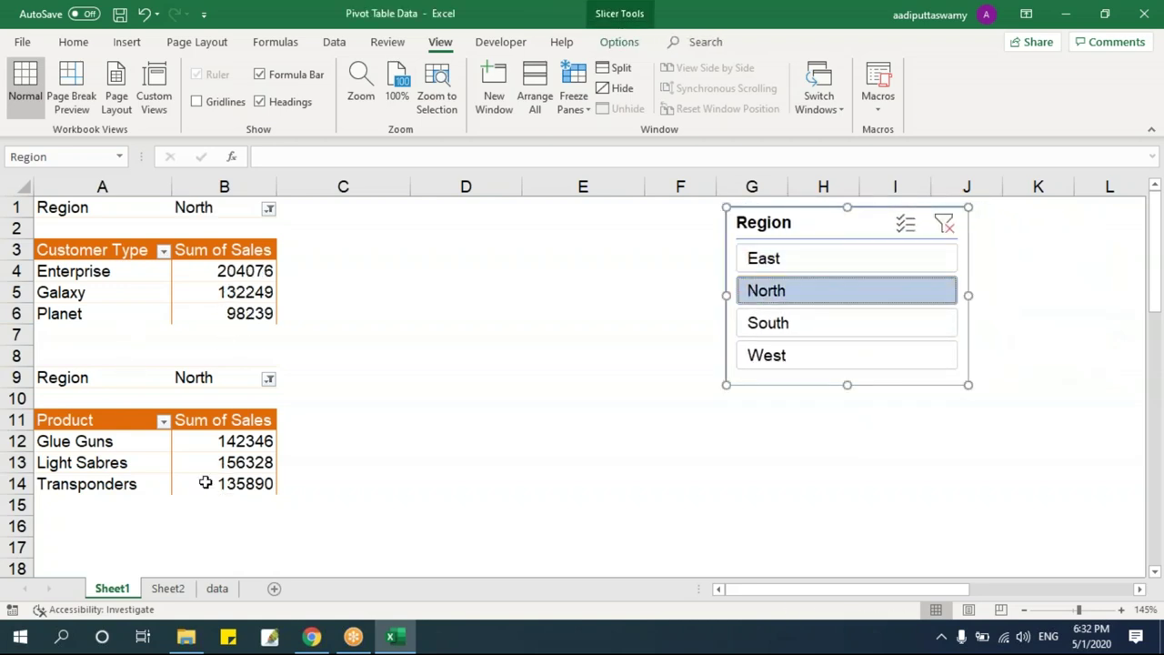
{"action": "left_click", "coordinate": [788, 330]}
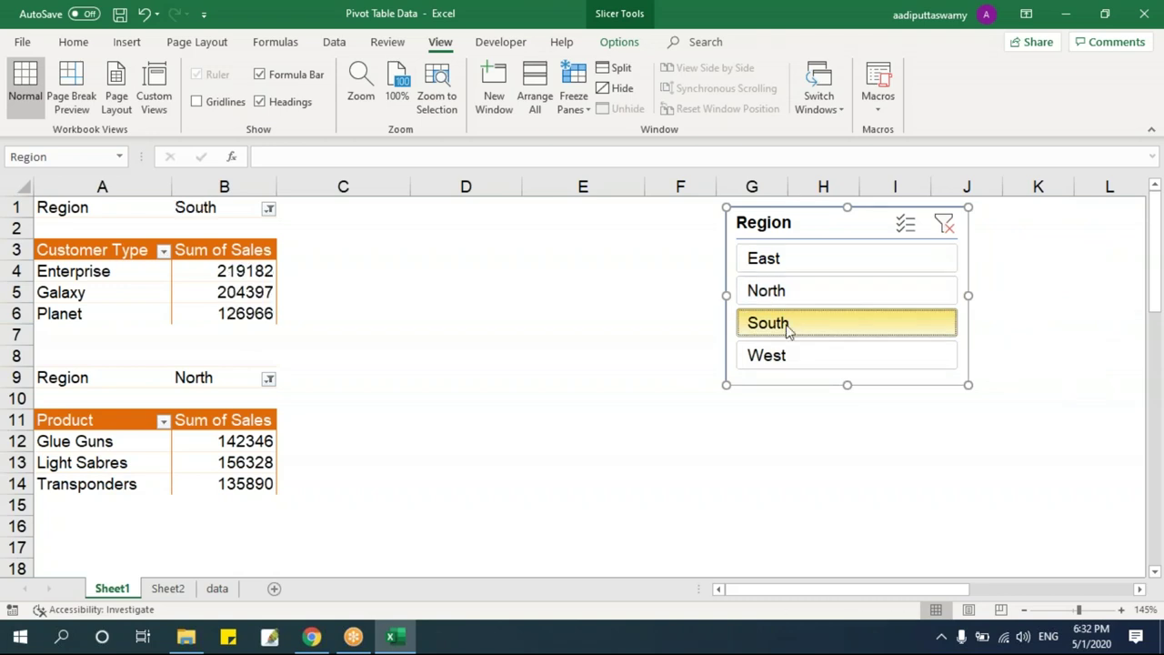
{"action": "left_click", "coordinate": [787, 263]}
{"action": "left_click", "coordinate": [227, 462]}
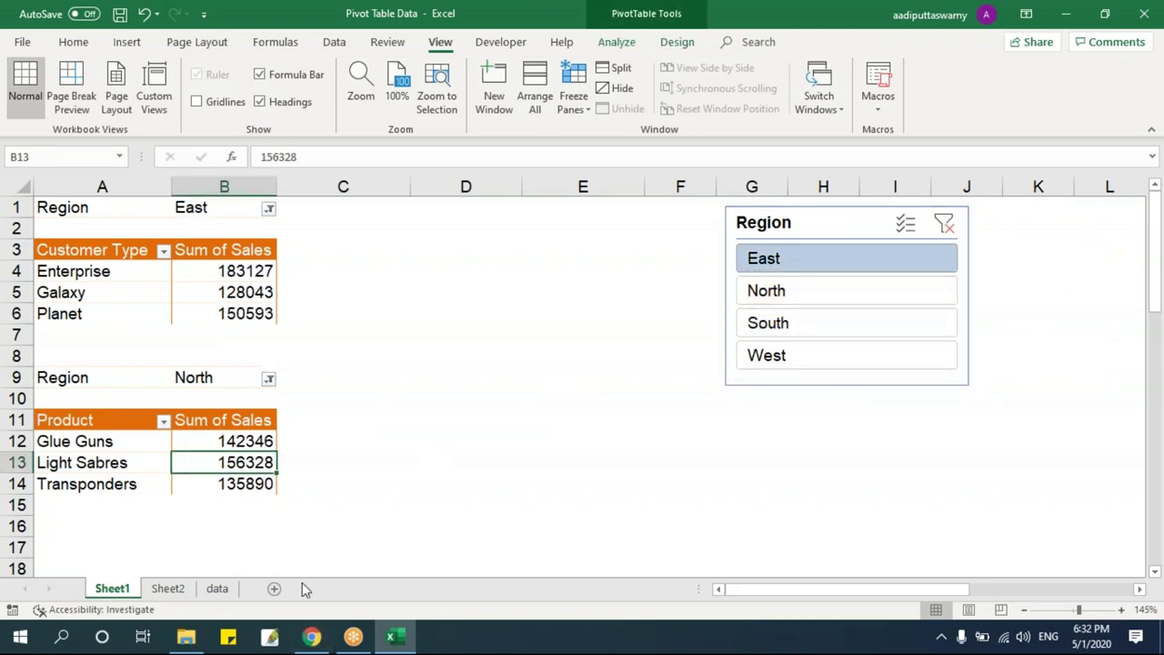
{"action": "left_click", "coordinate": [649, 270]}
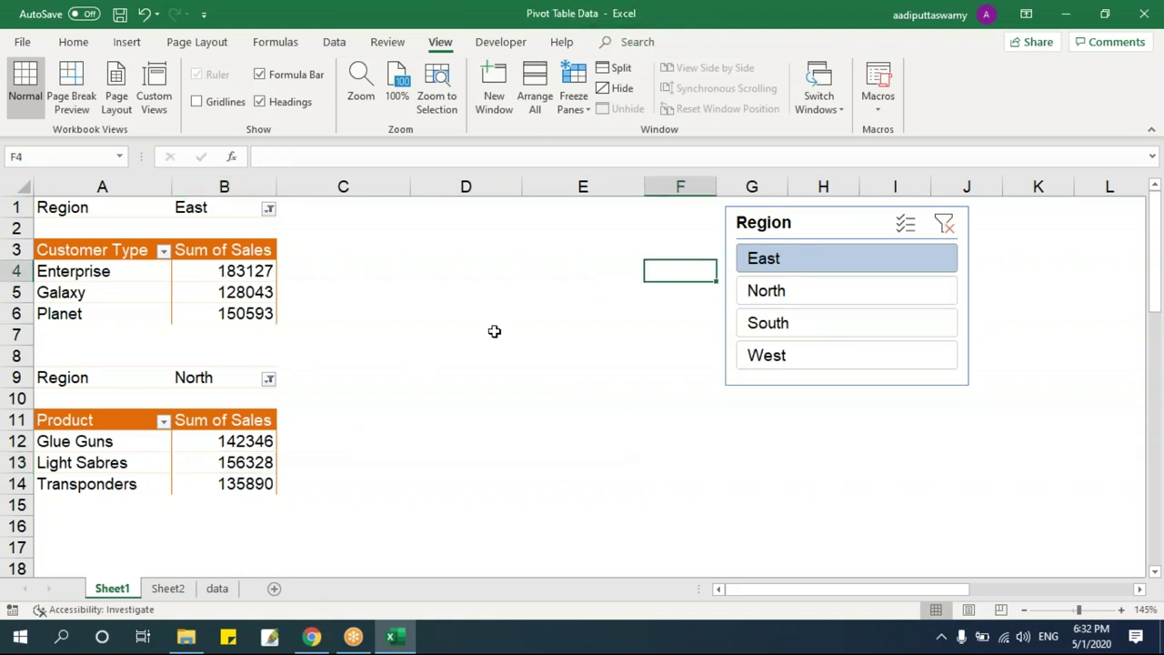
{"action": "left_click", "coordinate": [227, 295]}
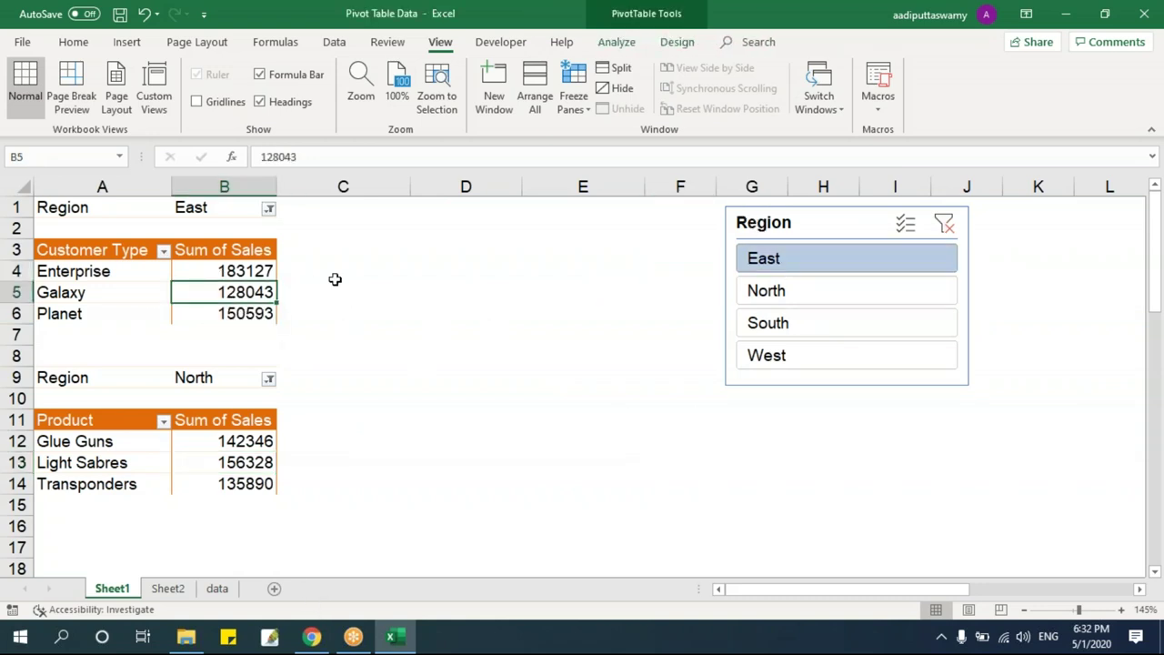
{"action": "left_click", "coordinate": [204, 270]}
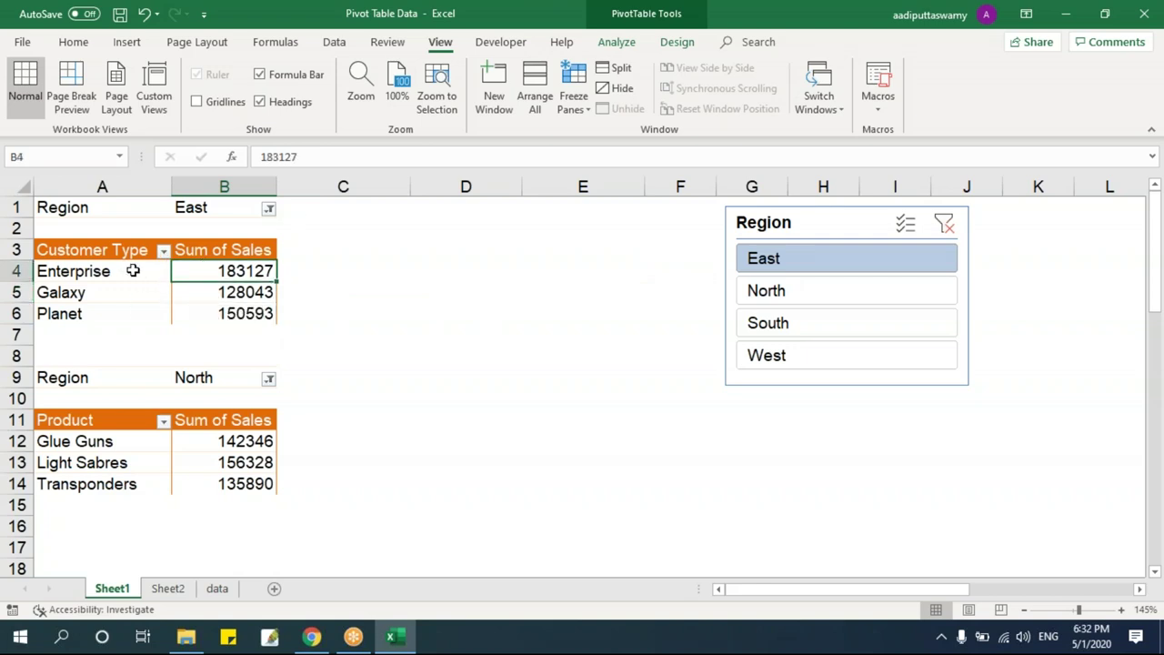
- Connect the Region slicer to PivotTable3 in addition to PivotTable1 through its report connections
{"action": "left_click", "coordinate": [772, 221]}
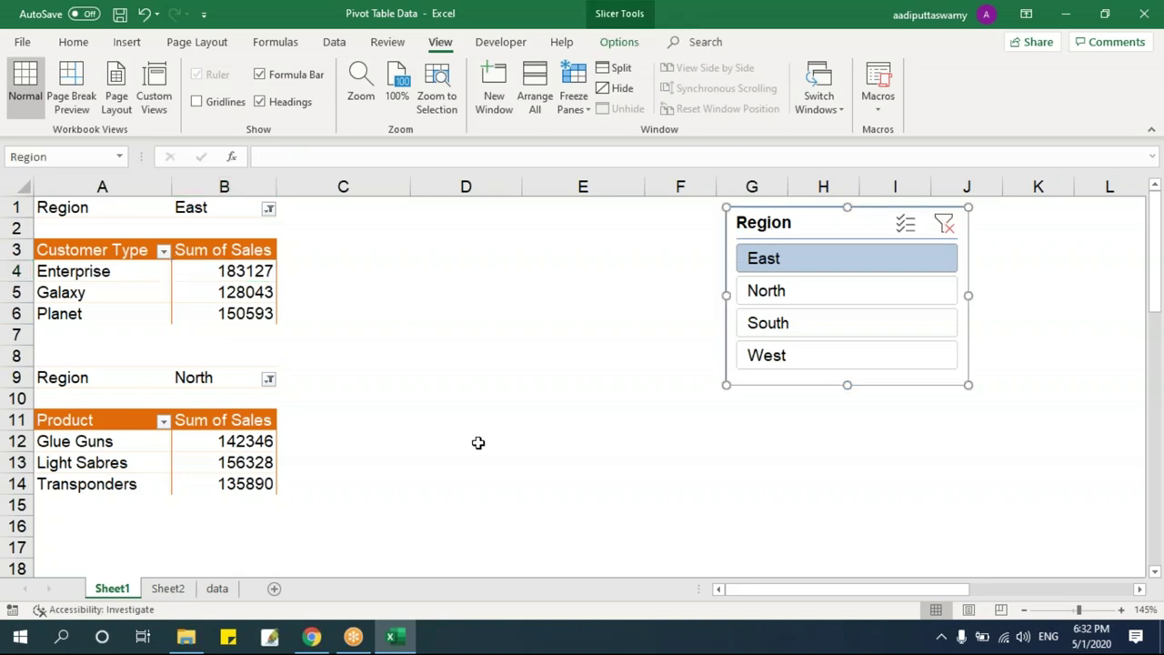
{"action": "right_click", "coordinate": [782, 226]}
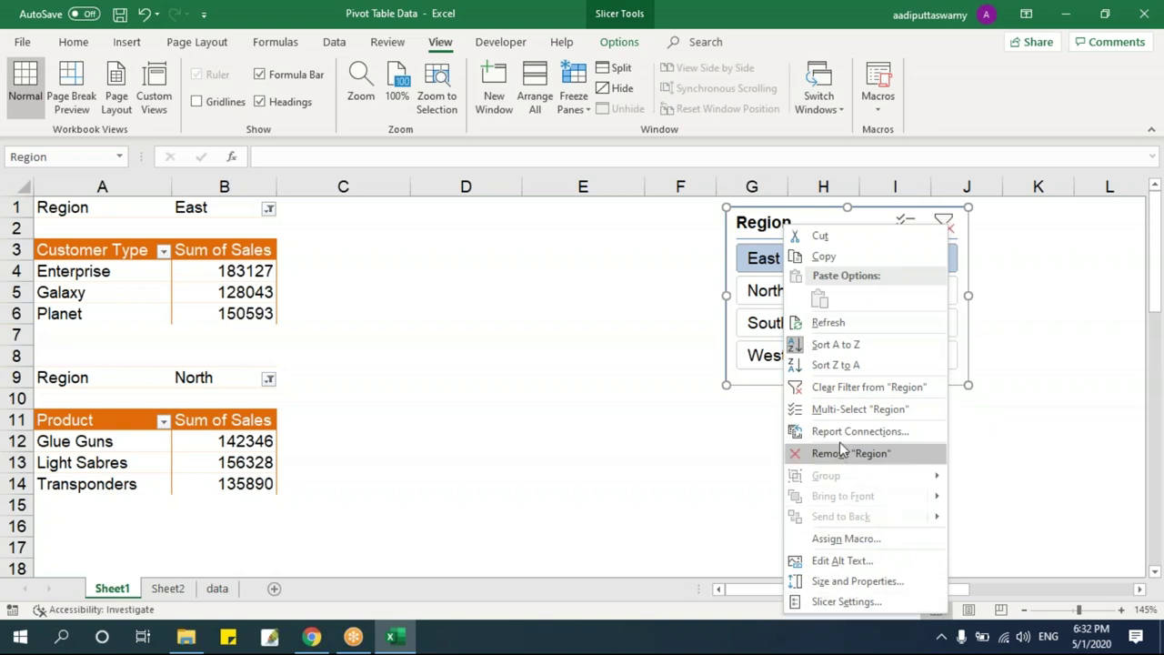
{"action": "left_click", "coordinate": [670, 437]}
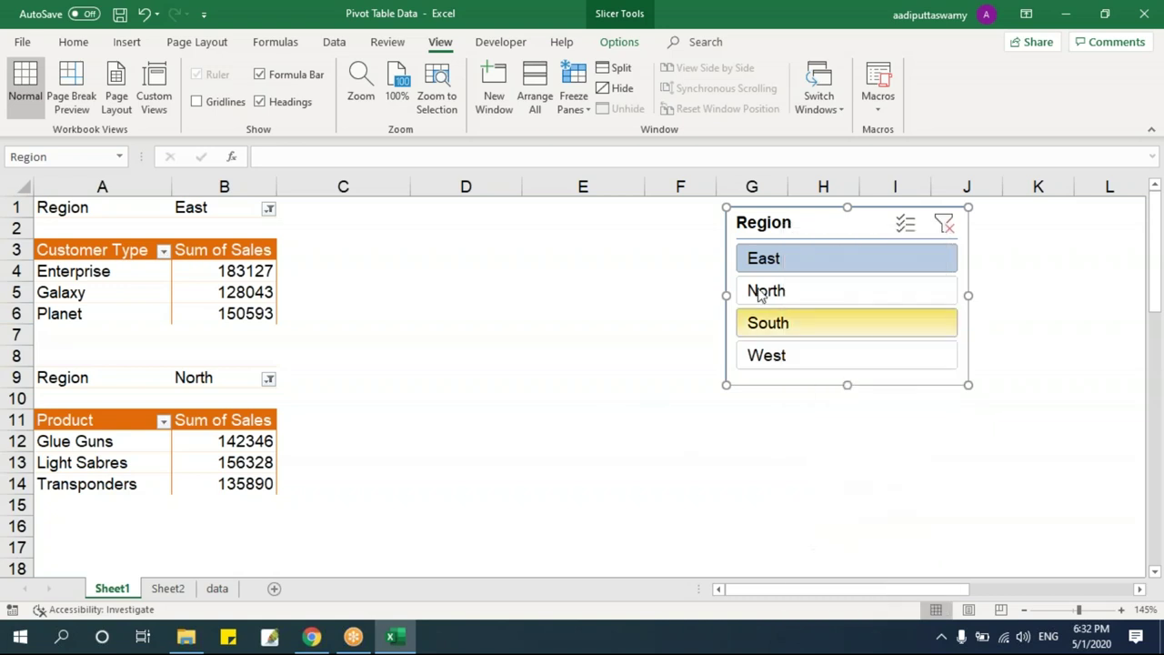
{"action": "right_click", "coordinate": [786, 227]}
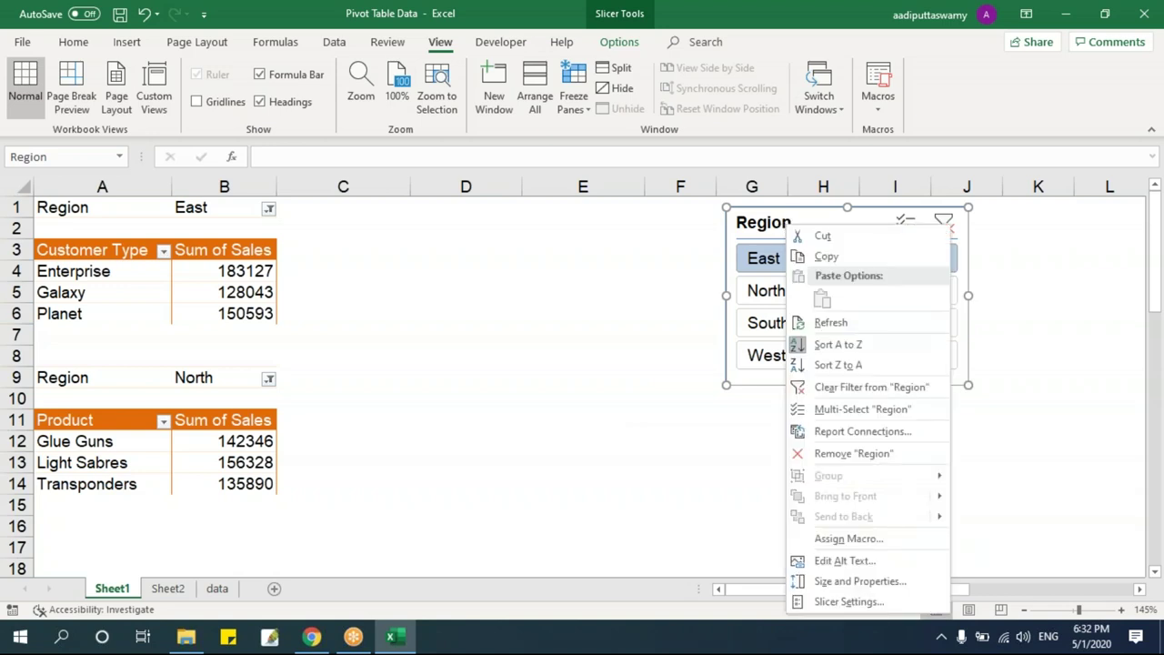
{"action": "left_click", "coordinate": [862, 429]}
{"action": "left_click_drag", "start_coordinate": [846, 381], "coordinate": [508, 230]}
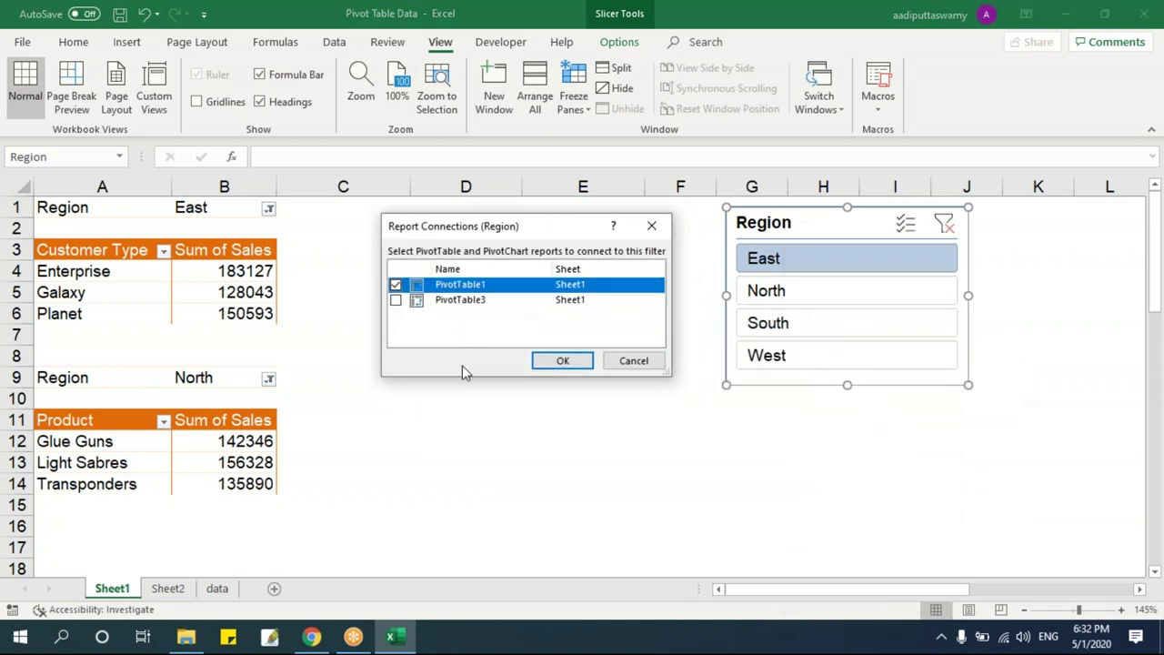
{"action": "left_click_drag", "start_coordinate": [673, 378], "coordinate": [740, 386]}
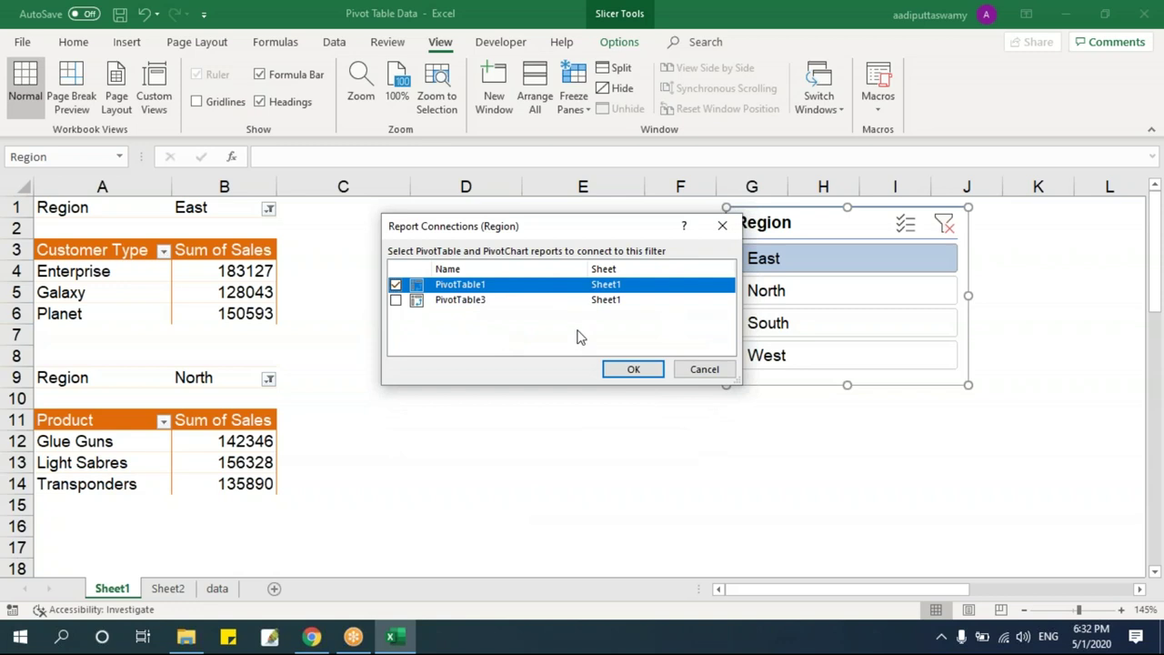
{"action": "left_click_drag", "start_coordinate": [551, 238], "coordinate": [519, 240]}
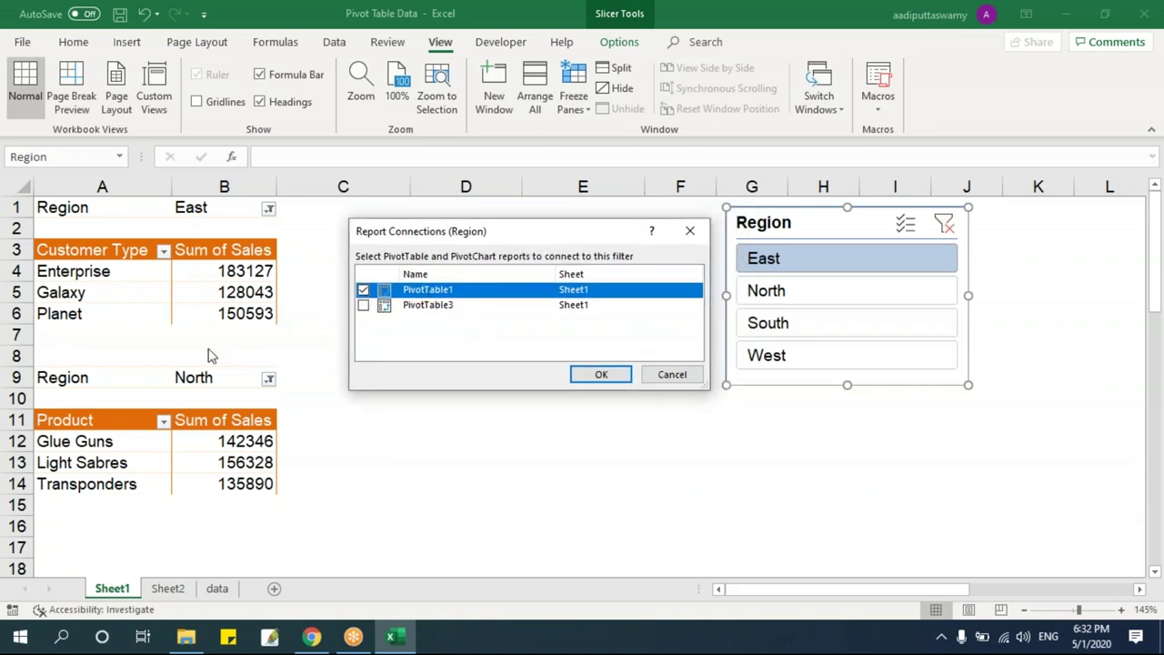
{"action": "left_click", "coordinate": [364, 306]}
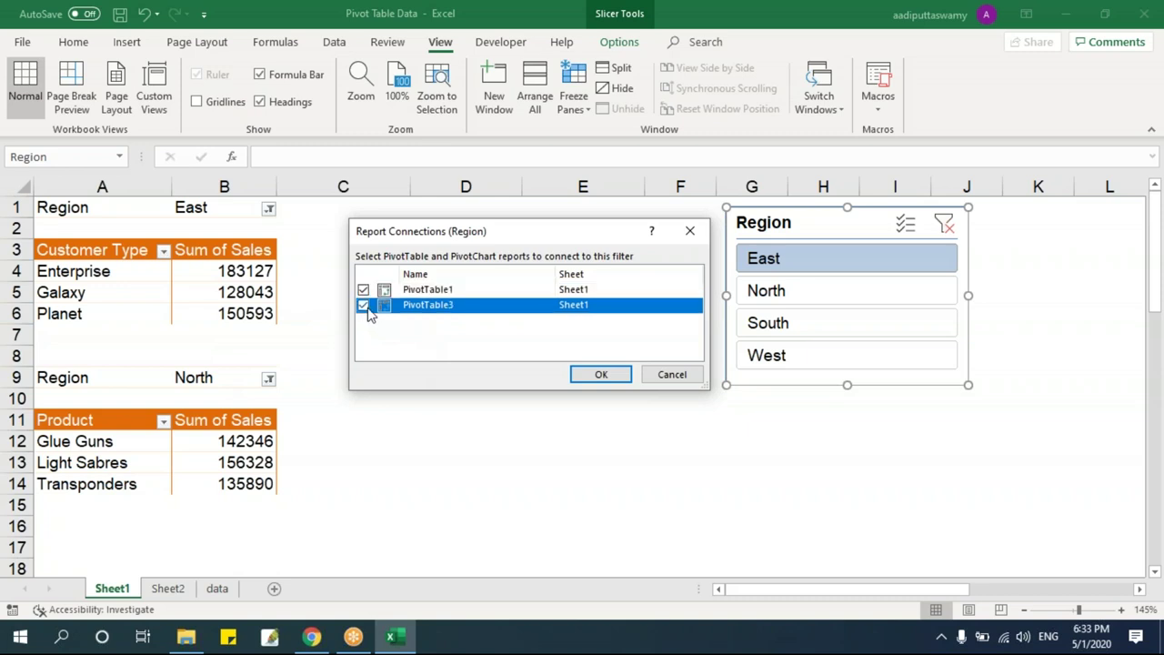
{"action": "left_click", "coordinate": [600, 374]}
{"action": "left_click", "coordinate": [623, 502]}
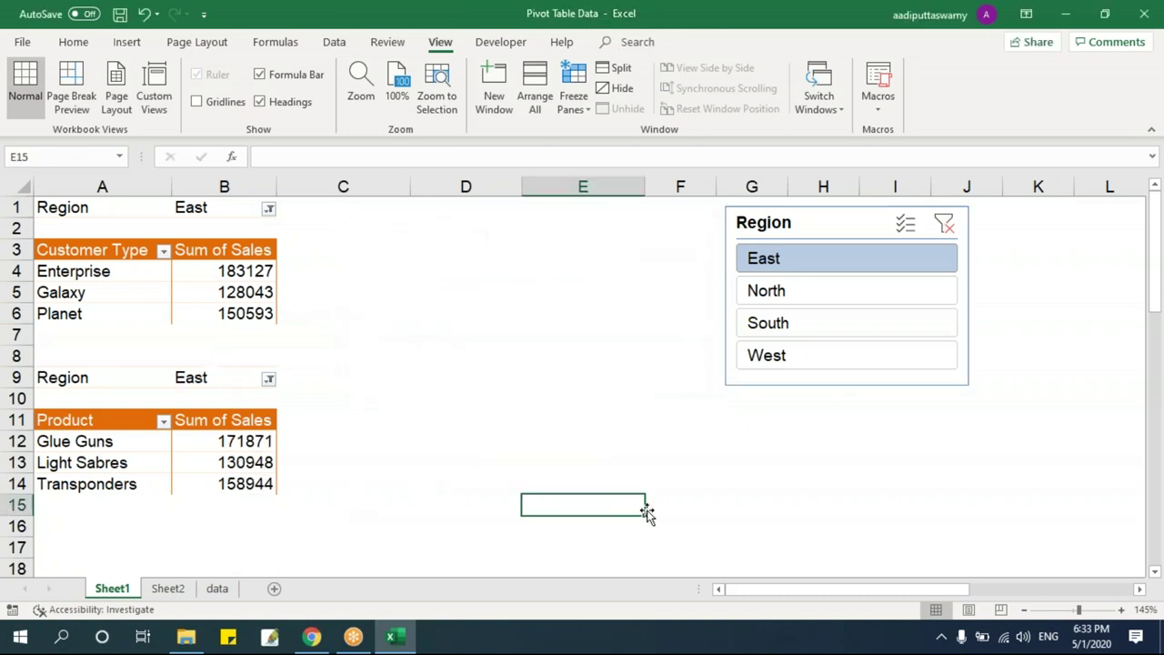
- Filter both pivot tables by West, South, North and East in turn with the slicer, and shift the slicer slightly toward the tables
{"action": "left_click", "coordinate": [800, 358]}
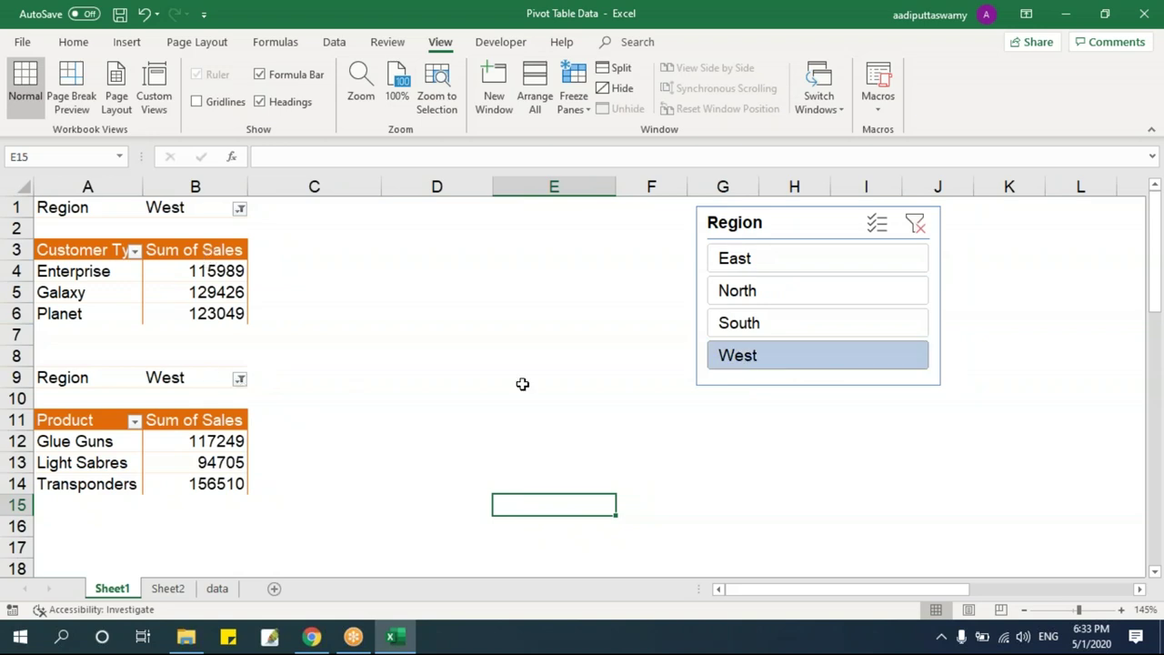
{"action": "left_click", "coordinate": [755, 326]}
{"action": "left_click", "coordinate": [755, 293]}
{"action": "left_click", "coordinate": [753, 259]}
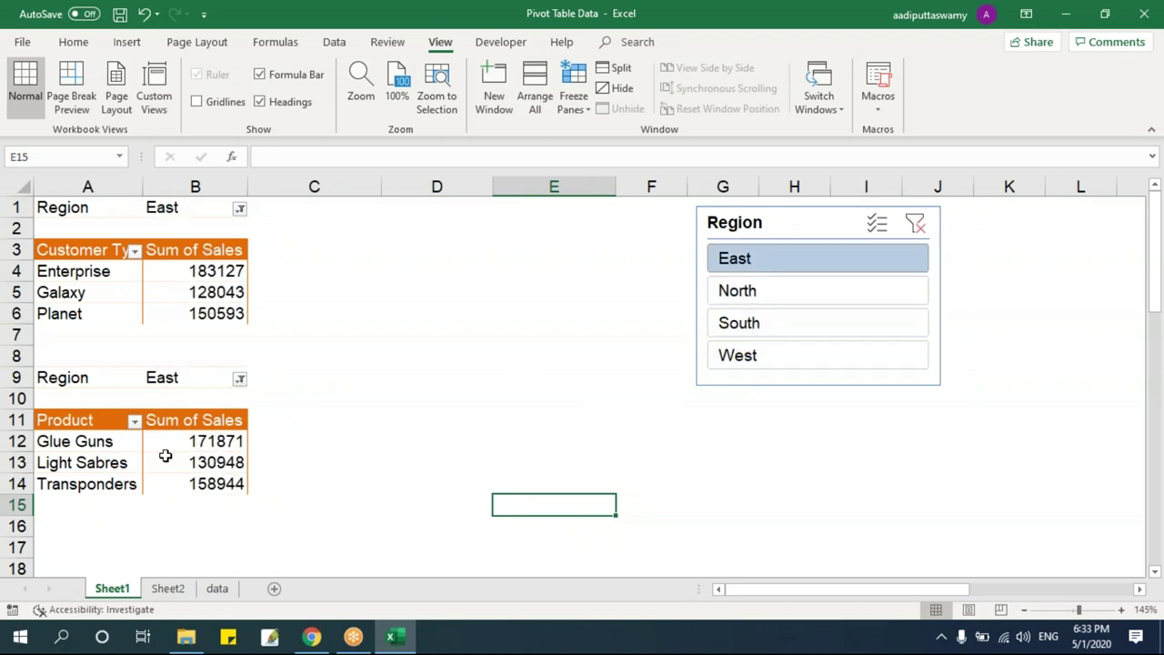
{"action": "left_click_drag", "start_coordinate": [782, 236], "coordinate": [767, 238]}
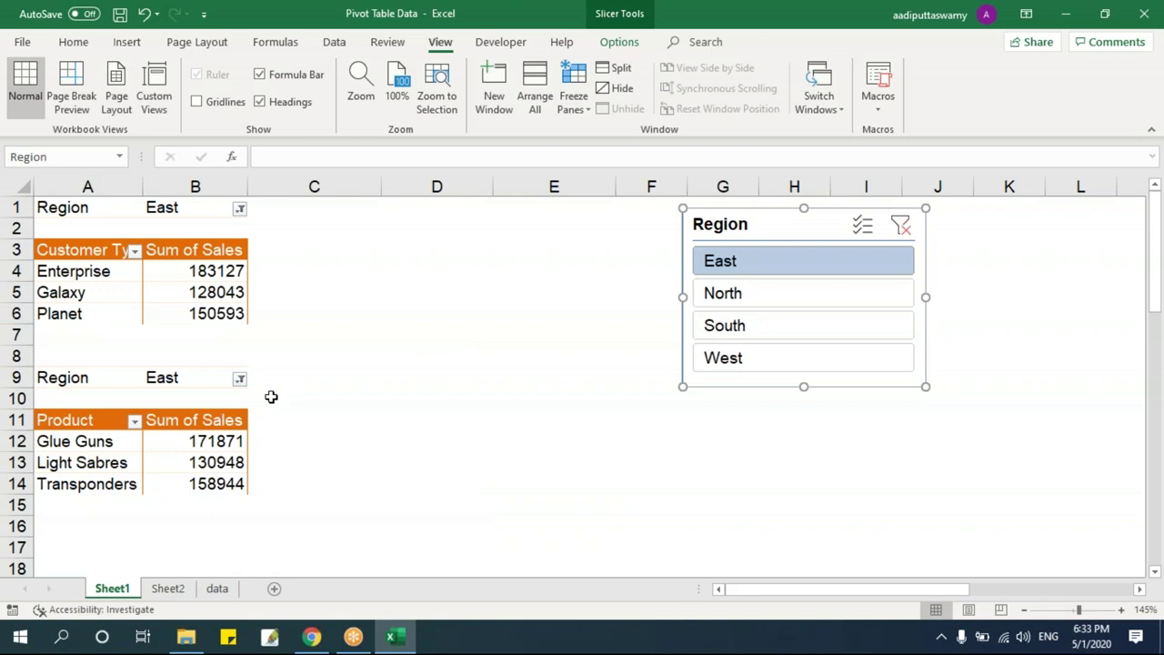
- Show the field list and remove the Region field from the report filters of both pivot tables
{"action": "mouse_move", "coordinate": [180, 449]}
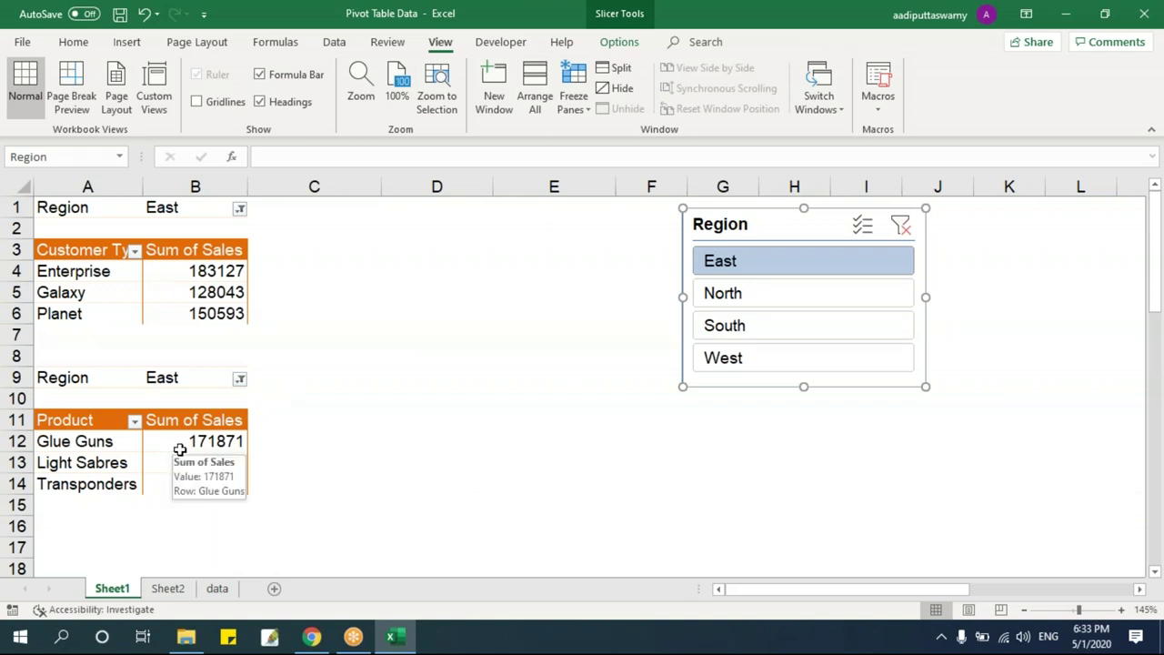
{"action": "left_click", "coordinate": [211, 291]}
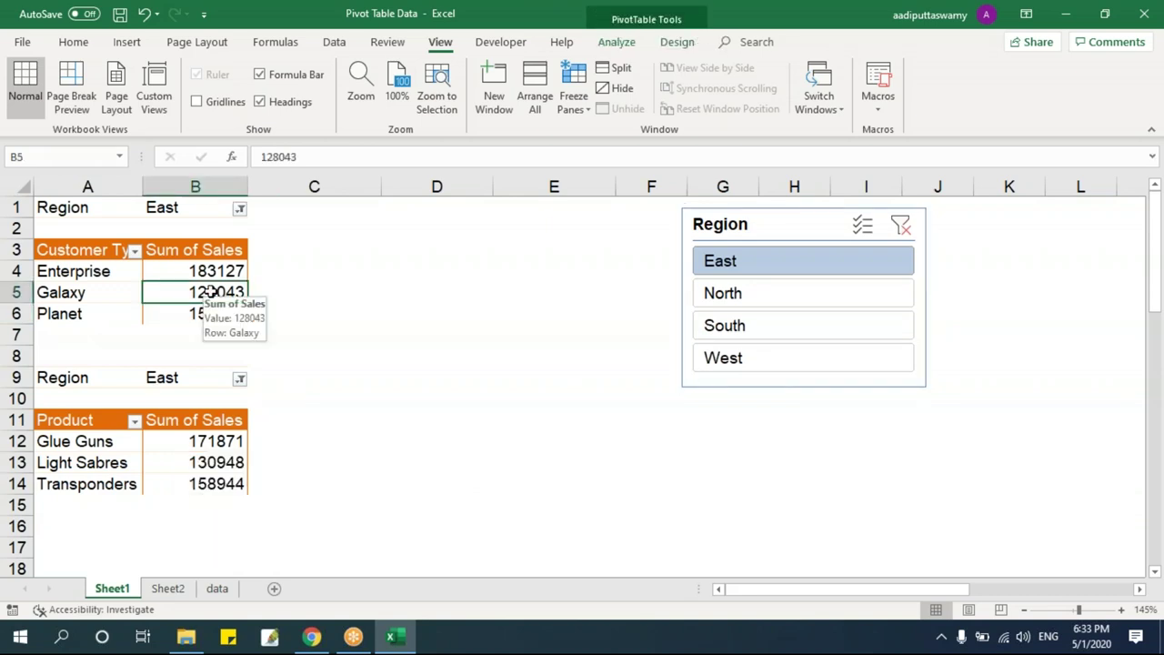
{"action": "right_click", "coordinate": [196, 293]}
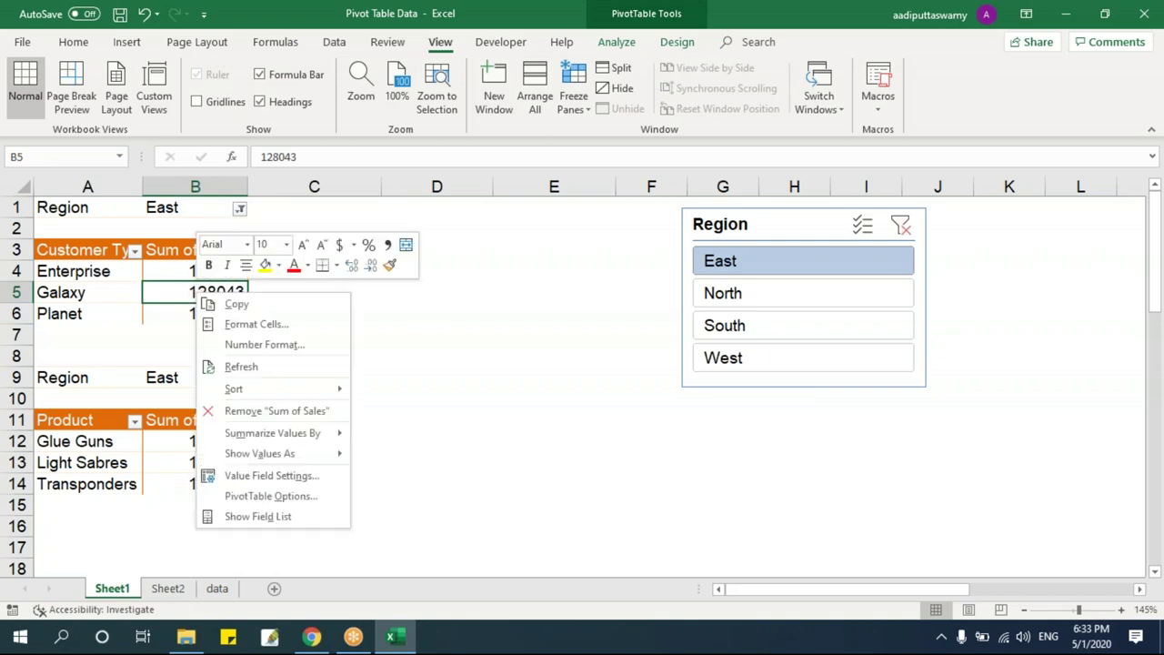
{"action": "left_click", "coordinate": [258, 517]}
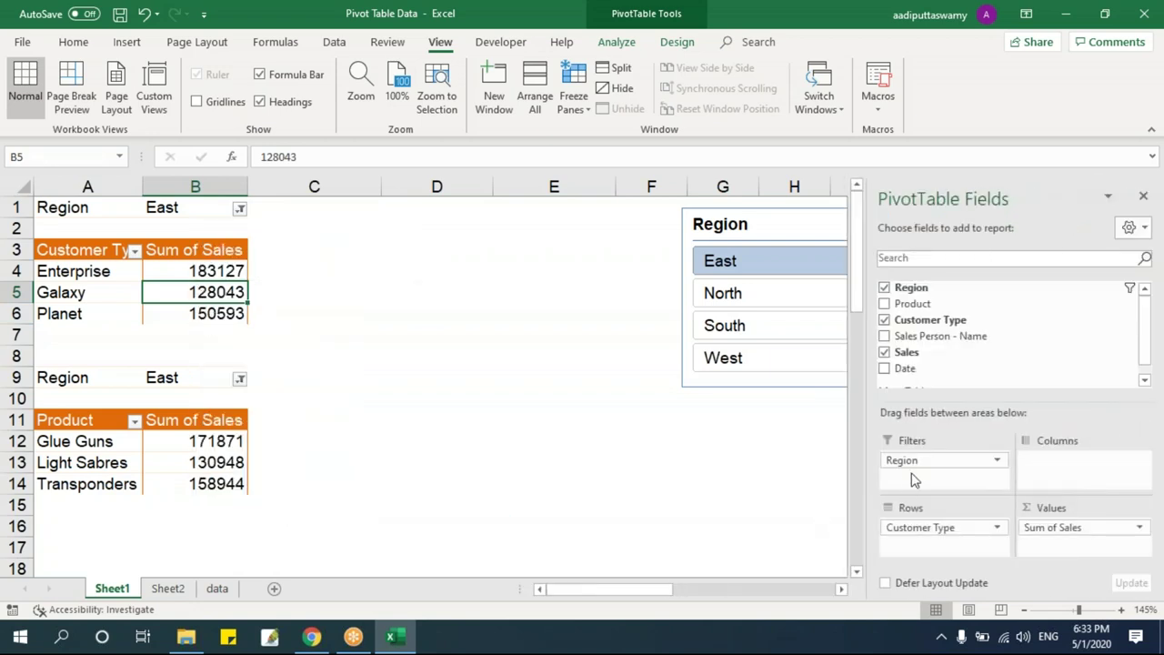
{"action": "left_click", "coordinate": [254, 424]}
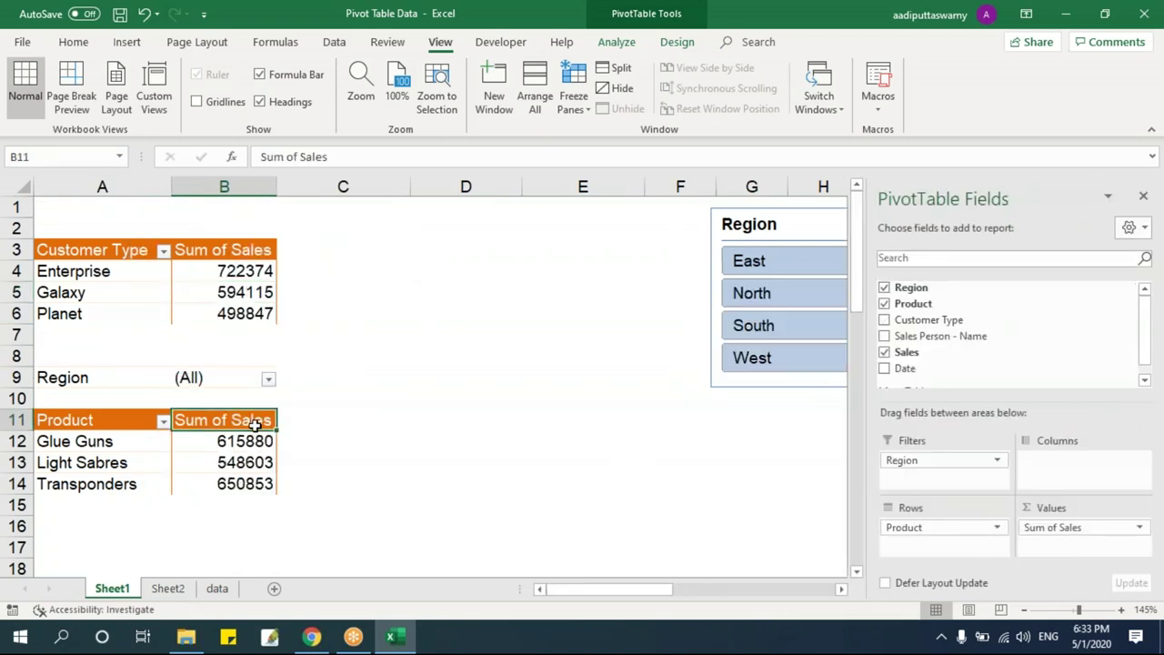
{"action": "left_click_drag", "start_coordinate": [945, 460], "coordinate": [580, 472]}
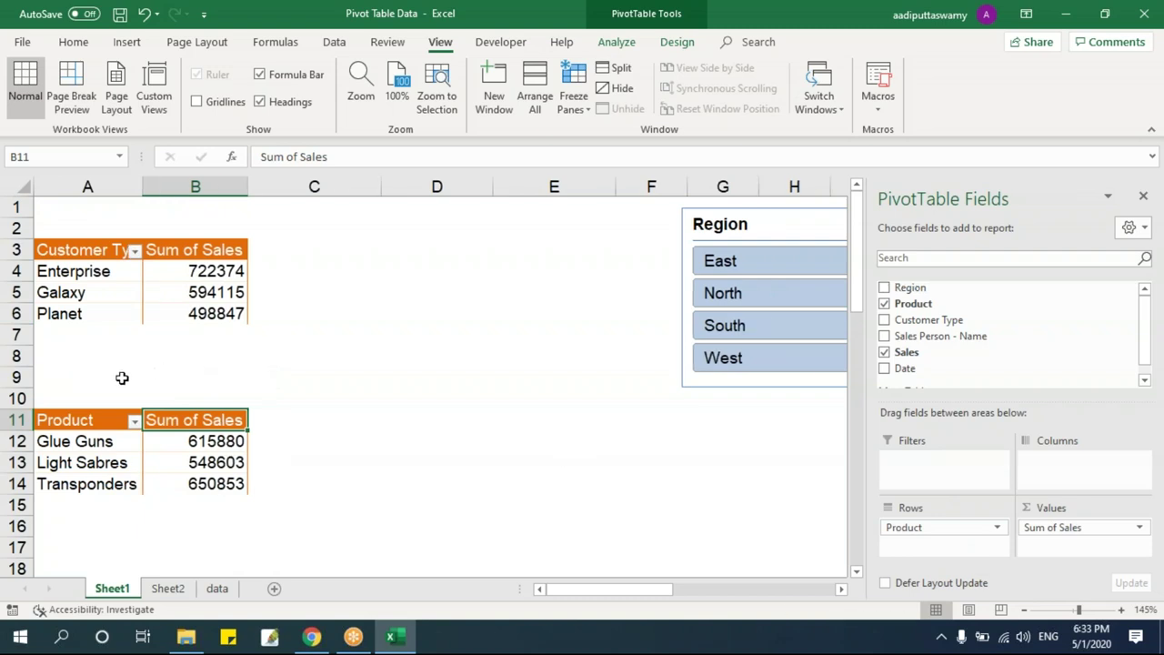
- Hide the field list and filter both pivot tables by East, North, South and West in turn with the Region slicer
{"action": "left_click", "coordinate": [1143, 195]}
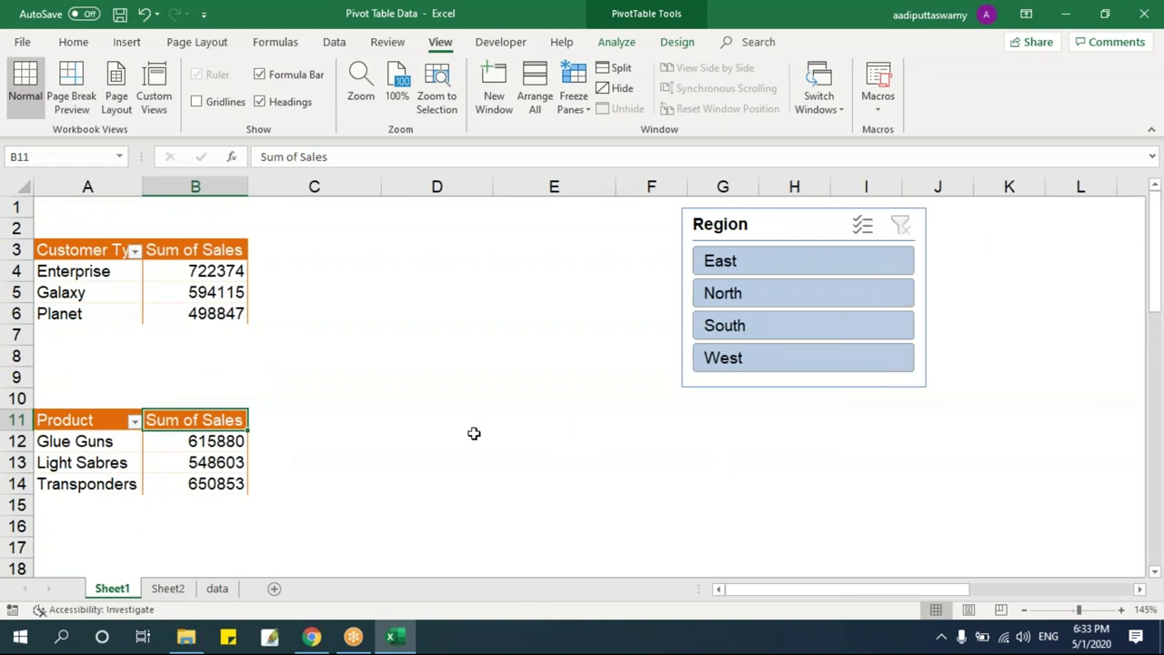
{"action": "left_click", "coordinate": [216, 272]}
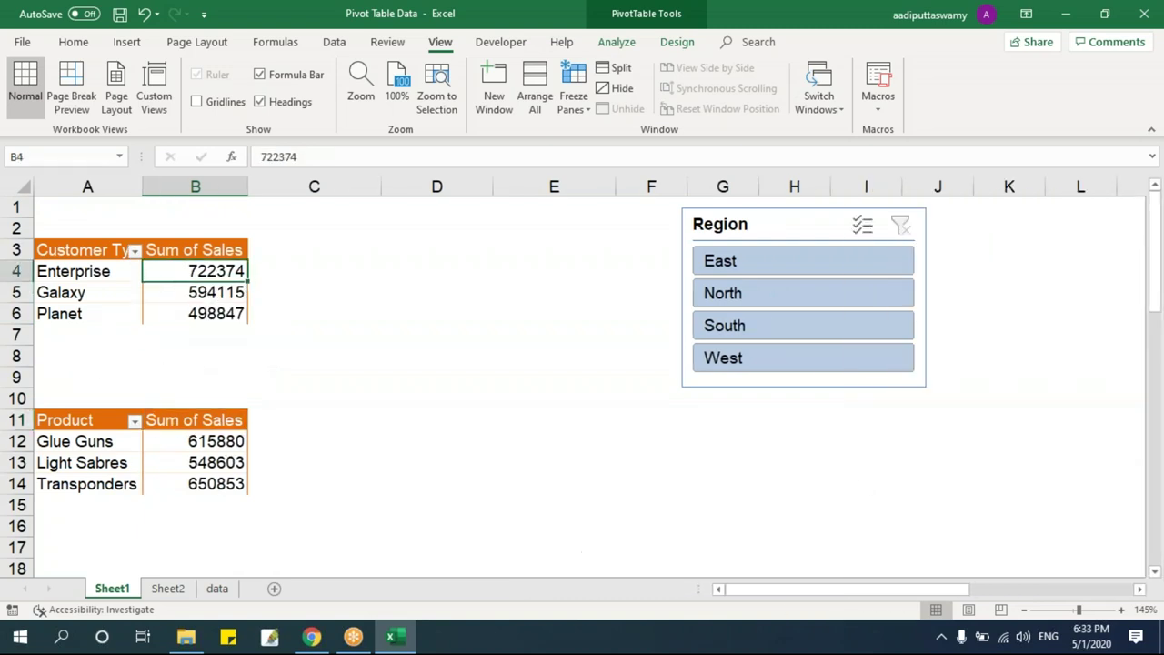
{"action": "left_click", "coordinate": [482, 356]}
{"action": "left_click", "coordinate": [746, 262]}
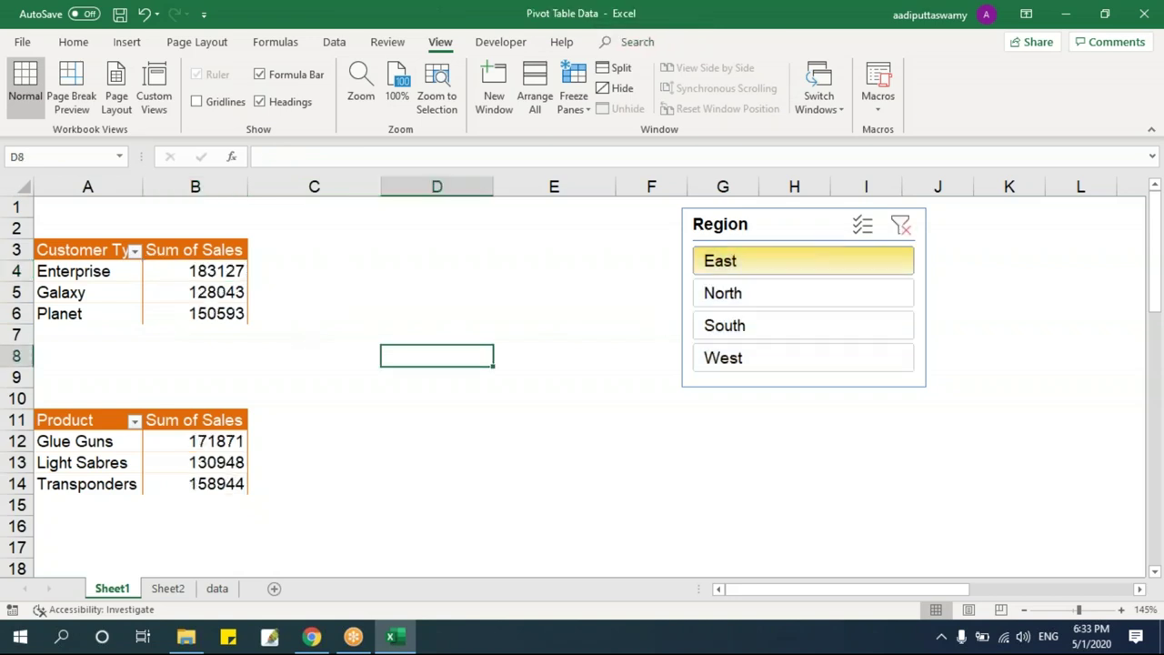
{"action": "left_click", "coordinate": [753, 293]}
{"action": "left_click", "coordinate": [754, 325]}
{"action": "left_click", "coordinate": [755, 358]}
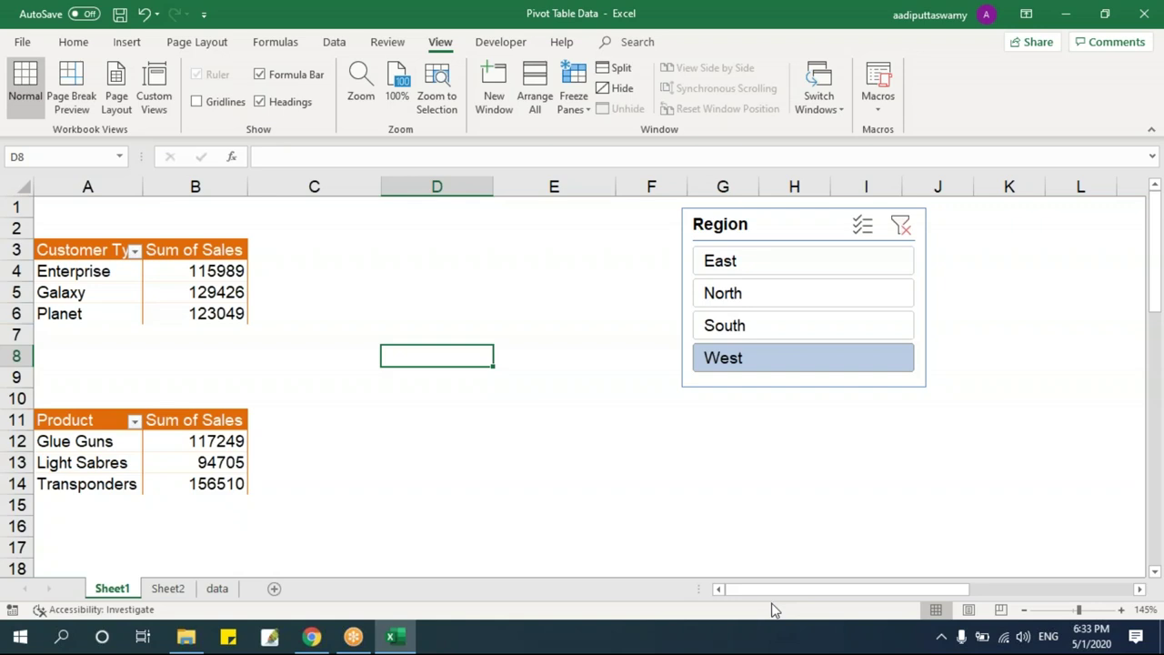
- Shift the Region slicer slightly toward the tables and insert a Sales Person - Name slicer for the customer type pivot table
{"action": "left_click_drag", "start_coordinate": [740, 229], "coordinate": [666, 236]}
{"action": "right_click", "coordinate": [225, 292]}
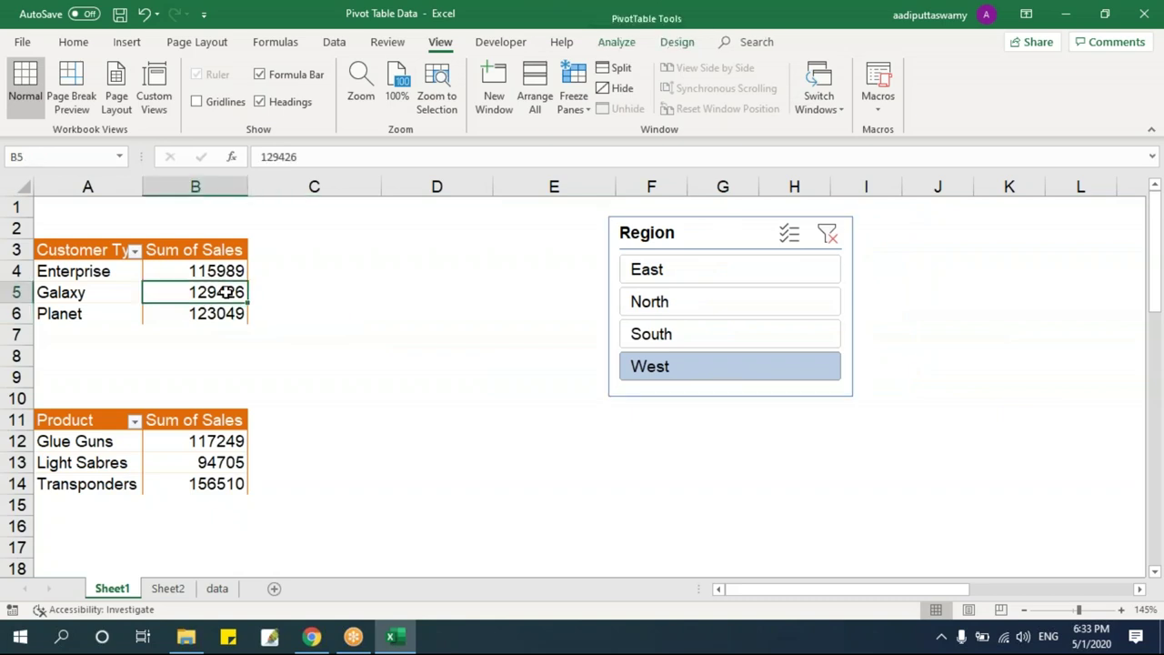
{"action": "key", "text": "Escape"}
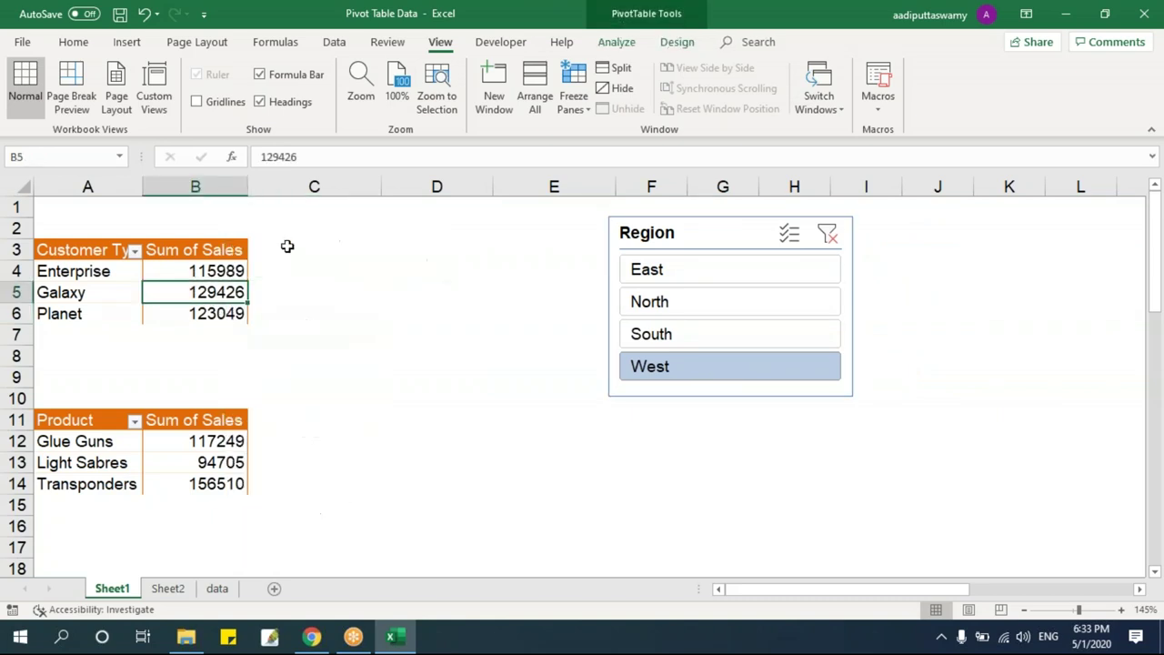
{"action": "left_click", "coordinate": [619, 43]}
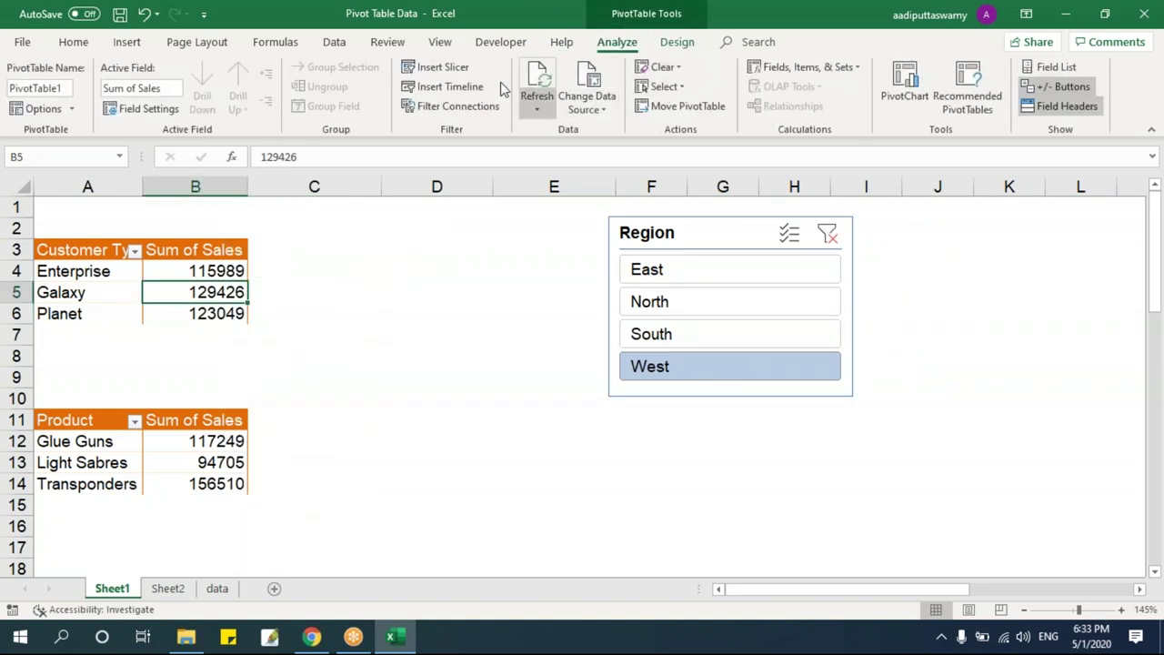
{"action": "left_click", "coordinate": [441, 68]}
{"action": "left_click_drag", "start_coordinate": [507, 202], "coordinate": [455, 210]}
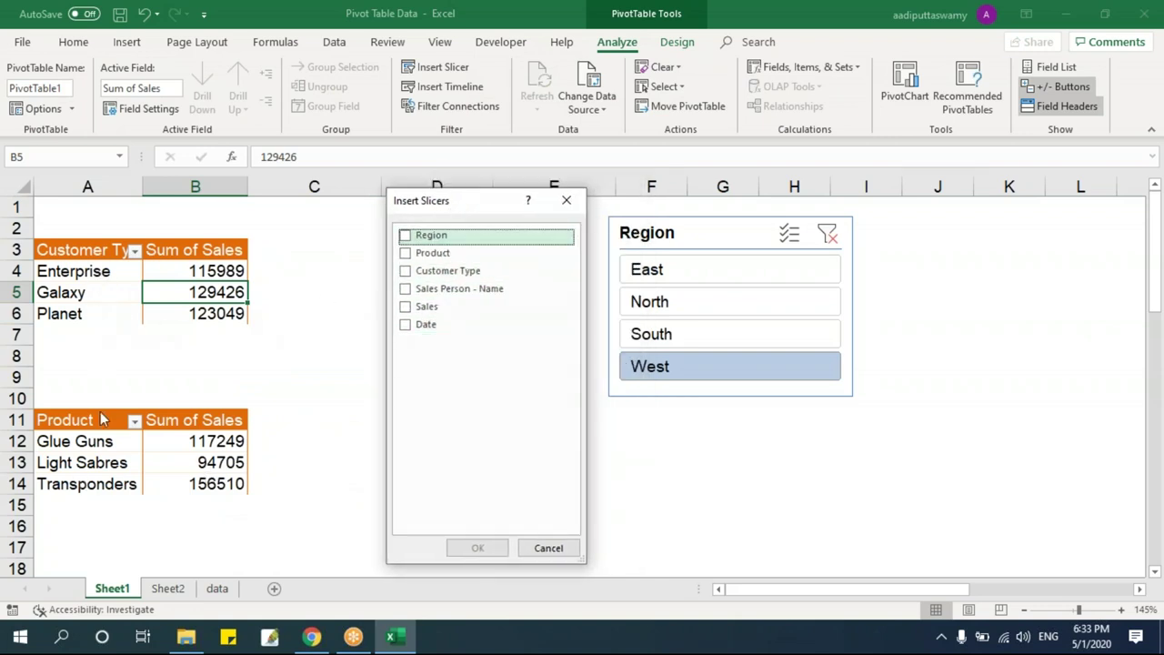
{"action": "left_click", "coordinate": [405, 289]}
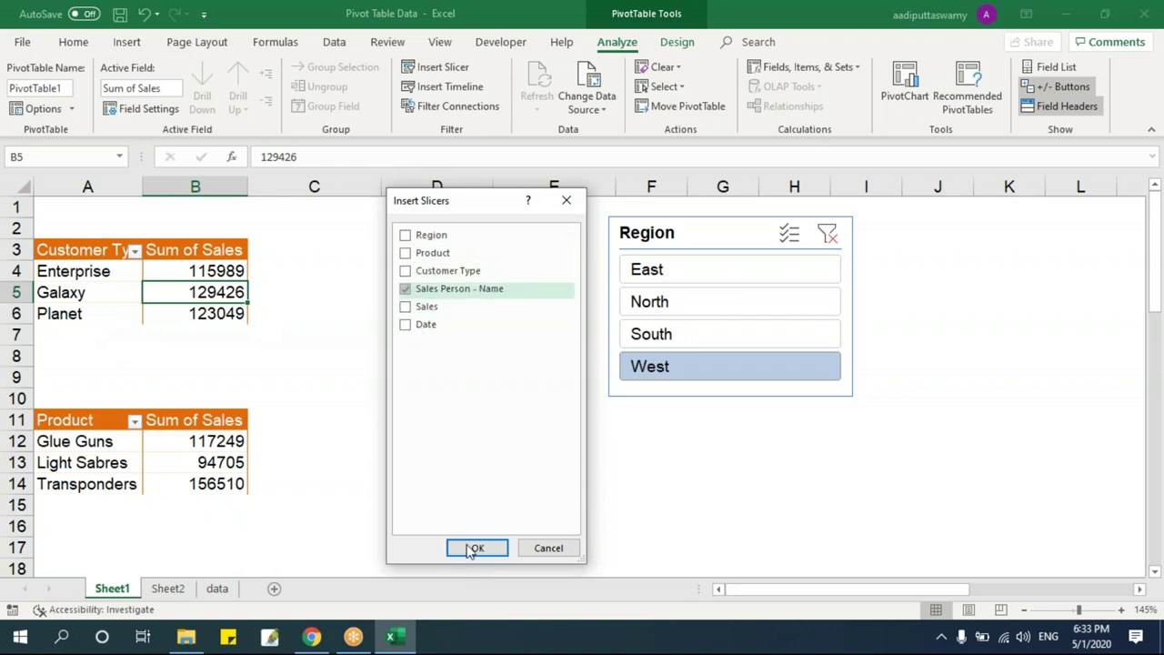
{"action": "left_click", "coordinate": [477, 547]}
- Place the Sales Person - Name slicer beside the Region slicer and shorten it to fit its four items
{"action": "left_click_drag", "start_coordinate": [552, 241], "coordinate": [923, 232]}
{"action": "left_click_drag", "start_coordinate": [1125, 525], "coordinate": [1120, 398]}
{"action": "left_click", "coordinate": [955, 483]}
- Filter by the first, second and third sales person in turn with the Sales Person - Name slicer
{"action": "left_click", "coordinate": [923, 265]}
{"action": "left_click", "coordinate": [937, 304]}
{"action": "left_click", "coordinate": [935, 332]}
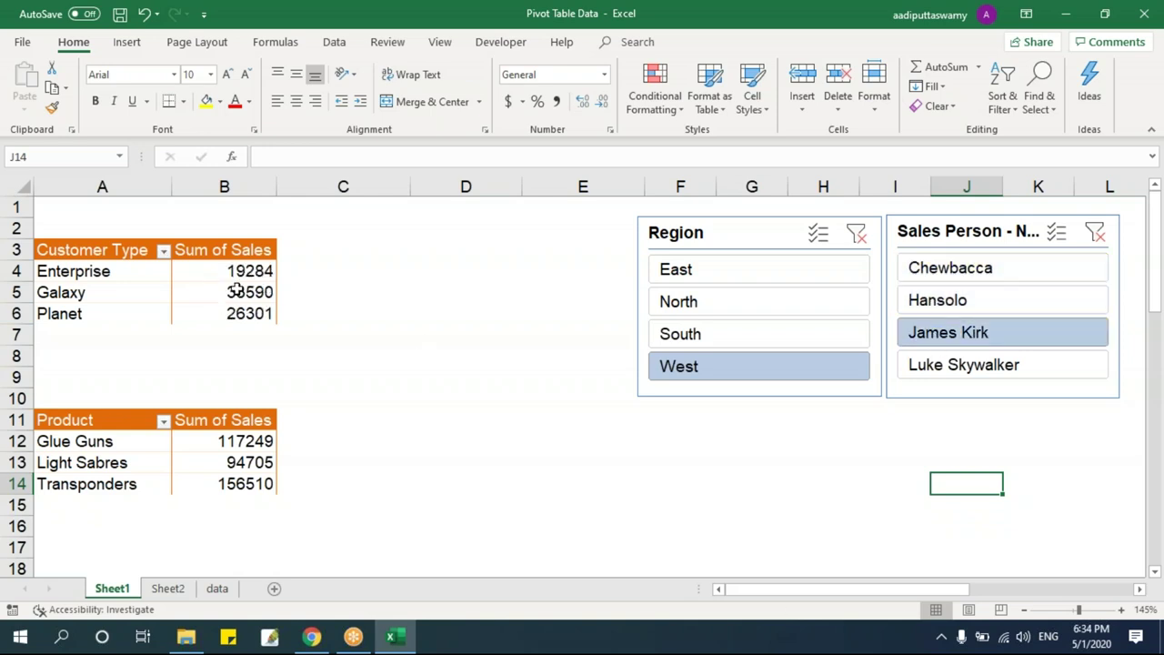
- Connect the Sales Person - Name slicer to PivotTable3 in addition to PivotTable1 through its report connections
{"action": "right_click", "coordinate": [935, 234]}
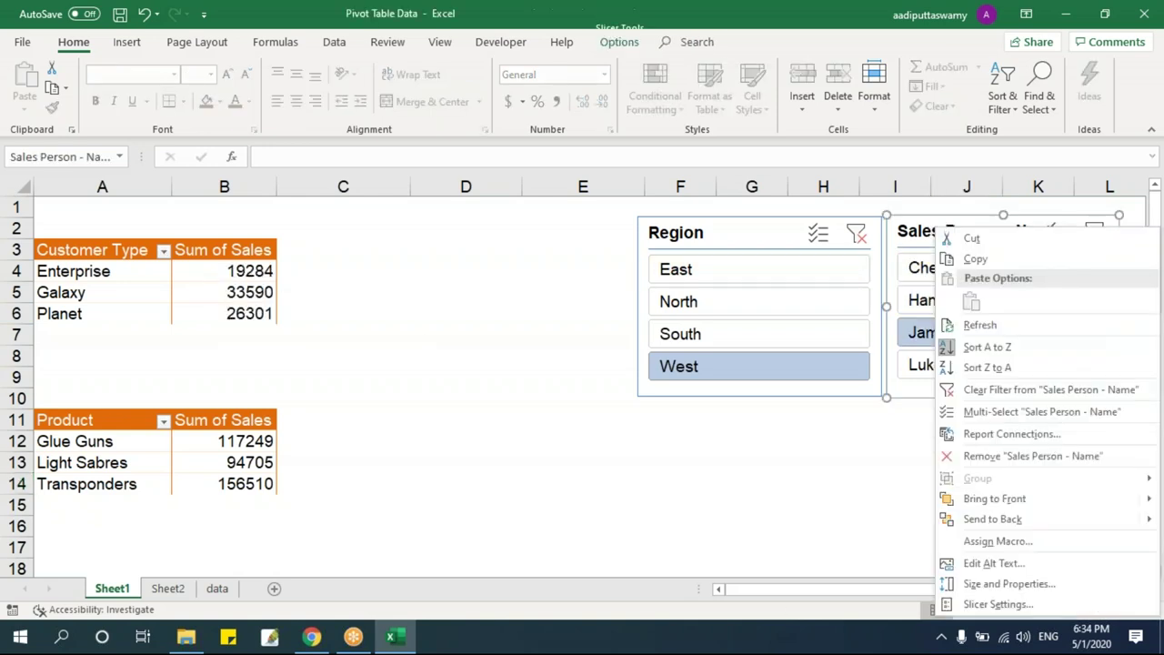
{"action": "left_click", "coordinate": [1017, 435]}
{"action": "left_click", "coordinate": [881, 453]}
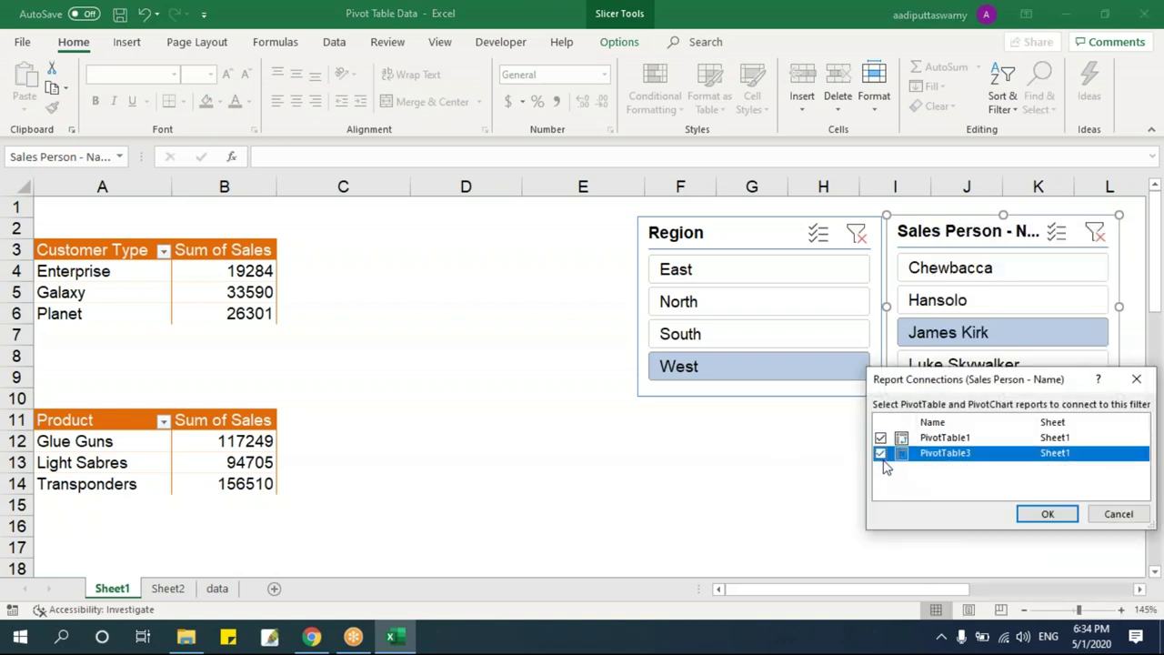
{"action": "left_click", "coordinate": [1036, 516]}
- Filter both pivot tables by every sales person and every region in turn, ending on West and the last sales person
{"action": "left_click", "coordinate": [943, 272]}
{"action": "left_click", "coordinate": [941, 302]}
{"action": "left_click", "coordinate": [941, 332]}
{"action": "left_click", "coordinate": [937, 368]}
{"action": "left_click", "coordinate": [739, 273]}
{"action": "left_click", "coordinate": [725, 301]}
{"action": "left_click", "coordinate": [717, 335]}
{"action": "left_click", "coordinate": [705, 366]}
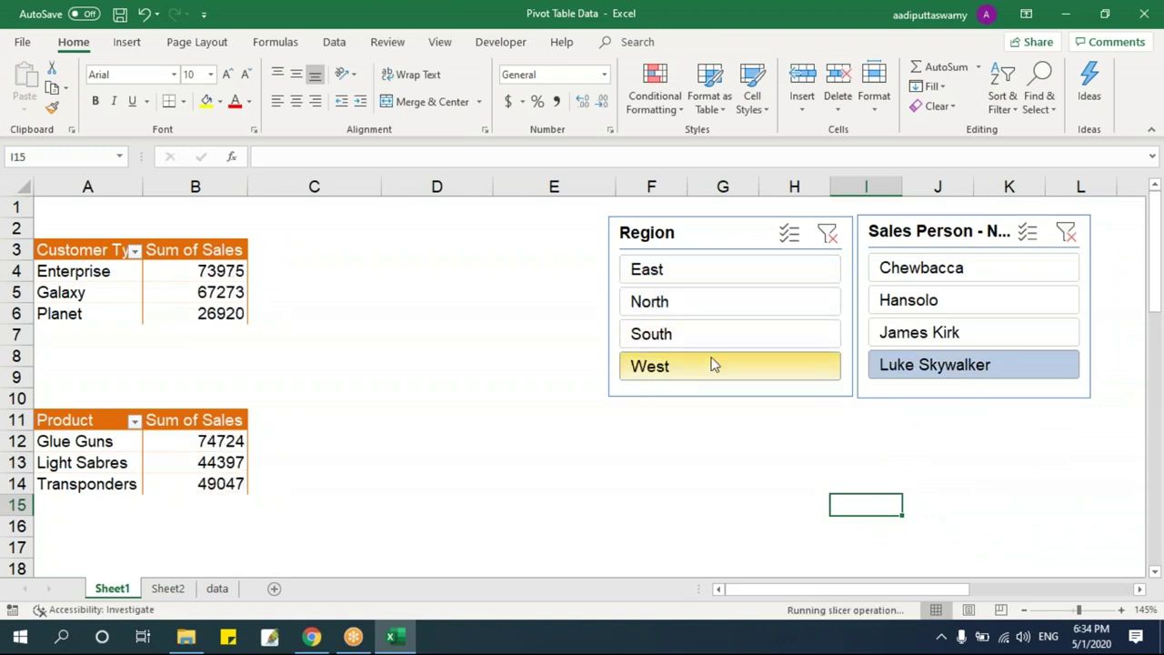
{"action": "left_click", "coordinate": [912, 269]}
{"action": "left_click", "coordinate": [900, 300]}
{"action": "left_click", "coordinate": [892, 332]}
{"action": "left_click", "coordinate": [910, 365]}
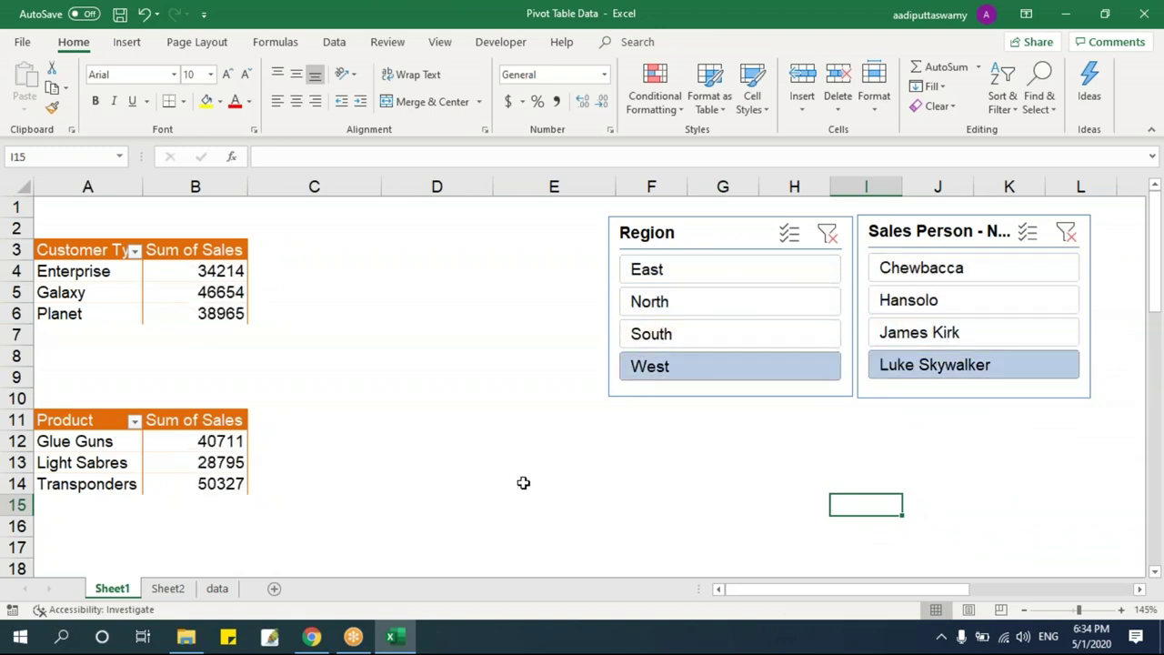
- Move both slicers closer to the pivot tables and apply the dark orange slicer style to them
{"action": "left_click_drag", "start_coordinate": [691, 231], "coordinate": [515, 227]}
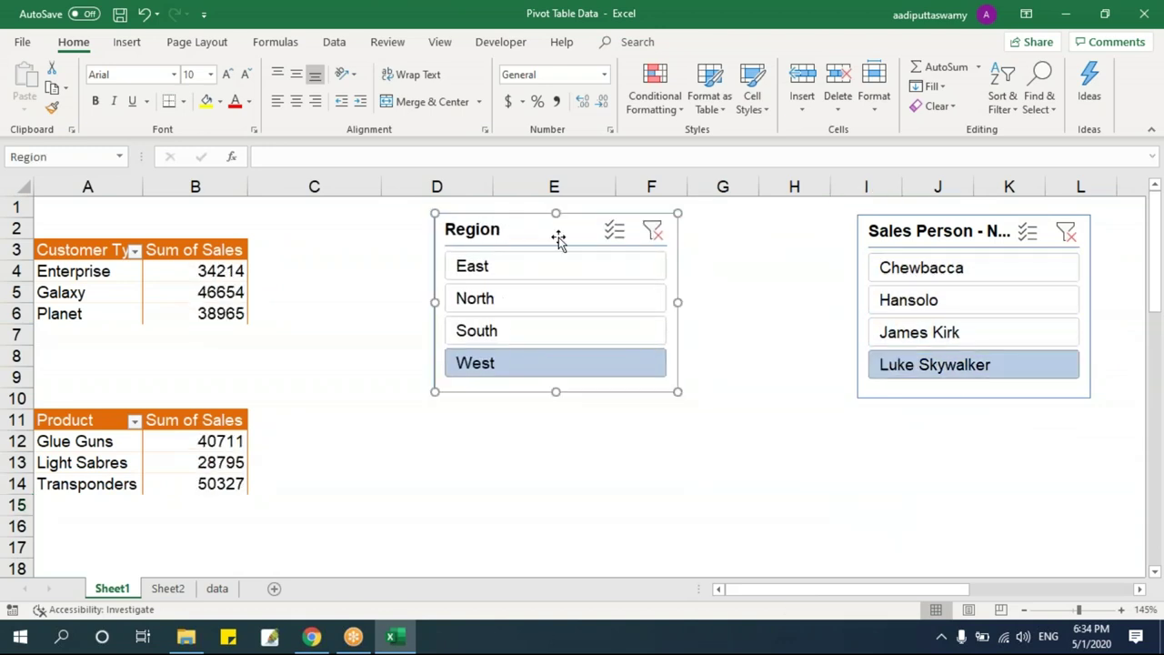
{"action": "left_click_drag", "start_coordinate": [927, 229], "coordinate": [753, 230]}
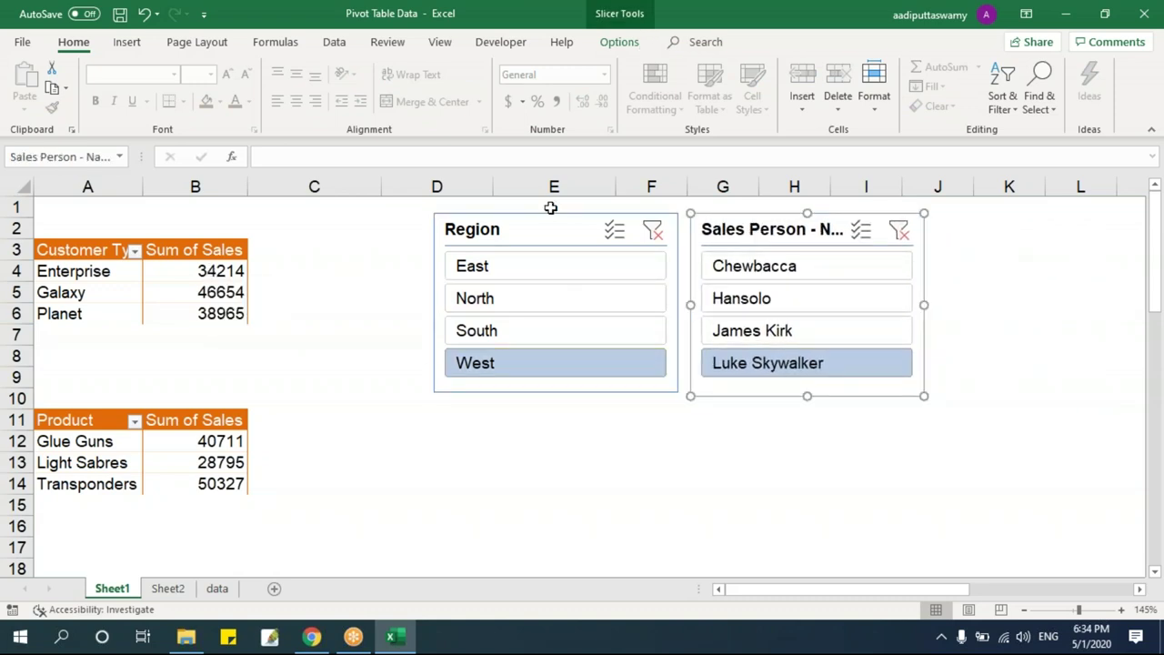
{"action": "left_click", "coordinate": [534, 231]}
{"action": "left_click", "coordinate": [628, 50]}
{"action": "left_click", "coordinate": [526, 111]}
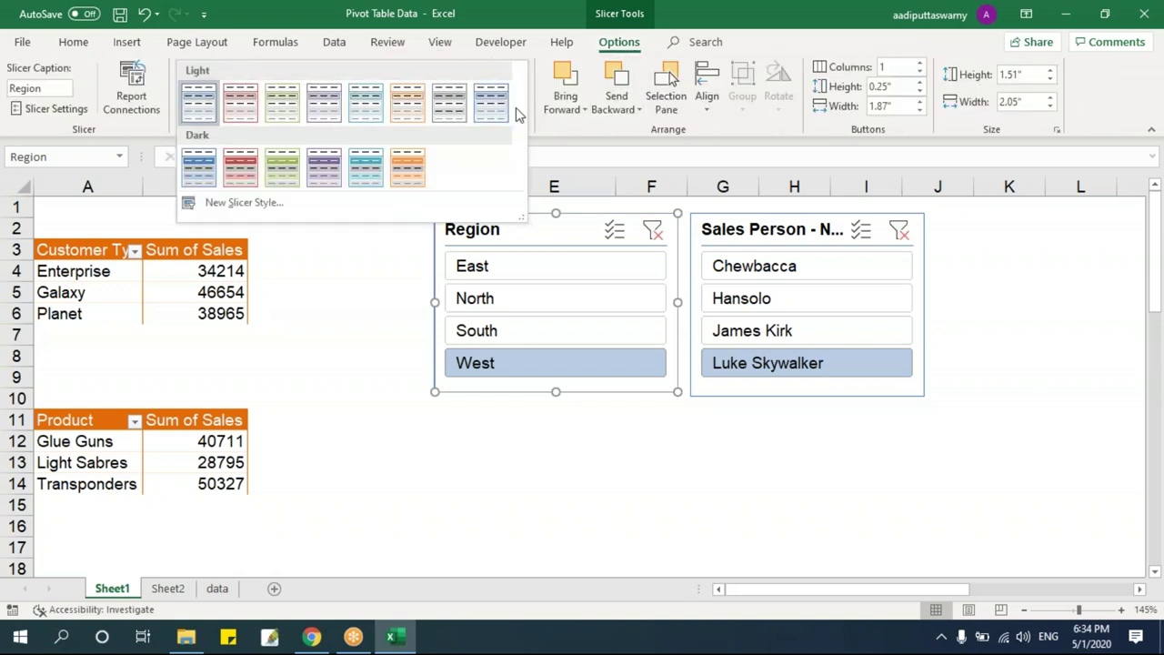
{"action": "left_click", "coordinate": [408, 176]}
{"action": "left_click", "coordinate": [689, 226]}
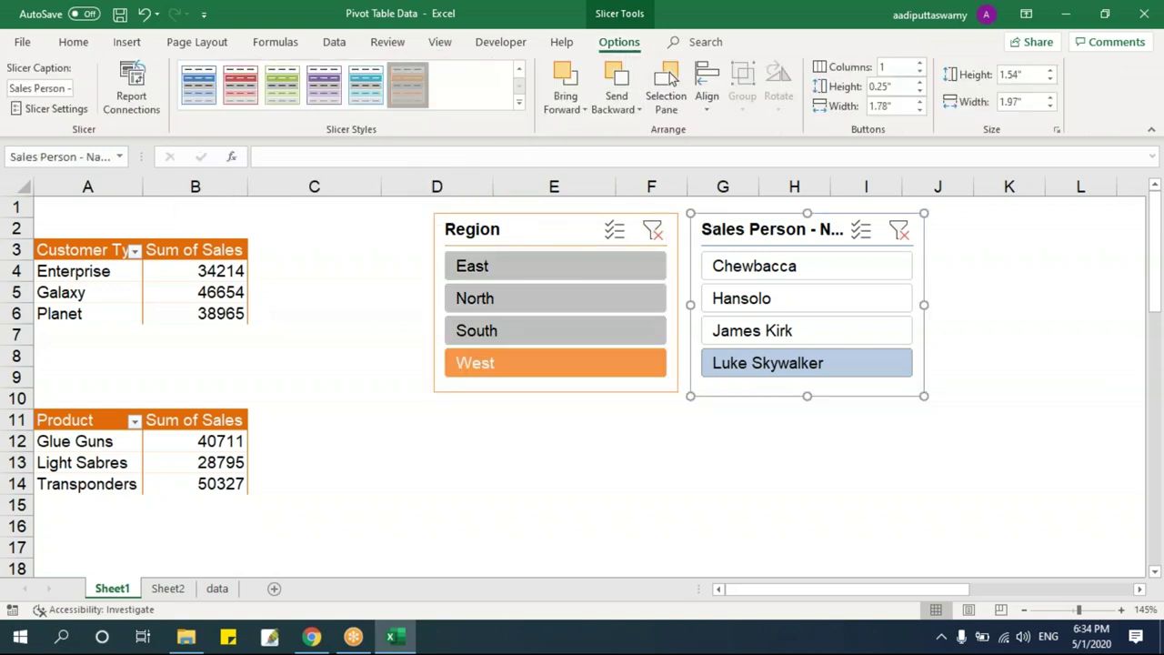
- Test the restyled slicers by selecting each region and the third sales person, returning to West and the last sales person
{"action": "left_click", "coordinate": [403, 418]}
{"action": "left_click", "coordinate": [537, 271]}
{"action": "left_click", "coordinate": [525, 299]}
{"action": "left_click", "coordinate": [514, 330]}
{"action": "left_click", "coordinate": [512, 363]}
{"action": "left_click", "coordinate": [733, 330]}
{"action": "left_click", "coordinate": [736, 363]}
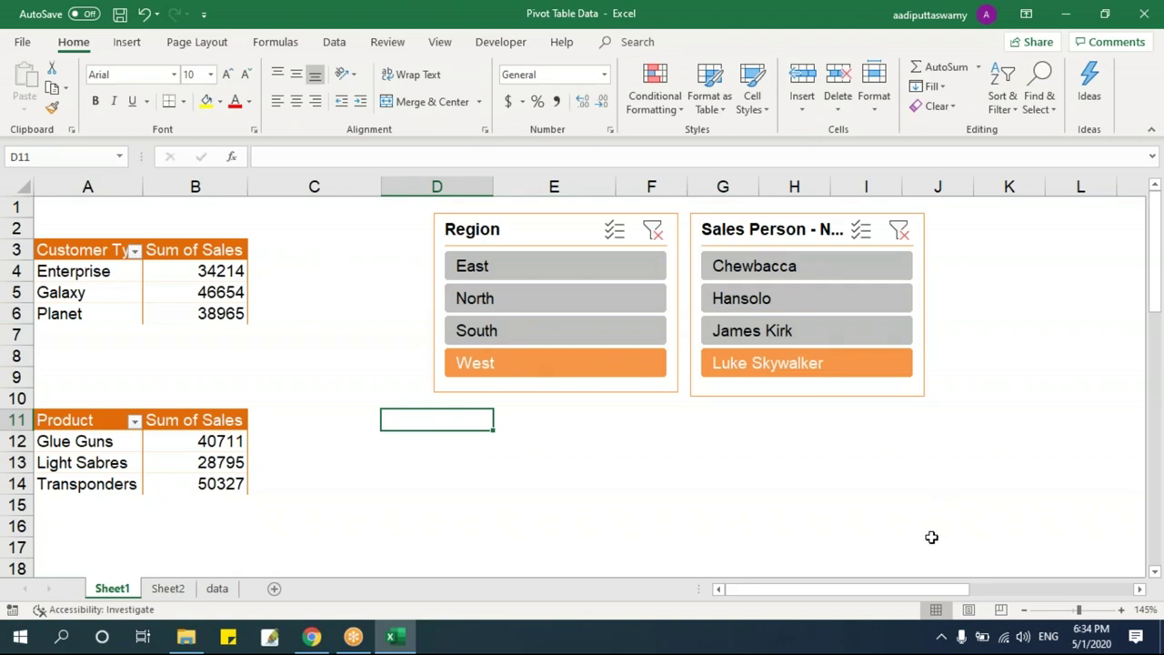
{"action": "left_click", "coordinate": [186, 277]}
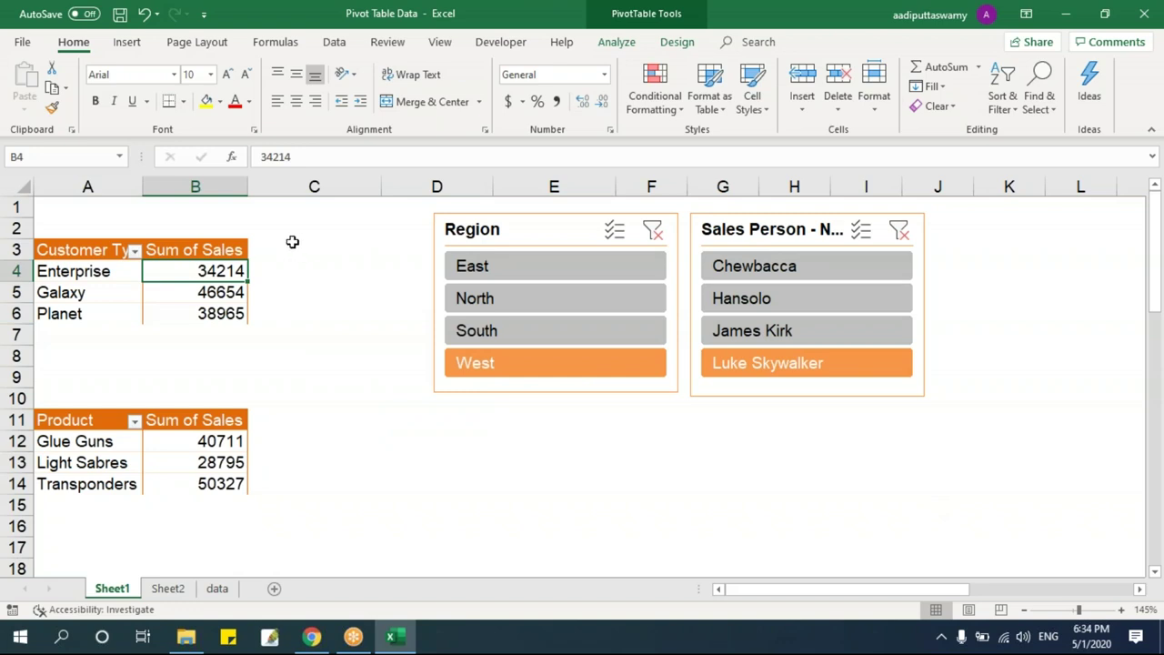
{"action": "left_click", "coordinate": [618, 43]}
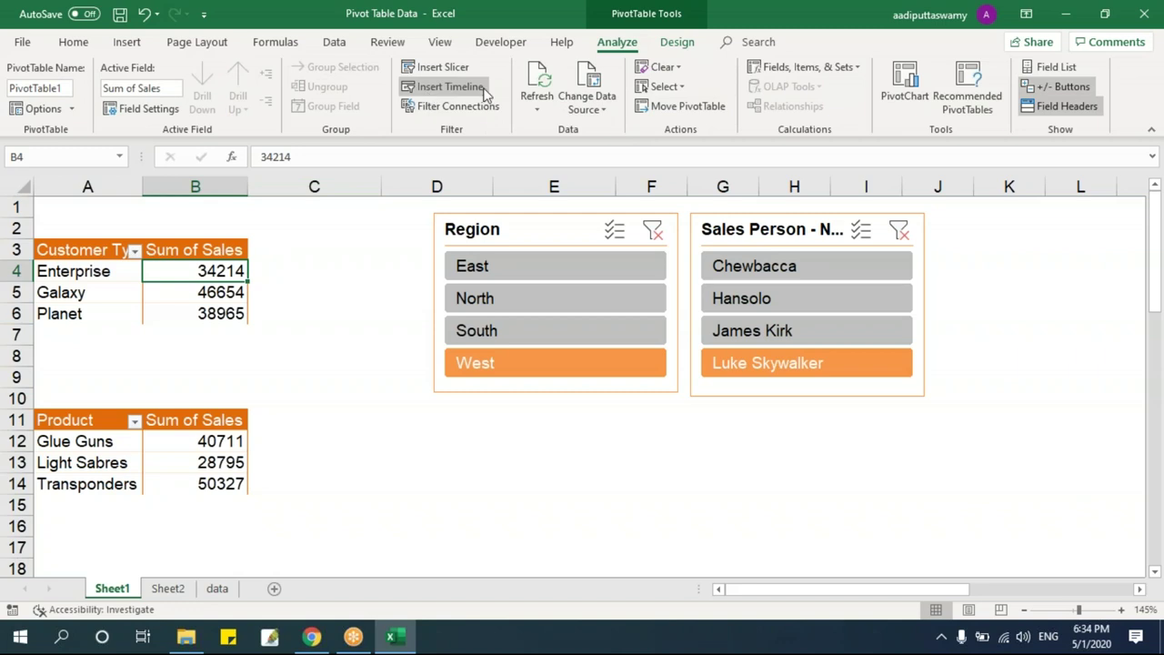
{"action": "left_click", "coordinate": [588, 454]}
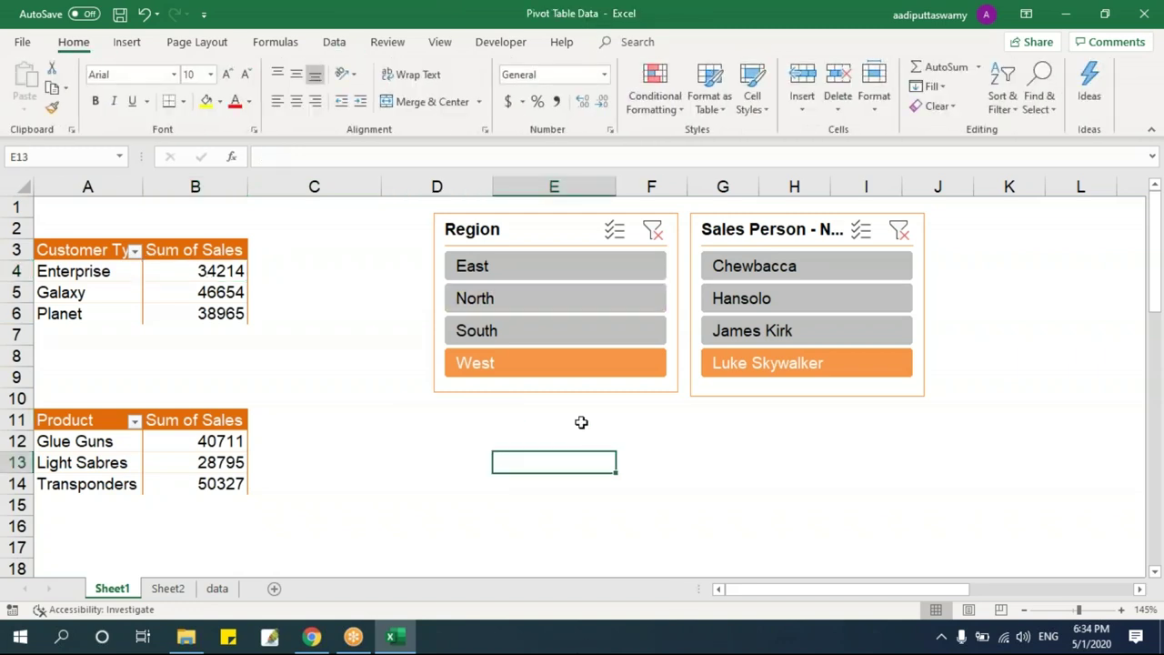
{"action": "left_click", "coordinate": [519, 228]}
- Insert a timeline on the Date field for the customer type pivot table
{"action": "left_click", "coordinate": [172, 285]}
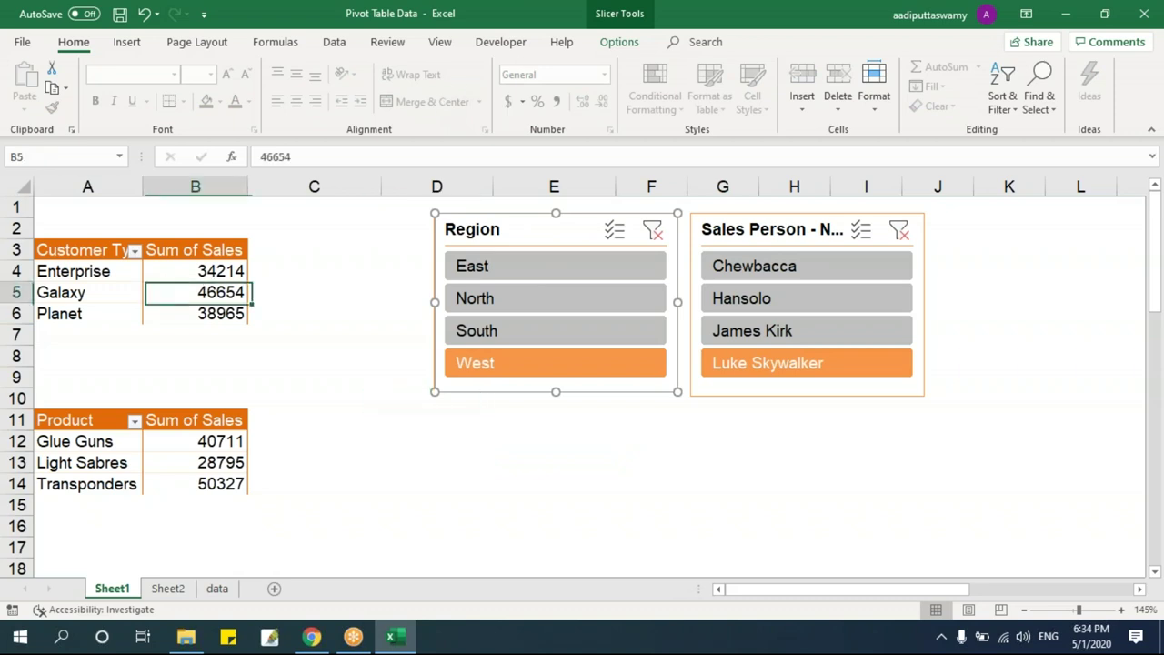
{"action": "left_click", "coordinate": [673, 42]}
{"action": "left_click", "coordinate": [618, 43]}
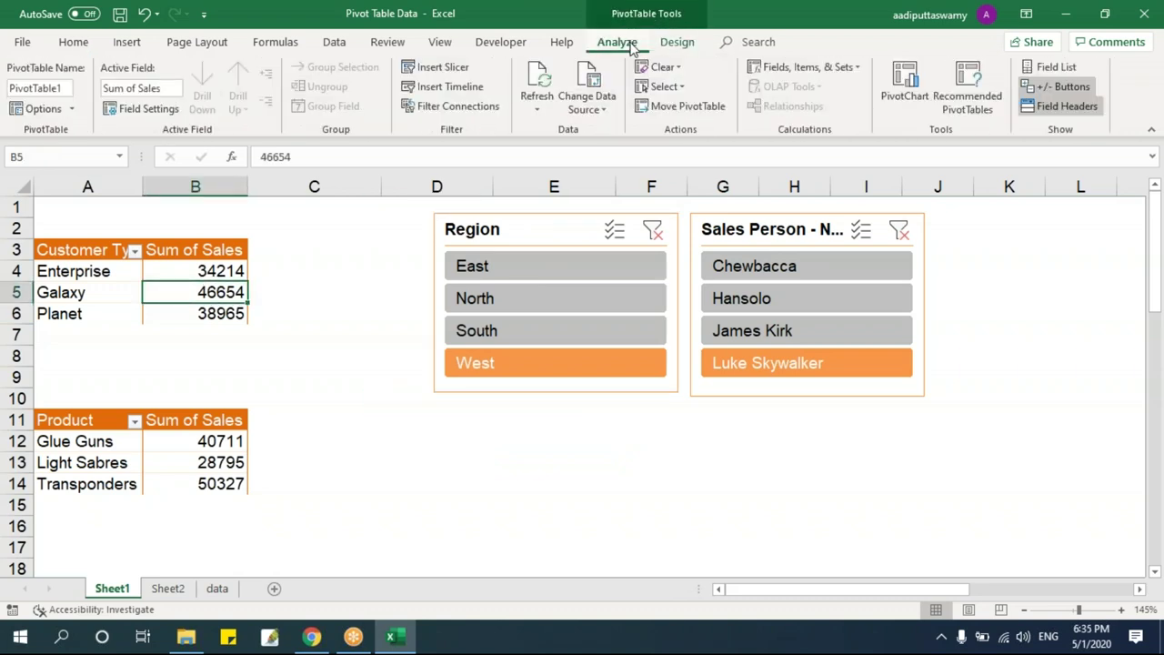
{"action": "left_click", "coordinate": [450, 88]}
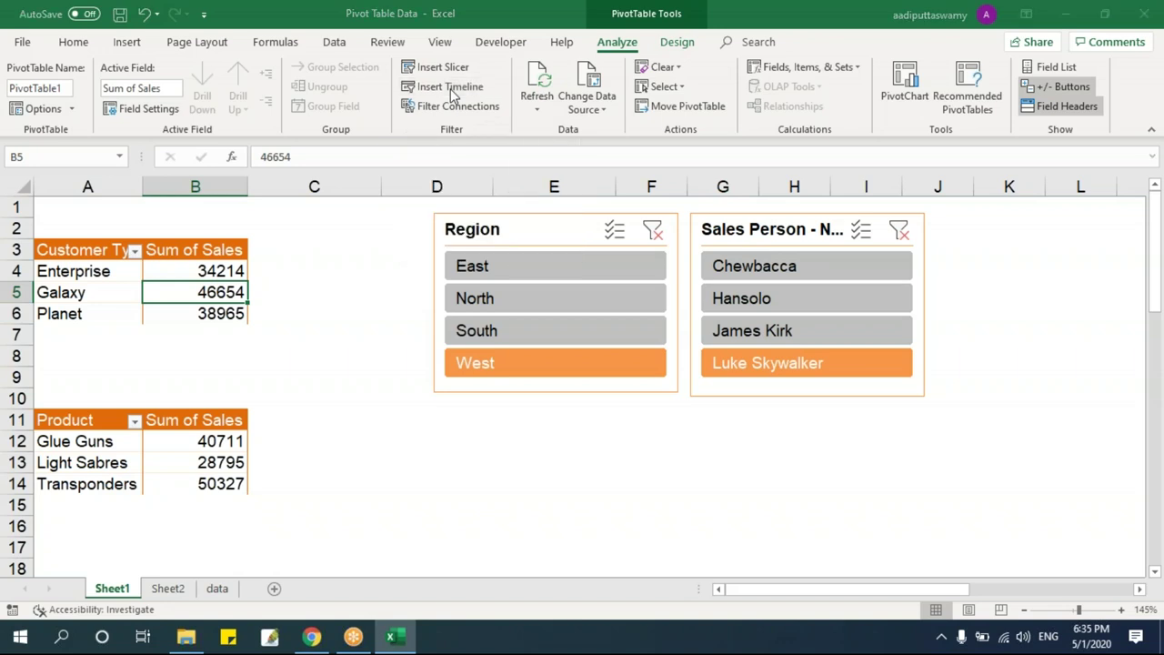
{"action": "left_click_drag", "start_coordinate": [516, 236], "coordinate": [549, 219]}
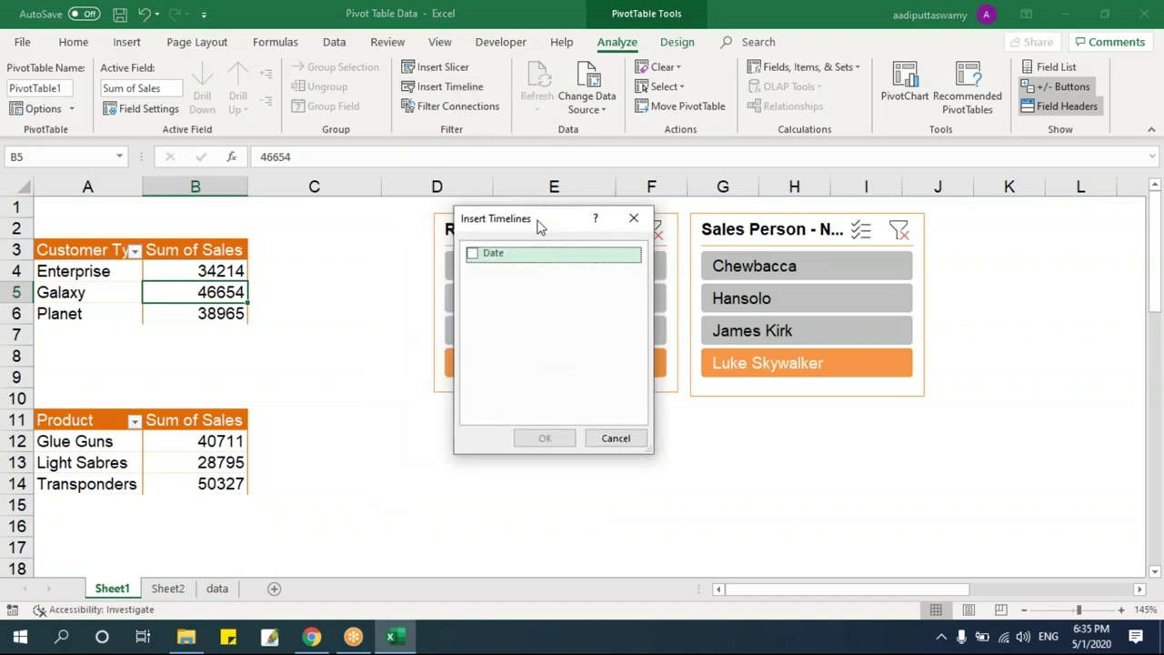
{"action": "left_click", "coordinate": [472, 256]}
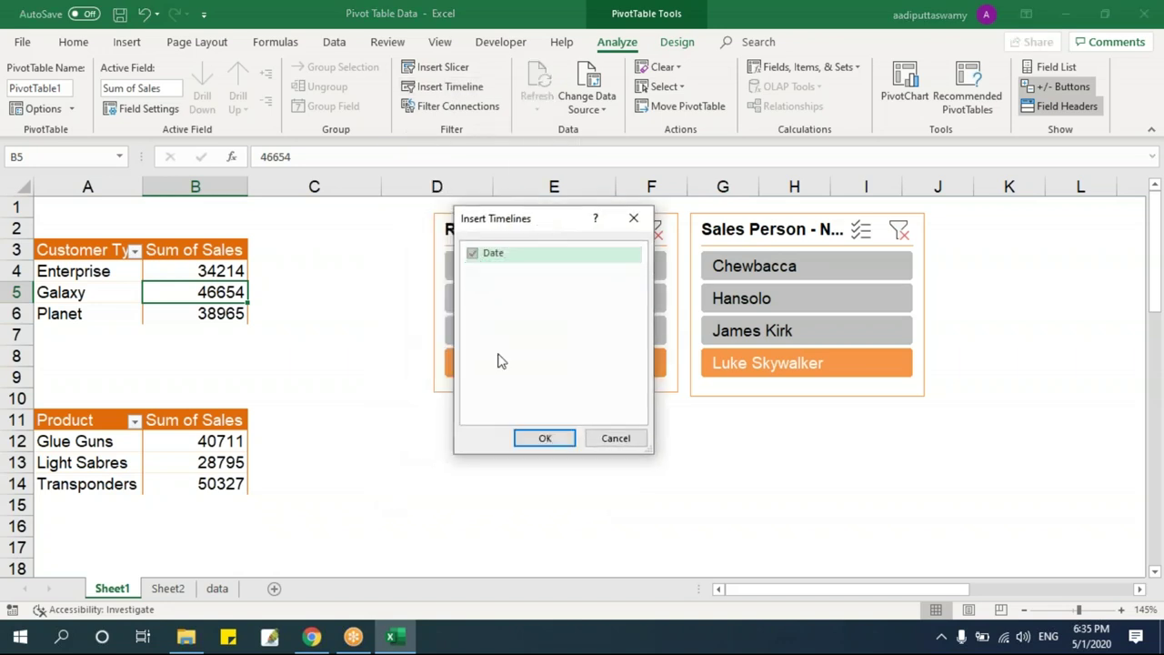
{"action": "left_click", "coordinate": [543, 437]}
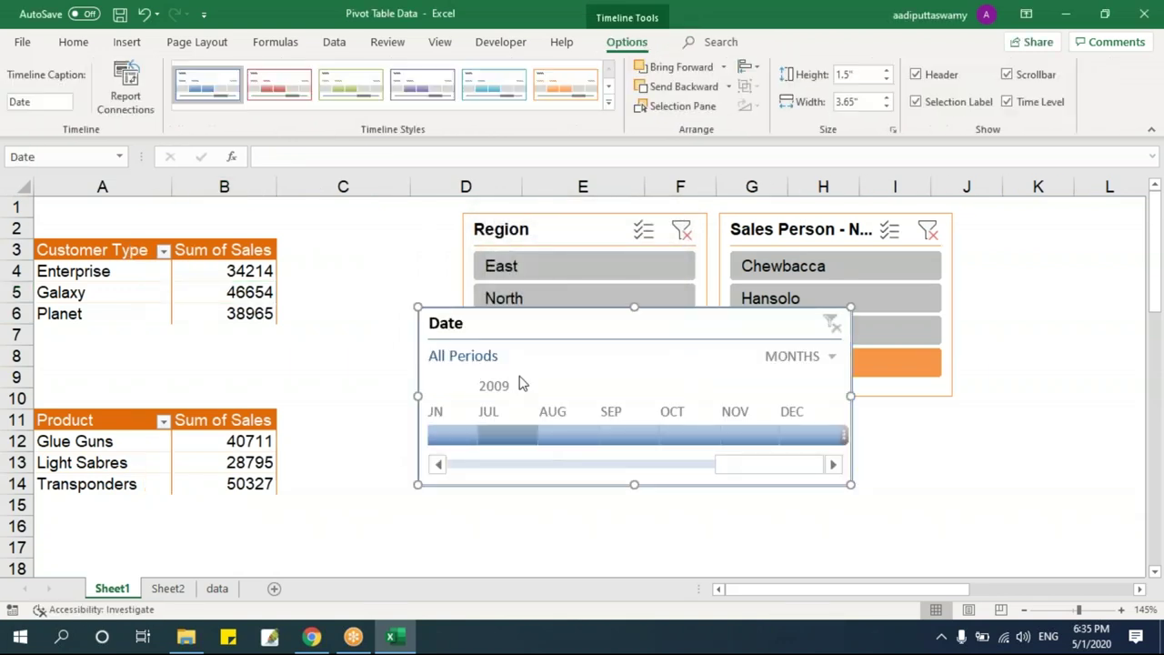
- Place the Date timeline directly below the slicers and widen it to about 4.16 inches to span both
{"action": "left_click_drag", "start_coordinate": [539, 315], "coordinate": [580, 414]}
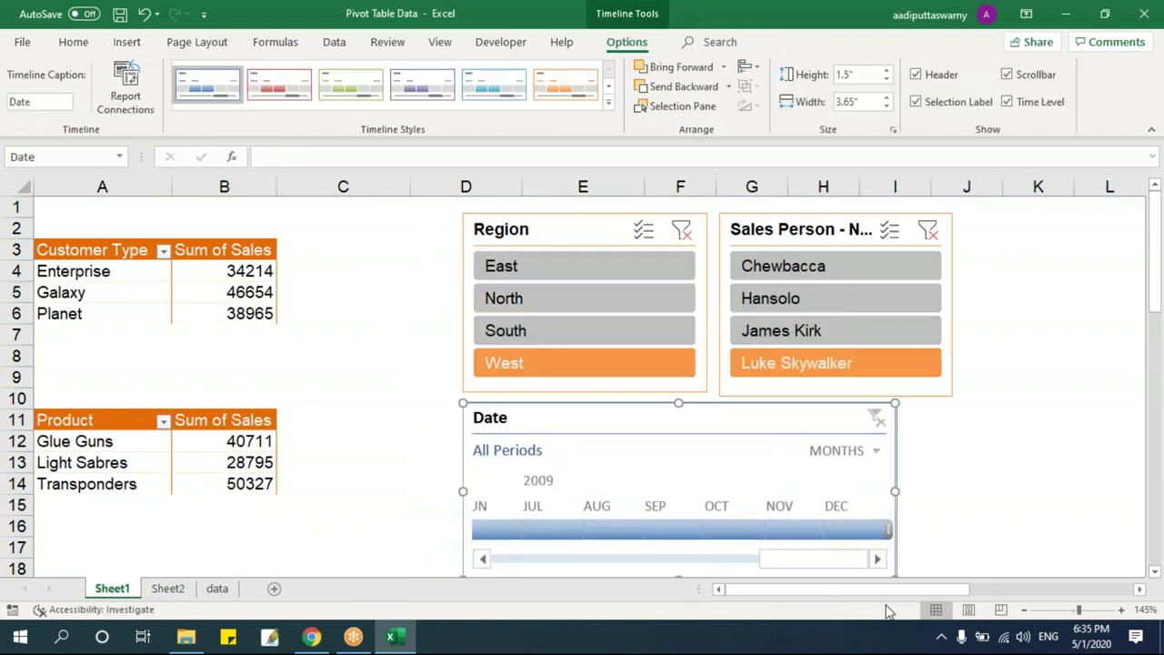
{"action": "left_click_drag", "start_coordinate": [894, 488], "coordinate": [954, 489]}
{"action": "left_click", "coordinate": [1004, 476]}
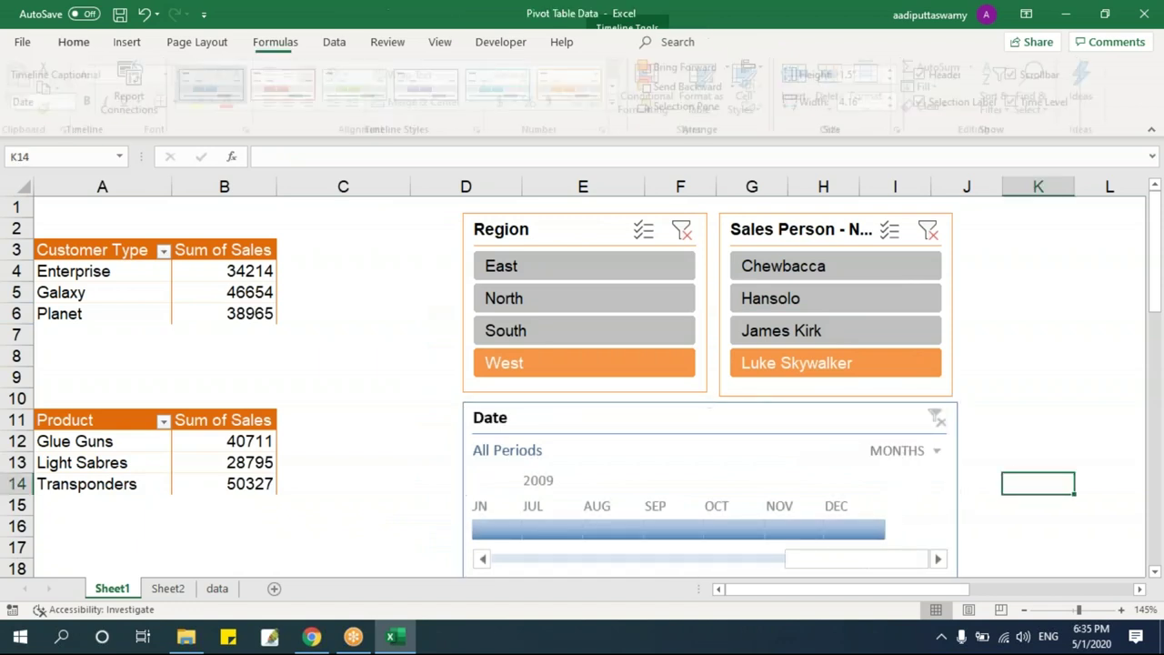
- Filter the customer type pivot table to January 2008 with the Date timeline
{"action": "left_click", "coordinate": [515, 558]}
{"action": "left_click_drag", "start_coordinate": [736, 561], "coordinate": [507, 548]}
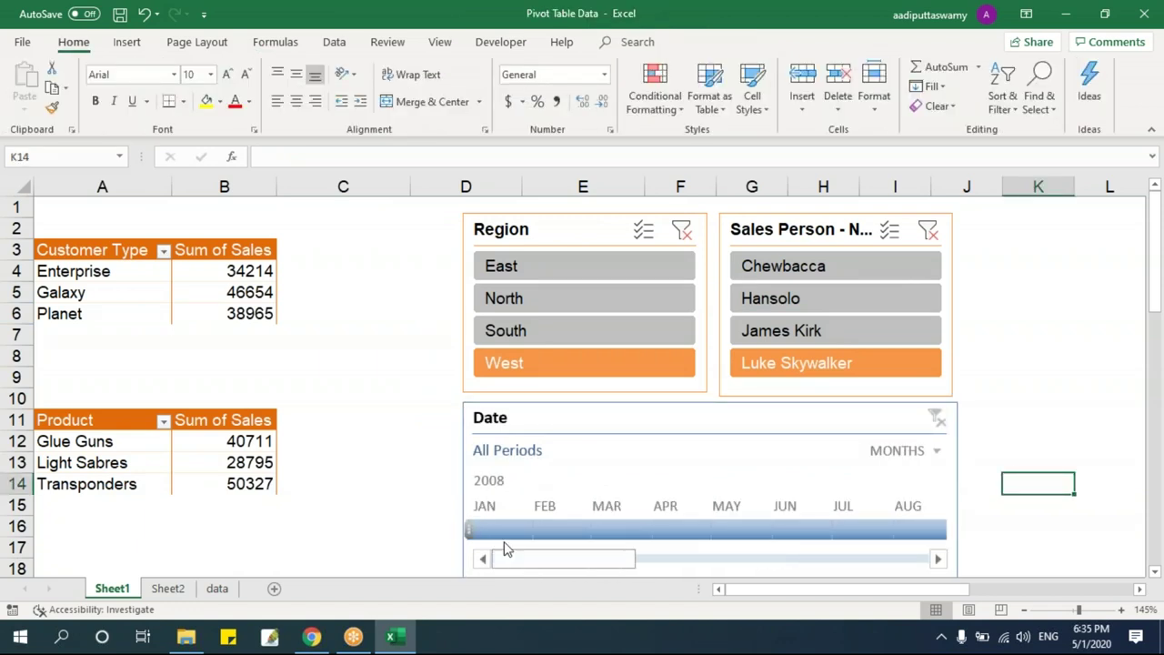
{"action": "left_click", "coordinate": [503, 529]}
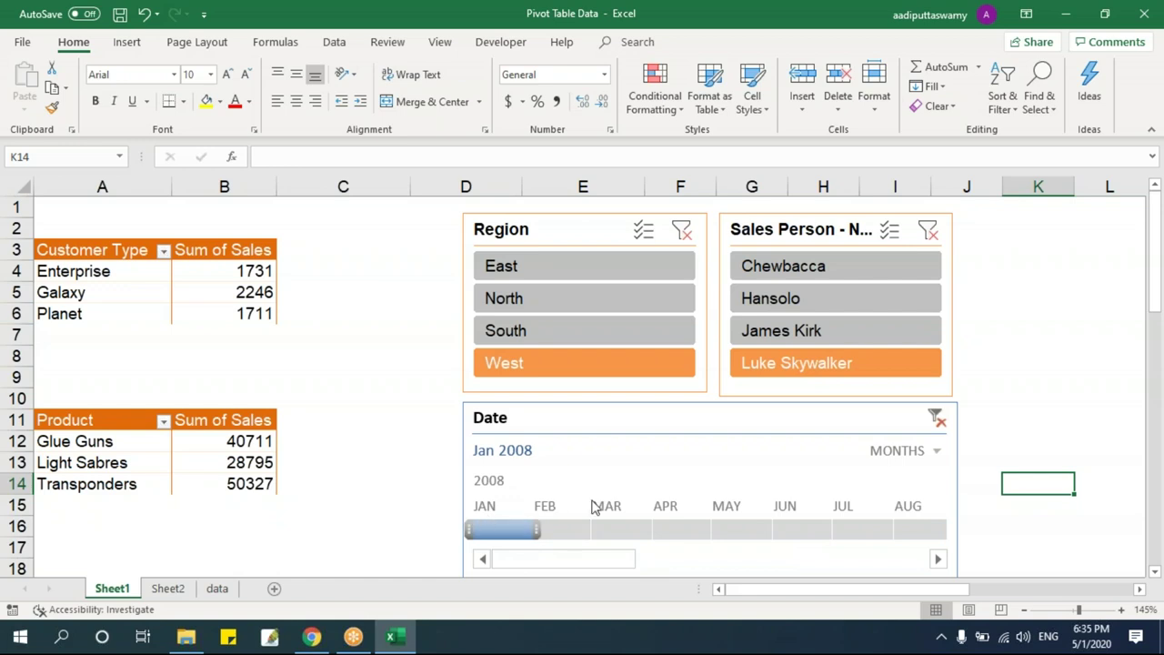
- Switch the Date timeline to years and filter alternately by 2008 and 2009
{"action": "left_click", "coordinate": [920, 452]}
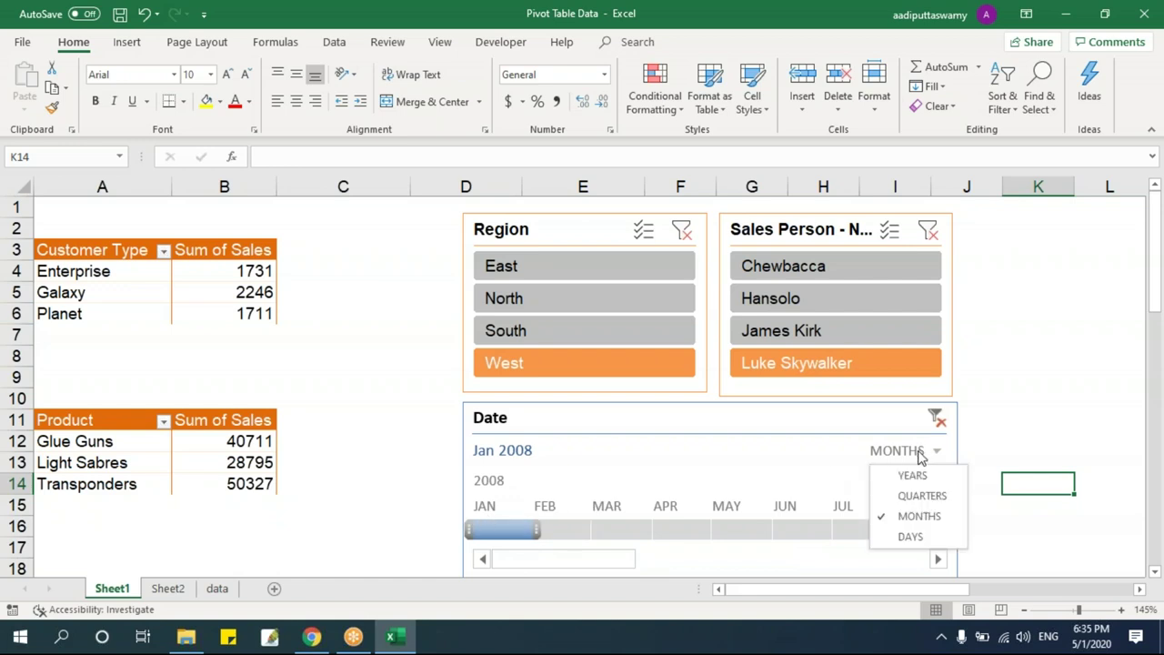
{"action": "left_click", "coordinate": [913, 476]}
{"action": "left_click", "coordinate": [509, 531]}
{"action": "left_click", "coordinate": [573, 531]}
{"action": "left_click", "coordinate": [530, 531]}
{"action": "left_click", "coordinate": [573, 531]}
- Switch the Date timeline to quarters and filter by Q1 2008, ending on Q4 2009
{"action": "left_click", "coordinate": [922, 452]}
{"action": "left_click", "coordinate": [915, 496]}
{"action": "left_click", "coordinate": [512, 533]}
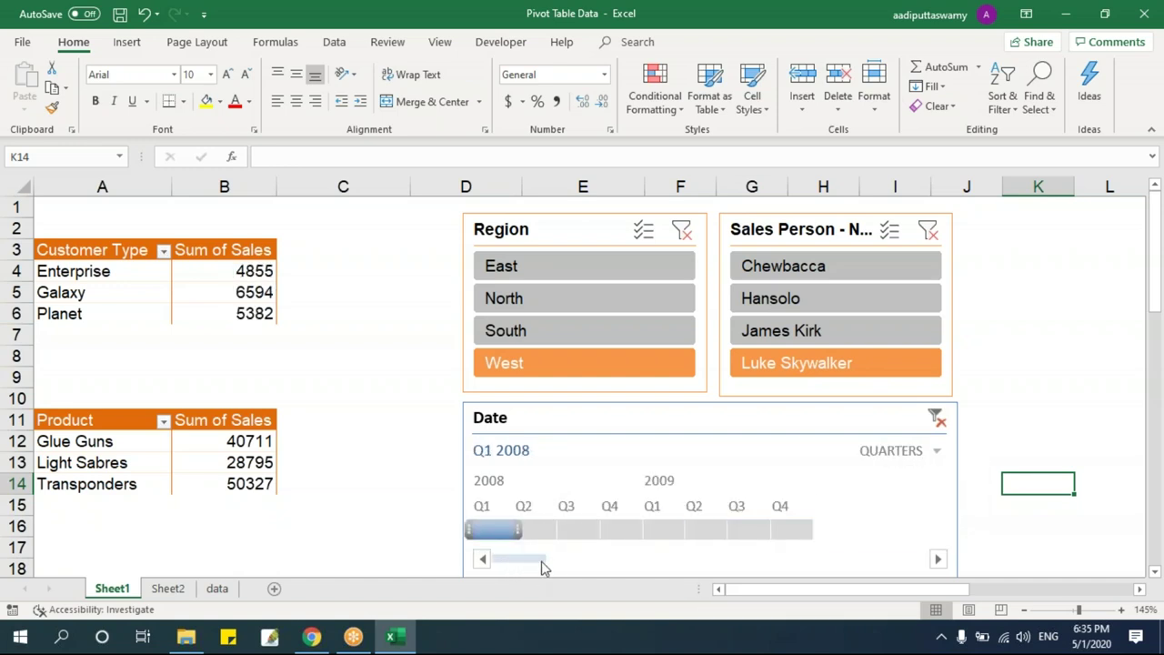
{"action": "left_click_drag", "start_coordinate": [512, 537], "coordinate": [790, 534]}
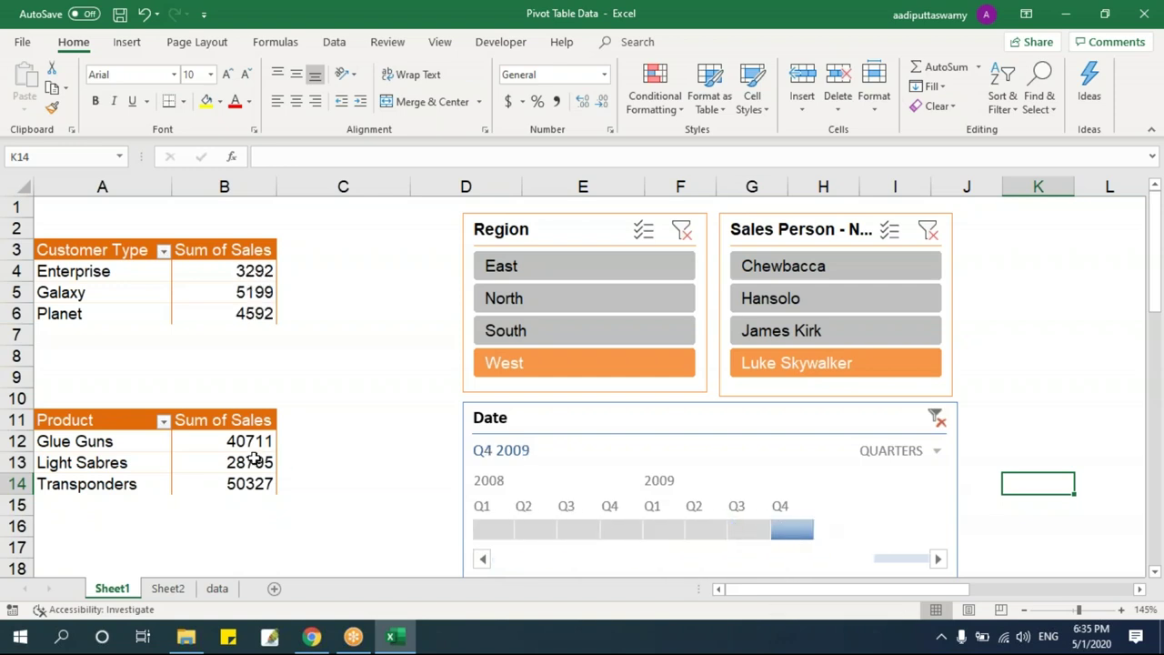
- Connect the Date timeline to the product pivot table as well, so it filters both pivot tables
{"action": "right_click", "coordinate": [598, 418]}
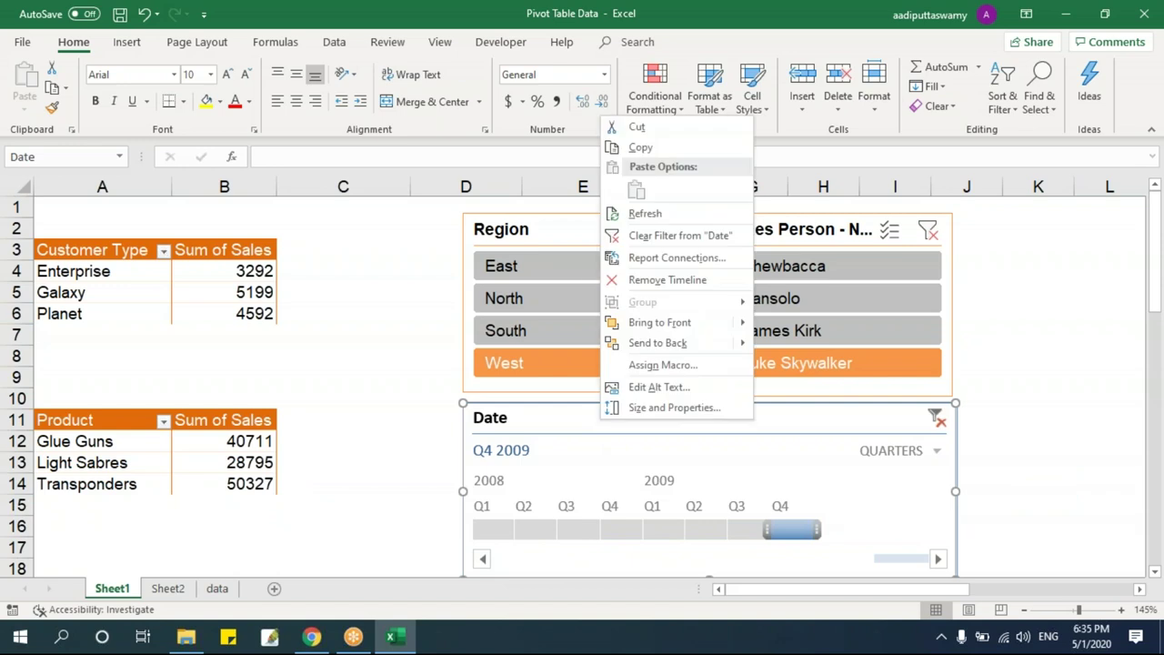
{"action": "left_click", "coordinate": [673, 258]}
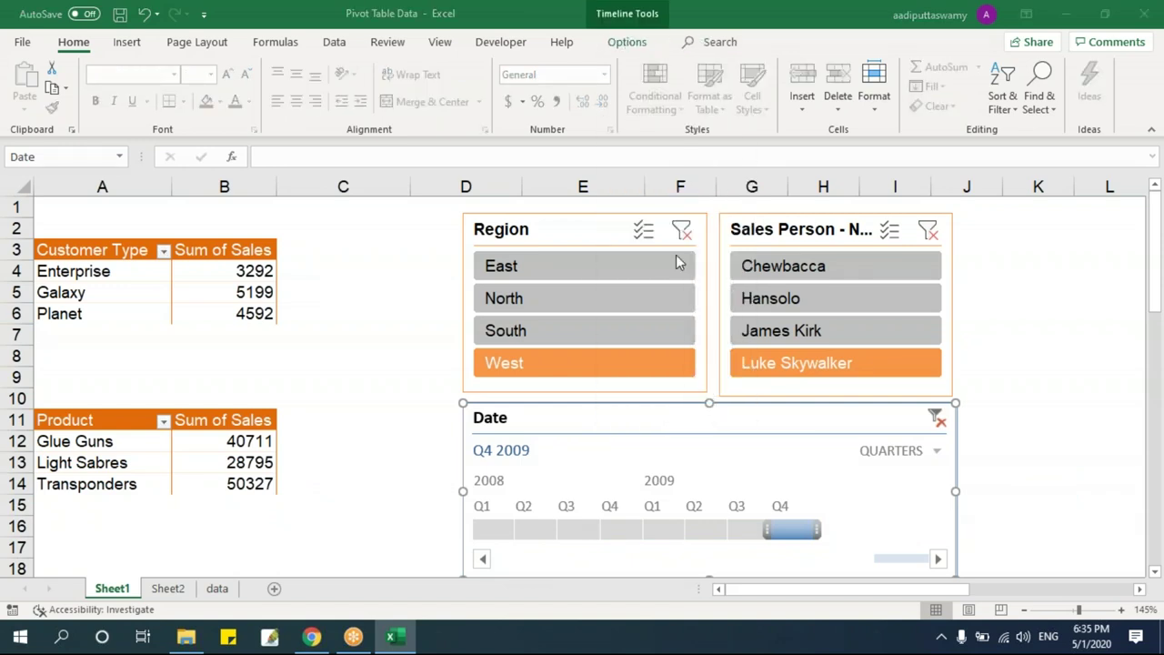
{"action": "left_click", "coordinate": [545, 276]}
{"action": "left_click", "coordinate": [711, 336]}
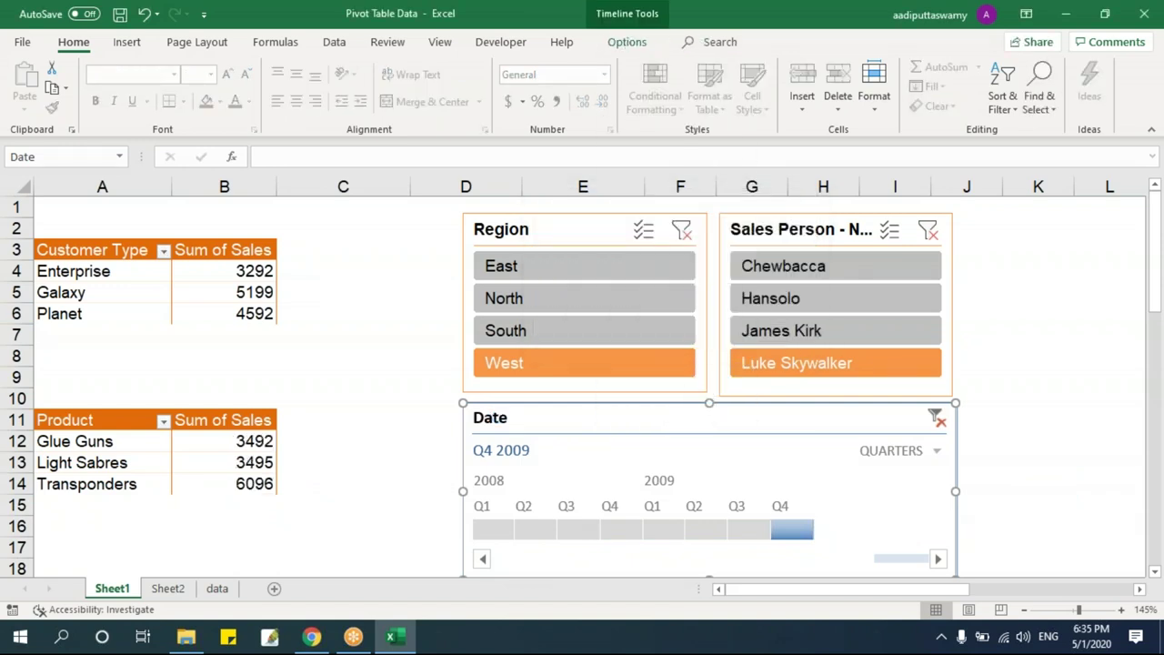
{"action": "key", "text": "Escape"}
- Filter both pivot tables by different quarters with the Date timeline, starting at Q1 2008 and ending on Q3 2009
{"action": "left_click", "coordinate": [494, 530]}
{"action": "left_click_drag", "start_coordinate": [537, 540], "coordinate": [713, 532]}
{"action": "left_click", "coordinate": [314, 410]}
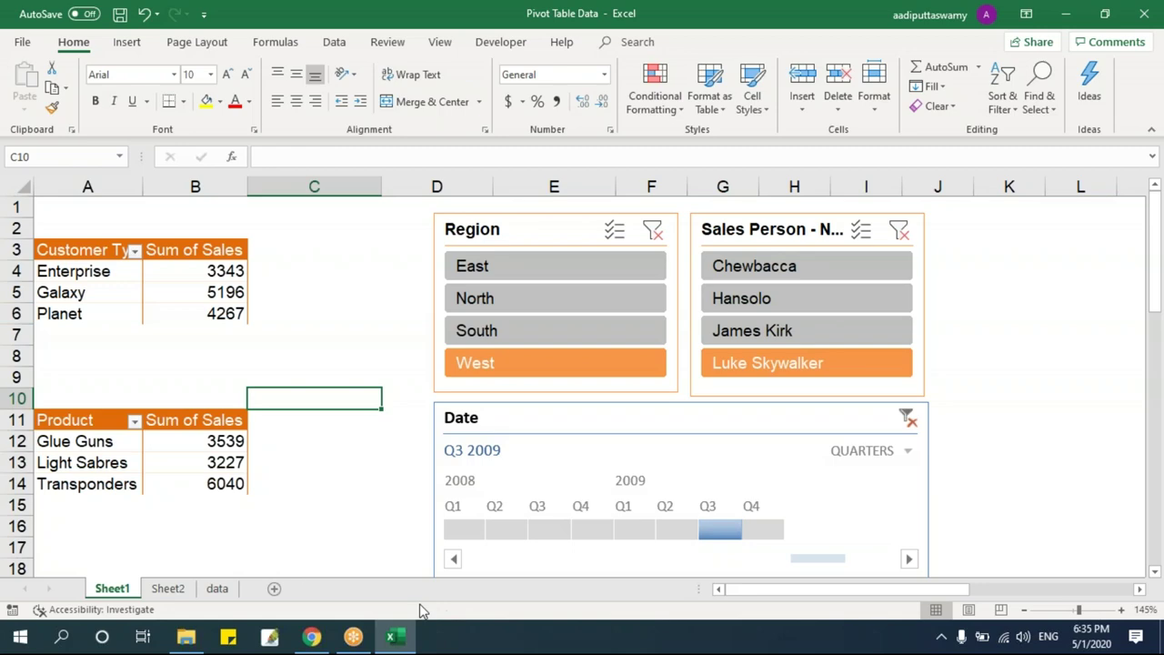
- Copy the last 85 records of the data sheet, A3373:F3457, and paste them directly below from A3458
{"action": "left_click", "coordinate": [221, 591]}
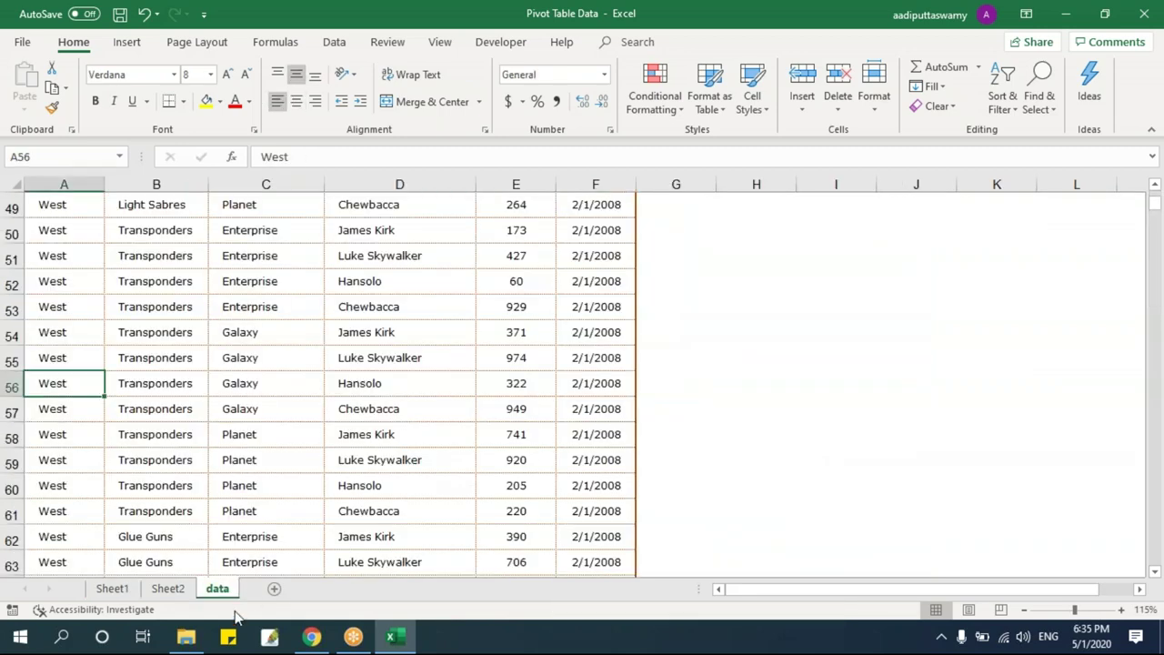
{"action": "key", "text": "ctrl+Home"}
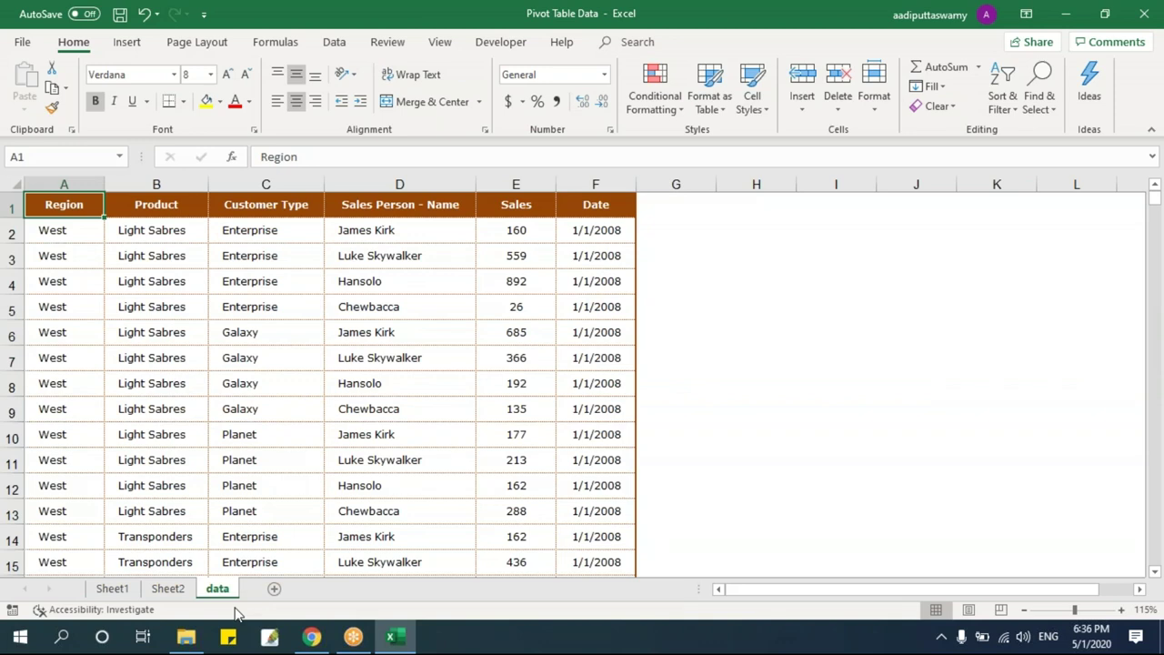
{"action": "key", "text": "ctrl+shift+Right"}
{"action": "key", "text": "ctrl+shift+Down"}
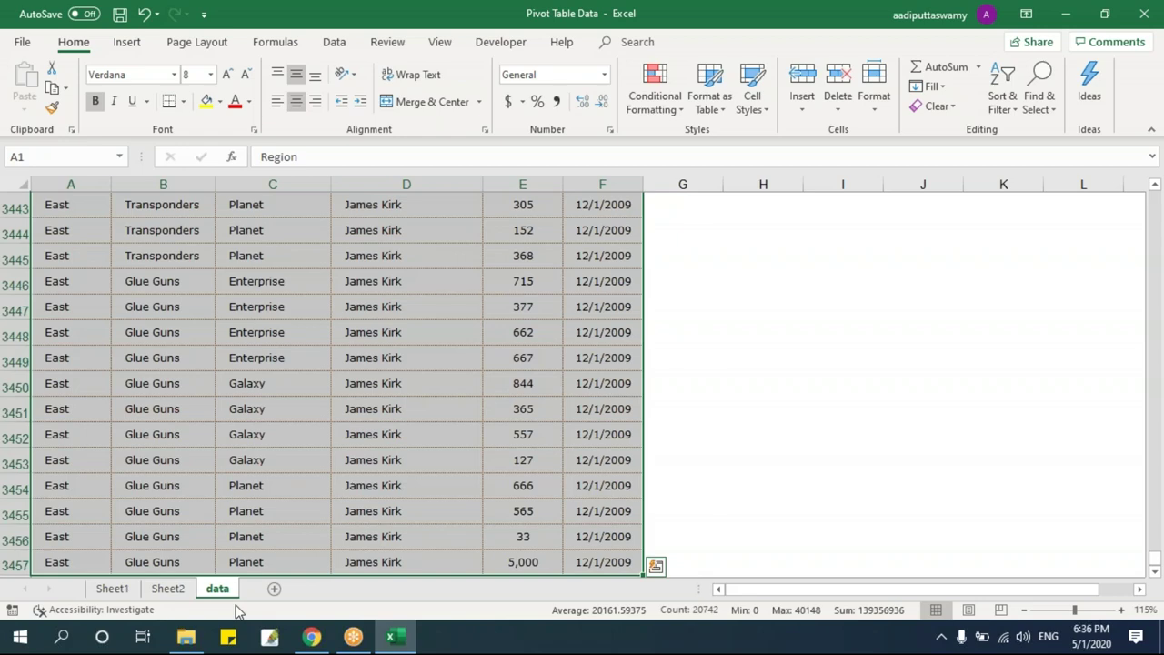
{"action": "key", "text": "ctrl+Down"}
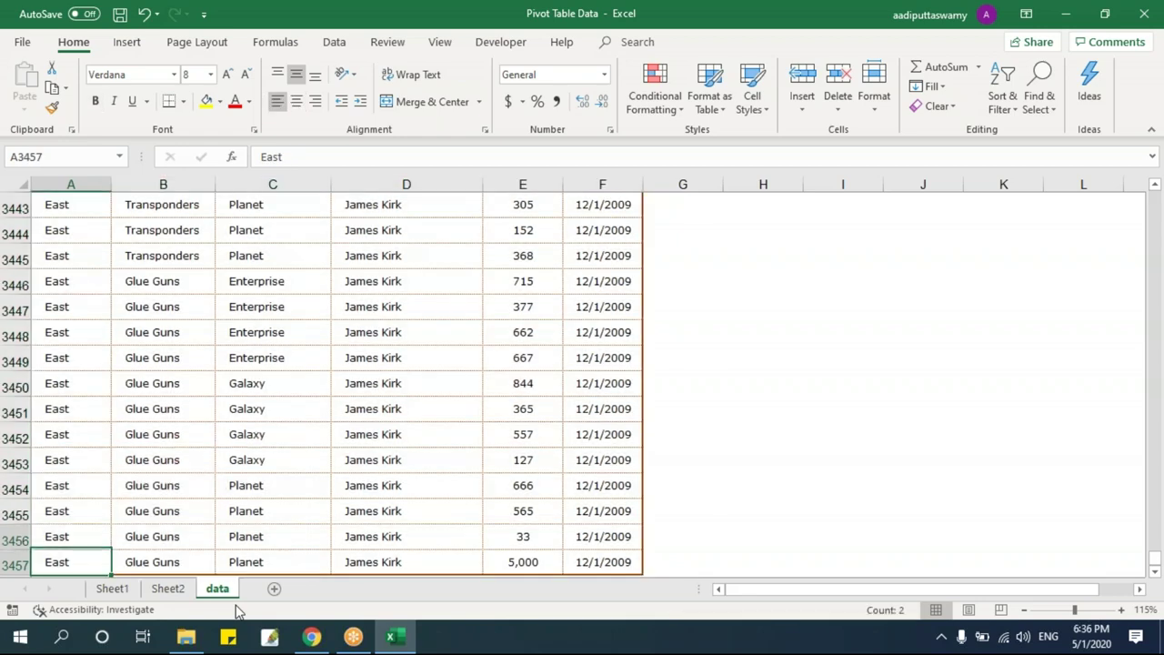
{"action": "key", "text": "shift+Up"}
{"action": "key", "text": "shift+Up"}
{"action": "key", "text": "shift+Up"}
{"action": "key", "text": "shift+Up"}
{"action": "key", "text": "shift+Up"}
{"action": "key", "text": "shift+Up"}
{"action": "key", "text": "shift+Up"}
{"action": "key", "text": "shift+Up"}
{"action": "key", "text": "shift+Up"}
{"action": "key", "text": "shift+Up"}
{"action": "key", "text": "shift+Up"}
{"action": "key", "text": "shift+Up"}
{"action": "key", "text": "shift+Up"}
{"action": "key", "text": "shift+Up"}
{"action": "key", "text": "shift+Up"}
{"action": "key", "text": "shift+Up"}
{"action": "key", "text": "shift+Up"}
{"action": "key", "text": "shift+Up"}
{"action": "key", "text": "shift+Up"}
{"action": "key", "text": "shift+Up"}
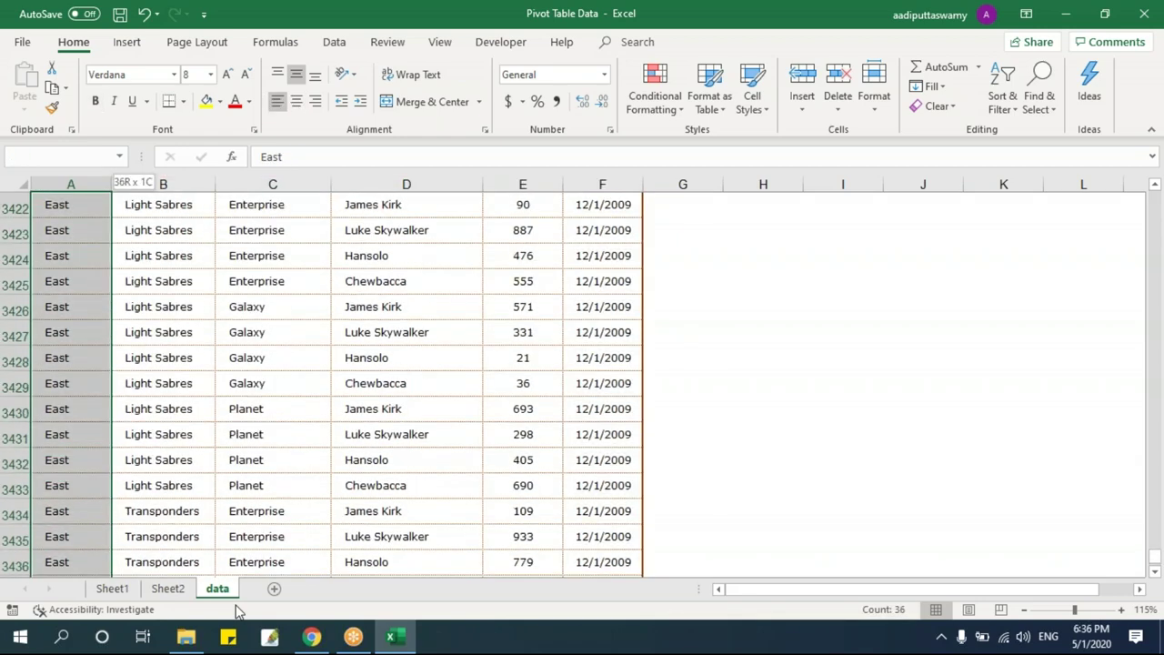
{"action": "key", "text": "shift+Up"}
{"action": "key", "text": "shift+Up"}
{"action": "key", "text": "shift+Up"}
{"action": "key", "text": "shift+Up"}
{"action": "key", "text": "shift+Up"}
{"action": "key", "text": "shift+Up"}
{"action": "key", "text": "shift+Up"}
{"action": "key", "text": "shift+Up"}
{"action": "key", "text": "shift+Up"}
{"action": "key", "text": "shift+Up"}
{"action": "key", "text": "shift+Up"}
{"action": "key", "text": "shift+Up"}
{"action": "key", "text": "shift+Up"}
{"action": "key", "text": "shift+Up"}
{"action": "key", "text": "shift+Up"}
{"action": "key", "text": "shift+Up"}
{"action": "key", "text": "shift+Up"}
{"action": "key", "text": "shift+Up"}
{"action": "key", "text": "shift+Up"}
{"action": "key", "text": "shift+Up"}
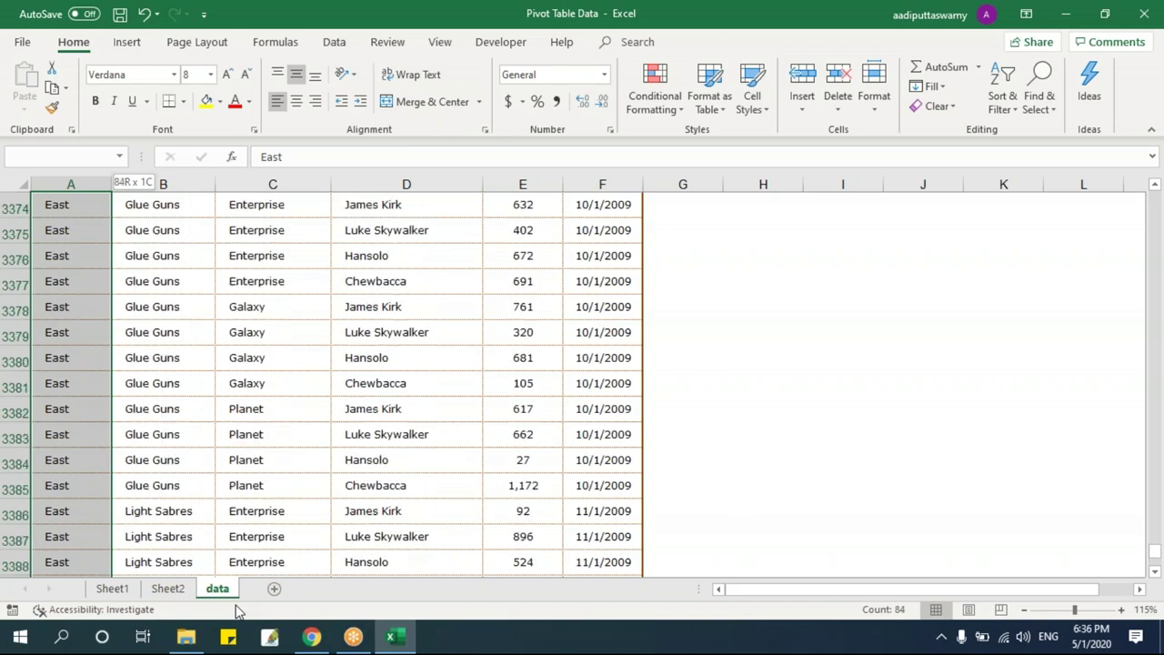
{"action": "key", "text": "shift+Up"}
{"action": "key", "text": "shift+Up"}
{"action": "key", "text": "shift+Up"}
{"action": "key", "text": "shift+Up"}
{"action": "key", "text": "shift+Down"}
{"action": "key", "text": "shift+Down"}
{"action": "key", "text": "shift+Down"}
{"action": "key", "text": "ctrl+shift+Right"}
{"action": "key", "text": "ctrl+c"}
{"action": "key", "text": "ctrl+Down"}
{"action": "key", "text": "ctrl+Up"}
{"action": "key", "text": "Down"}
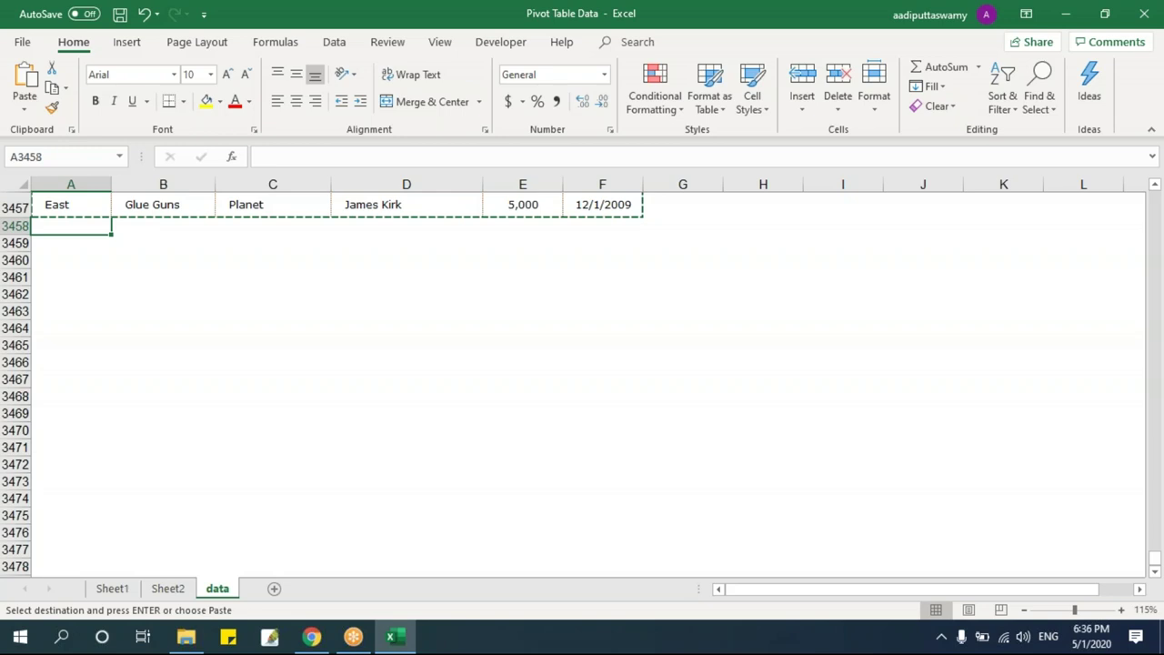
{"action": "key", "text": "ctrl+v"}
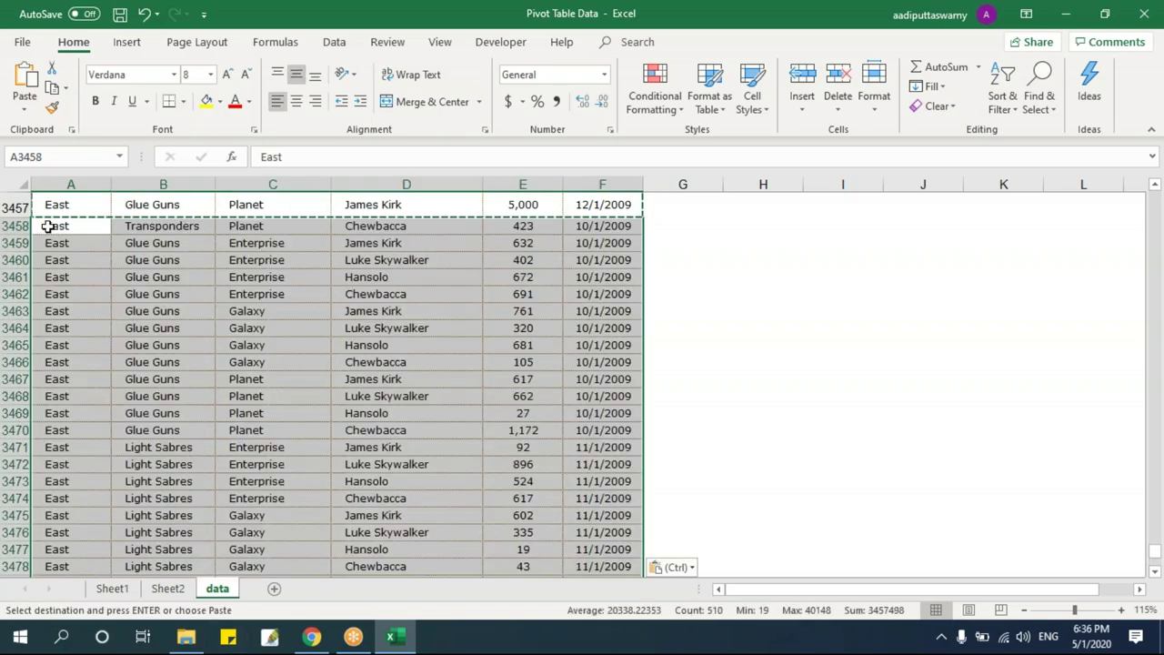
- Change the region of the first pasted record to North East and fill it down through all the pasted rows
{"action": "double_click", "coordinate": [48, 226]}
{"action": "type", "text": "North"}
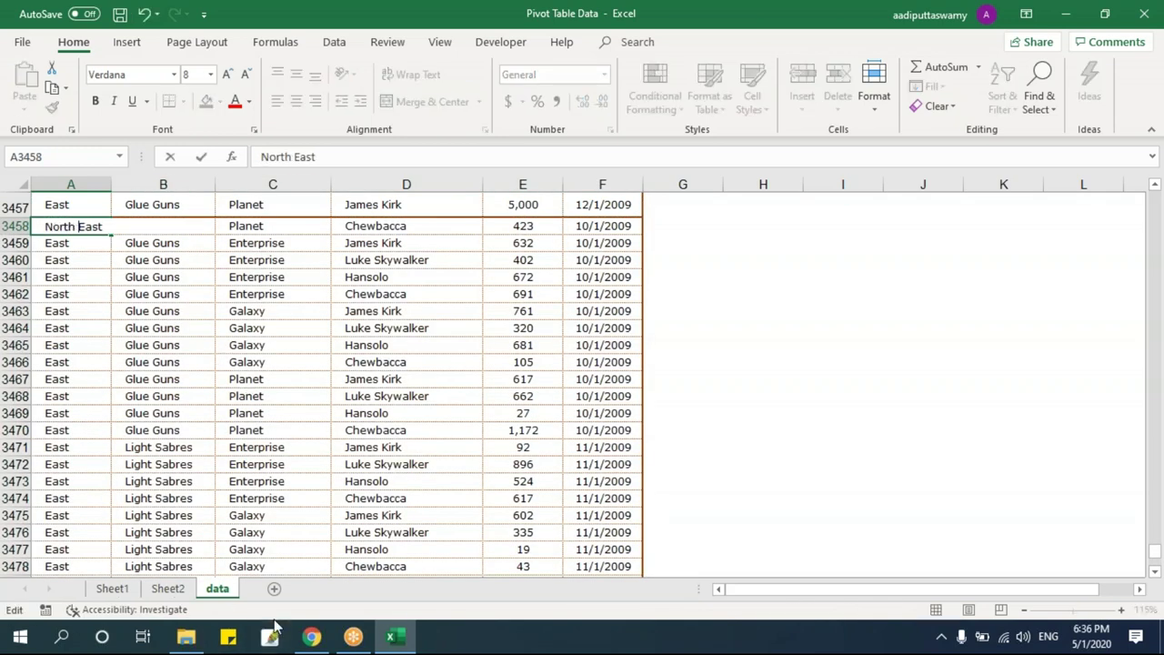
{"action": "key", "text": "Return"}
{"action": "key", "text": "Up"}
{"action": "key", "text": "ctrl+shift+Down"}
{"action": "key", "text": "ctrl+d"}
{"action": "left_click", "coordinate": [249, 355]}
- Return to Sheet1 and refresh the customer type pivot table
{"action": "left_click", "coordinate": [113, 591]}
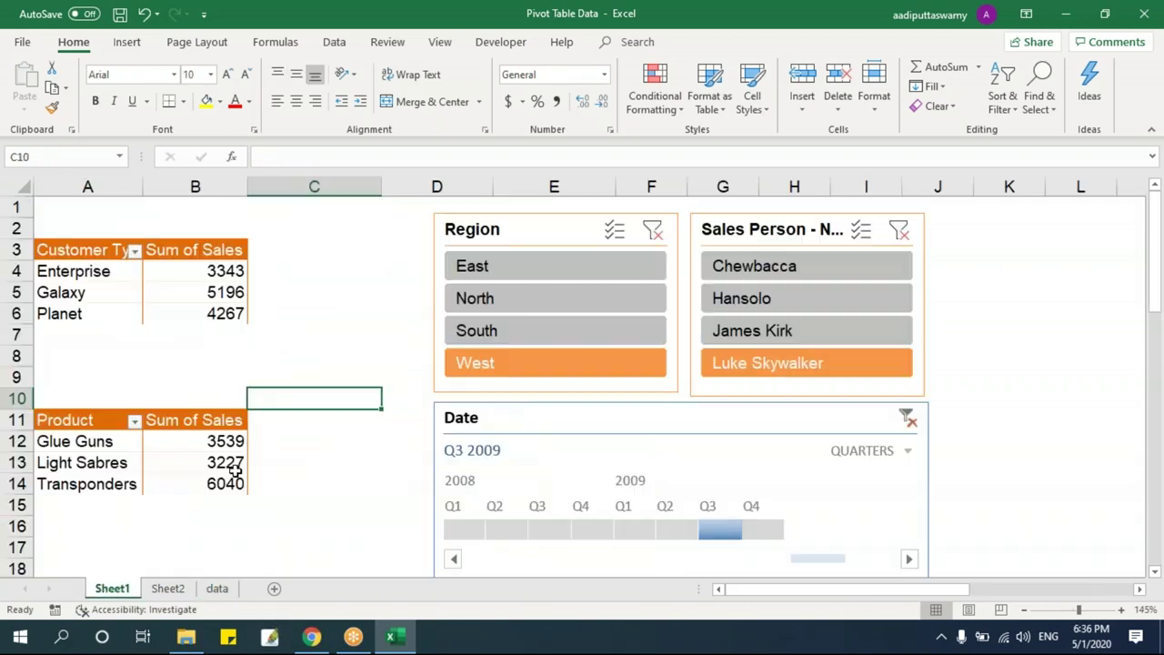
{"action": "left_click", "coordinate": [216, 589]}
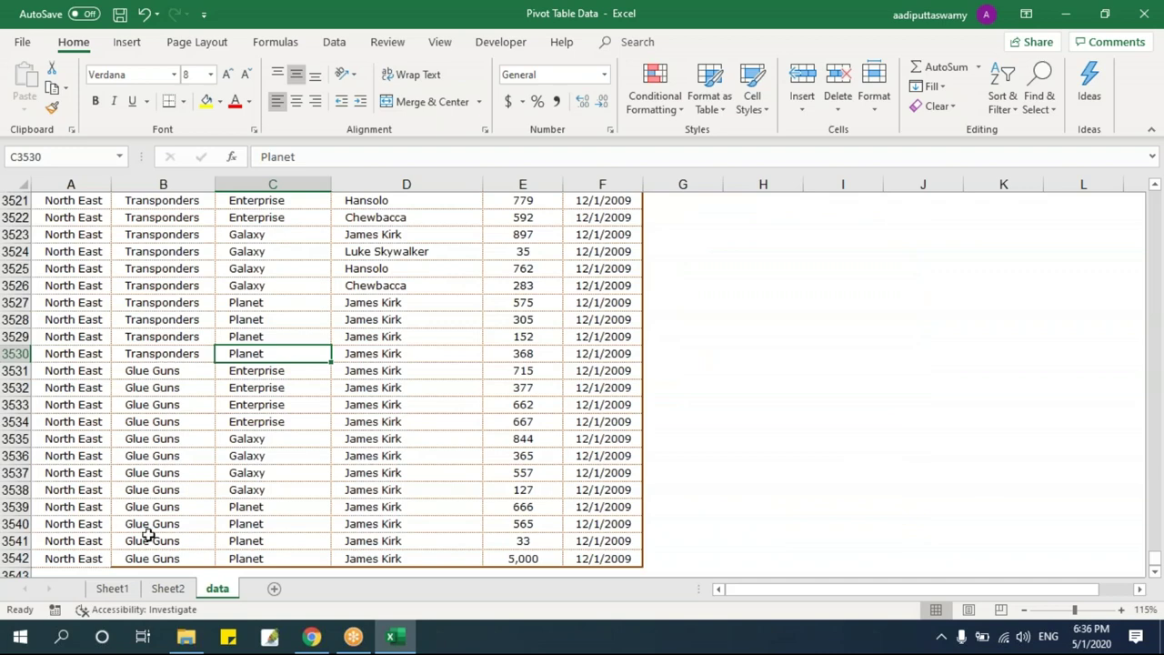
{"action": "left_click", "coordinate": [110, 588]}
{"action": "right_click", "coordinate": [173, 293]}
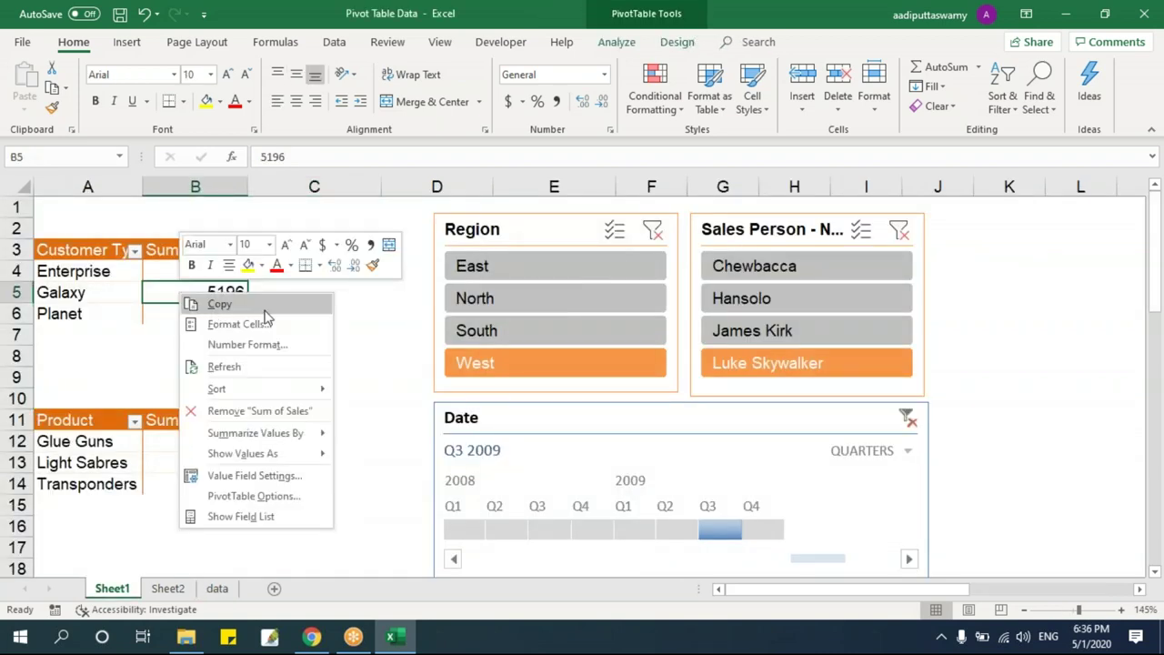
{"action": "left_click", "coordinate": [226, 367]}
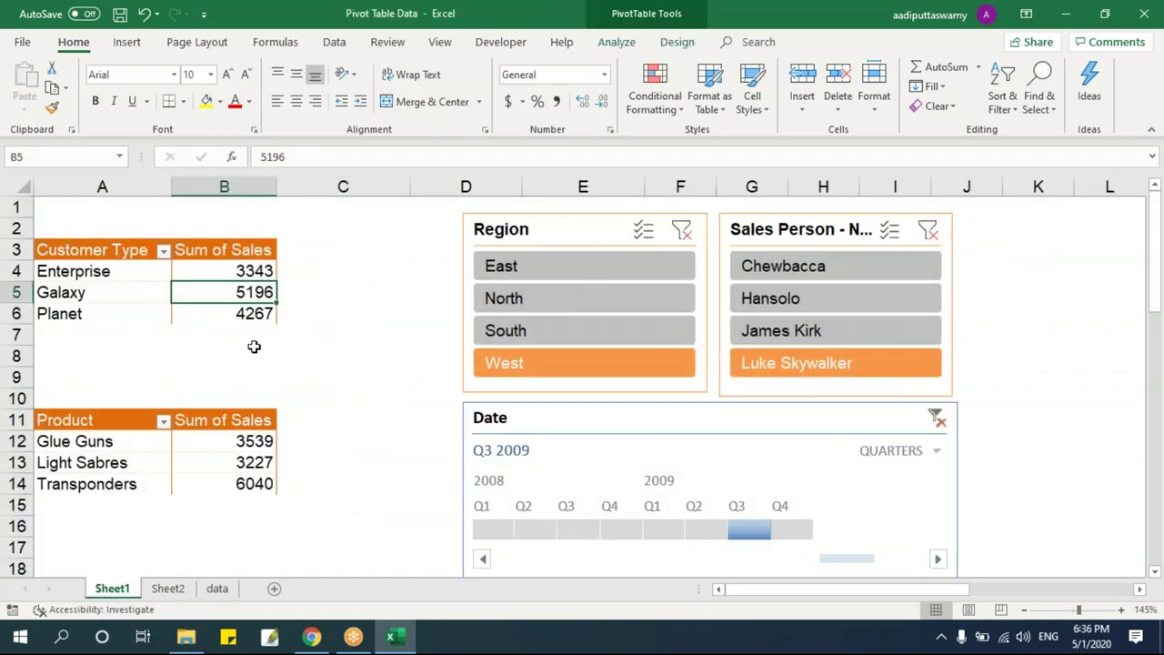
{"action": "right_click", "coordinate": [229, 306]}
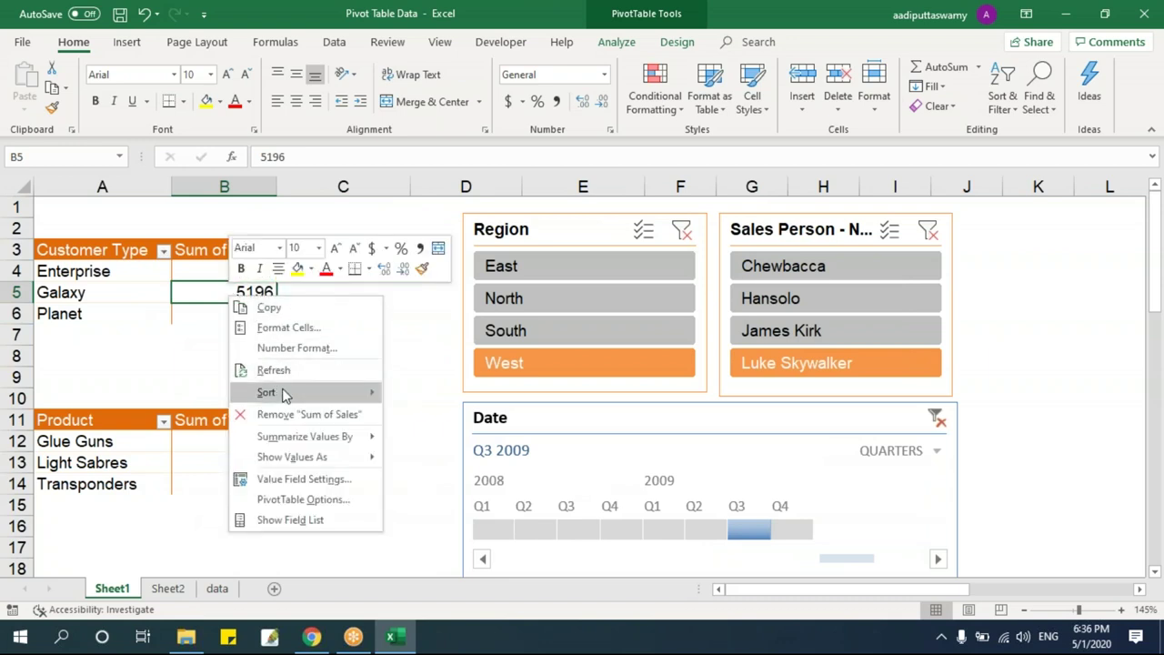
{"action": "left_click", "coordinate": [257, 369]}
{"action": "right_click", "coordinate": [234, 294]}
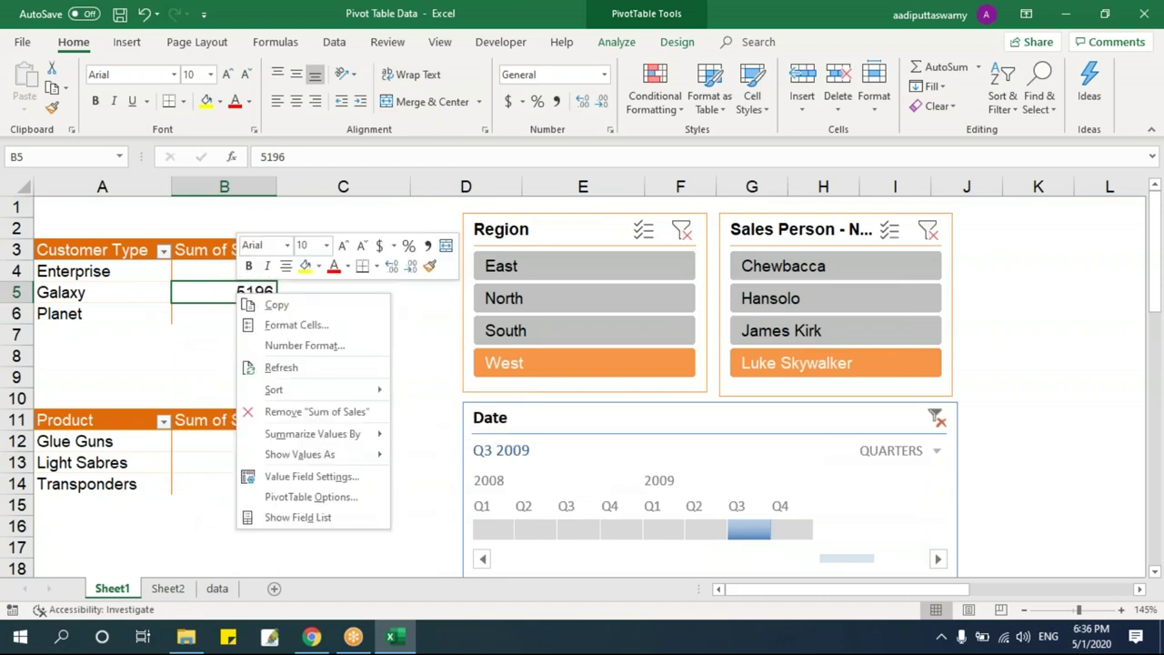
{"action": "left_click", "coordinate": [329, 498]}
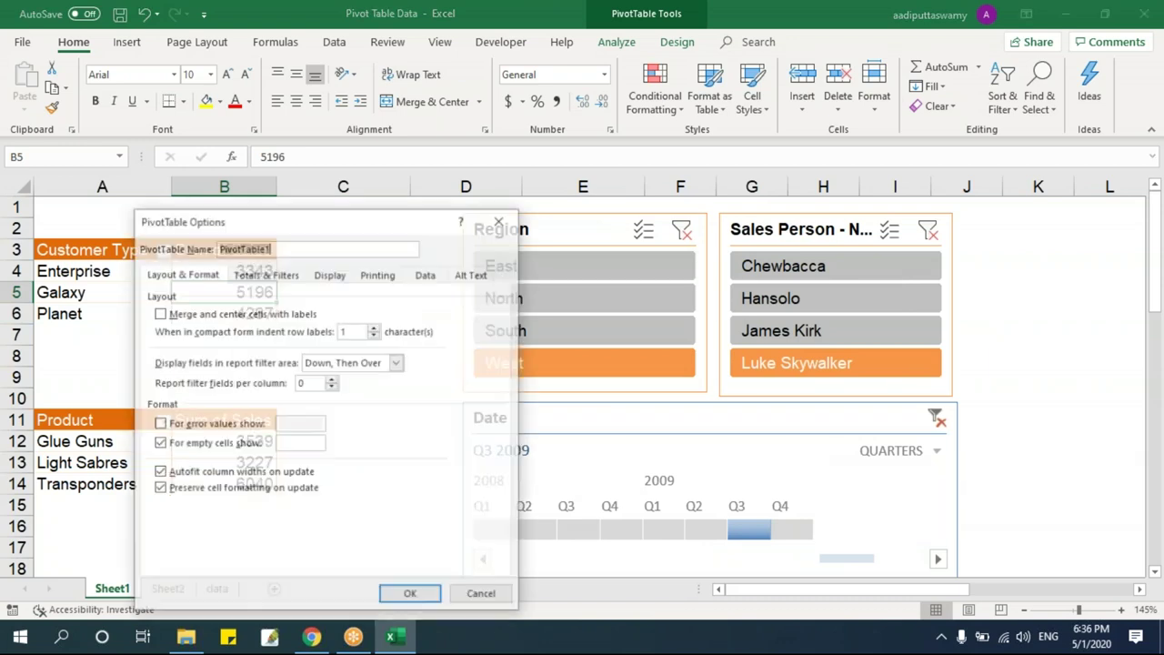
{"action": "left_click_drag", "start_coordinate": [359, 228], "coordinate": [494, 204]}
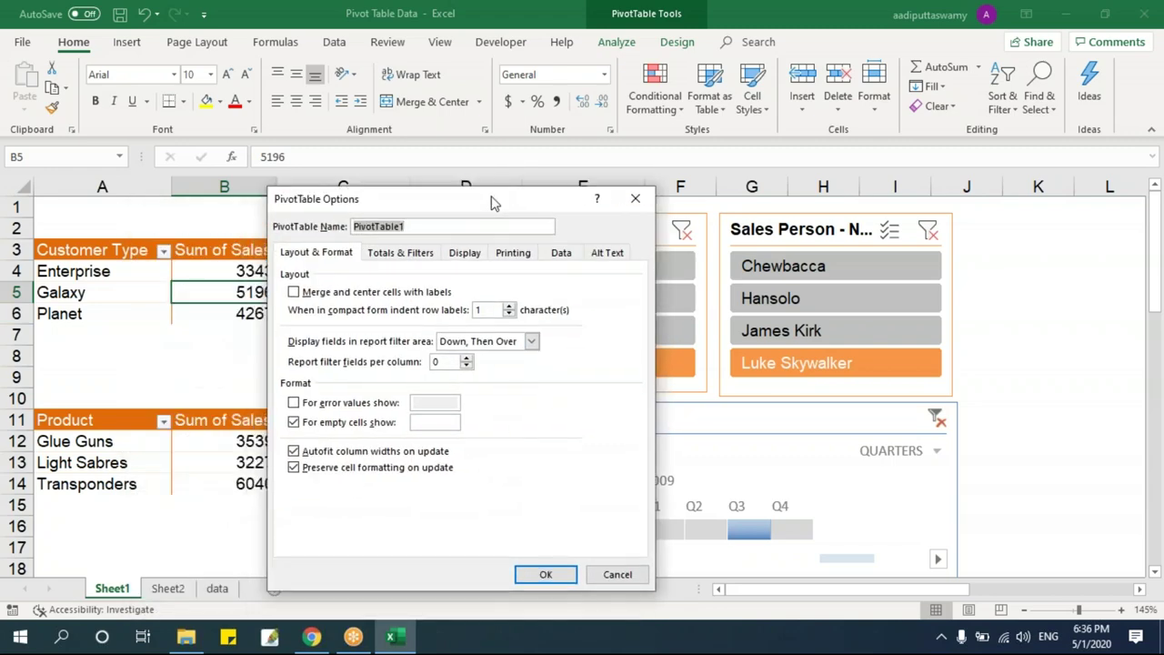
{"action": "left_click", "coordinate": [639, 201]}
- Try to extend the customer type pivot table's source range to cover the rows added to the data sheet
{"action": "left_click", "coordinate": [619, 42]}
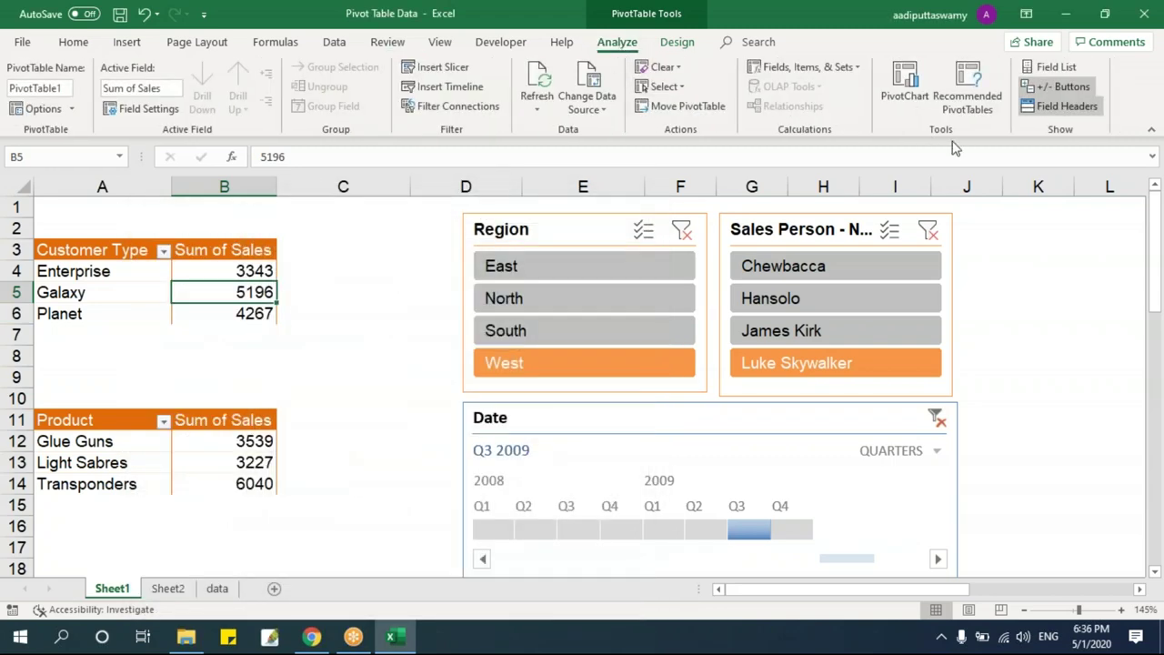
{"action": "left_click", "coordinate": [587, 103]}
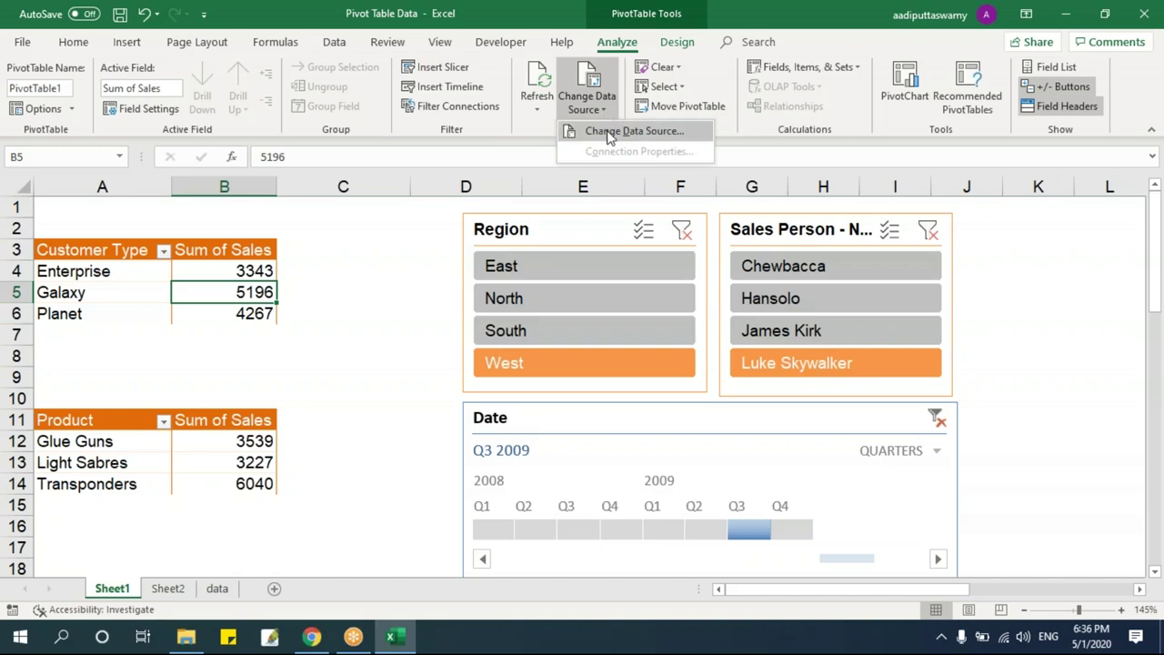
{"action": "left_click", "coordinate": [608, 129]}
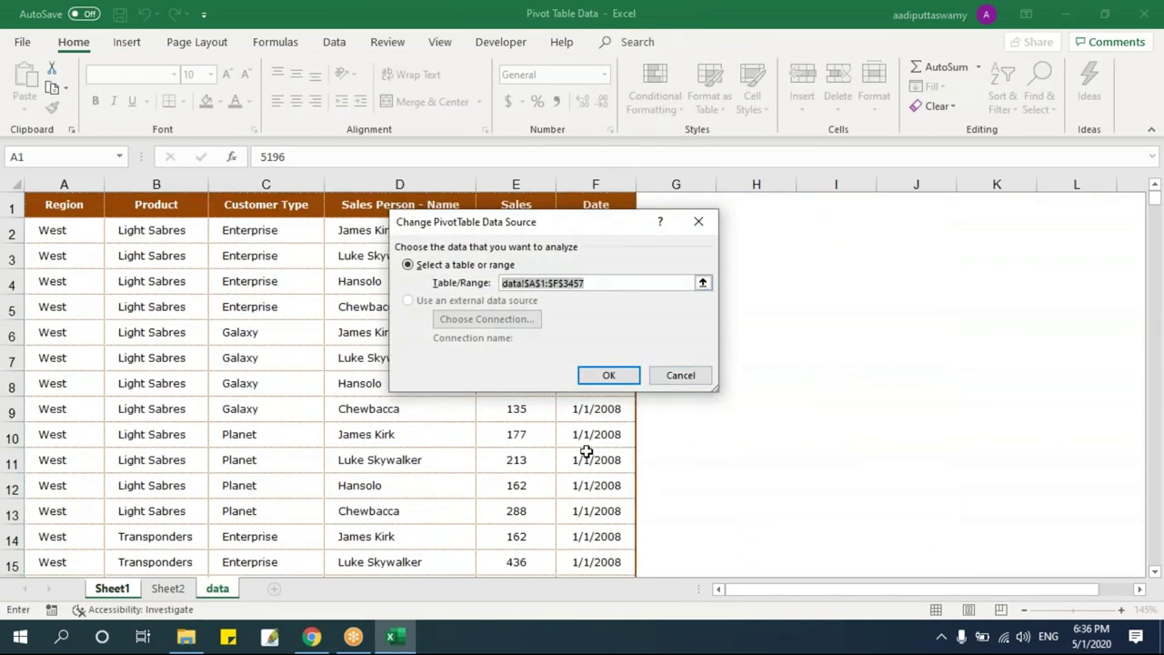
{"action": "scroll", "coordinate": [588, 447], "scroll_direction": "down", "scroll_amount": 7}
{"action": "left_click", "coordinate": [702, 282]}
{"action": "scroll", "coordinate": [645, 429], "scroll_direction": "down", "scroll_amount": 20}
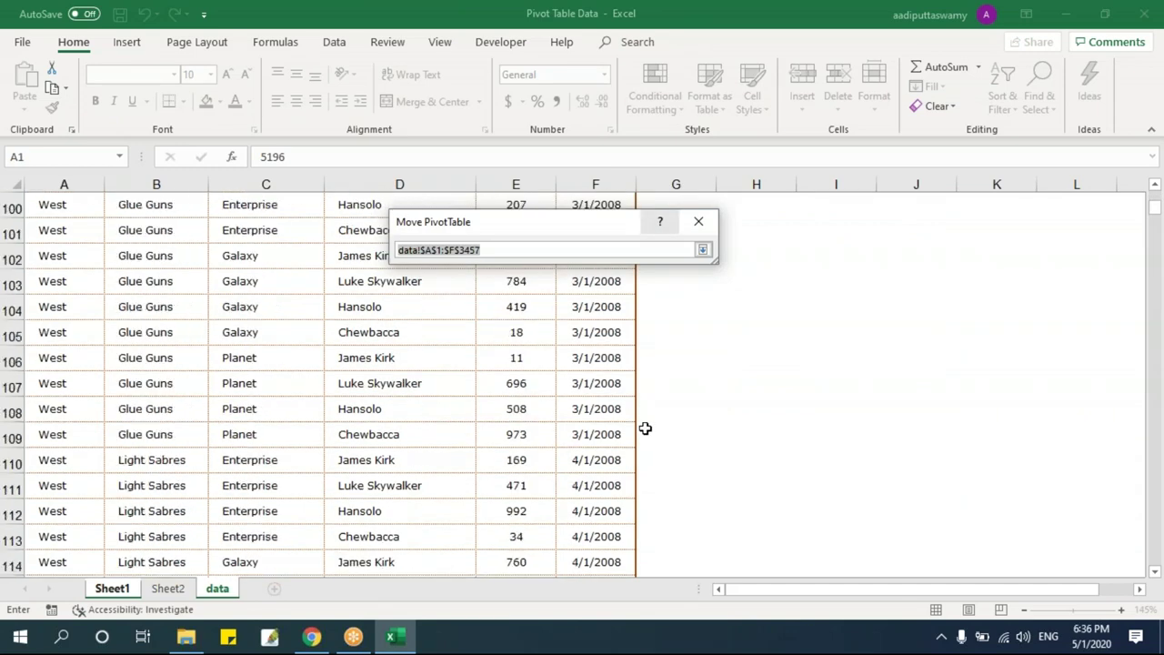
{"action": "left_click_drag", "start_coordinate": [1155, 211], "coordinate": [1134, 495]}
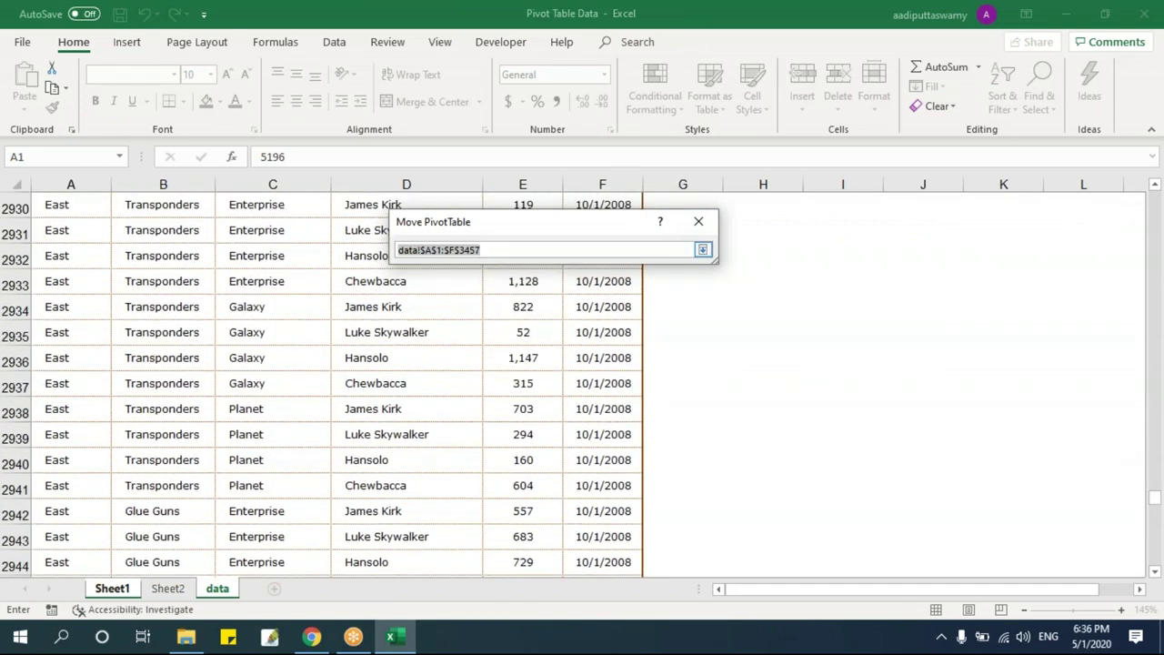
{"action": "key", "text": "Return"}
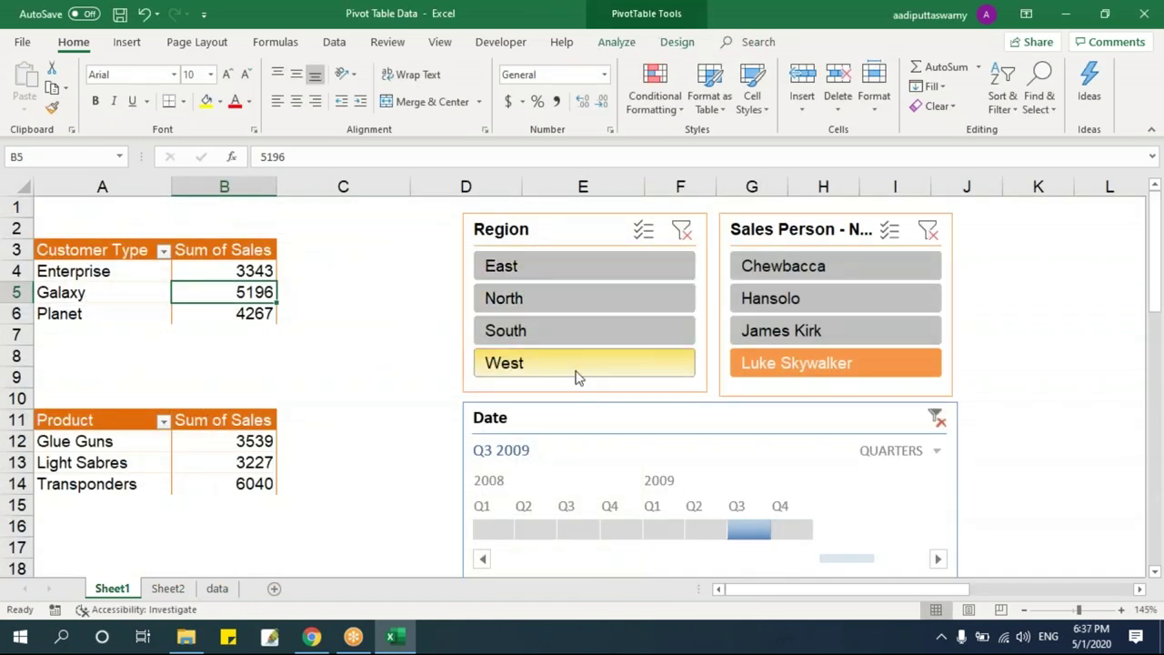
- Show the field list and add Region as a row field above Customer Type in the customer type pivot table
{"action": "left_click", "coordinate": [178, 315]}
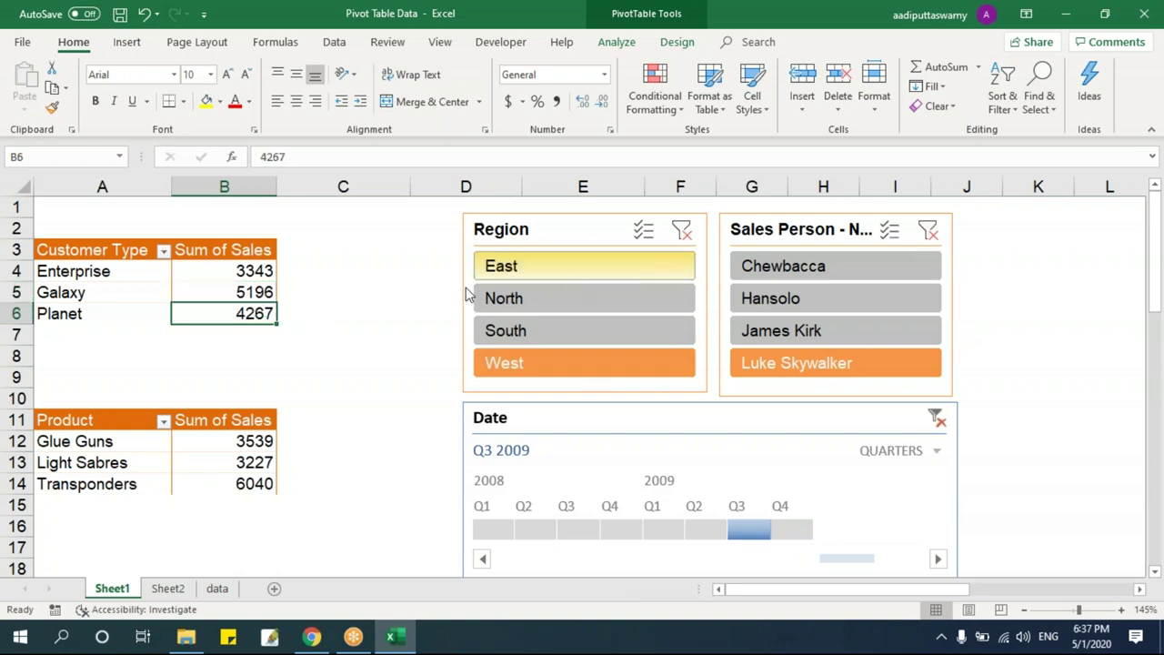
{"action": "right_click", "coordinate": [229, 291]}
{"action": "left_click", "coordinate": [287, 516]}
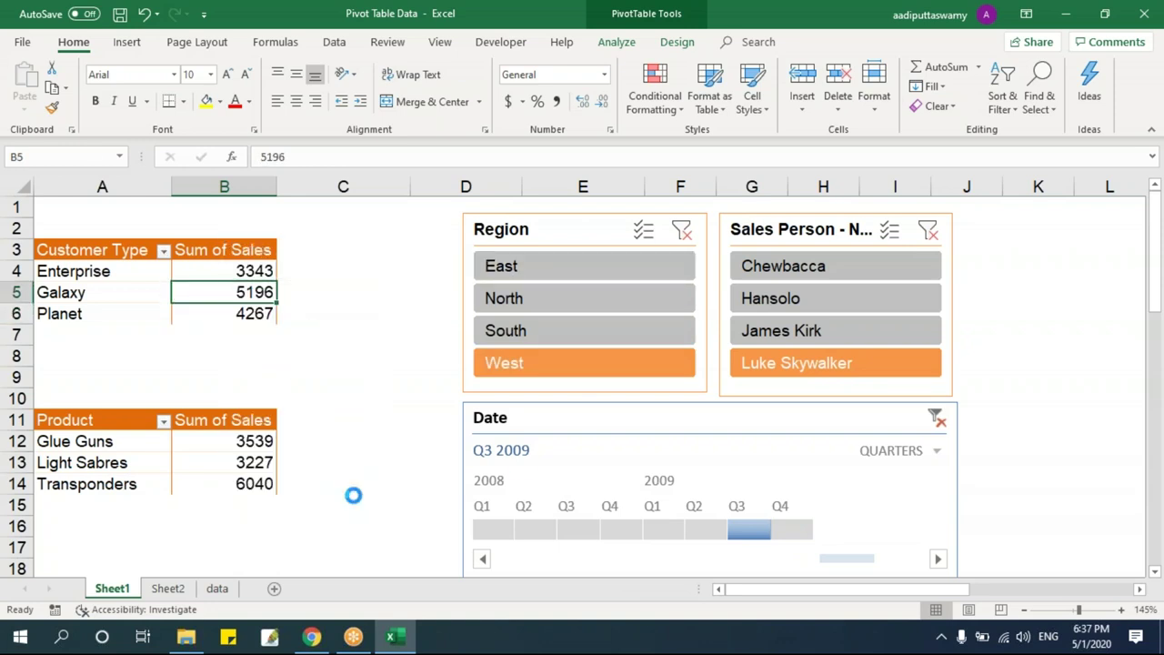
{"action": "left_click_drag", "start_coordinate": [925, 291], "coordinate": [956, 527]}
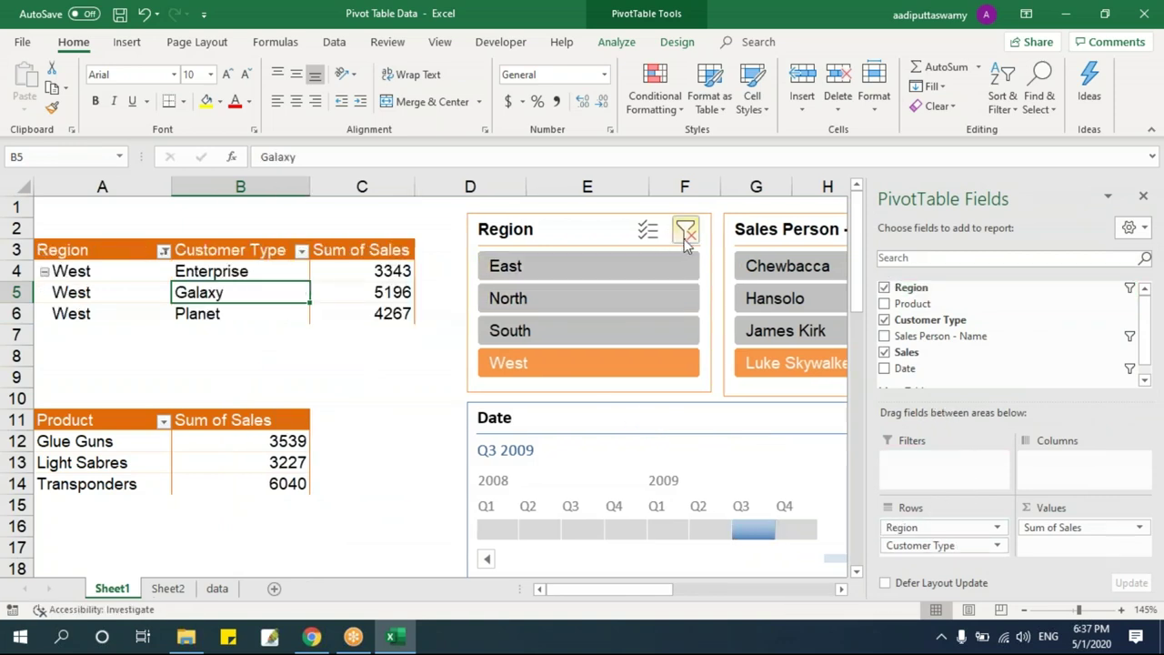
- Try to clear the Region slicer's filter
{"action": "left_click", "coordinate": [683, 273]}
{"action": "left_click", "coordinate": [590, 364]}
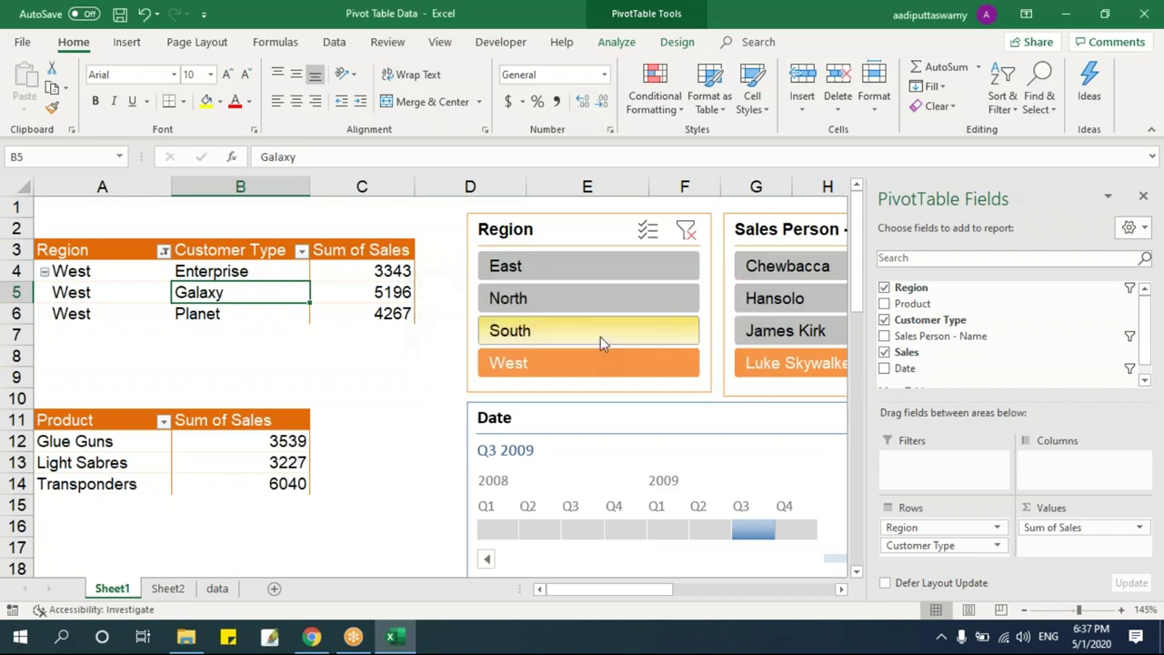
{"action": "left_click", "coordinate": [391, 355]}
{"action": "left_click", "coordinate": [636, 257]}
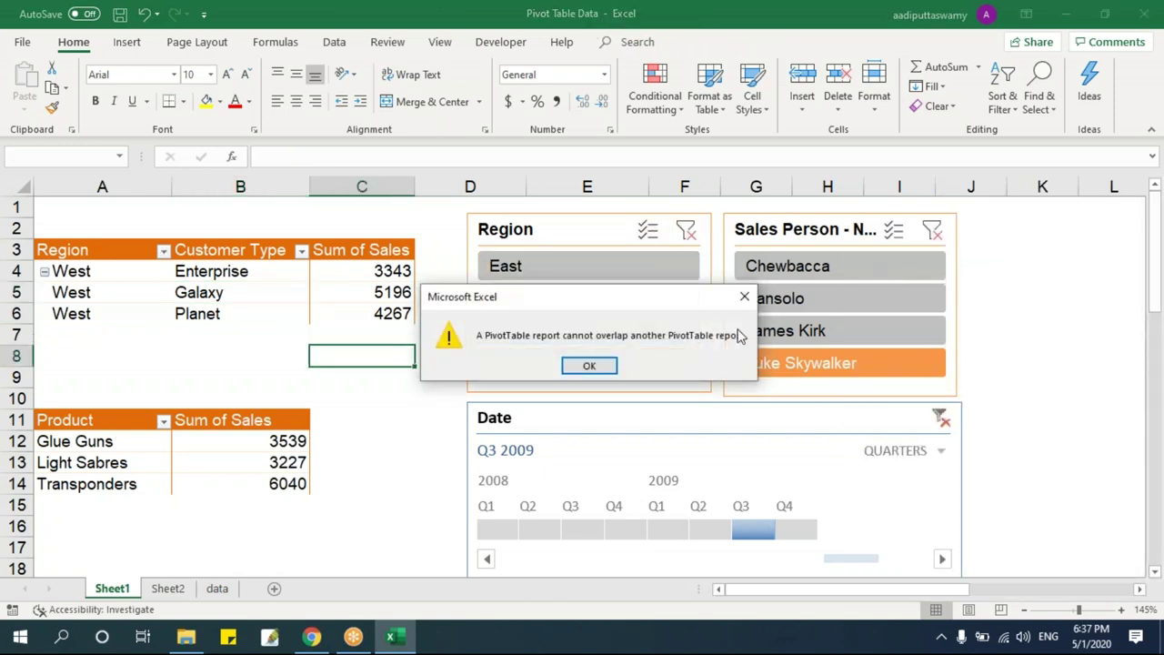
{"action": "left_click", "coordinate": [589, 367]}
- Clear the Sales Person - Name slicer's filter to include every sales person
{"action": "left_click", "coordinate": [931, 230]}
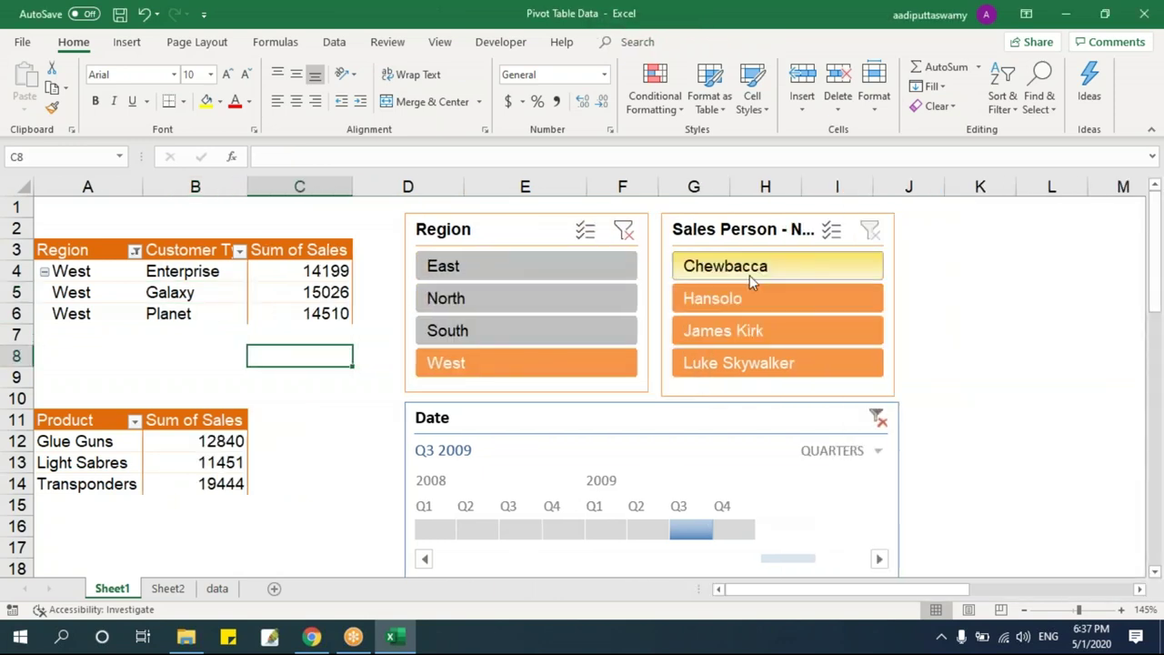
{"action": "left_click", "coordinate": [589, 367]}
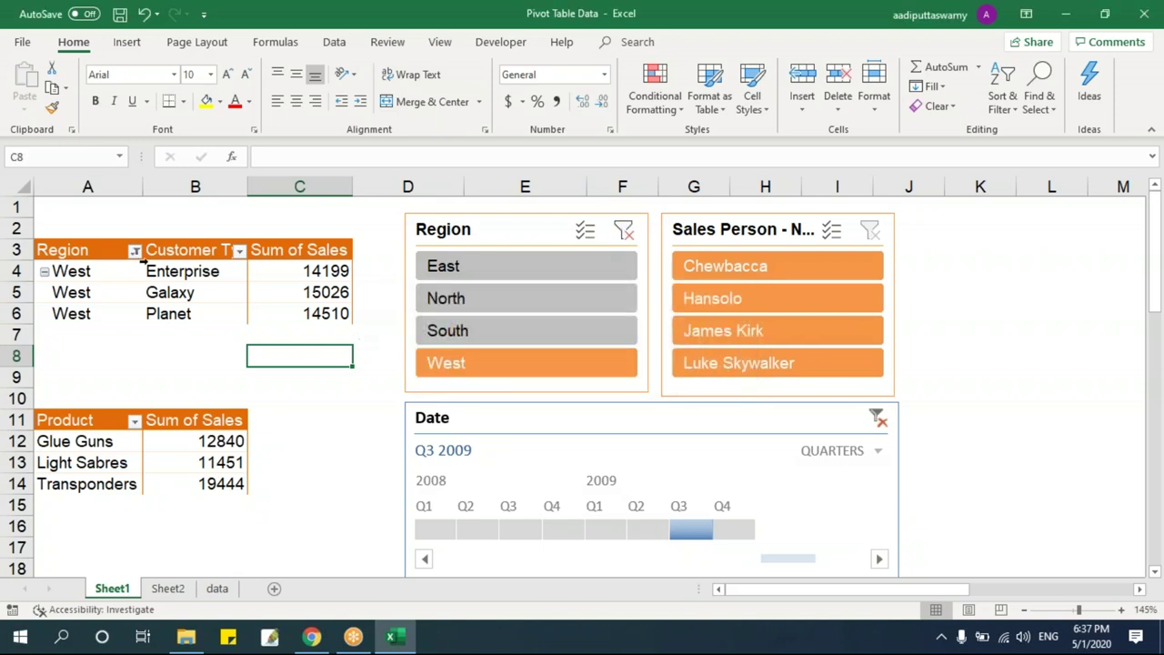
- Try to include every region through the Region filter in the customer type pivot table
{"action": "left_click", "coordinate": [135, 250]}
{"action": "left_click", "coordinate": [51, 417]}
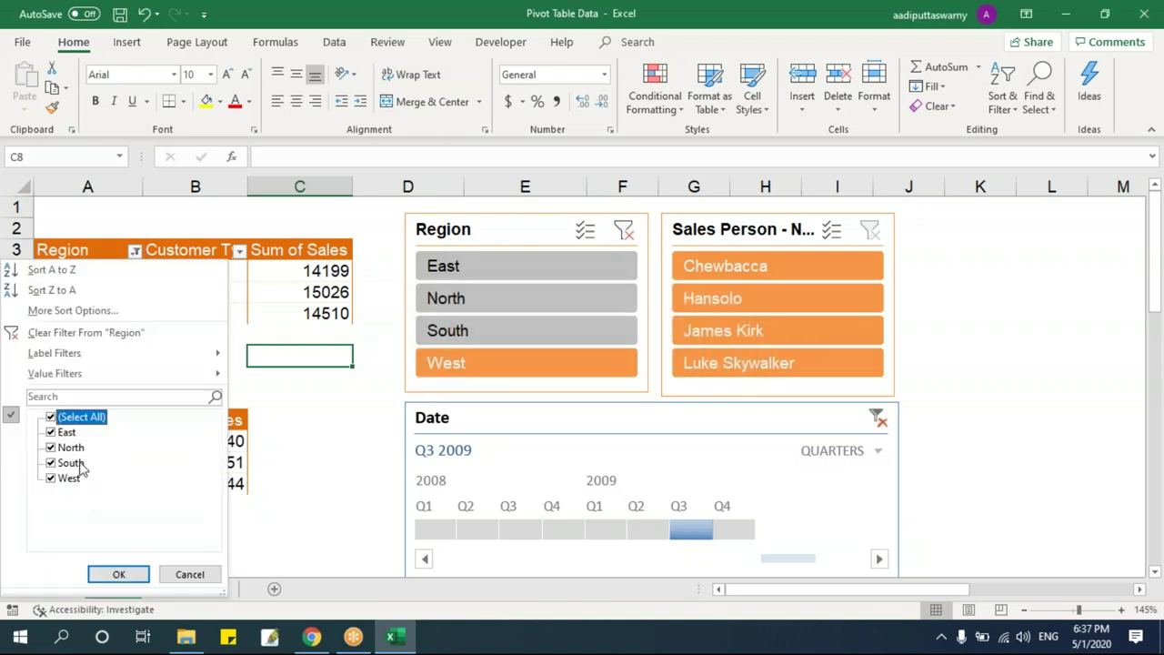
{"action": "left_click", "coordinate": [119, 573]}
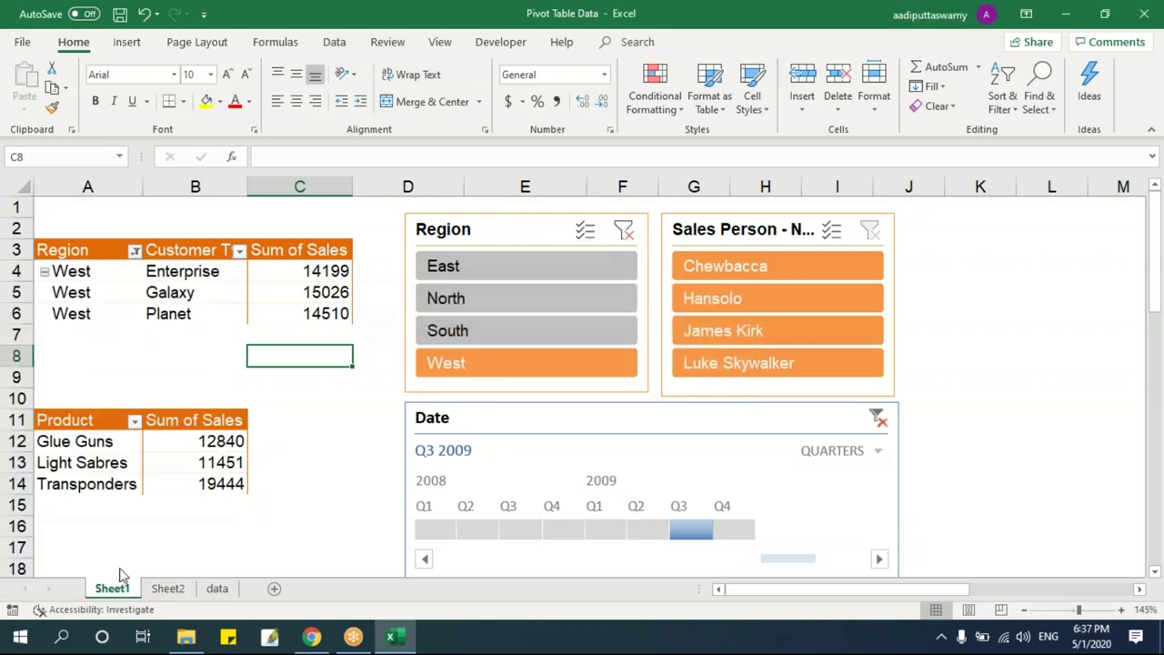
{"action": "left_click", "coordinate": [590, 366]}
{"action": "left_click", "coordinate": [307, 313]}
{"action": "left_click", "coordinate": [1144, 198]}
{"action": "left_click", "coordinate": [100, 356]}
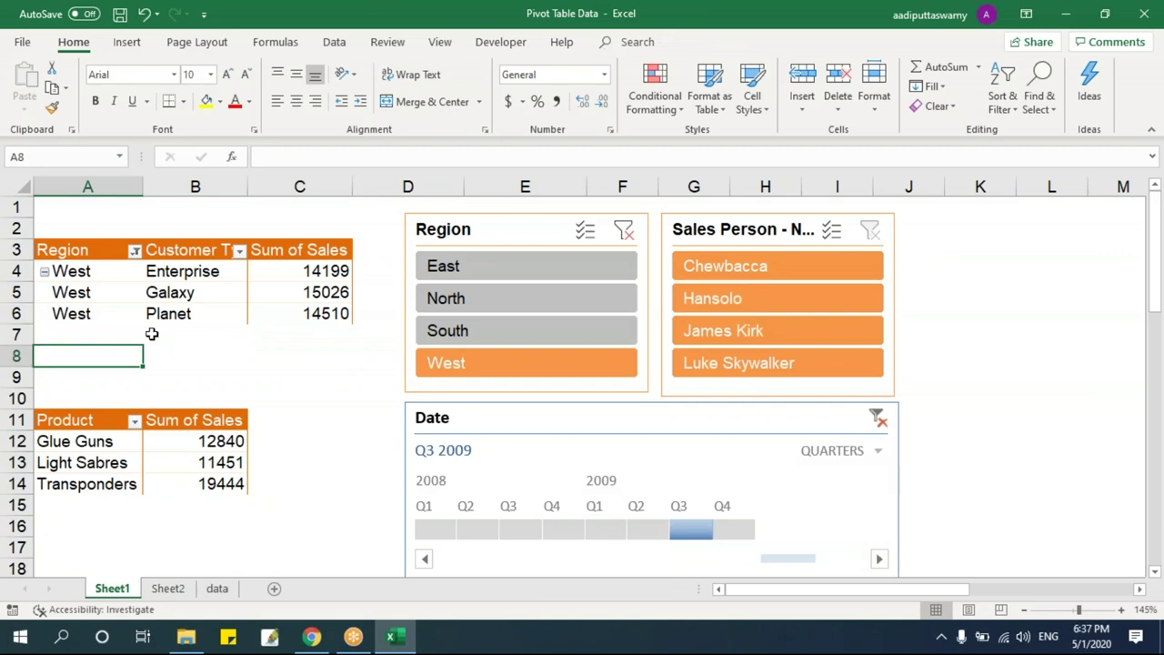
- Look over the source records on the data sheet and return to Sheet1
{"action": "left_click", "coordinate": [216, 588]}
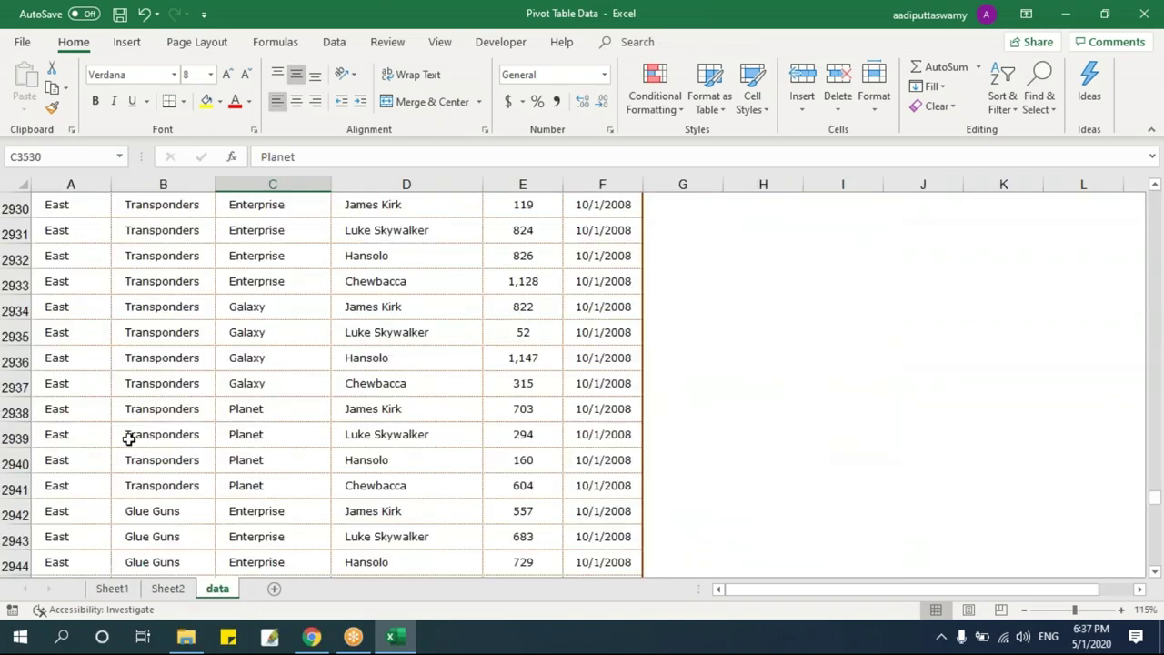
{"action": "left_click", "coordinate": [130, 436]}
{"action": "left_click", "coordinate": [114, 589]}
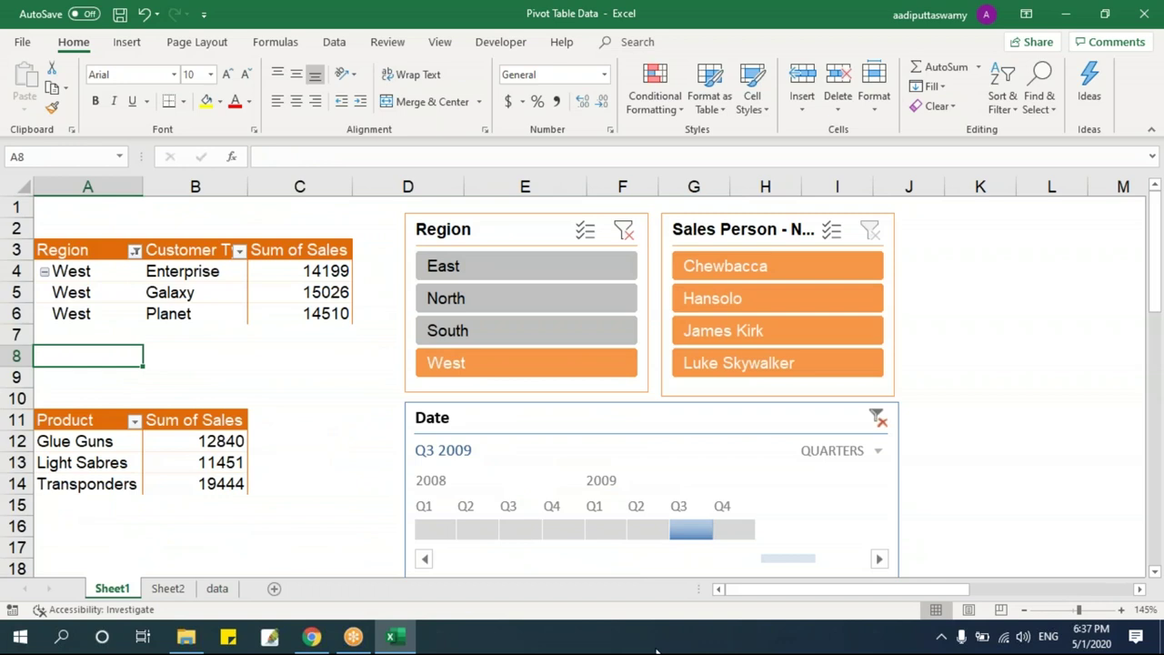
- Remove Region from the row fields of the customer type pivot table and close its field list
{"action": "left_click", "coordinate": [130, 307]}
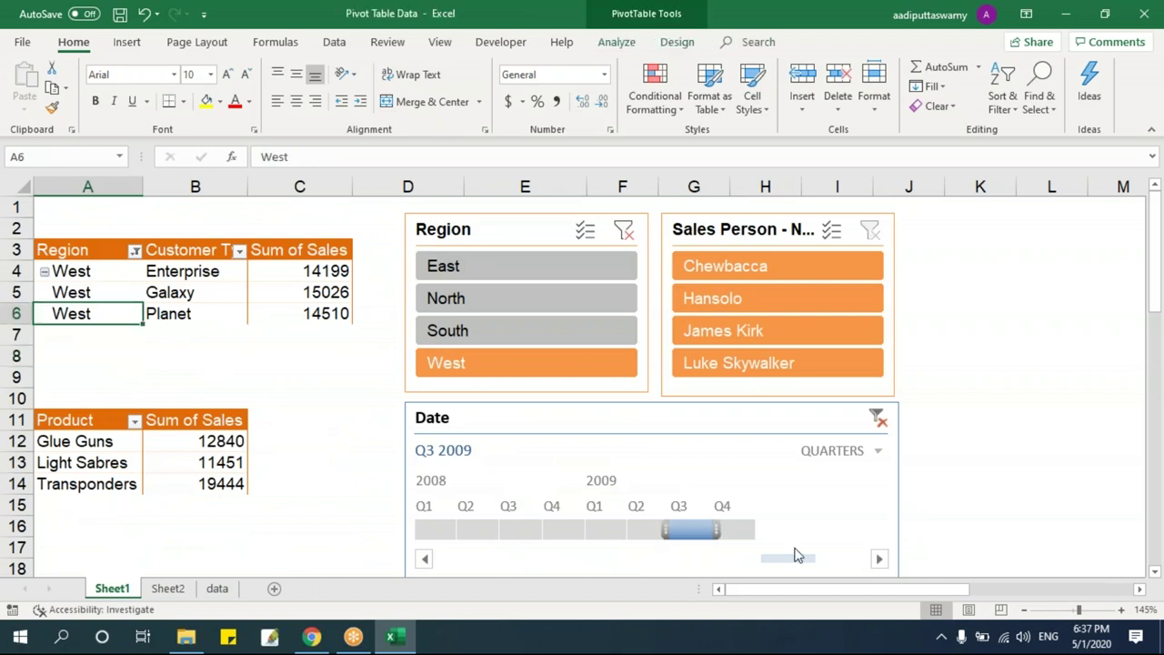
{"action": "right_click", "coordinate": [240, 315]}
{"action": "left_click", "coordinate": [319, 594]}
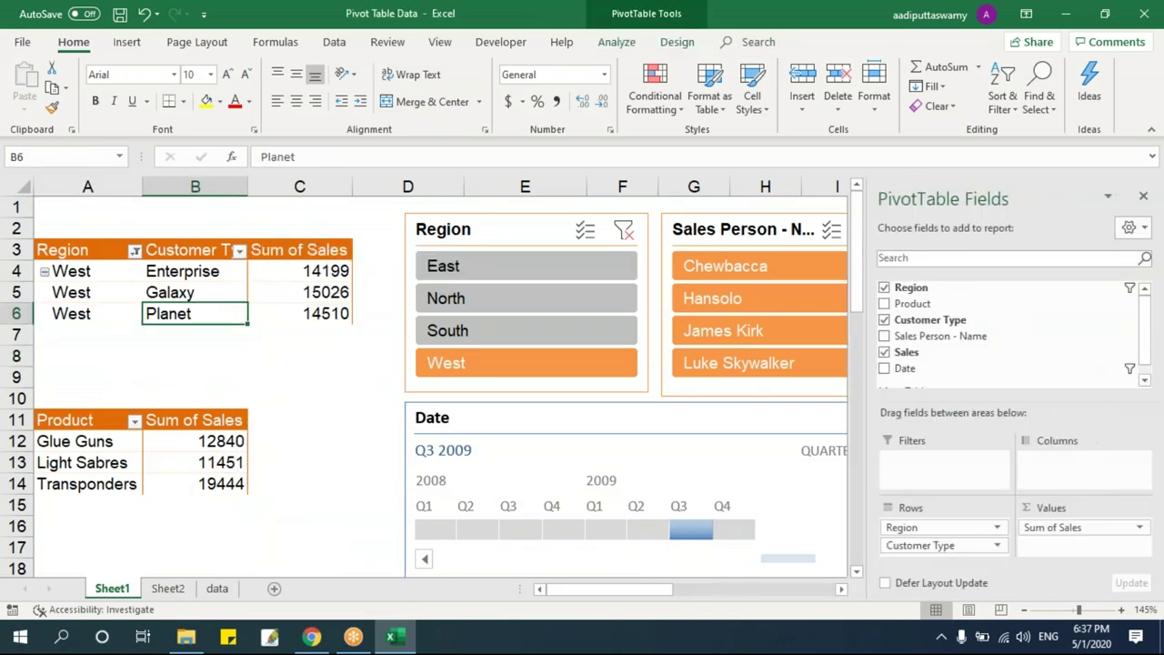
{"action": "left_click_drag", "start_coordinate": [947, 532], "coordinate": [320, 454]}
{"action": "left_click", "coordinate": [1143, 195]}
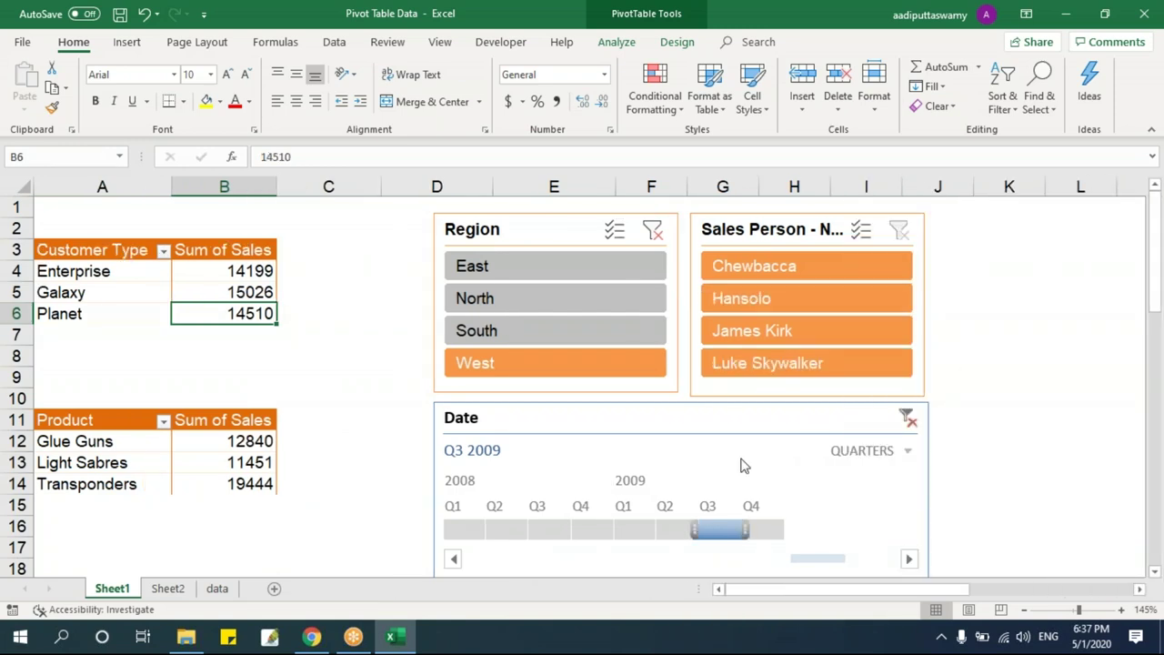
- Try to change the customer type pivot table's source range to data!$A$1:$F$3542
{"action": "left_click", "coordinate": [226, 293]}
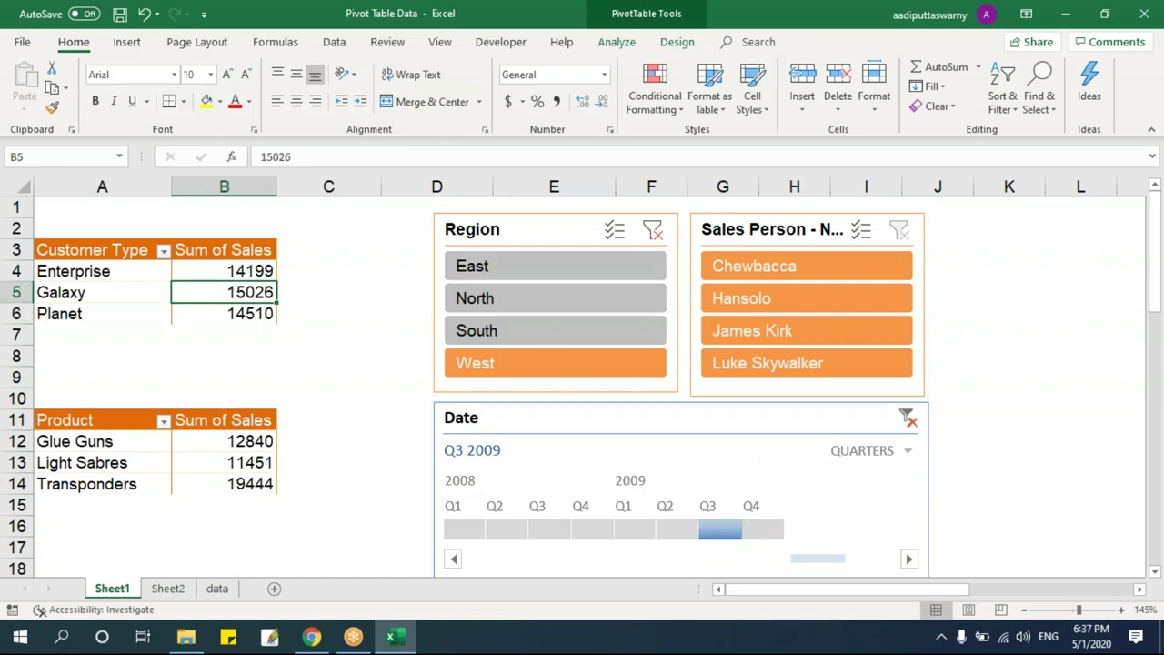
{"action": "left_click", "coordinate": [619, 46]}
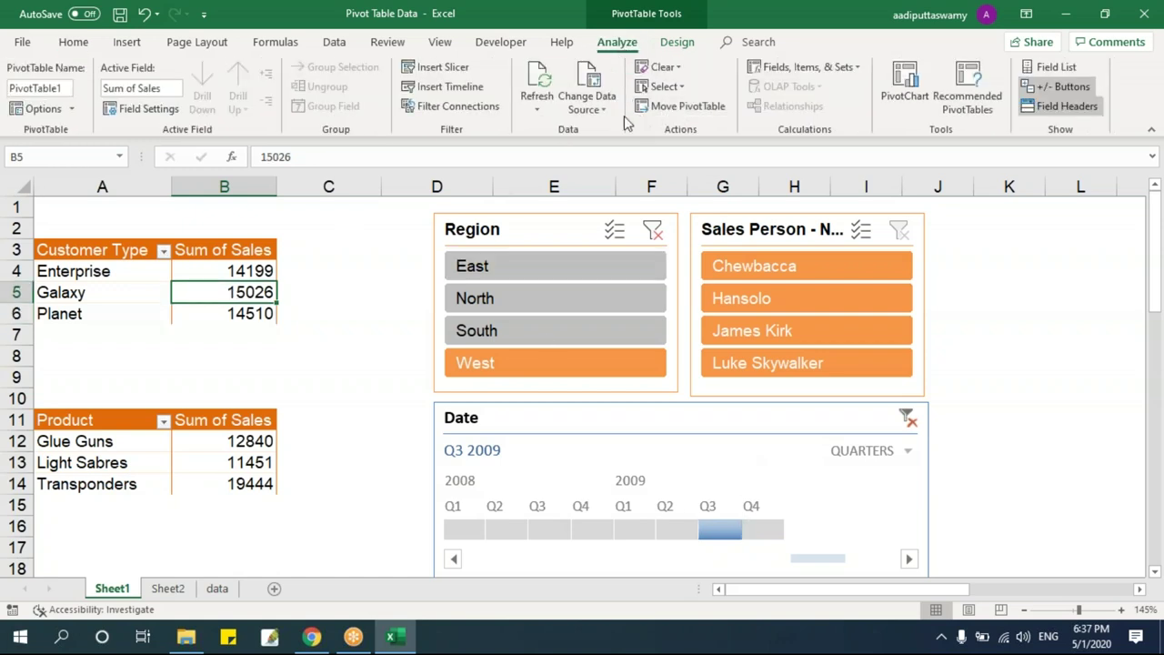
{"action": "left_click", "coordinate": [593, 116]}
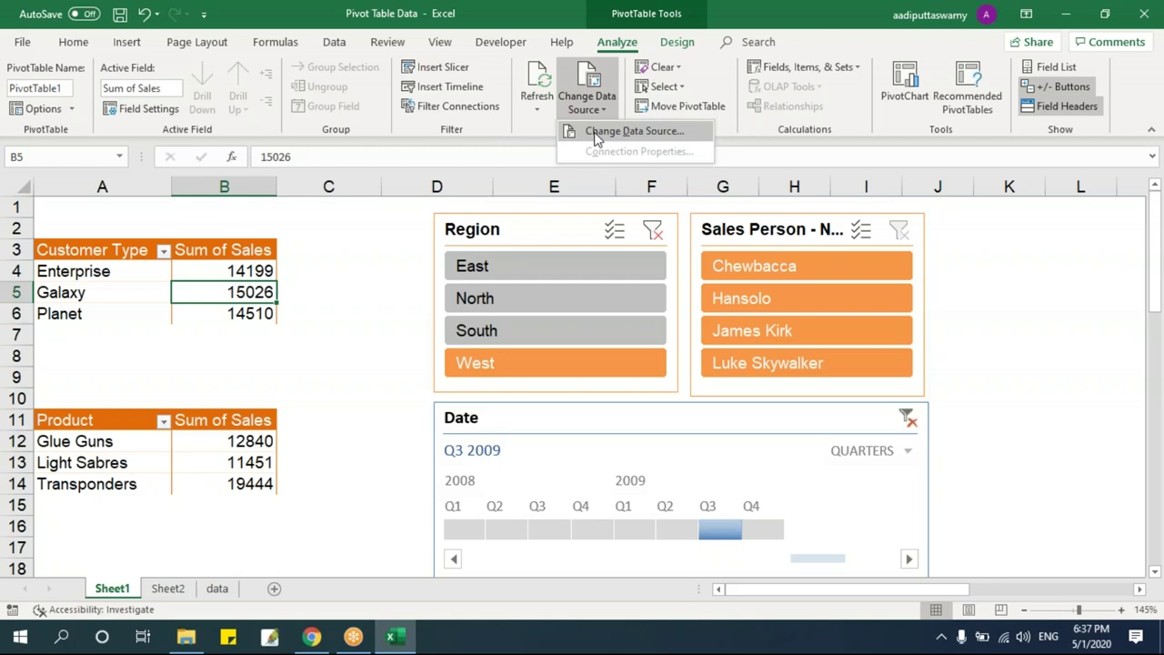
{"action": "left_click", "coordinate": [627, 131]}
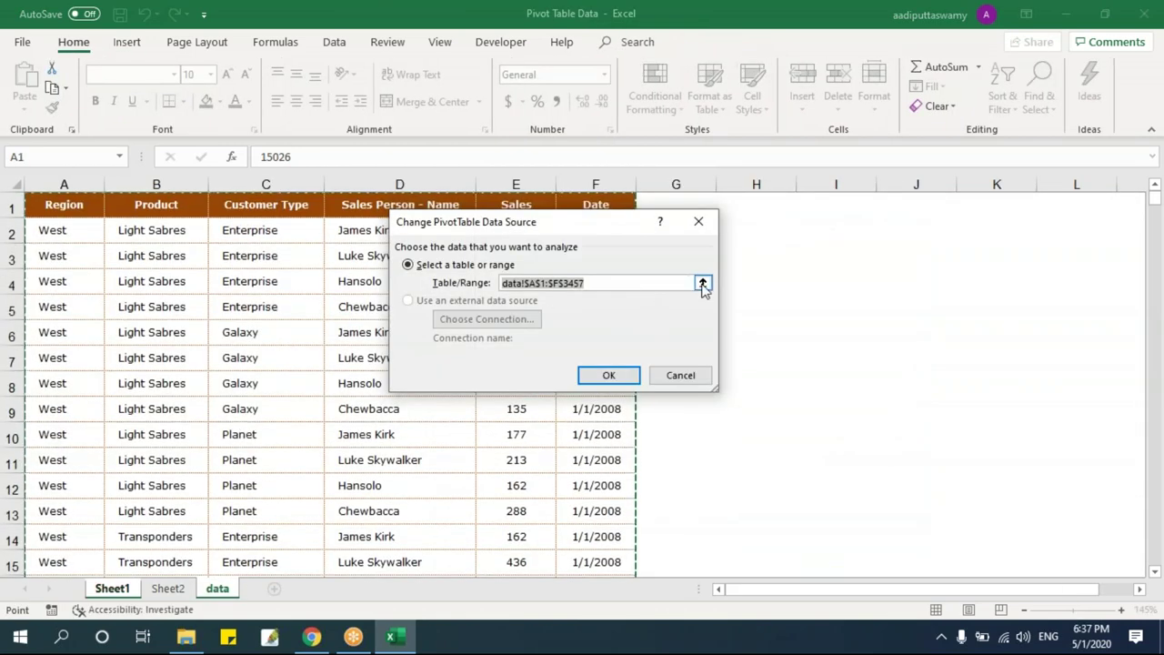
{"action": "left_click", "coordinate": [702, 285]}
{"action": "left_click_drag", "start_coordinate": [78, 217], "coordinate": [598, 448]}
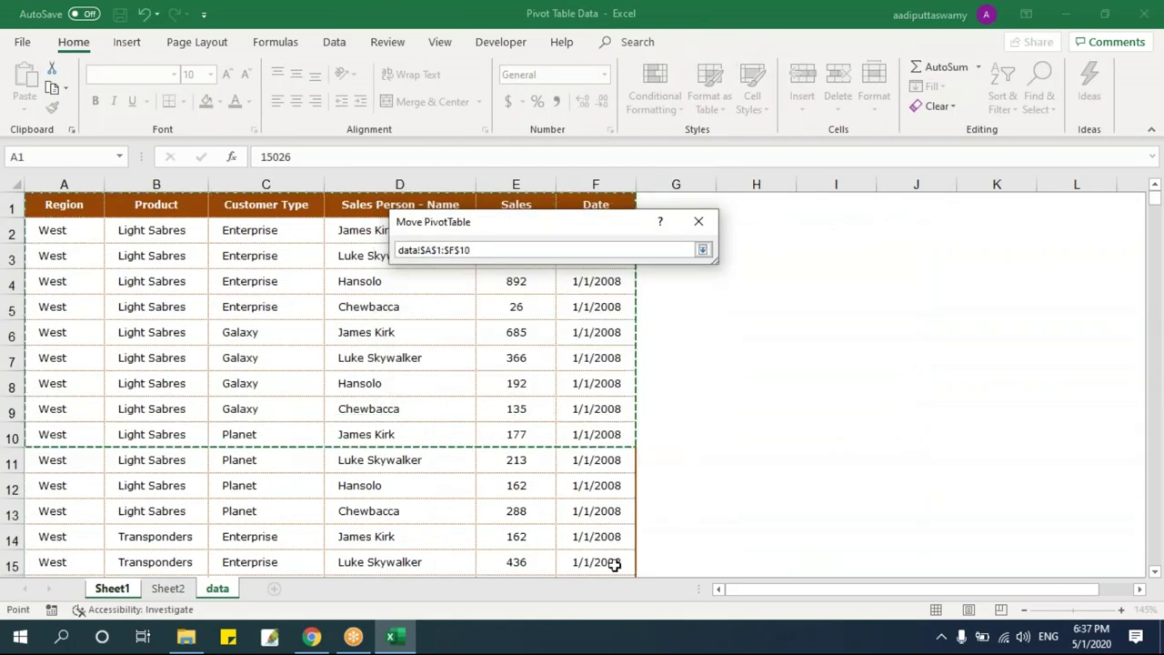
{"action": "key", "text": "ctrl+shift+Down"}
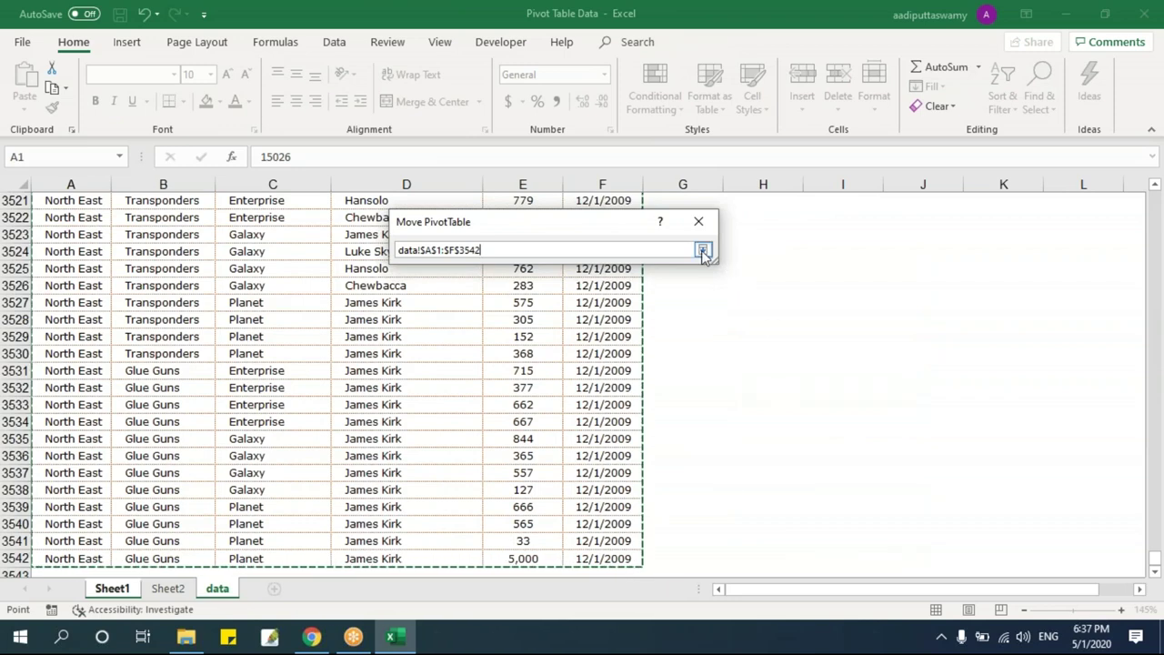
{"action": "left_click", "coordinate": [702, 249]}
{"action": "left_click", "coordinate": [609, 375]}
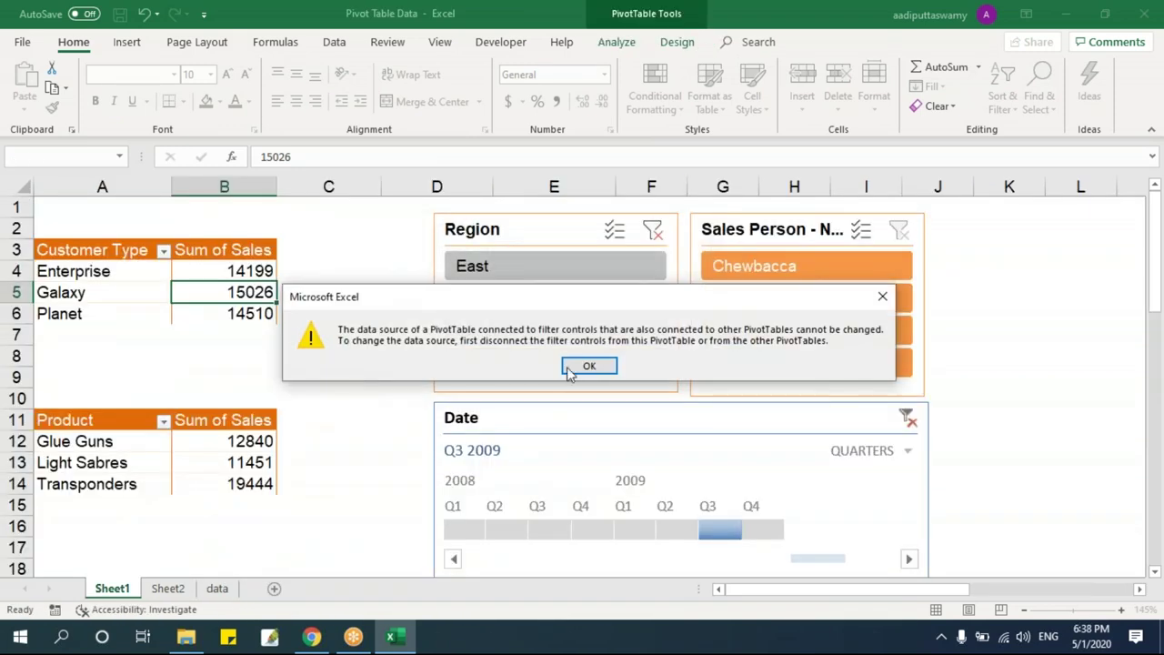
{"action": "left_click", "coordinate": [586, 368]}
- Delete the Product pivot table below the customer type pivot table
{"action": "left_click_drag", "start_coordinate": [65, 419], "coordinate": [248, 484]}
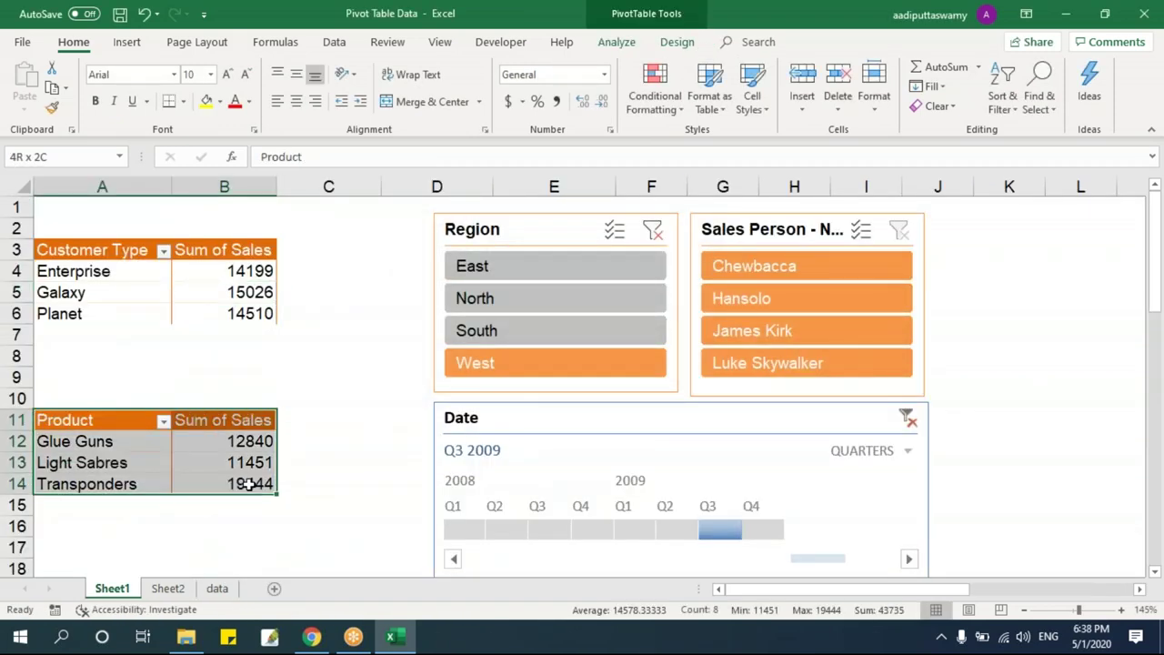
{"action": "key", "text": "Delete"}
{"action": "left_click", "coordinate": [209, 397]}
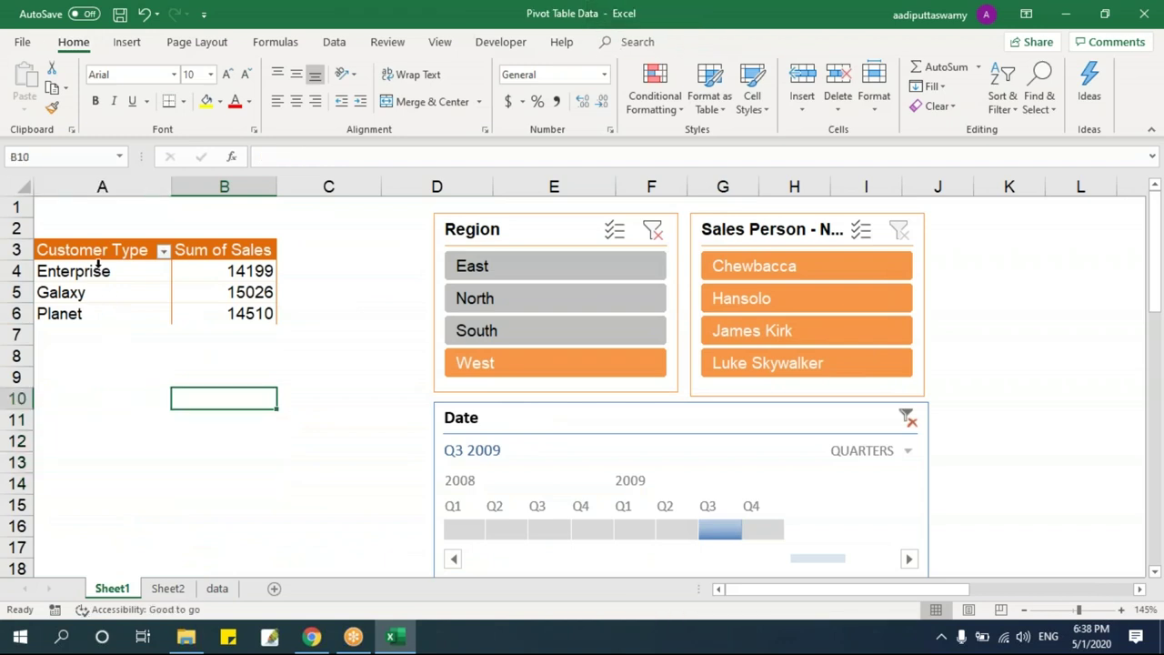
- Delete the Date timeline and the Sales Person - Name and Region slicers from Sheet1
{"action": "left_click", "coordinate": [532, 417]}
{"action": "key", "text": "Delete"}
{"action": "left_click", "coordinate": [753, 231]}
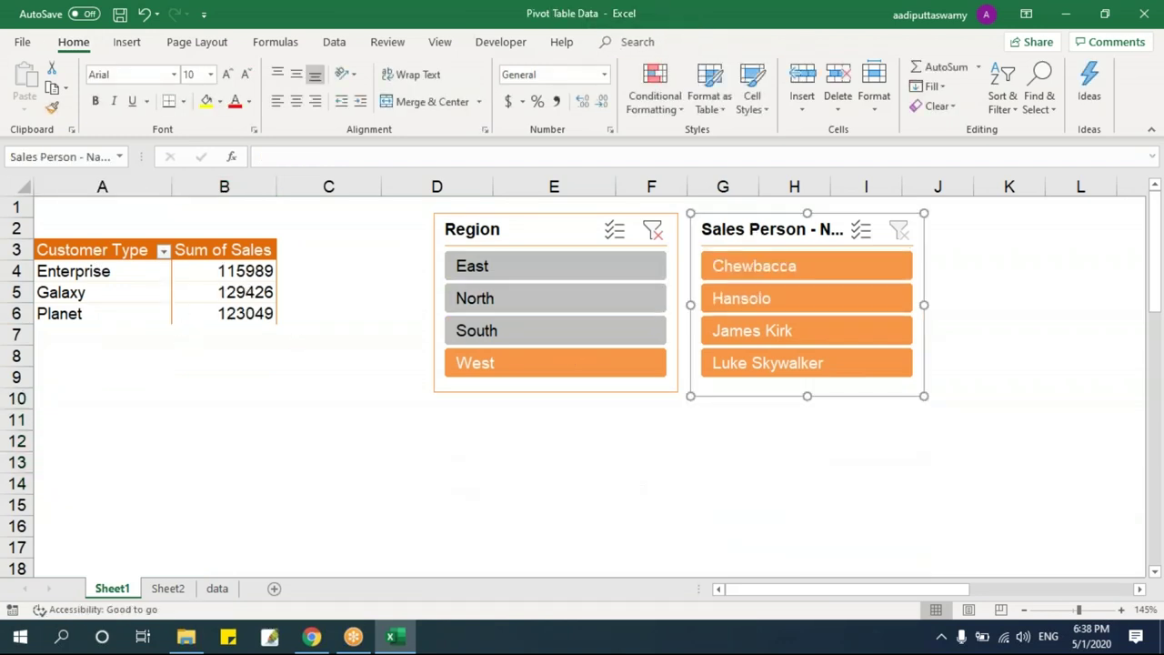
{"action": "key", "text": "Delete"}
{"action": "left_click", "coordinate": [469, 225]}
{"action": "key", "text": "Delete"}
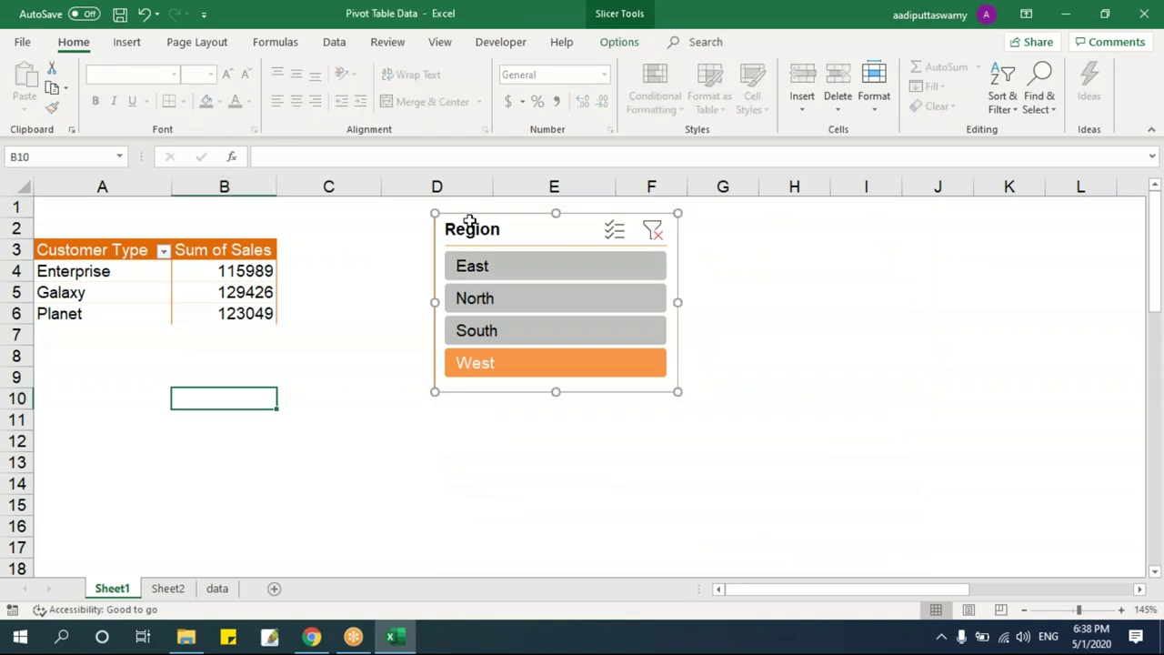
- Change the customer type pivot table's source range to data!$A$1:$F$3542 to cover the added North East rows
{"action": "left_click", "coordinate": [264, 291]}
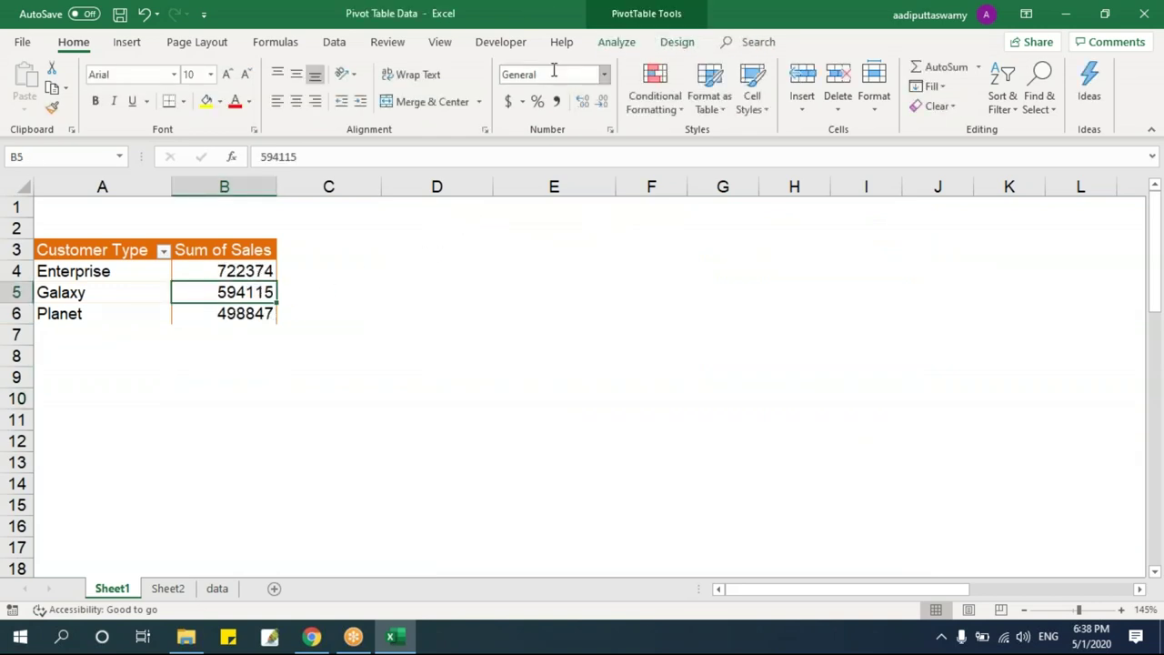
{"action": "left_click", "coordinate": [618, 42]}
{"action": "left_click", "coordinate": [595, 108]}
{"action": "left_click", "coordinate": [604, 131]}
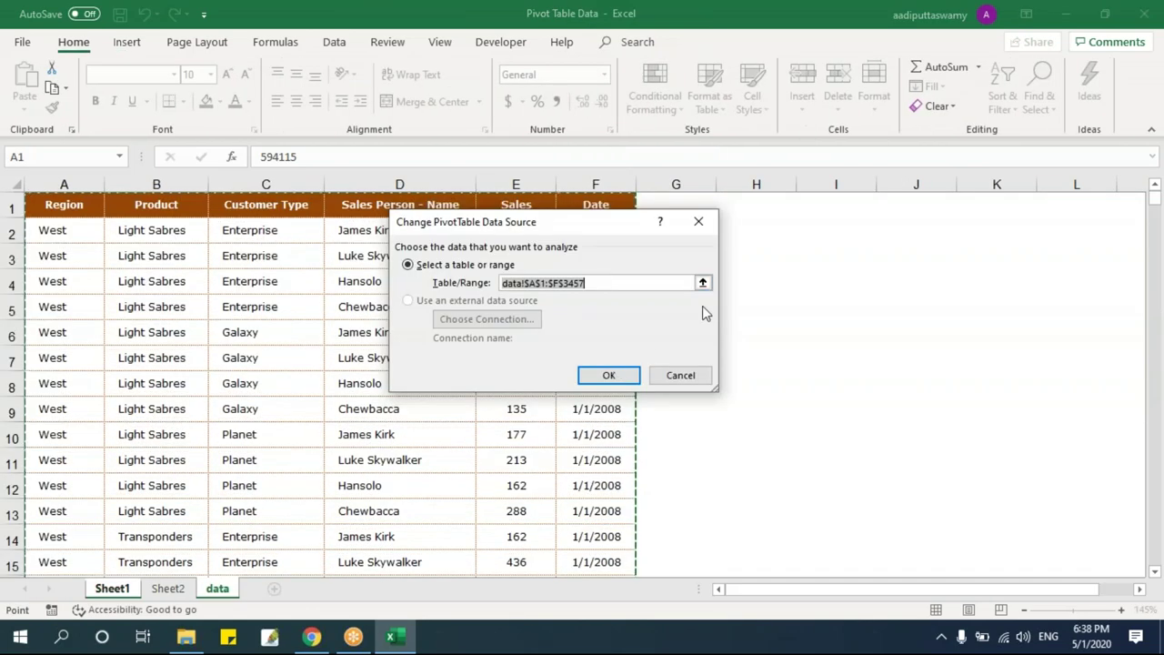
{"action": "left_click", "coordinate": [702, 283]}
{"action": "left_click_drag", "start_coordinate": [57, 205], "coordinate": [595, 555]}
{"action": "left_click", "coordinate": [702, 250]}
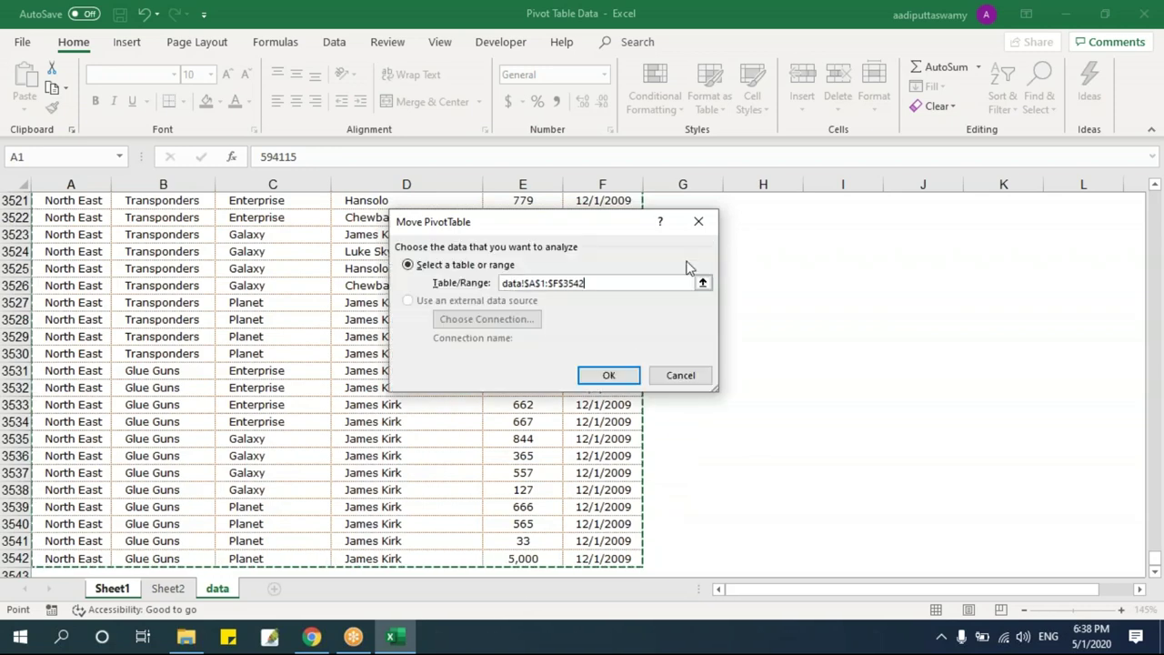
{"action": "left_click", "coordinate": [609, 376]}
- Show the field list, replace Customer Type with Region as the pivot table's row field, and check the North East row
{"action": "left_click", "coordinate": [131, 291]}
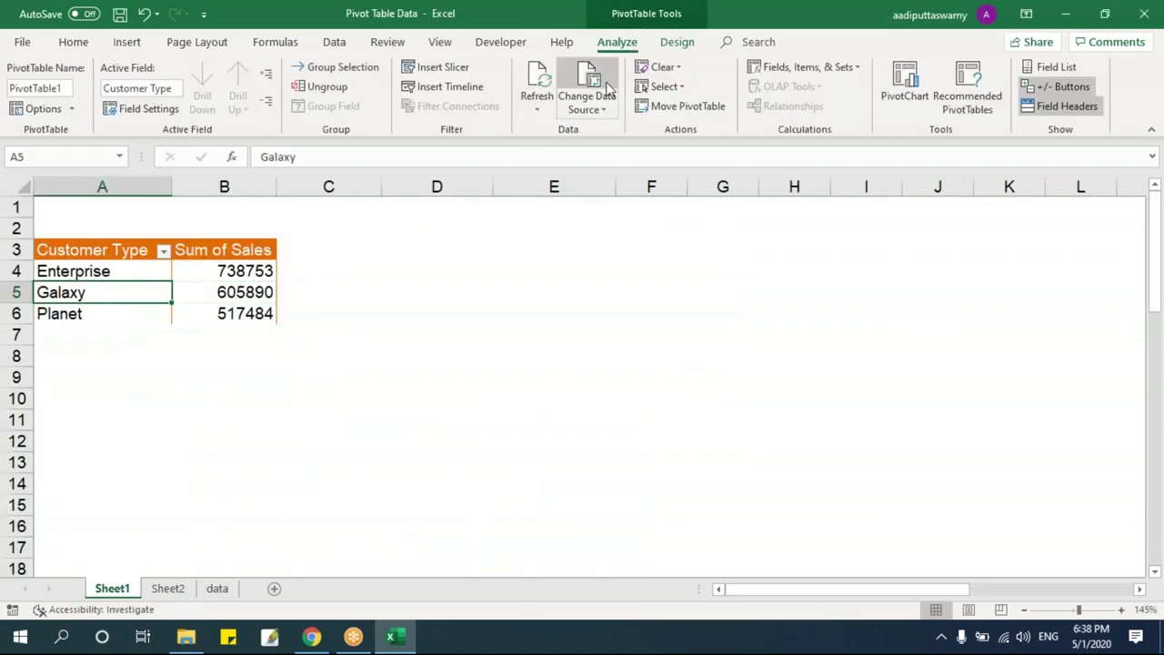
{"action": "right_click", "coordinate": [238, 289]}
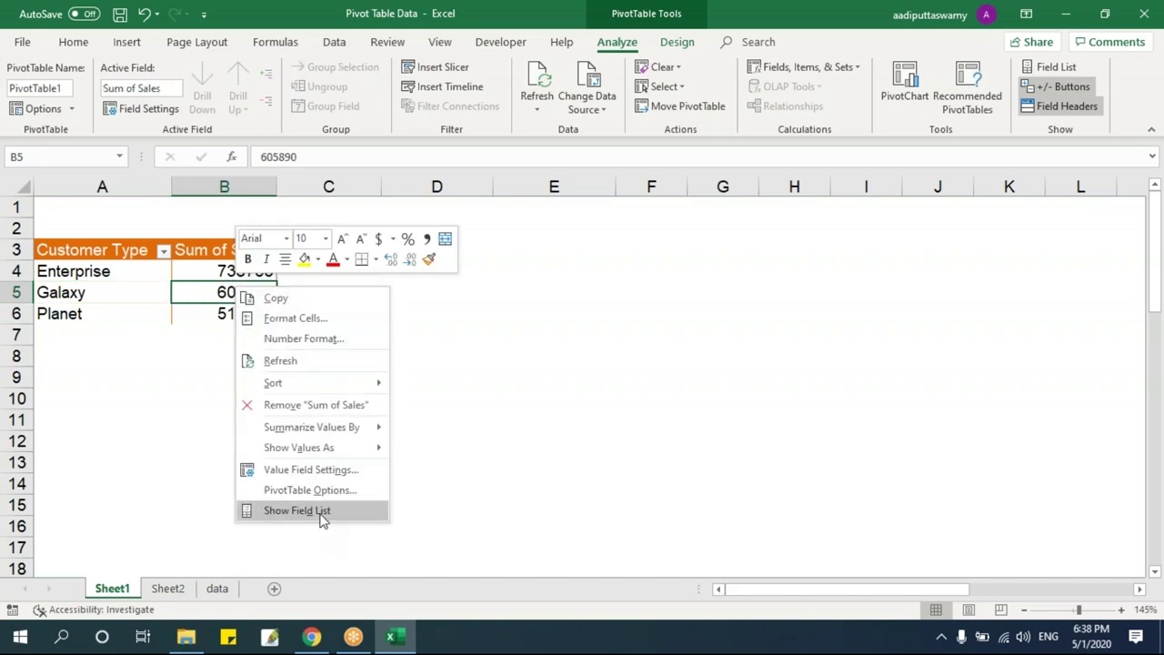
{"action": "left_click", "coordinate": [314, 510]}
{"action": "left_click_drag", "start_coordinate": [928, 286], "coordinate": [514, 468]}
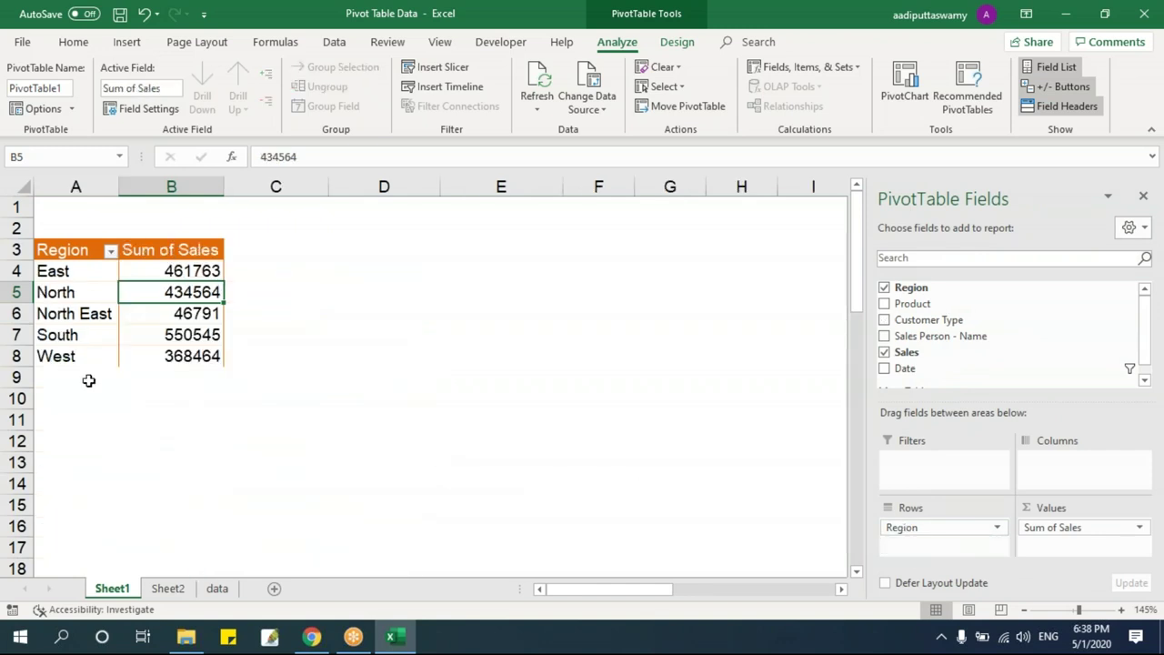
{"action": "left_click_drag", "start_coordinate": [81, 311], "coordinate": [161, 311]}
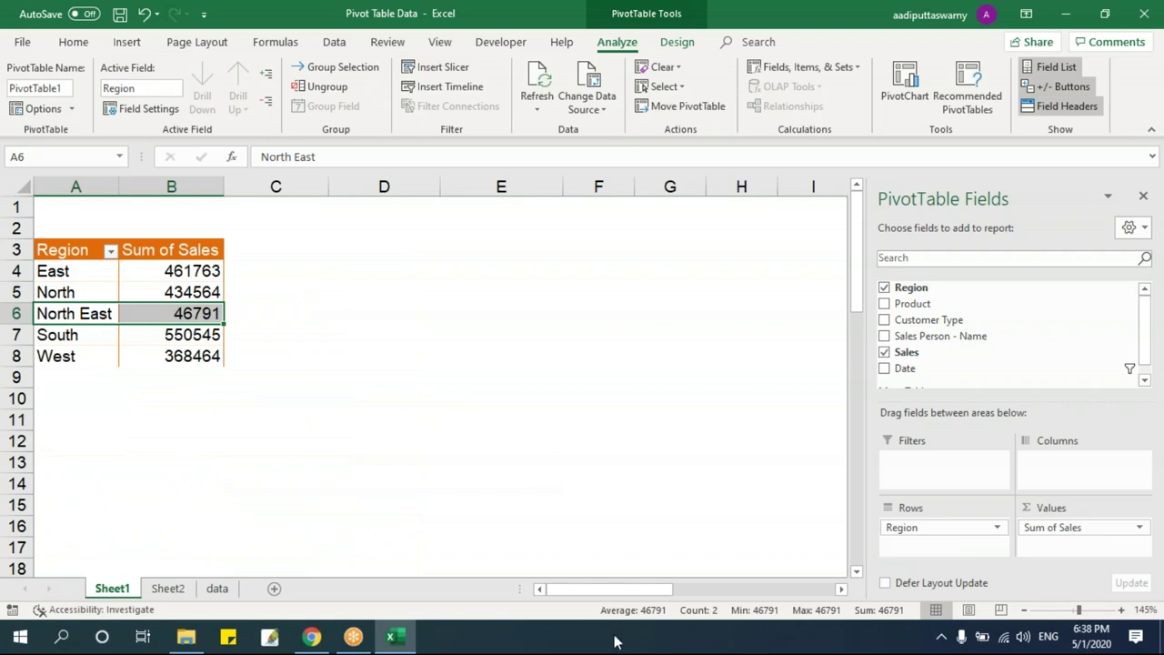
{"action": "left_click", "coordinate": [143, 294]}
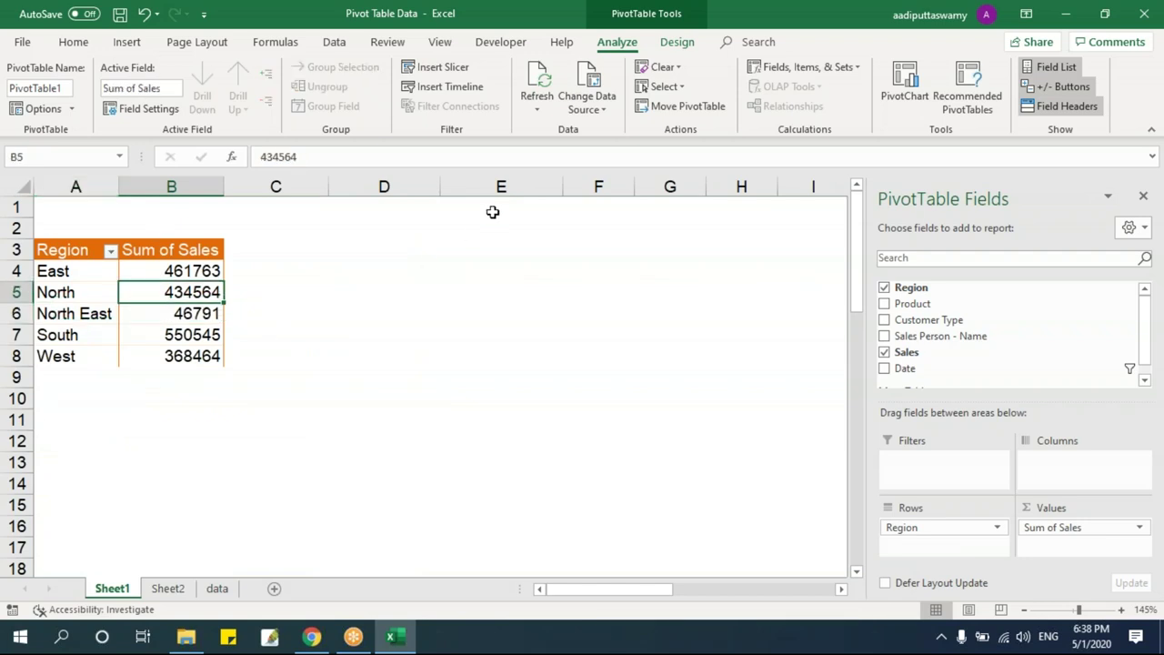
- Review the Region pivot table's data source range
{"action": "left_click", "coordinate": [605, 108]}
{"action": "left_click", "coordinate": [611, 137]}
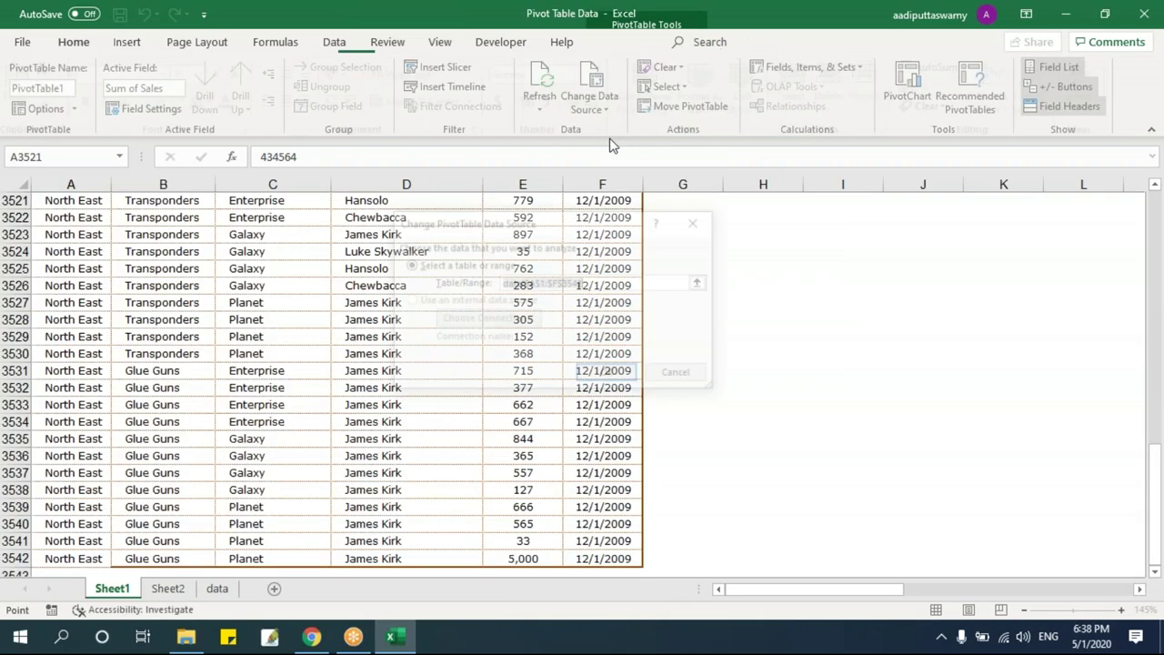
{"action": "left_click", "coordinate": [678, 376]}
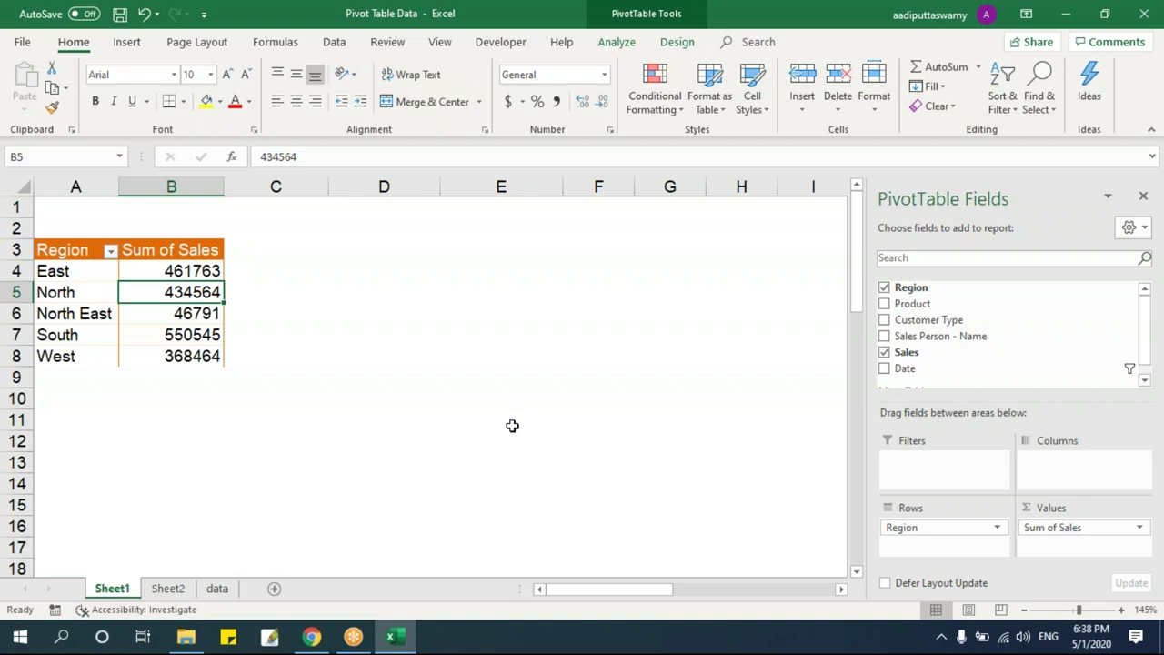
{"action": "left_click", "coordinate": [179, 317]}
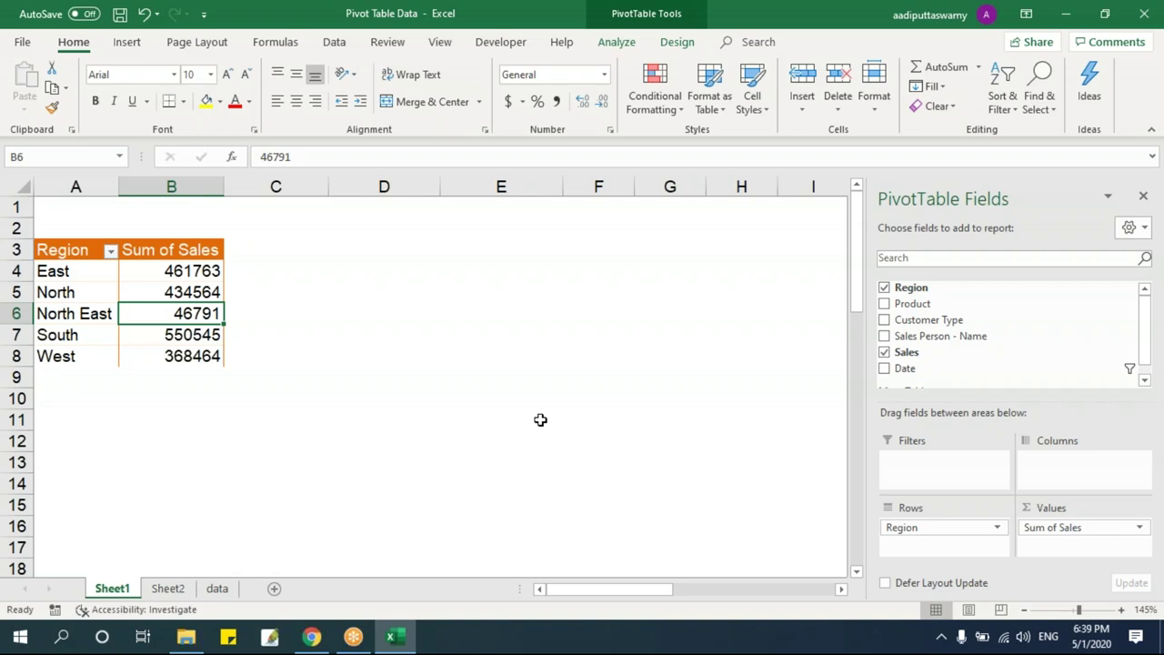
- Clear all contents and formatting of the North East records in A3458:F3542 on the data sheet
{"action": "left_click", "coordinate": [218, 589]}
{"action": "left_click", "coordinate": [213, 465]}
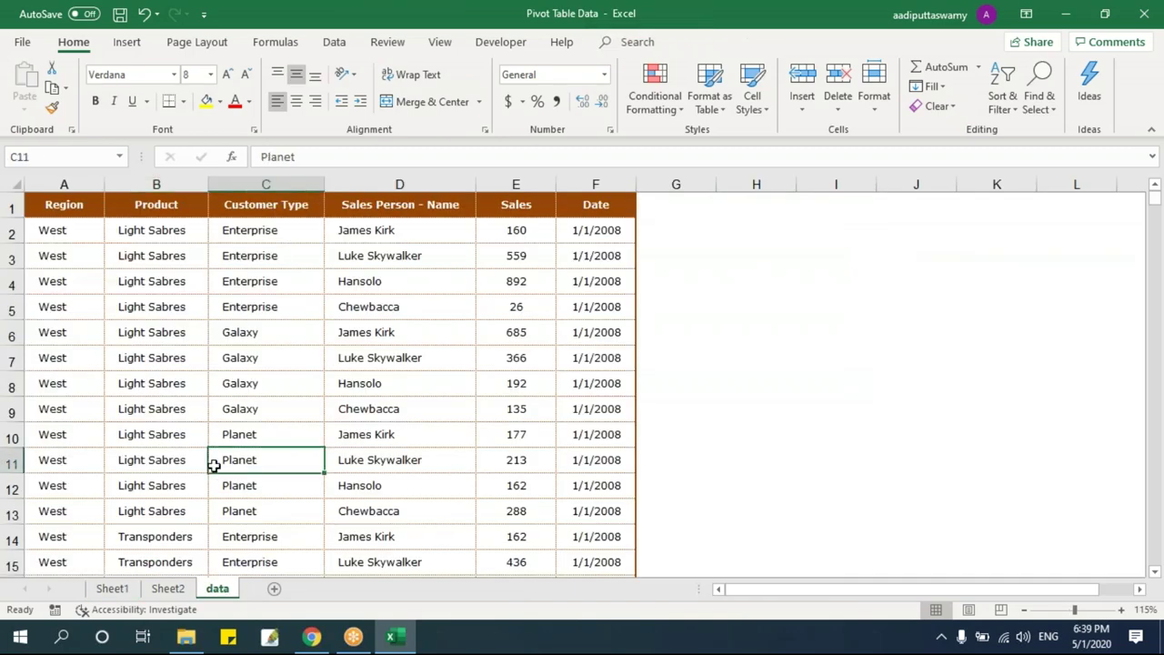
{"action": "left_click", "coordinate": [29, 488]}
{"action": "key", "text": "ctrl+Down"}
{"action": "scroll", "coordinate": [209, 300], "scroll_direction": "up", "scroll_amount": 20}
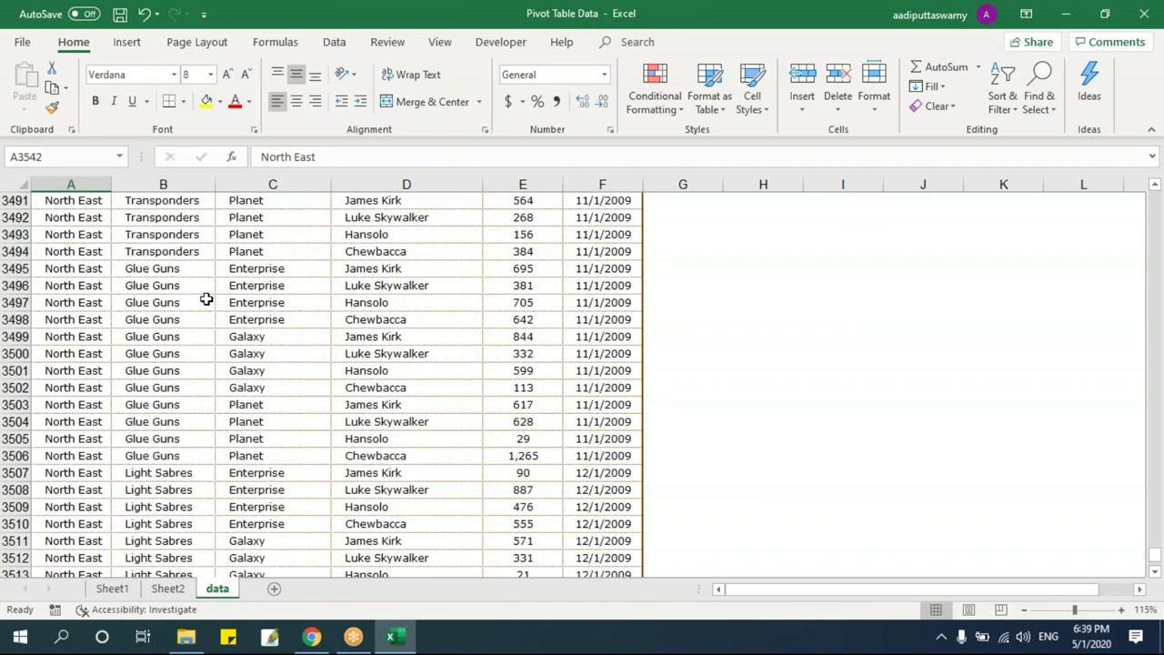
{"action": "scroll", "coordinate": [141, 337], "scroll_direction": "down", "scroll_amount": 2}
{"action": "left_click_drag", "start_coordinate": [91, 356], "coordinate": [134, 642]}
{"action": "key", "text": "ctrl+shift+Right"}
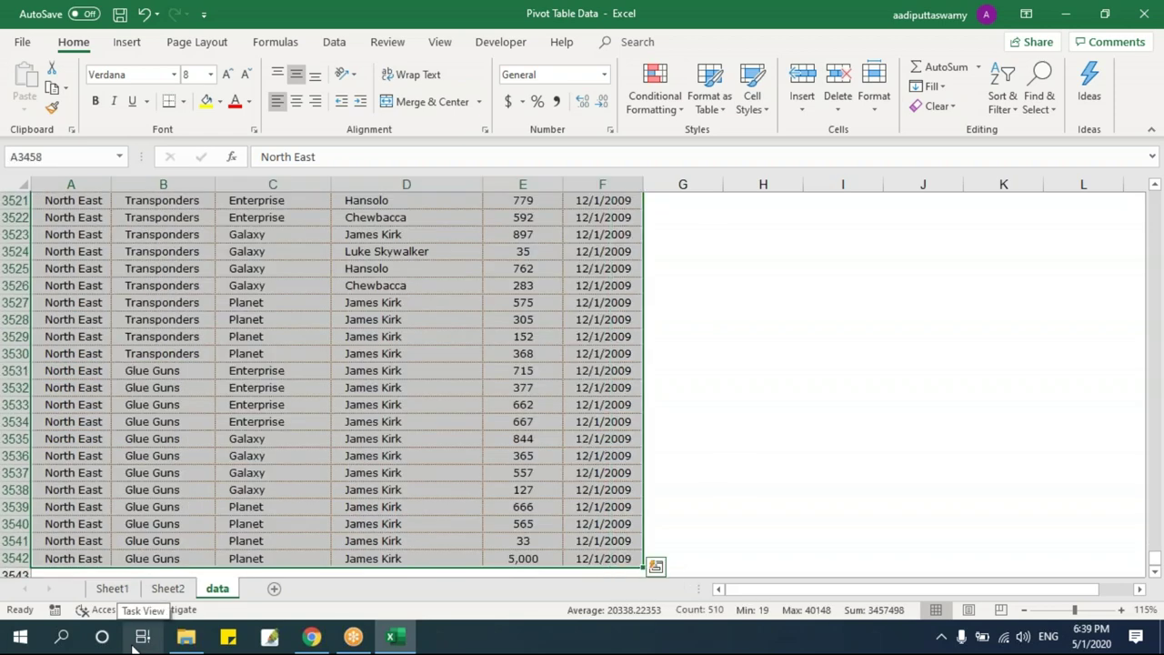
{"action": "key", "text": "alt+e"}
{"action": "key", "text": "a"}
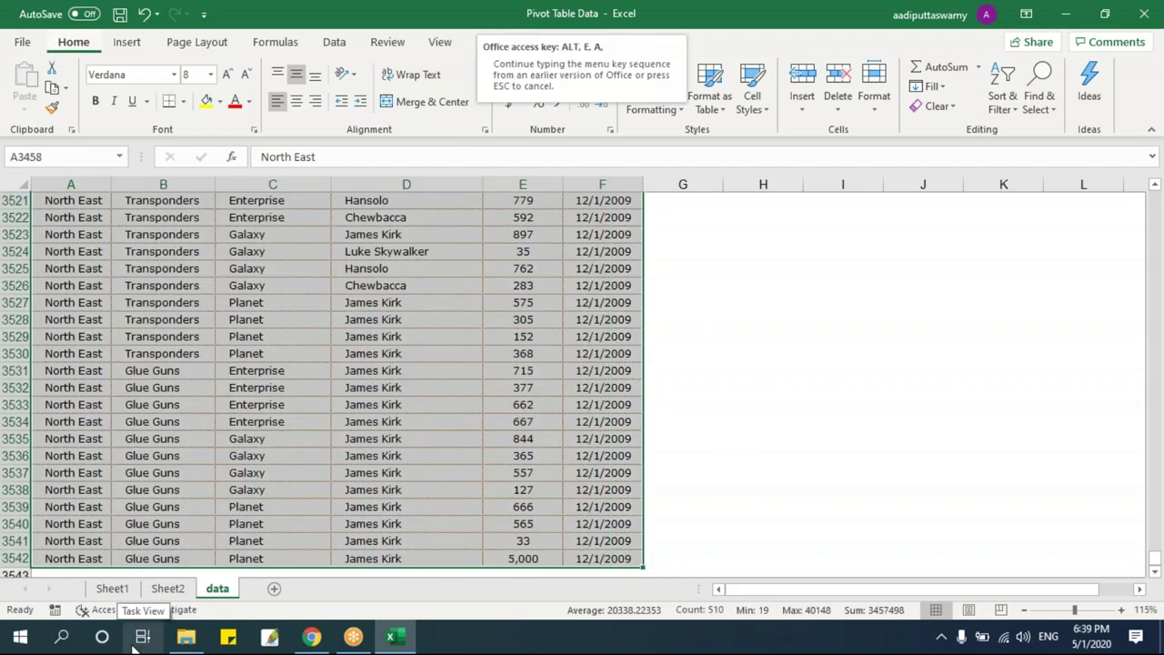
{"action": "type", "text": "aa"}
{"action": "key", "text": "Up"}
{"action": "key", "text": "Down"}
{"action": "key", "text": "Down"}
{"action": "key", "text": "Up"}
{"action": "key", "text": "Delete"}
{"action": "key", "text": "Up"}
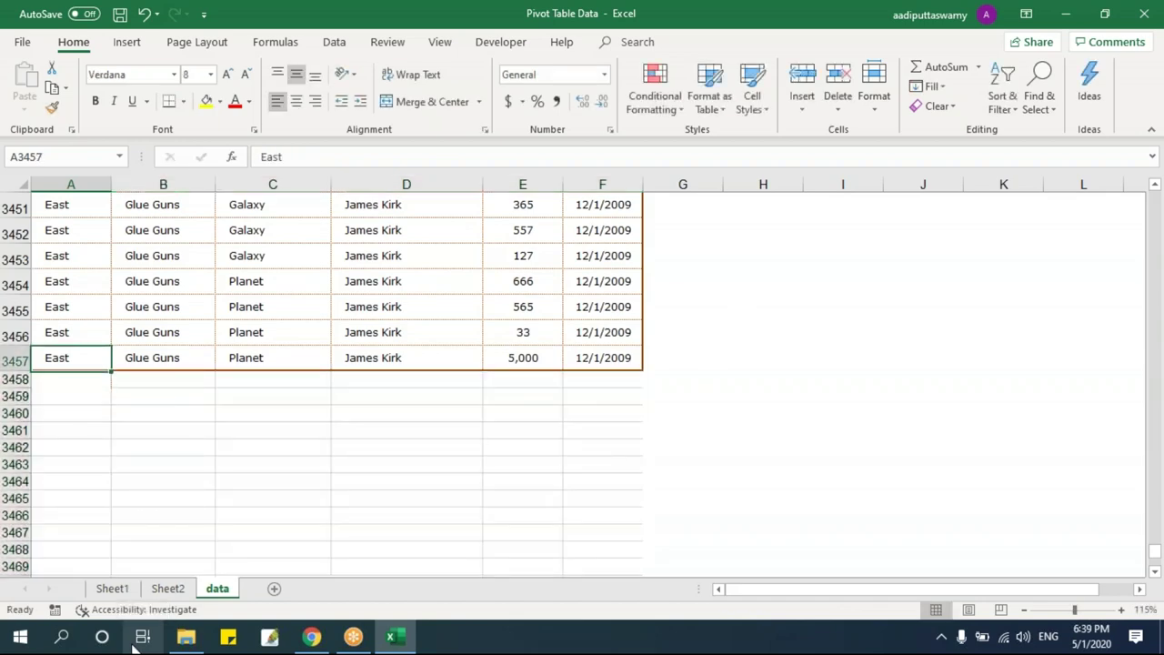
- Select records A1:F3457 on the data sheet and review the source range proposed for a new pivot table without creating it
{"action": "key", "text": "ctrl+Home"}
{"action": "key", "text": "Down"}
{"action": "key", "text": "Up"}
{"action": "key", "text": "ctrl+shift+Right"}
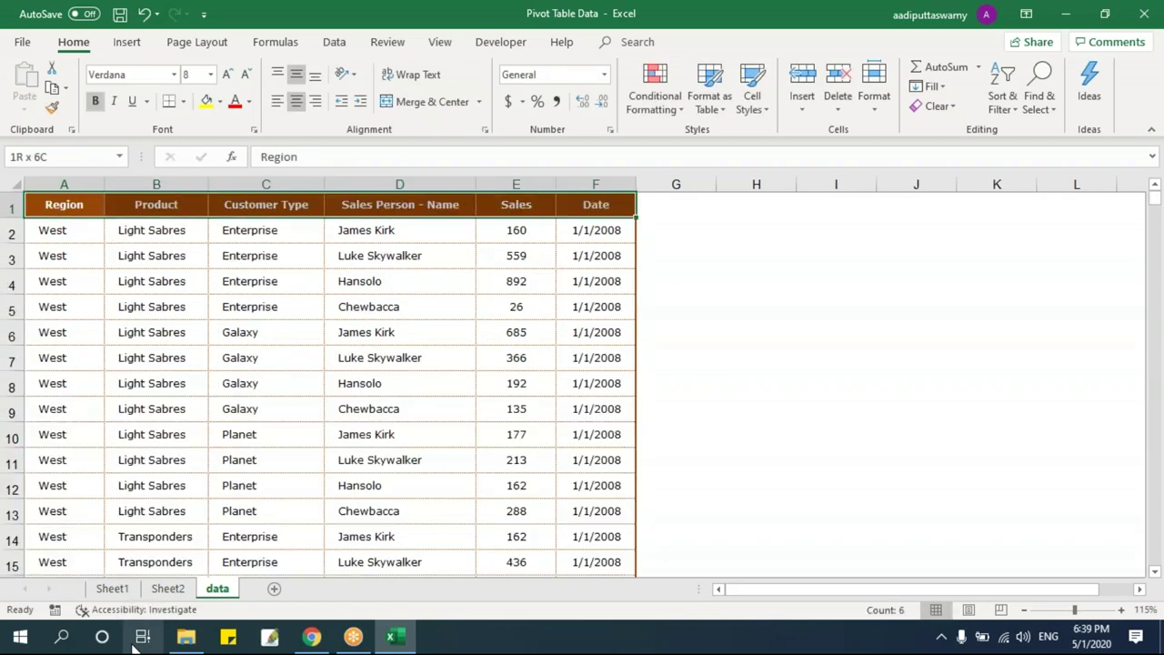
{"action": "key", "text": "ctrl+shift+Down"}
{"action": "key", "text": "Down"}
{"action": "key", "text": "Up"}
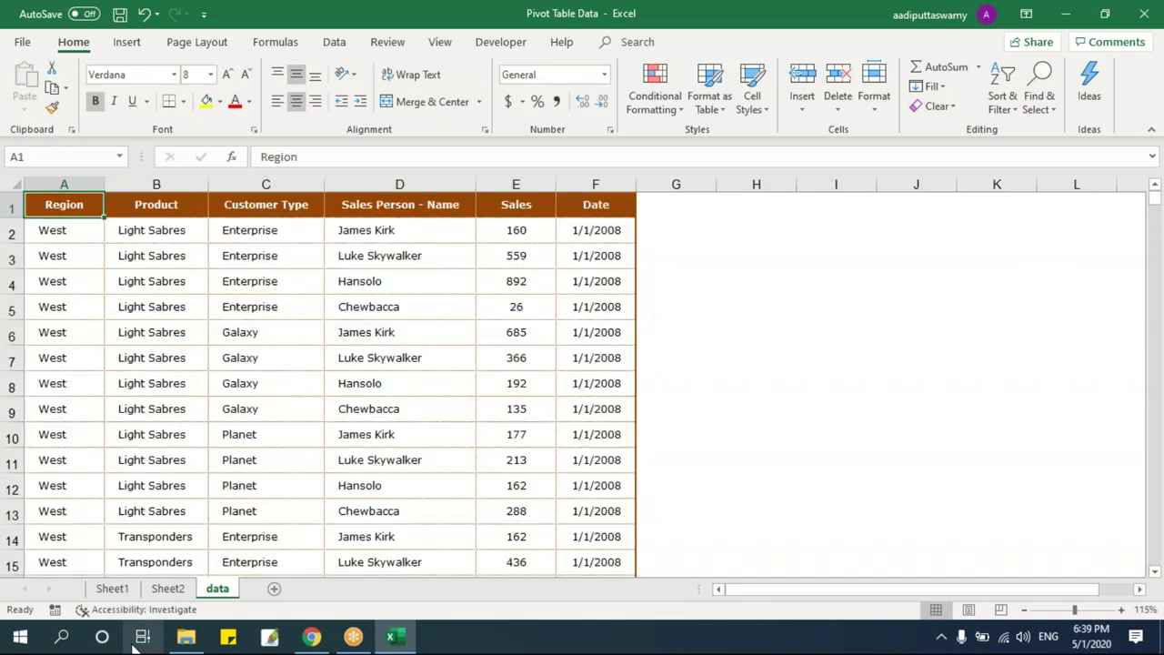
{"action": "key", "text": "ctrl+shift+Right"}
{"action": "key", "text": "ctrl+shift+Down"}
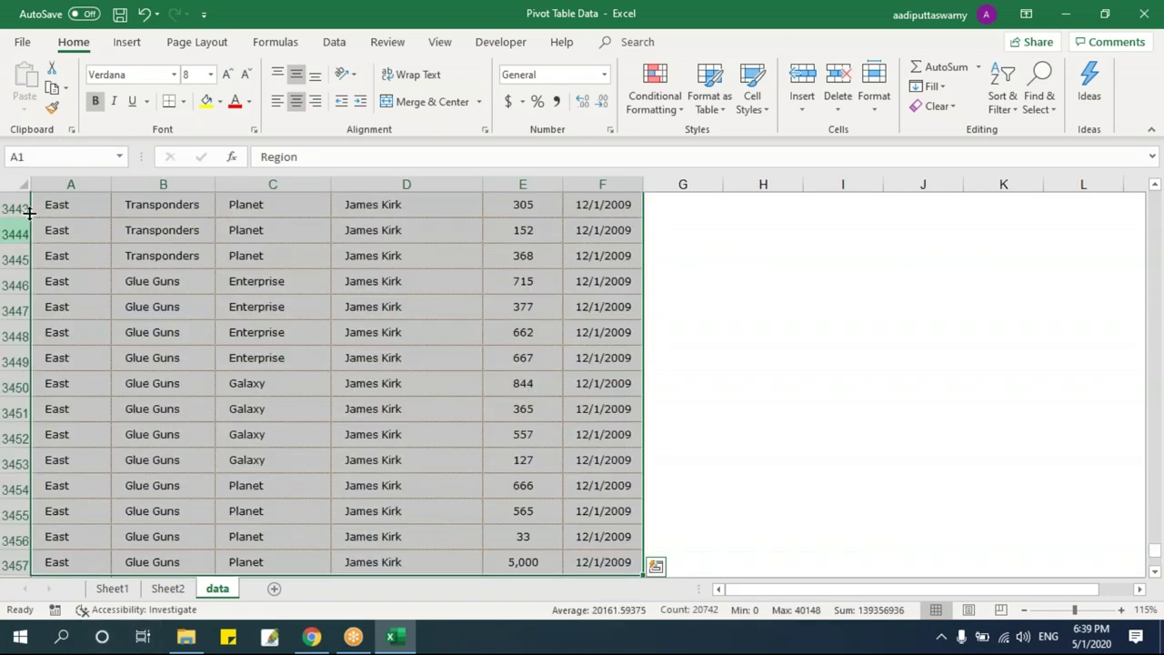
{"action": "left_click", "coordinate": [132, 43]}
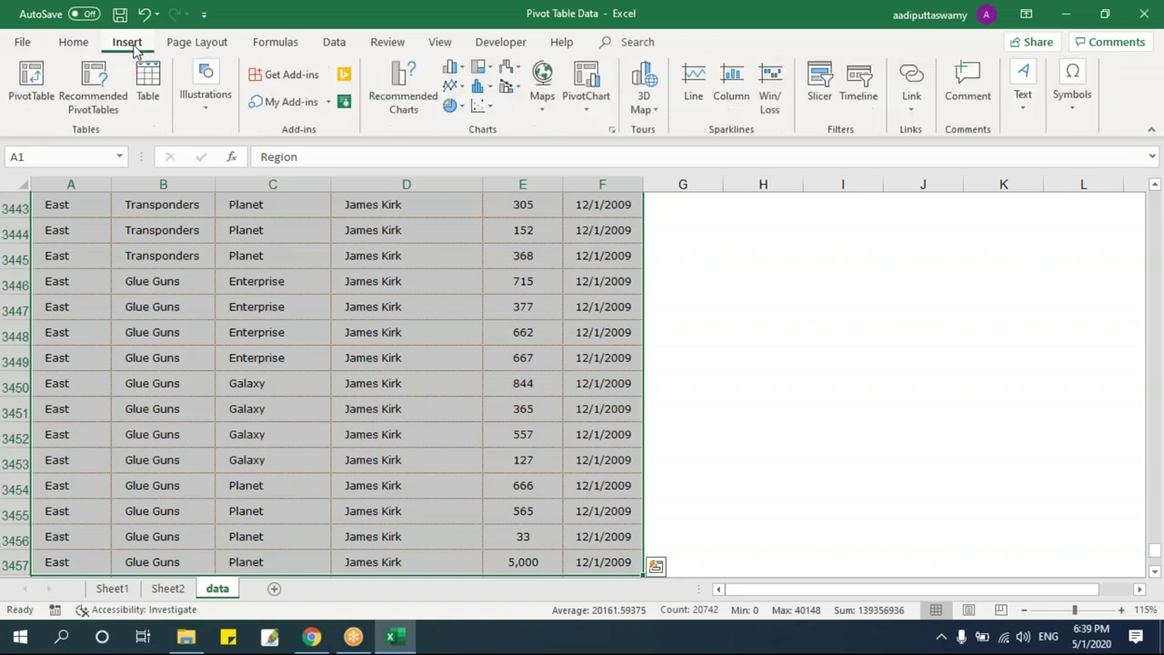
{"action": "left_click", "coordinate": [38, 103]}
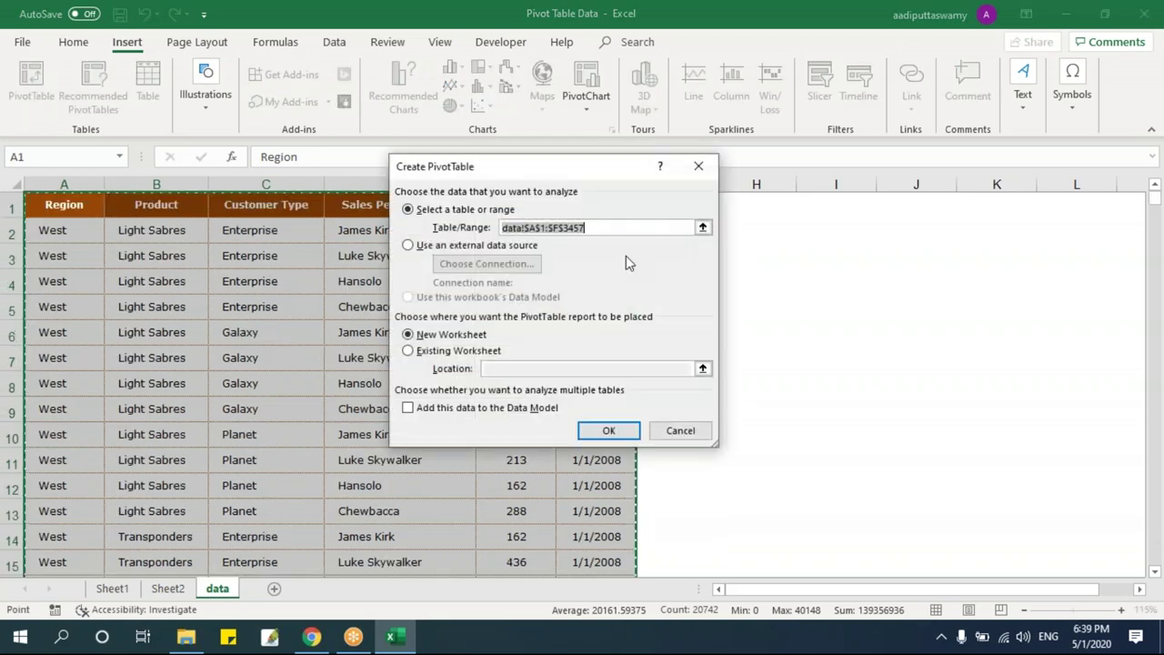
{"action": "left_click", "coordinate": [621, 226]}
{"action": "left_click_drag", "start_coordinate": [599, 228], "coordinate": [396, 235]}
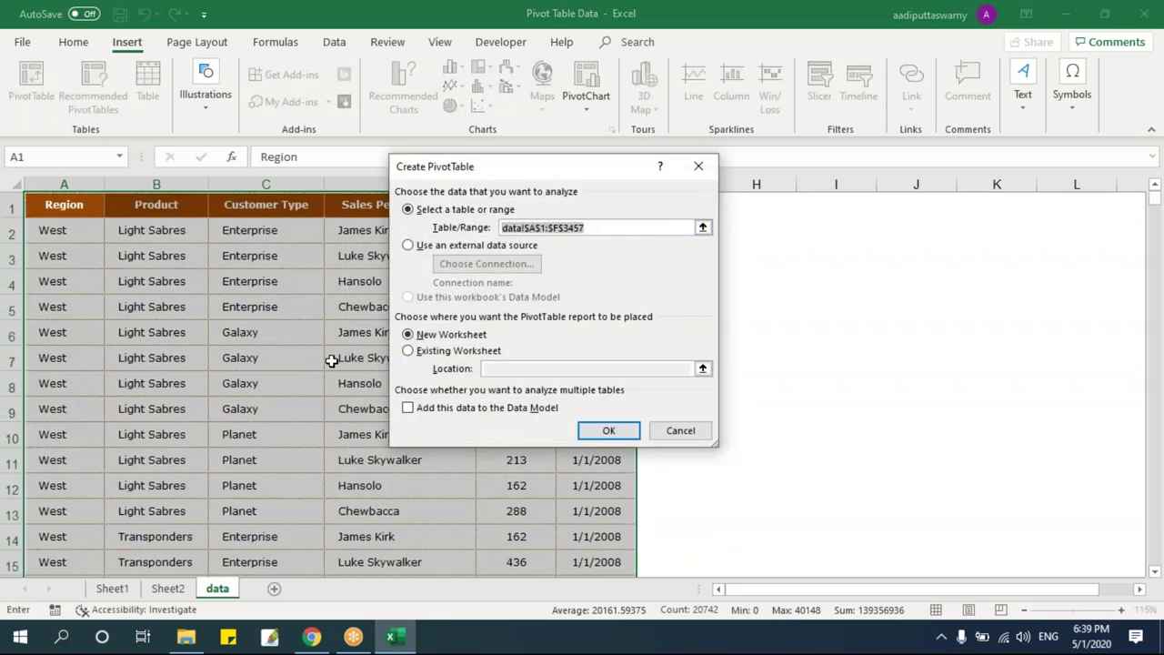
{"action": "key", "text": "Escape"}
{"action": "left_click", "coordinate": [346, 300]}
{"action": "key", "text": "Left"}
{"action": "key", "text": "Up"}
{"action": "key", "text": "Up"}
{"action": "key", "text": "Left"}
{"action": "key", "text": "Up"}
{"action": "key", "text": "Up"}
{"action": "left_click", "coordinate": [452, 334]}
{"action": "key", "text": "Up"}
{"action": "key", "text": "Right"}
{"action": "key", "text": "Left"}
{"action": "key", "text": "Up"}
{"action": "key", "text": "Up"}
{"action": "key", "text": "Up"}
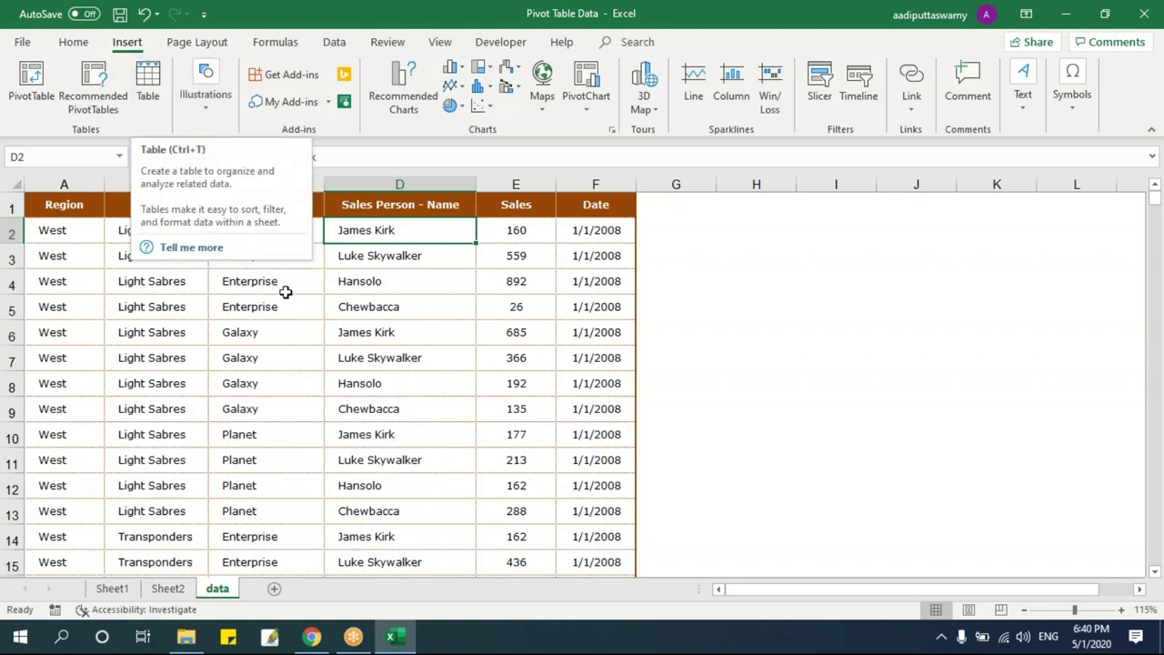
{"action": "key", "text": "Down"}
{"action": "key", "text": "Down"}
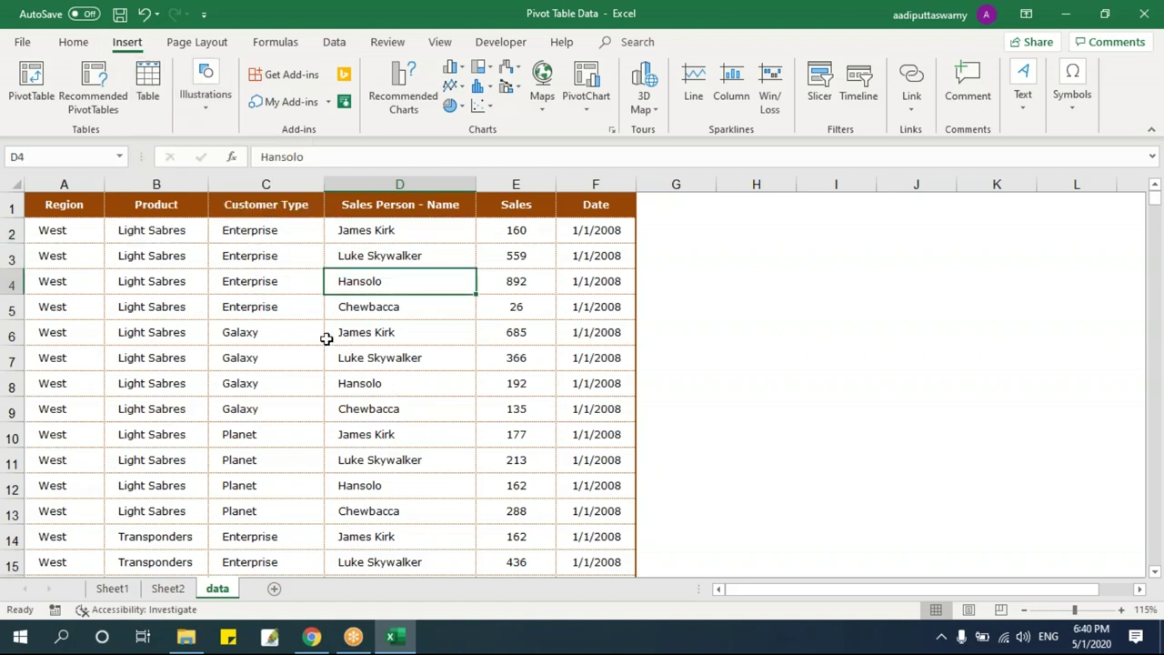
- Convert the records in A1:F3457 on the data sheet into a table with headers
{"action": "left_click", "coordinate": [80, 211]}
{"action": "left_click", "coordinate": [595, 366], "text": "shift"}
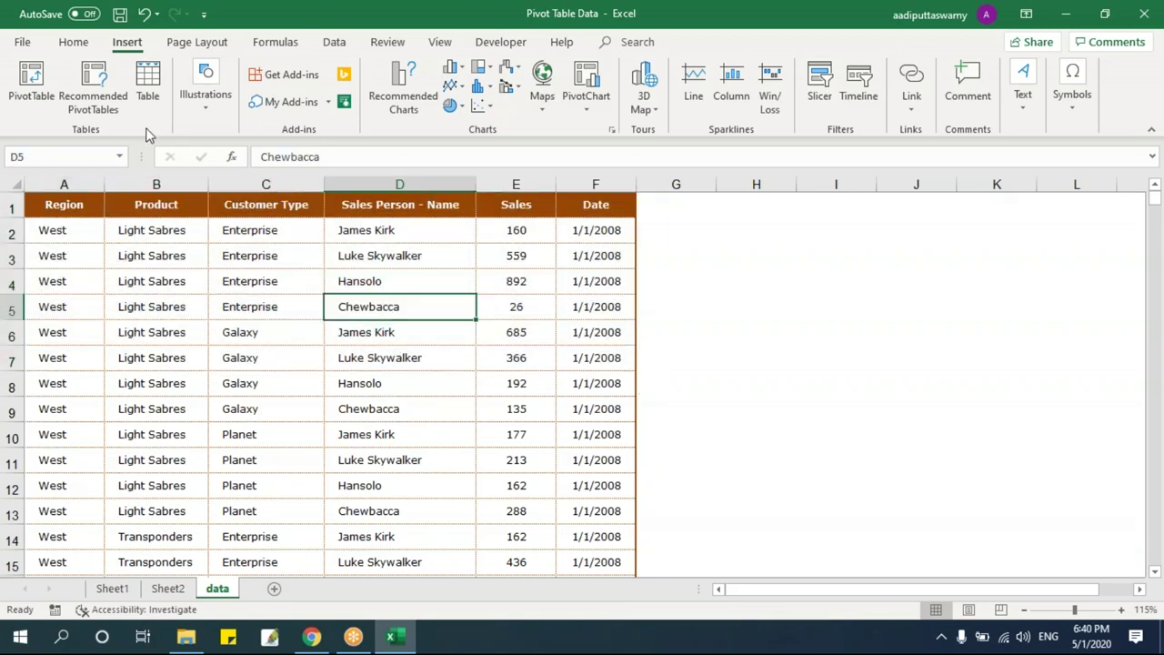
{"action": "left_click", "coordinate": [147, 86]}
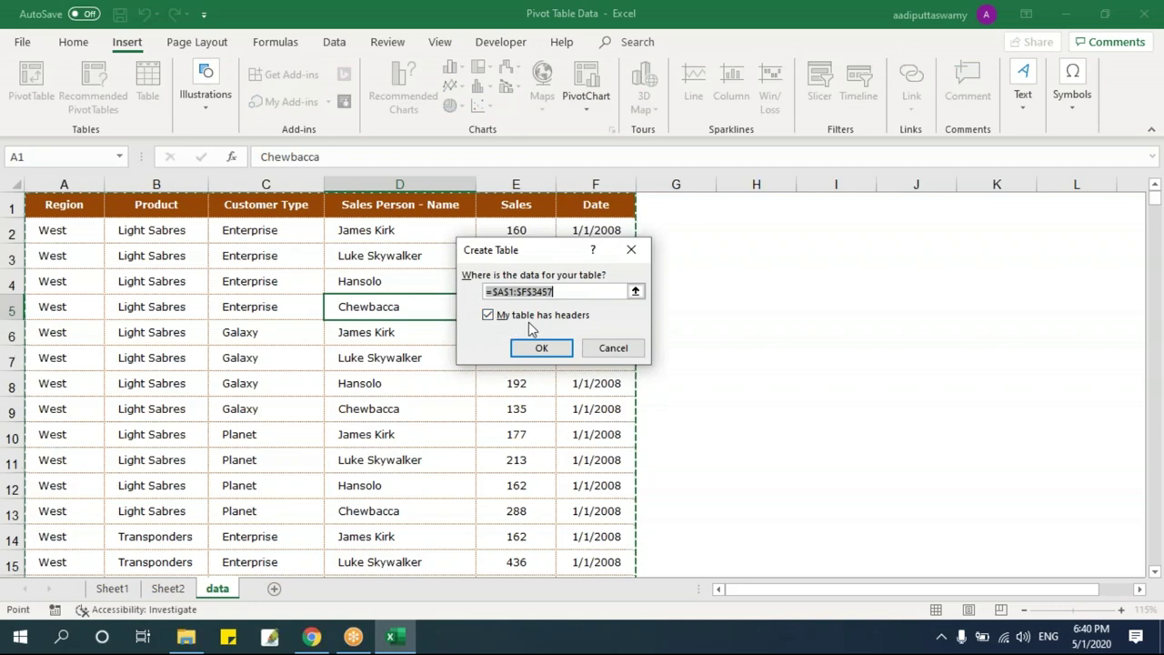
{"action": "left_click", "coordinate": [551, 349]}
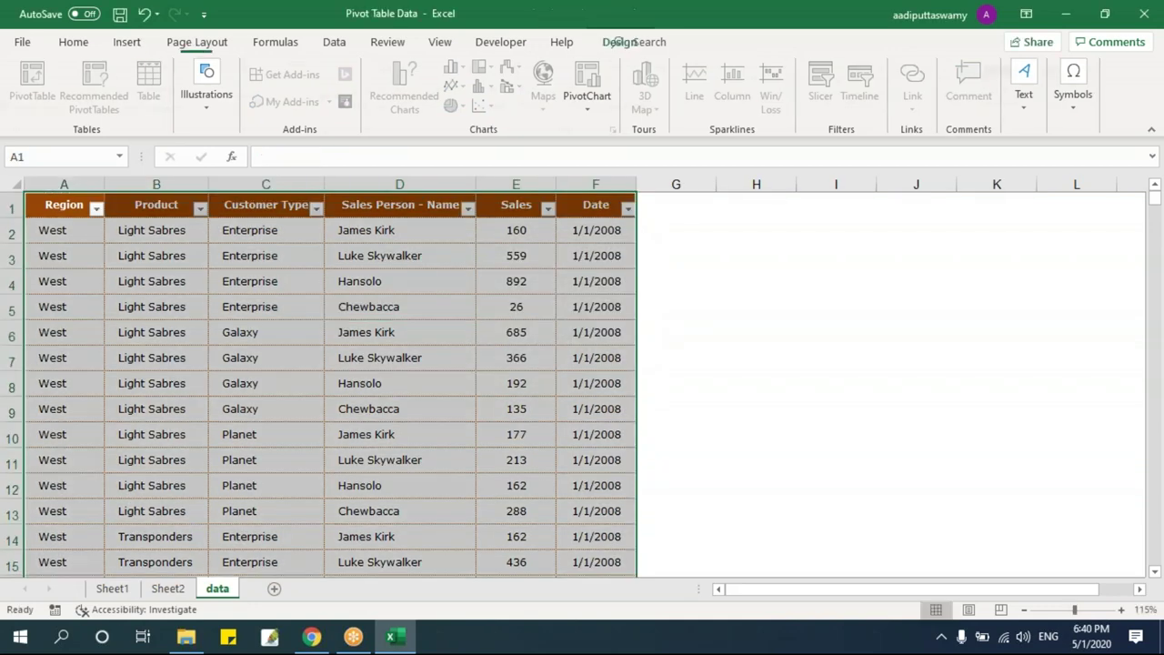
- Rename the new table as tblData
{"action": "left_click", "coordinate": [391, 332]}
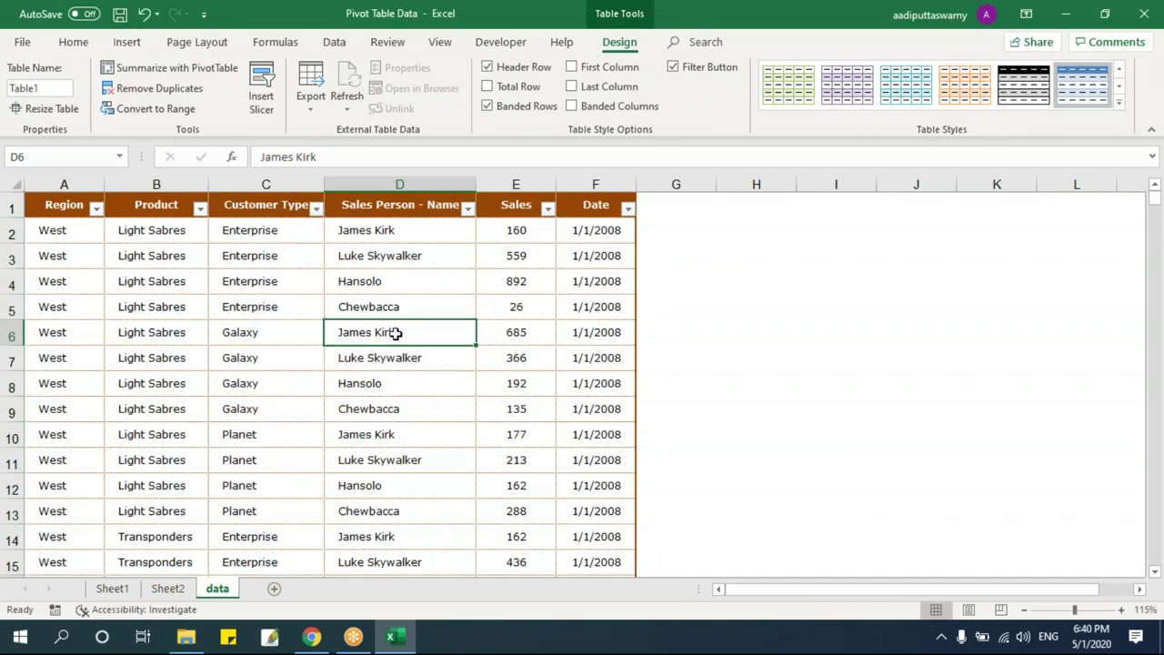
{"action": "left_click", "coordinate": [51, 88]}
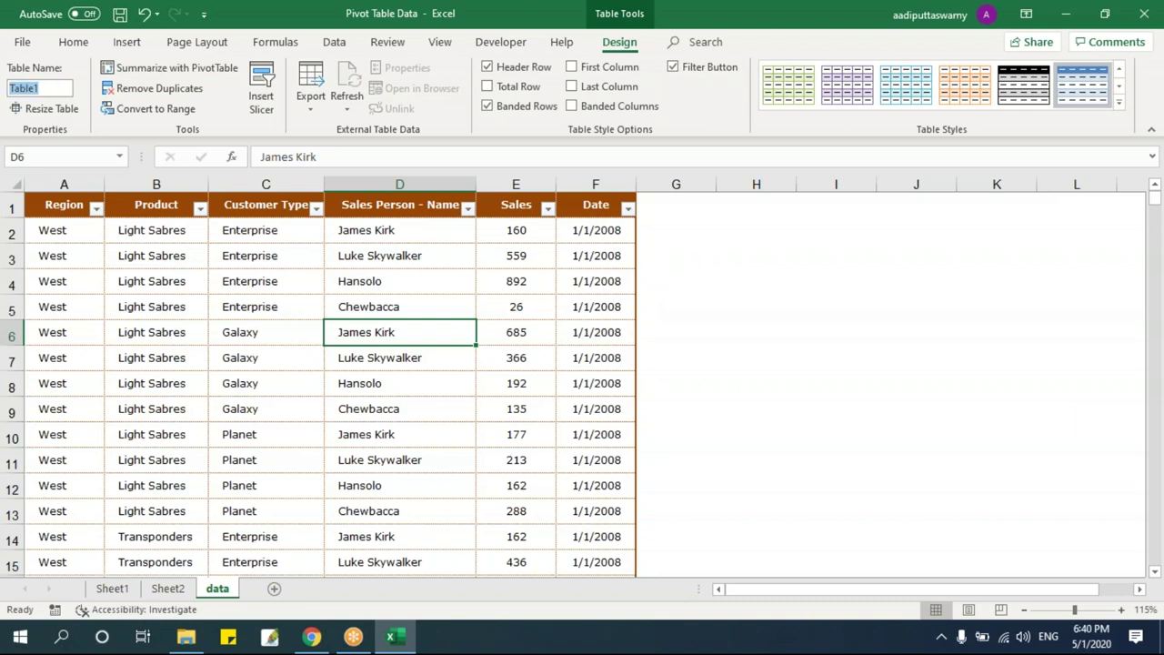
{"action": "type", "text": "tblData"}
{"action": "key", "text": "Return"}
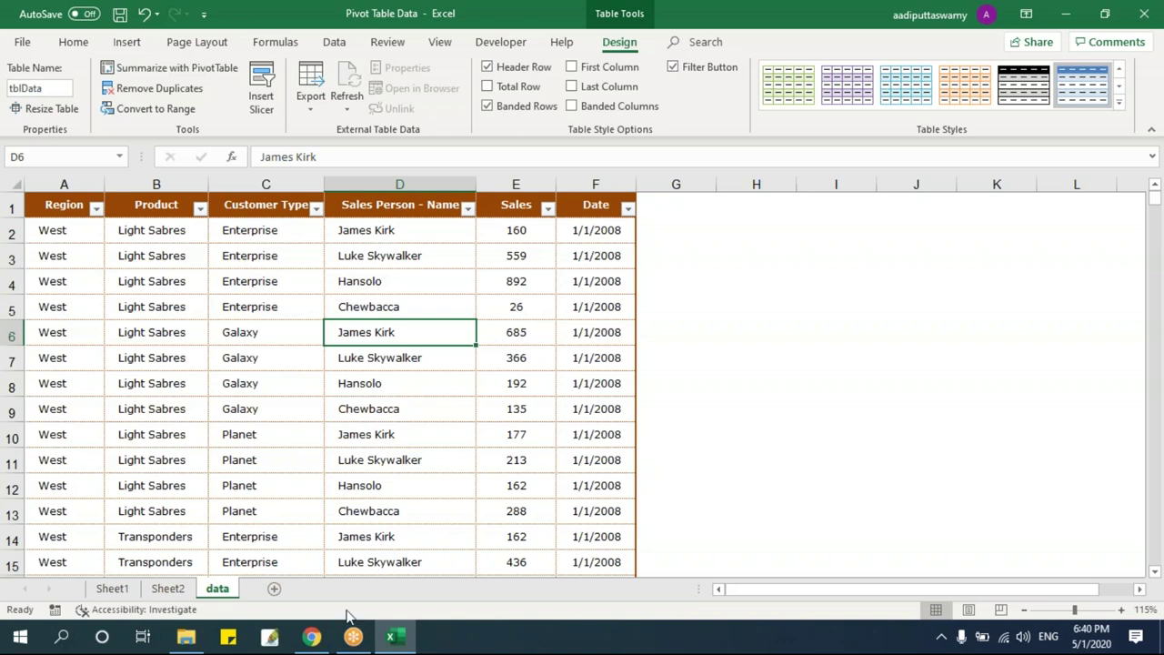
{"action": "left_click", "coordinate": [53, 91]}
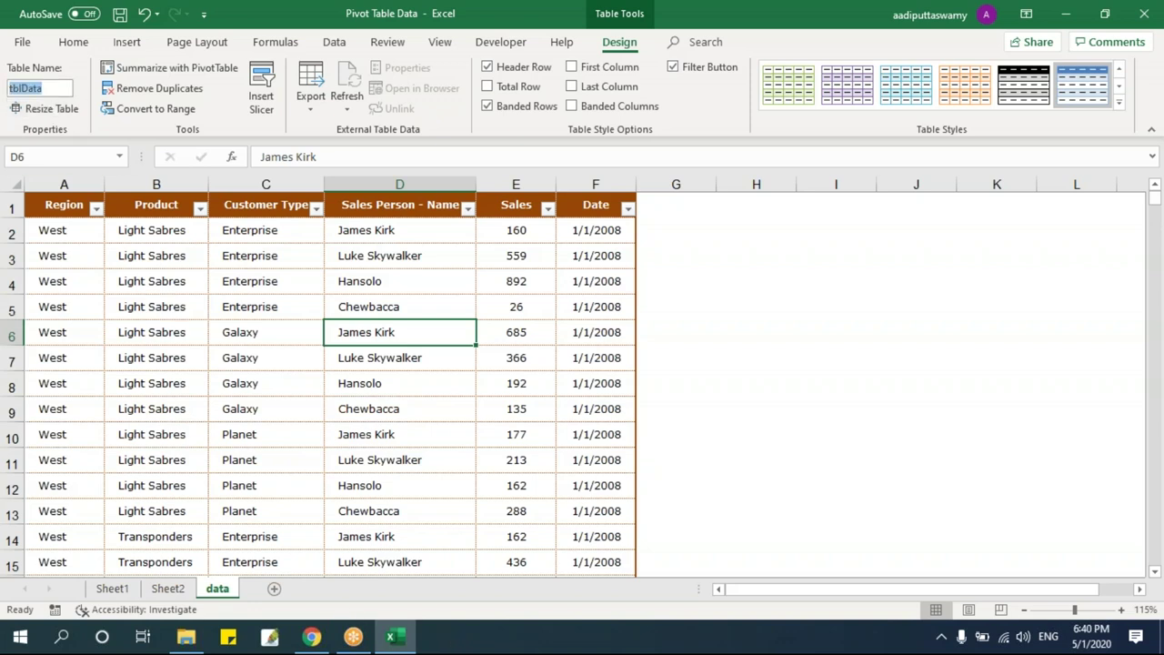
{"action": "left_click", "coordinate": [265, 289]}
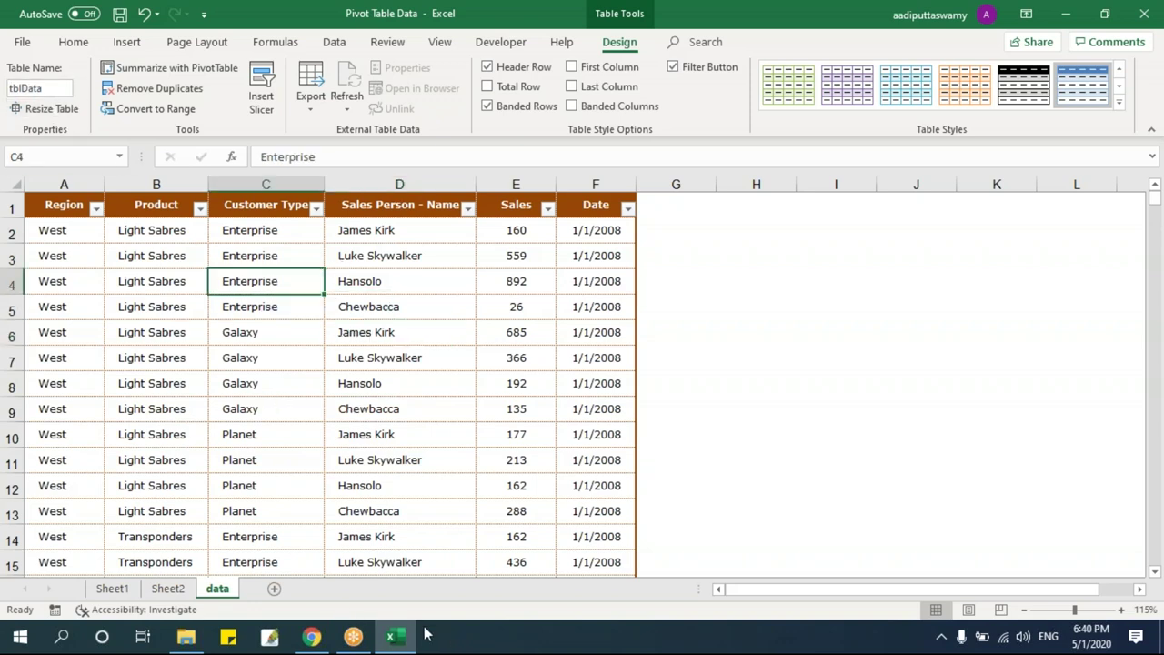
- Insert a pivot table on a new worksheet using tblData as its source
{"action": "left_click", "coordinate": [130, 44]}
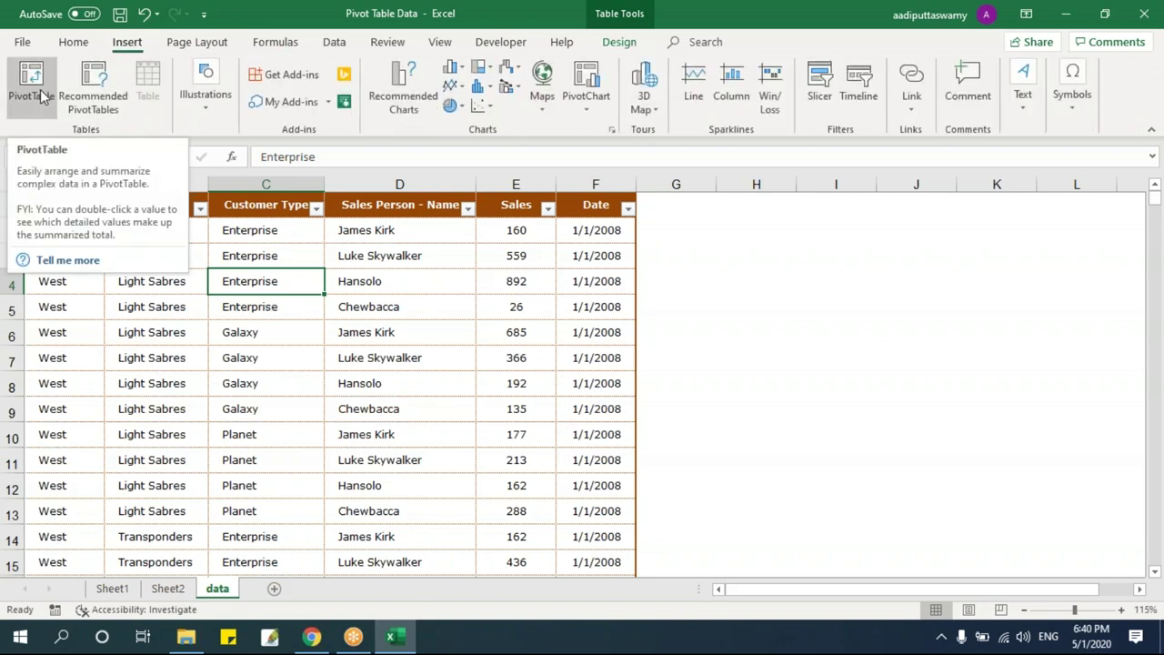
{"action": "left_click", "coordinate": [386, 302]}
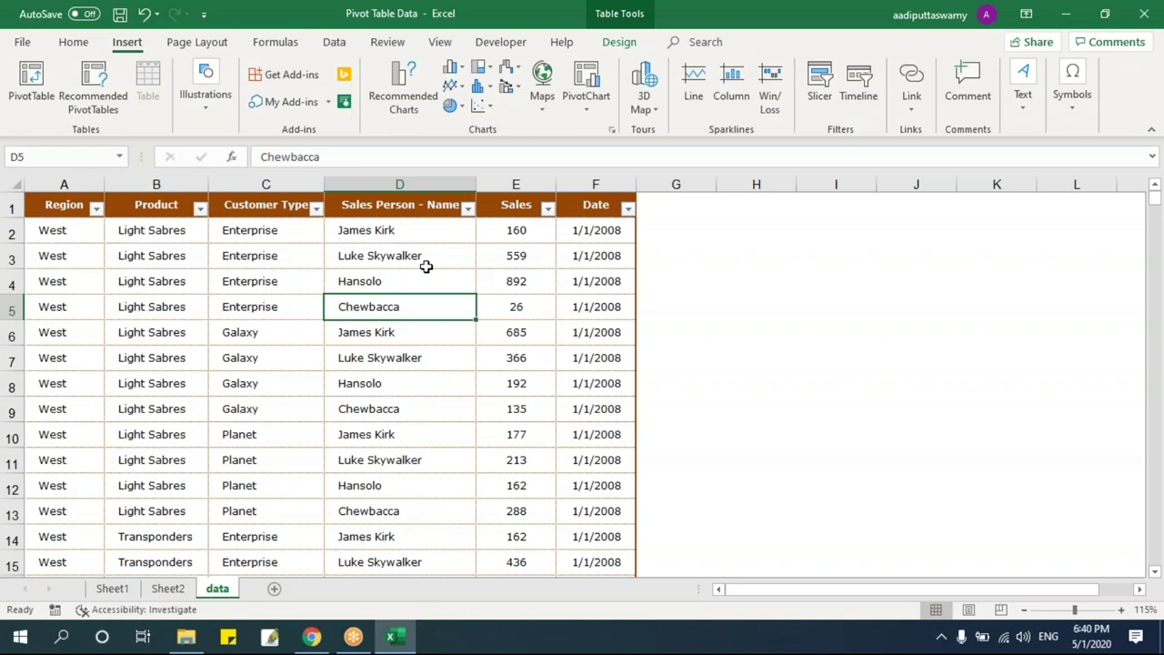
{"action": "left_click", "coordinate": [30, 80]}
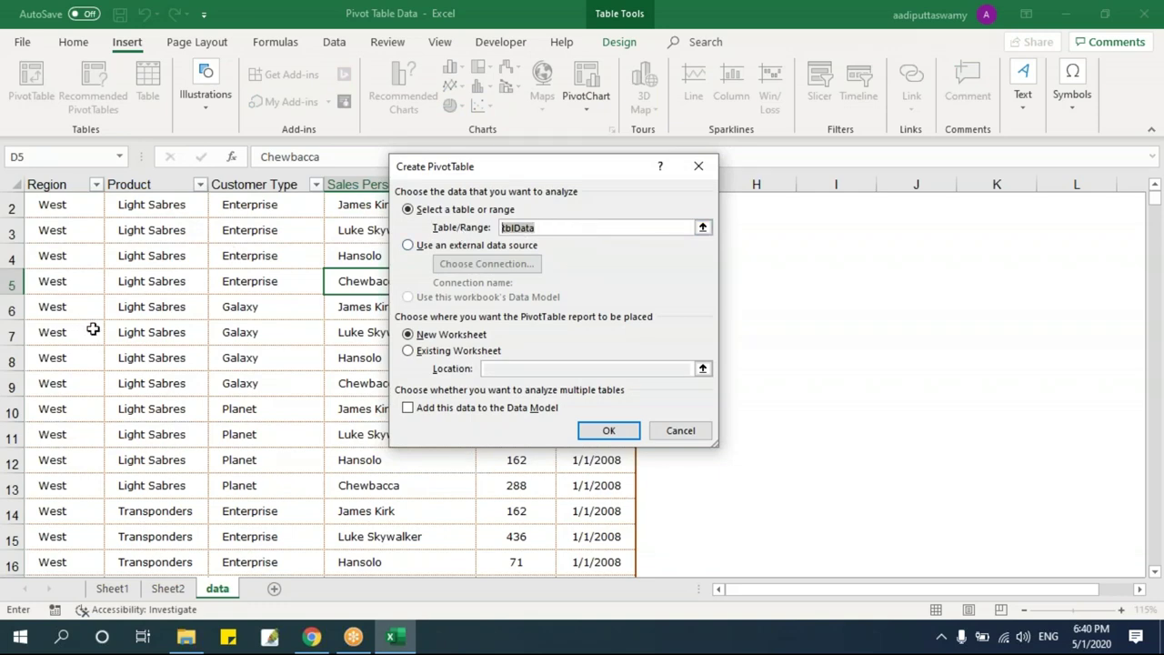
{"action": "left_click", "coordinate": [608, 430]}
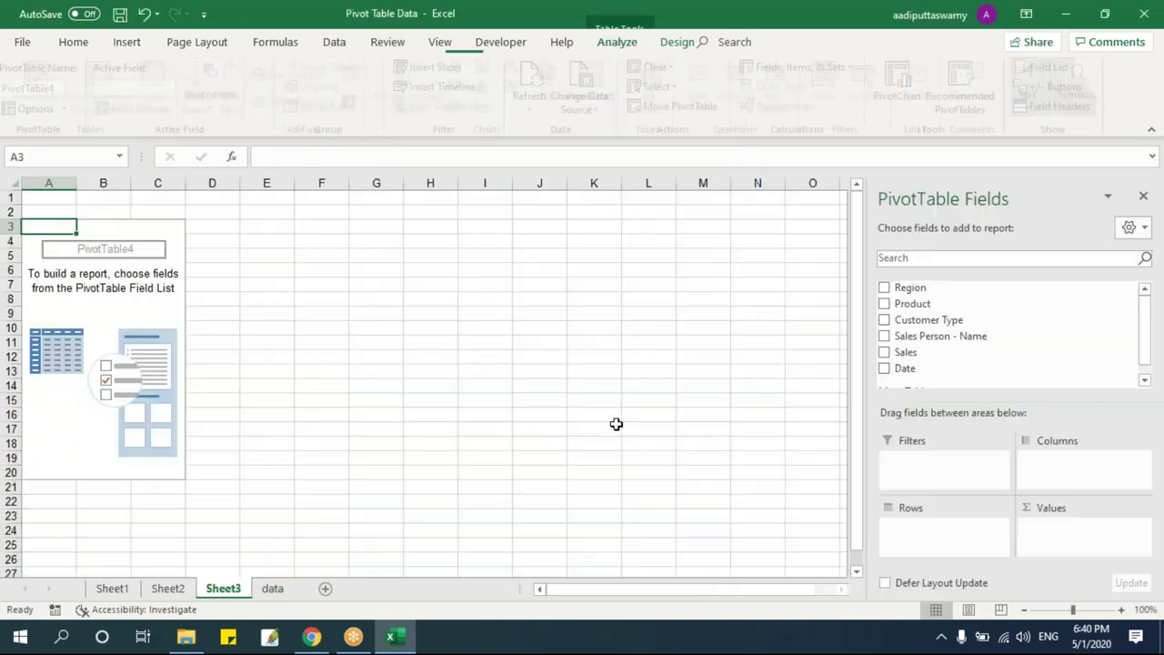
- Lay out the new pivot table with Region as rows and the sum of Sales as values
{"action": "left_click_drag", "start_coordinate": [913, 287], "coordinate": [950, 532]}
{"action": "left_click_drag", "start_coordinate": [921, 353], "coordinate": [1068, 532]}
{"action": "left_click", "coordinate": [127, 269]}
{"action": "scroll", "coordinate": [311, 389], "scroll_direction": "up", "scroll_amount": 2}
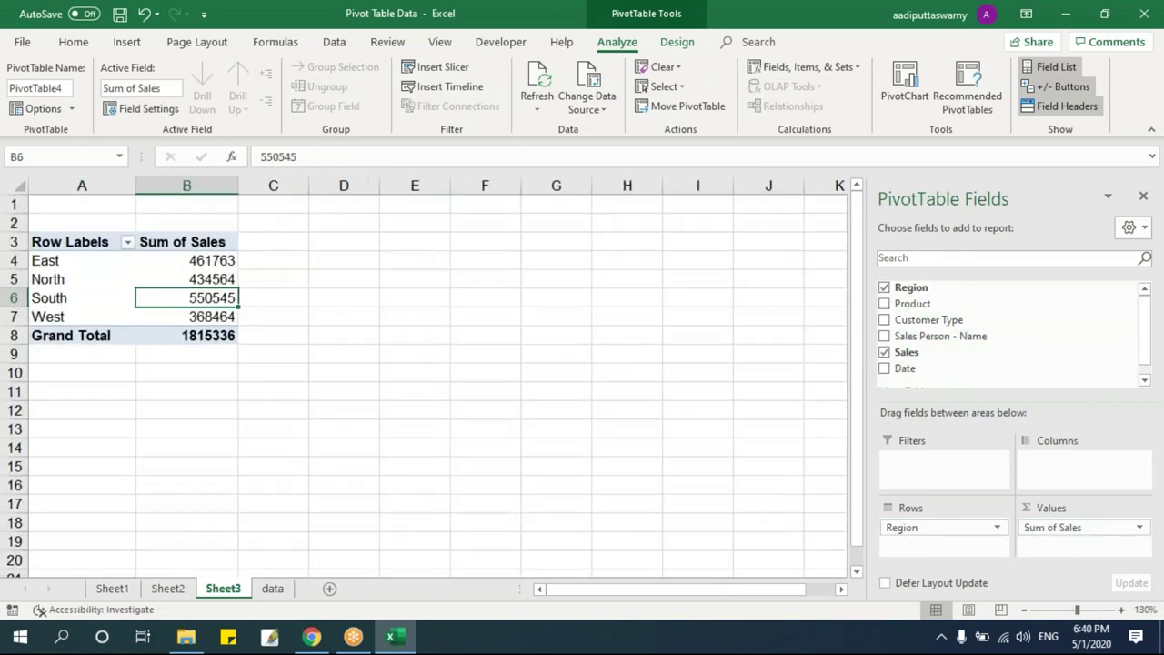
- Copy the last 48 East records, A3410:F3457, on the data sheet and paste them directly below the table from A3458
{"action": "left_click", "coordinate": [272, 588]}
{"action": "left_click", "coordinate": [79, 355]}
{"action": "key", "text": "ctrl+Down"}
{"action": "key", "text": "shift+Up"}
{"action": "key", "text": "shift+Up"}
{"action": "key", "text": "shift+Up"}
{"action": "key", "text": "shift+Up"}
{"action": "key", "text": "shift+Up"}
{"action": "key", "text": "shift+Up"}
{"action": "key", "text": "shift+Up"}
{"action": "key", "text": "shift+Up"}
{"action": "key", "text": "shift+Up"}
{"action": "key", "text": "shift+Up"}
{"action": "key", "text": "shift+Up"}
{"action": "key", "text": "shift+Up"}
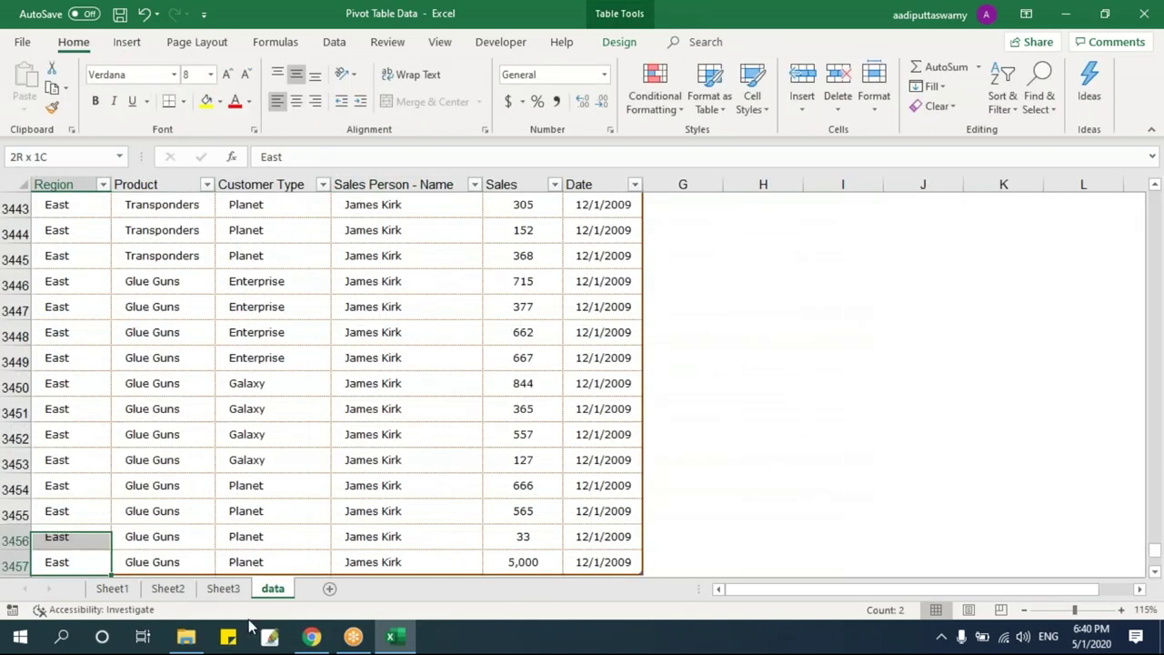
{"action": "key", "text": "shift+Up"}
{"action": "key", "text": "shift+Up"}
{"action": "key", "text": "shift+Up"}
{"action": "key", "text": "shift+Up"}
{"action": "key", "text": "shift+Up"}
{"action": "key", "text": "shift+Up"}
{"action": "key", "text": "shift+Up"}
{"action": "key", "text": "shift+Up"}
{"action": "key", "text": "shift+Up"}
{"action": "key", "text": "shift+Up"}
{"action": "key", "text": "shift+Up"}
{"action": "key", "text": "shift+Up"}
{"action": "key", "text": "shift+Up"}
{"action": "key", "text": "shift+Up"}
{"action": "key", "text": "shift+Up"}
{"action": "key", "text": "shift+Up"}
{"action": "key", "text": "shift+Up"}
{"action": "key", "text": "shift+Up"}
{"action": "key", "text": "shift+Up"}
{"action": "key", "text": "shift+Up"}
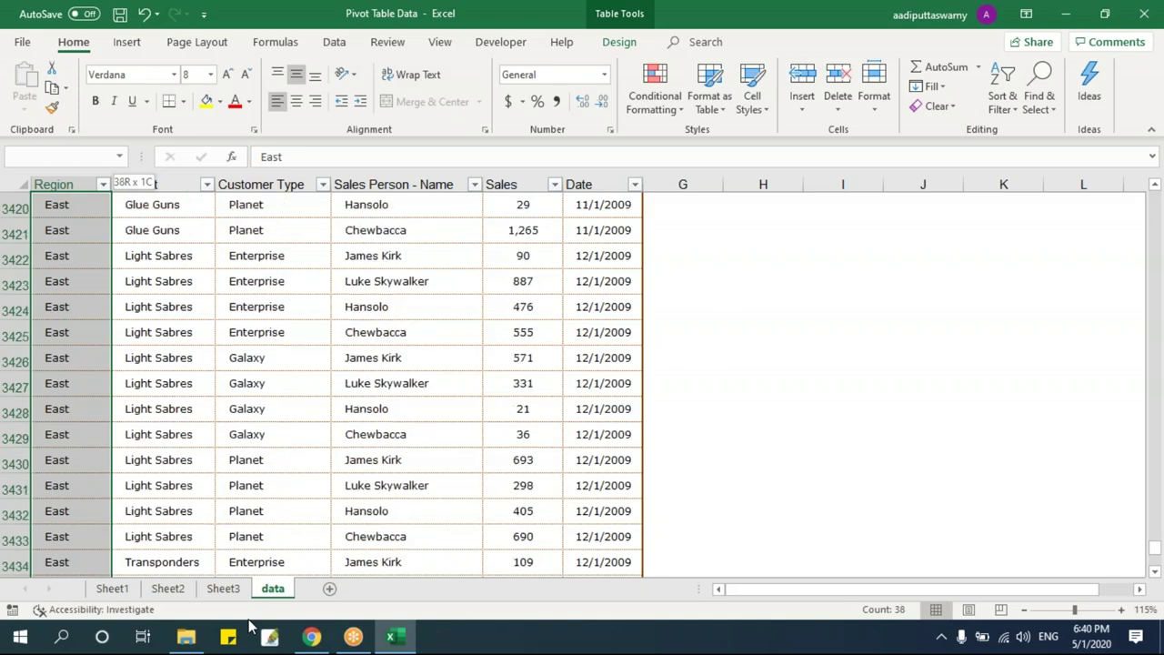
{"action": "key", "text": "shift+Up"}
{"action": "key", "text": "shift+Up"}
{"action": "key", "text": "shift+Up"}
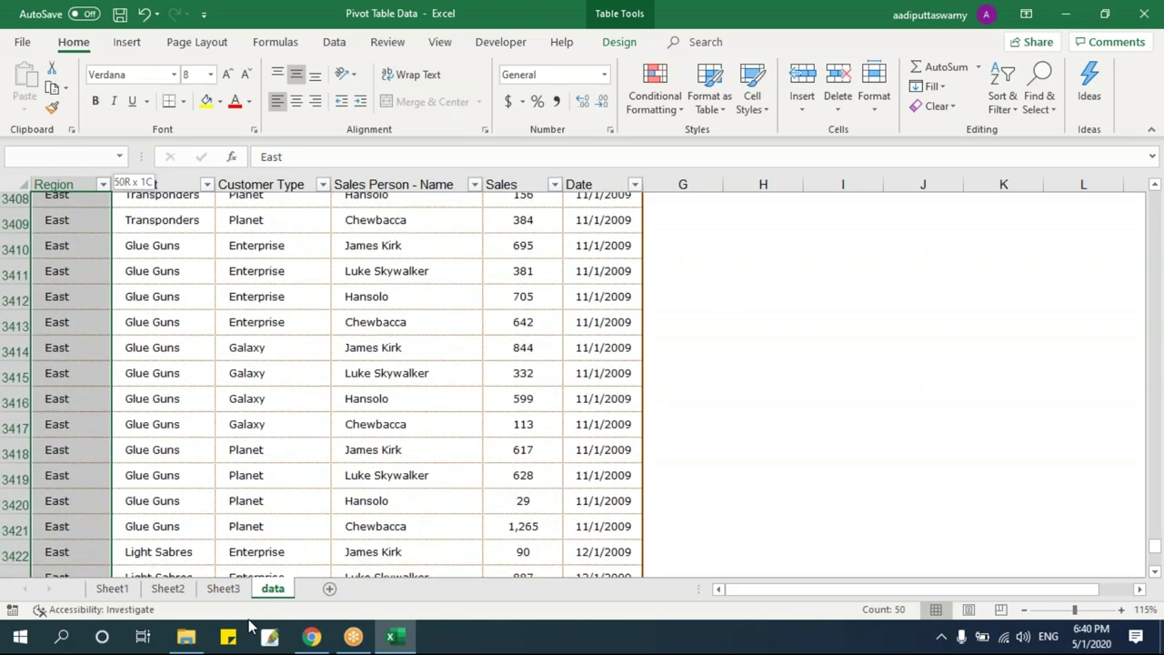
{"action": "key", "text": "ctrl+shift+Right"}
{"action": "key", "text": "ctrl+c"}
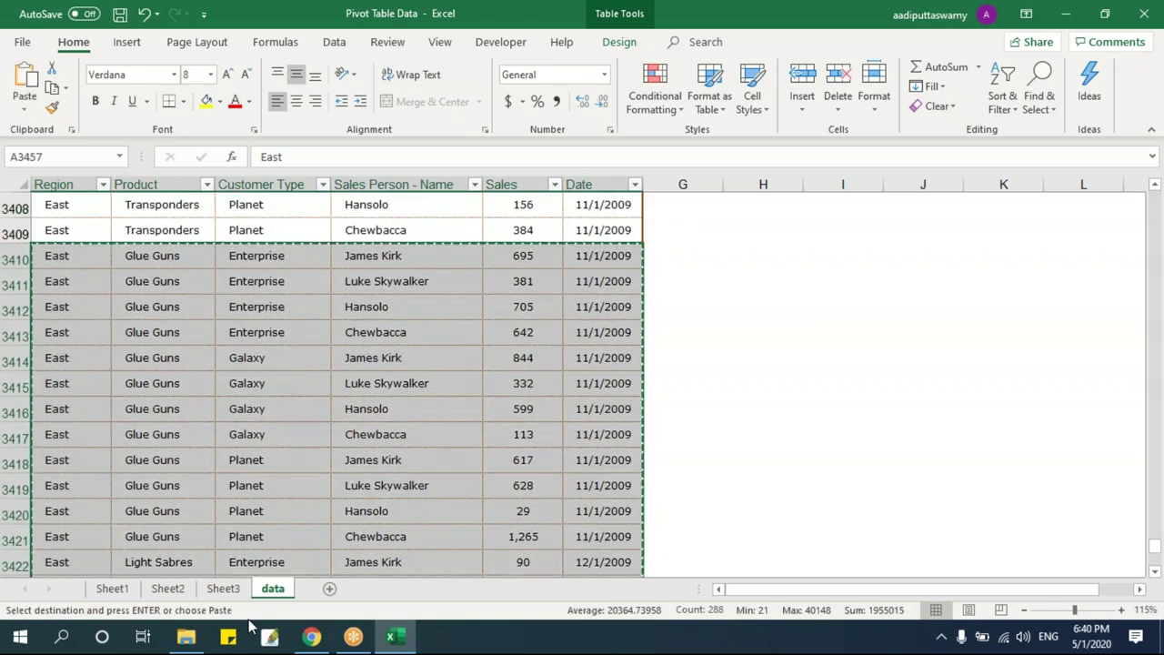
{"action": "key", "text": "ctrl+Down"}
{"action": "key", "text": "ctrl+Up"}
{"action": "key", "text": "Down"}
{"action": "key", "text": "Return"}
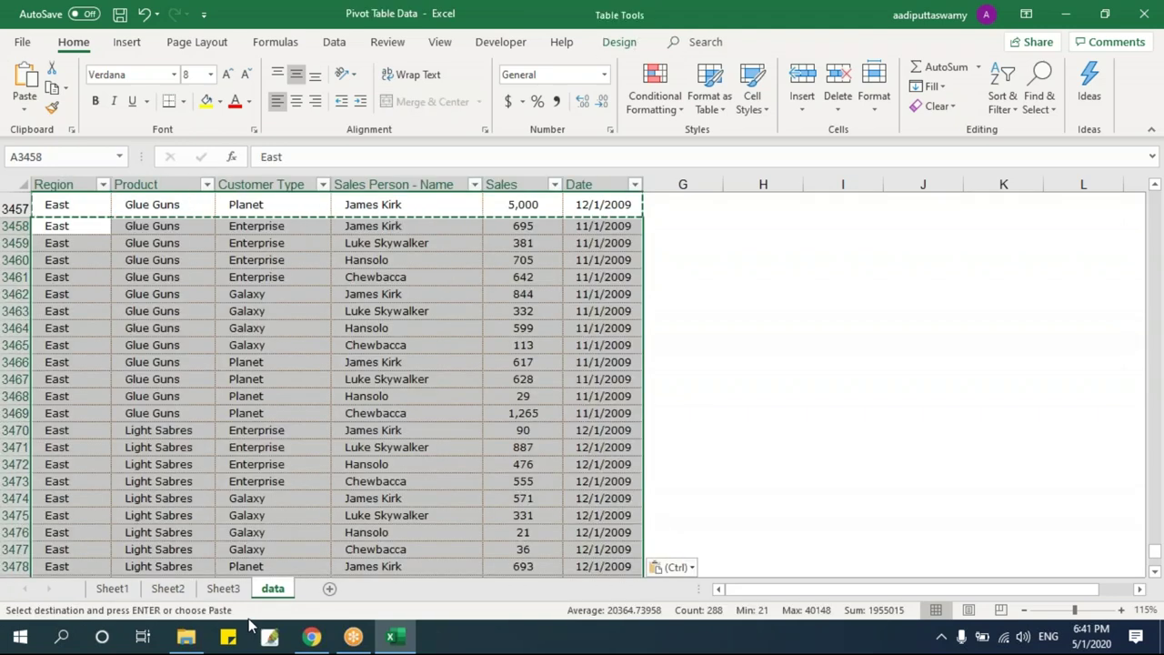
- Change the region in A3458 to North East and fill it down through A3505 for all pasted records
{"action": "left_click", "coordinate": [52, 223]}
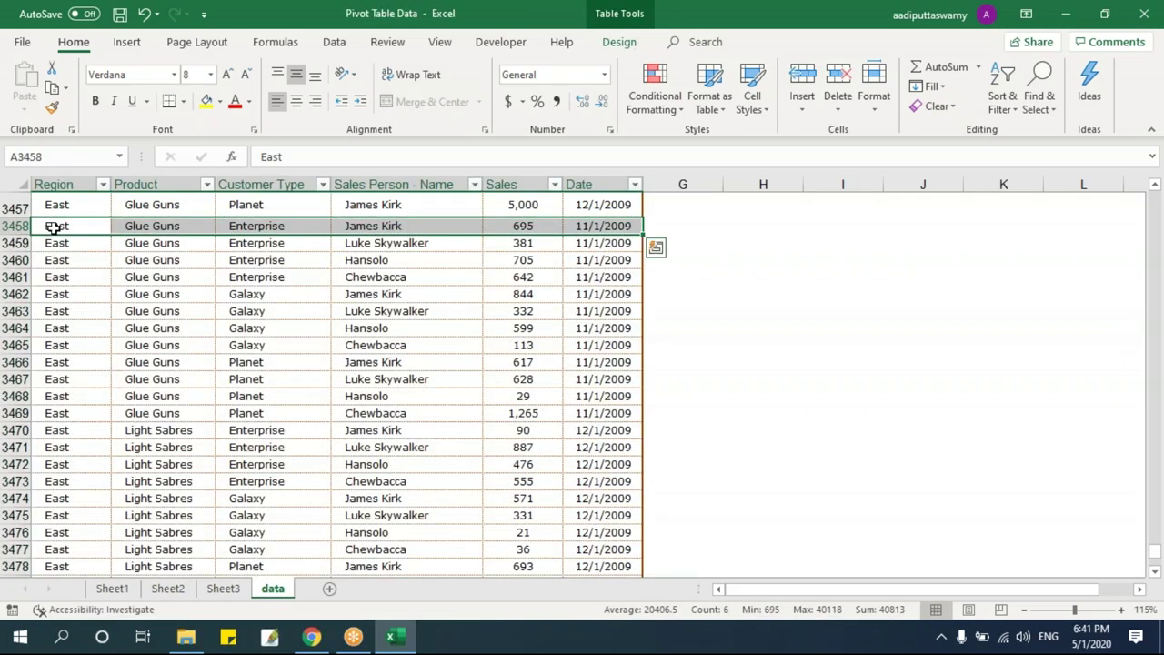
{"action": "key", "text": "F2"}
{"action": "key", "text": "Home"}
{"action": "type", "text": "North"}
{"action": "key", "text": "Return"}
{"action": "key", "text": "Up"}
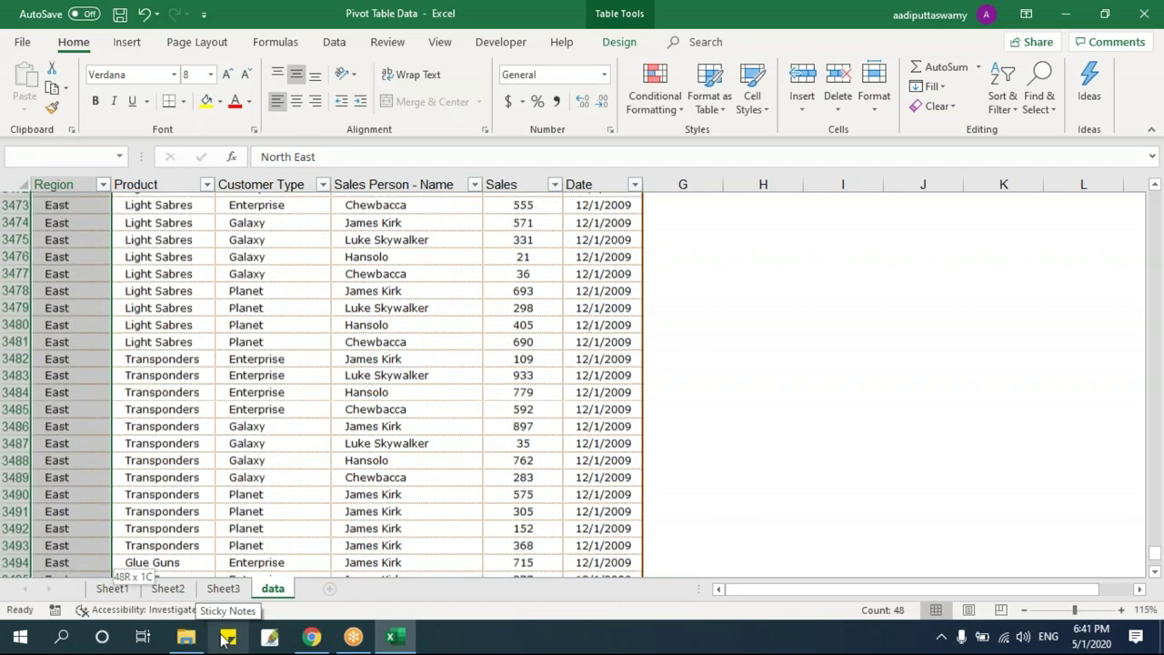
{"action": "key", "text": "ctrl+shift+Down"}
{"action": "key", "text": "ctrl+d"}
{"action": "left_click", "coordinate": [345, 337]}
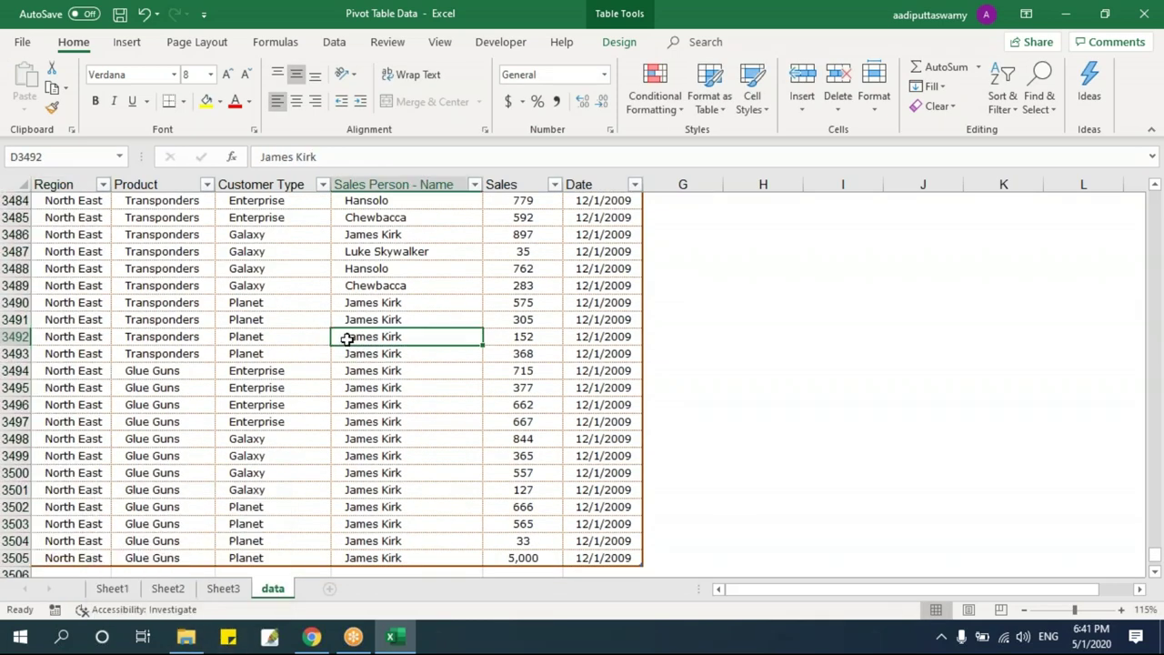
- Refresh the Region pivot table on Sheet3 and check its North East row
{"action": "left_click", "coordinate": [222, 588]}
{"action": "left_click", "coordinate": [355, 463]}
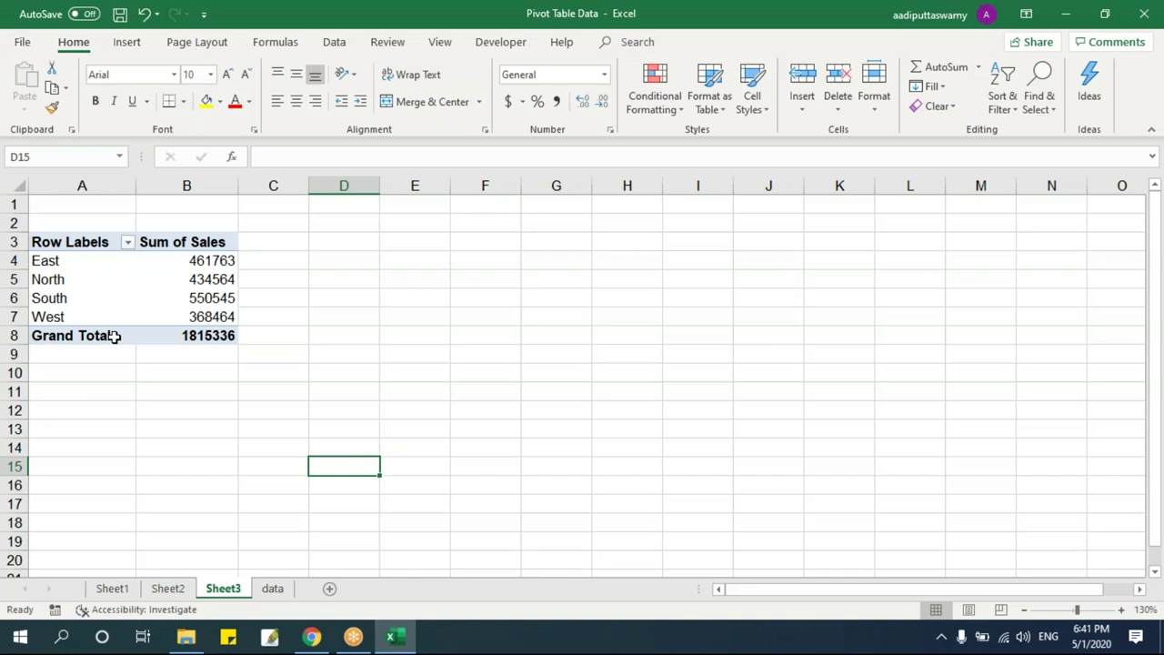
{"action": "left_click", "coordinate": [73, 297]}
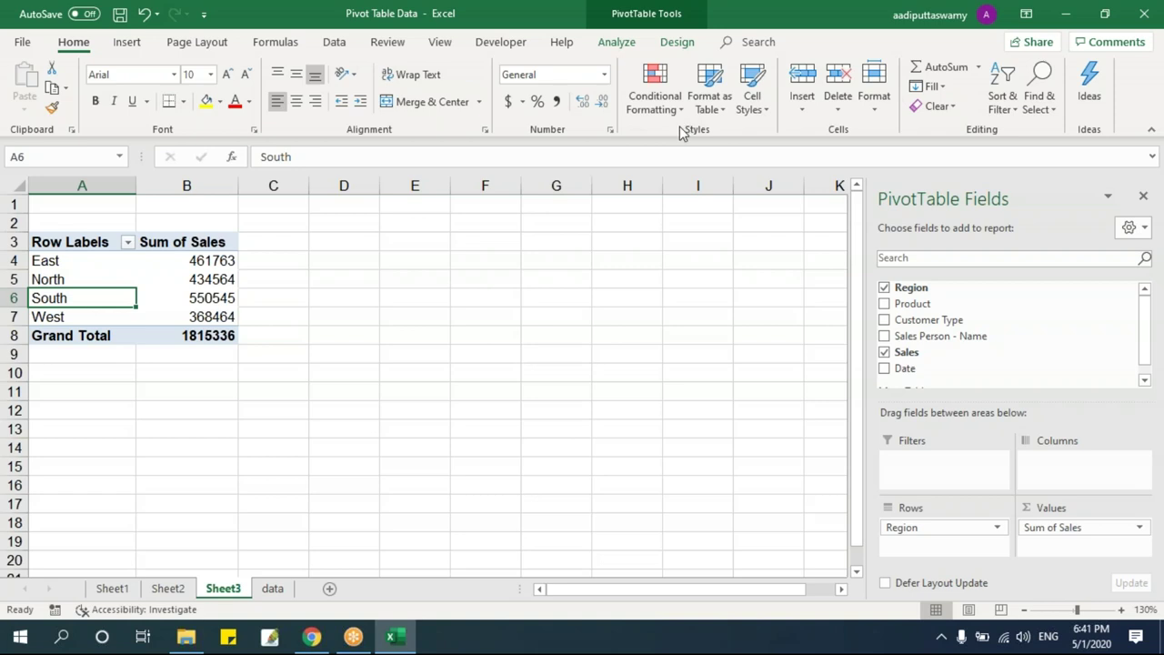
{"action": "right_click", "coordinate": [110, 300]}
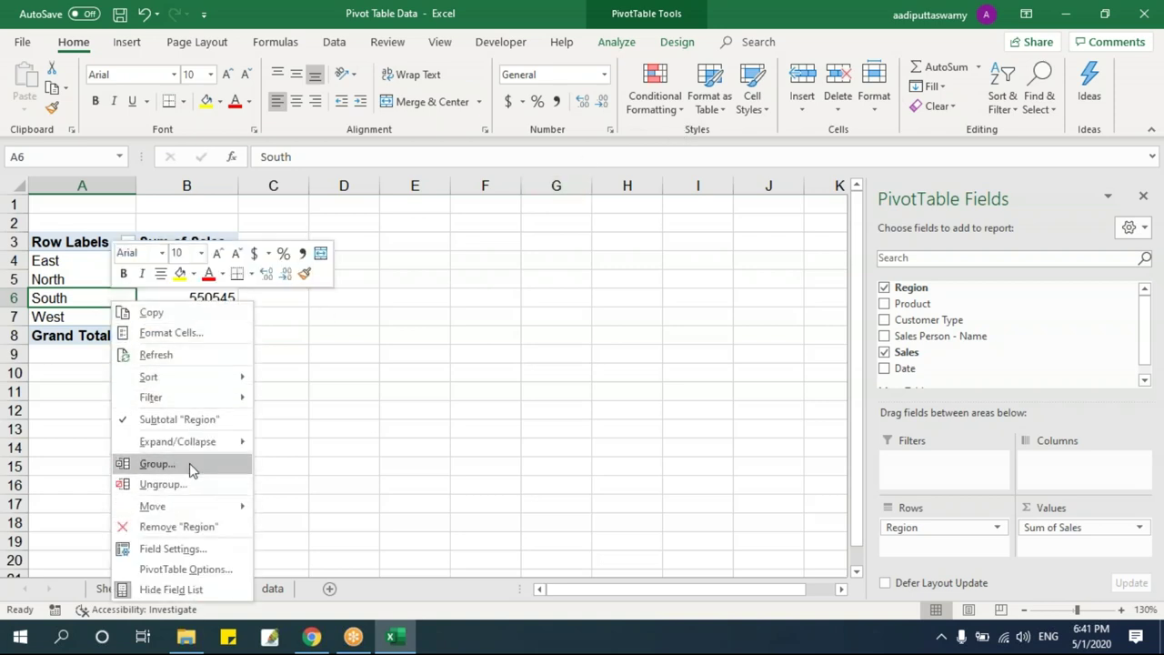
{"action": "left_click", "coordinate": [175, 354]}
{"action": "left_click_drag", "start_coordinate": [79, 335], "coordinate": [189, 333]}
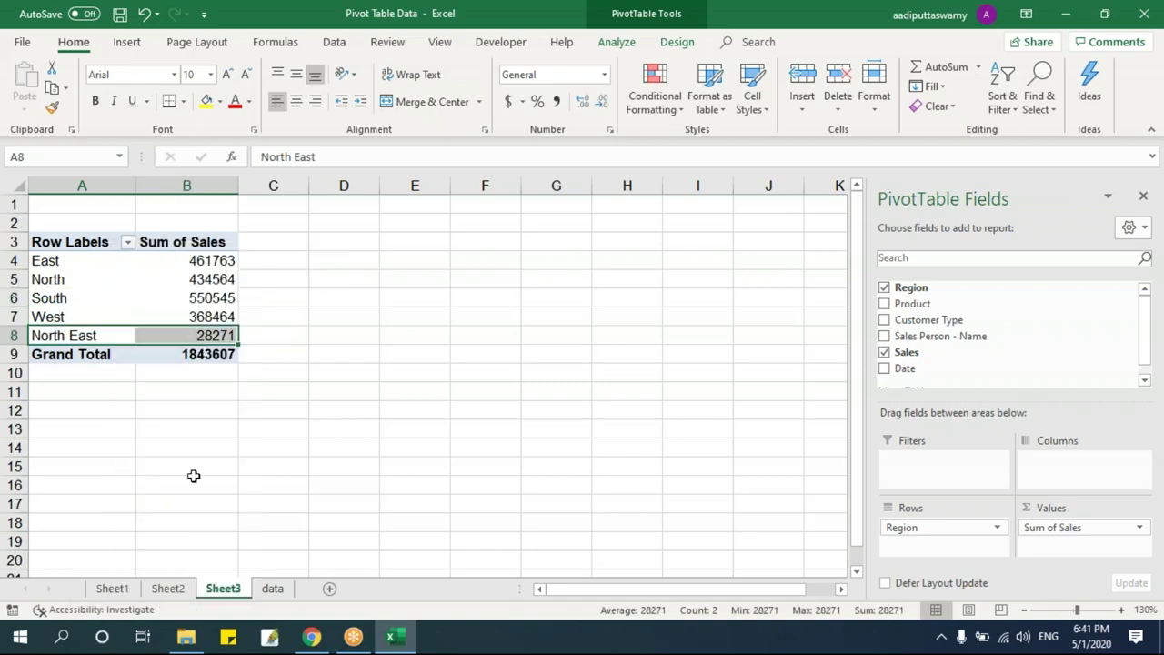
- Copy the North East records in A3484:F3505 on the data sheet and paste them below the table from A3506
{"action": "left_click", "coordinate": [272, 589]}
{"action": "left_click_drag", "start_coordinate": [92, 561], "coordinate": [597, 201]}
{"action": "key", "text": "ctrl+c"}
{"action": "scroll", "coordinate": [330, 321], "scroll_direction": "down", "scroll_amount": 3}
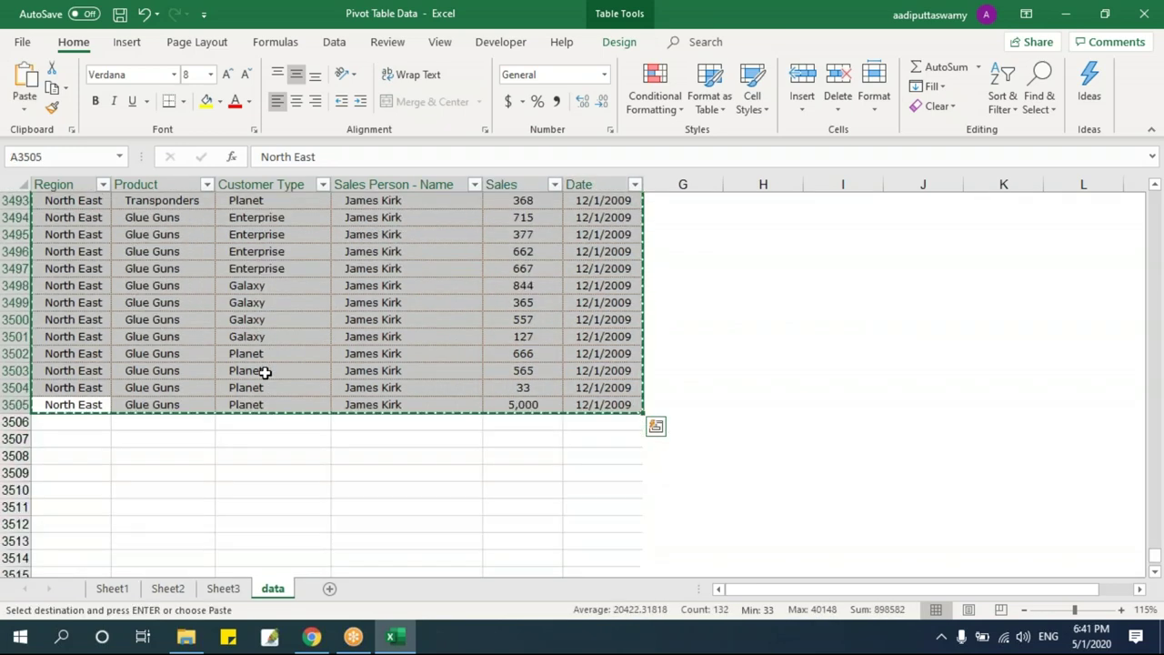
{"action": "left_click", "coordinate": [96, 423]}
{"action": "key", "text": "ctrl+v"}
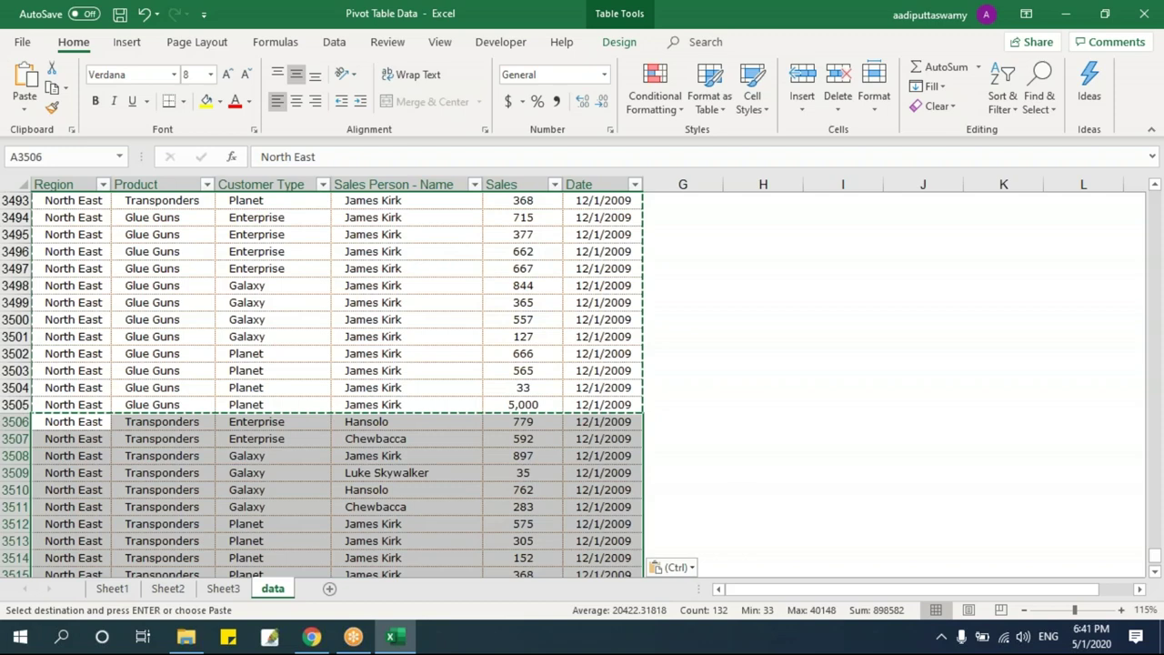
- Change the region in A3506 on the data sheet to South East and fill it down through A3527
{"action": "key", "text": "ctrl+Down"}
{"action": "scroll", "coordinate": [80, 395], "scroll_direction": "up", "scroll_amount": 6}
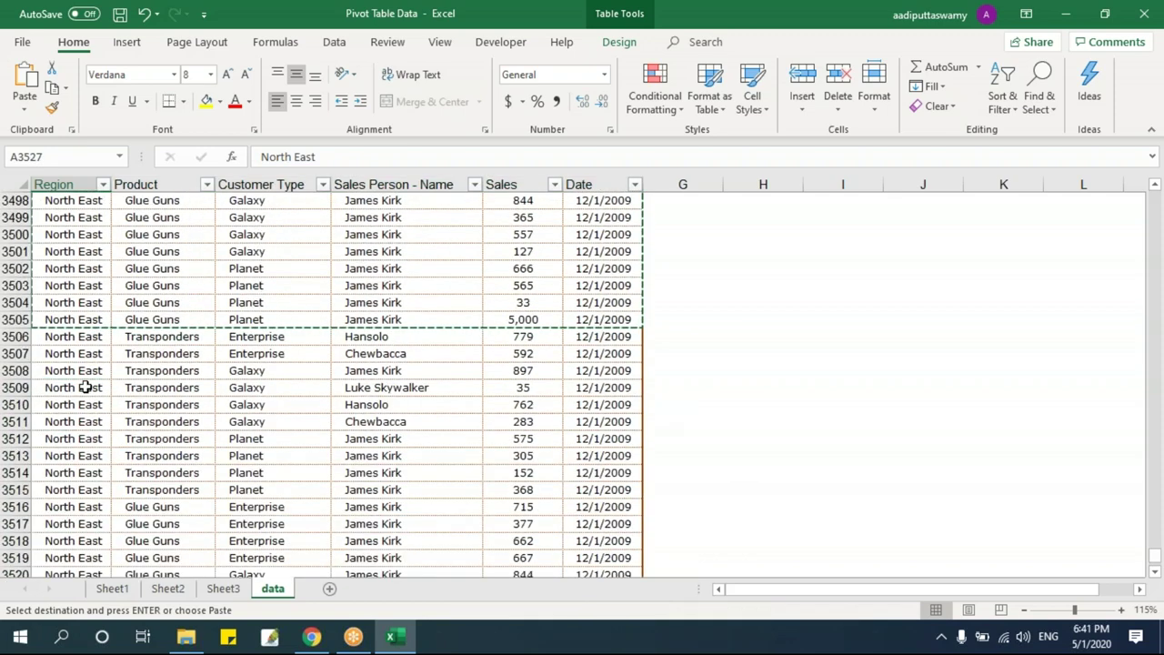
{"action": "left_click", "coordinate": [75, 337]}
{"action": "double_click", "coordinate": [60, 336]}
{"action": "type", "text": "South"}
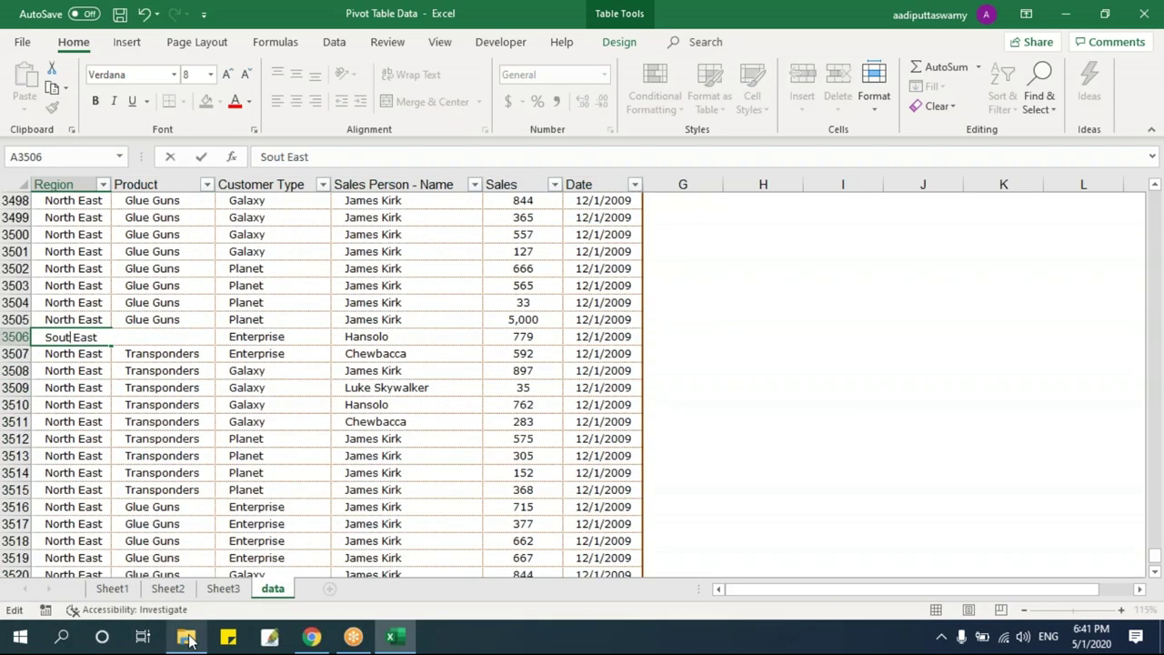
{"action": "key", "text": "Return"}
{"action": "mouse_move", "coordinate": [188, 639]}
{"action": "key", "text": "ctrl+shift+Down"}
{"action": "key", "text": "ctrl+d"}
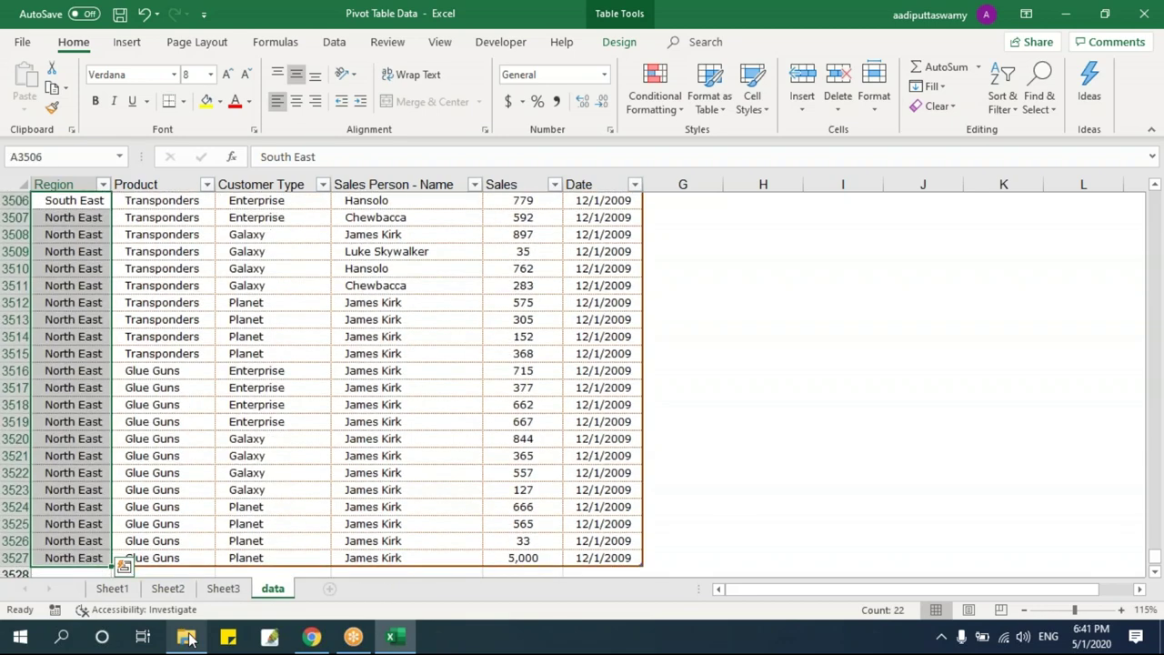
{"action": "left_click", "coordinate": [406, 403]}
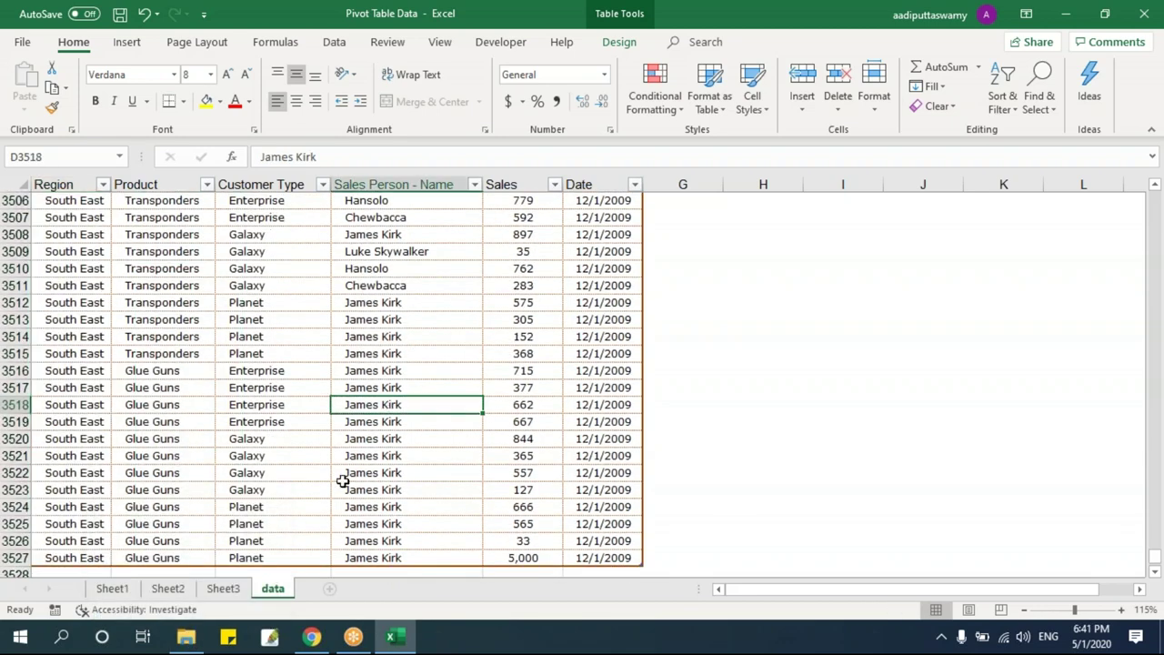
- Refresh the Region pivot table on Sheet3 and check its North East and South East rows
{"action": "left_click", "coordinate": [222, 588]}
{"action": "left_click", "coordinate": [117, 315]}
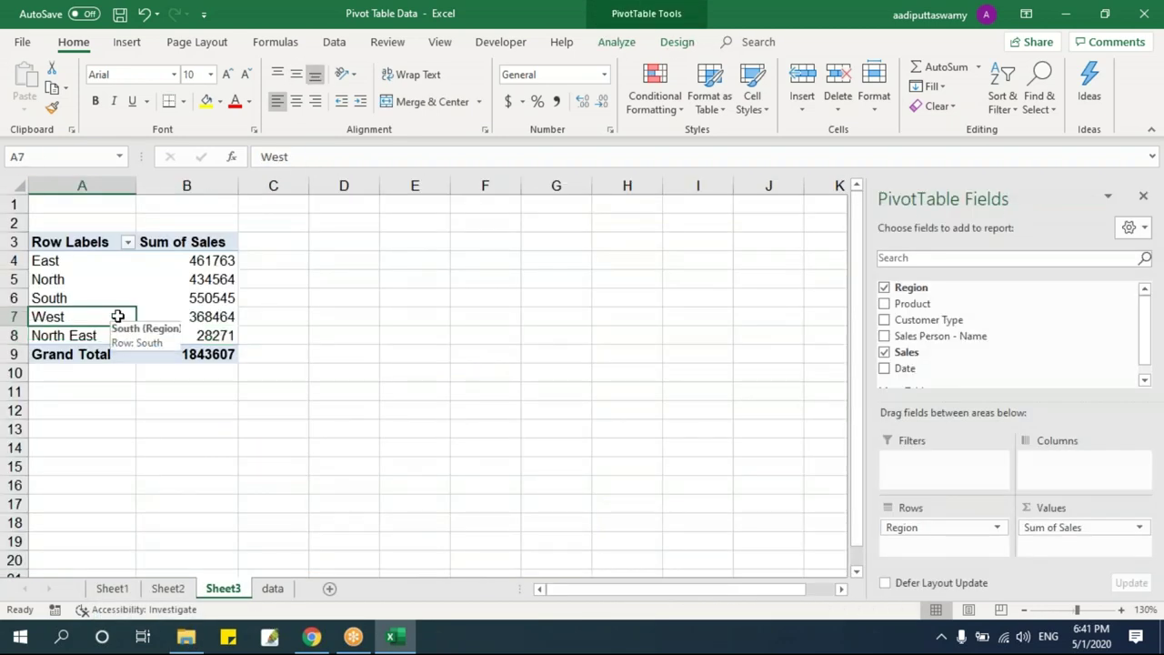
{"action": "left_click", "coordinate": [613, 44]}
{"action": "left_click", "coordinate": [596, 112]}
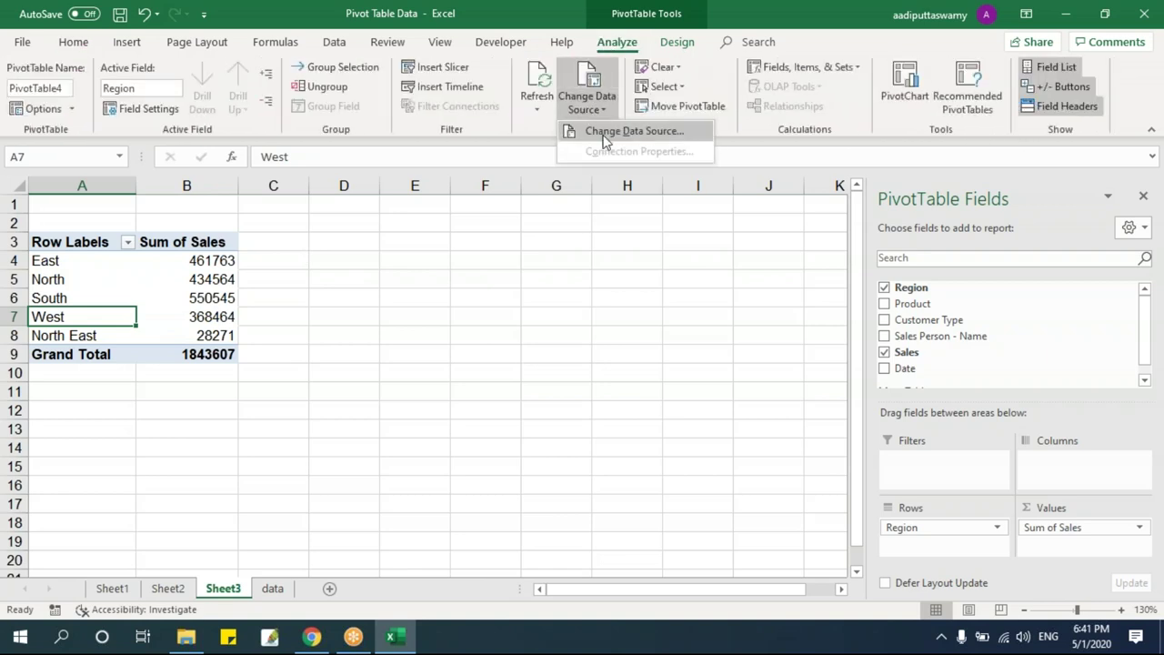
{"action": "left_click", "coordinate": [516, 296]}
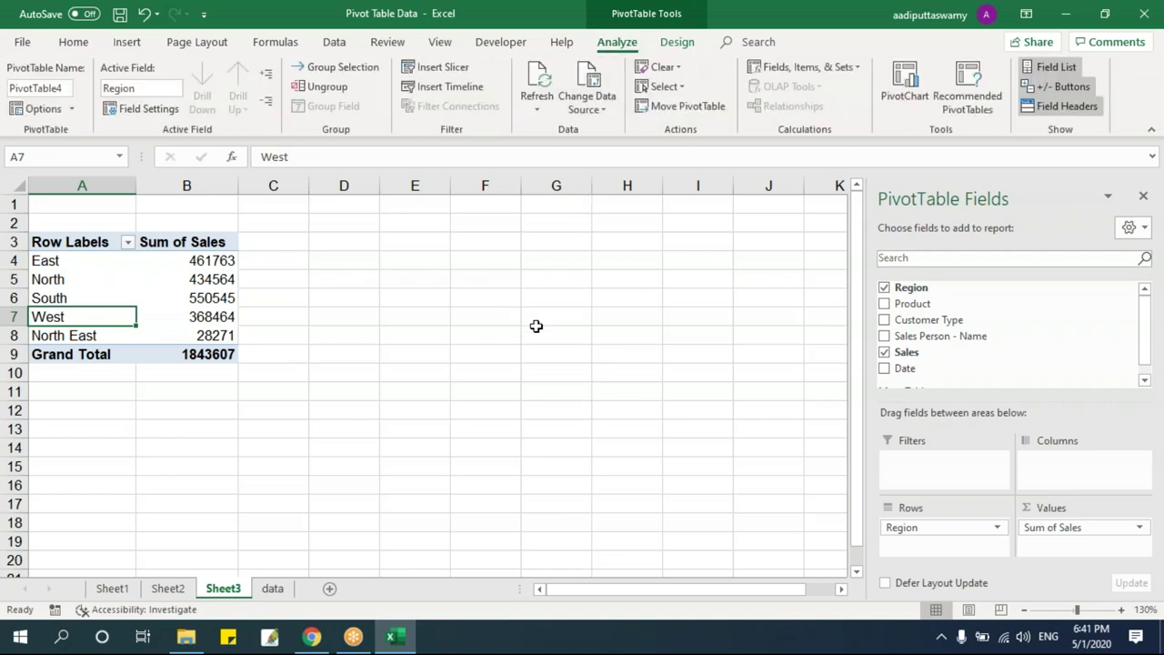
{"action": "right_click", "coordinate": [210, 299]}
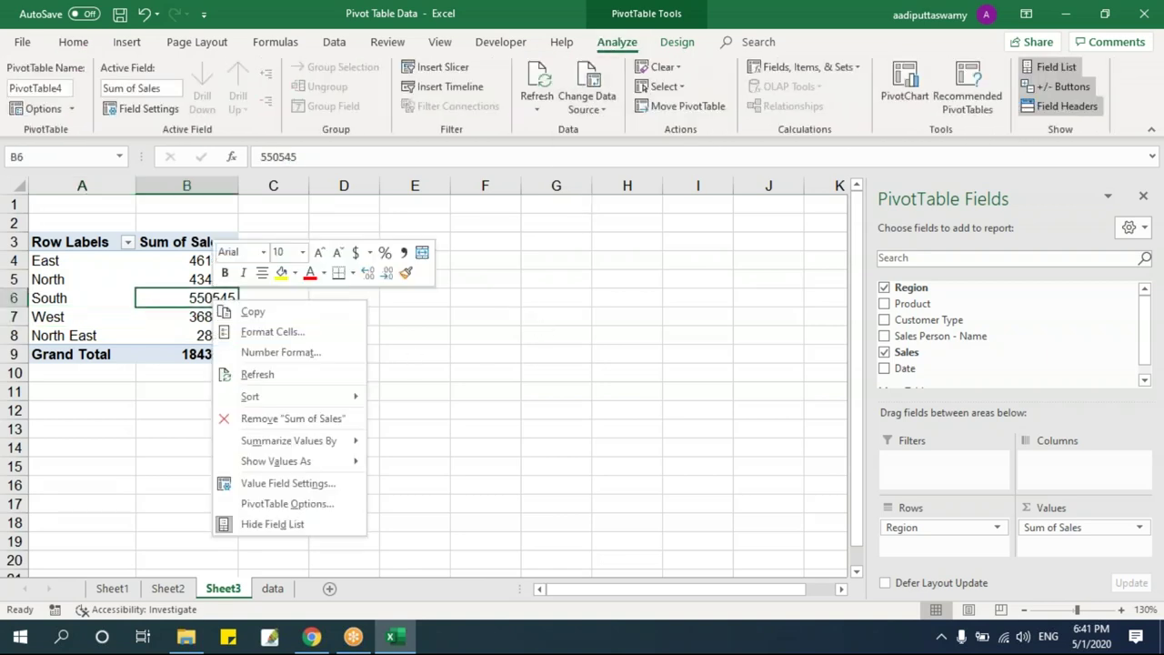
{"action": "left_click", "coordinate": [271, 374]}
{"action": "left_click_drag", "start_coordinate": [112, 353], "coordinate": [208, 338]}
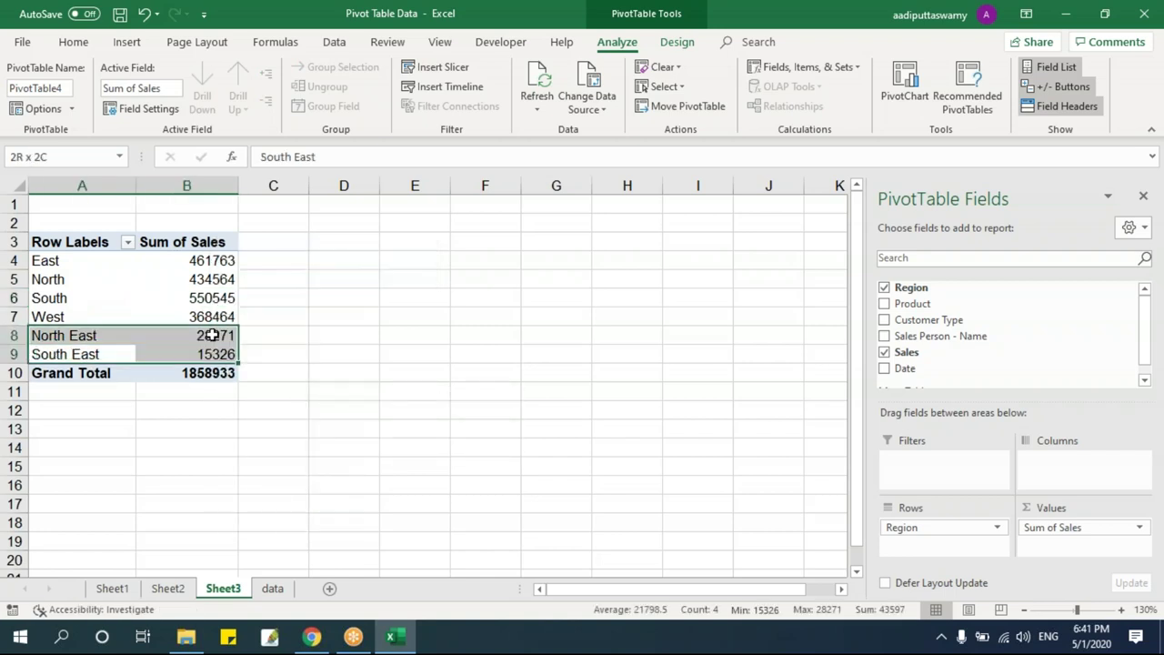
{"action": "left_click", "coordinate": [400, 380]}
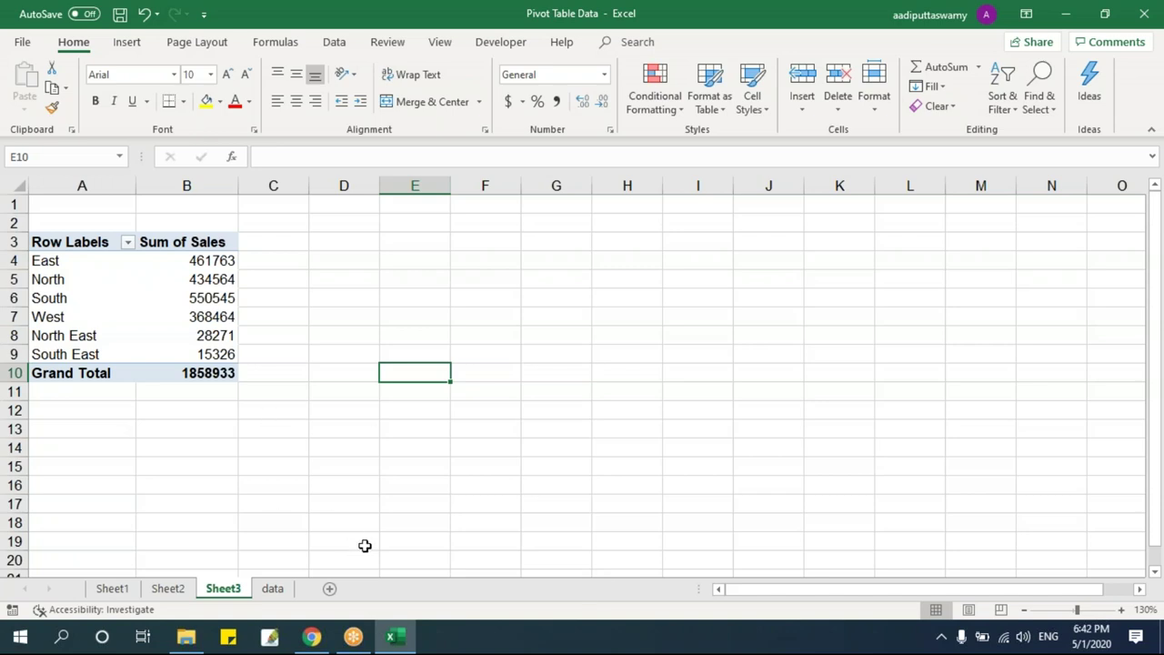
- Inspect the source range of the Region pivot table on Sheet1 without changing it
{"action": "left_click", "coordinate": [112, 587]}
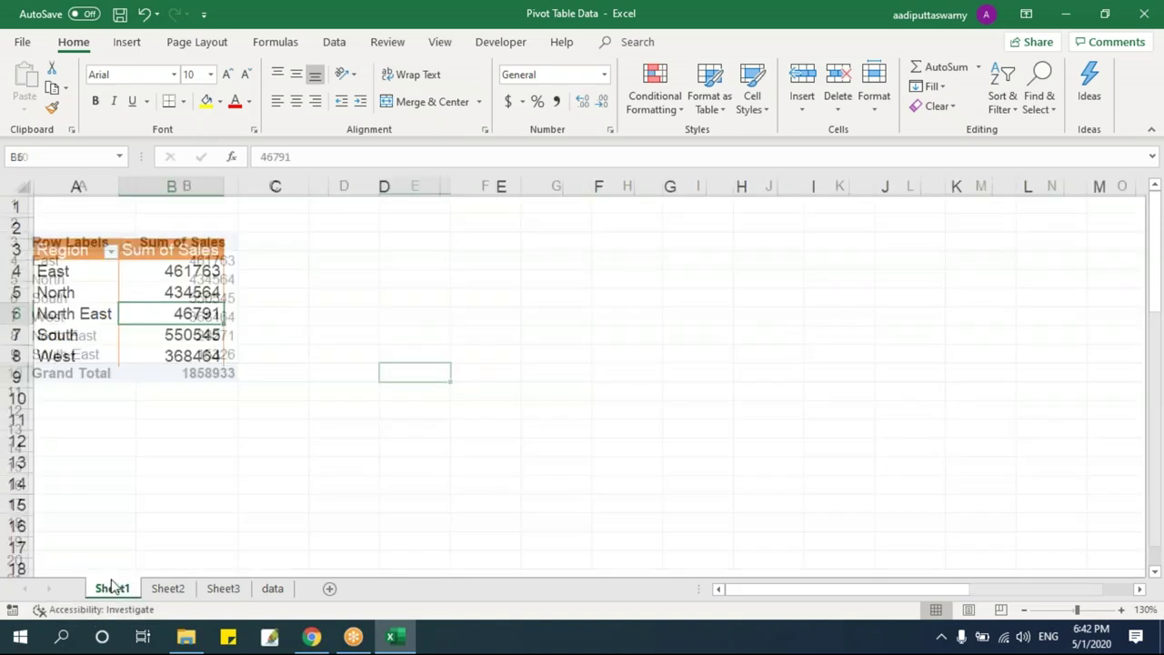
{"action": "left_click", "coordinate": [441, 419]}
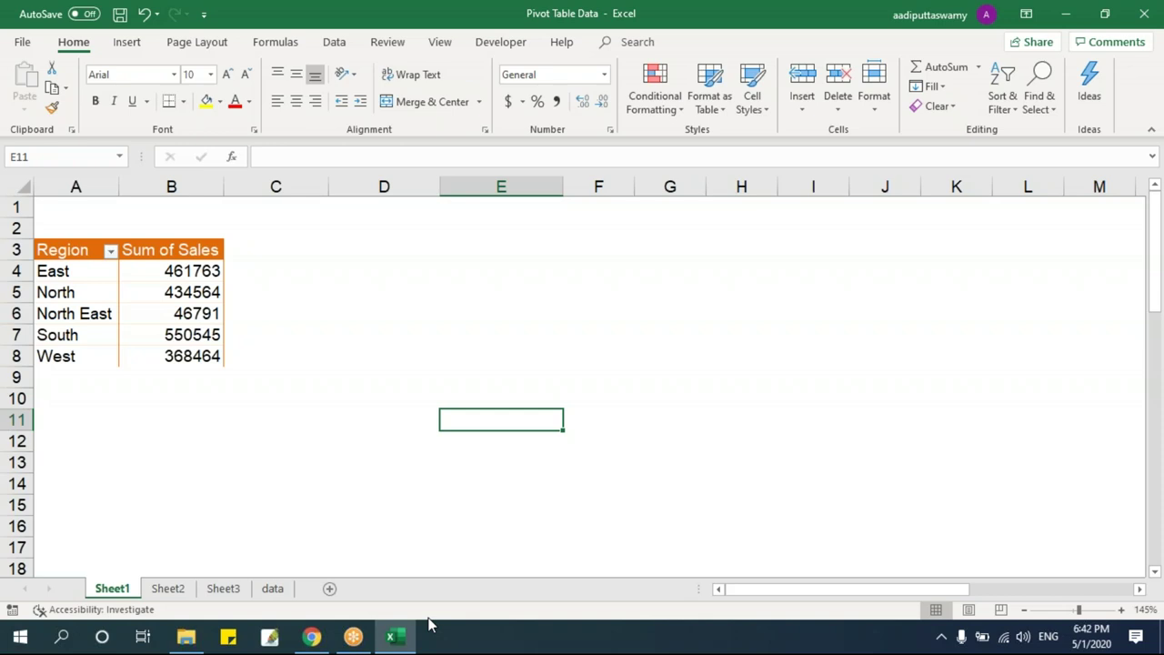
{"action": "left_click", "coordinate": [171, 338]}
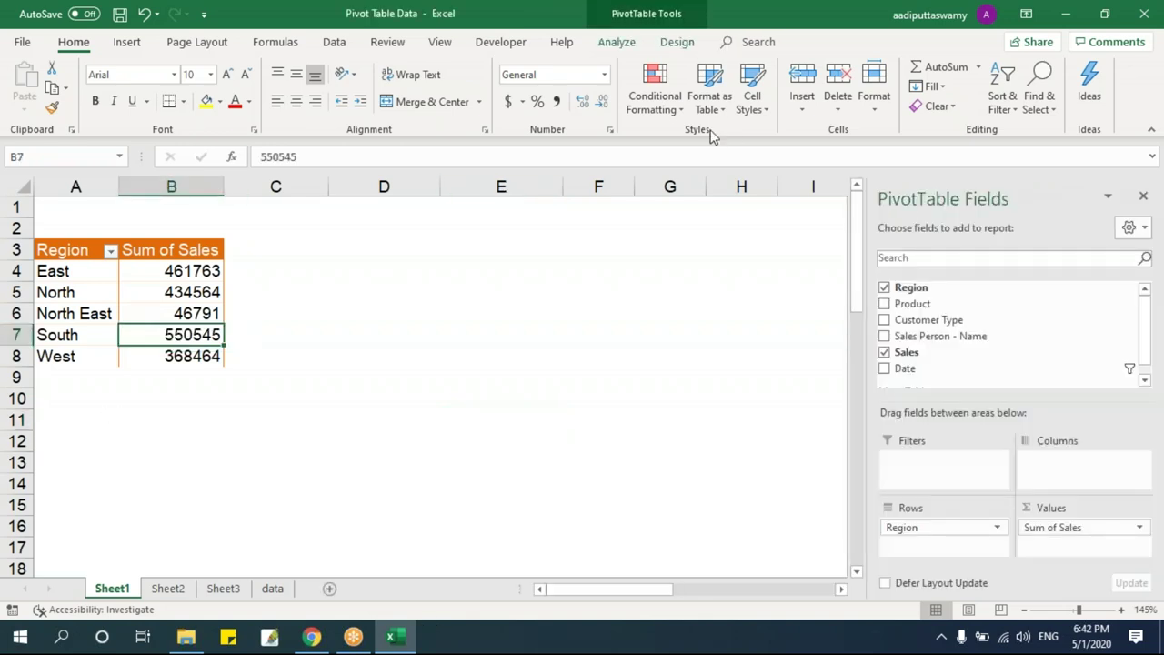
{"action": "left_click", "coordinate": [617, 43]}
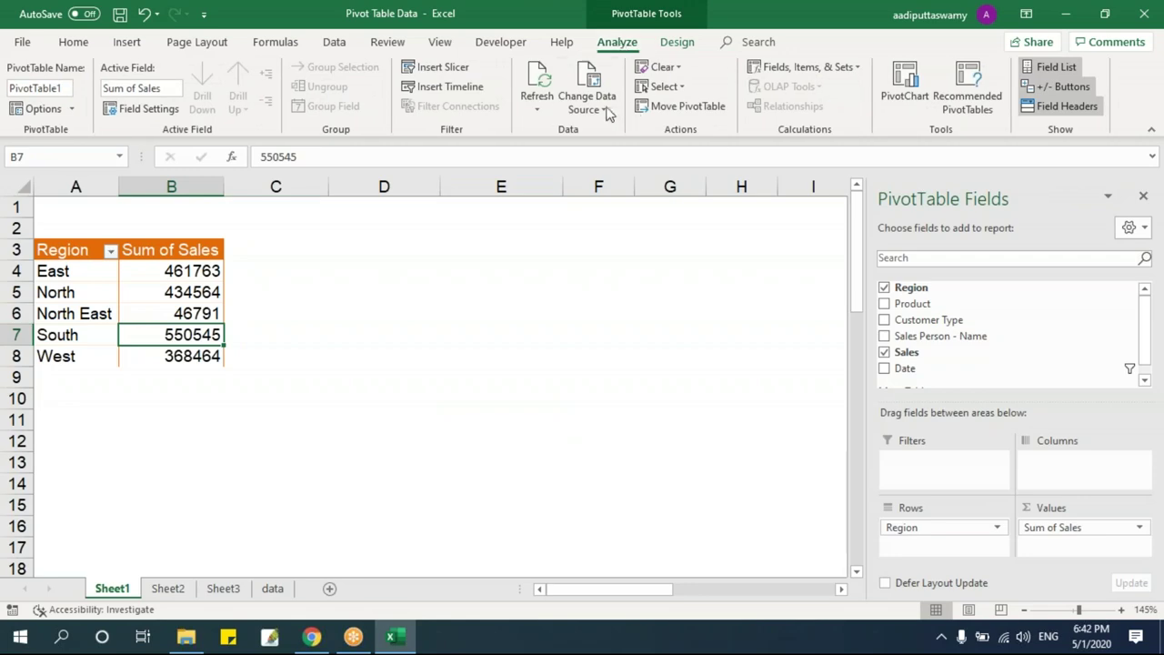
{"action": "left_click", "coordinate": [586, 102]}
{"action": "left_click", "coordinate": [624, 135]}
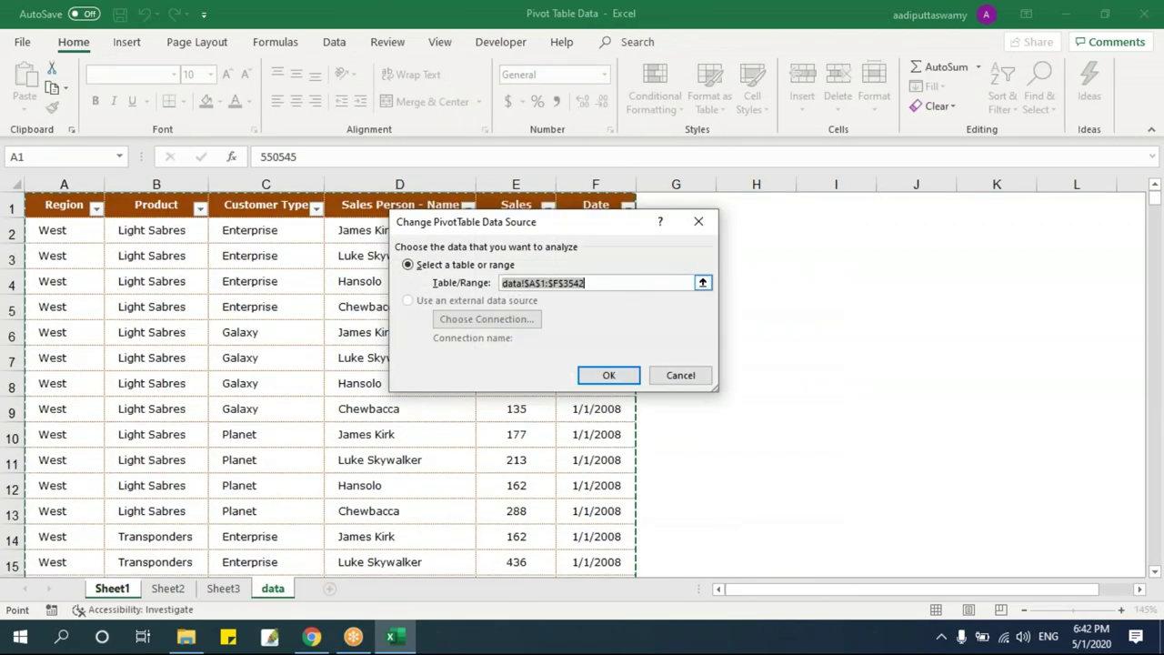
{"action": "left_click", "coordinate": [691, 380]}
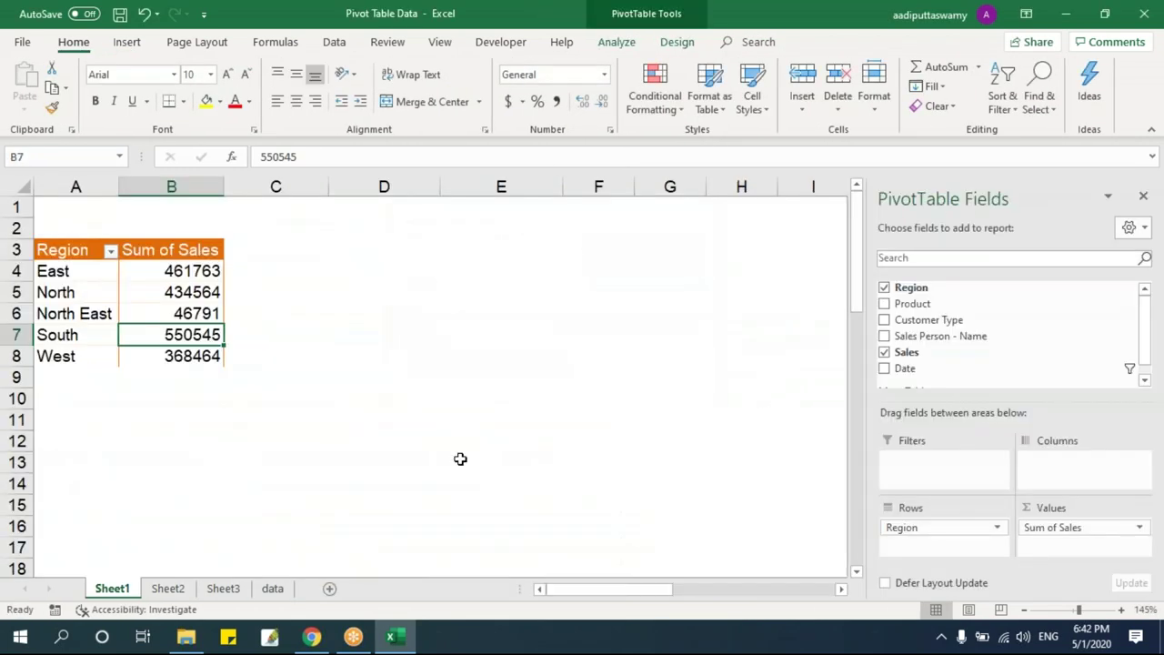
- Compare the Region pivot table on Sheet3 with its source table on the data sheet
{"action": "left_click", "coordinate": [186, 592]}
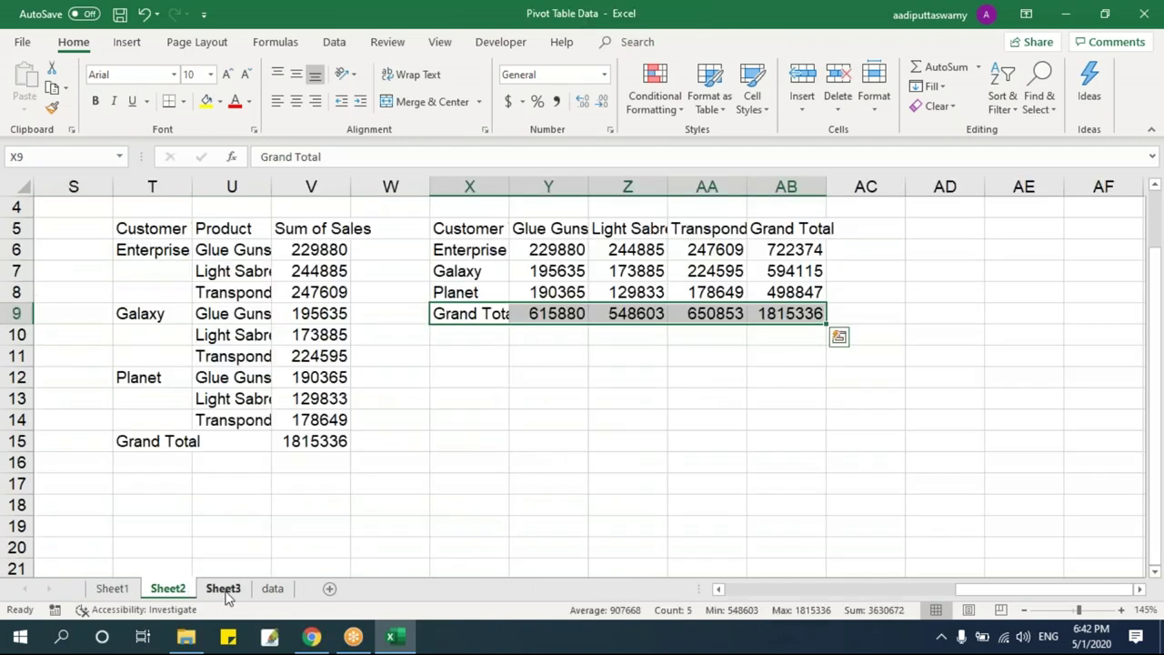
{"action": "left_click", "coordinate": [223, 588]}
{"action": "left_click", "coordinate": [184, 333]}
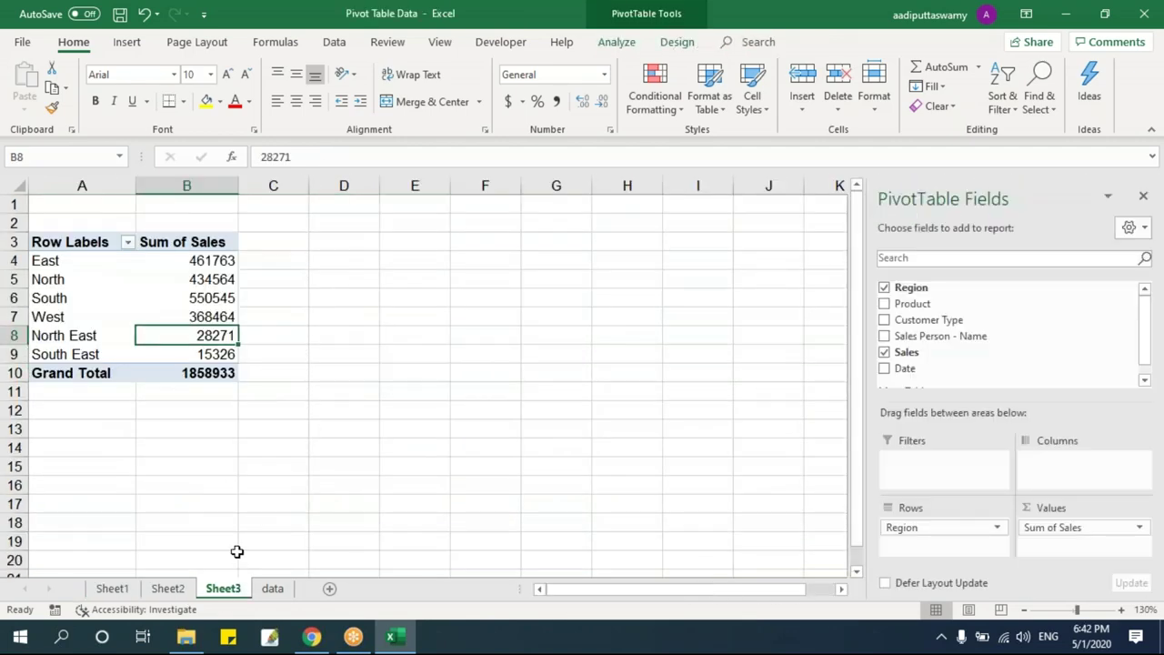
{"action": "left_click", "coordinate": [274, 590]}
{"action": "left_click", "coordinate": [174, 329]}
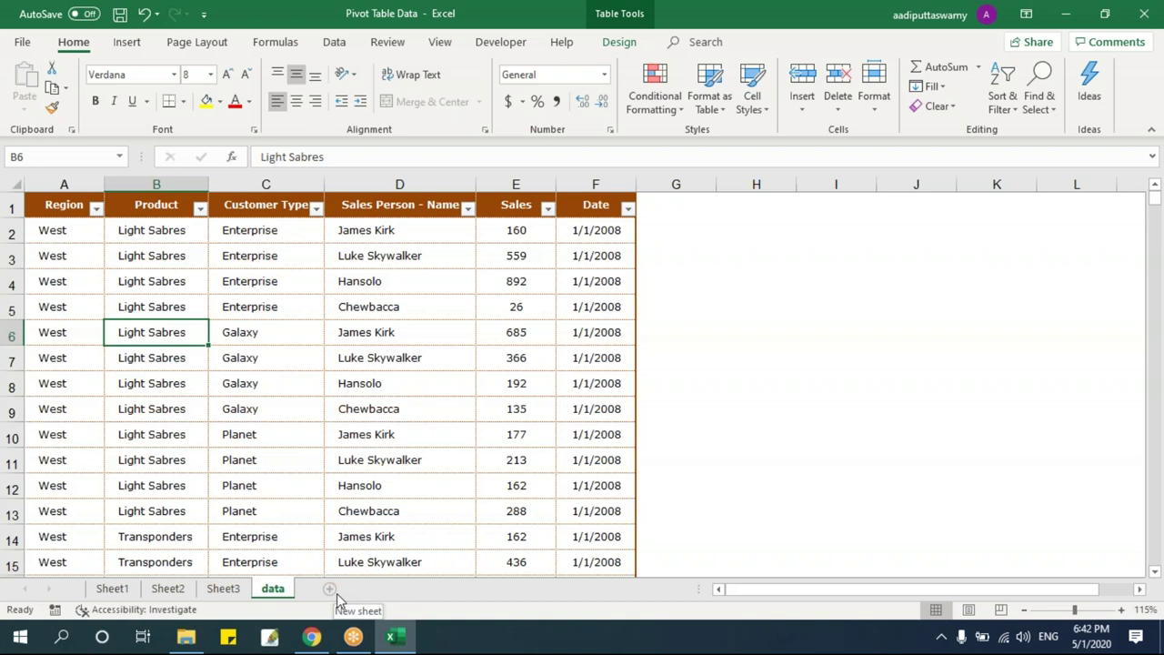
{"action": "left_click", "coordinate": [222, 588]}
{"action": "right_click", "coordinate": [150, 314]}
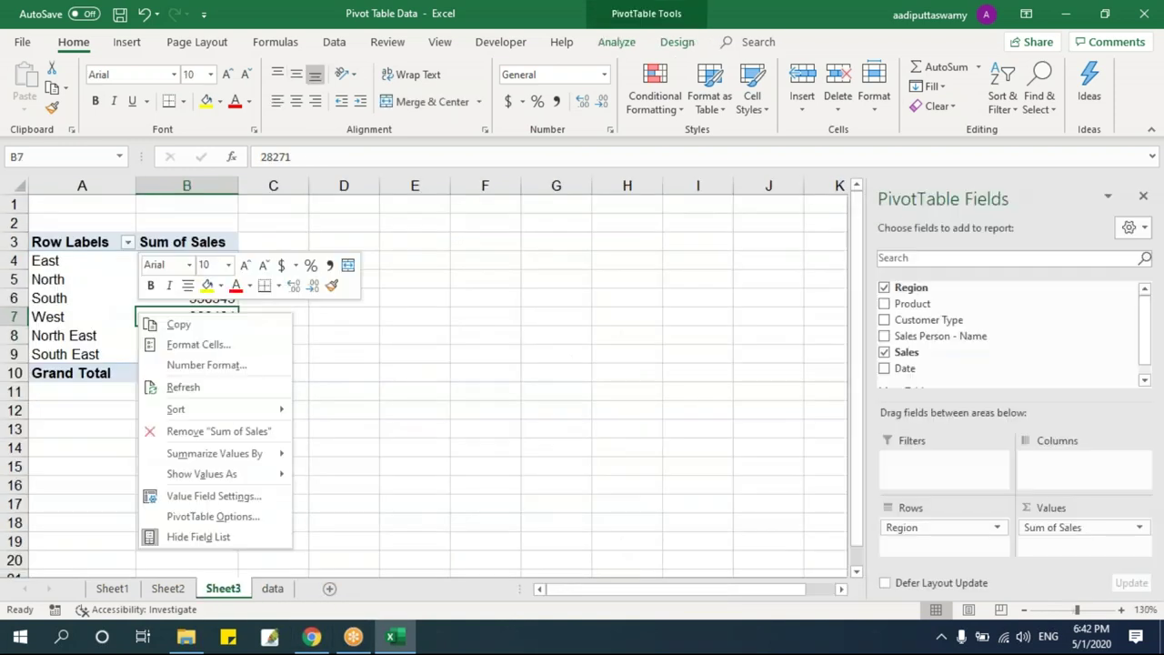
{"action": "key", "text": "Escape"}
{"action": "left_click", "coordinate": [287, 596]}
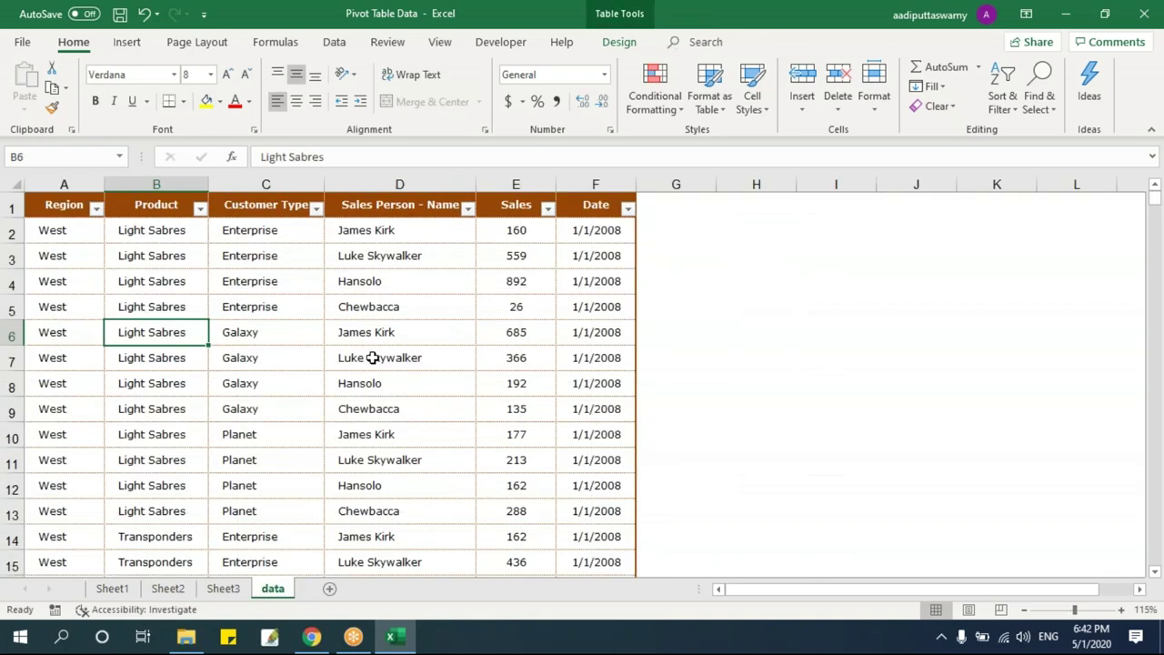
{"action": "left_click", "coordinate": [286, 351]}
{"action": "left_click", "coordinate": [441, 325]}
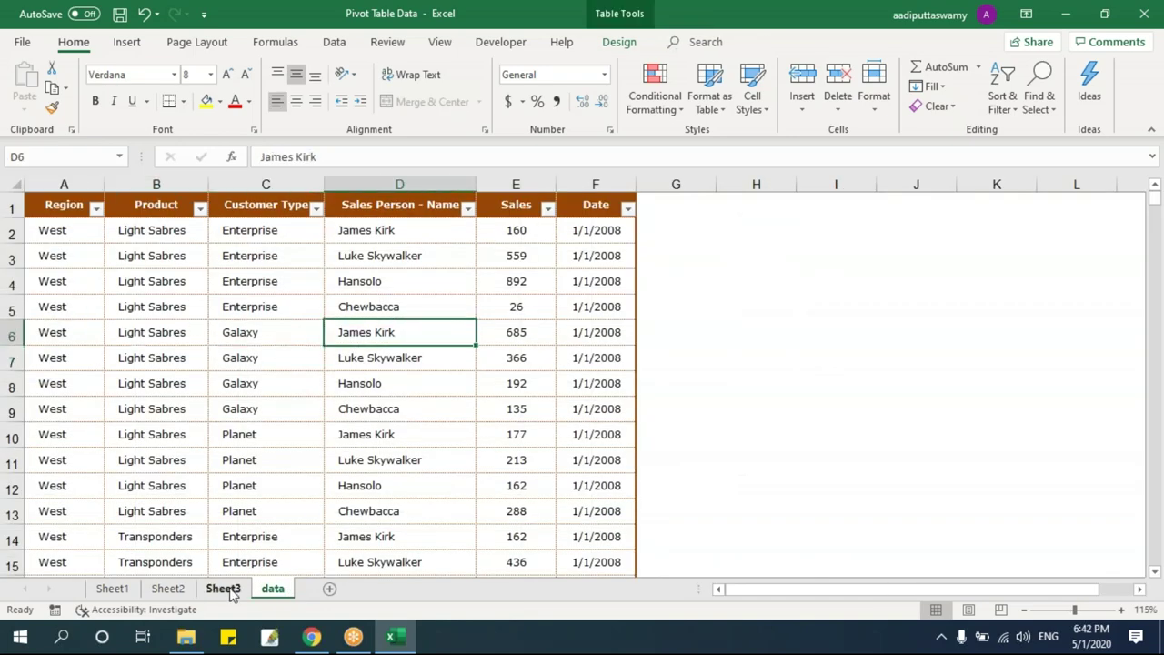
{"action": "left_click", "coordinate": [229, 591]}
{"action": "left_click", "coordinate": [173, 355]}
{"action": "mouse_move", "coordinate": [309, 635]}
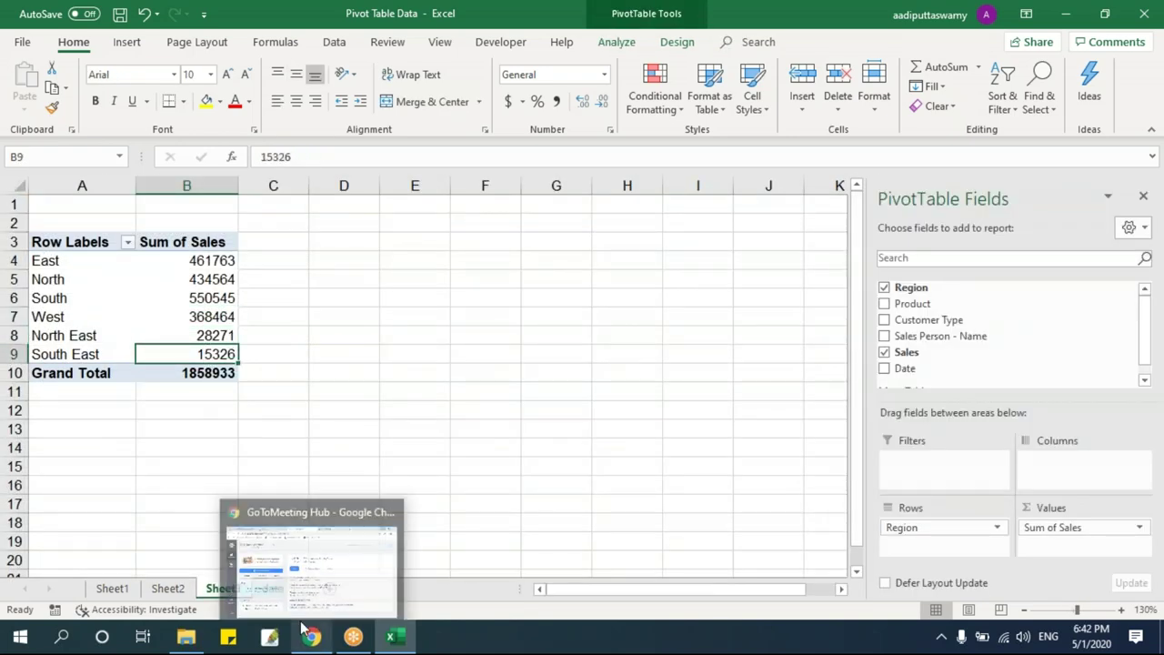
{"action": "left_click", "coordinate": [672, 558]}
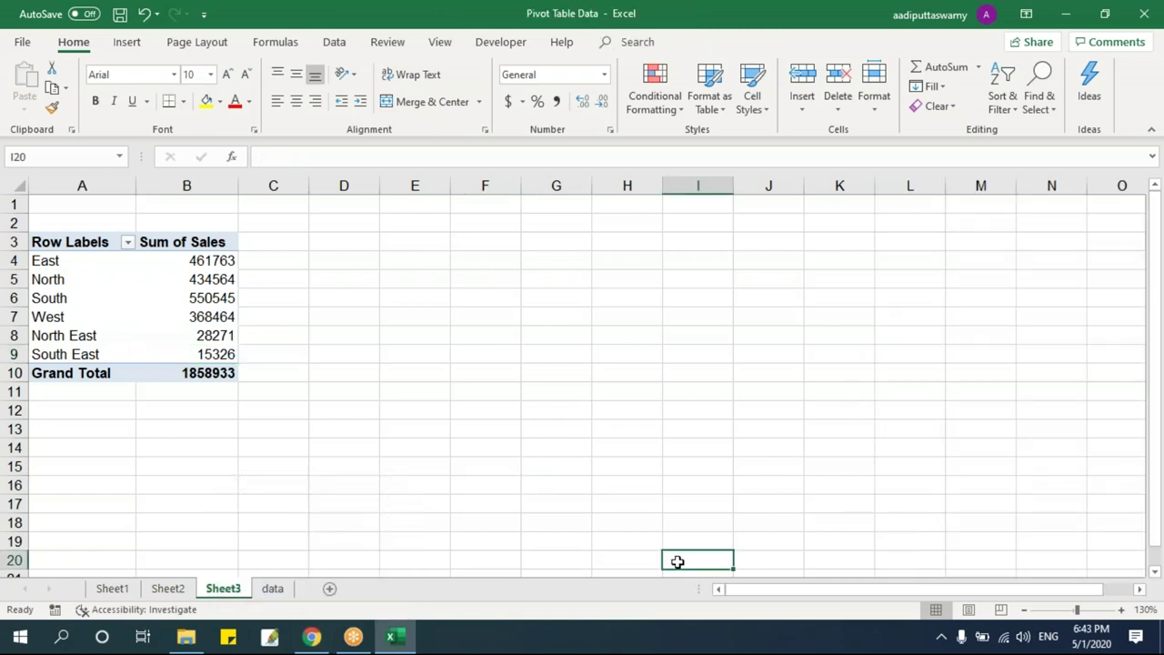
{"action": "left_click_drag", "start_coordinate": [60, 240], "coordinate": [188, 369]}
{"action": "left_click", "coordinate": [200, 335]}
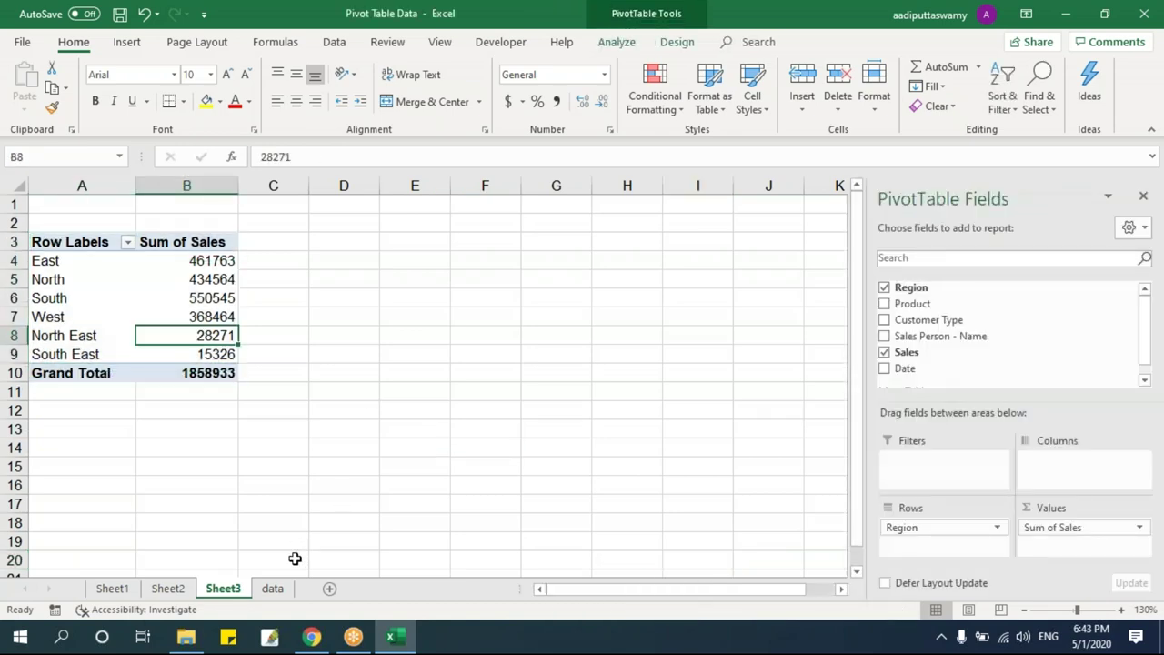
{"action": "left_click", "coordinate": [272, 588]}
{"action": "left_click", "coordinate": [288, 411]}
{"action": "left_click", "coordinate": [226, 588]}
{"action": "left_click", "coordinate": [277, 590]}
{"action": "left_click", "coordinate": [241, 332]}
{"action": "left_click", "coordinate": [235, 590]}
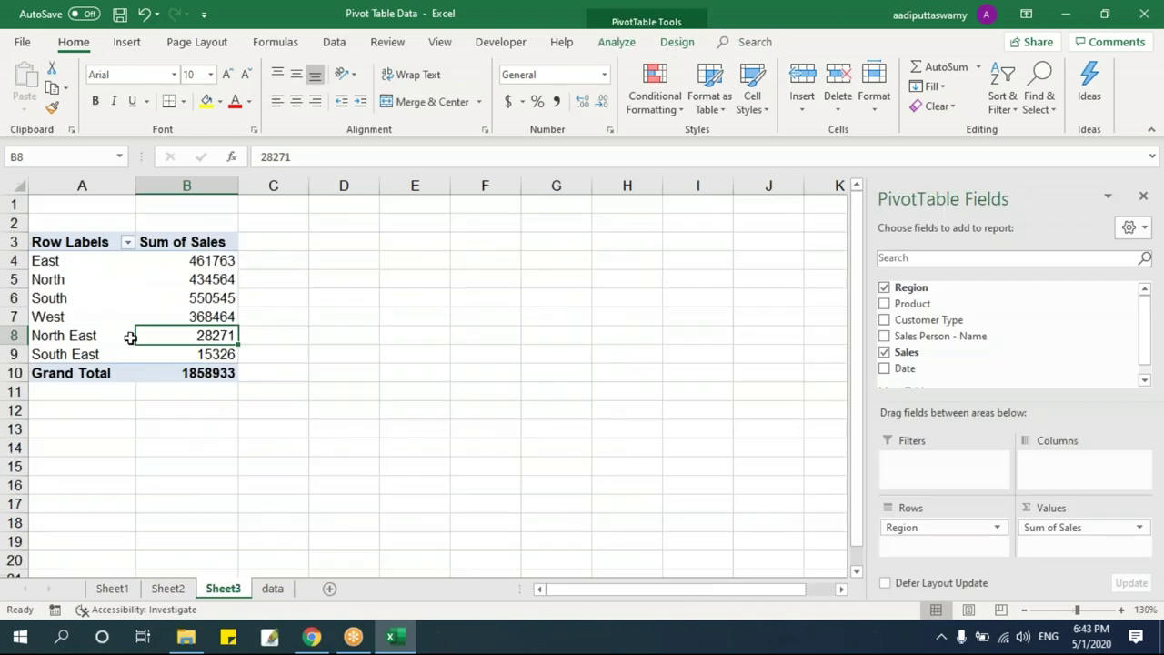
{"action": "left_click", "coordinate": [184, 304]}
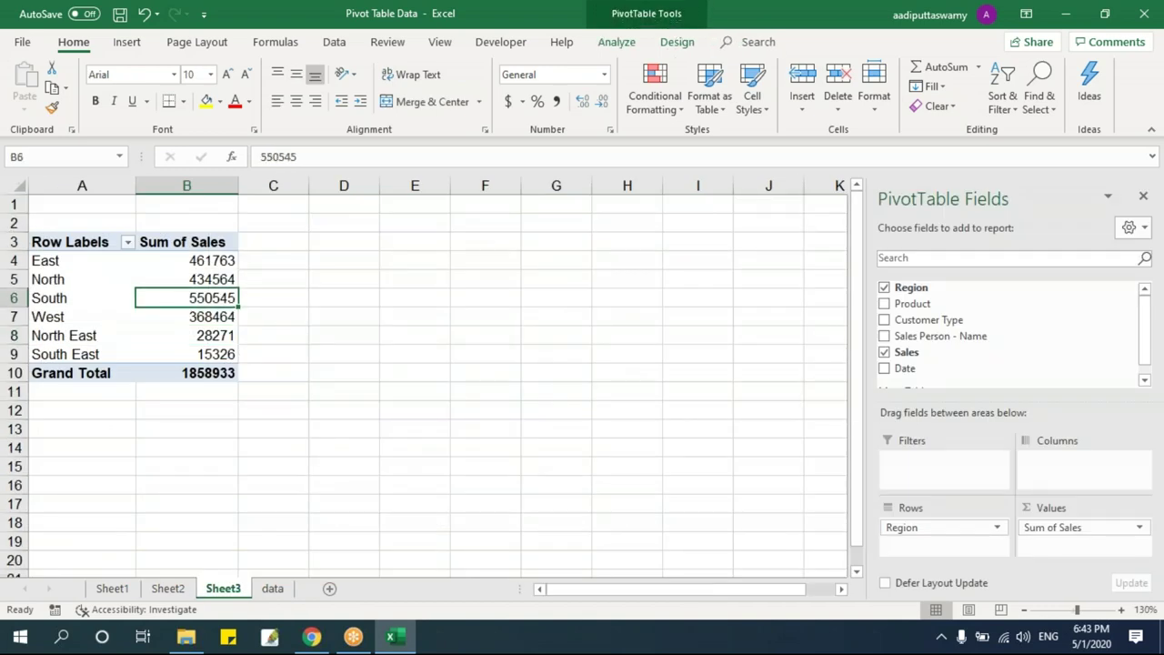
{"action": "left_click", "coordinate": [273, 588]}
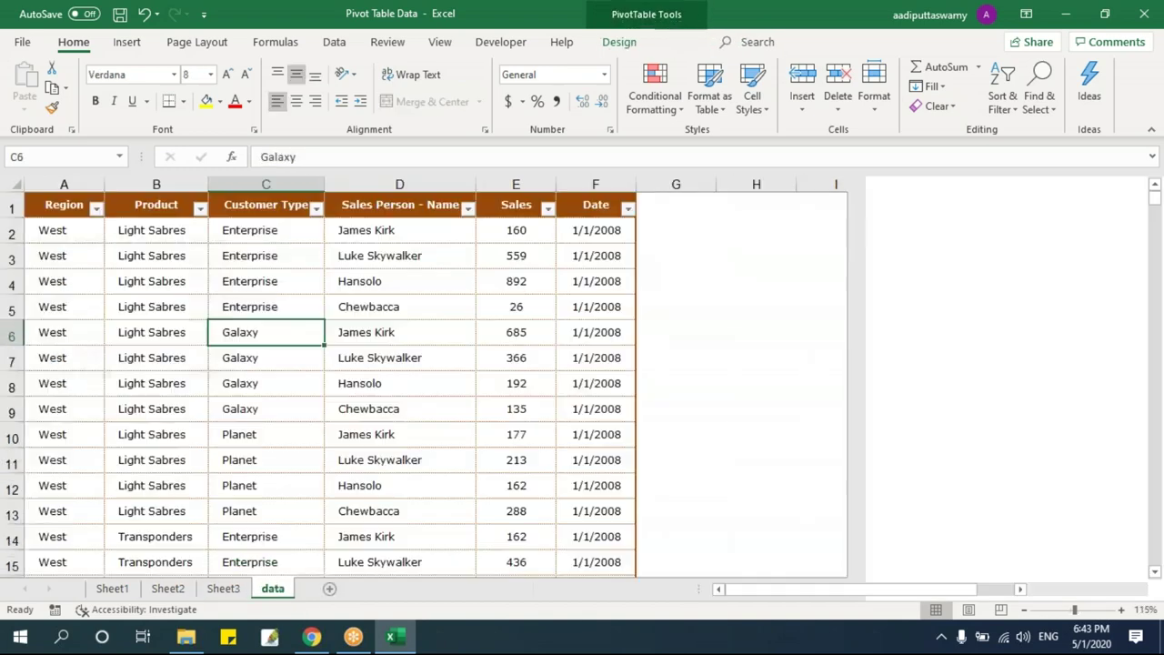
{"action": "left_click", "coordinate": [264, 307]}
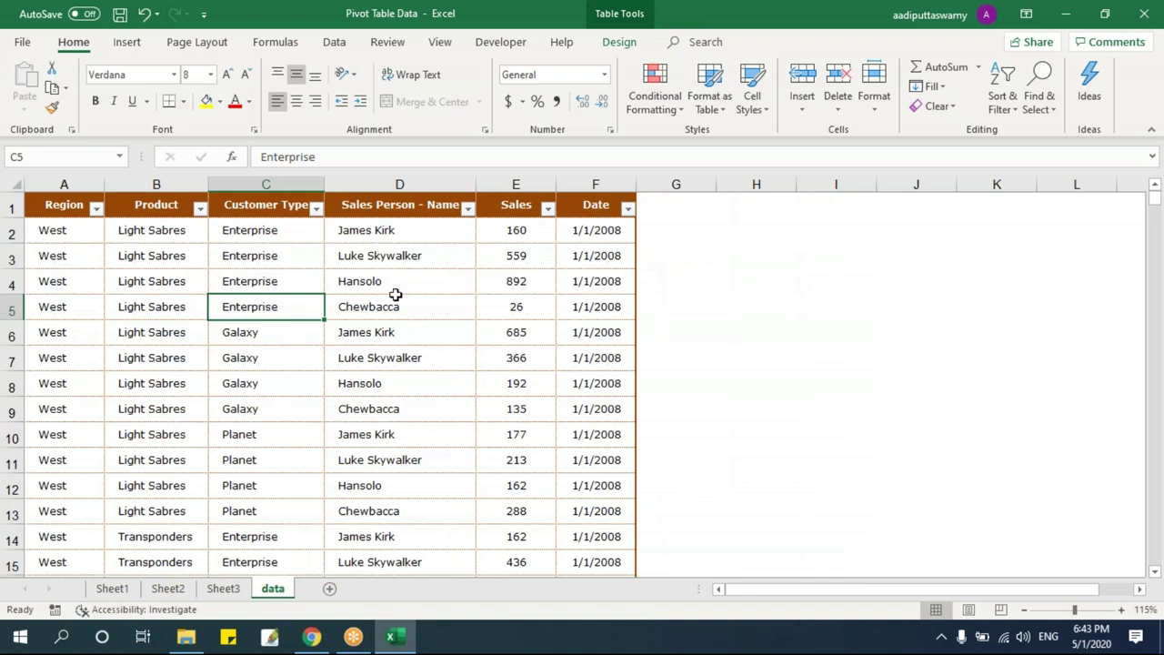
{"action": "left_click", "coordinate": [380, 307]}
- Refresh the Sheet3 pivot table again and review its full Region summary against the data sheet
{"action": "left_click", "coordinate": [222, 588]}
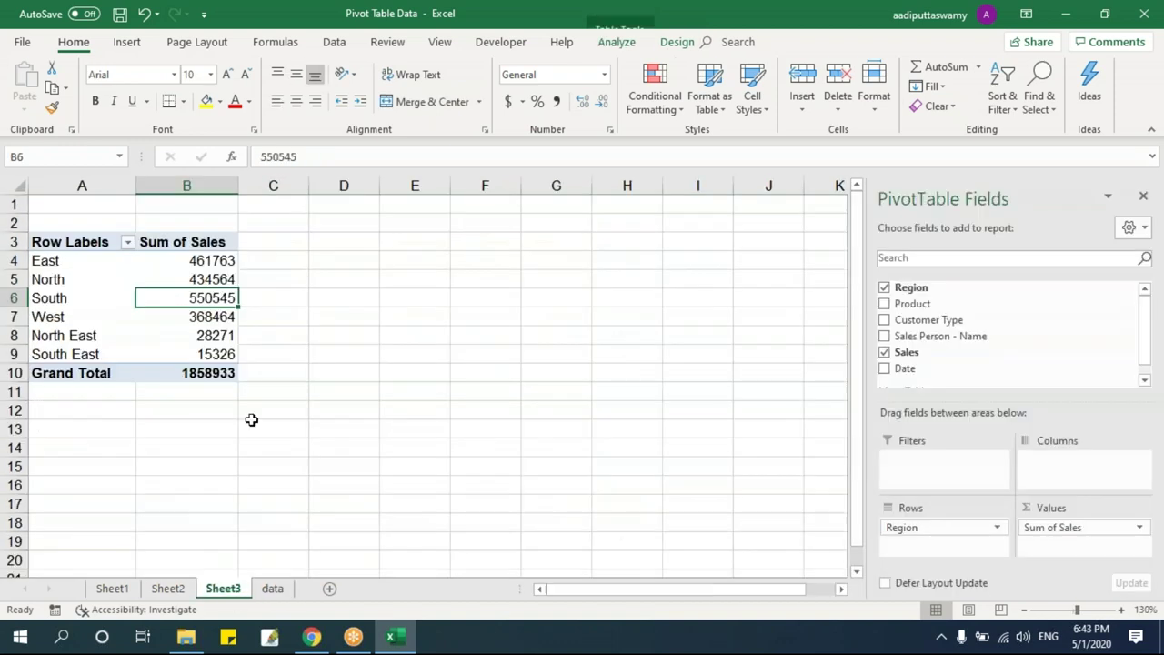
{"action": "right_click", "coordinate": [218, 324]}
{"action": "left_click", "coordinate": [262, 395]}
{"action": "left_click", "coordinate": [398, 352]}
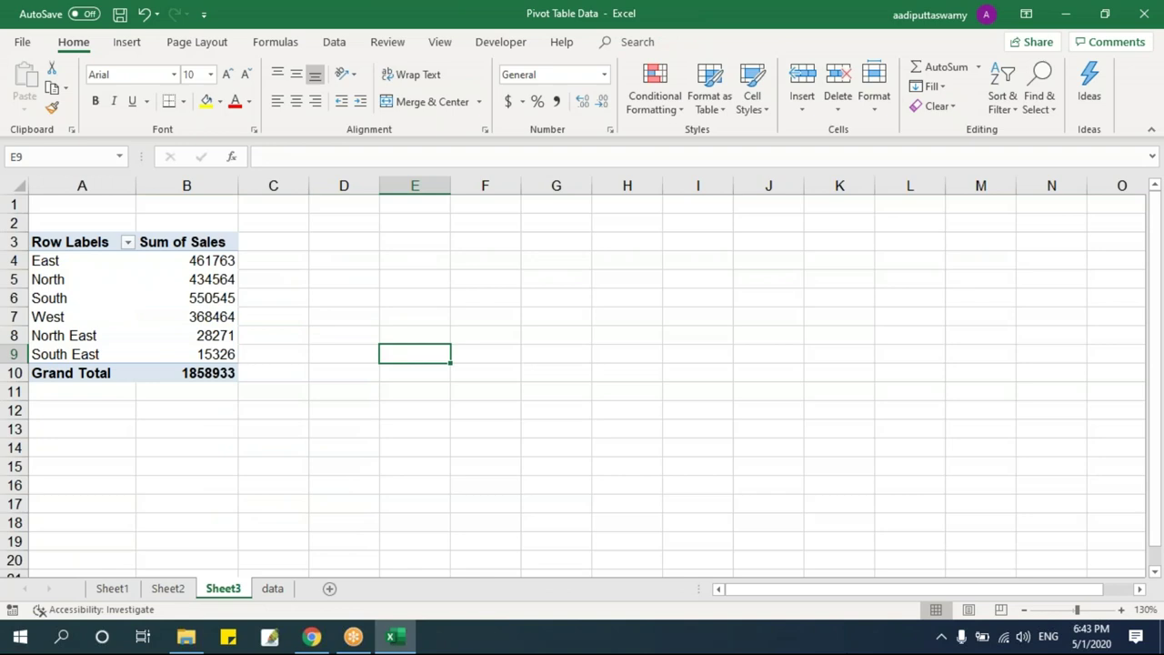
{"action": "left_click", "coordinate": [273, 589]}
{"action": "left_click", "coordinate": [281, 309]}
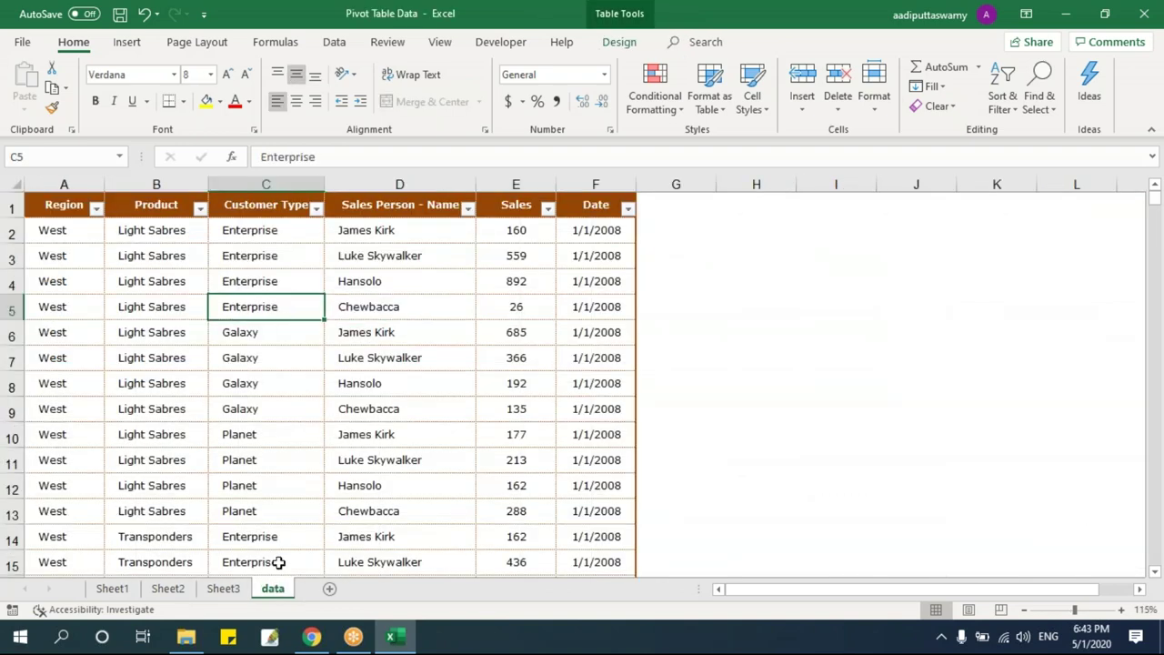
{"action": "left_click", "coordinate": [237, 590]}
{"action": "left_click_drag", "start_coordinate": [77, 245], "coordinate": [191, 373]}
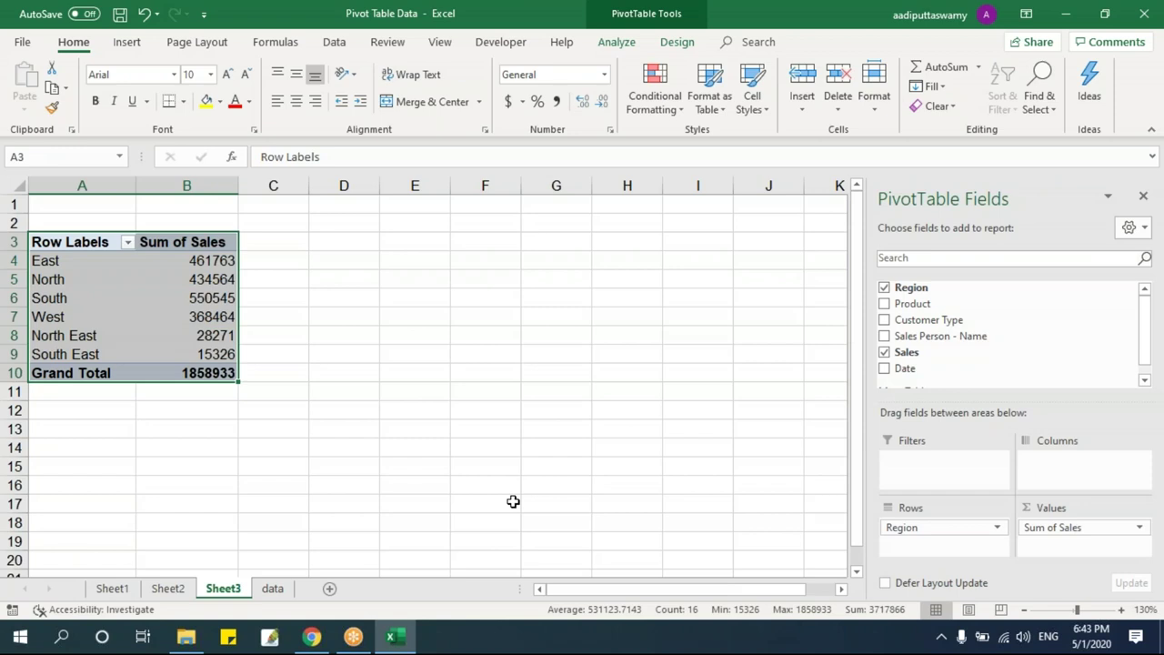
- Select the Region pivot table on Sheet1 and close its PivotTable field list
{"action": "left_click", "coordinate": [112, 587]}
{"action": "left_click", "coordinate": [170, 302]}
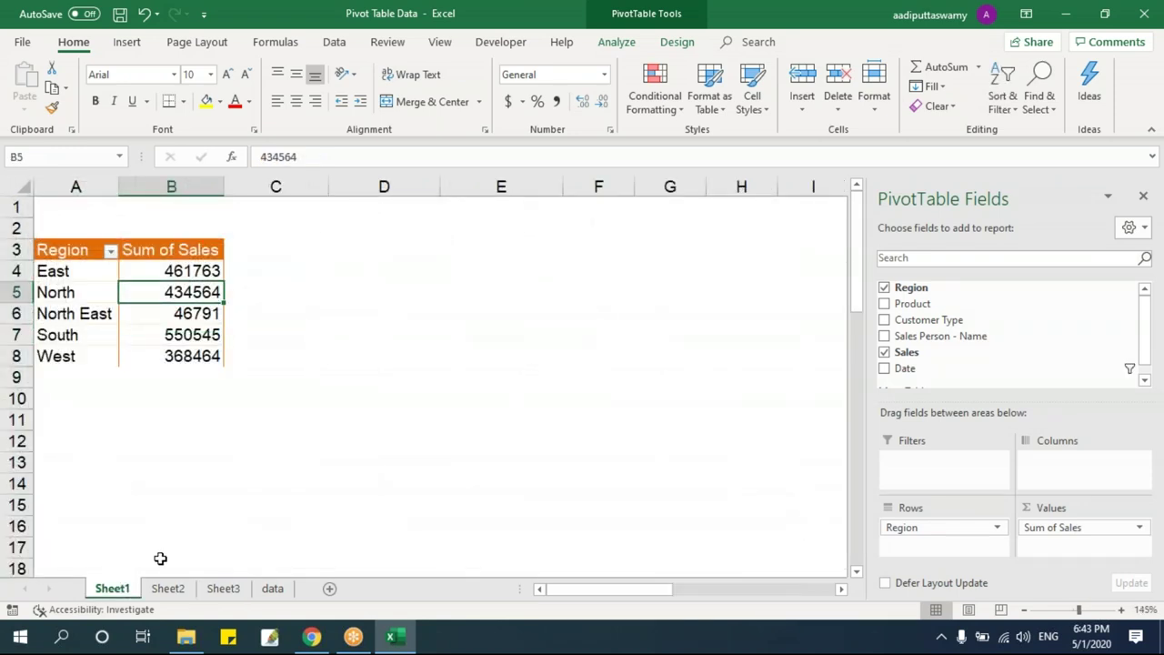
{"action": "left_click", "coordinate": [1141, 198]}
{"action": "key", "text": "Up"}
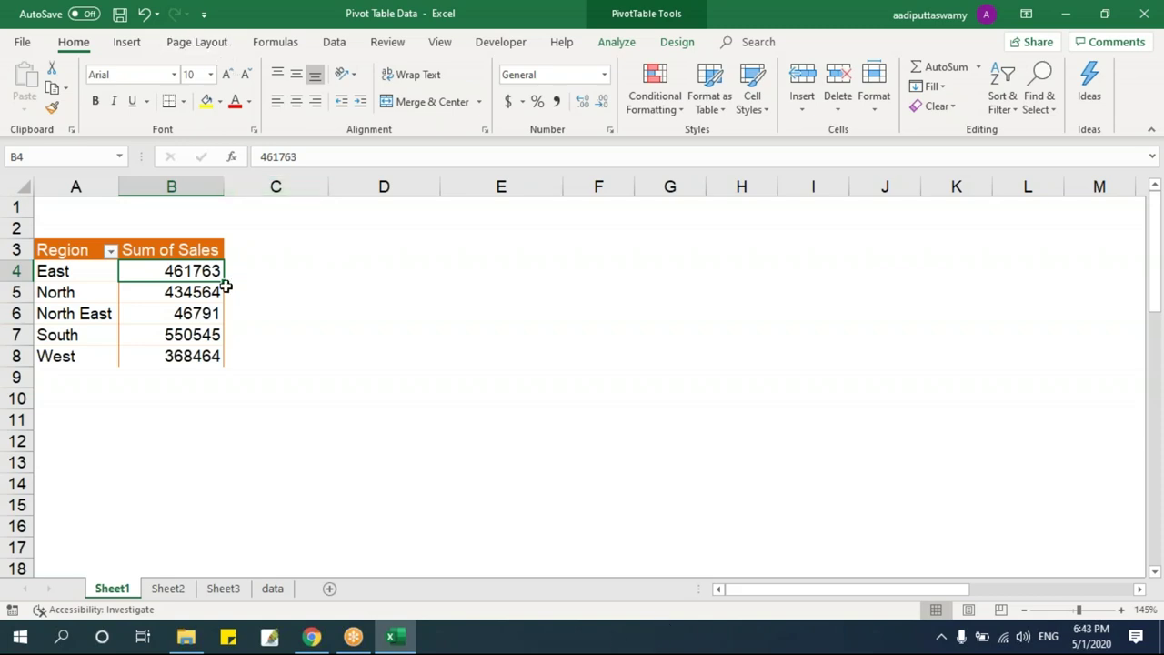
- Insert a clustered column PivotChart from the Region pivot table on Sheet1, shrink it and place it beside the pivot table
{"action": "left_click", "coordinate": [138, 46]}
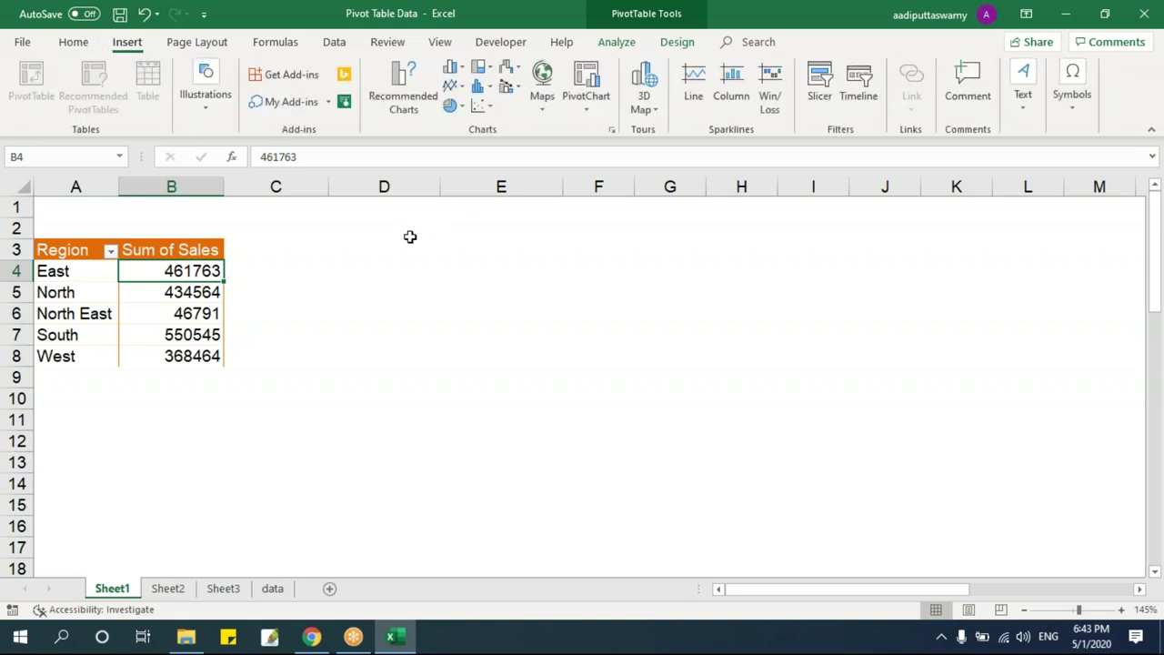
{"action": "left_click", "coordinate": [586, 107]}
{"action": "left_click", "coordinate": [599, 133]}
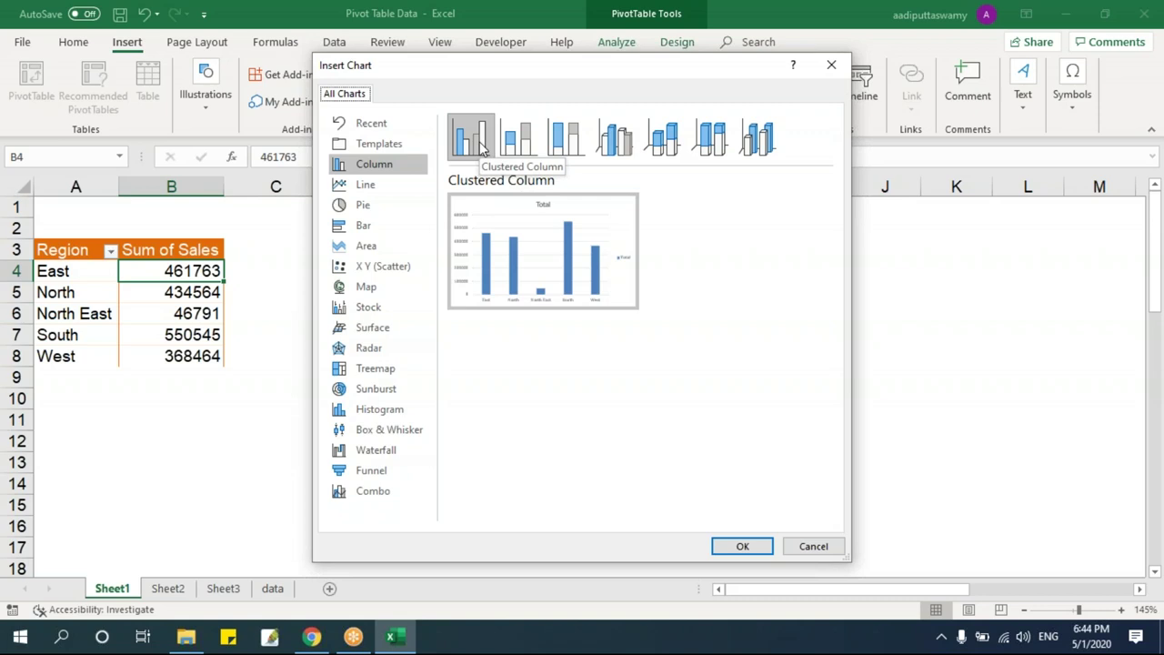
{"action": "left_click", "coordinate": [763, 549]}
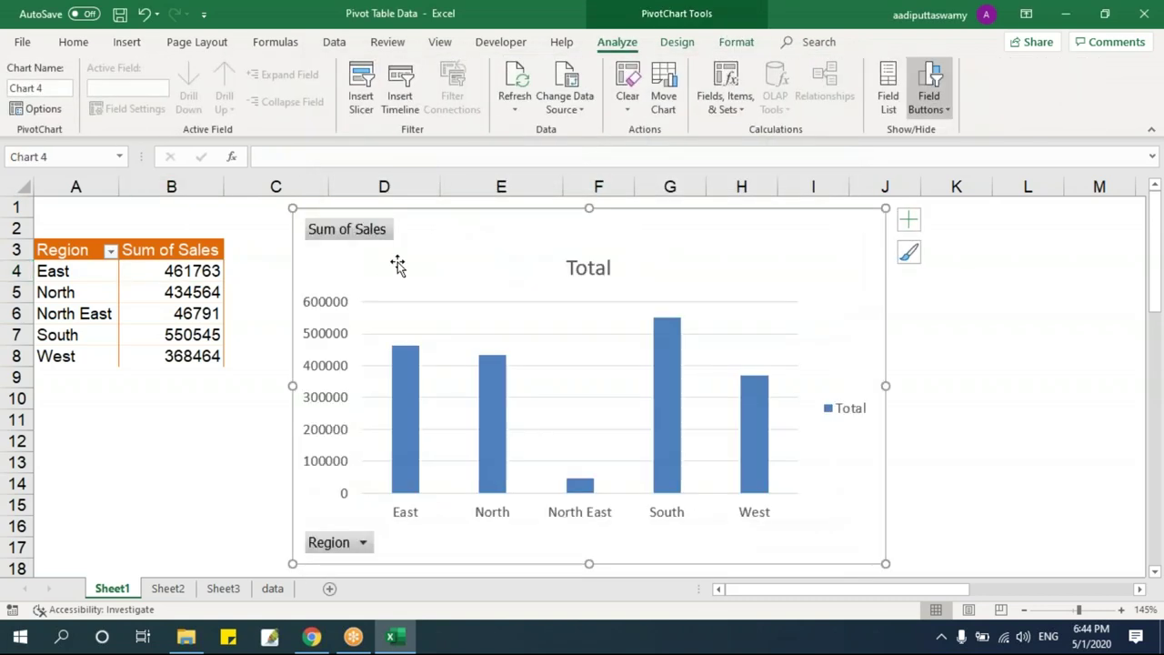
{"action": "left_click_drag", "start_coordinate": [885, 209], "coordinate": [838, 252]}
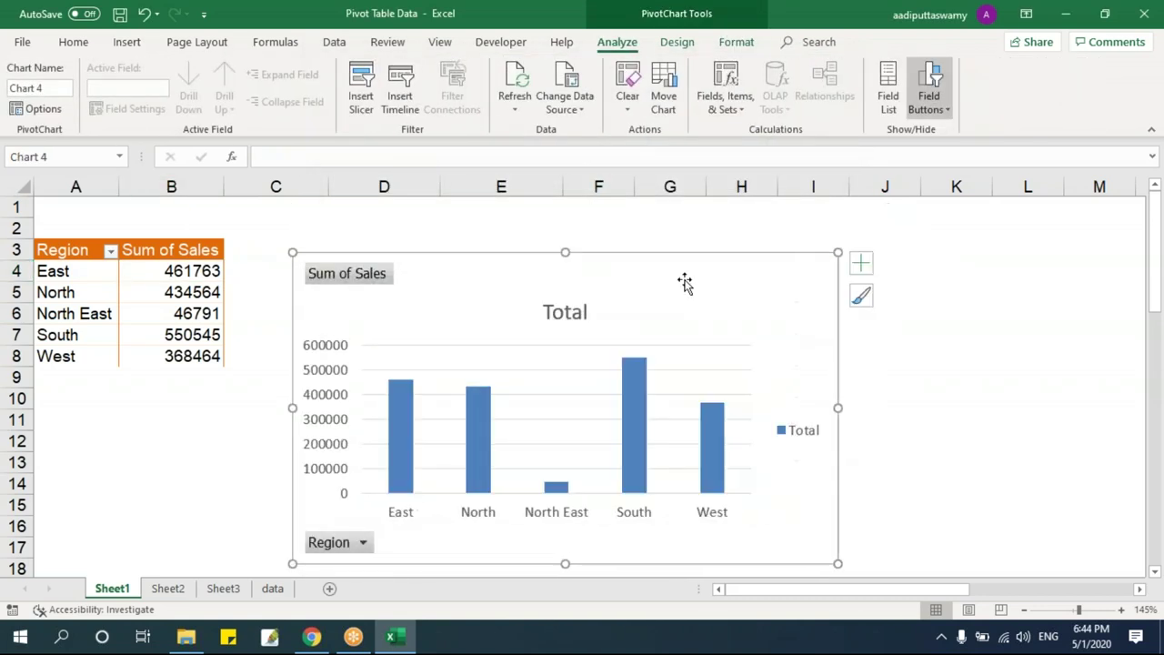
{"action": "left_click_drag", "start_coordinate": [501, 270], "coordinate": [452, 235]}
- Insert a Product slicer for the Region pivot table and place it beside the PivotChart
{"action": "left_click", "coordinate": [200, 296]}
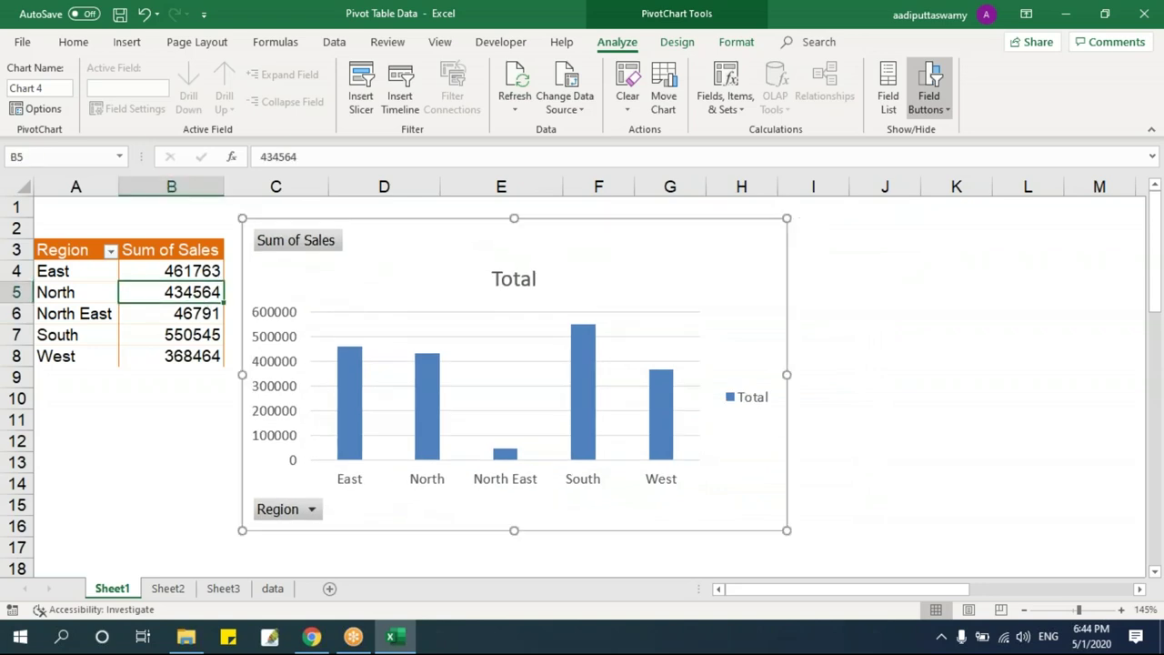
{"action": "left_click", "coordinate": [134, 44]}
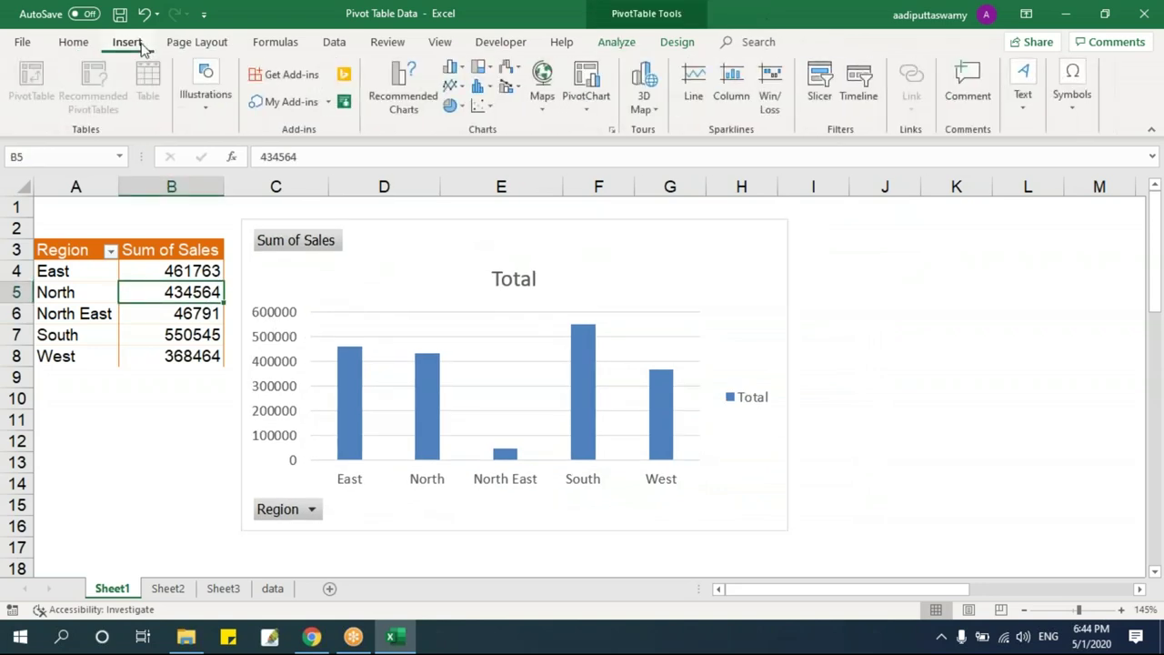
{"action": "left_click", "coordinate": [617, 42]}
{"action": "left_click", "coordinate": [439, 67]}
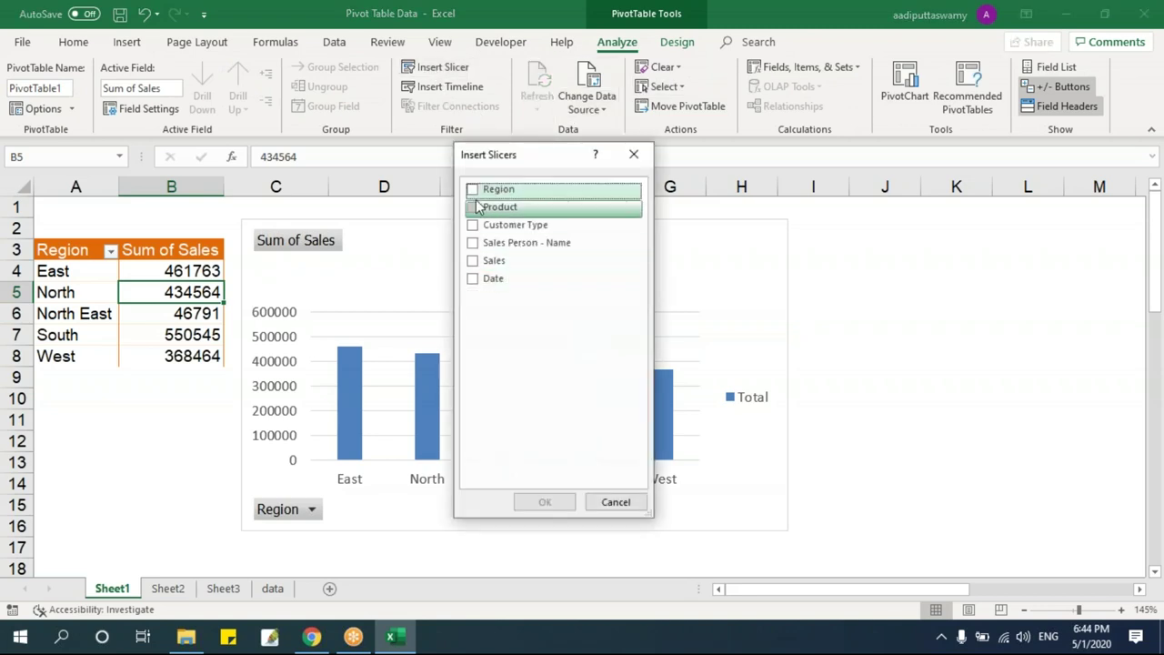
{"action": "left_click", "coordinate": [472, 207]}
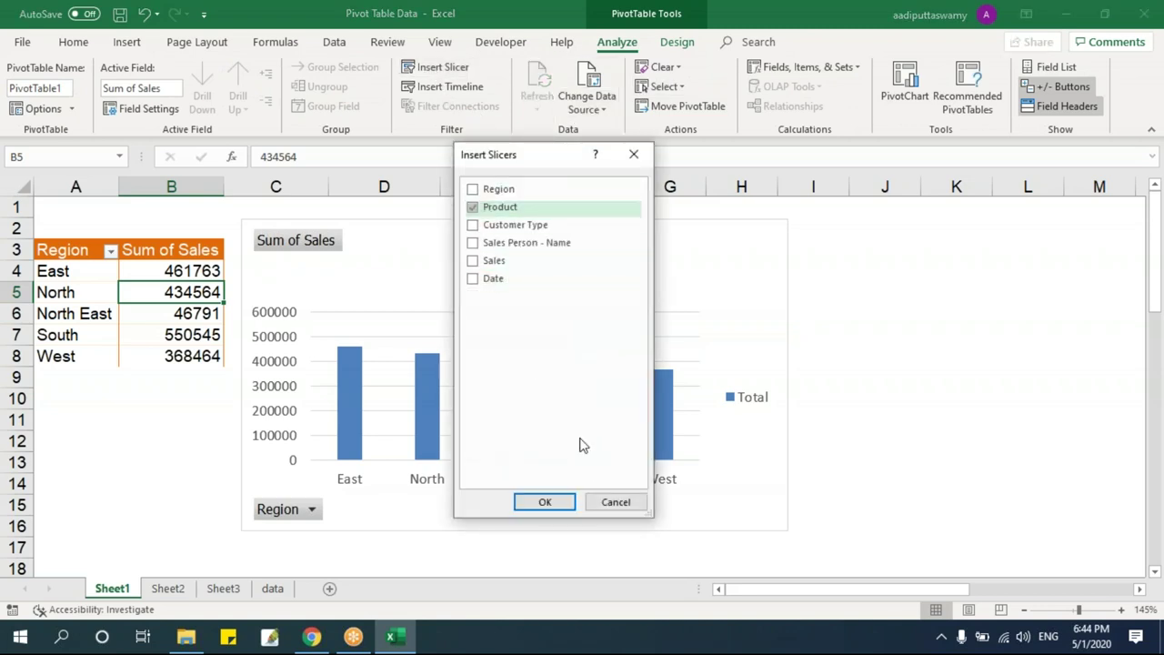
{"action": "left_click", "coordinate": [615, 501]}
{"action": "left_click_drag", "start_coordinate": [725, 538], "coordinate": [733, 380]}
{"action": "left_click_drag", "start_coordinate": [607, 257], "coordinate": [918, 251]}
{"action": "left_click", "coordinate": [938, 442]}
- Filter the pivot table and chart by Glue Guns, Light Sabres and Transponders in turn, ending on Glue Guns
{"action": "left_click", "coordinate": [890, 282]}
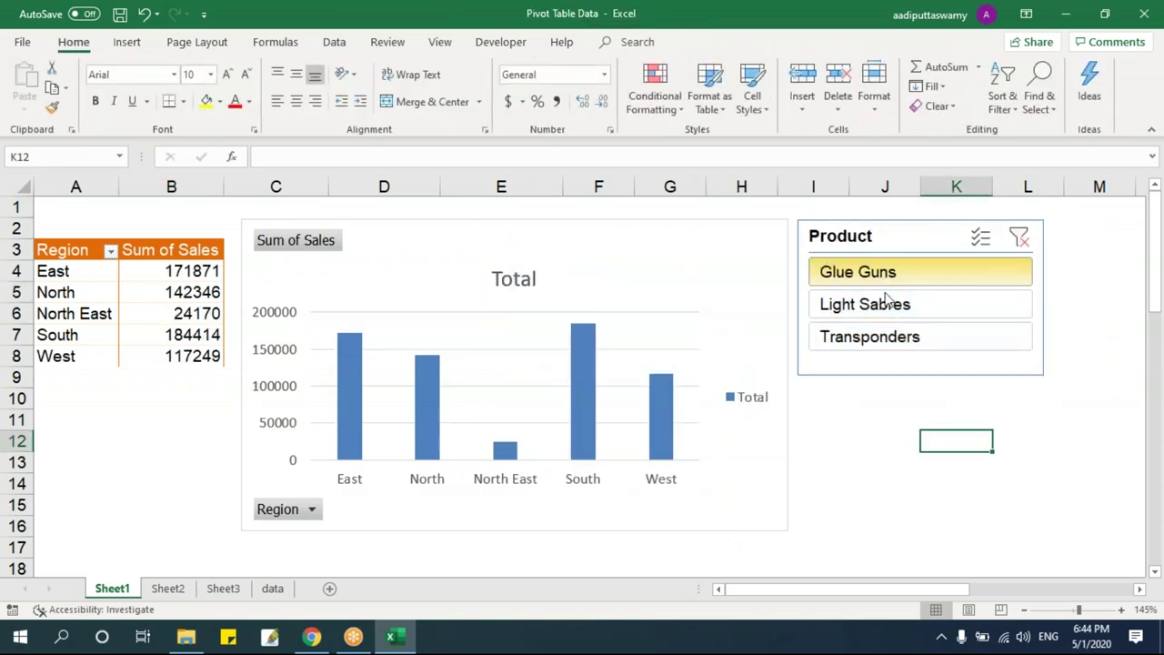
{"action": "left_click", "coordinate": [887, 307]}
{"action": "left_click", "coordinate": [882, 339]}
{"action": "left_click", "coordinate": [879, 304]}
{"action": "left_click", "coordinate": [880, 271]}
{"action": "left_click", "coordinate": [685, 313]}
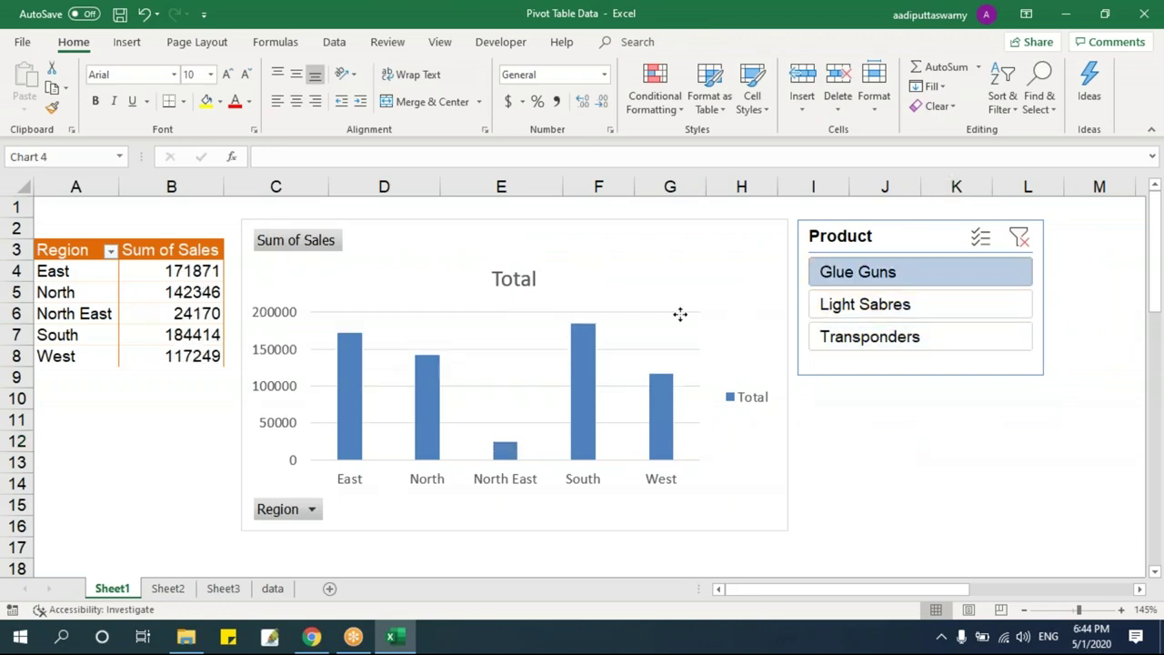
{"action": "left_click", "coordinate": [650, 358]}
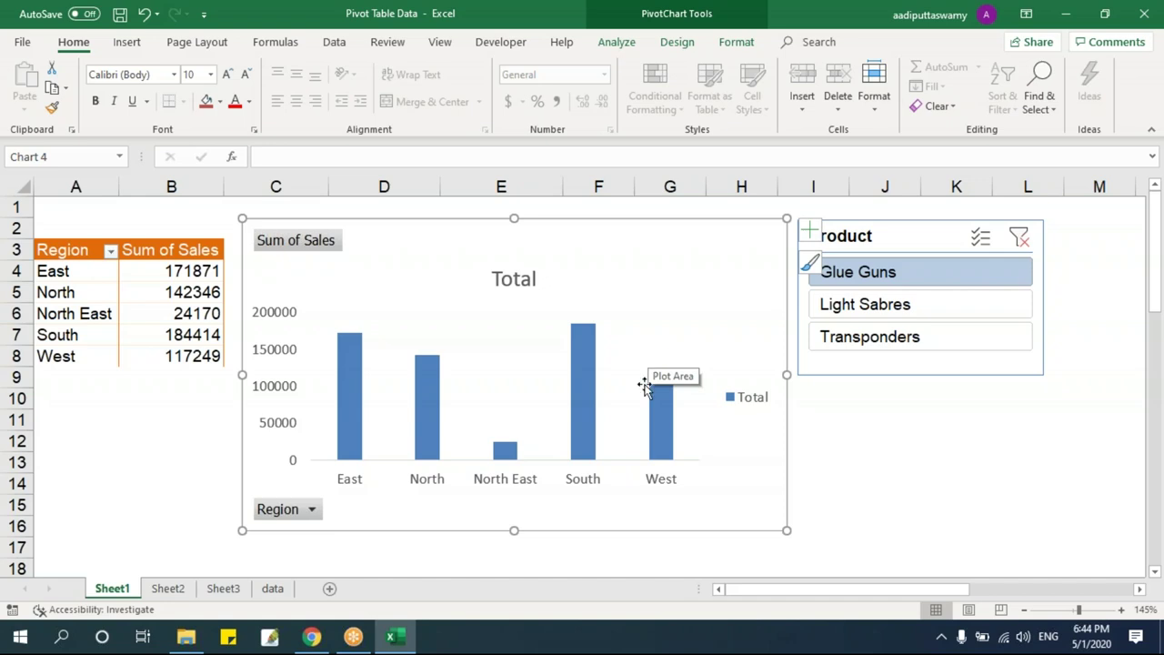
- Switch the Product filter to Light Sabres and Transponders, and move the slicer slightly further from the chart
{"action": "left_click", "coordinate": [892, 309]}
{"action": "left_click", "coordinate": [882, 335]}
{"action": "mouse_move", "coordinate": [848, 245]}
{"action": "left_mouse_down"}
{"action": "mouse_move", "coordinate": [881, 247]}
{"action": "mouse_move", "coordinate": [868, 246]}
{"action": "left_mouse_up"}
{"action": "left_click", "coordinate": [424, 228]}
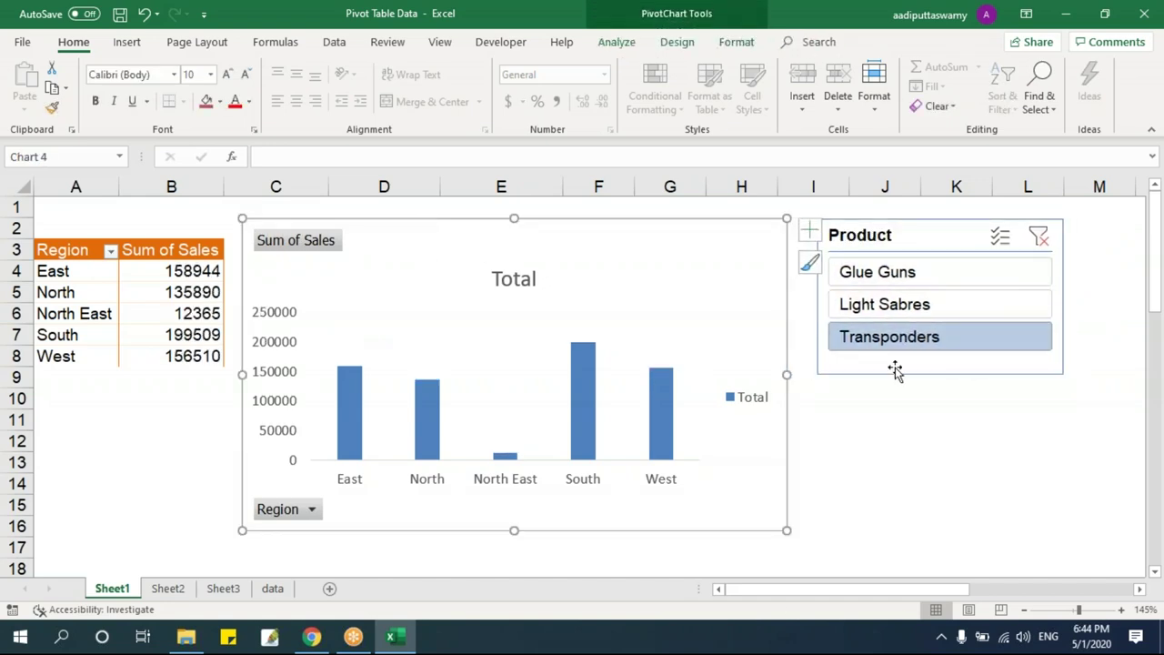
- Set the Product filter back to Glue Guns and nudge the chart closer to the pivot table
{"action": "left_click", "coordinate": [876, 309]}
{"action": "left_click", "coordinate": [875, 269]}
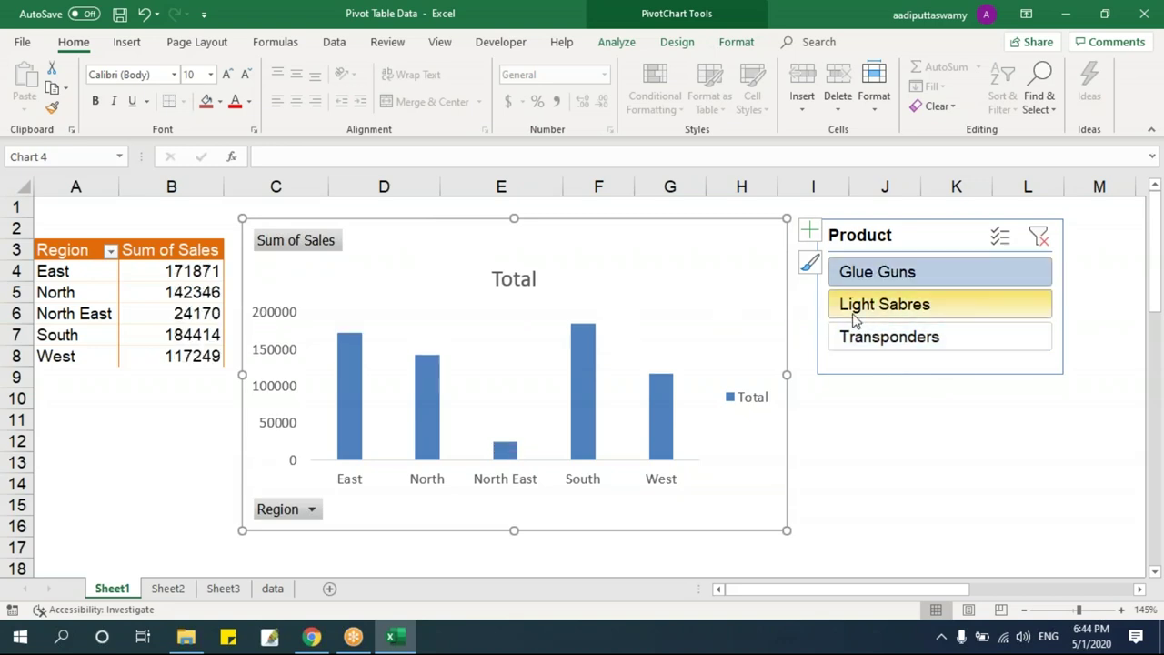
{"action": "left_click_drag", "start_coordinate": [414, 224], "coordinate": [409, 226]}
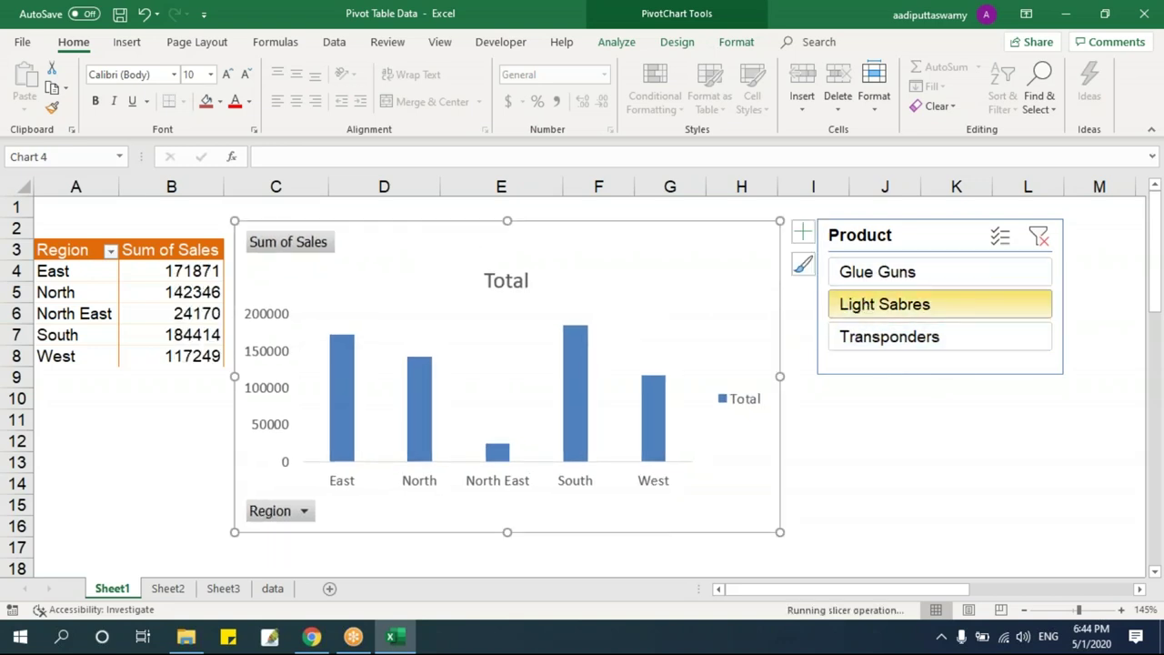
{"action": "left_click", "coordinate": [868, 305]}
{"action": "left_click", "coordinate": [862, 278]}
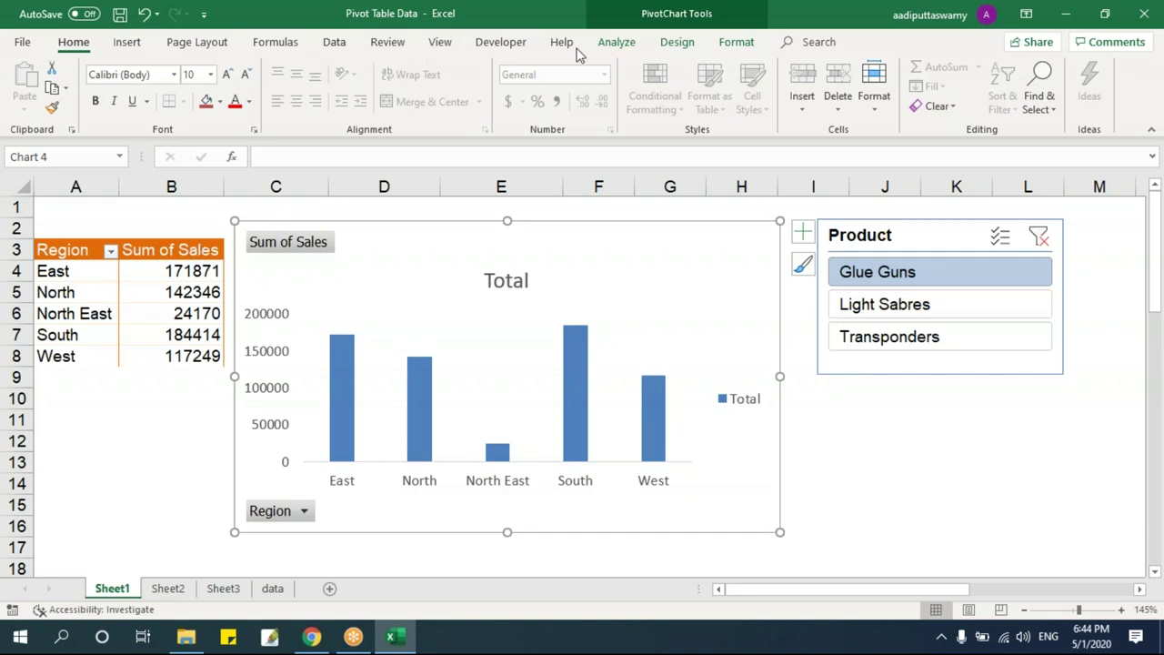
- Add a Date timeline 1.46" high below the Product slicer and filter it to Q4 2009
{"action": "left_click", "coordinate": [618, 44]}
{"action": "left_click", "coordinate": [403, 98]}
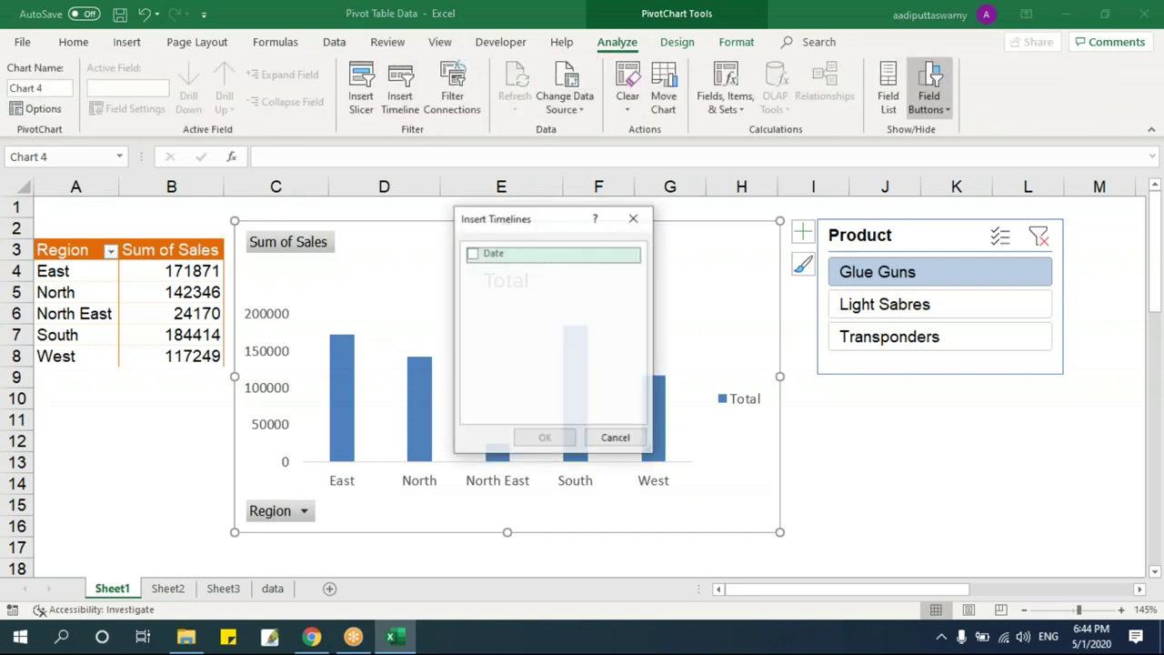
{"action": "left_click", "coordinate": [550, 438]}
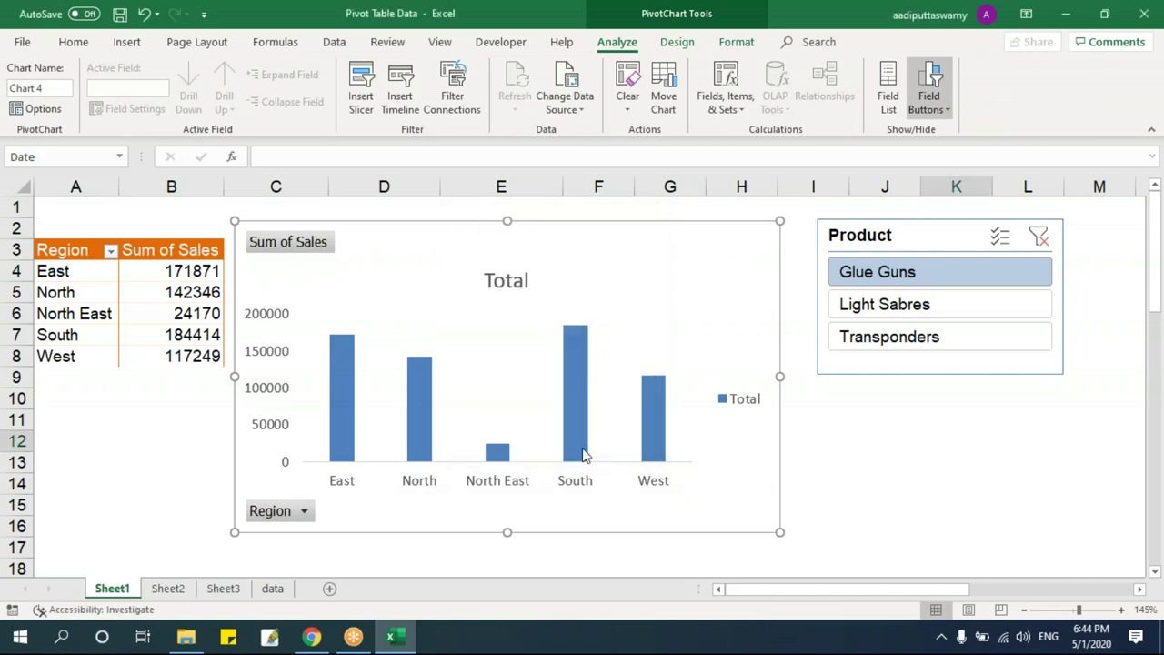
{"action": "left_click_drag", "start_coordinate": [802, 455], "coordinate": [959, 551]}
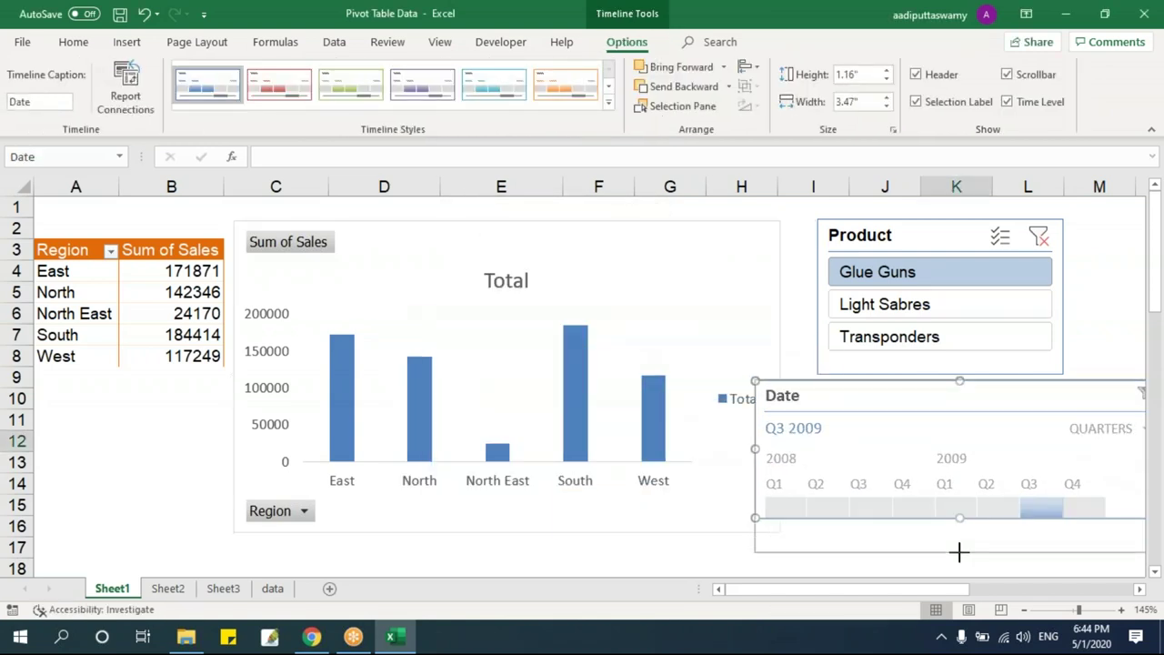
{"action": "left_click", "coordinate": [797, 511]}
{"action": "left_click_drag", "start_coordinate": [797, 511], "coordinate": [1080, 510]}
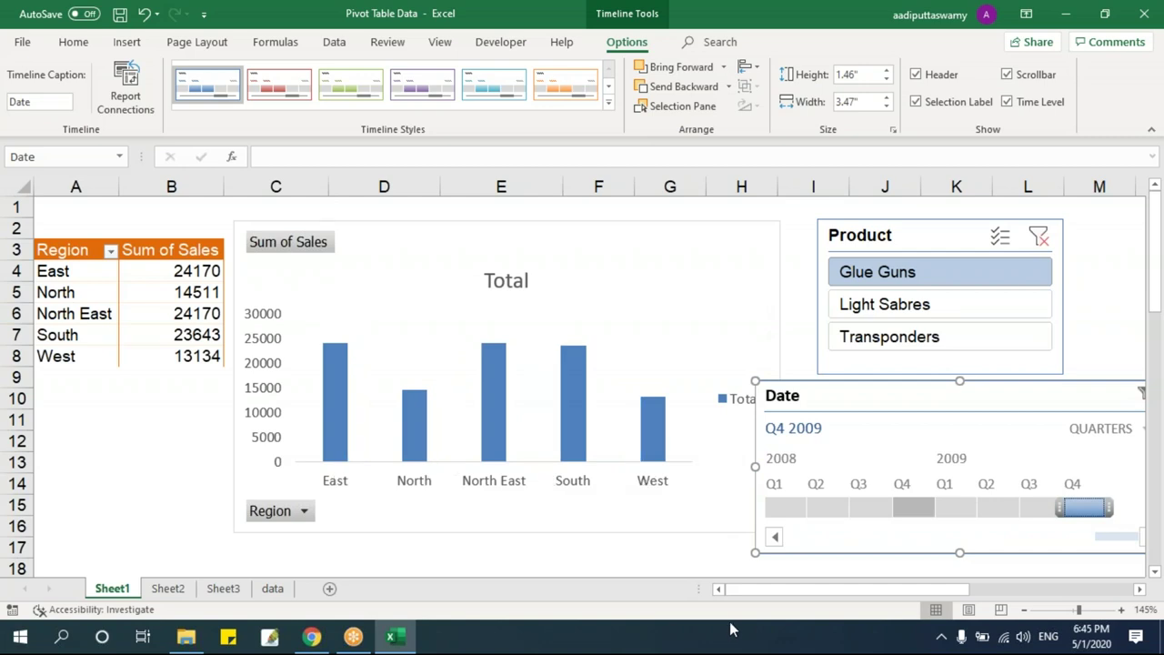
- Look through Sheet2, Sheet3 and the source table on the data sheet
{"action": "left_click", "coordinate": [169, 589]}
{"action": "left_click", "coordinate": [222, 589]}
{"action": "left_click", "coordinate": [273, 588]}
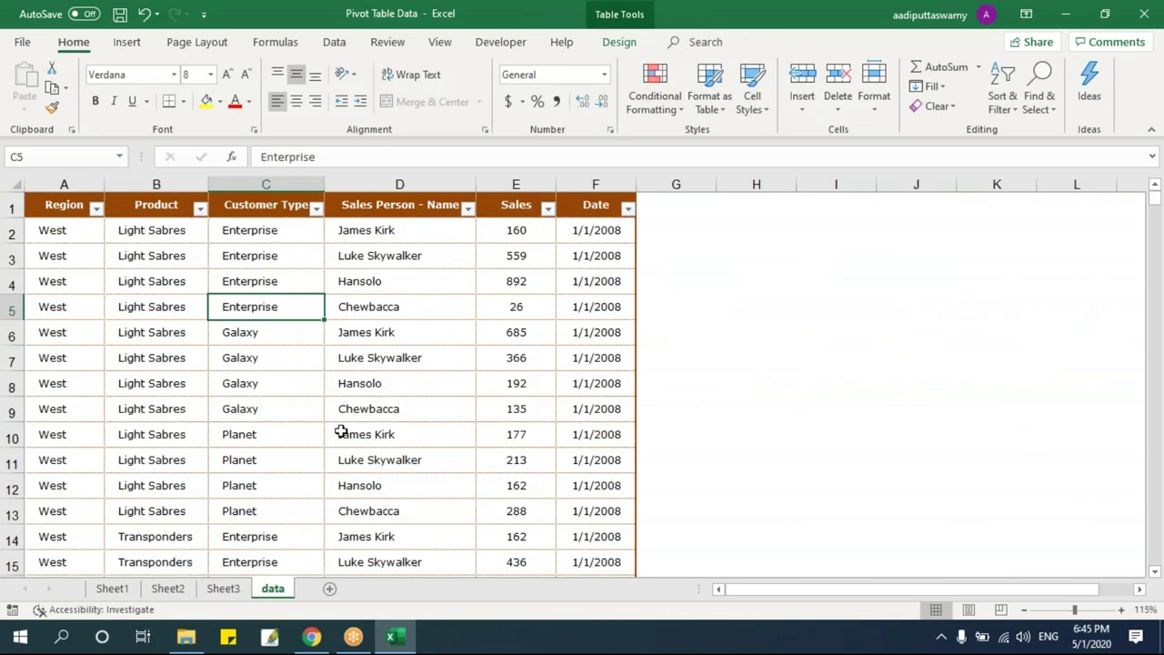
{"action": "left_click", "coordinate": [364, 434]}
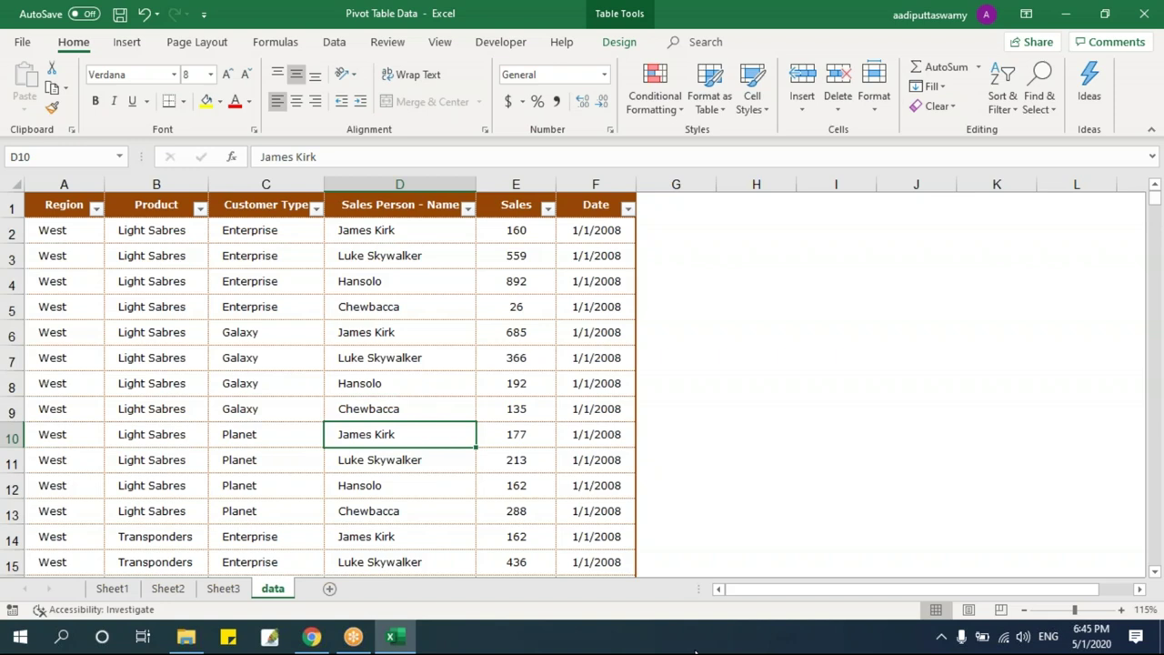
- Open the Expense Dump workbook from the 16 - Pivot Table folder for editing and show its Expense_Rawdata sheet
{"action": "left_click", "coordinate": [185, 636]}
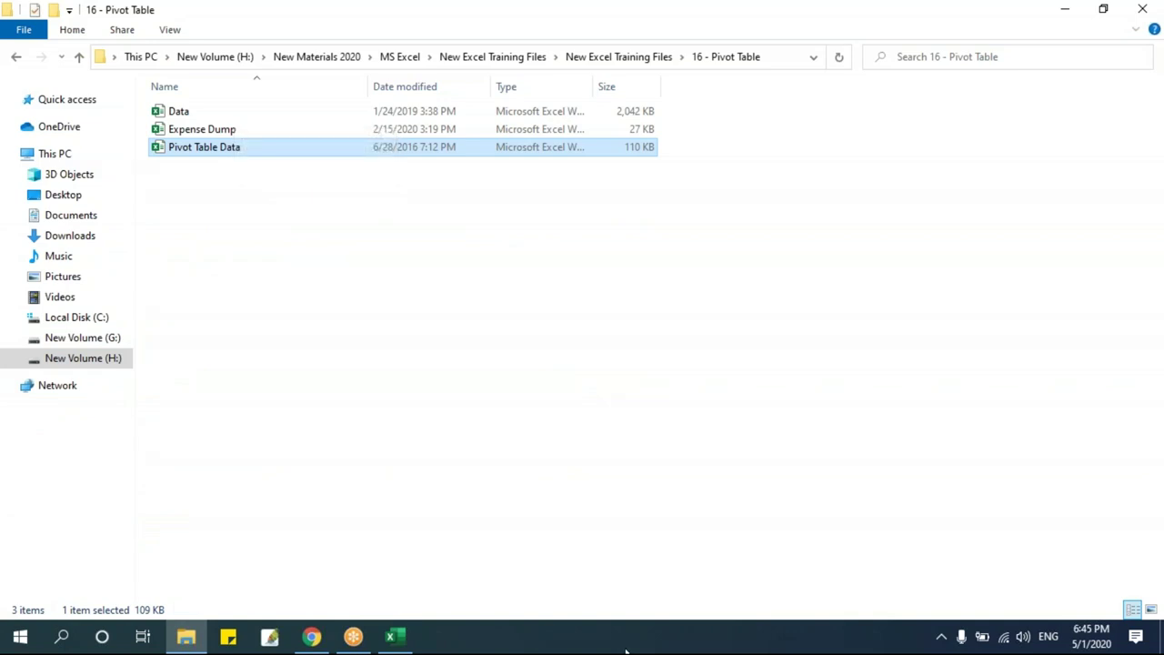
{"action": "double_click", "coordinate": [226, 128]}
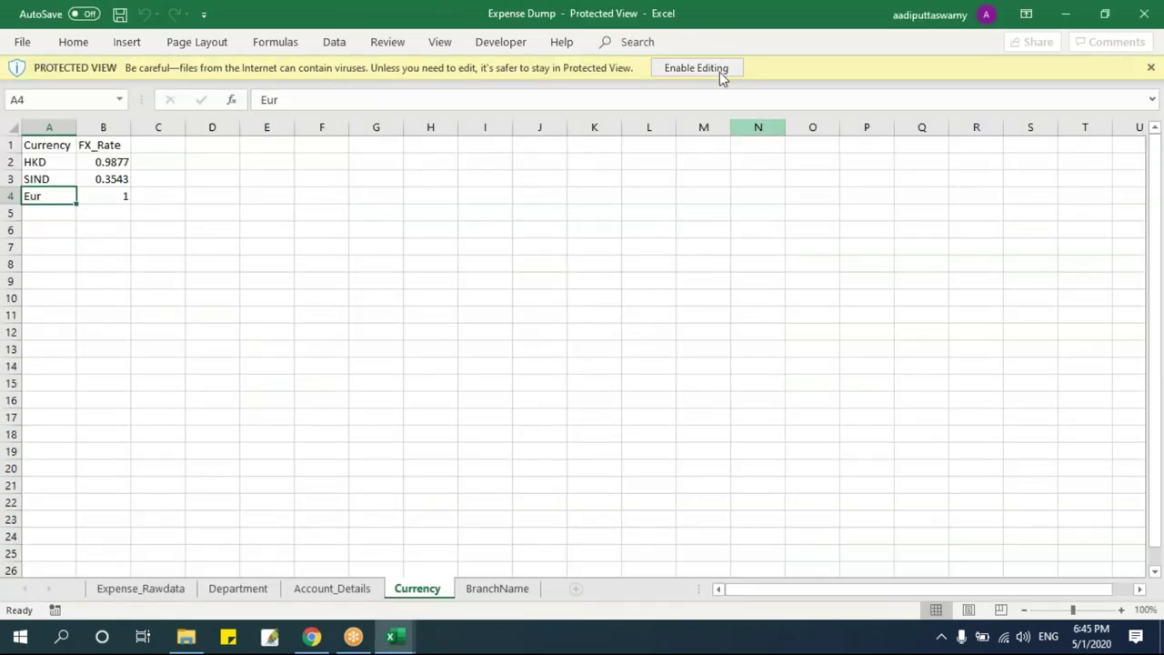
{"action": "left_click", "coordinate": [696, 67]}
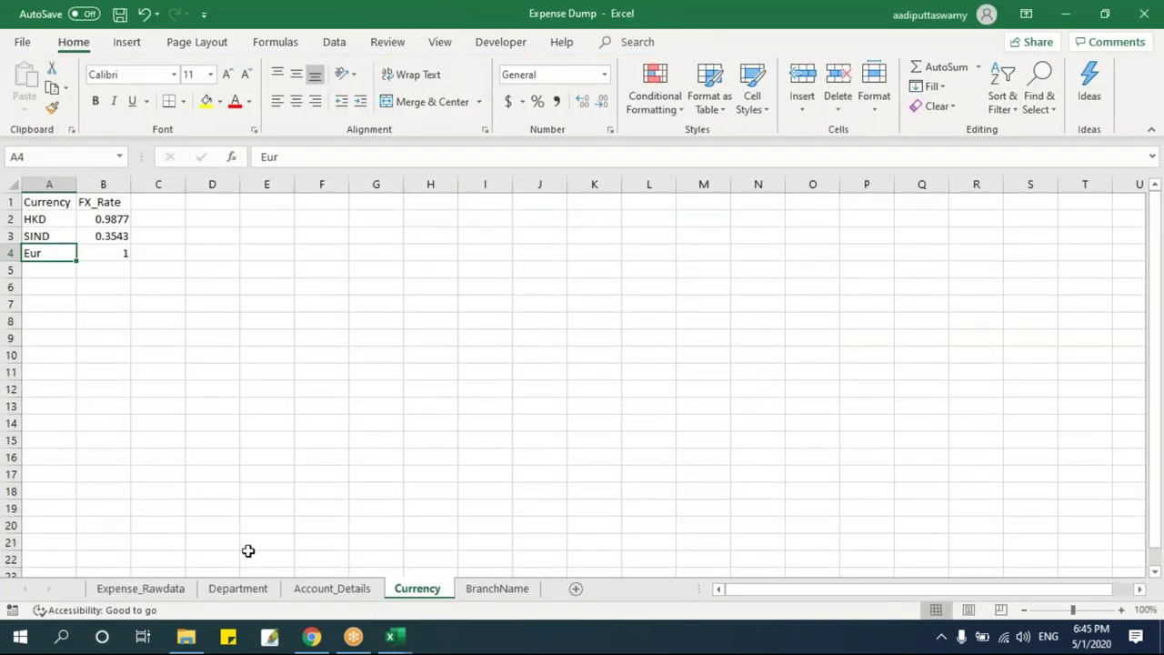
{"action": "left_click", "coordinate": [136, 589]}
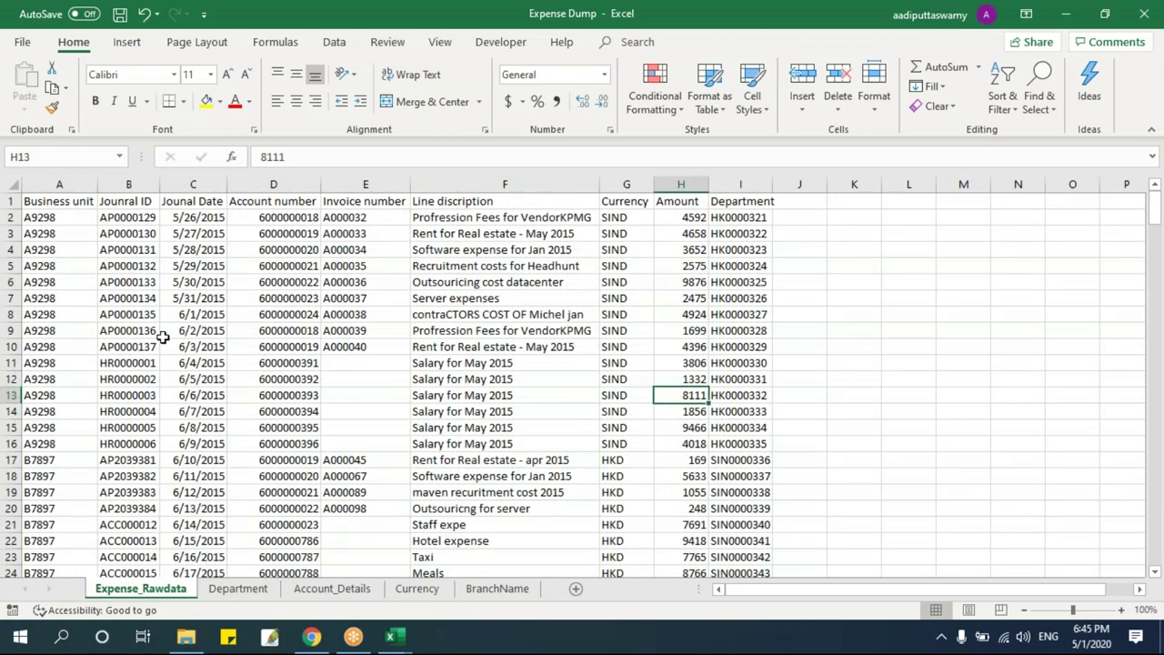
- Examine the Business unit, journal, Account number and Invoice number columns of the raw expense data
{"action": "left_click", "coordinate": [173, 364]}
{"action": "left_click", "coordinate": [65, 205]}
{"action": "left_click_drag", "start_coordinate": [66, 205], "coordinate": [109, 446]}
{"action": "left_click_drag", "start_coordinate": [130, 202], "coordinate": [168, 418]}
{"action": "left_click_drag", "start_coordinate": [278, 202], "coordinate": [328, 400]}
{"action": "left_click_drag", "start_coordinate": [350, 202], "coordinate": [359, 350]}
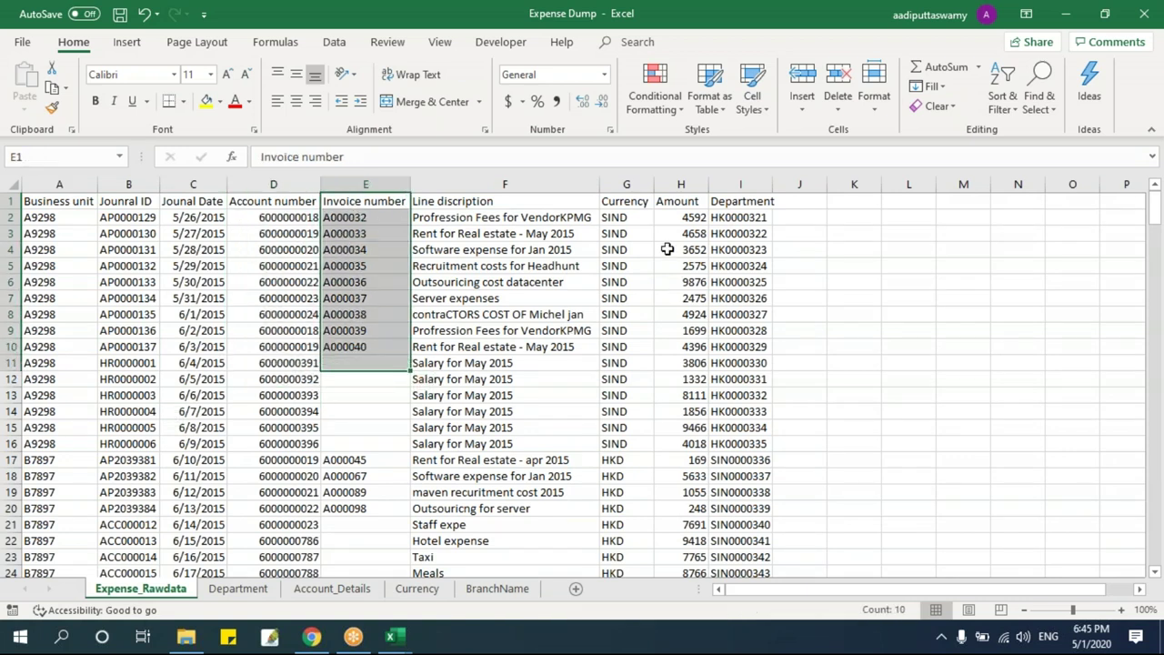
- Examine the Currency, Amount and Department columns, and the overall extent of the raw expense data
{"action": "left_click_drag", "start_coordinate": [627, 201], "coordinate": [627, 366]}
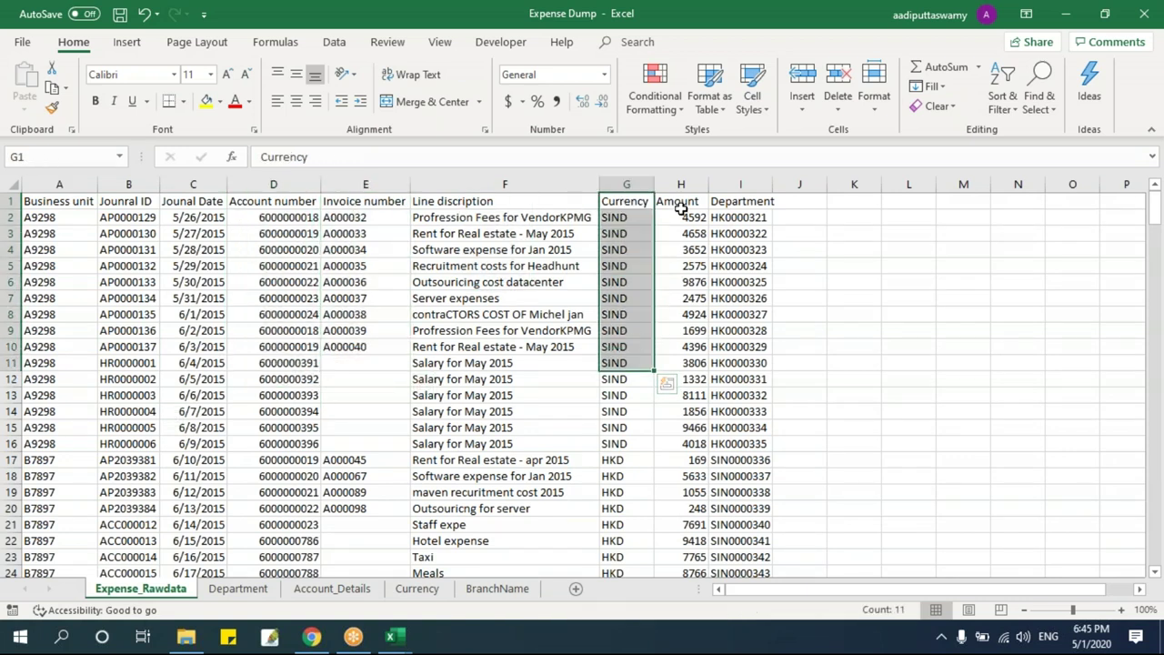
{"action": "left_click_drag", "start_coordinate": [681, 203], "coordinate": [682, 346]}
{"action": "left_click_drag", "start_coordinate": [673, 218], "coordinate": [682, 364]}
{"action": "left_click_drag", "start_coordinate": [747, 202], "coordinate": [737, 364]}
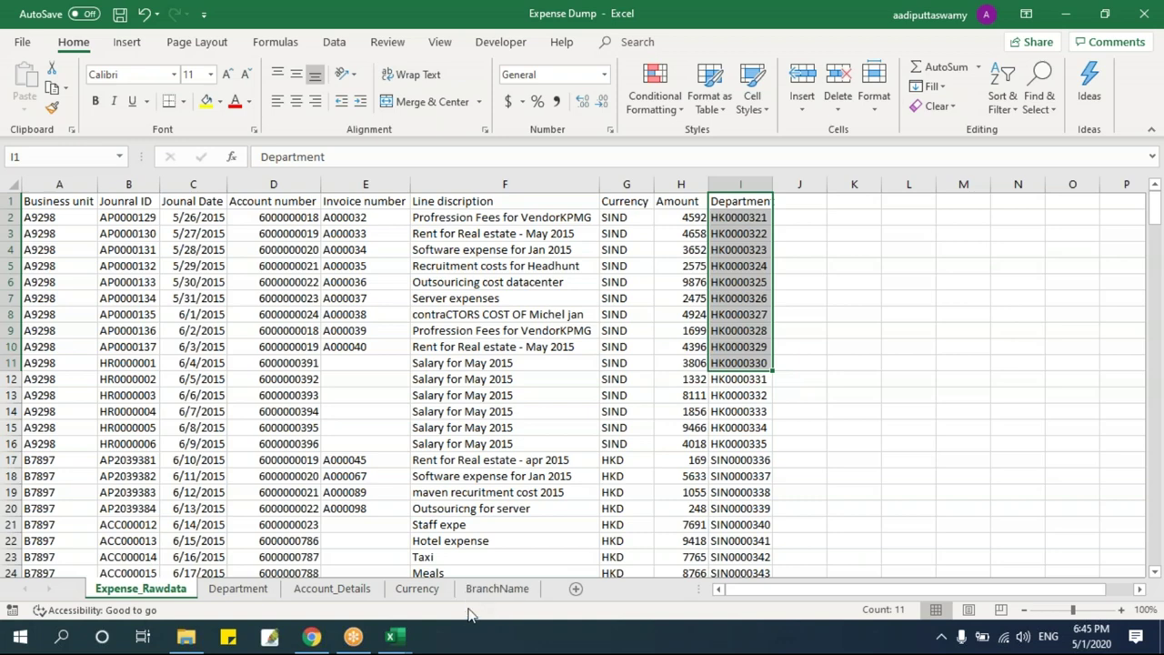
{"action": "left_click", "coordinate": [71, 208]}
{"action": "key", "text": "ctrl+a"}
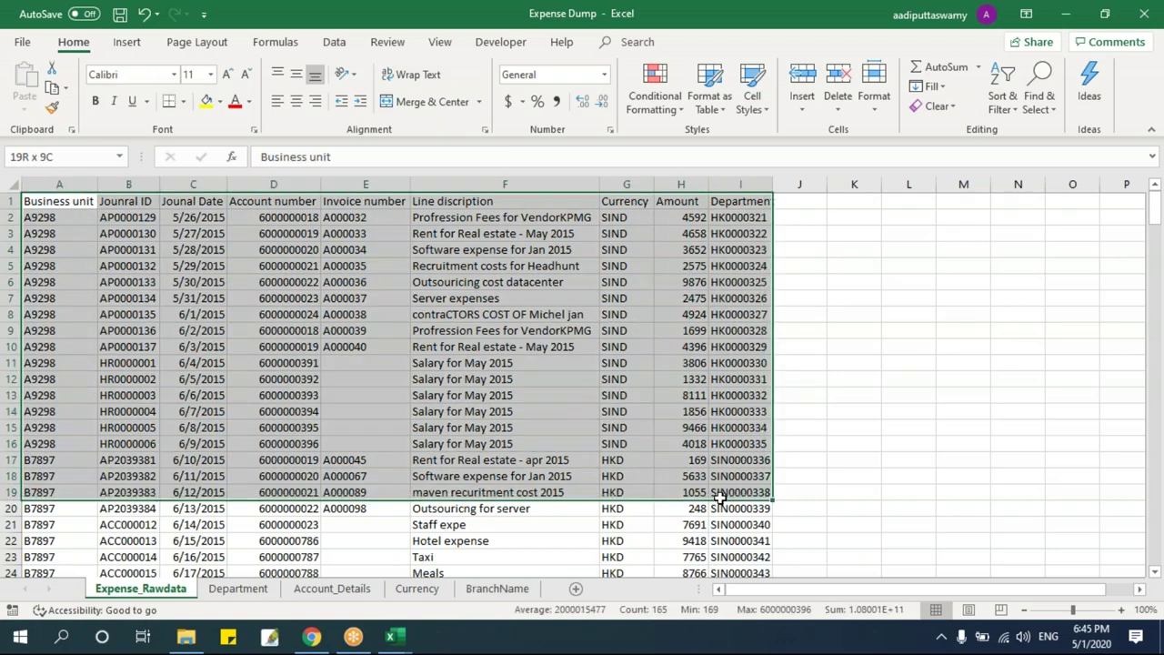
{"action": "left_click", "coordinate": [571, 330]}
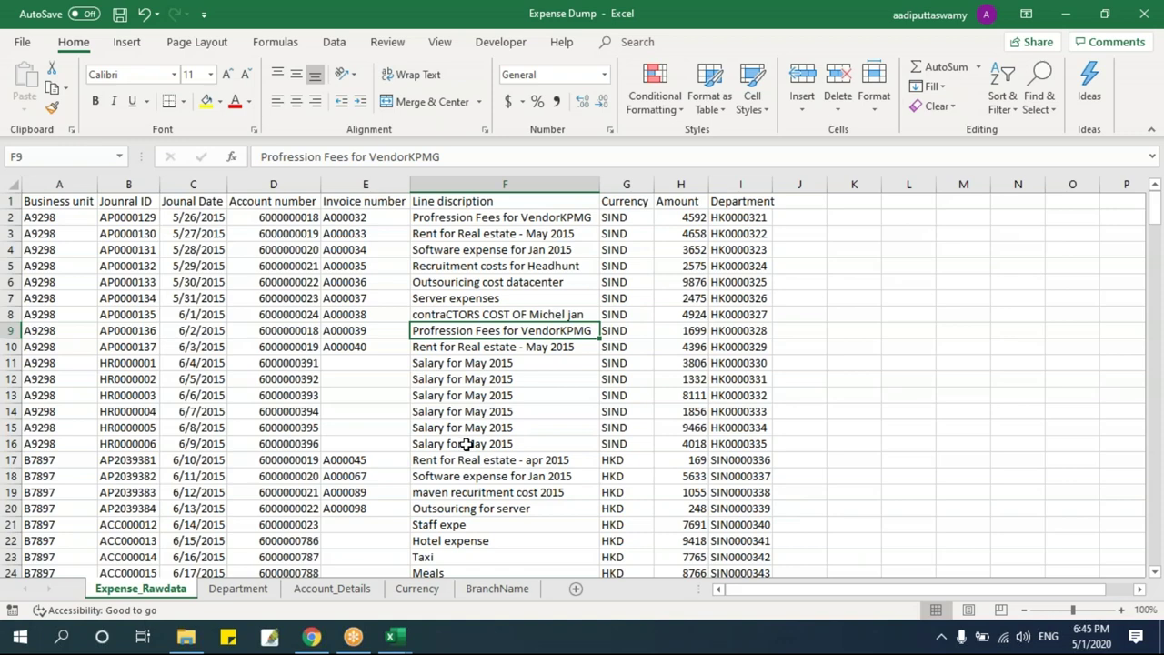
- Examine the department codes and their matching names on the Department sheet
{"action": "left_click", "coordinate": [235, 591]}
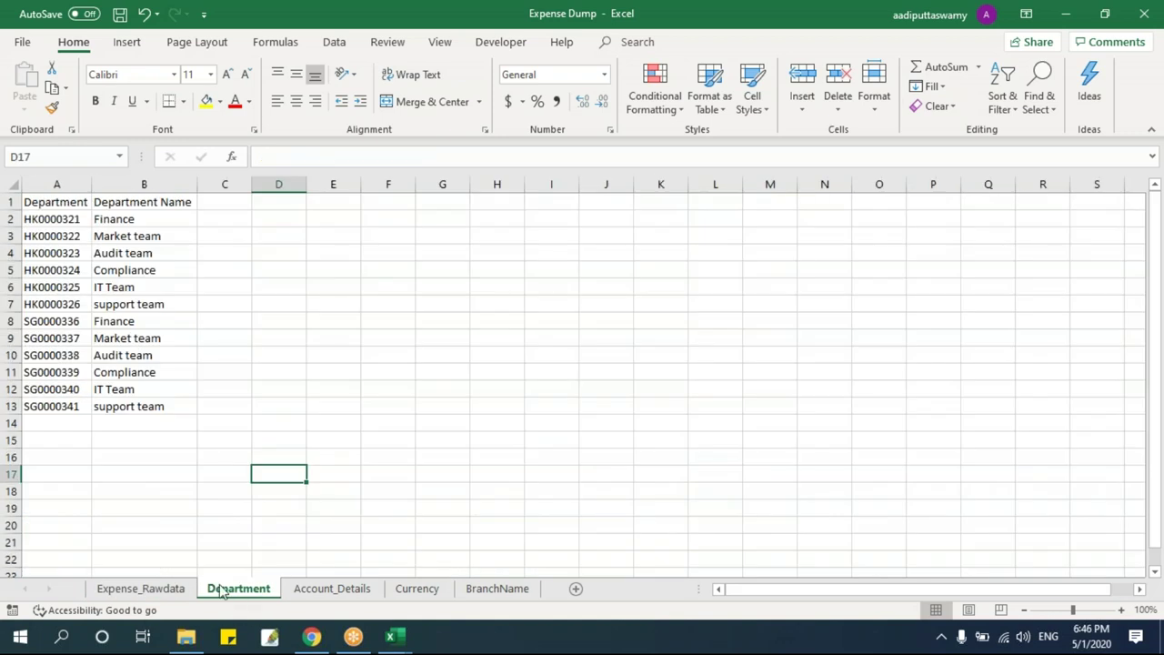
{"action": "left_click", "coordinate": [73, 222]}
{"action": "left_click_drag", "start_coordinate": [73, 222], "coordinate": [64, 406]}
{"action": "left_click_drag", "start_coordinate": [146, 219], "coordinate": [143, 429]}
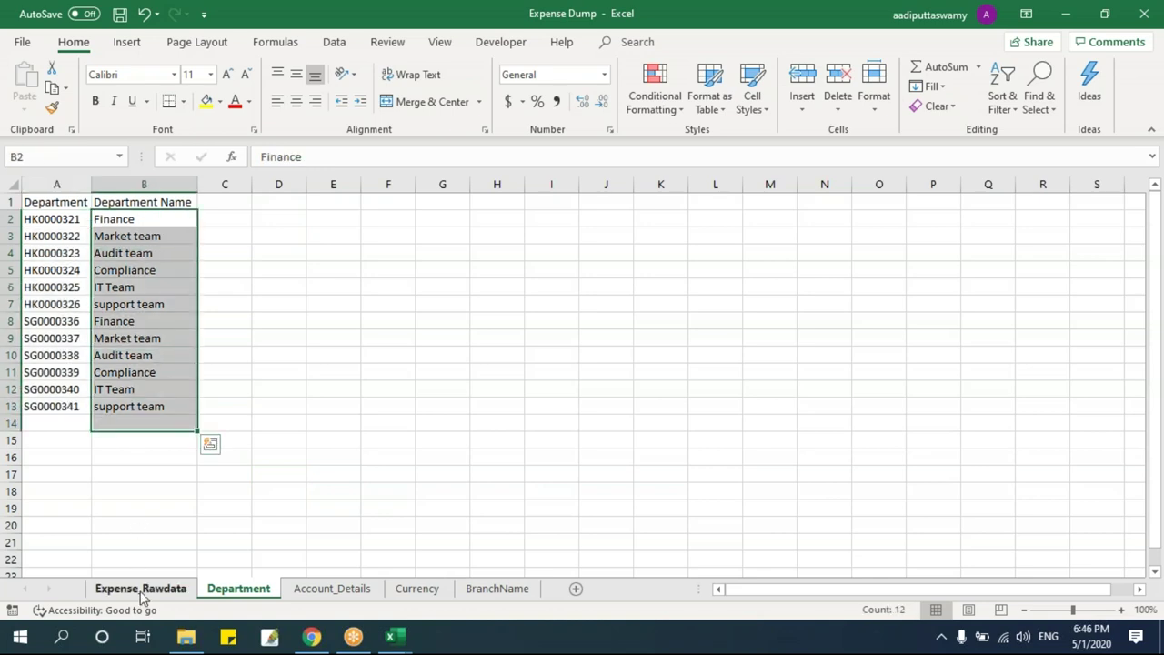
- Compare the department codes and amounts on Expense_Rawdata with the Department lookup sheet
{"action": "left_click", "coordinate": [141, 591]}
{"action": "left_click_drag", "start_coordinate": [743, 218], "coordinate": [733, 407]}
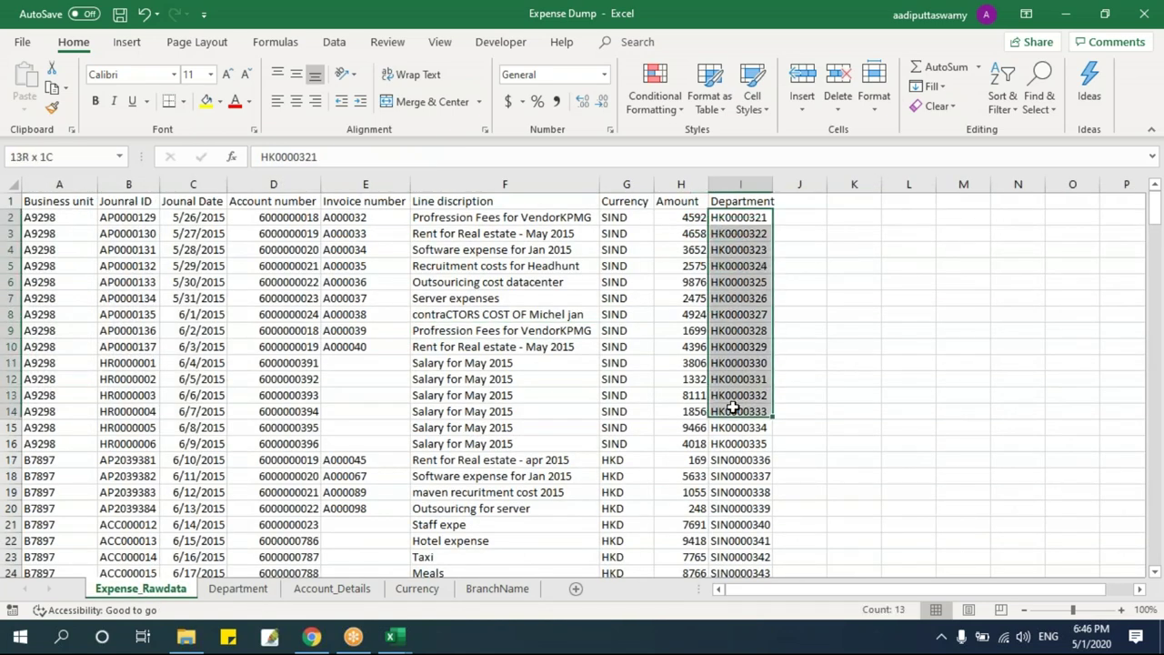
{"action": "left_click", "coordinate": [830, 342]}
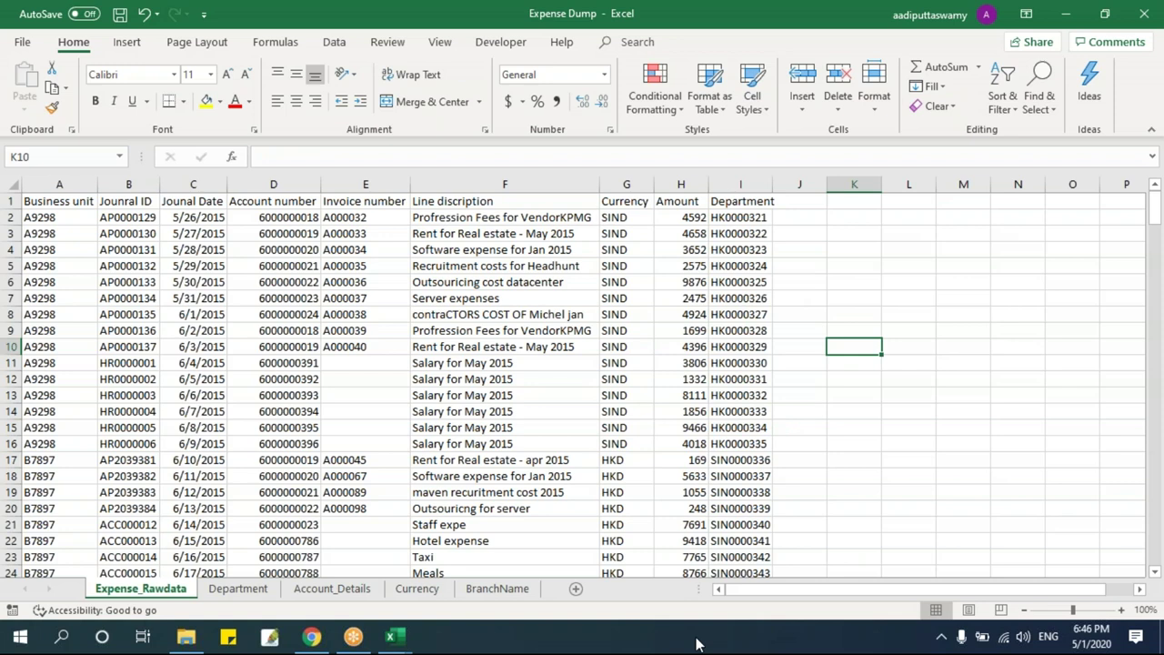
{"action": "left_click_drag", "start_coordinate": [695, 223], "coordinate": [680, 381]}
{"action": "left_click_drag", "start_coordinate": [752, 223], "coordinate": [753, 330]}
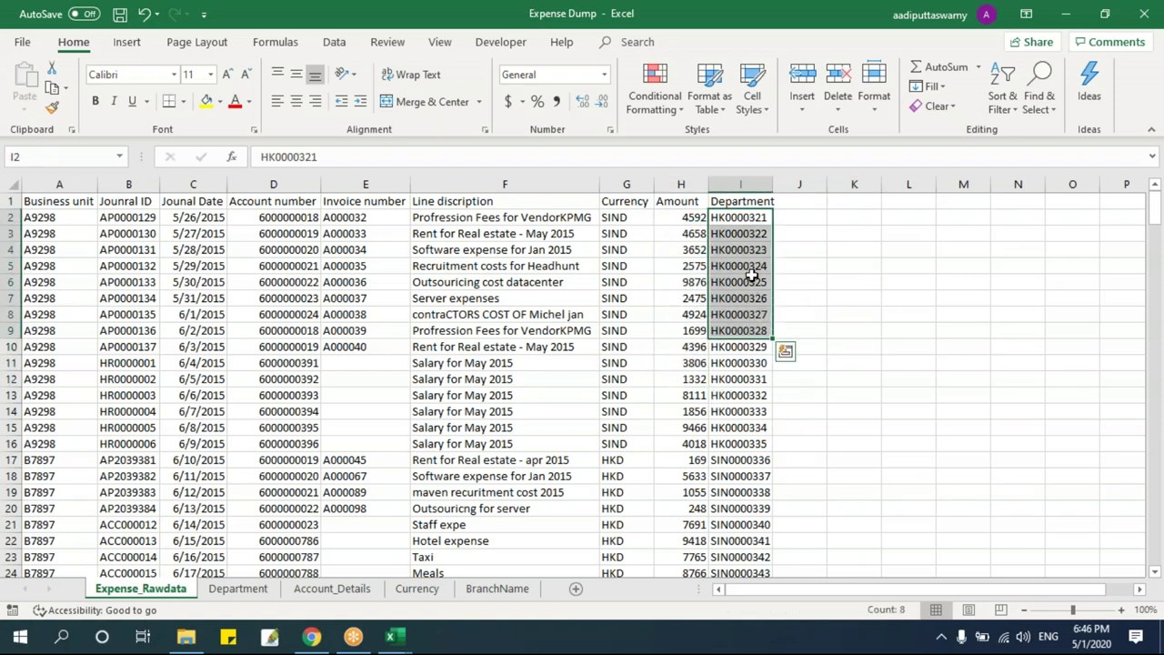
- Insert a PivotTable based on the Expense_Rawdata range, placed on a new worksheet
{"action": "left_click", "coordinate": [340, 300]}
{"action": "left_click", "coordinate": [126, 45]}
{"action": "left_click", "coordinate": [31, 82]}
{"action": "left_click", "coordinate": [621, 436]}
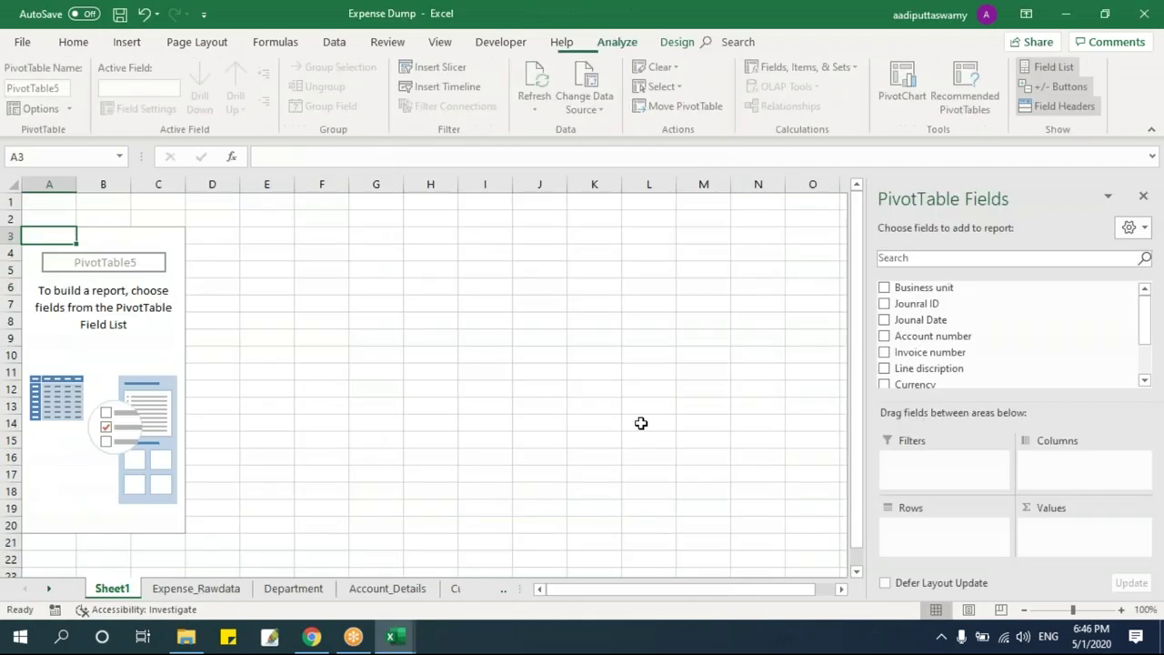
- Add Department to the PivotTable's Rows area and Amount, as Sum of Amount, to its Values area
{"action": "left_click_drag", "start_coordinate": [1146, 338], "coordinate": [1147, 365]}
{"action": "left_click_drag", "start_coordinate": [969, 355], "coordinate": [925, 530]}
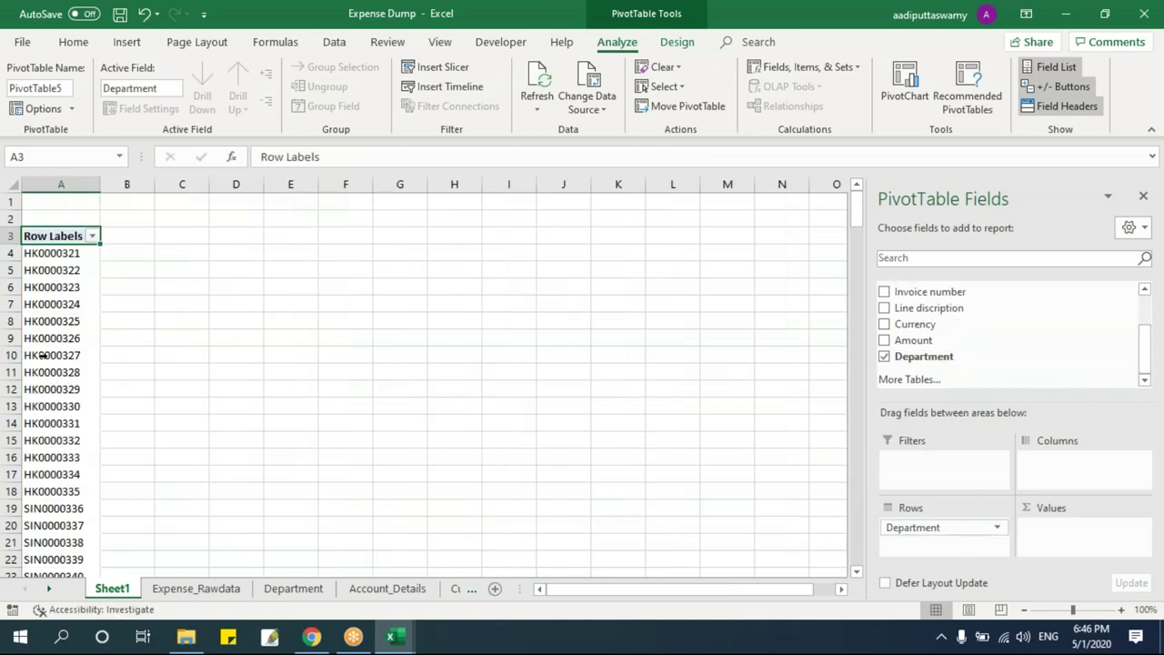
{"action": "left_click_drag", "start_coordinate": [942, 344], "coordinate": [1050, 546]}
- Examine the department codes listed in the new PivotTable from the first row to the end
{"action": "left_click_drag", "start_coordinate": [63, 255], "coordinate": [56, 474]}
{"action": "scroll", "coordinate": [133, 453], "scroll_direction": "down", "scroll_amount": 15}
{"action": "scroll", "coordinate": [133, 453], "scroll_direction": "down", "scroll_amount": 12}
{"action": "scroll", "coordinate": [132, 452], "scroll_direction": "up", "scroll_amount": 20}
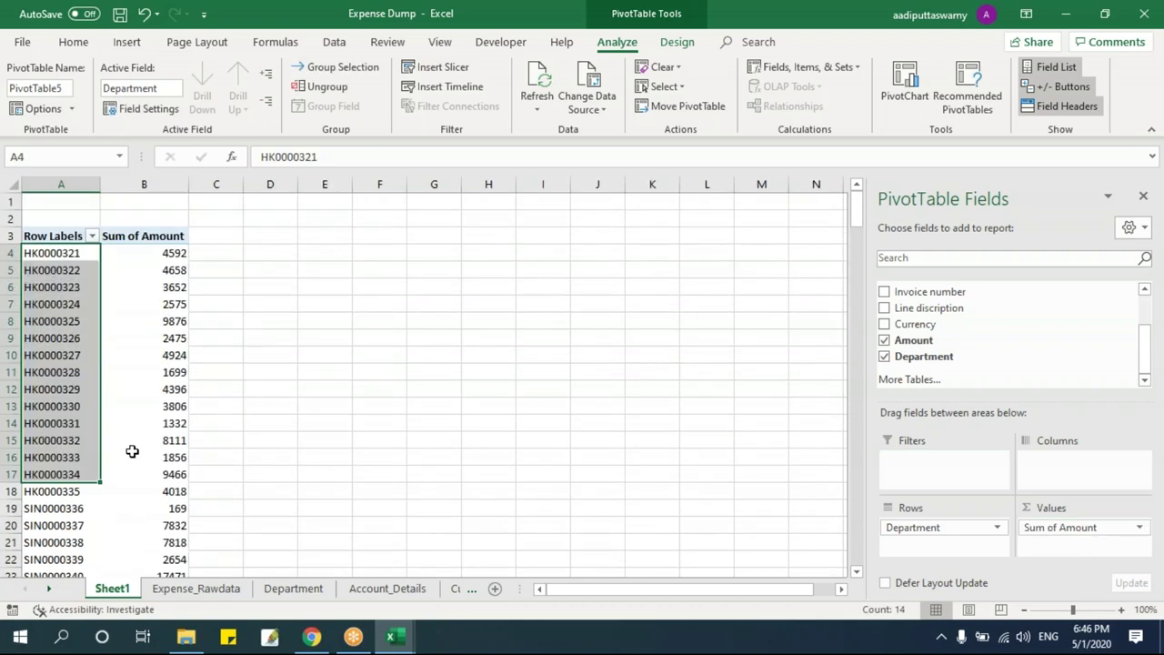
{"action": "left_click", "coordinate": [511, 372]}
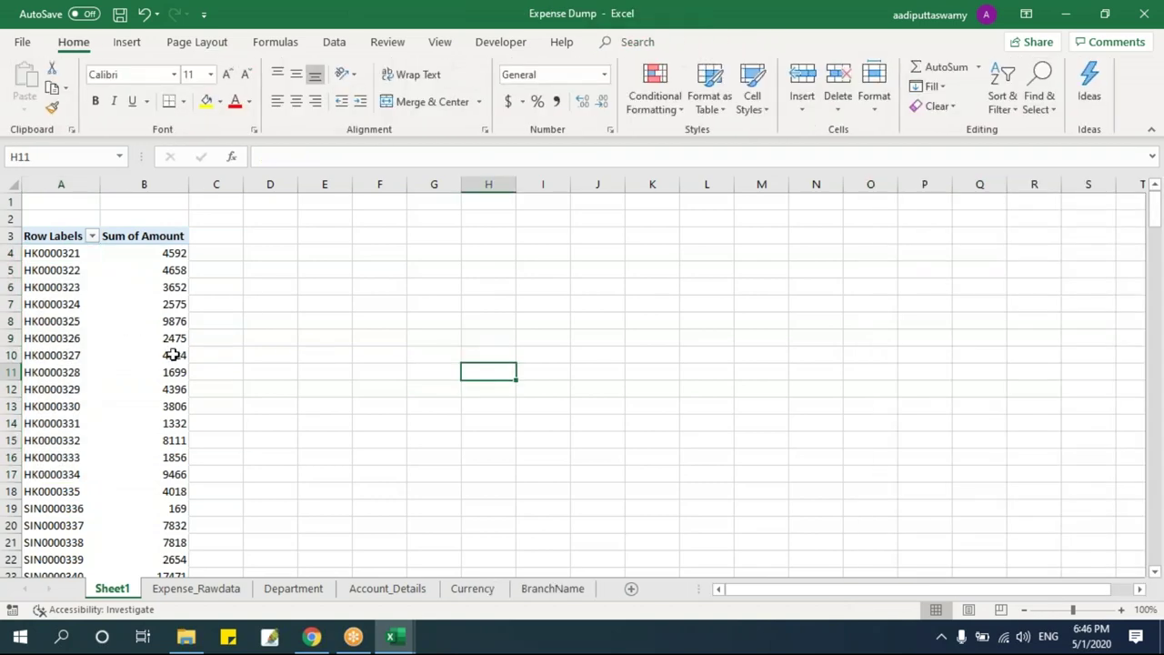
- Examine the department codes and the column beside them on Expense_Rawdata against the Department sheet, along with the account and invoice numbers
{"action": "left_click", "coordinate": [202, 588]}
{"action": "left_click", "coordinate": [485, 329]}
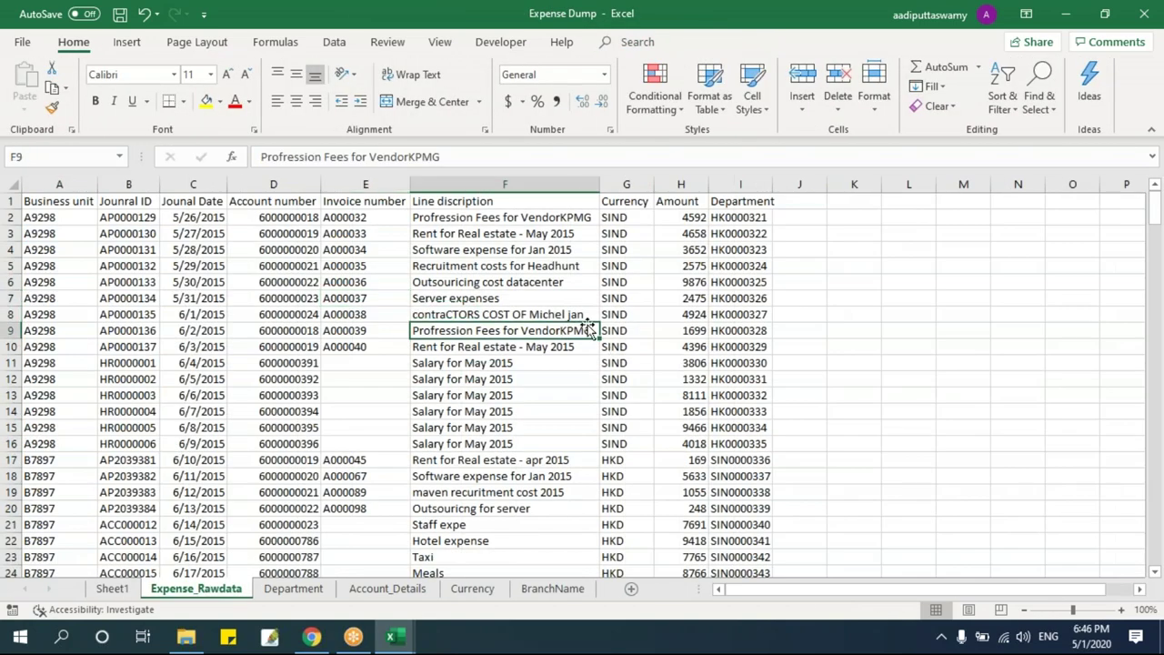
{"action": "left_click_drag", "start_coordinate": [803, 213], "coordinate": [803, 326]}
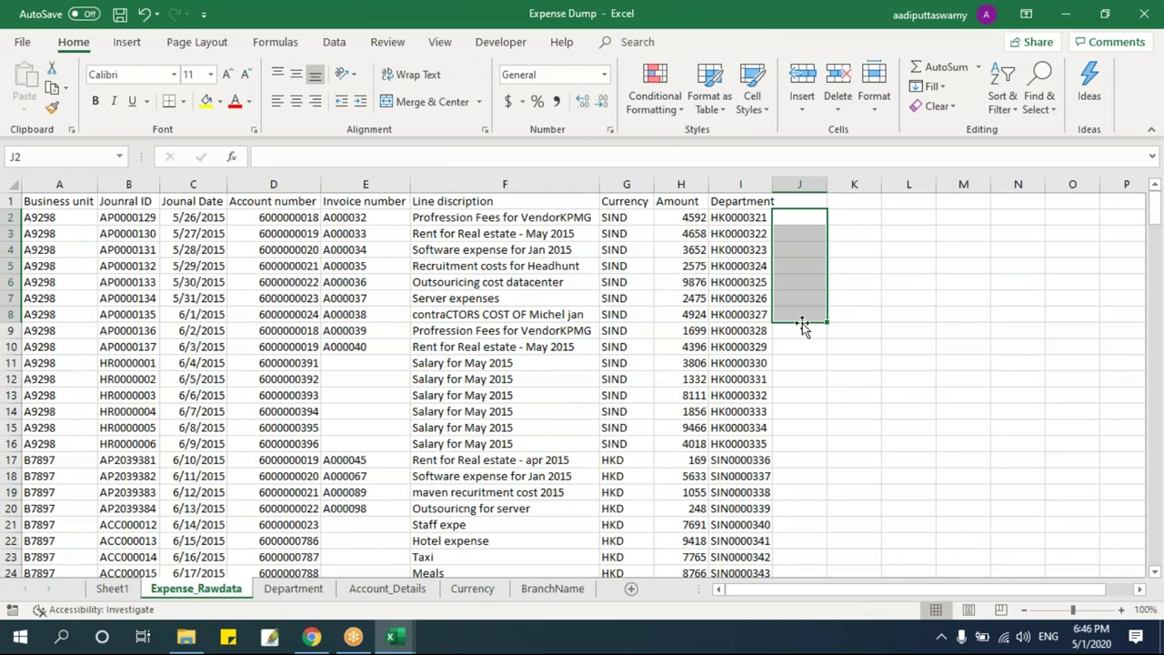
{"action": "left_click", "coordinate": [793, 202]}
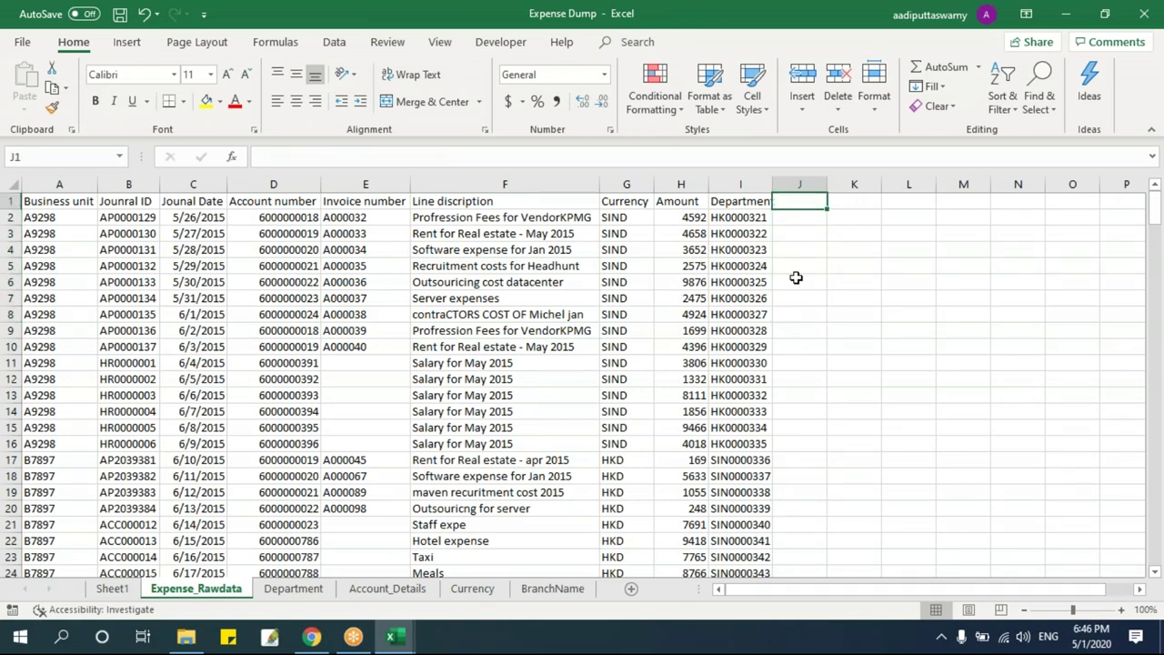
{"action": "left_click", "coordinate": [750, 221]}
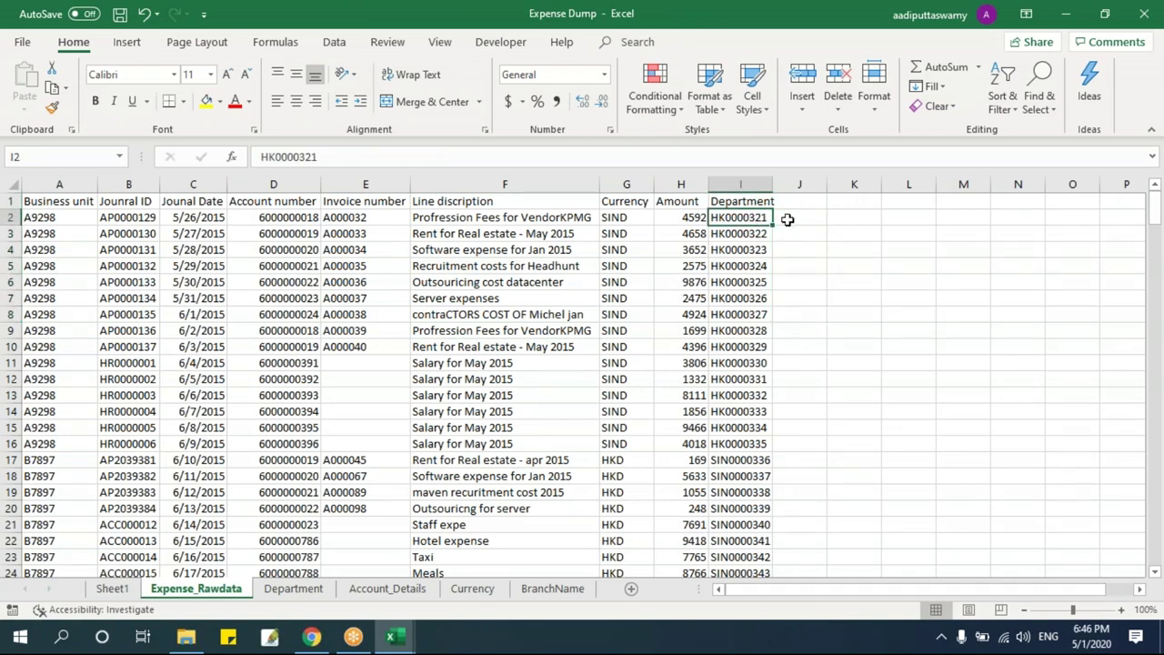
{"action": "left_click", "coordinate": [294, 588]}
{"action": "left_click", "coordinate": [195, 588]}
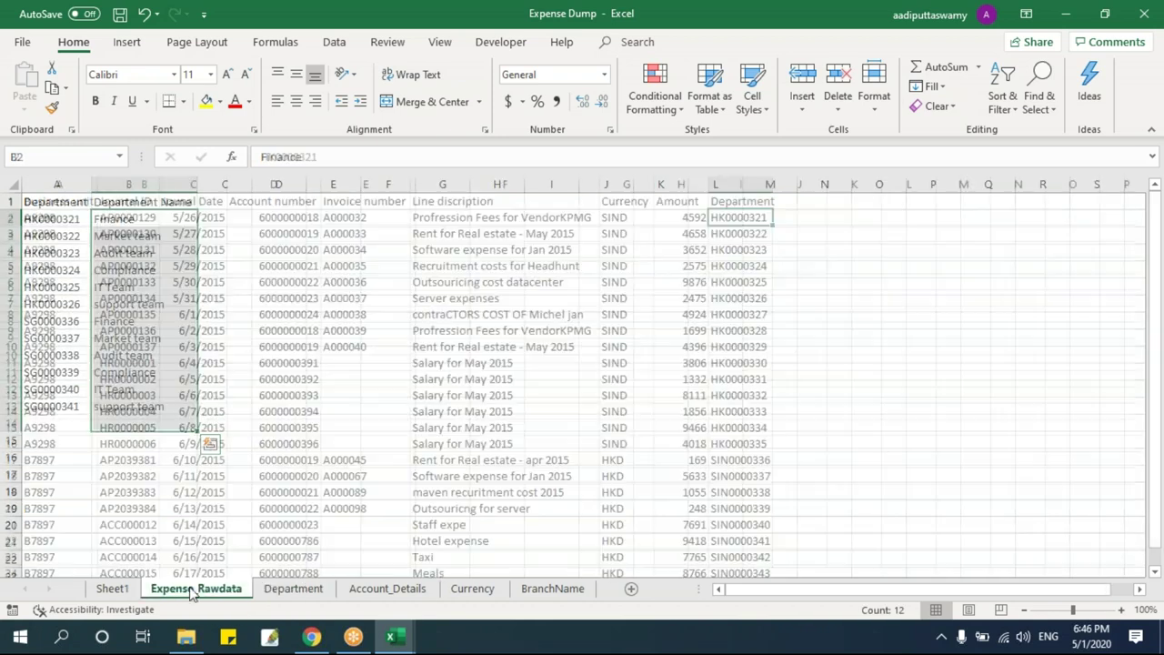
{"action": "left_click", "coordinate": [673, 314]}
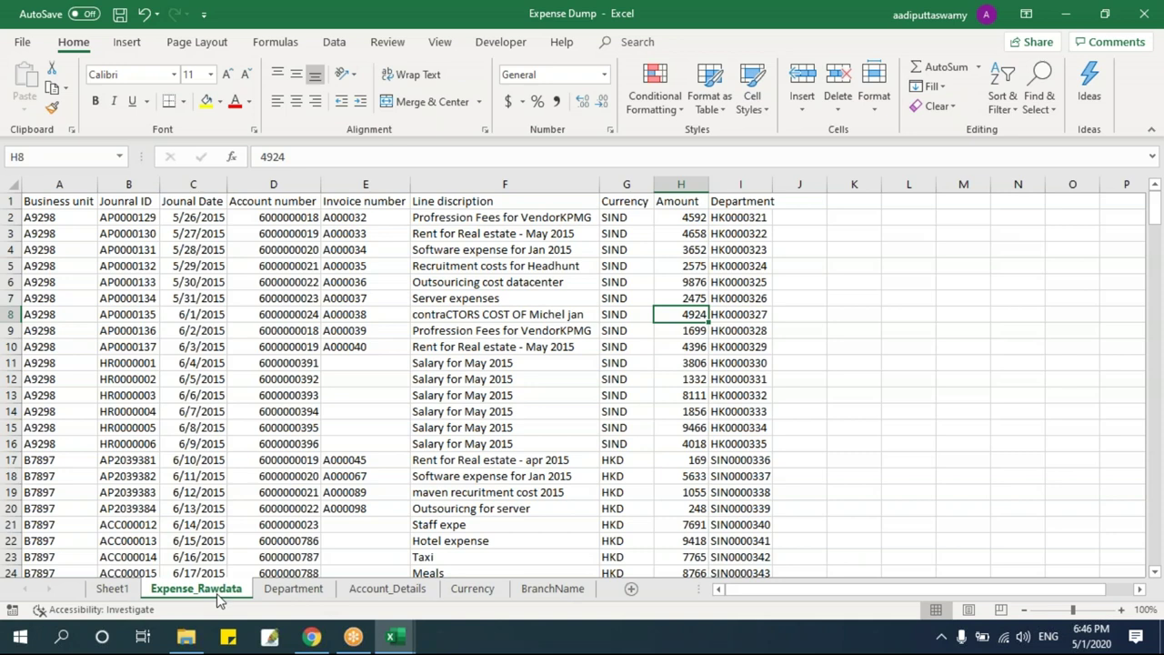
{"action": "left_click", "coordinate": [380, 458]}
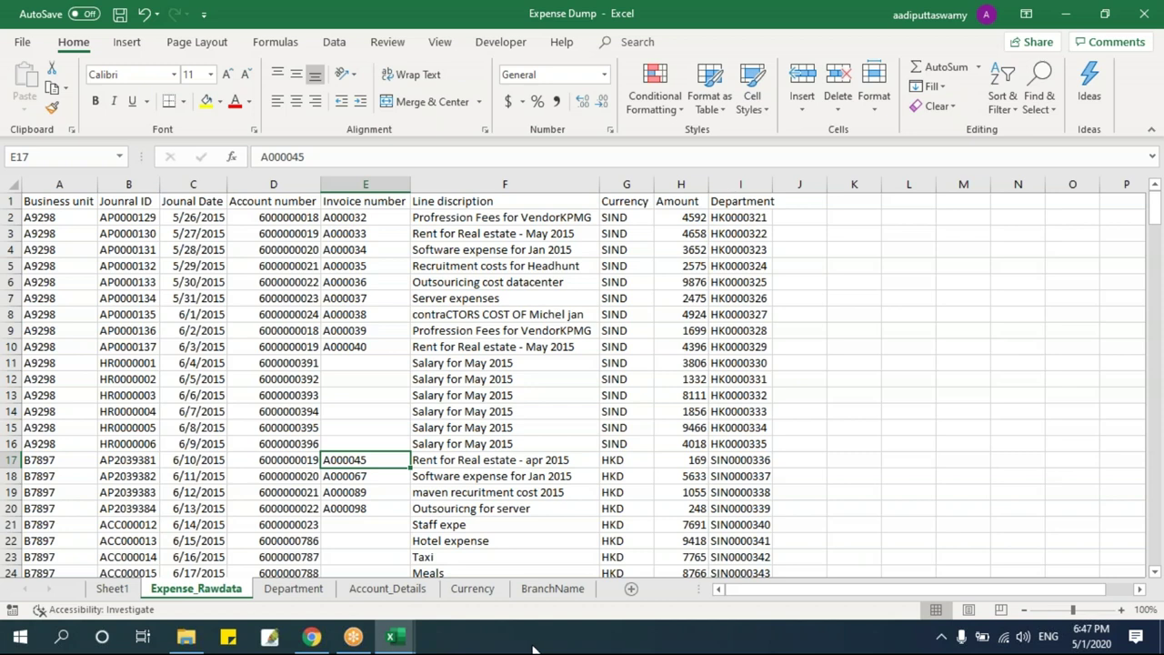
{"action": "left_click", "coordinate": [331, 364]}
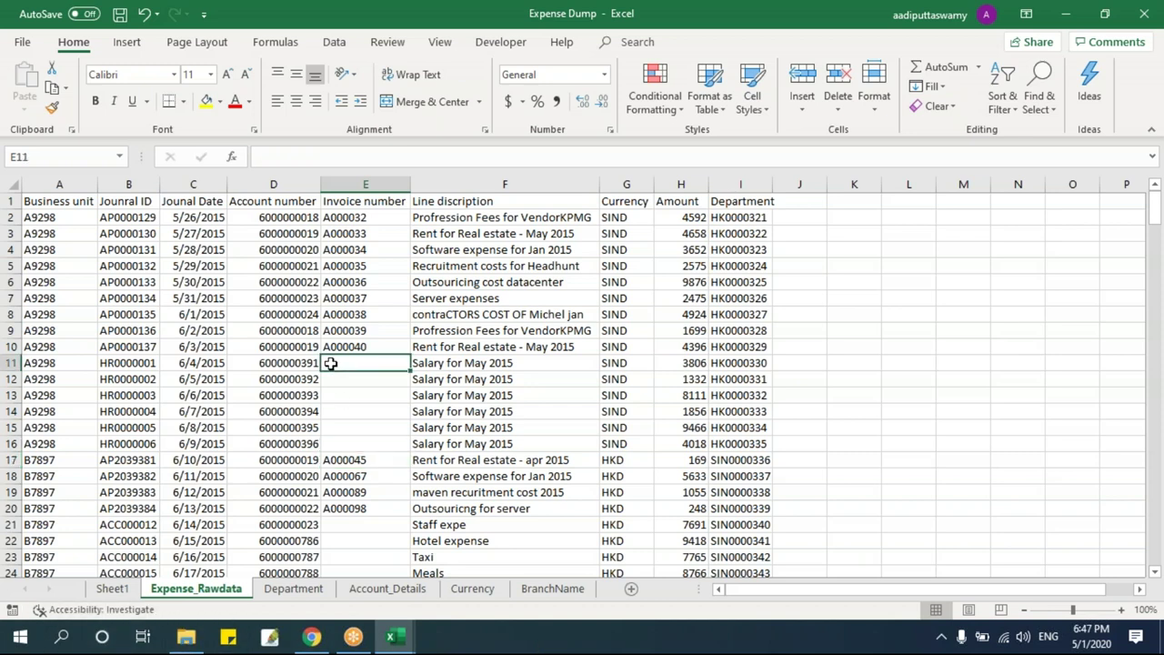
{"action": "left_click", "coordinate": [276, 350]}
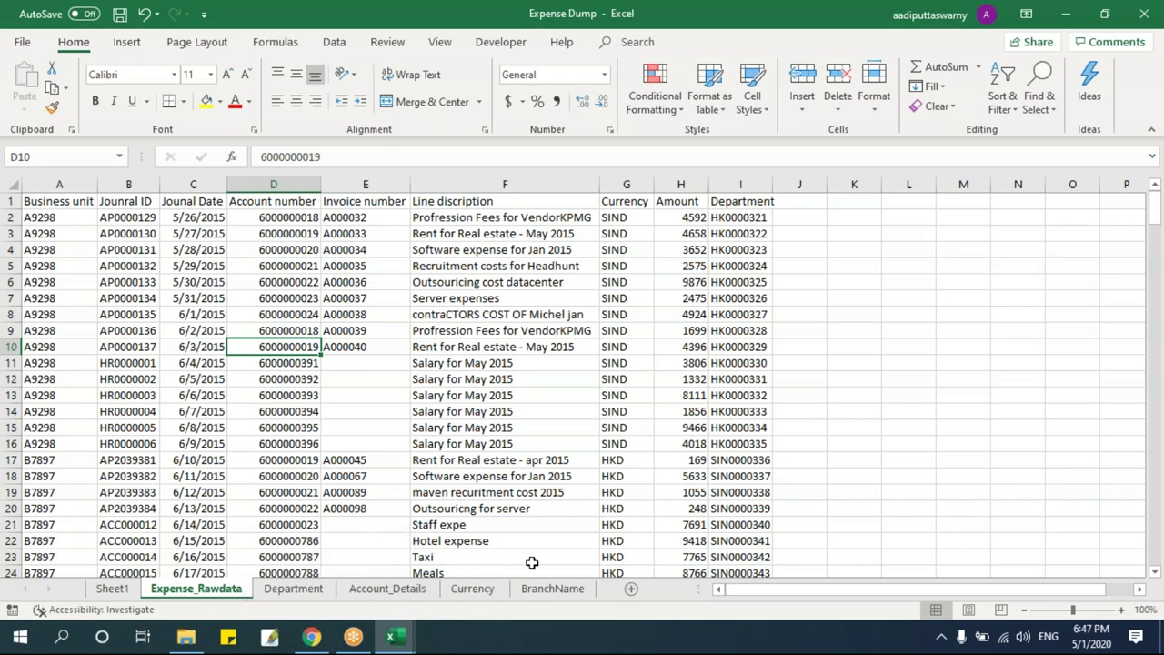
{"action": "left_click", "coordinate": [289, 441]}
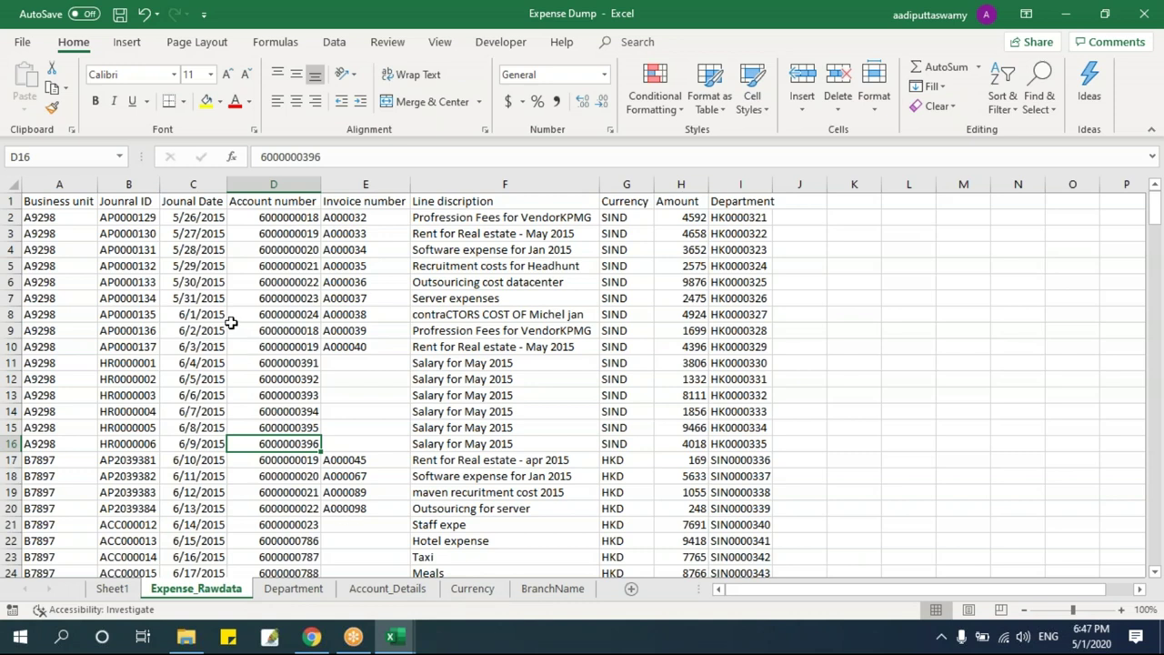
- Examine the header row and the full extent of the raw expense data
{"action": "mouse_move", "coordinate": [201, 627]}
{"action": "key", "text": "Up"}
{"action": "key", "text": "Up"}
{"action": "key", "text": "Up"}
{"action": "key", "text": "Up"}
{"action": "key", "text": "Up"}
{"action": "key", "text": "Up"}
{"action": "key", "text": "Up"}
{"action": "key", "text": "Up"}
{"action": "key", "text": "Up"}
{"action": "key", "text": "Up"}
{"action": "key", "text": "Up"}
{"action": "key", "text": "Up"}
{"action": "key", "text": "Up"}
{"action": "key", "text": "Up"}
{"action": "key", "text": "Up"}
{"action": "key", "text": "Left"}
{"action": "key", "text": "Left"}
{"action": "key", "text": "Left"}
{"action": "key", "text": "ctrl+shift+Right"}
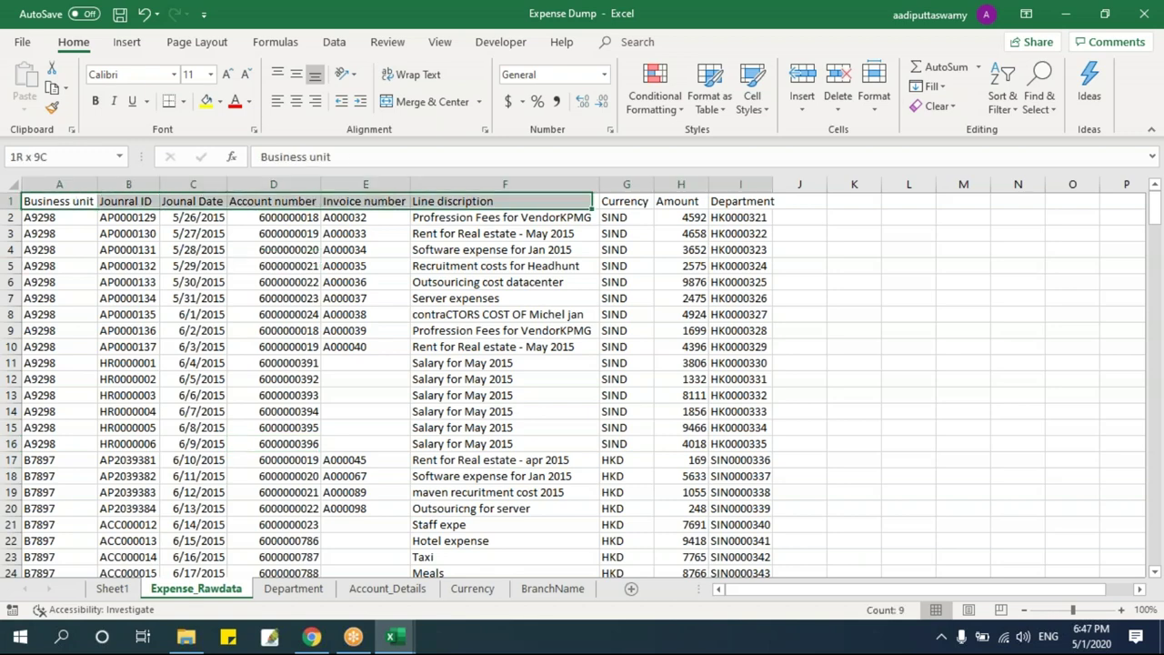
{"action": "key", "text": "ctrl+shift+Down"}
{"action": "key", "text": "ctrl+Home"}
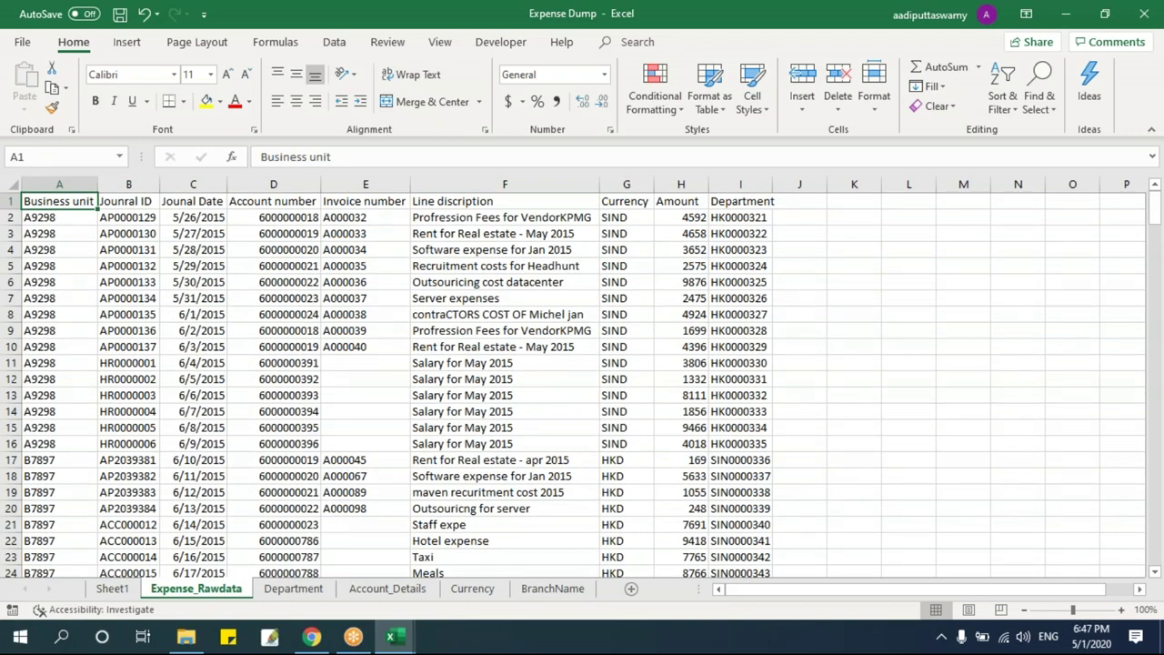
- Convert the full raw expense range A1:I240 into a table with headers
{"action": "left_click", "coordinate": [128, 42]}
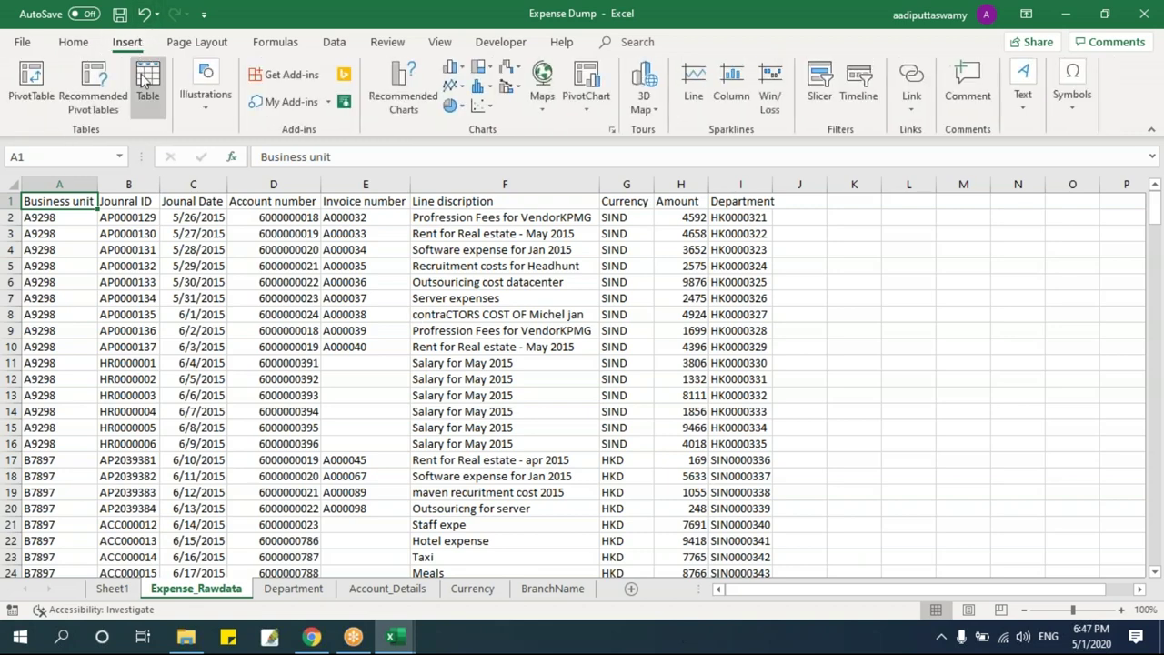
{"action": "left_click", "coordinate": [161, 282]}
{"action": "key", "text": "ctrl+Home"}
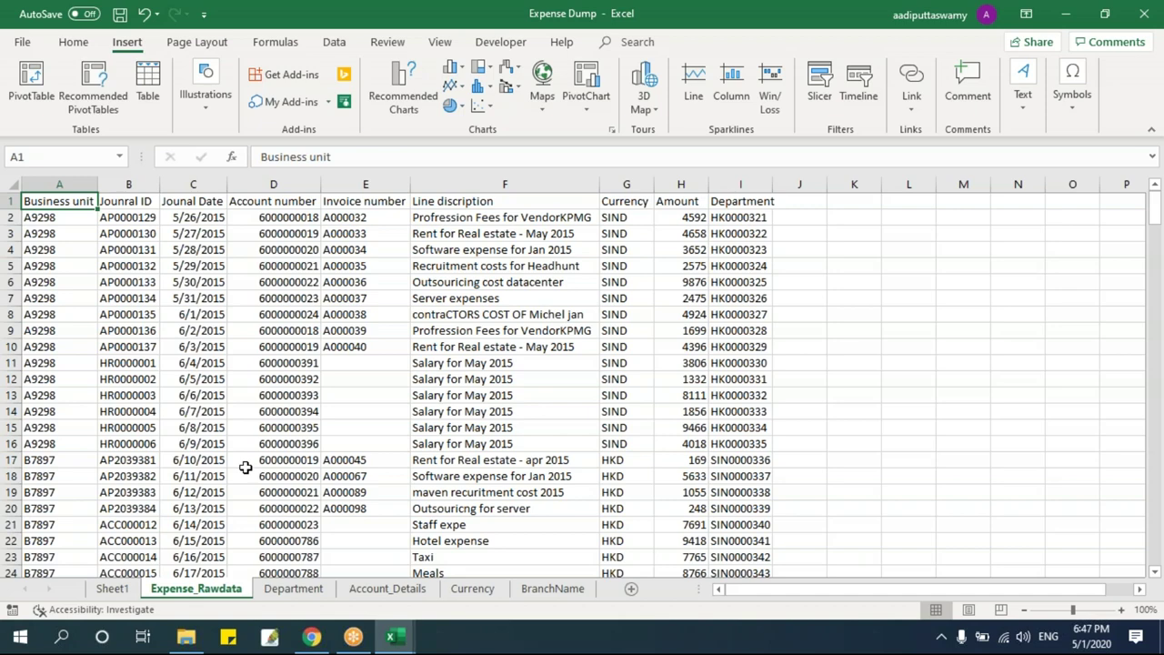
{"action": "key", "text": "ctrl+shift+Right"}
{"action": "key", "text": "ctrl+shift+Down"}
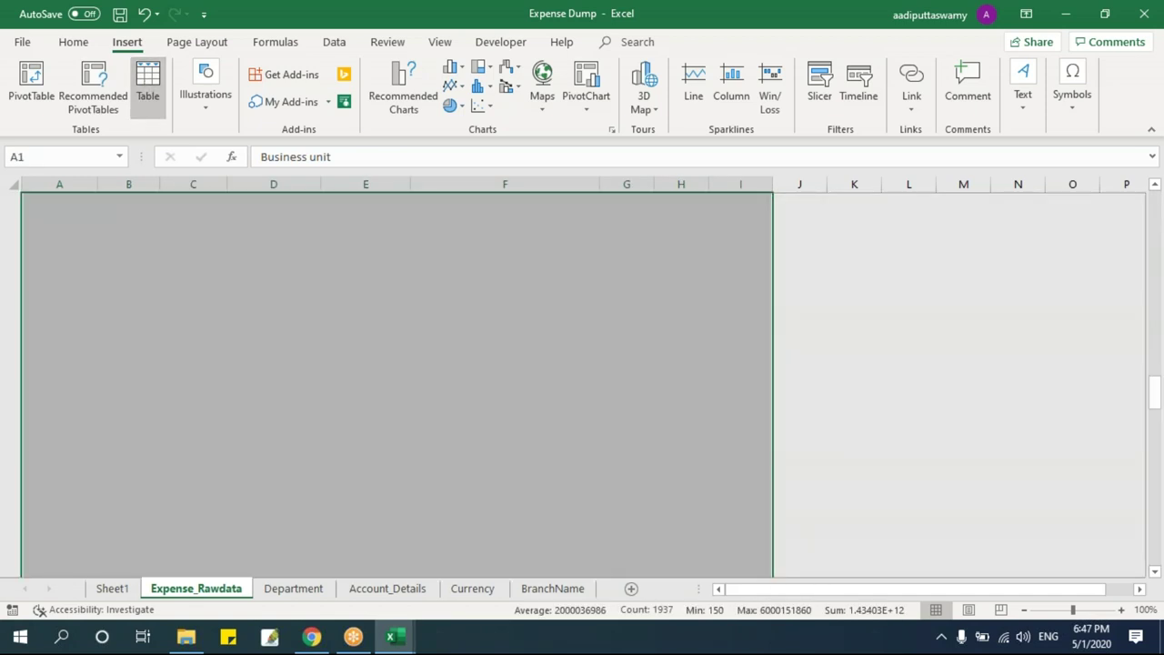
{"action": "left_click", "coordinate": [148, 82]}
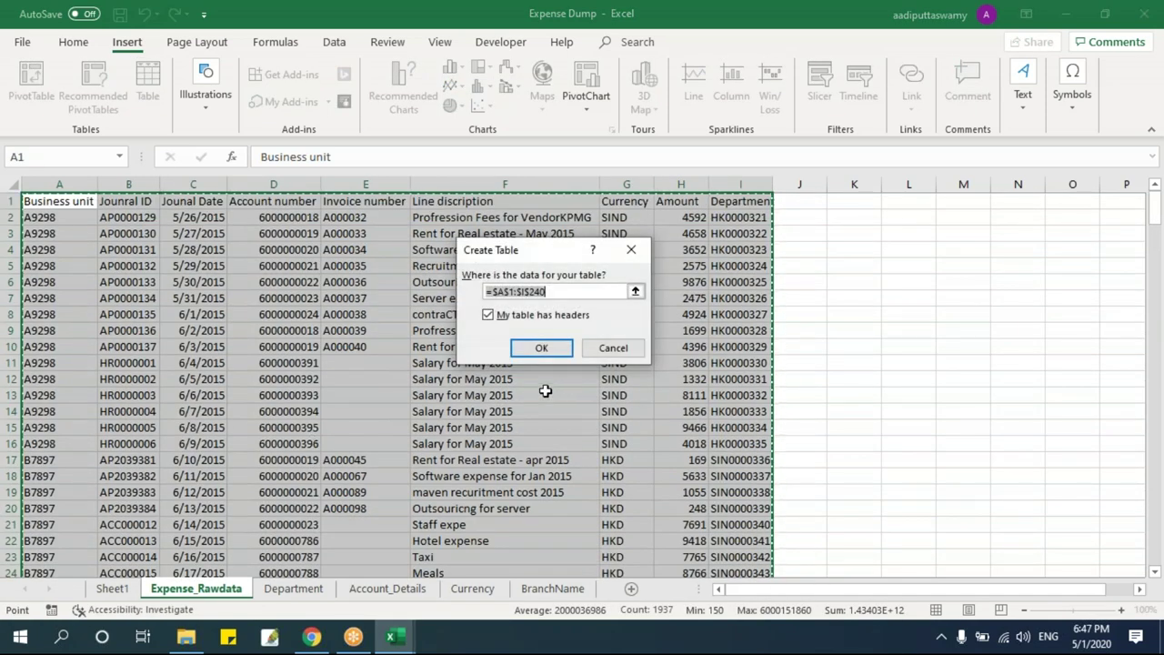
{"action": "left_click", "coordinate": [532, 351]}
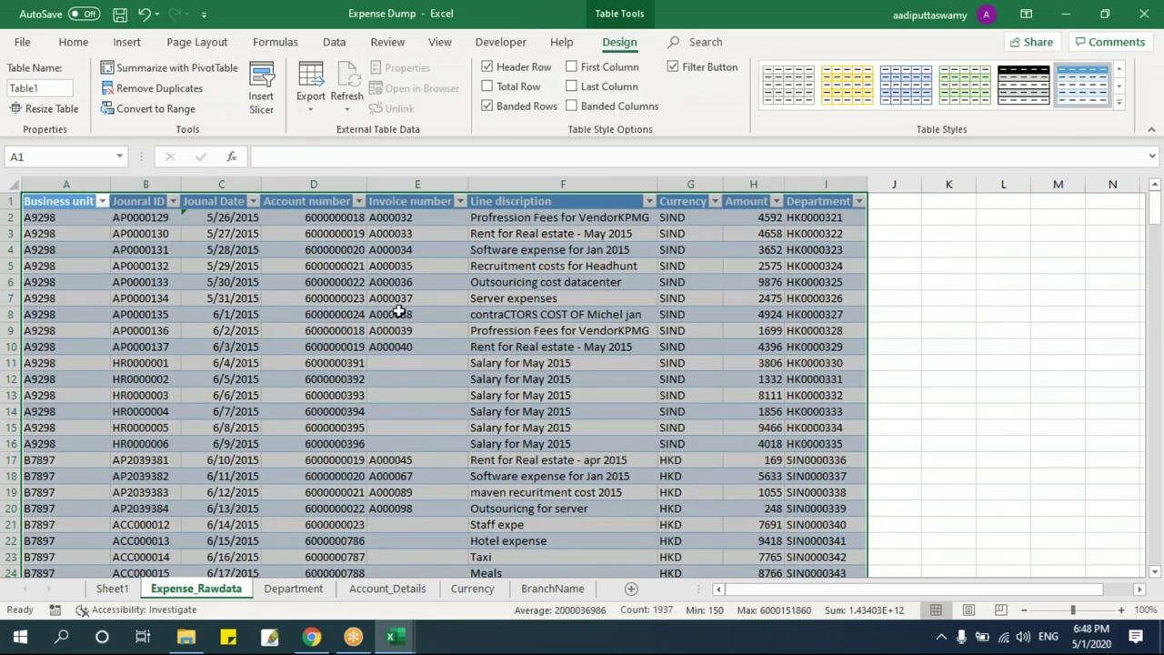
{"action": "left_click", "coordinate": [400, 311]}
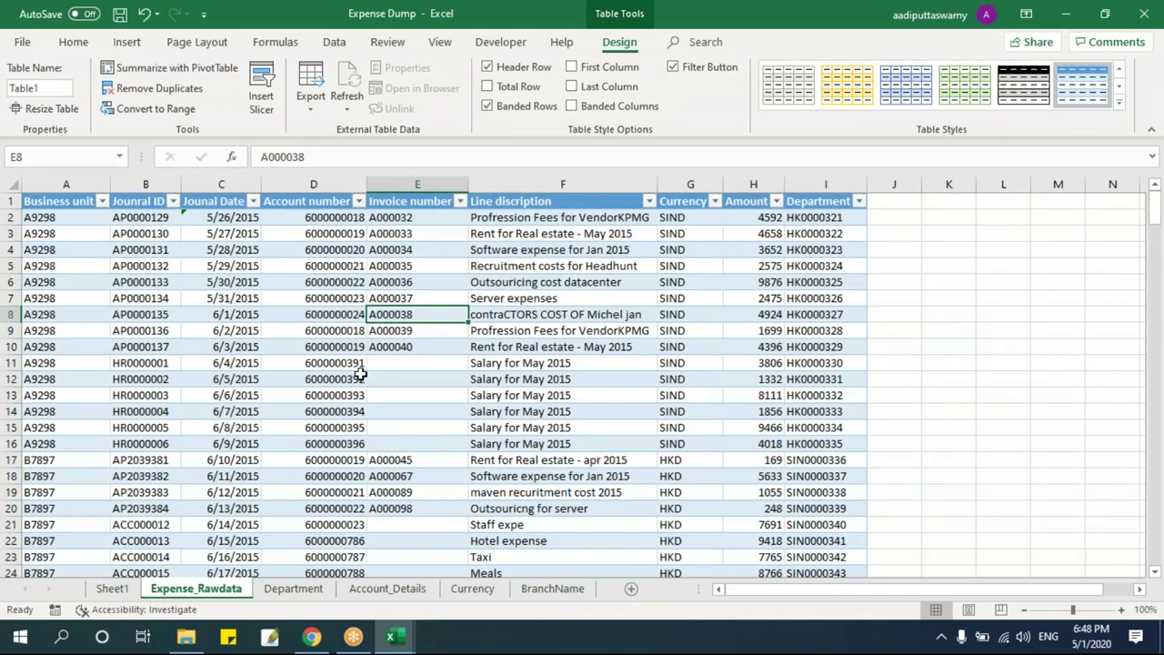
- Rename the raw expense data table as tblMain
{"action": "left_click", "coordinate": [66, 91]}
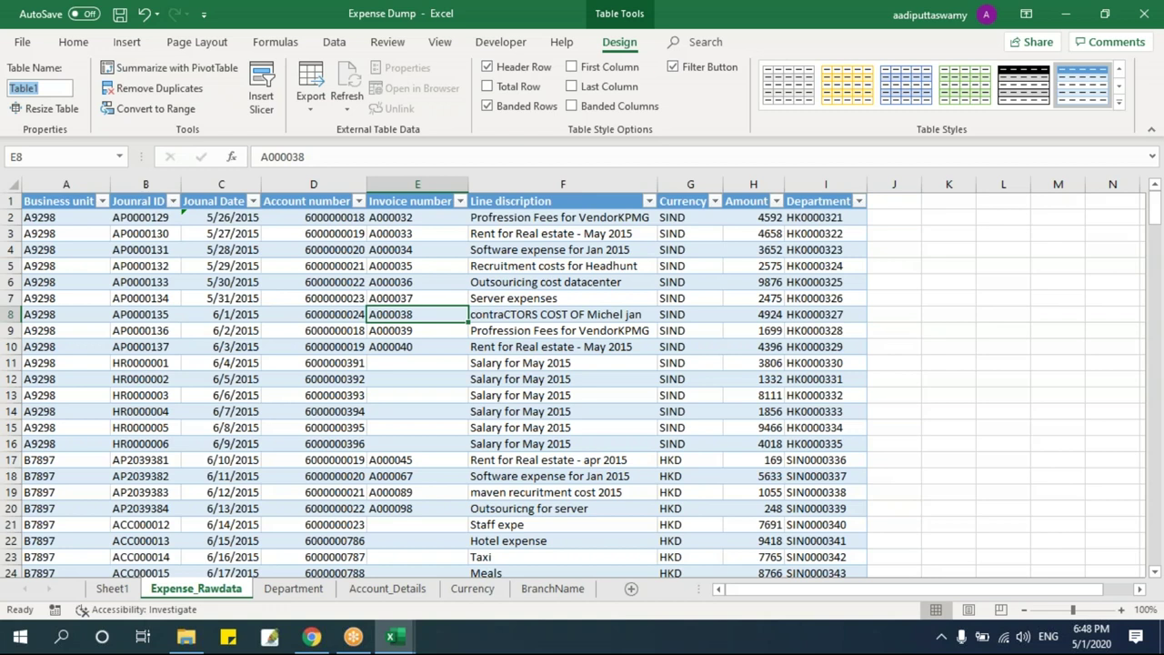
{"action": "type", "text": "tblMain"}
{"action": "left_click", "coordinate": [314, 282]}
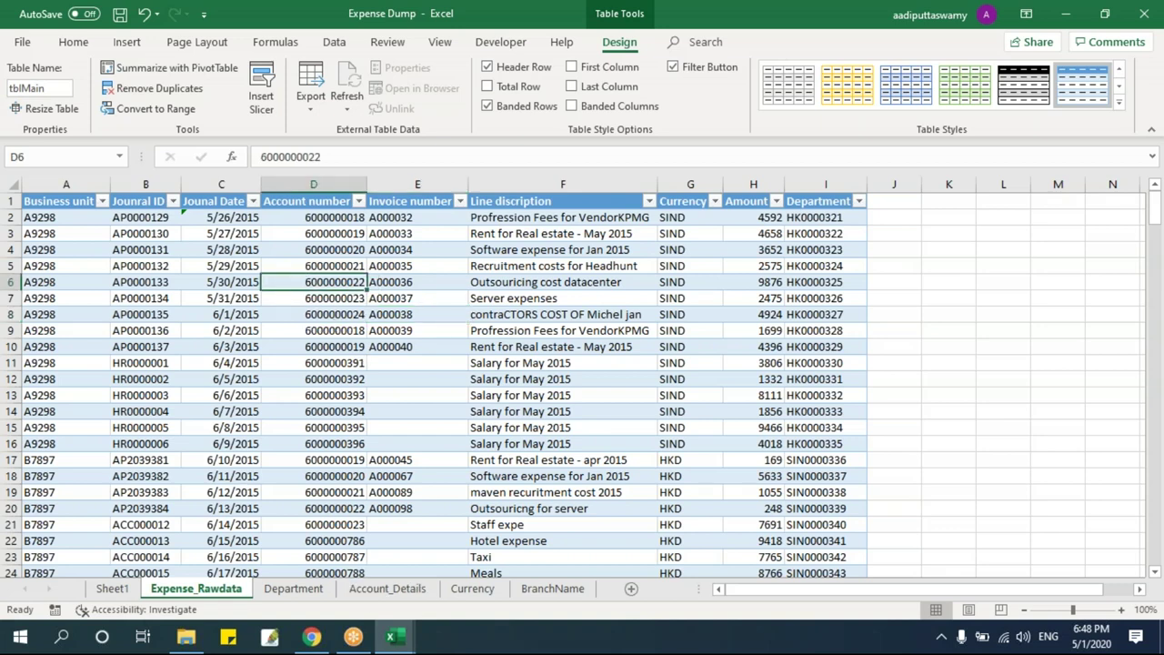
- Convert the department list A1:B13 on the Department sheet into a table, treating its first row as headers
{"action": "left_click", "coordinate": [295, 591]}
{"action": "left_click", "coordinate": [141, 333]}
{"action": "left_click", "coordinate": [135, 45]}
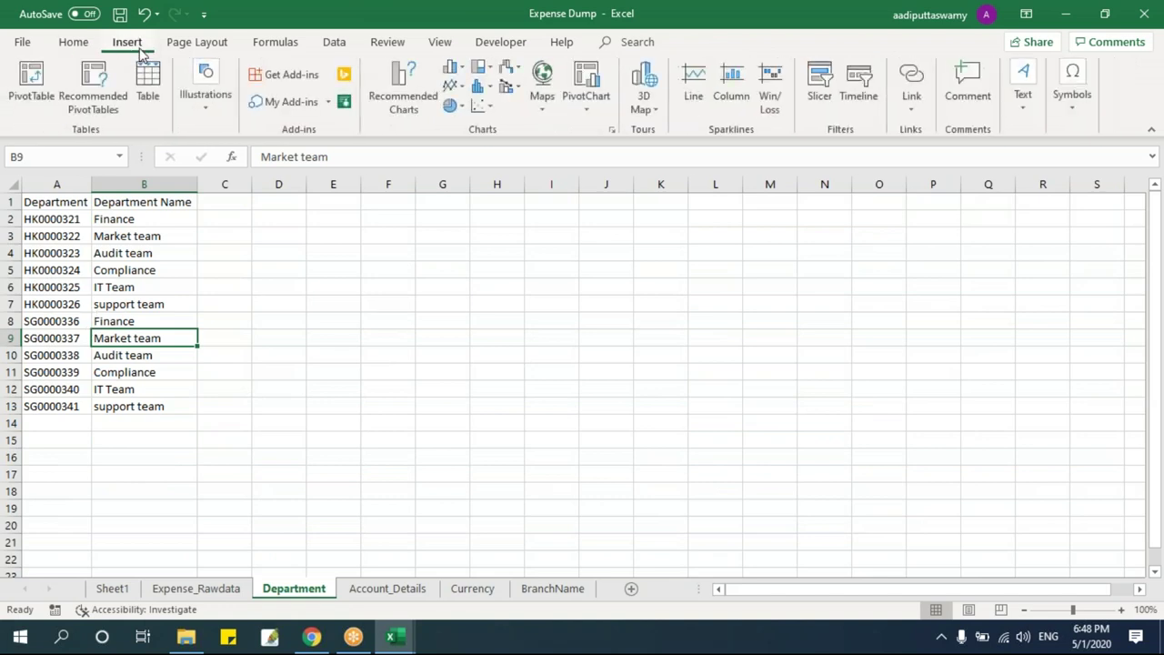
{"action": "left_click", "coordinate": [149, 96]}
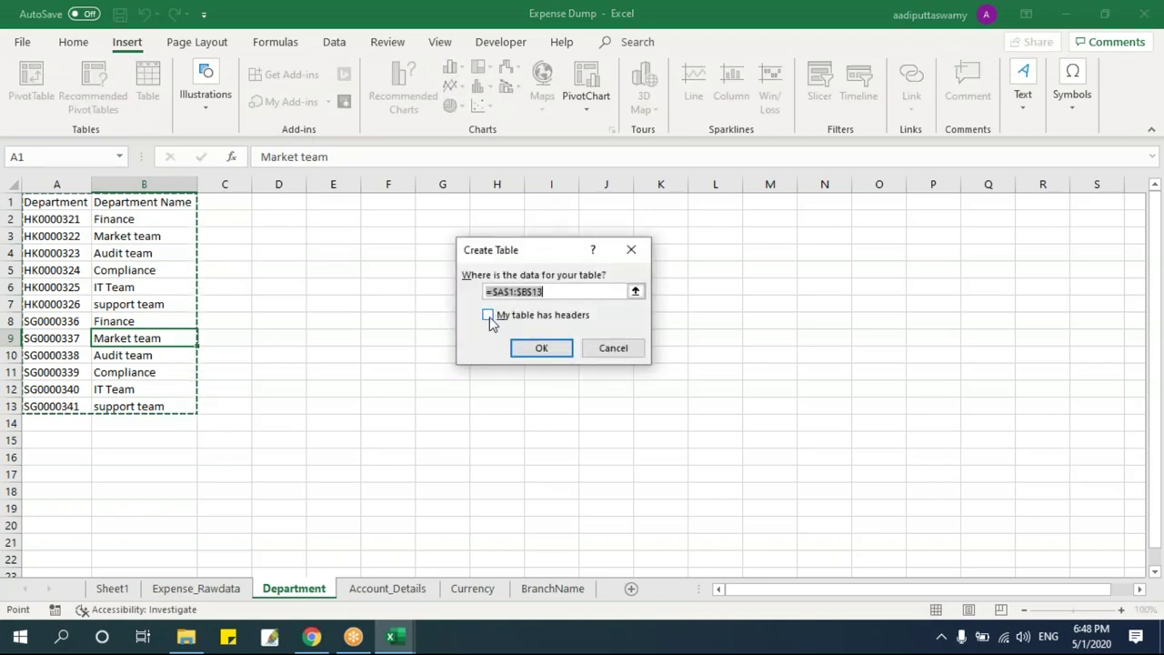
{"action": "left_click", "coordinate": [489, 315]}
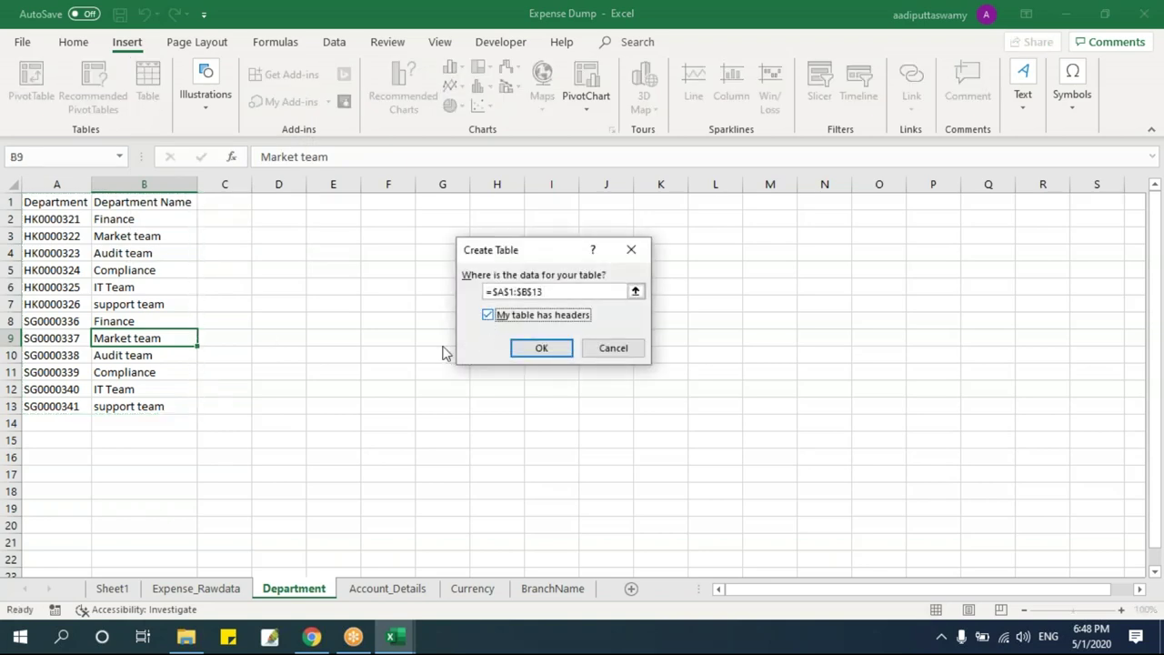
{"action": "left_click", "coordinate": [557, 351]}
{"action": "left_click", "coordinate": [215, 285]}
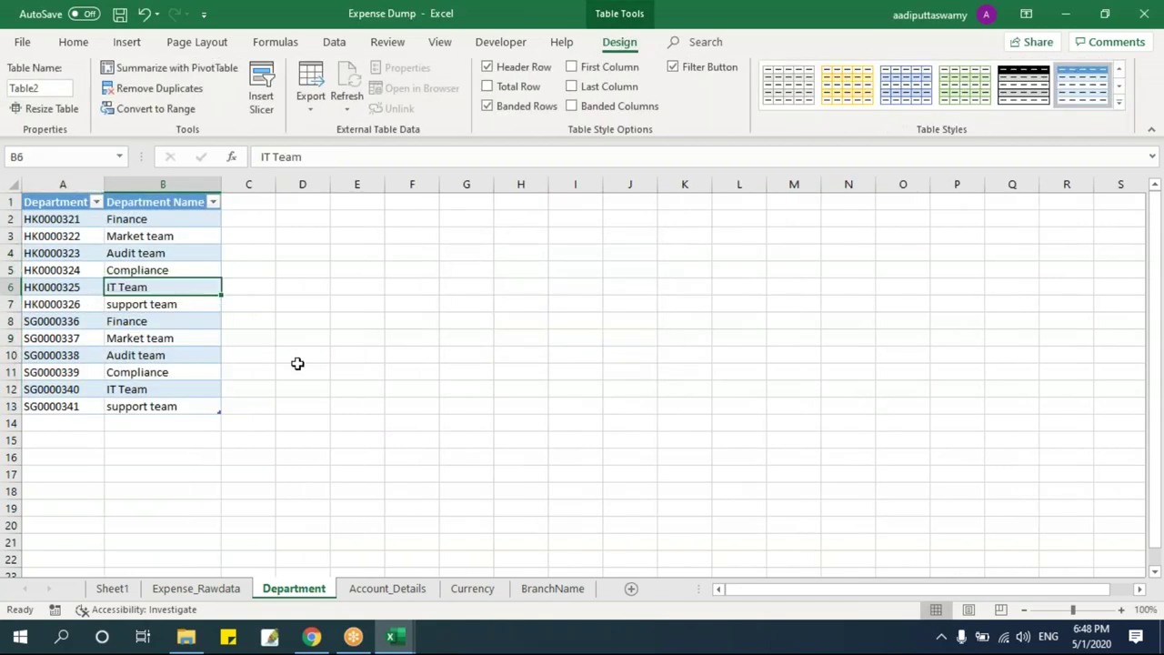
- Convert the account list A1:B21 on the Account_Details sheet into a table with headers
{"action": "left_click", "coordinate": [417, 591]}
{"action": "left_click", "coordinate": [150, 353]}
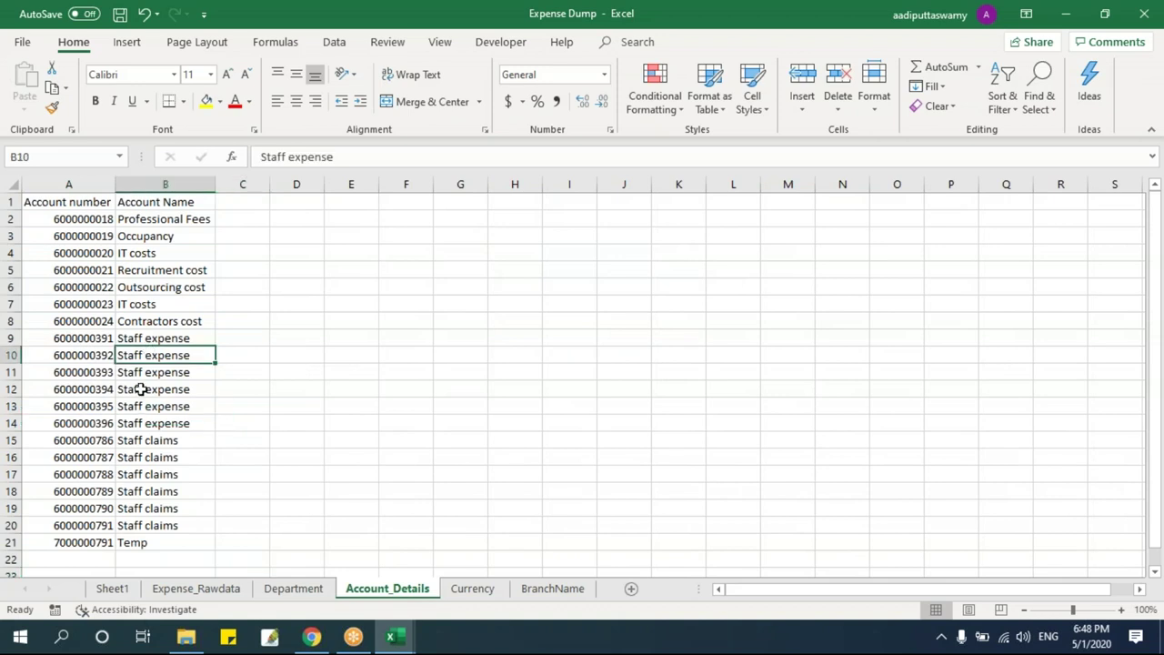
{"action": "left_click", "coordinate": [128, 42]}
{"action": "left_click", "coordinate": [147, 91]}
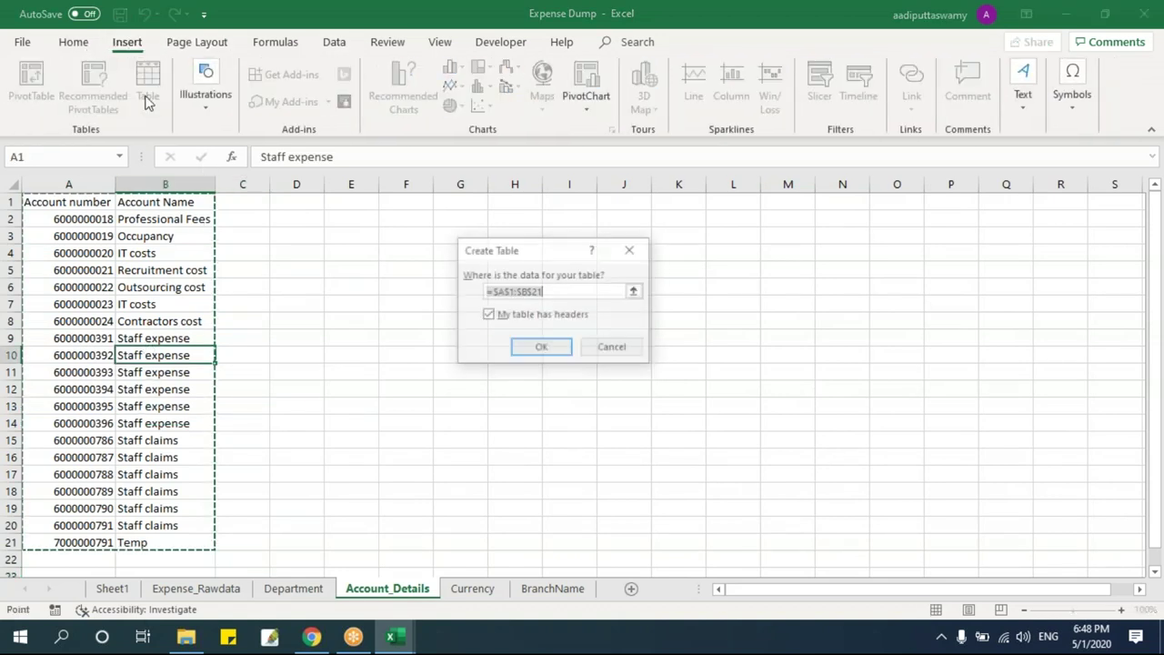
{"action": "left_click", "coordinate": [541, 348]}
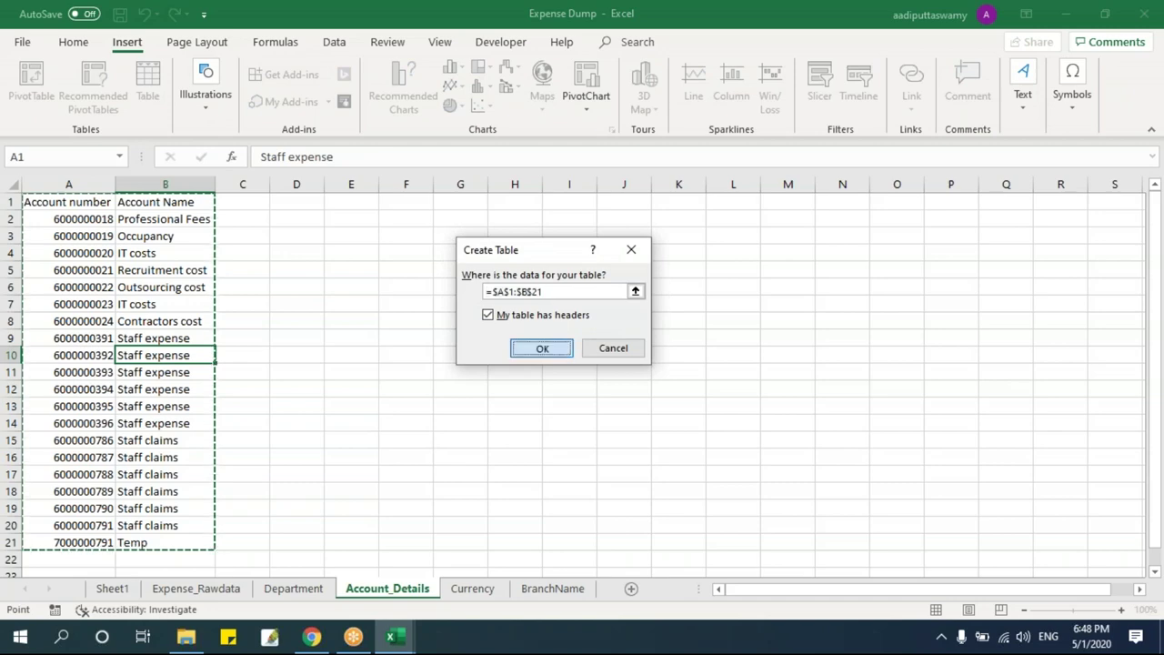
- Convert the branch list A1:B7 on the BranchName sheet into a table with headers and return to Expense_Rawdata
{"action": "left_click", "coordinate": [553, 589]}
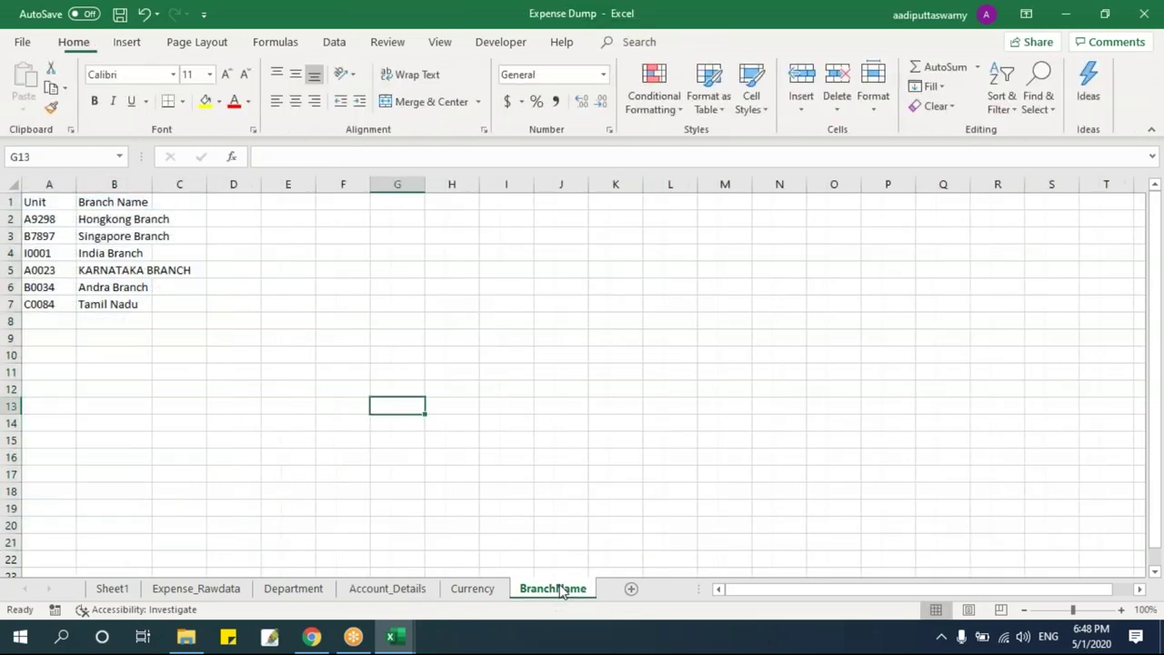
{"action": "left_click", "coordinate": [98, 282]}
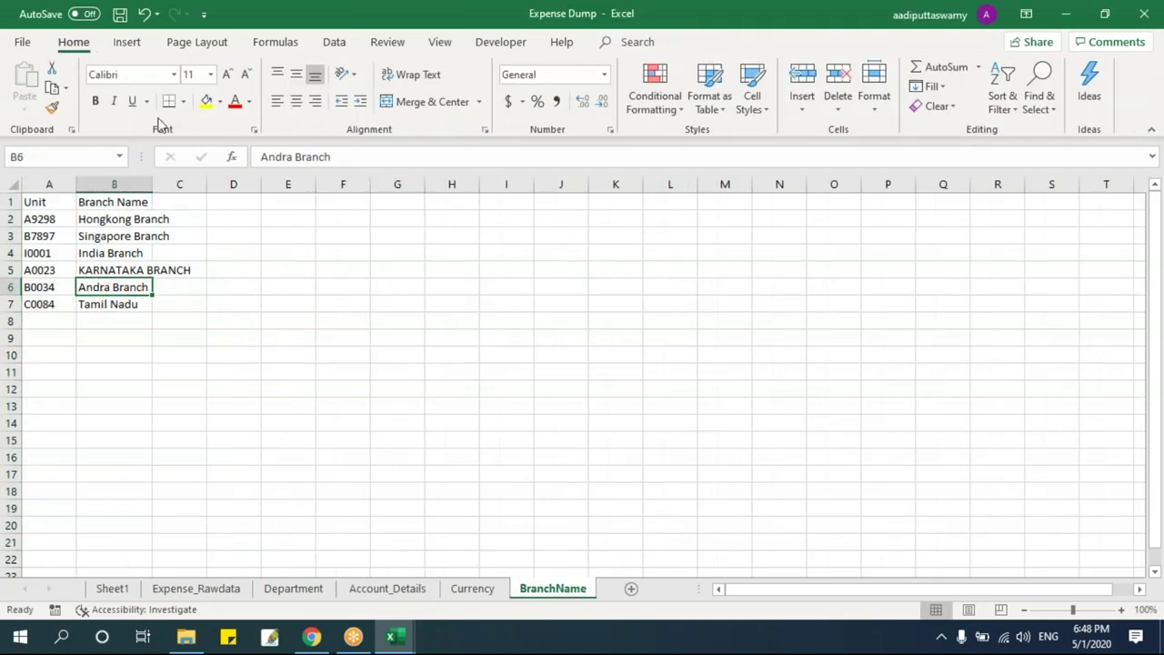
{"action": "left_click", "coordinate": [128, 42]}
{"action": "left_click", "coordinate": [147, 84]}
{"action": "left_click", "coordinate": [504, 324]}
{"action": "left_click", "coordinate": [539, 345]}
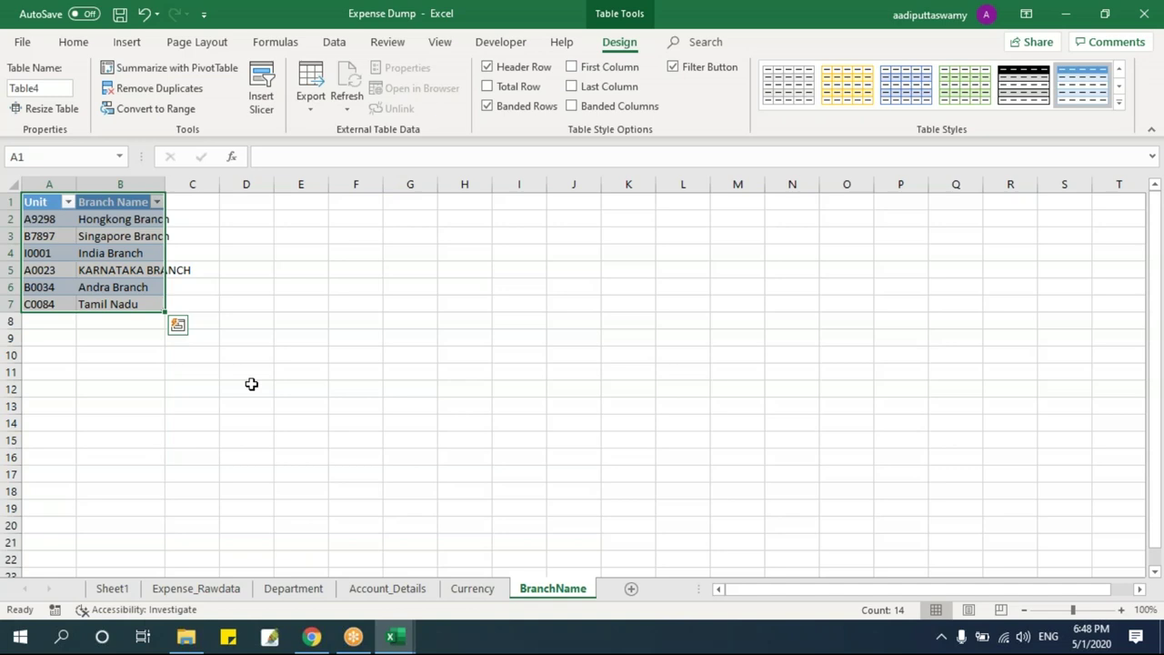
{"action": "left_click", "coordinate": [206, 595]}
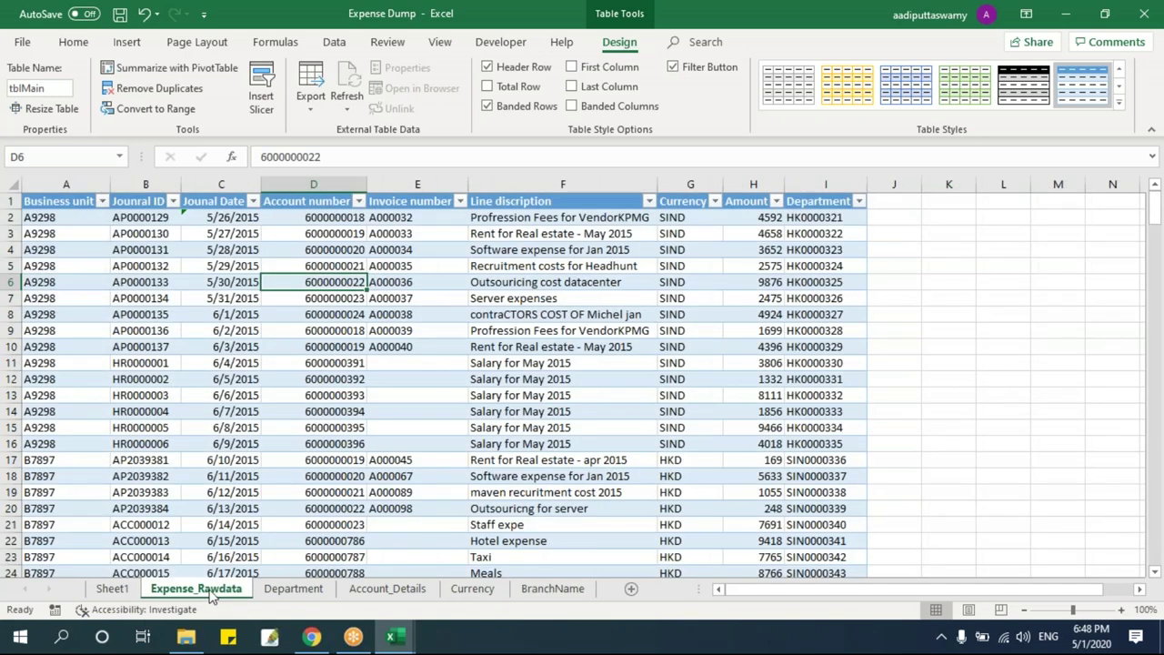
- Rename the department list's table on the Department sheet as tblDept
{"action": "left_click", "coordinate": [238, 380]}
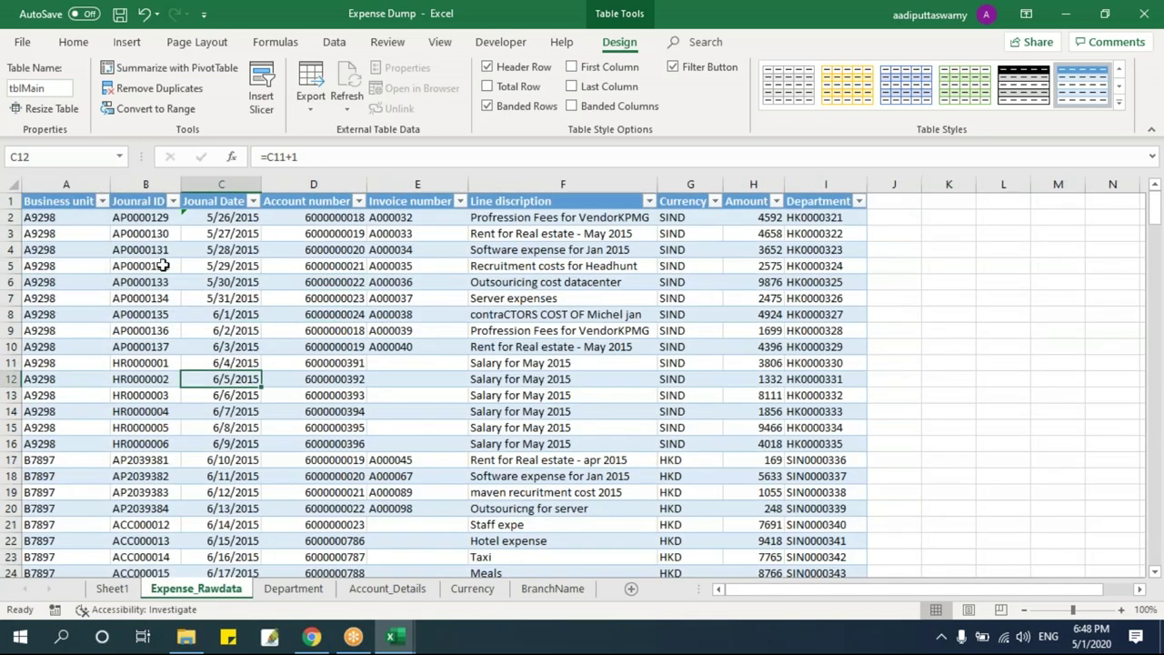
{"action": "left_click", "coordinate": [294, 591]}
{"action": "type", "text": "tblDept"}
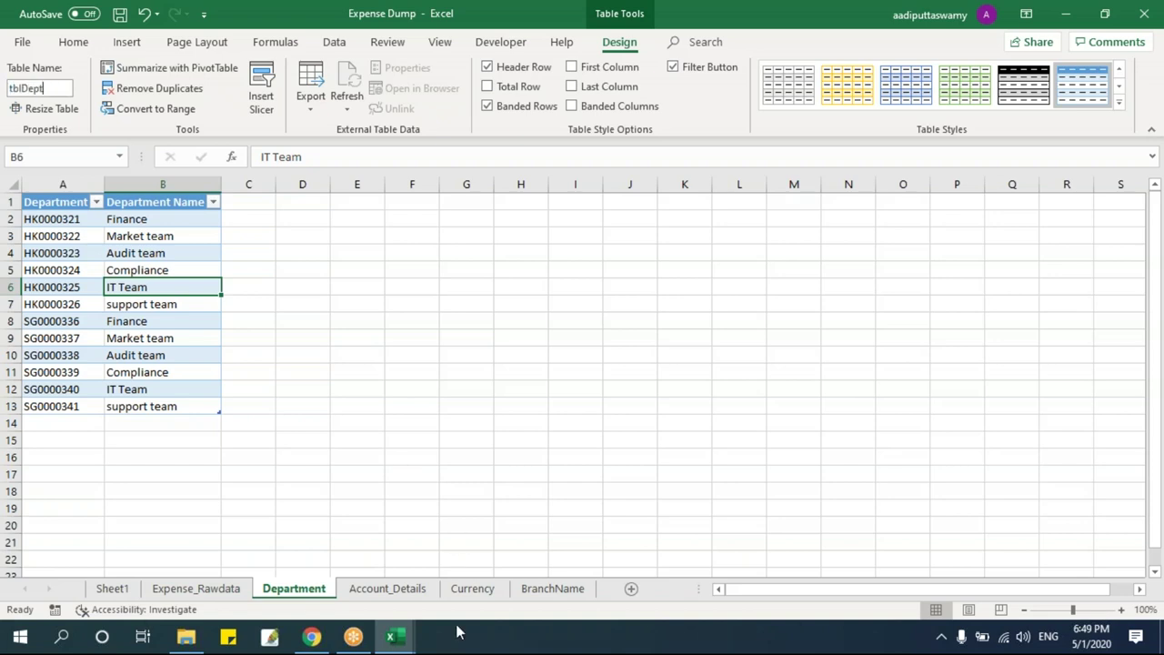
{"action": "key", "text": "Return"}
- Rename the account list's table on the Account_Details sheet as tblAcc
{"action": "left_click", "coordinate": [418, 591]}
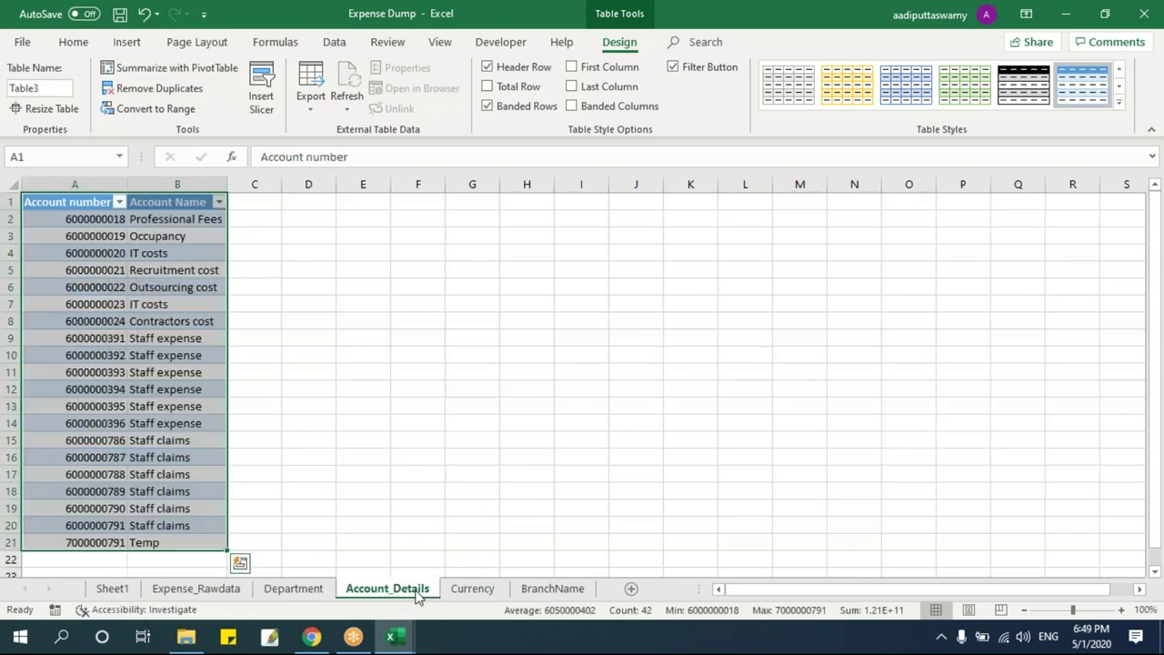
{"action": "left_click", "coordinate": [155, 251]}
{"action": "key", "text": "alt+j"}
{"action": "type", "text": "ta"}
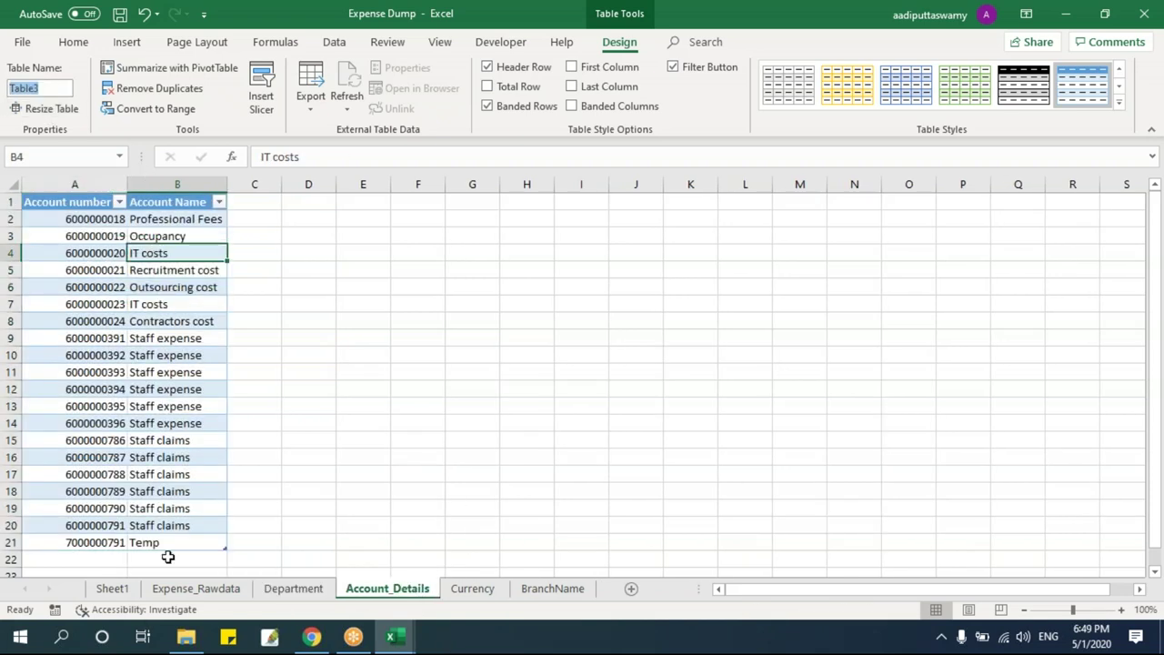
{"action": "type", "text": "tblAcc"}
{"action": "key", "text": "Return"}
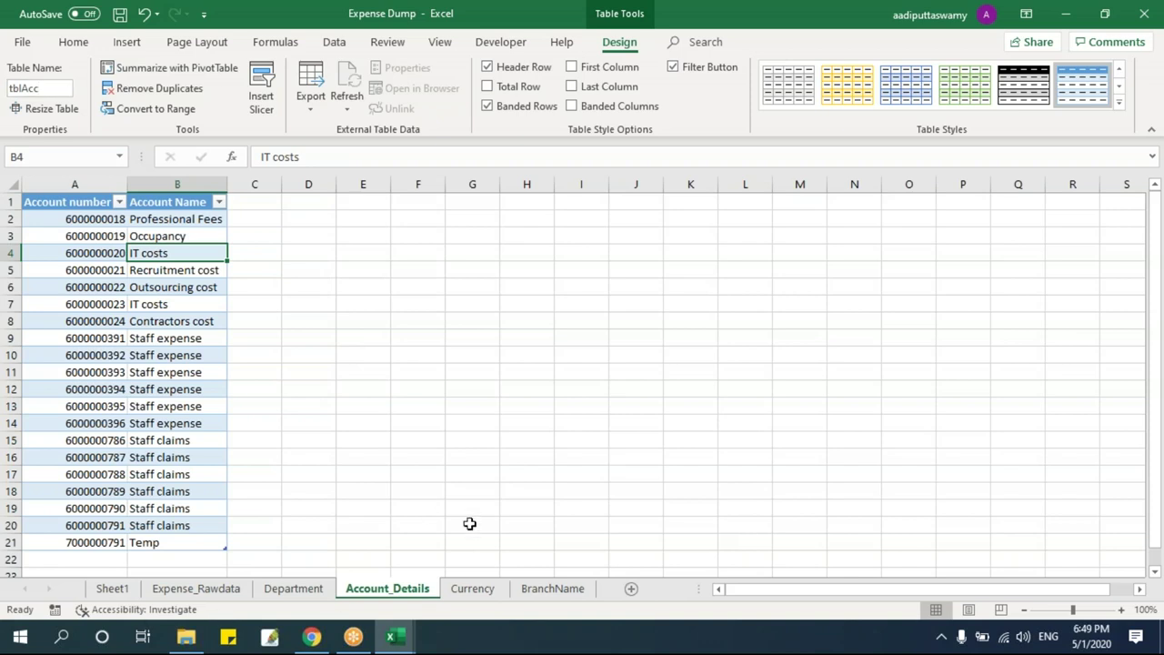
- Rename the branch list's table on the BranchName sheet as tblBrnch
{"action": "left_click", "coordinate": [552, 588]}
{"action": "left_click", "coordinate": [119, 269]}
{"action": "left_click", "coordinate": [36, 87]}
{"action": "type", "text": "t"}
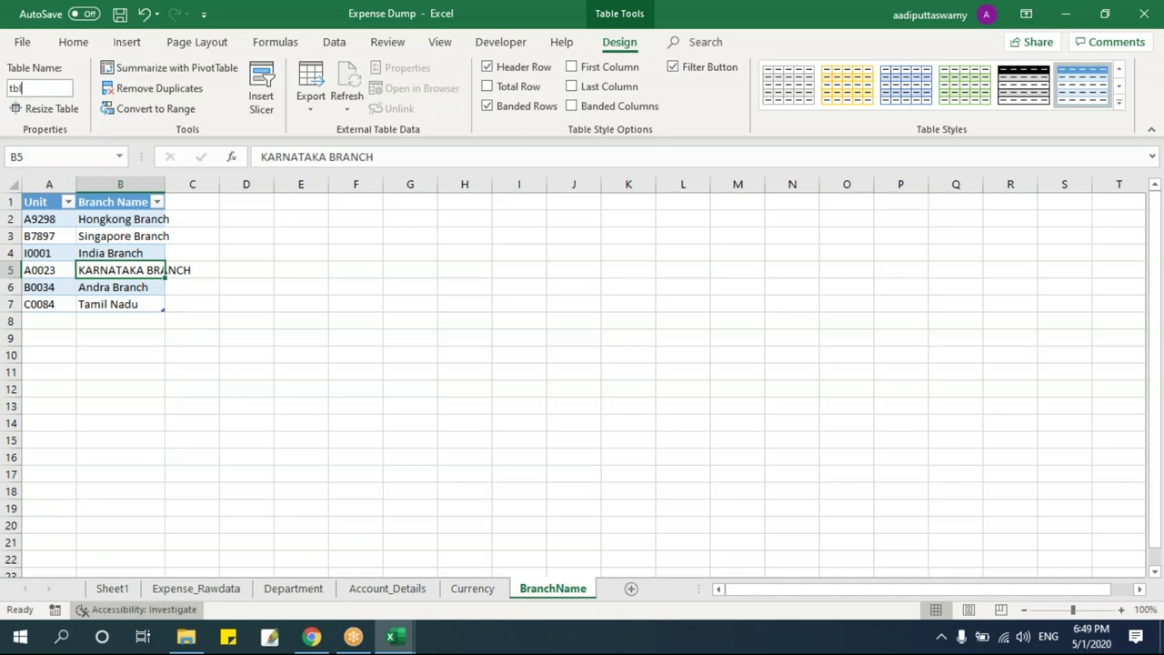
{"action": "key", "text": "Return"}
- Create a PivotTable from tblMain on a new worksheet, adding the data to the Data Model
{"action": "left_click", "coordinate": [206, 591]}
{"action": "left_click", "coordinate": [138, 314]}
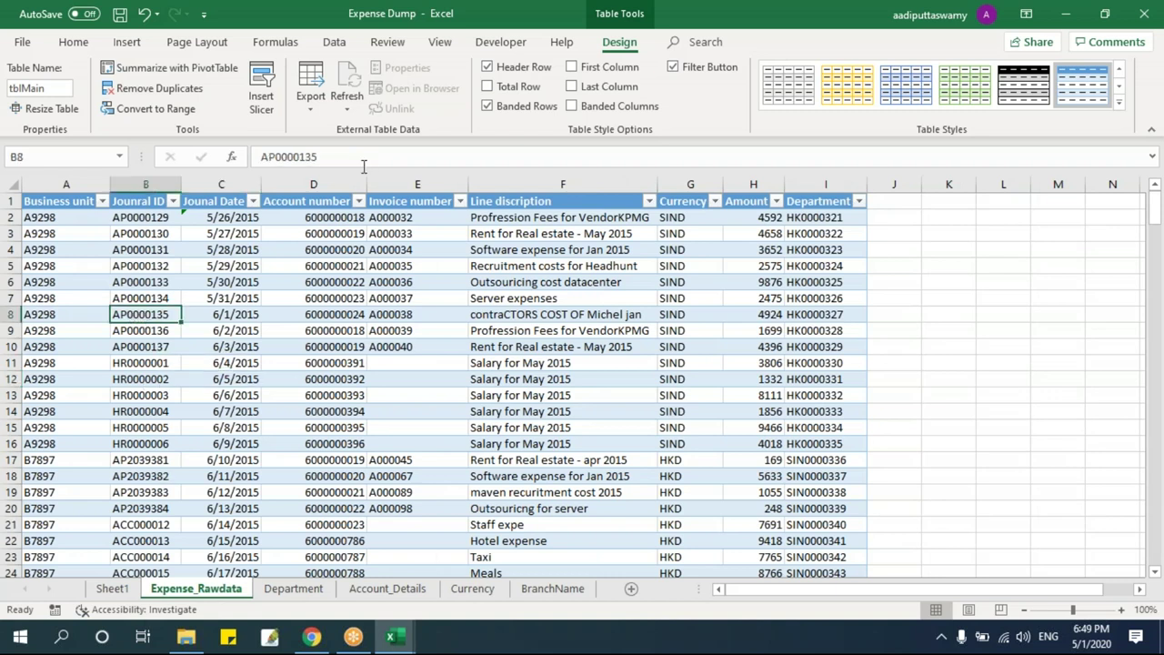
{"action": "left_click", "coordinate": [409, 429]}
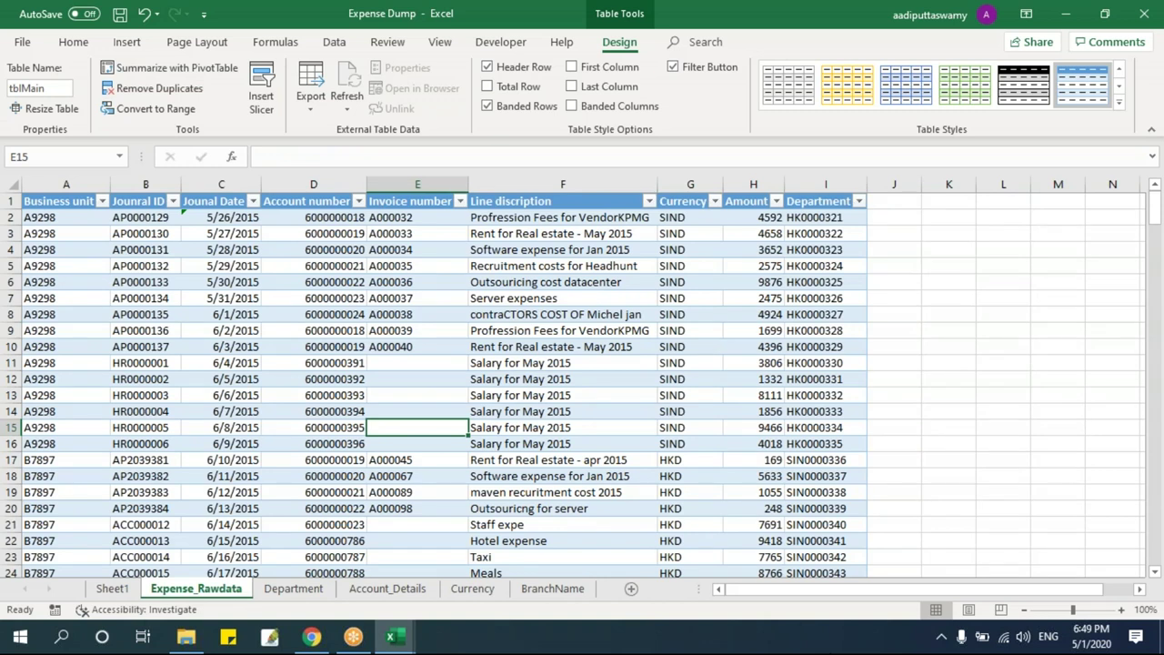
{"action": "left_click", "coordinate": [389, 345]}
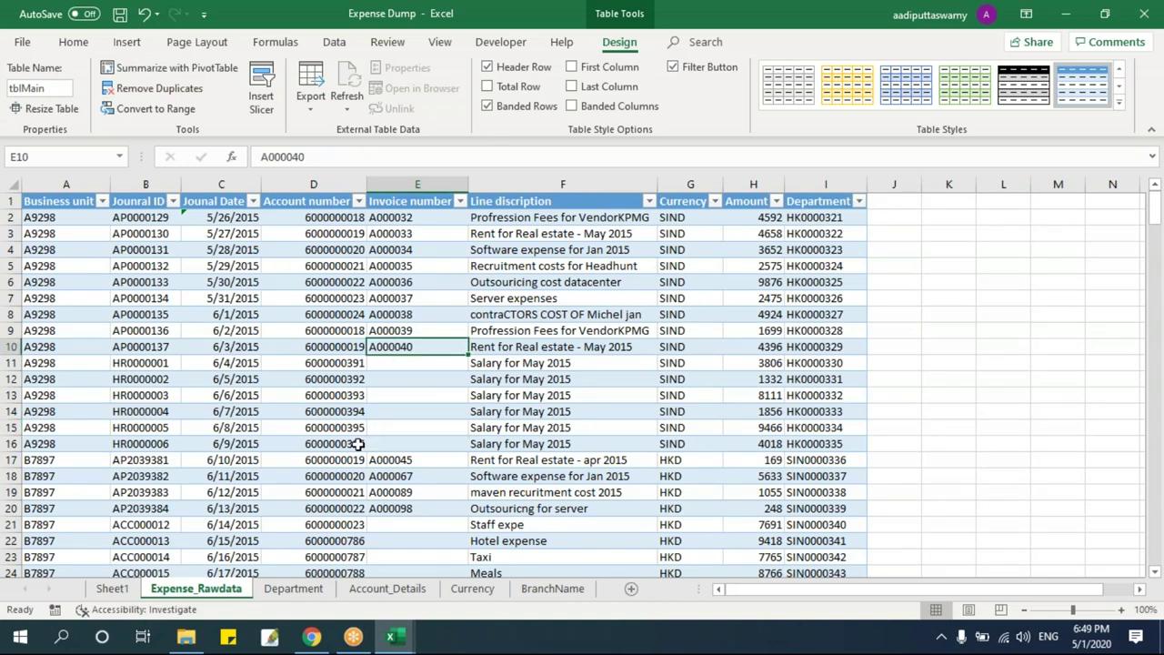
{"action": "left_click", "coordinate": [294, 347]}
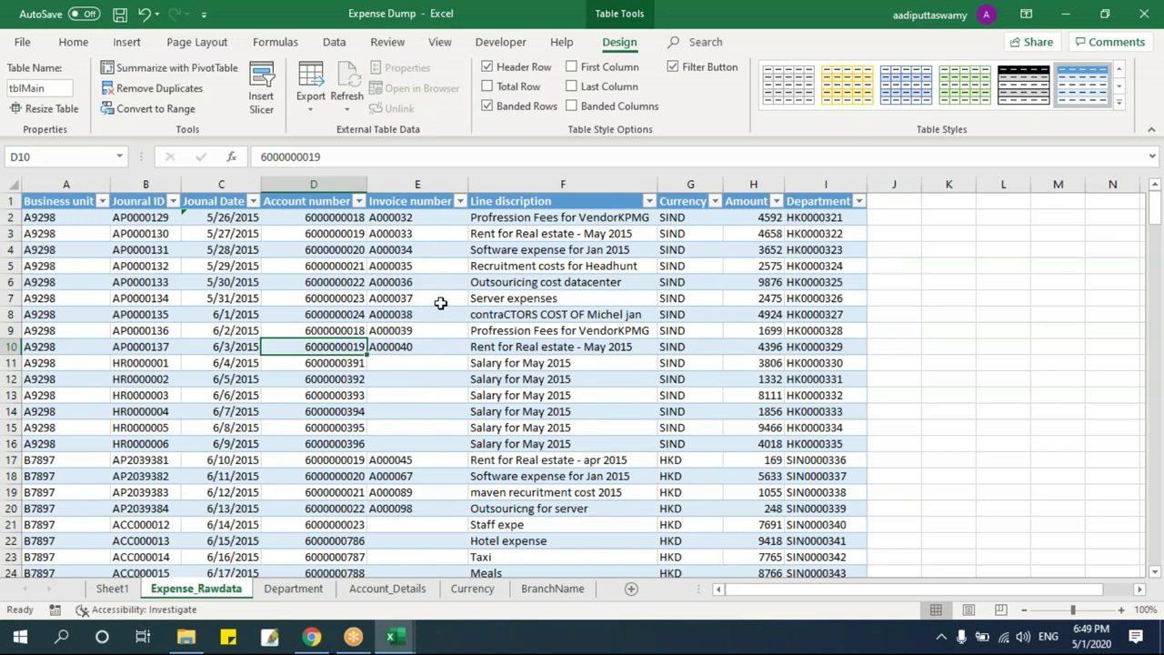
{"action": "left_click", "coordinate": [127, 42]}
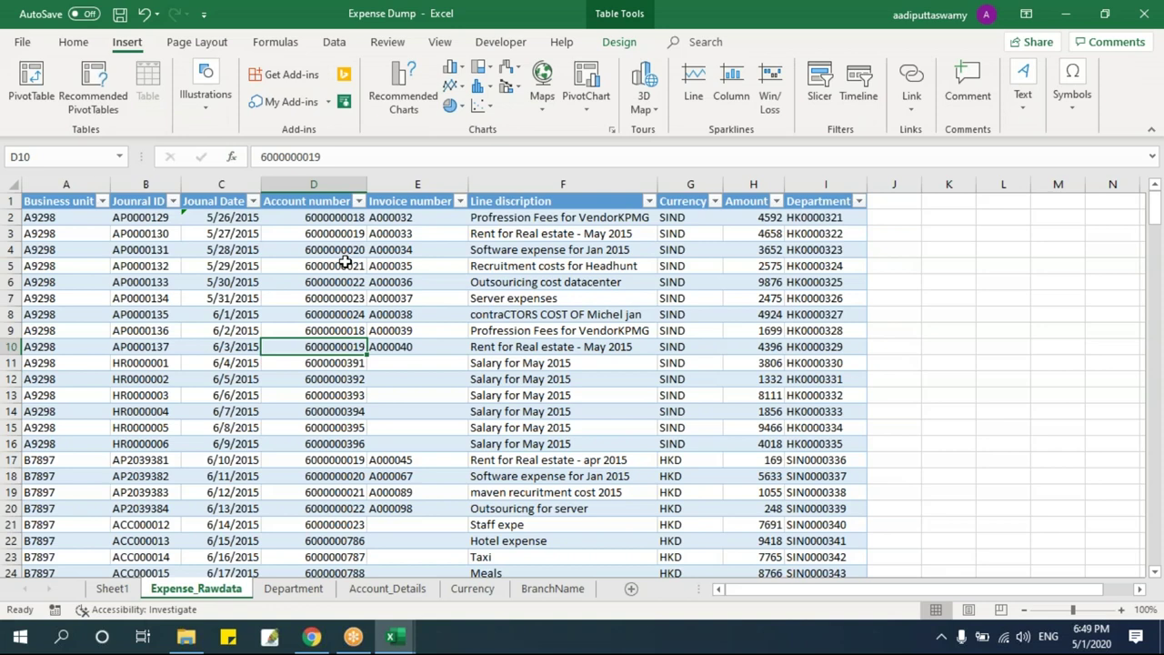
{"action": "left_click", "coordinate": [32, 86]}
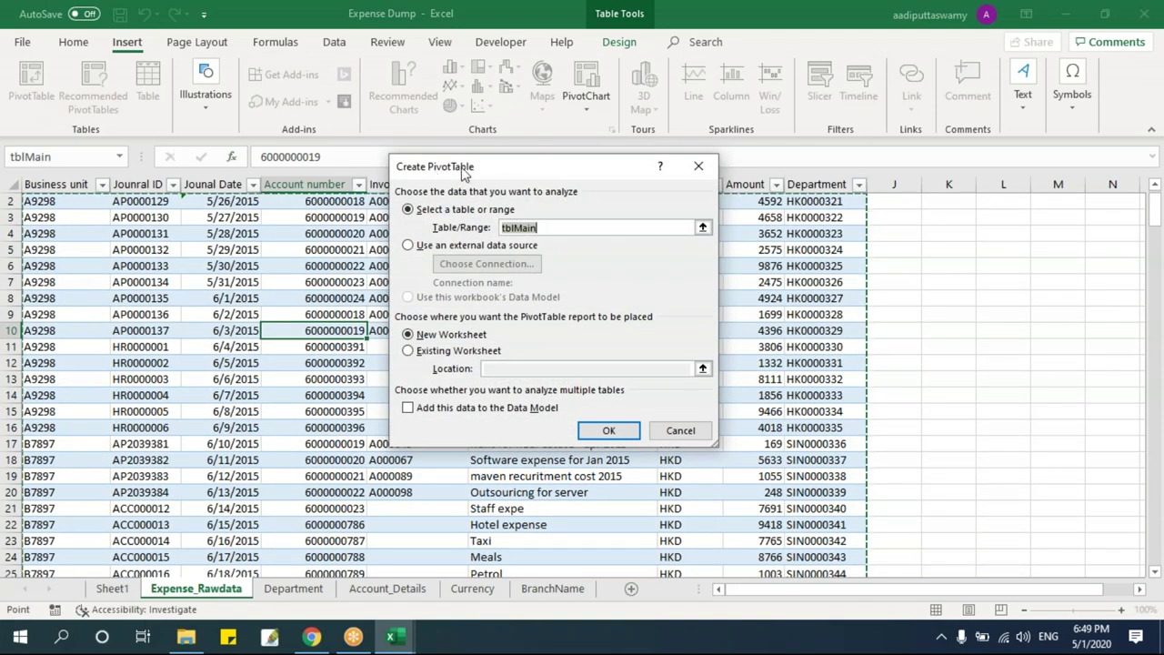
{"action": "left_click_drag", "start_coordinate": [466, 171], "coordinate": [380, 166]}
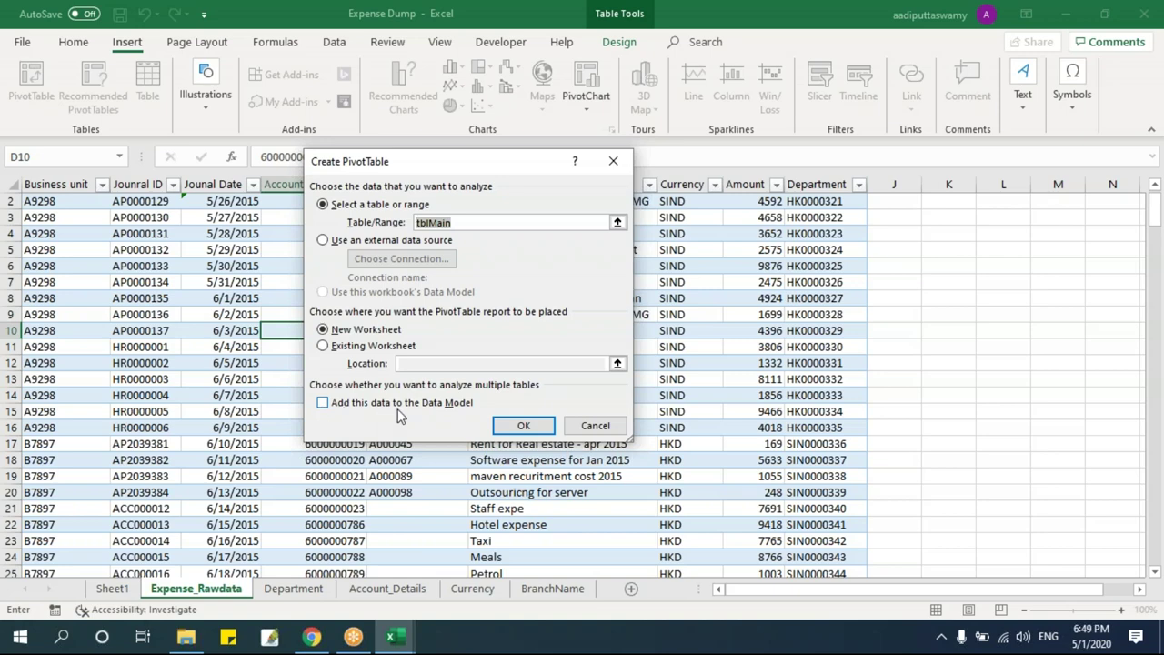
{"action": "left_click", "coordinate": [323, 403]}
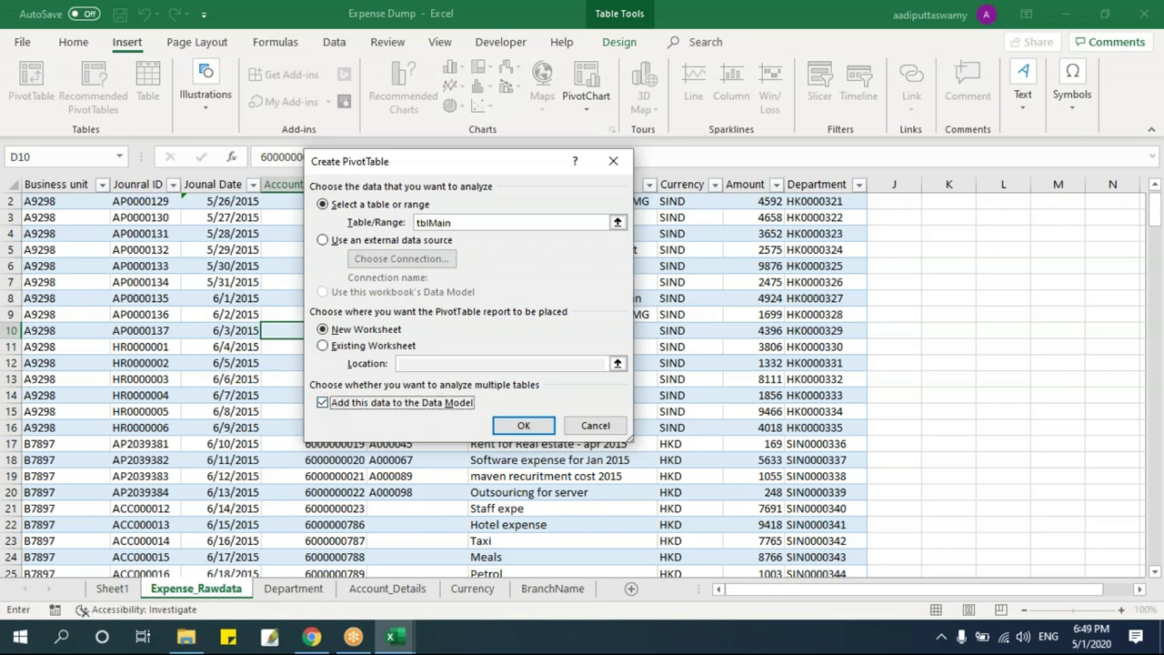
{"action": "left_click", "coordinate": [523, 426]}
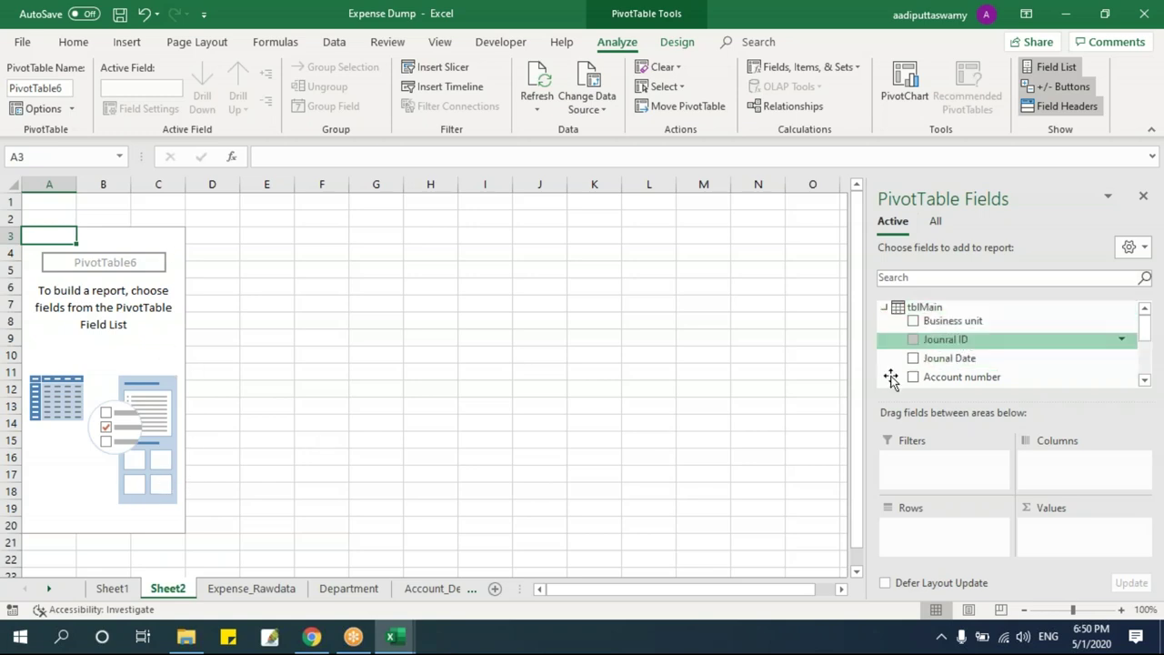
- Switch to the Pivot Table Data workbook and examine the Region sales pivot on Sheet1 and its field list
{"action": "mouse_move", "coordinate": [391, 637]}
{"action": "left_click", "coordinate": [327, 597]}
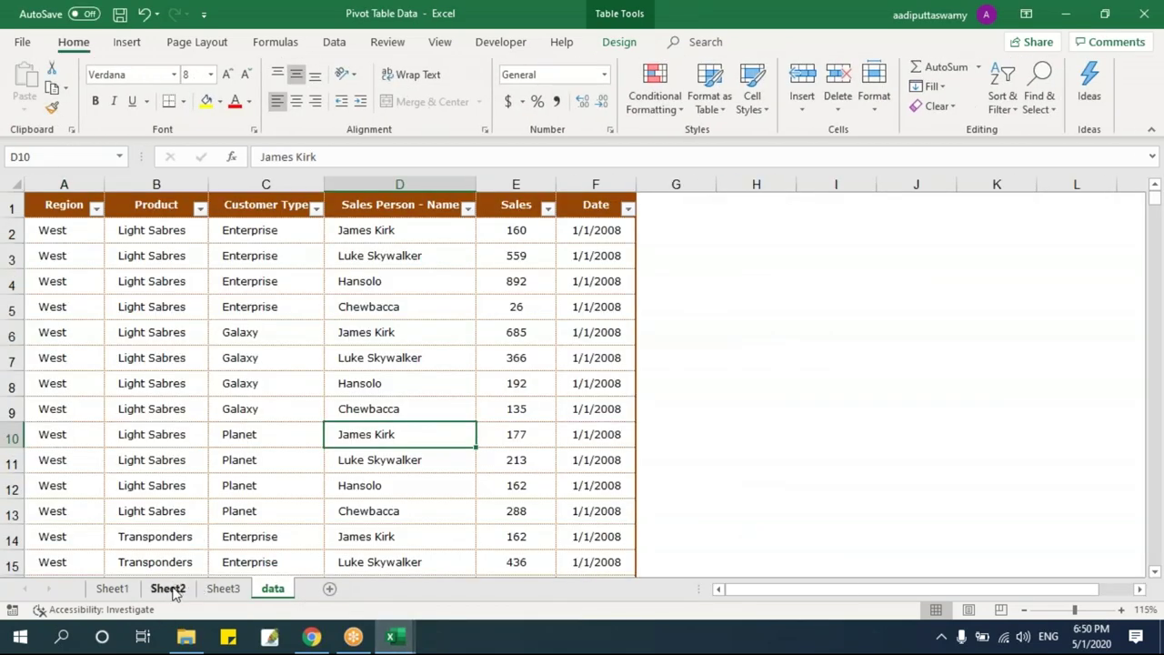
{"action": "left_click", "coordinate": [172, 588]}
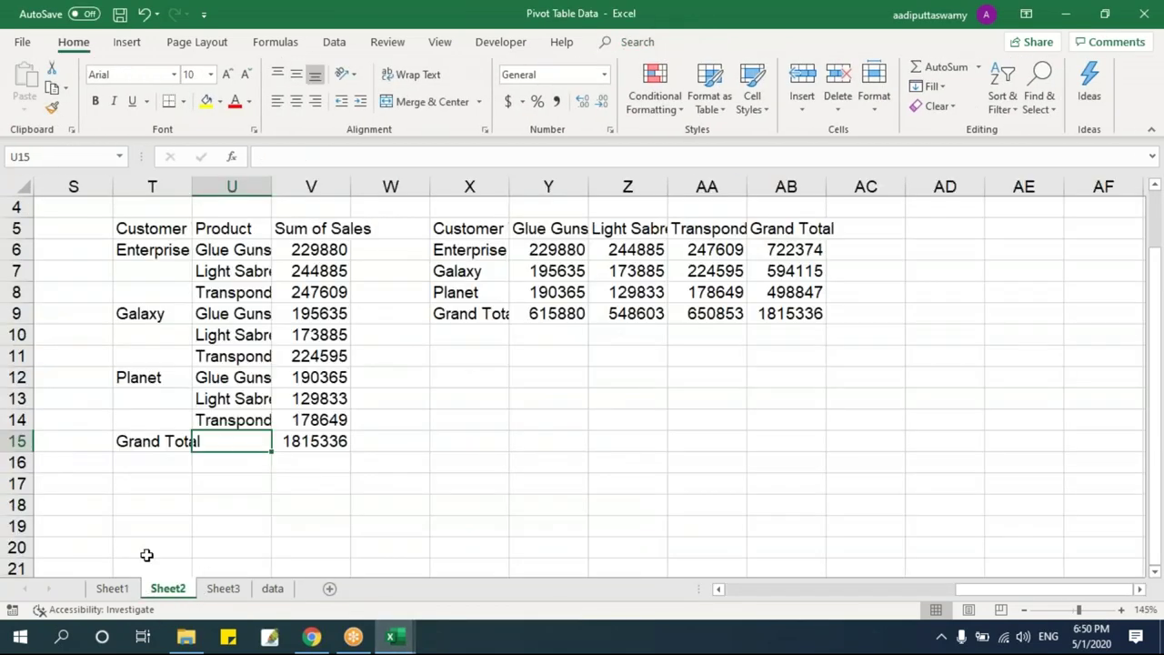
{"action": "left_click", "coordinate": [119, 590]}
{"action": "left_click", "coordinate": [187, 313]}
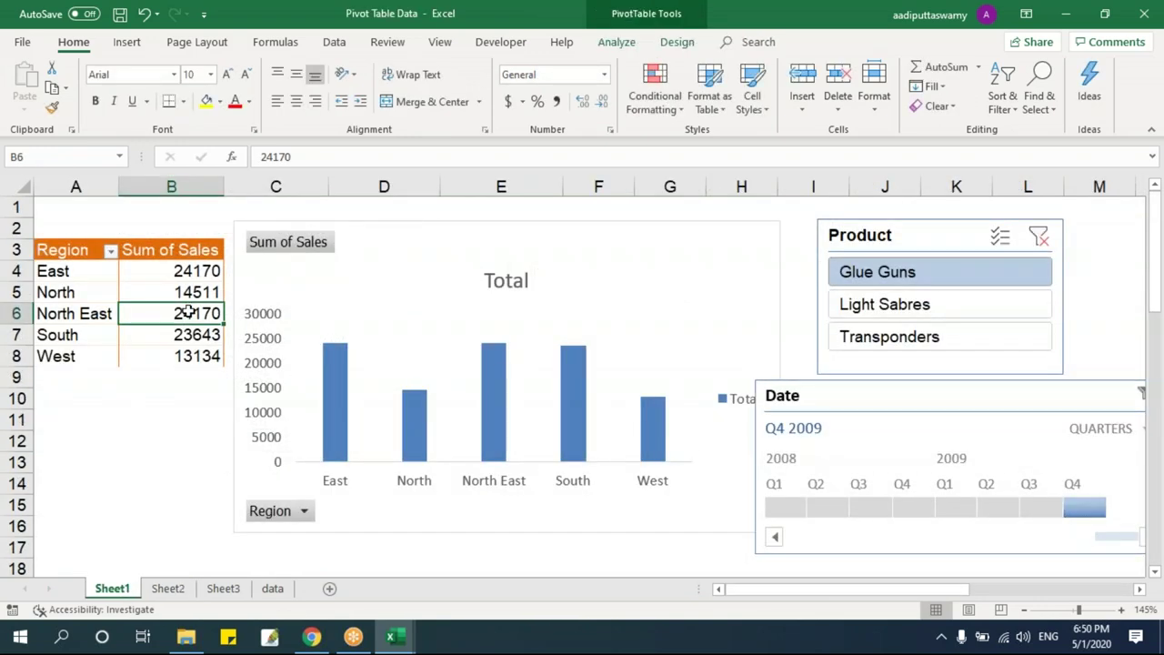
{"action": "right_click", "coordinate": [187, 313]}
{"action": "left_click", "coordinate": [261, 540]}
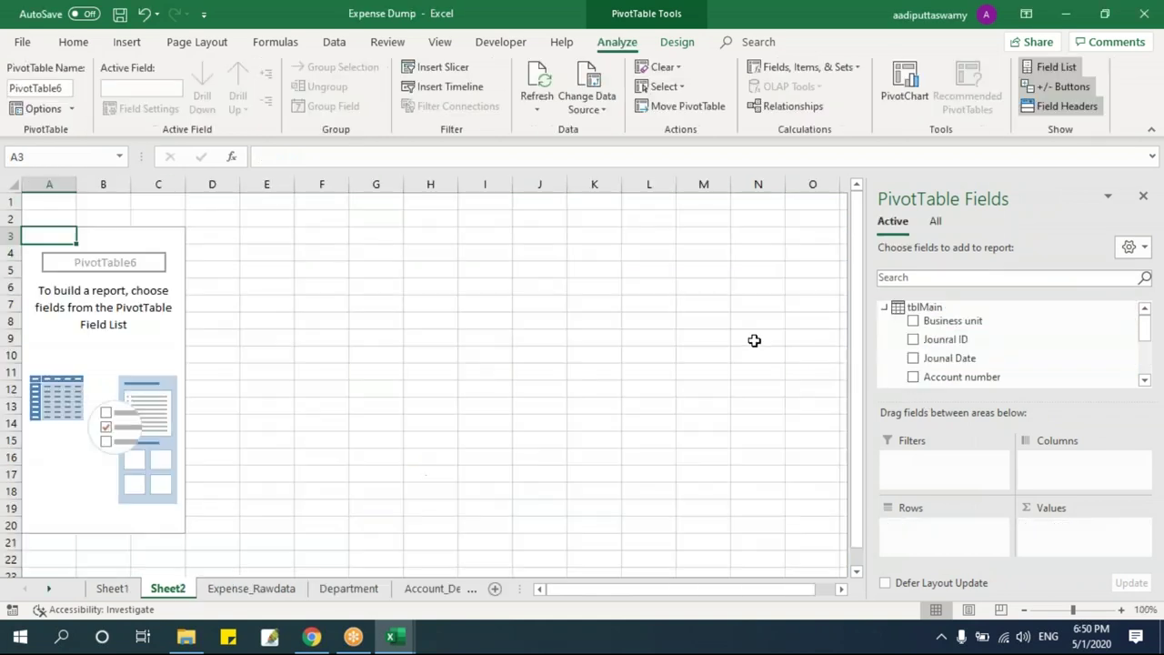
- In the Expense Dump workbook, collapse tblMain in the new pivot's field list and compare it with the Expense_Rawdata columns
{"action": "left_click", "coordinate": [885, 309]}
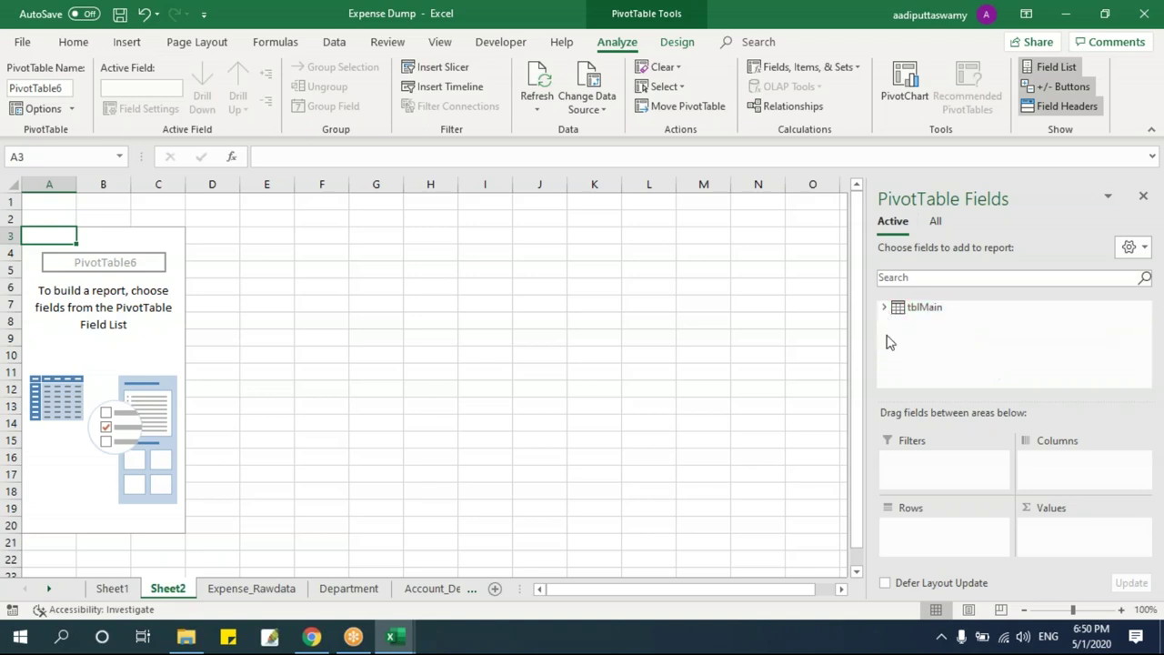
{"action": "left_click", "coordinate": [887, 307]}
{"action": "left_click", "coordinate": [886, 307]}
{"action": "left_click", "coordinate": [254, 591]}
{"action": "left_click", "coordinate": [229, 330]}
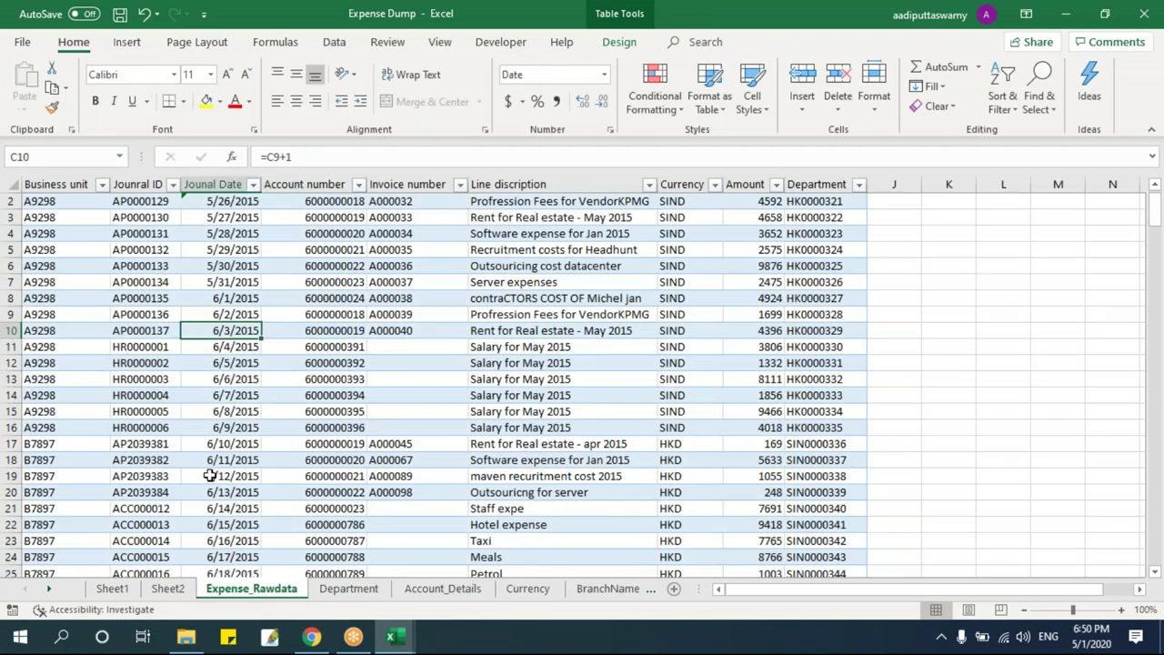
{"action": "left_click", "coordinate": [178, 591]}
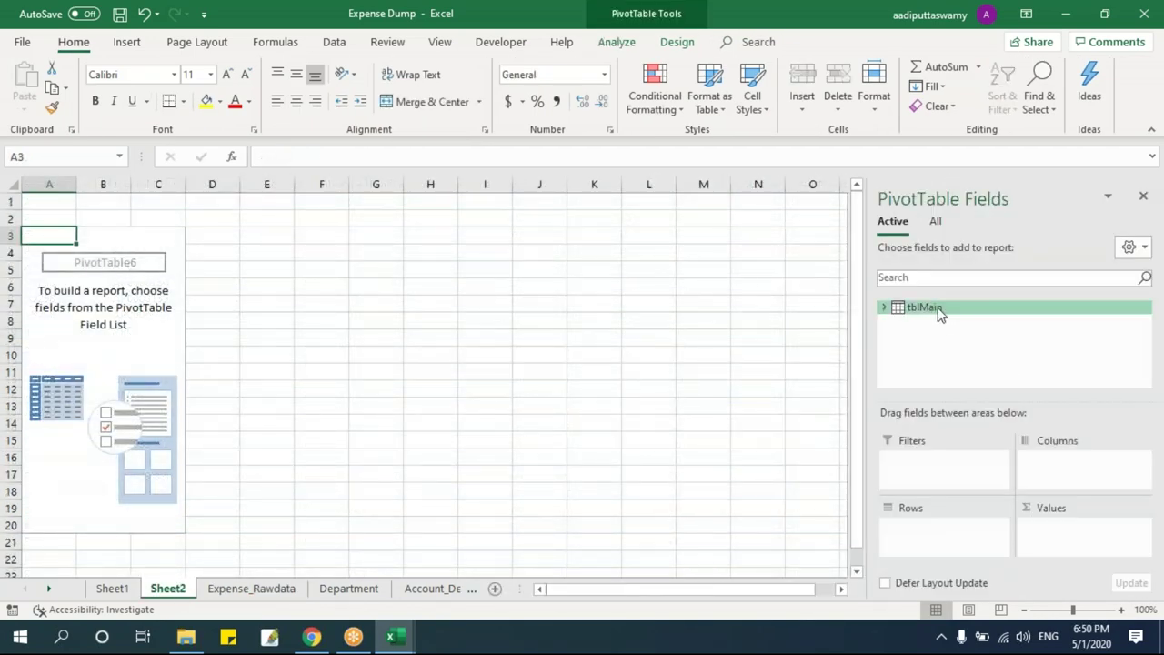
- Show all workbook tables in the pivot's field list and examine them against the sheet names
{"action": "left_click", "coordinate": [937, 224]}
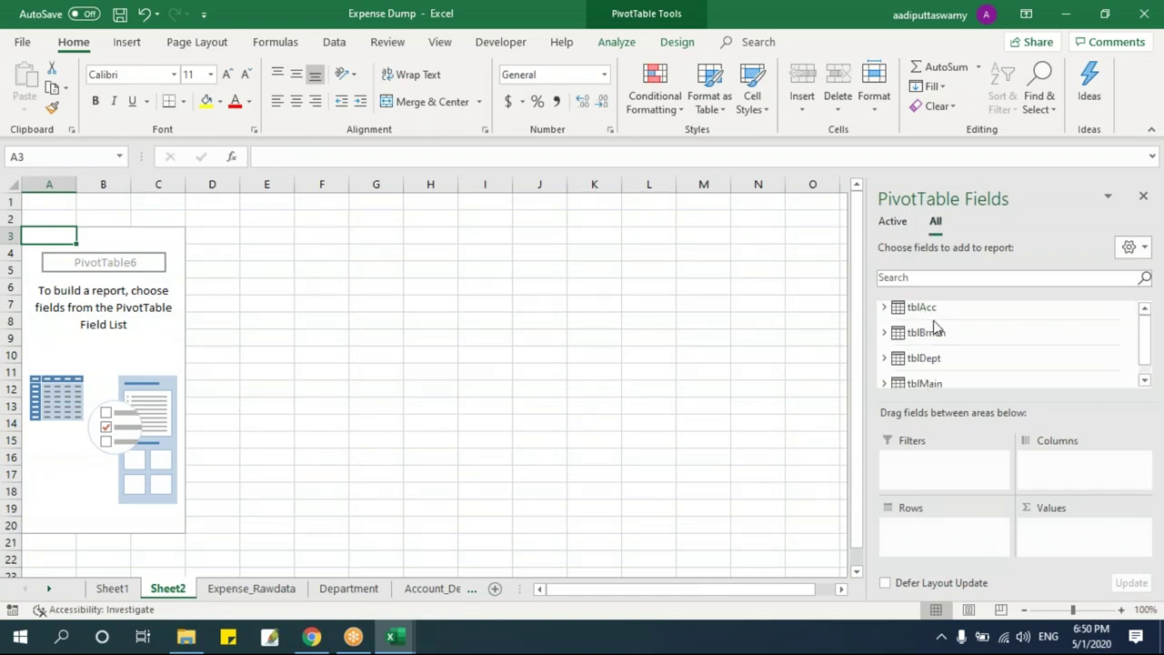
{"action": "scroll", "coordinate": [1146, 341], "scroll_direction": "down", "scroll_amount": 1}
{"action": "scroll", "coordinate": [1146, 336], "scroll_direction": "up", "scroll_amount": 1}
{"action": "left_click_drag", "start_coordinate": [520, 589], "coordinate": [776, 588]}
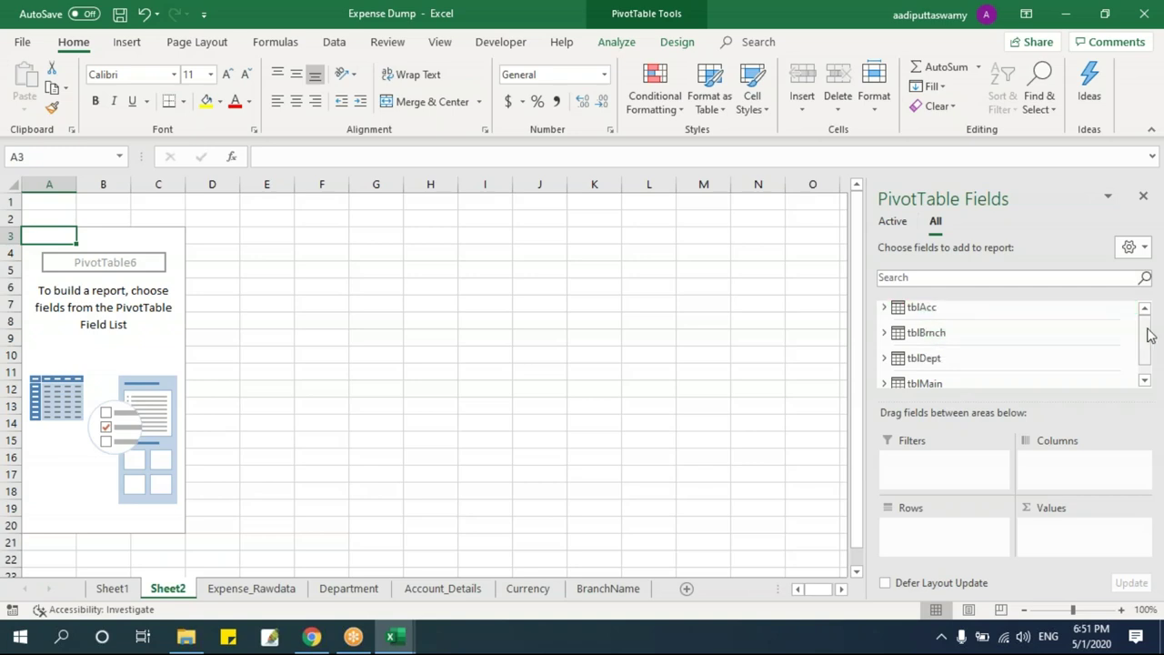
{"action": "scroll", "coordinate": [1149, 335], "scroll_direction": "down", "scroll_amount": 1}
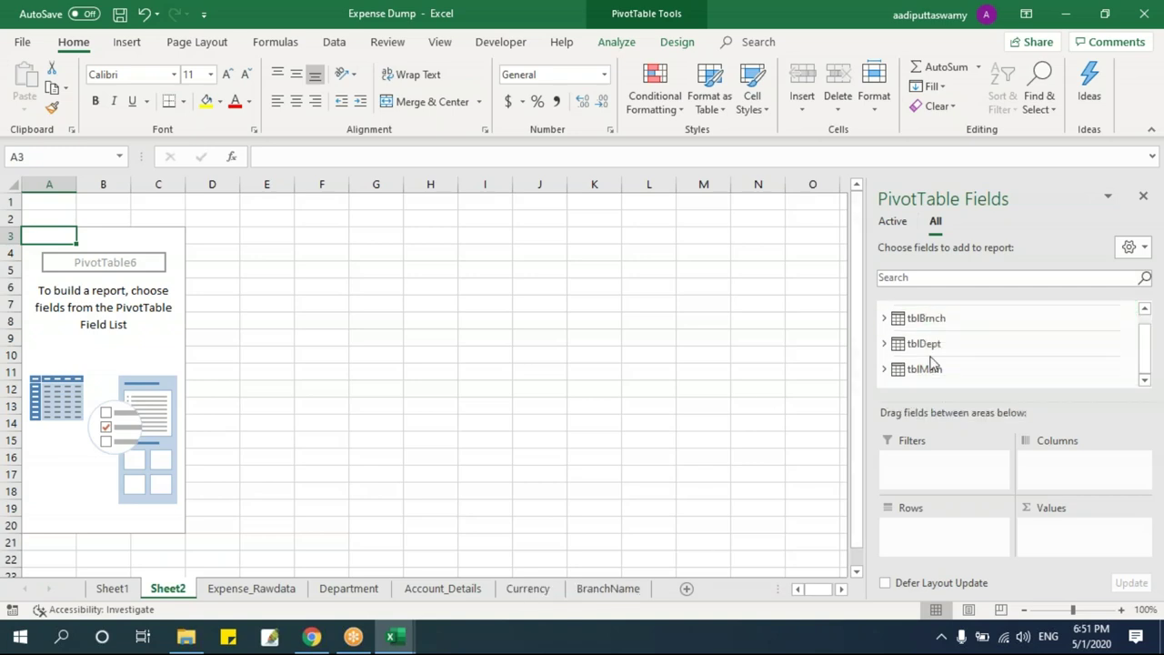
{"action": "scroll", "coordinate": [944, 382], "scroll_direction": "up", "scroll_amount": 1}
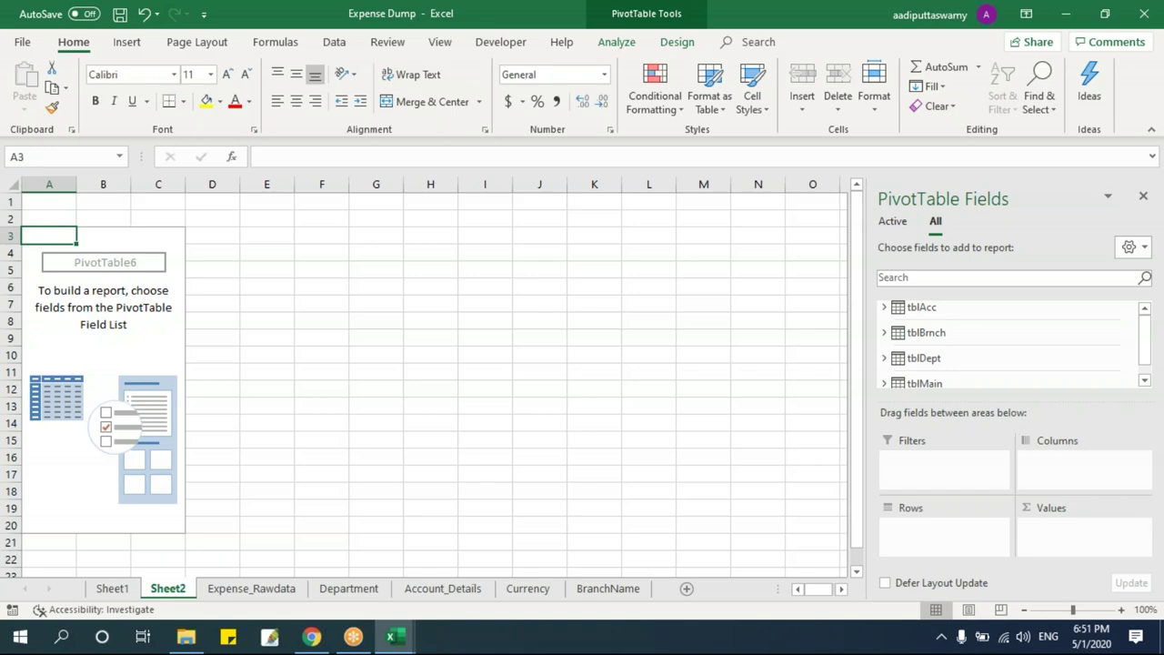
{"action": "left_click", "coordinate": [174, 337]}
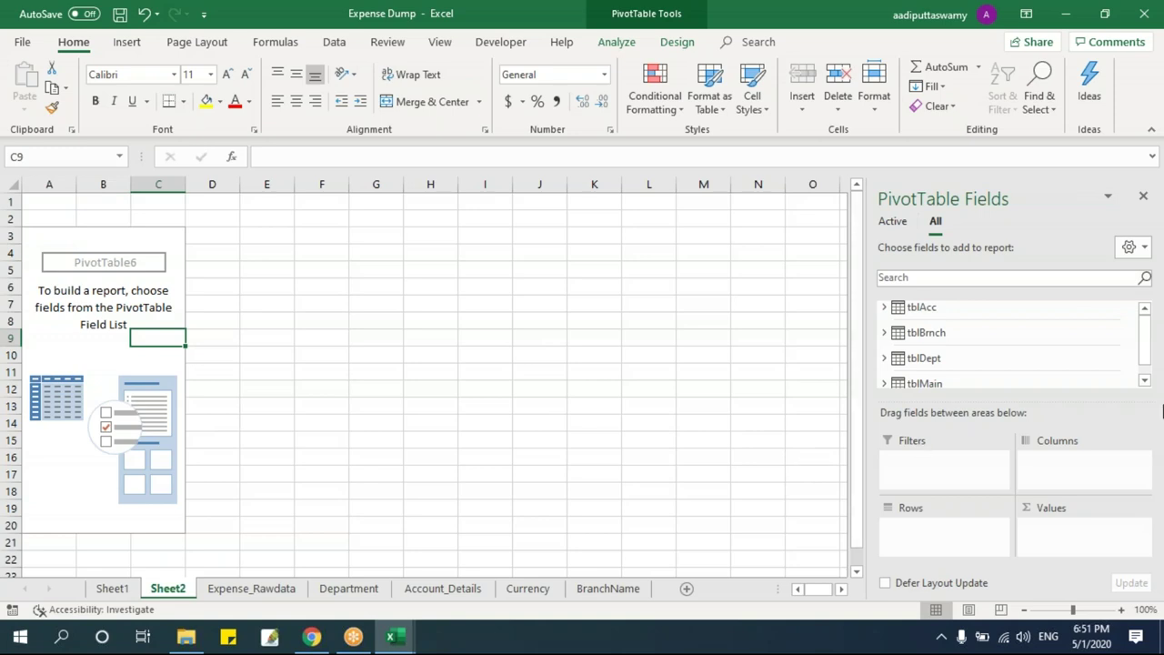
{"action": "left_click_drag", "start_coordinate": [1146, 327], "coordinate": [1146, 377]}
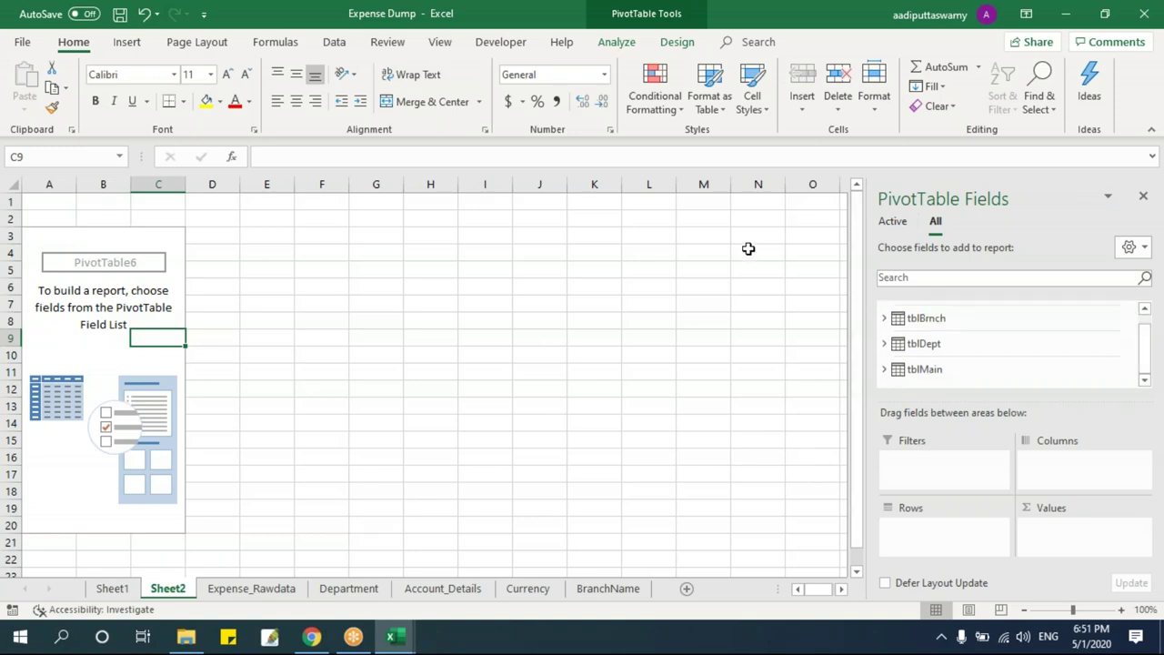
- Start a new relationship for the Sheet2 pivot with tblMain as the table and Business unit as its foreign column
{"action": "left_click", "coordinate": [618, 42]}
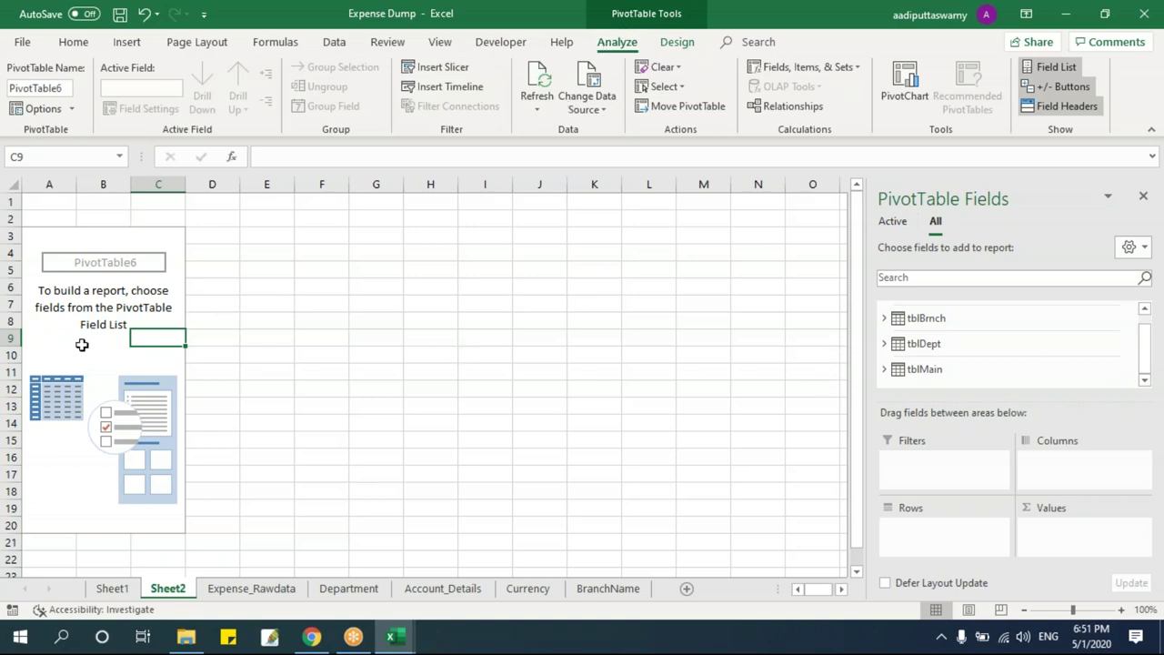
{"action": "left_click", "coordinate": [784, 108]}
{"action": "left_click_drag", "start_coordinate": [571, 175], "coordinate": [596, 209]}
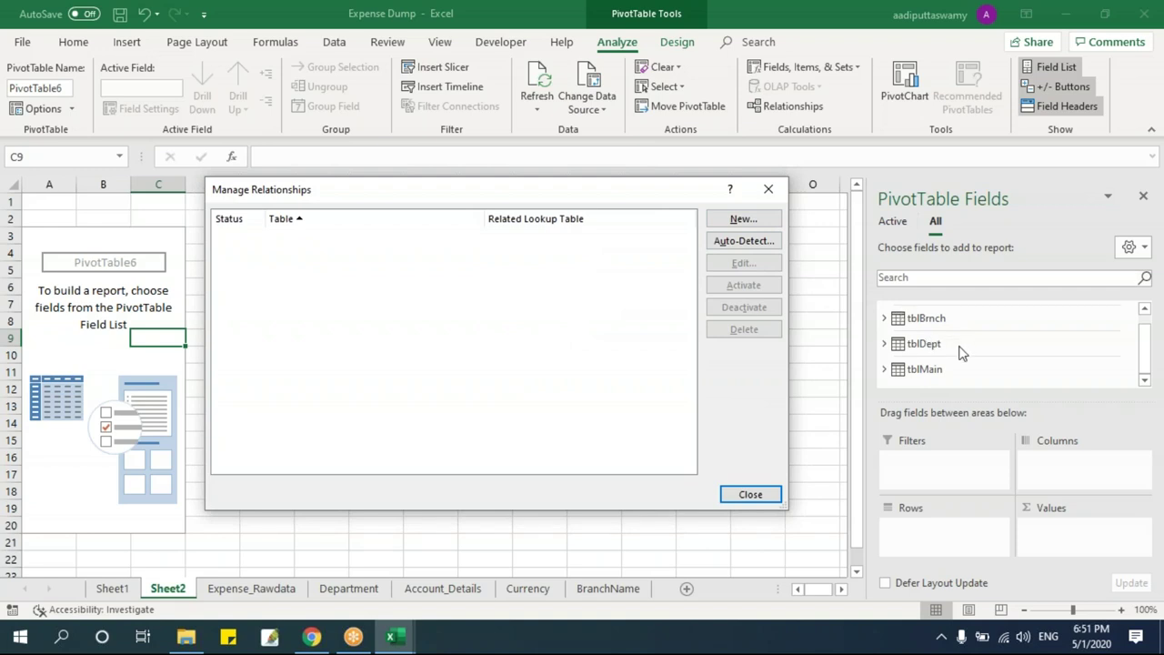
{"action": "left_click", "coordinate": [742, 219]}
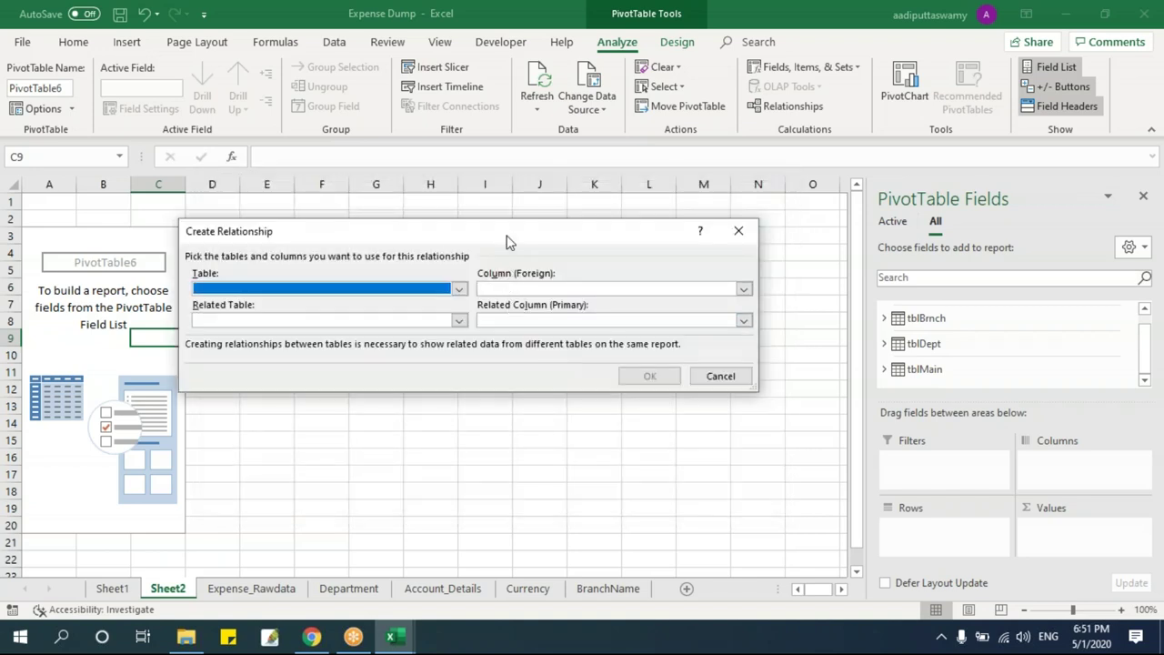
{"action": "left_click_drag", "start_coordinate": [507, 236], "coordinate": [531, 212]}
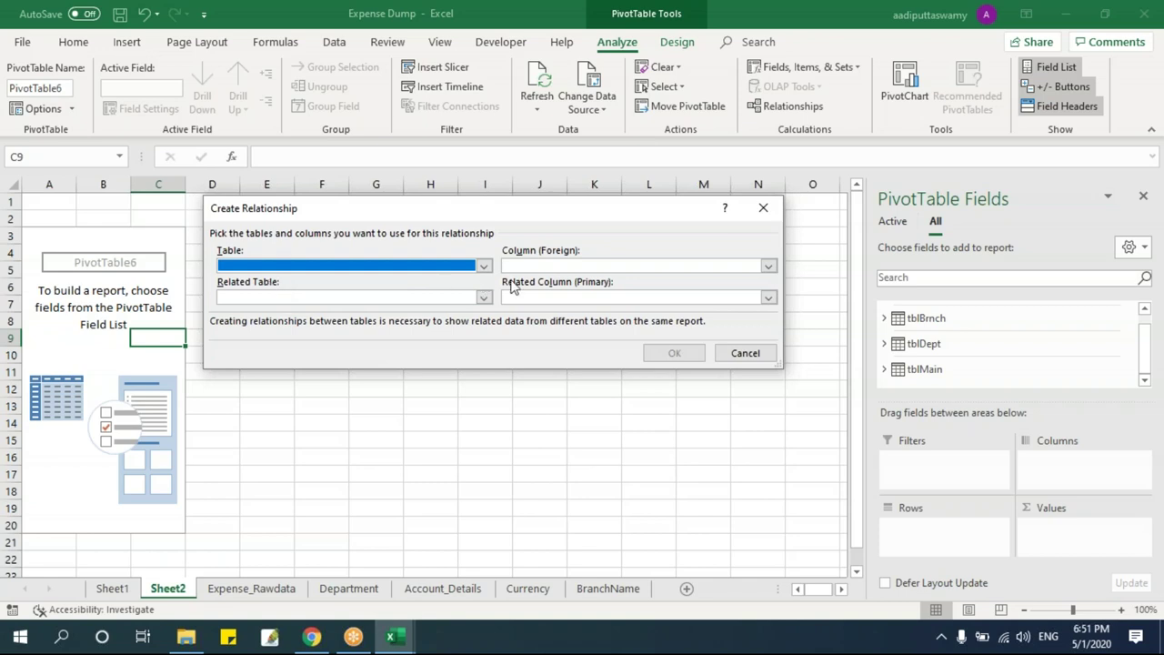
{"action": "left_click", "coordinate": [283, 266]}
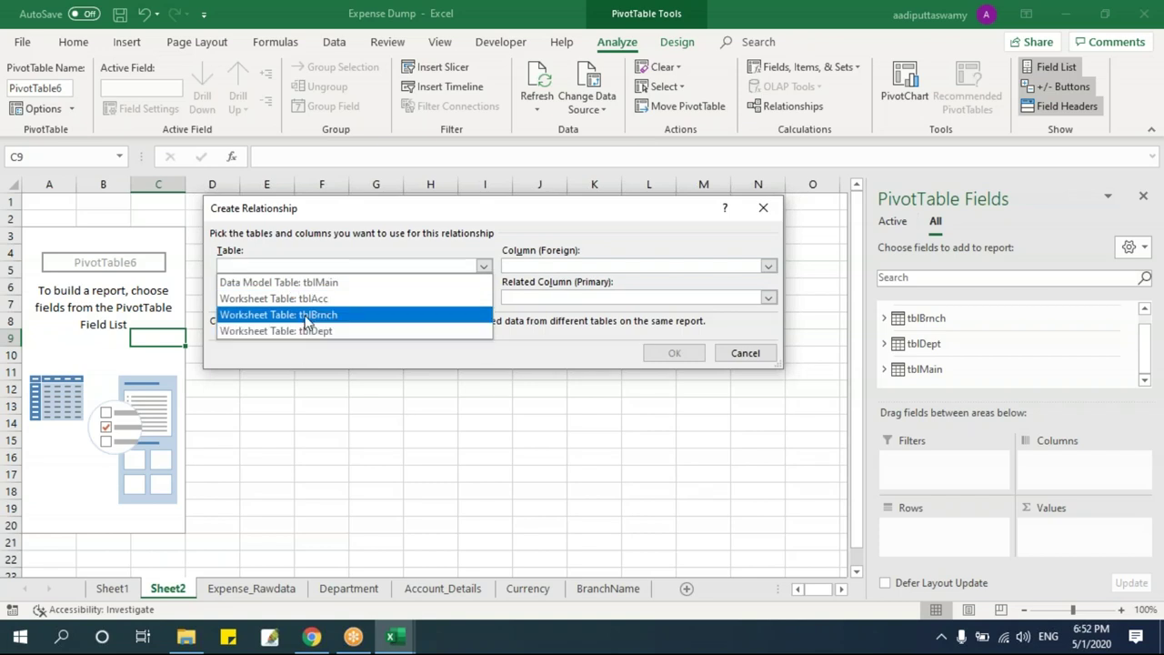
{"action": "left_click", "coordinate": [278, 282]}
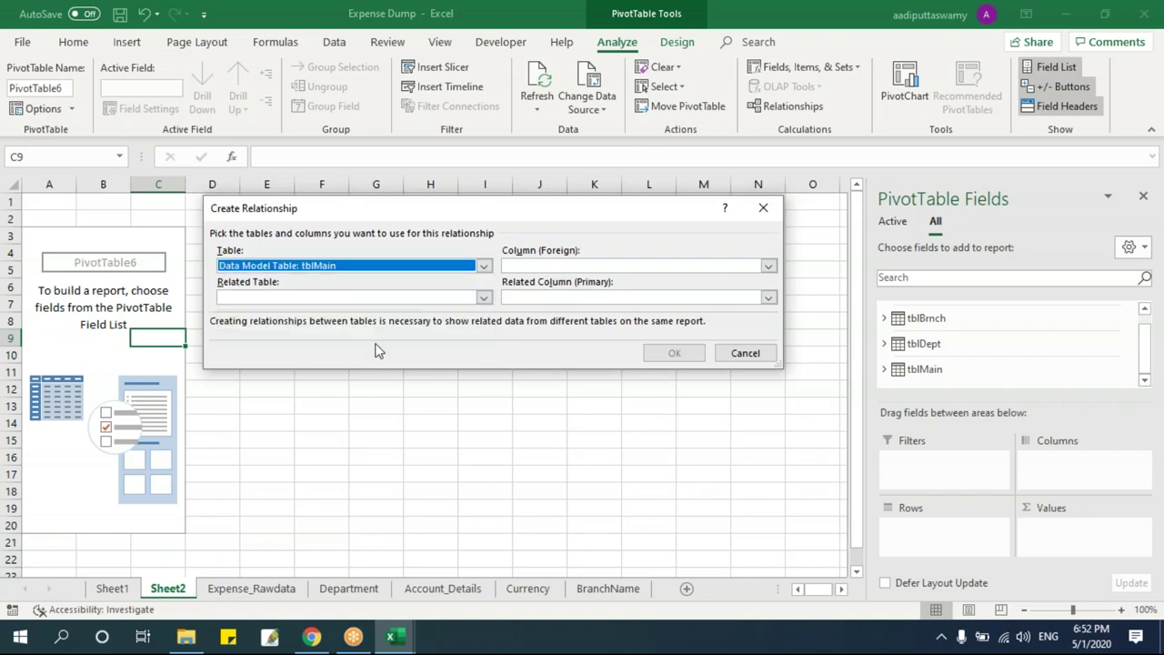
{"action": "left_click", "coordinate": [575, 266]}
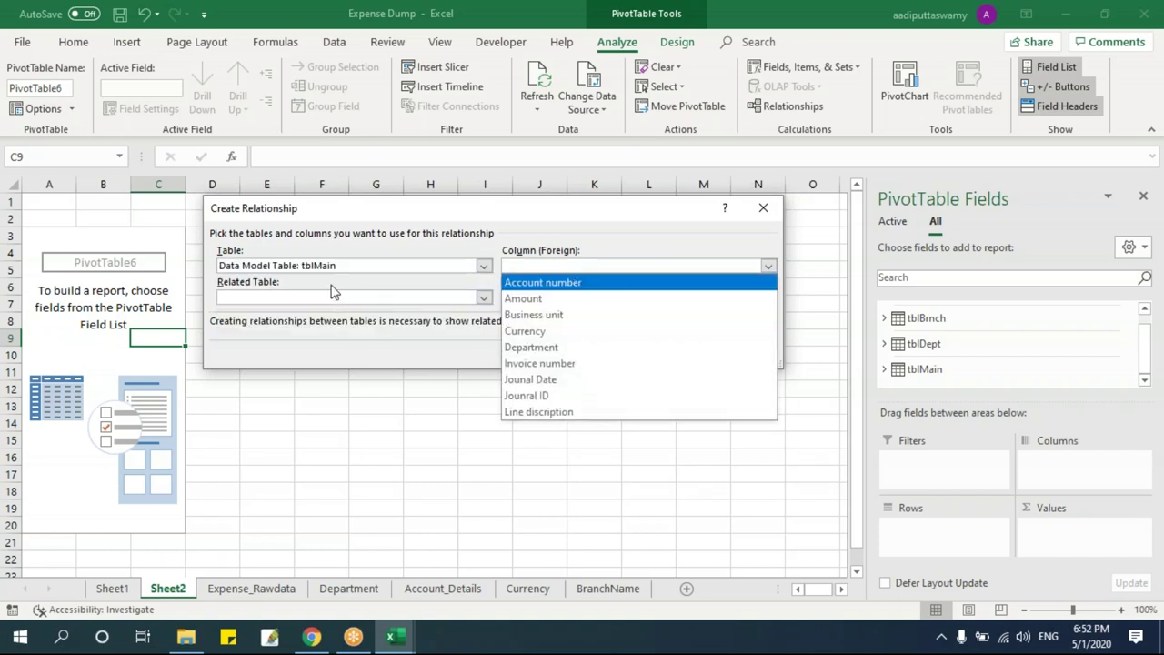
{"action": "left_click", "coordinate": [331, 291]}
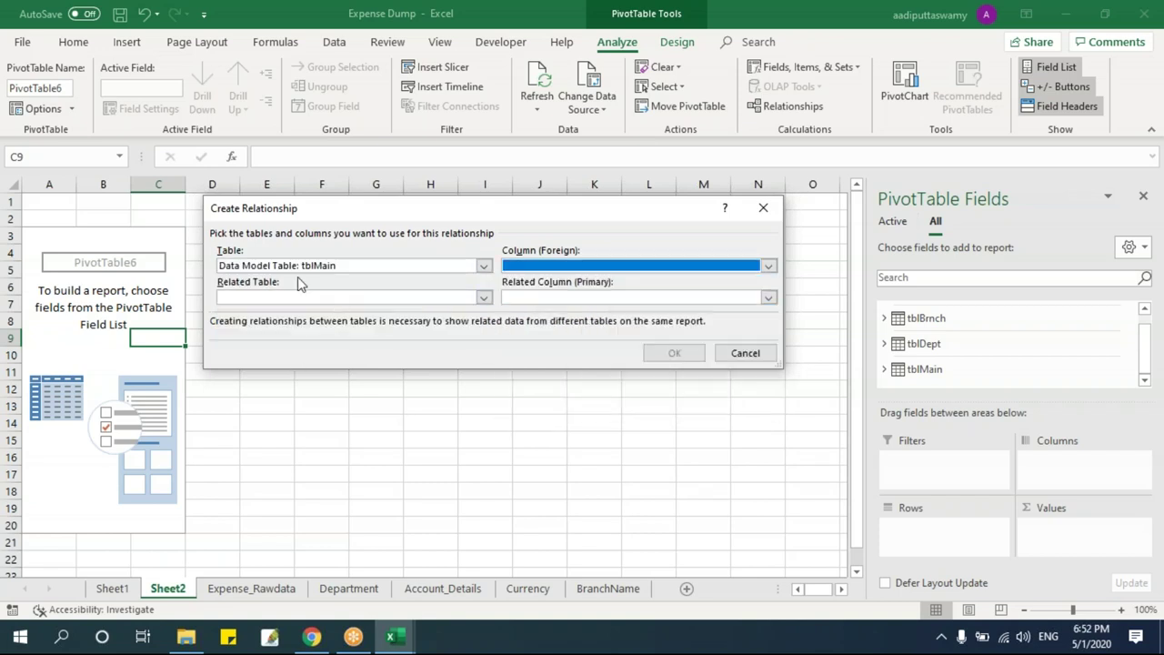
{"action": "left_click", "coordinate": [619, 271]}
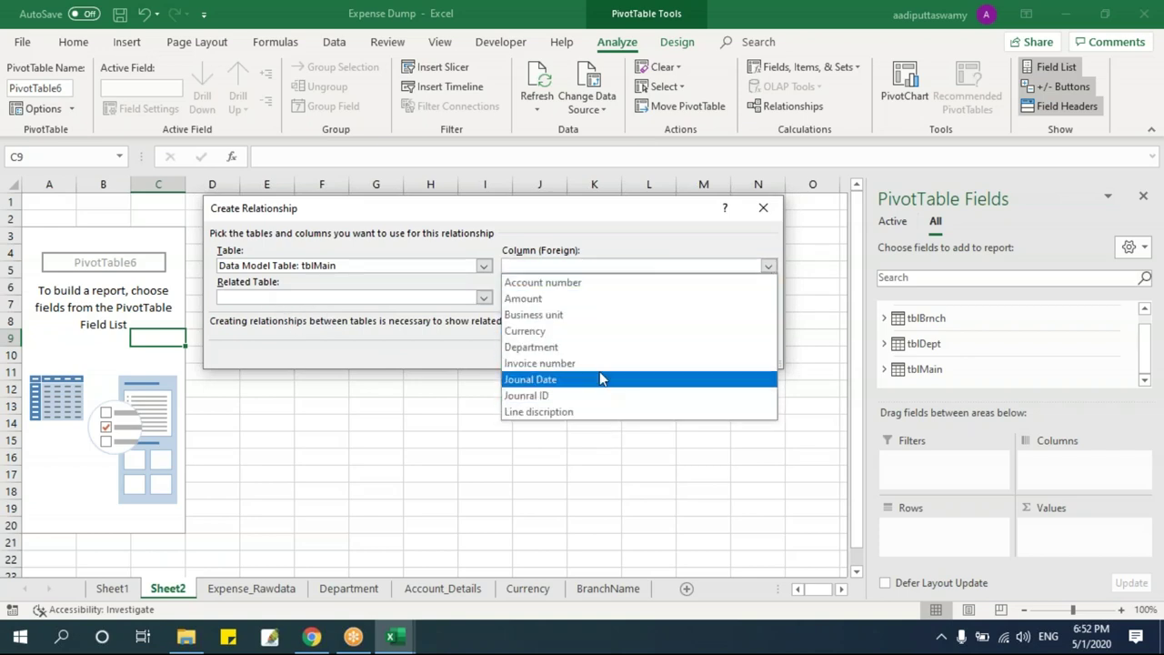
{"action": "left_click", "coordinate": [559, 314]}
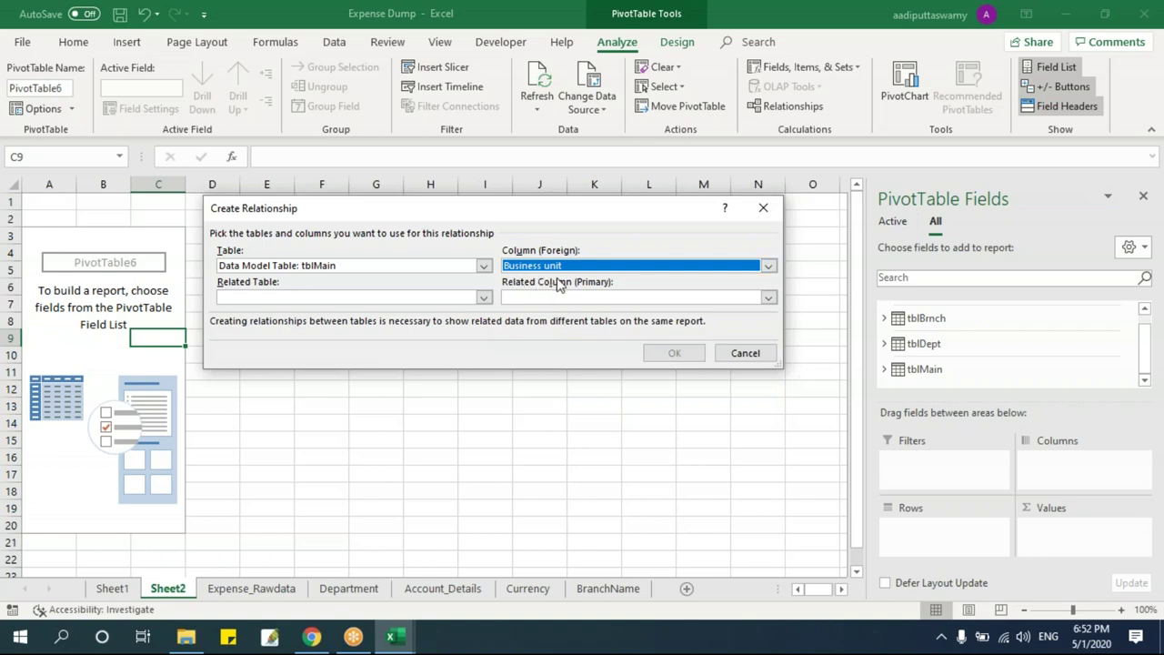
- Complete the relationship with tblBrnch as the related table and Unit as its primary column
{"action": "left_click", "coordinate": [452, 298]}
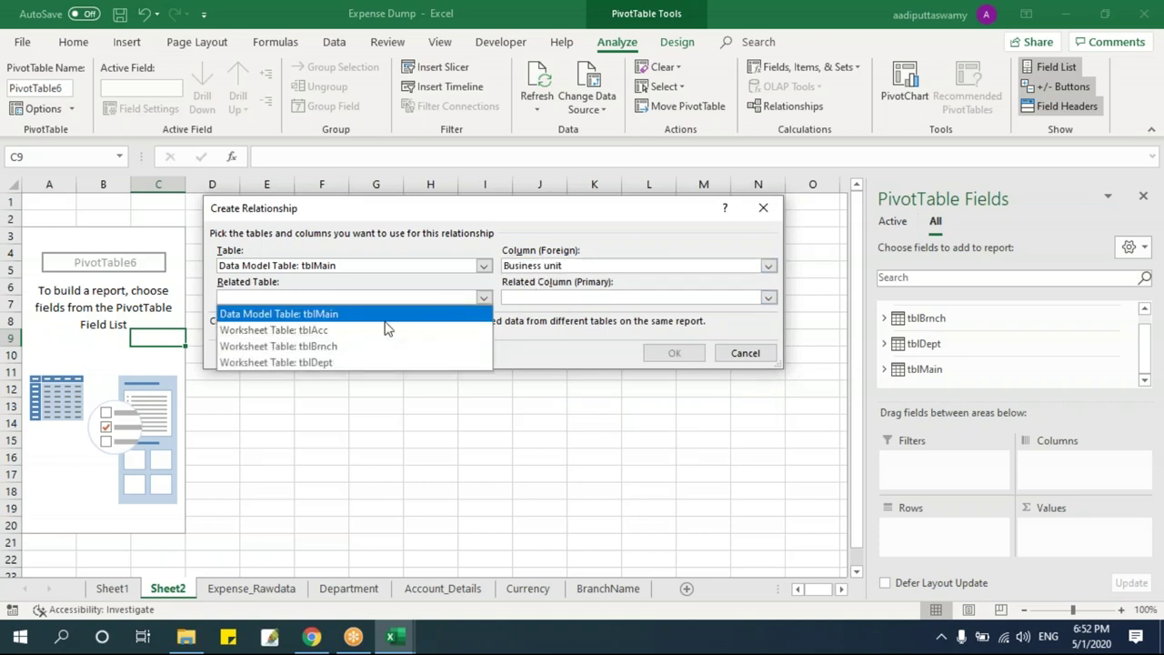
{"action": "left_click", "coordinate": [328, 351]}
{"action": "left_click", "coordinate": [544, 297]}
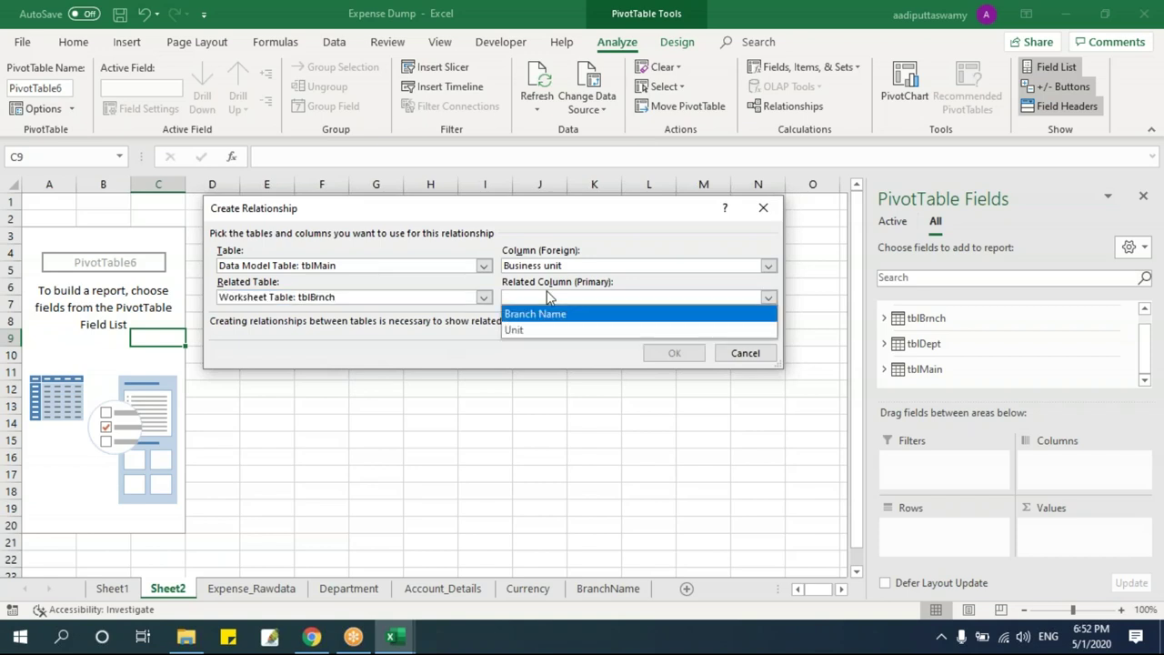
{"action": "left_click", "coordinate": [531, 333]}
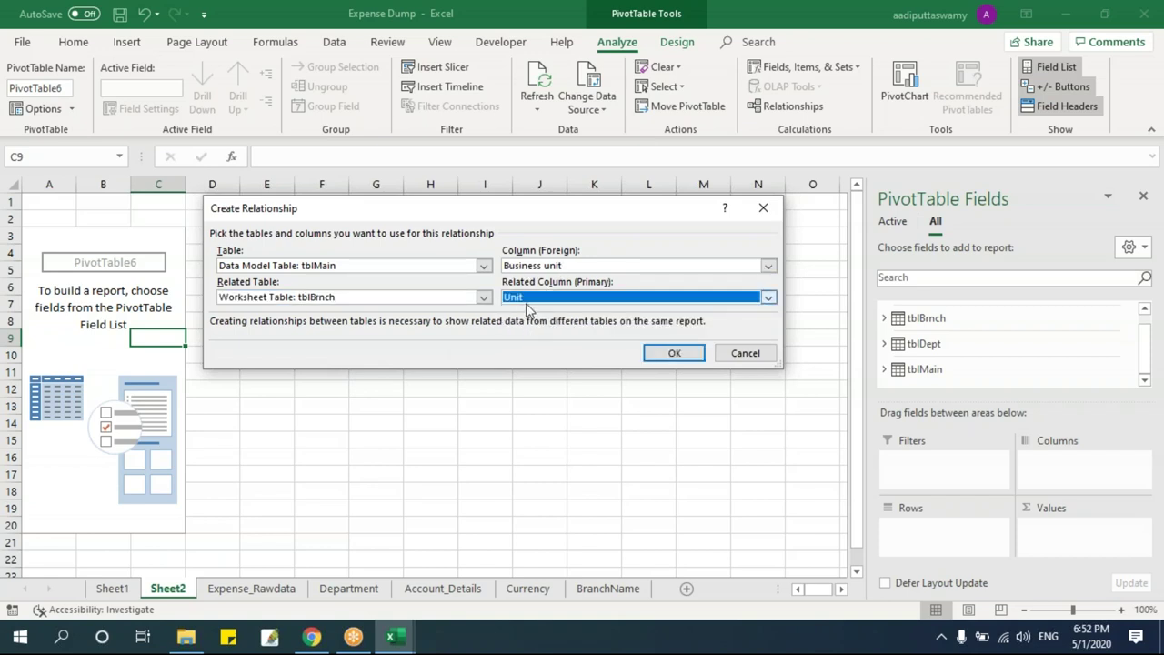
{"action": "left_click", "coordinate": [674, 356]}
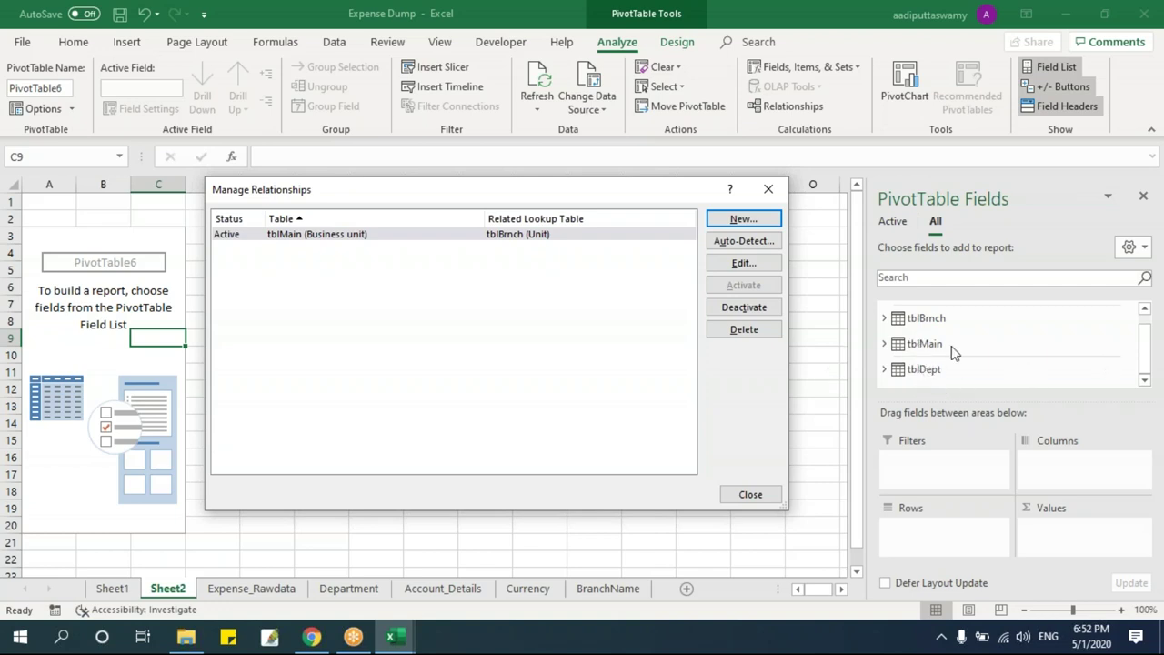
- Create a relationship from tblMain's Department column to the Department column of tblDept
{"action": "left_click", "coordinate": [742, 219]}
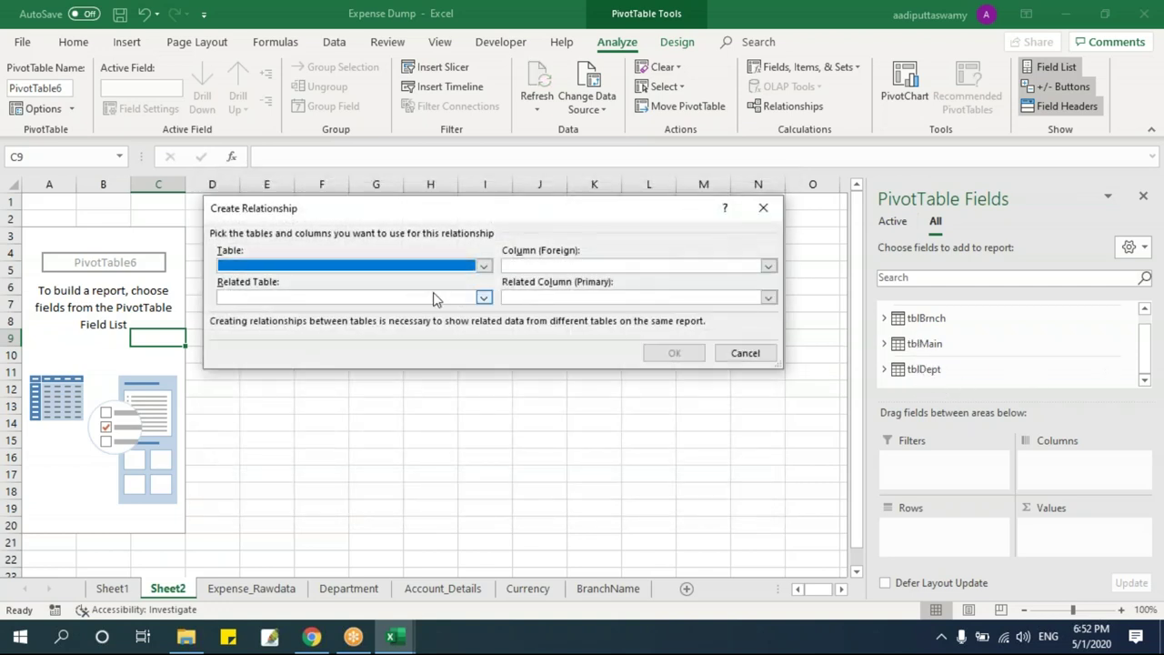
{"action": "left_click", "coordinate": [415, 273]}
{"action": "left_click", "coordinate": [348, 300]}
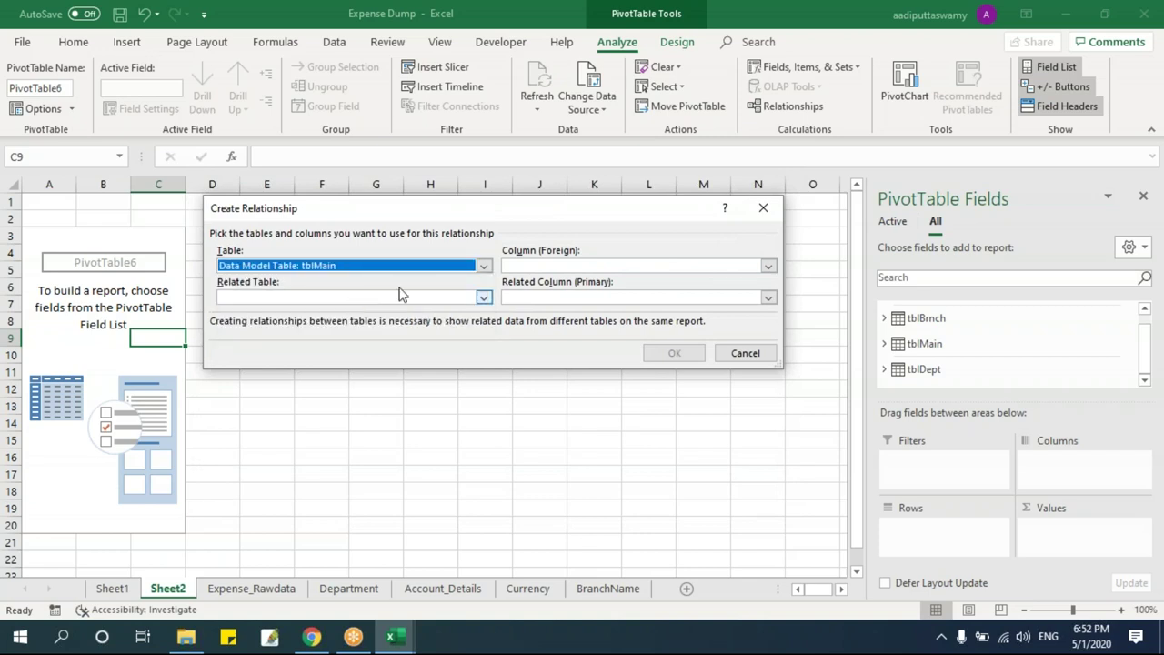
{"action": "left_click", "coordinate": [583, 265]}
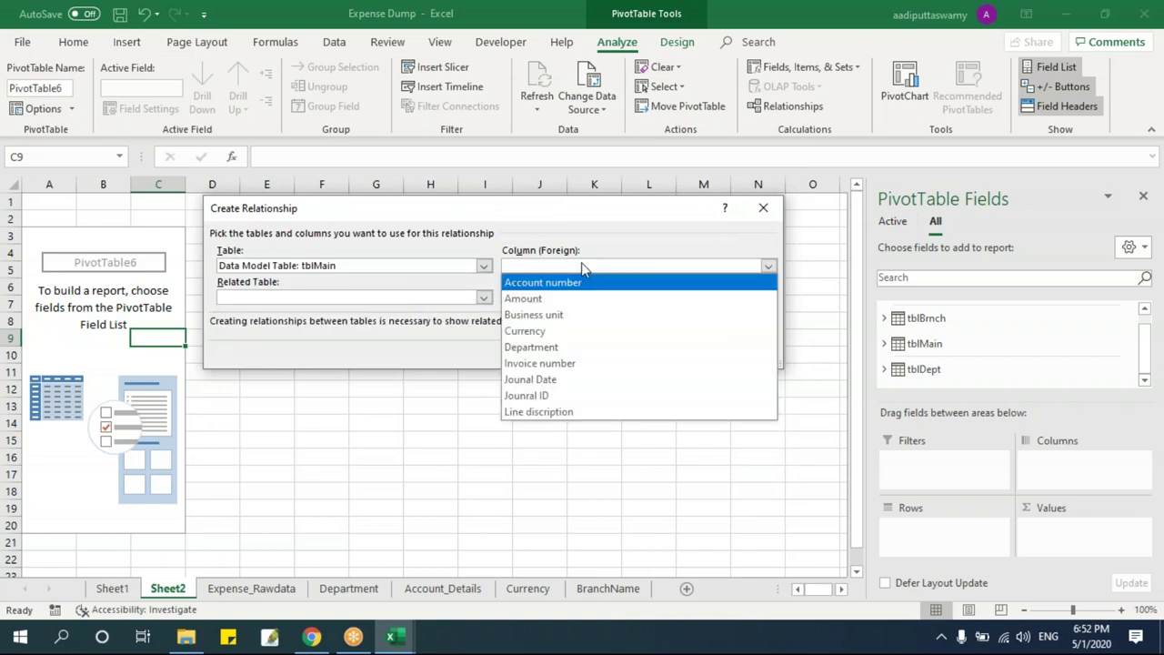
{"action": "left_click", "coordinate": [556, 346]}
{"action": "left_click", "coordinate": [394, 303]}
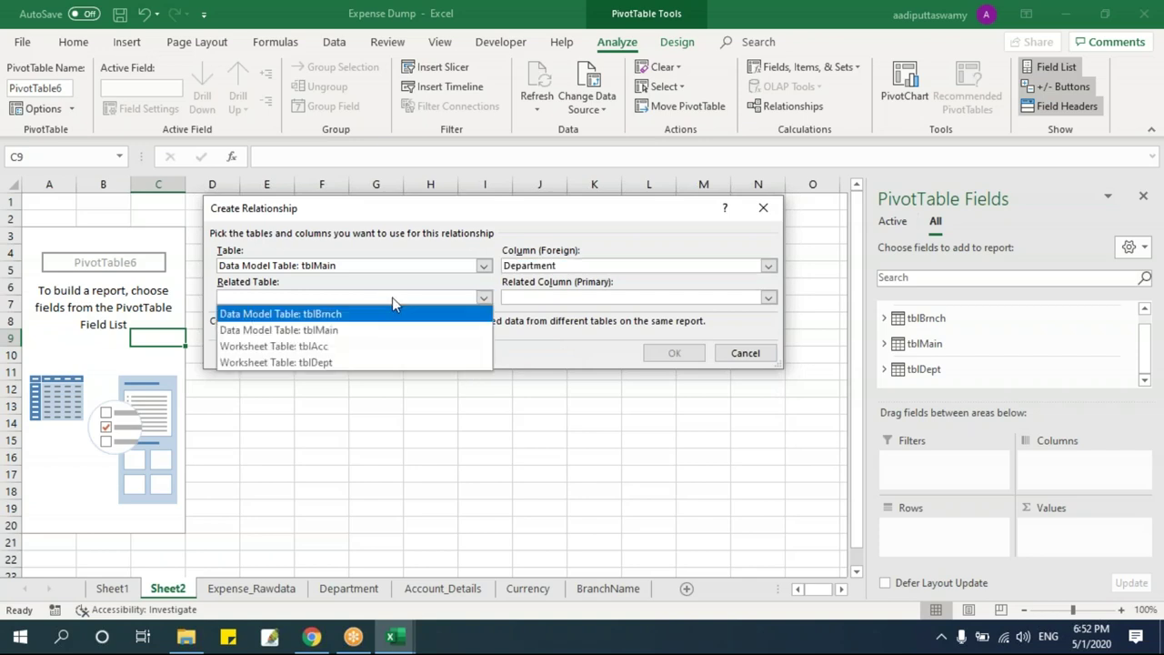
{"action": "left_click", "coordinate": [321, 364]}
{"action": "left_click", "coordinate": [557, 300]}
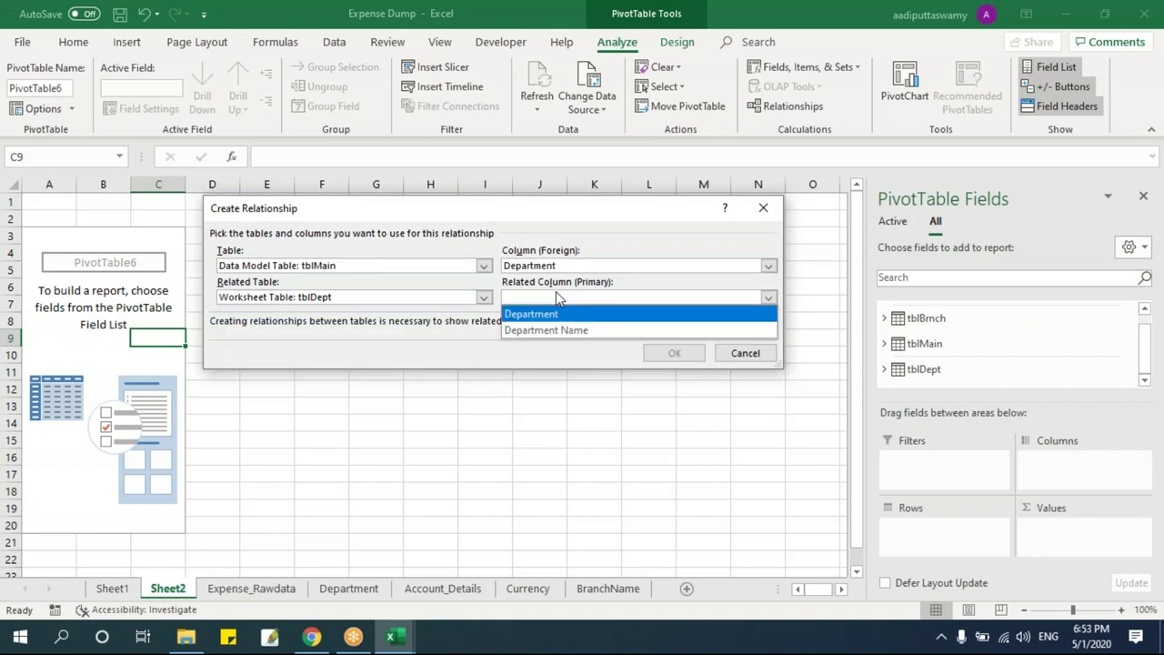
{"action": "left_click", "coordinate": [552, 313]}
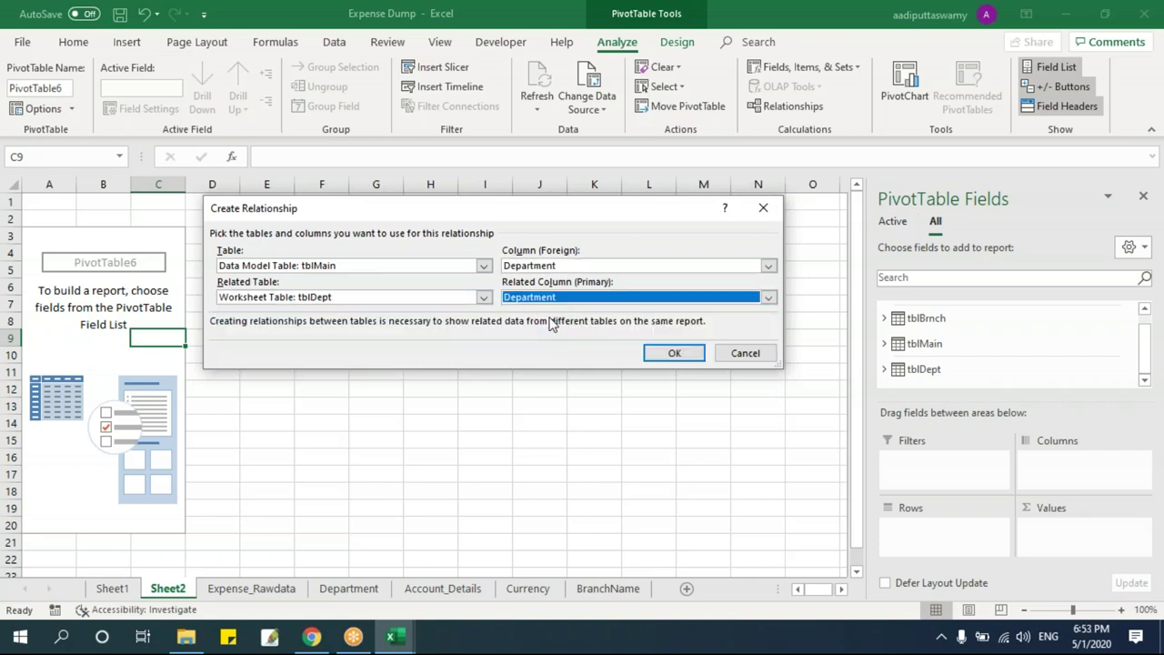
{"action": "left_click", "coordinate": [674, 352]}
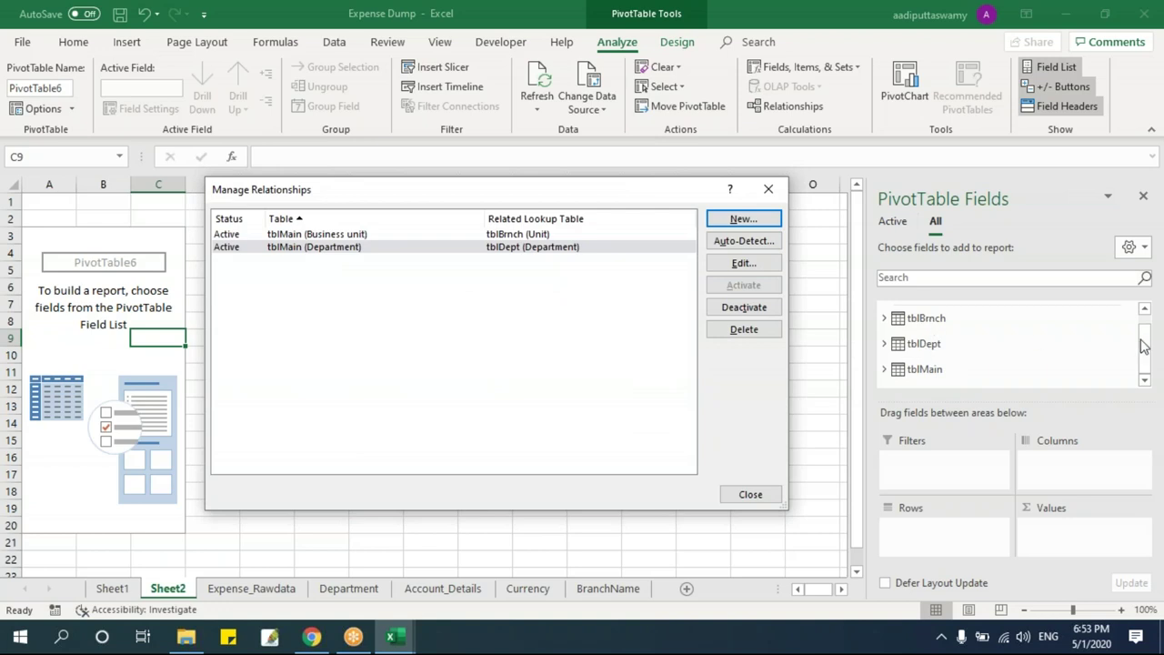
- Create a relationship from tblMain's Account number column to tblAcc's Account number, and finish managing relationships
{"action": "left_click", "coordinate": [762, 224]}
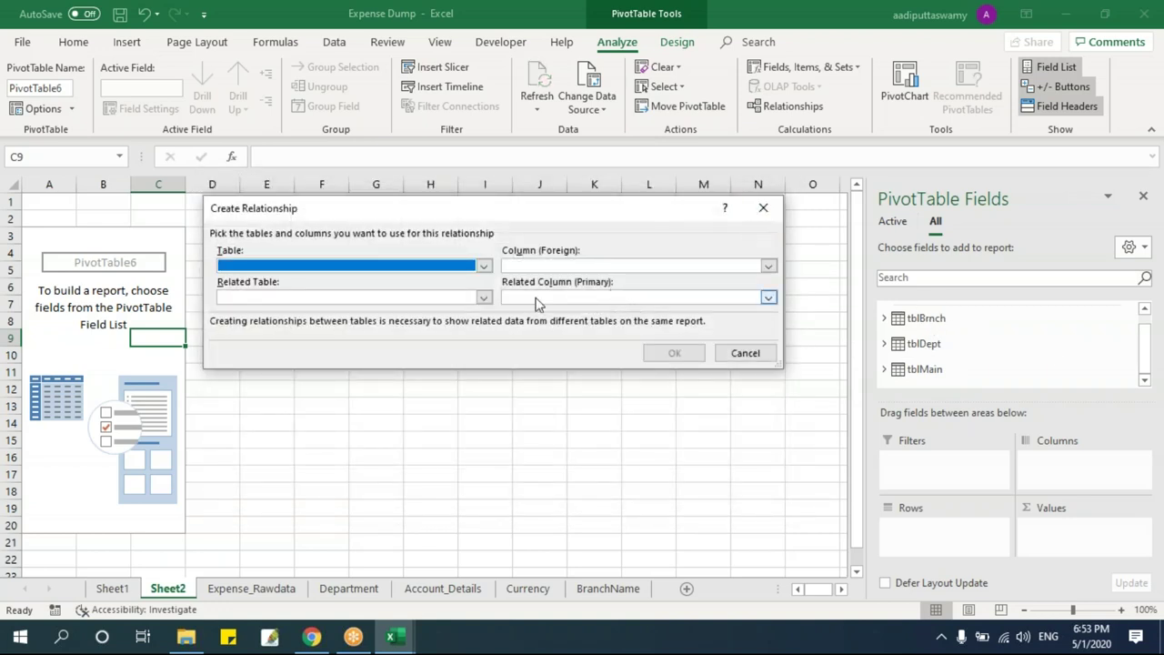
{"action": "left_click", "coordinate": [482, 265]}
{"action": "left_click", "coordinate": [372, 314]}
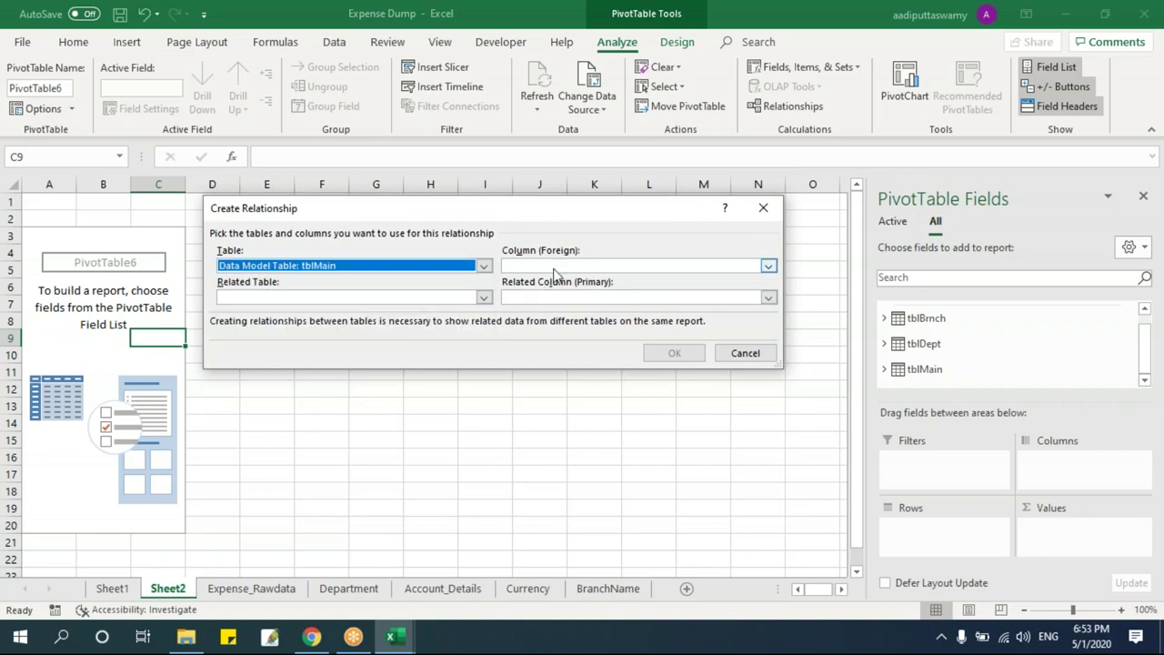
{"action": "left_click", "coordinate": [565, 265]}
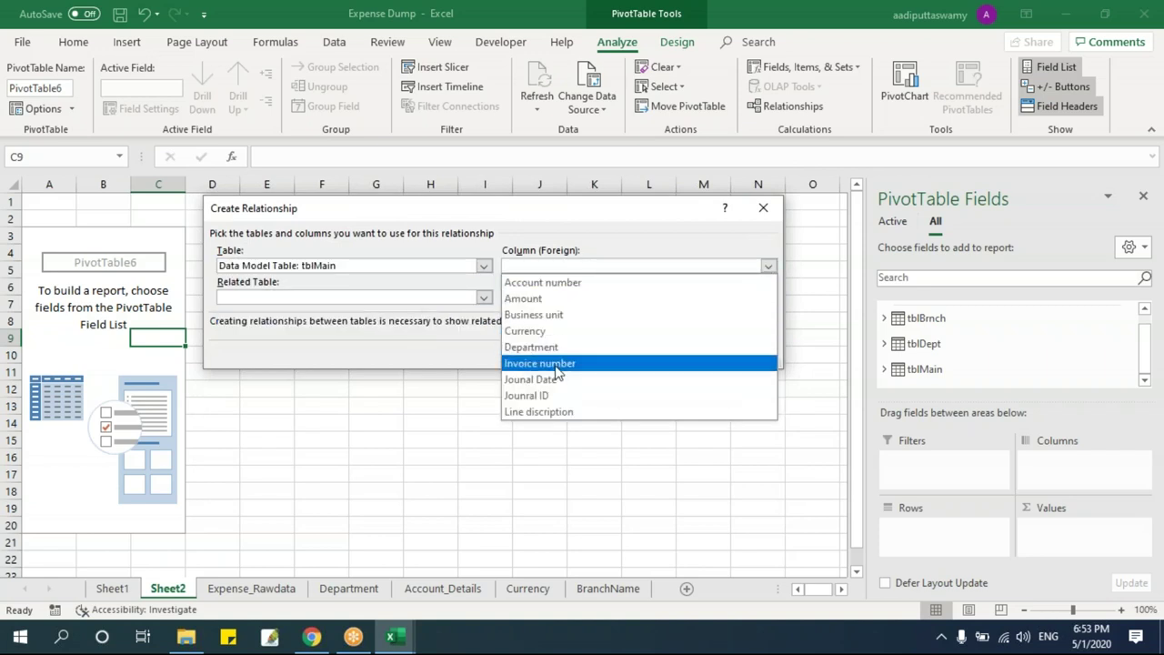
{"action": "left_click", "coordinate": [558, 283]}
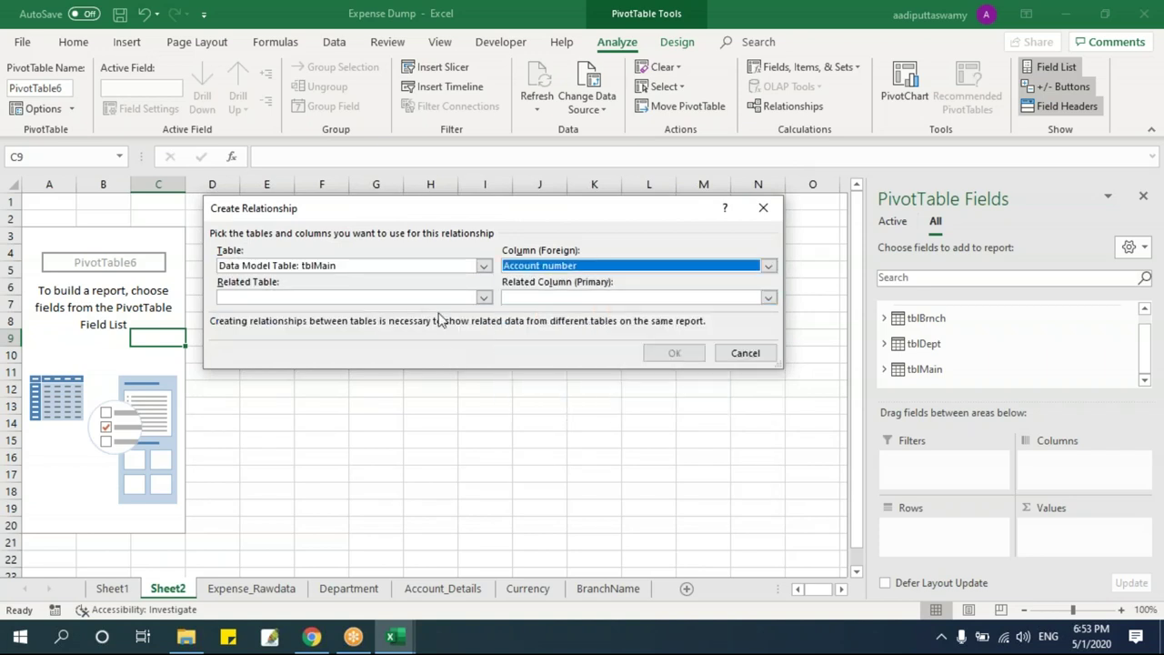
{"action": "left_click", "coordinate": [482, 297]}
{"action": "left_click", "coordinate": [336, 358]}
{"action": "left_click", "coordinate": [556, 296]}
{"action": "left_click", "coordinate": [556, 329]}
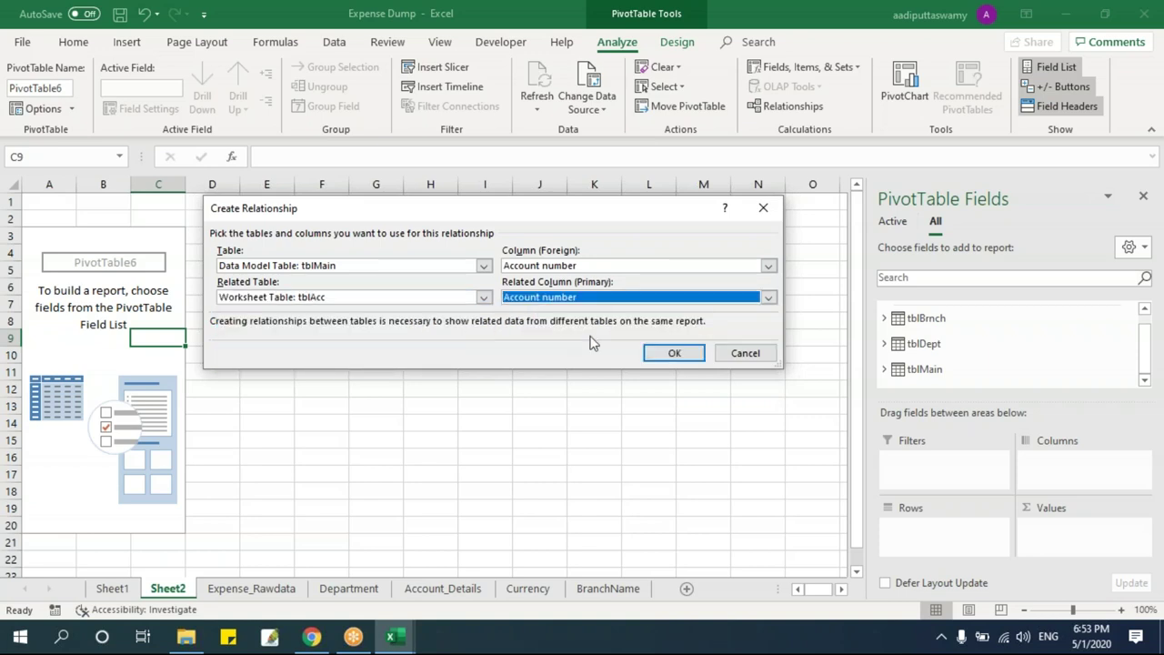
{"action": "left_click", "coordinate": [676, 355]}
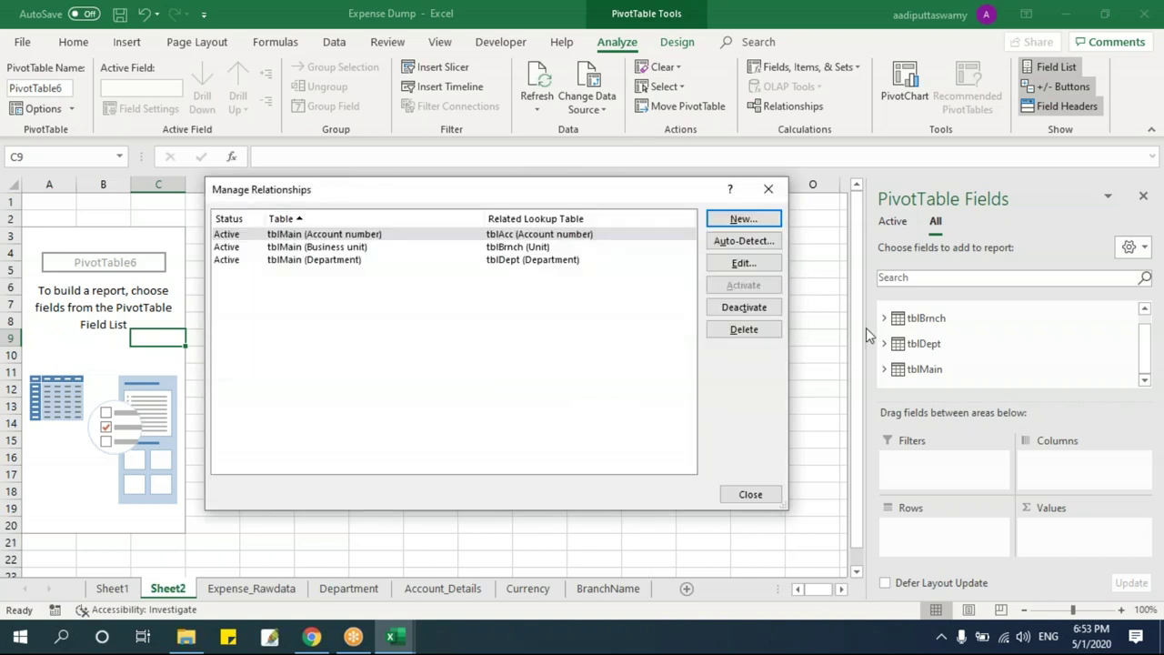
{"action": "left_click", "coordinate": [751, 493]}
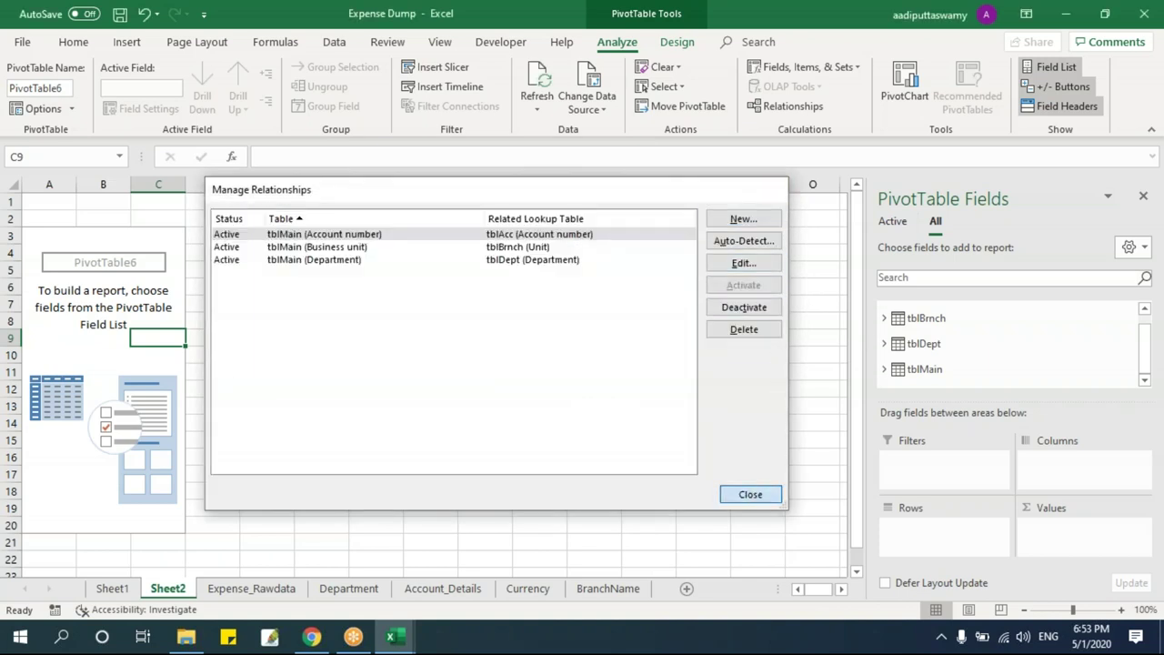
- Examine the department codes and their Sum of Amount values in the Sheet1 pivot
{"action": "left_click_drag", "start_coordinate": [1146, 364], "coordinate": [1147, 323]}
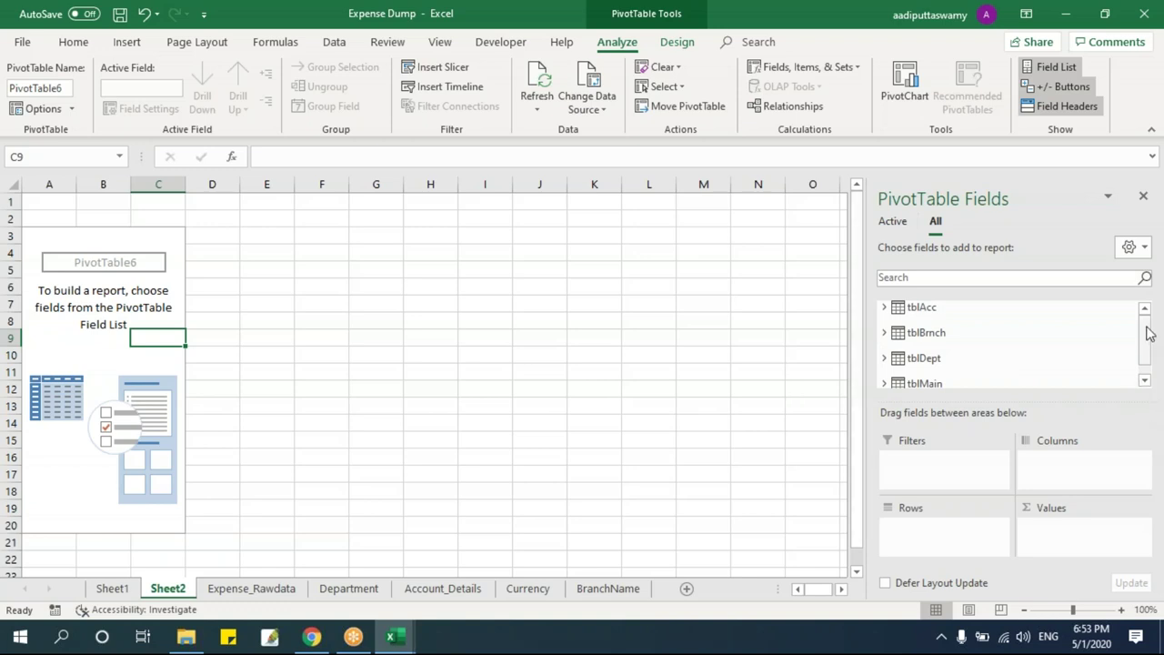
{"action": "left_click_drag", "start_coordinate": [1146, 330], "coordinate": [1148, 359]}
{"action": "left_click", "coordinate": [118, 591]}
{"action": "left_click_drag", "start_coordinate": [65, 253], "coordinate": [70, 457]}
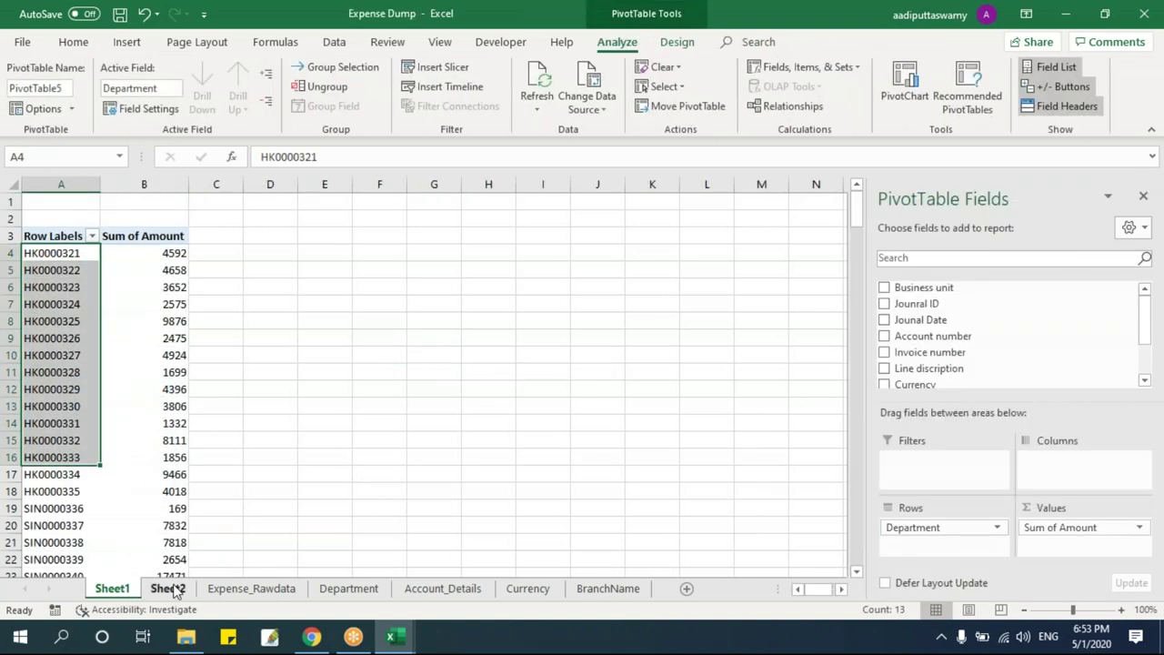
{"action": "left_click_drag", "start_coordinate": [155, 255], "coordinate": [161, 352]}
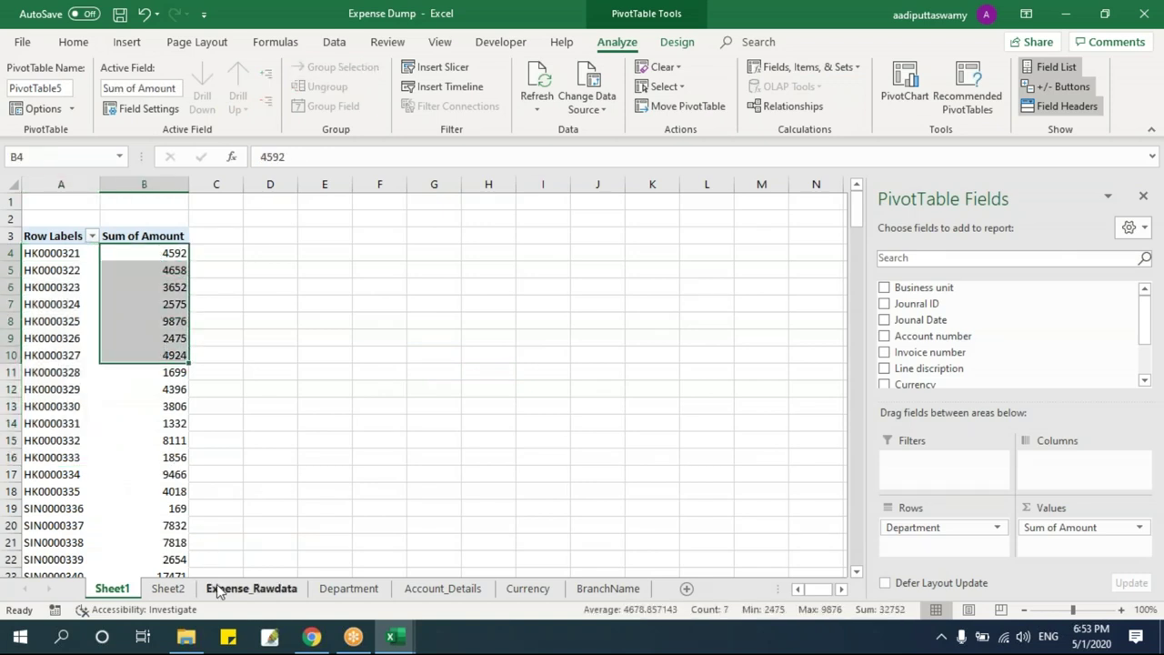
- On Sheet2, add Department Name from tblDept to the pivot's rows and check the row labels
{"action": "left_click", "coordinate": [168, 588]}
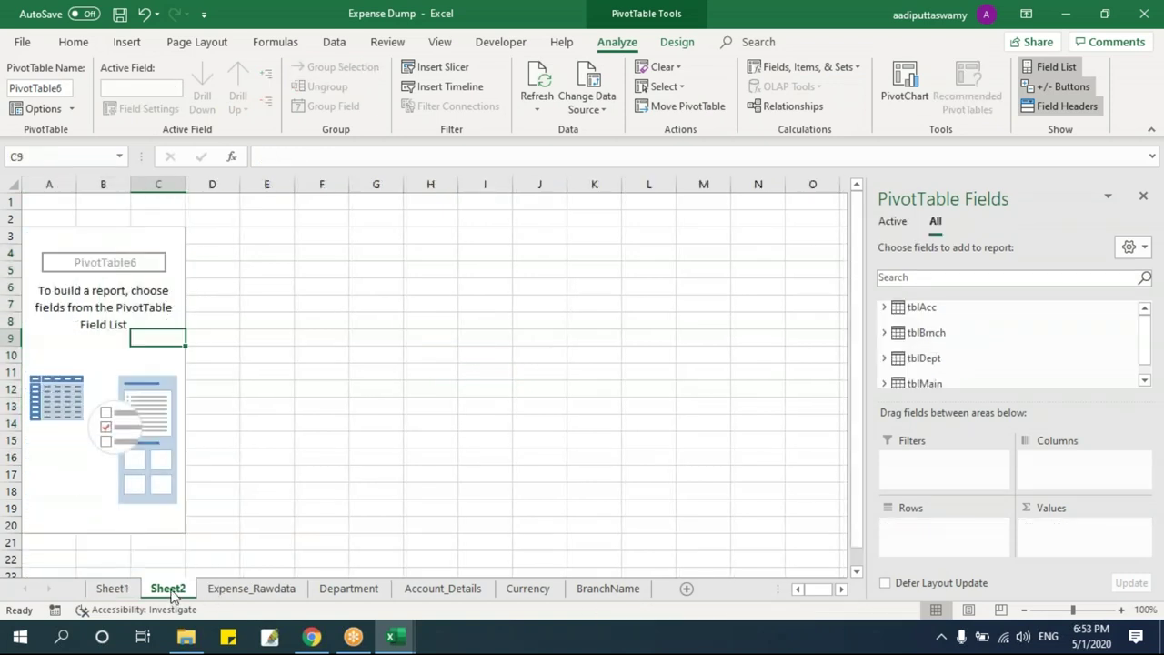
{"action": "left_click_drag", "start_coordinate": [1139, 353], "coordinate": [1145, 377]}
{"action": "left_click", "coordinate": [1065, 372]}
{"action": "scroll", "coordinate": [1064, 381], "scroll_direction": "down", "scroll_amount": 3}
{"action": "left_click_drag", "start_coordinate": [1143, 363], "coordinate": [1136, 309]}
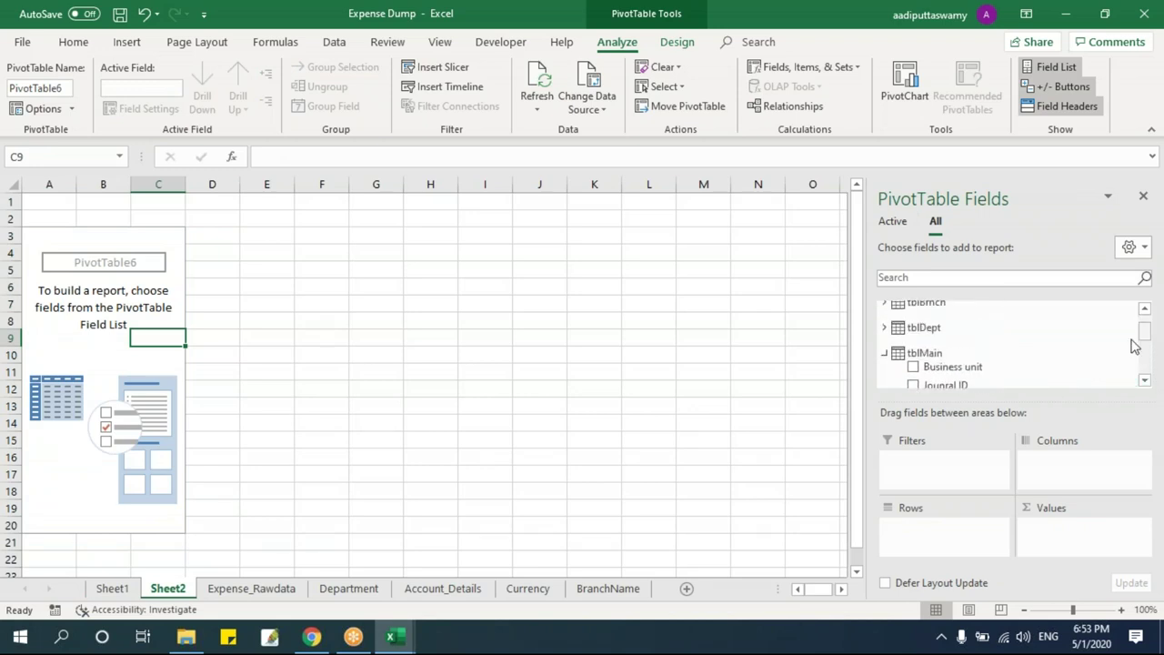
{"action": "left_click", "coordinate": [883, 355]}
{"action": "left_click", "coordinate": [894, 343]}
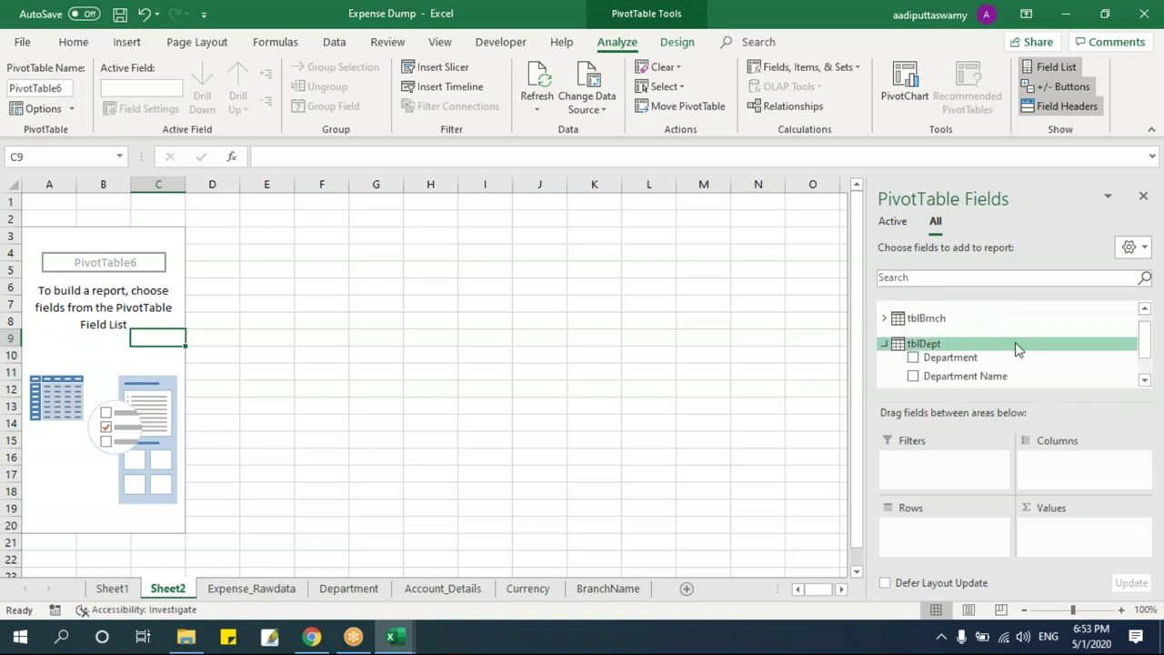
{"action": "left_click_drag", "start_coordinate": [974, 341], "coordinate": [952, 541]}
{"action": "left_click_drag", "start_coordinate": [76, 254], "coordinate": [73, 356]}
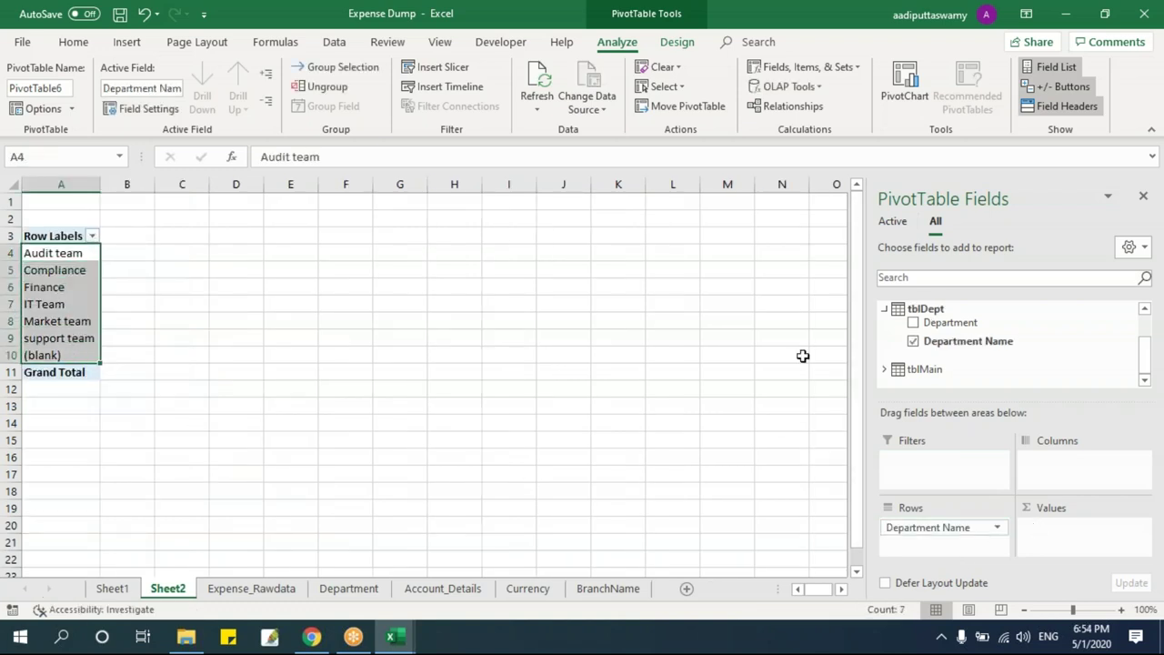
- Add Amount from tblMain to the pivot's values and check the amounts per Department Name
{"action": "left_click", "coordinate": [884, 309]}
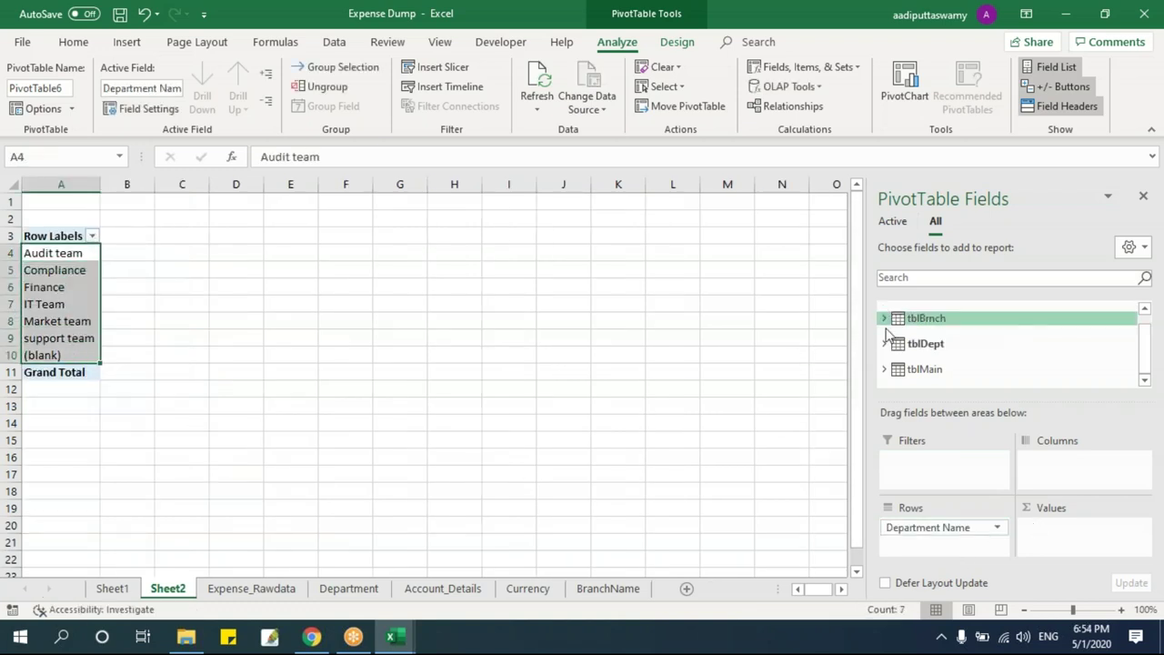
{"action": "left_click", "coordinate": [889, 373]}
{"action": "left_click_drag", "start_coordinate": [959, 345], "coordinate": [168, 379]}
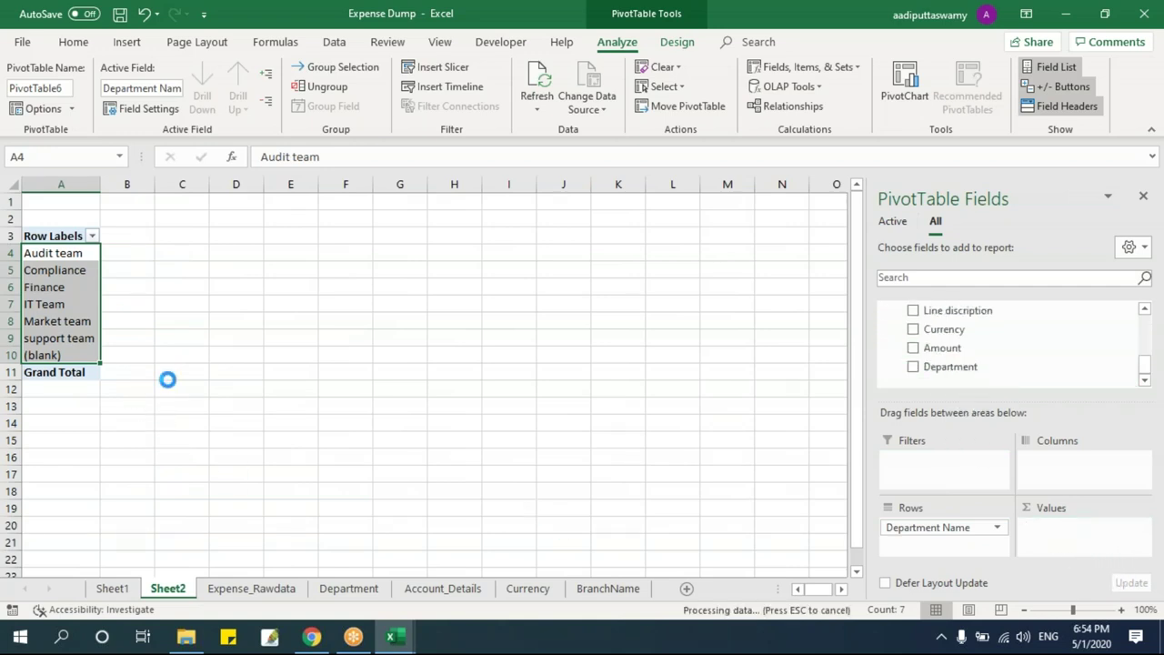
{"action": "left_click_drag", "start_coordinate": [80, 254], "coordinate": [152, 356]}
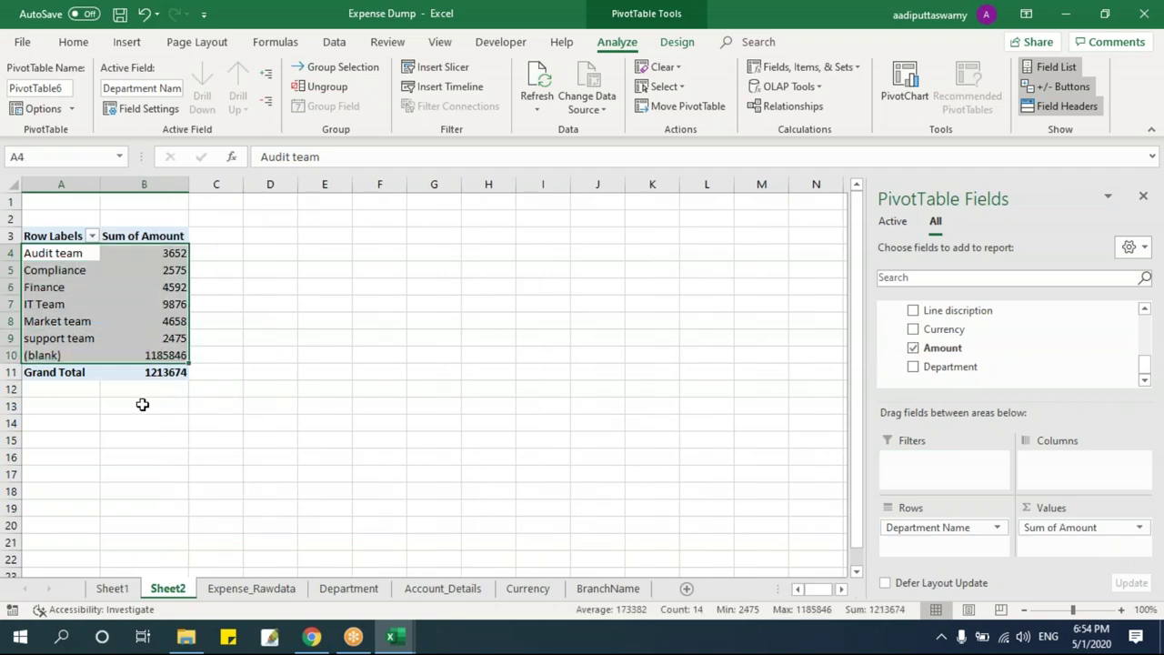
- Compare the pivot's department names and (blank) row with the BranchName, Department and Expense_Rawdata sheets
{"action": "left_click_drag", "start_coordinate": [76, 257], "coordinate": [76, 337]}
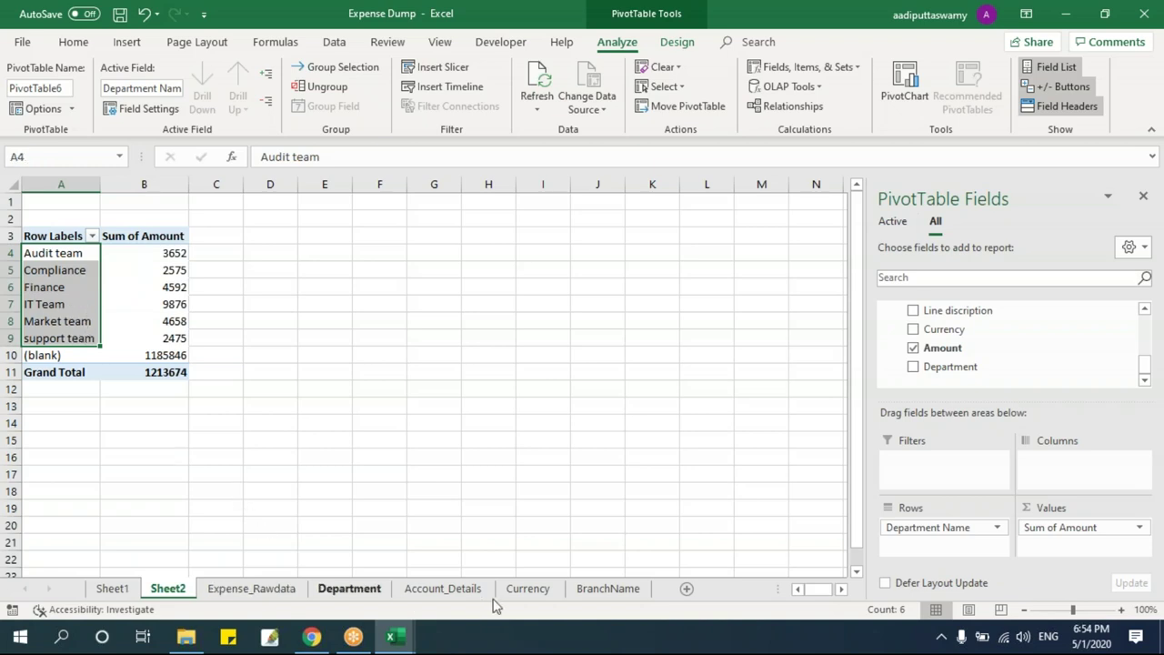
{"action": "left_click", "coordinate": [611, 591]}
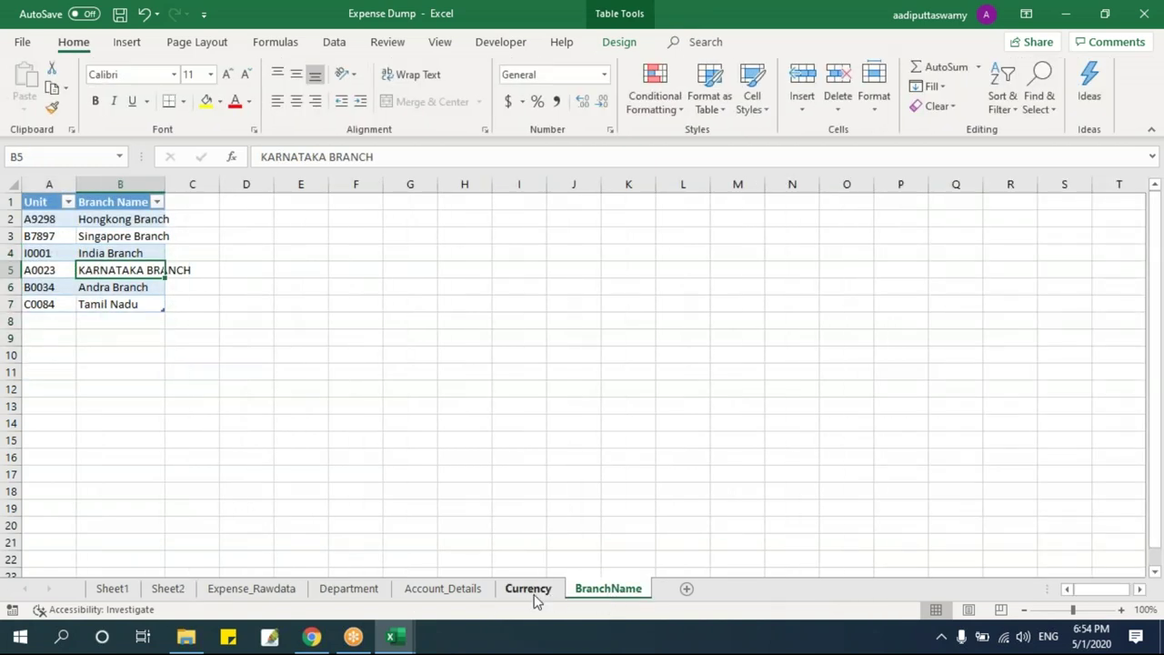
{"action": "left_click", "coordinate": [351, 591]}
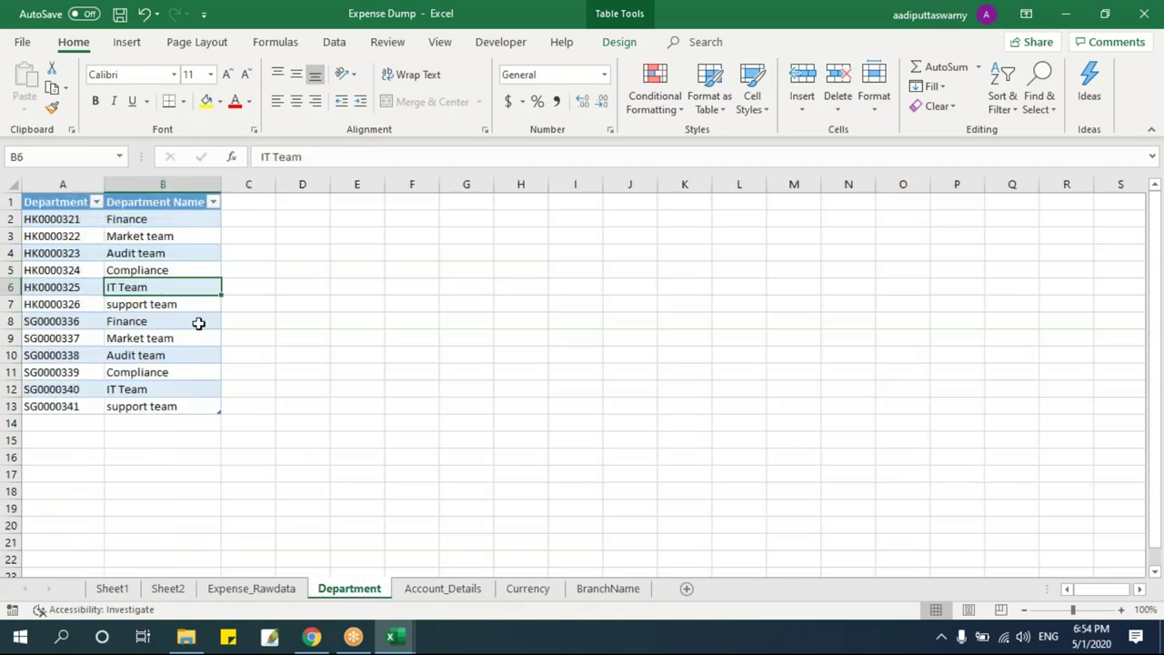
{"action": "left_click", "coordinate": [240, 598]}
{"action": "left_click_drag", "start_coordinate": [822, 202], "coordinate": [825, 484]}
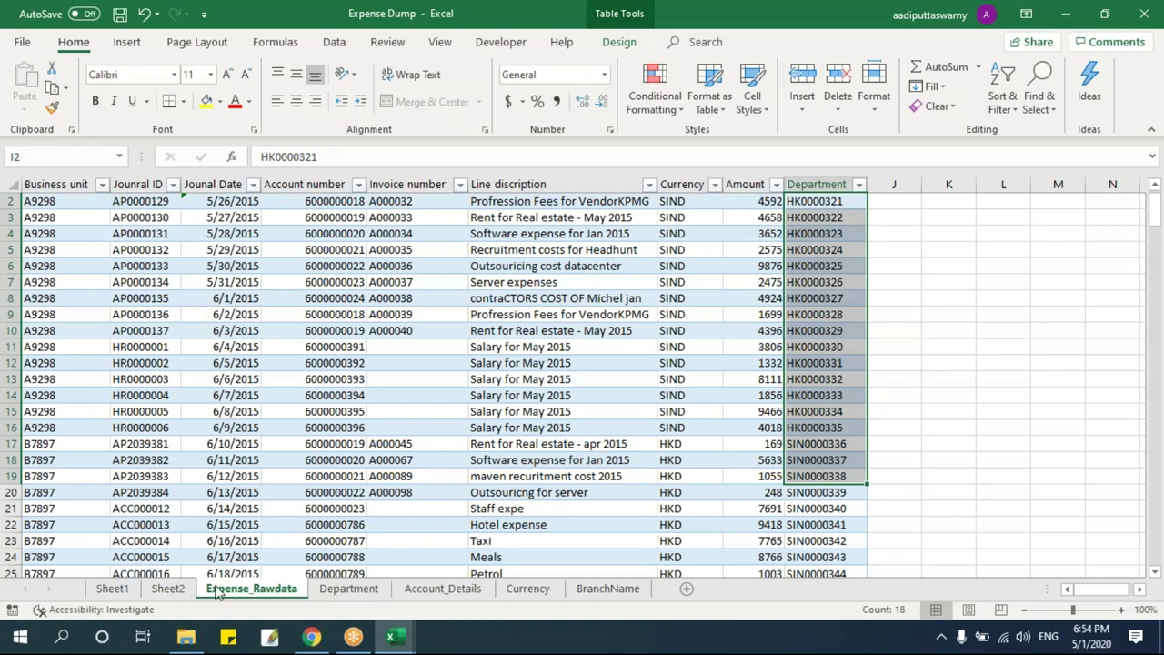
{"action": "left_click", "coordinate": [168, 588]}
{"action": "left_click_drag", "start_coordinate": [77, 361], "coordinate": [177, 361]}
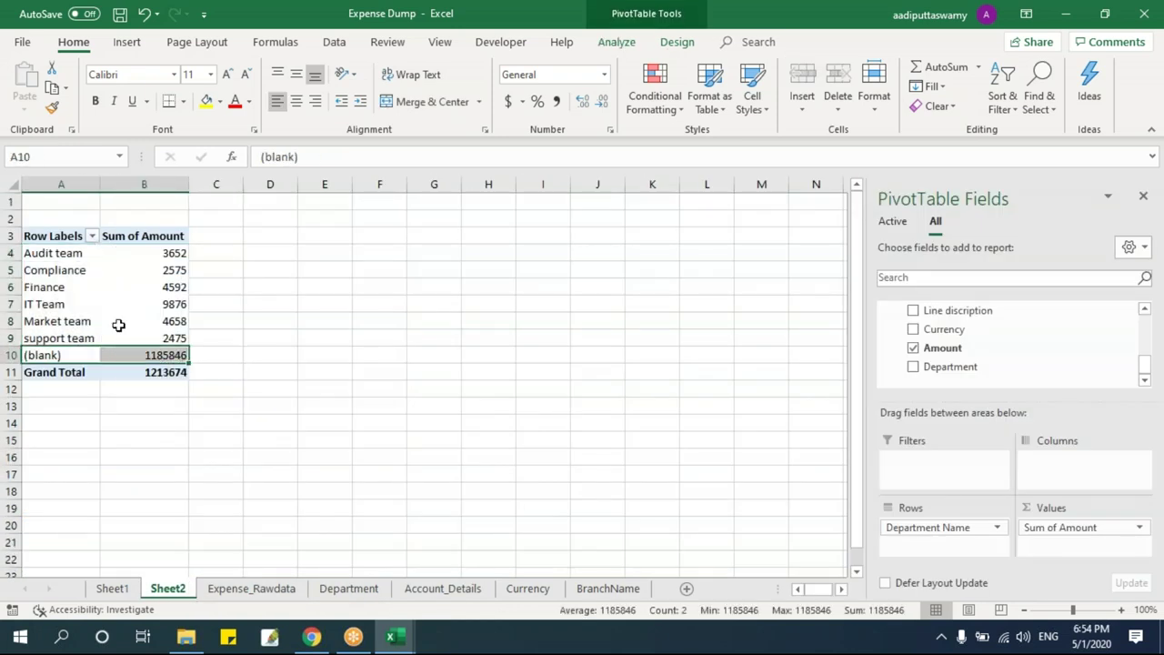
- Compare the Data Model pivot's field list with the single-table pivot in the Pivot Table Data workbook
{"action": "scroll", "coordinate": [1149, 363], "scroll_direction": "up", "scroll_amount": 5}
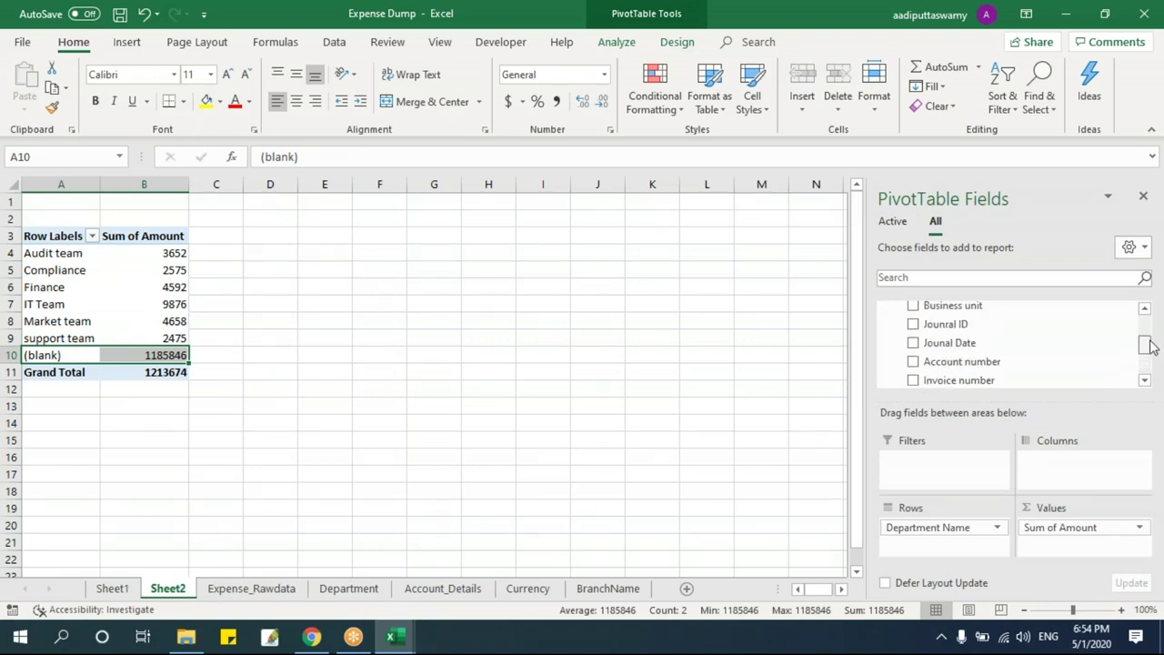
{"action": "left_click", "coordinate": [888, 342]}
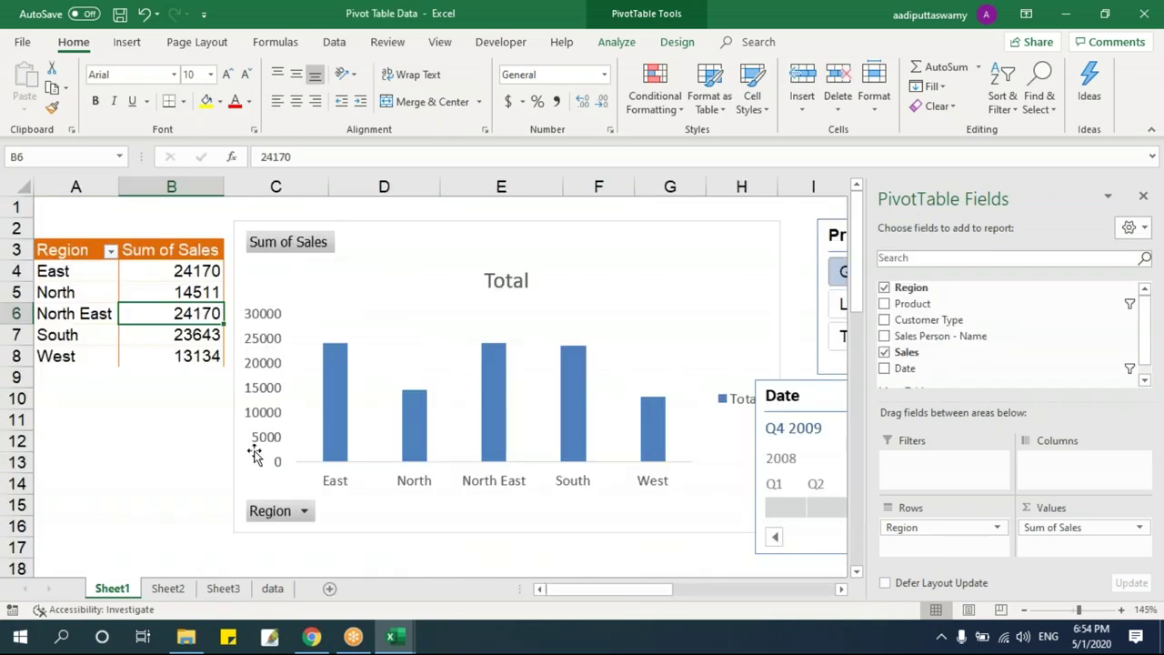
{"action": "left_click", "coordinate": [173, 357]}
{"action": "left_click", "coordinate": [181, 336]}
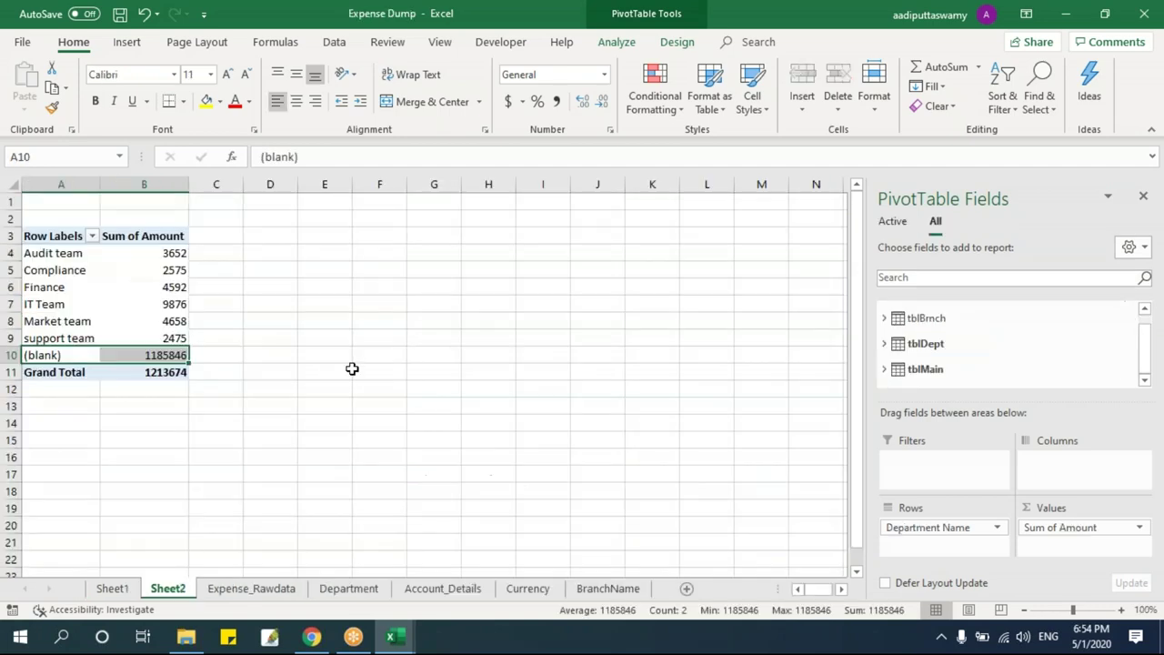
{"action": "left_click", "coordinate": [182, 324]}
{"action": "mouse_move", "coordinate": [332, 639]}
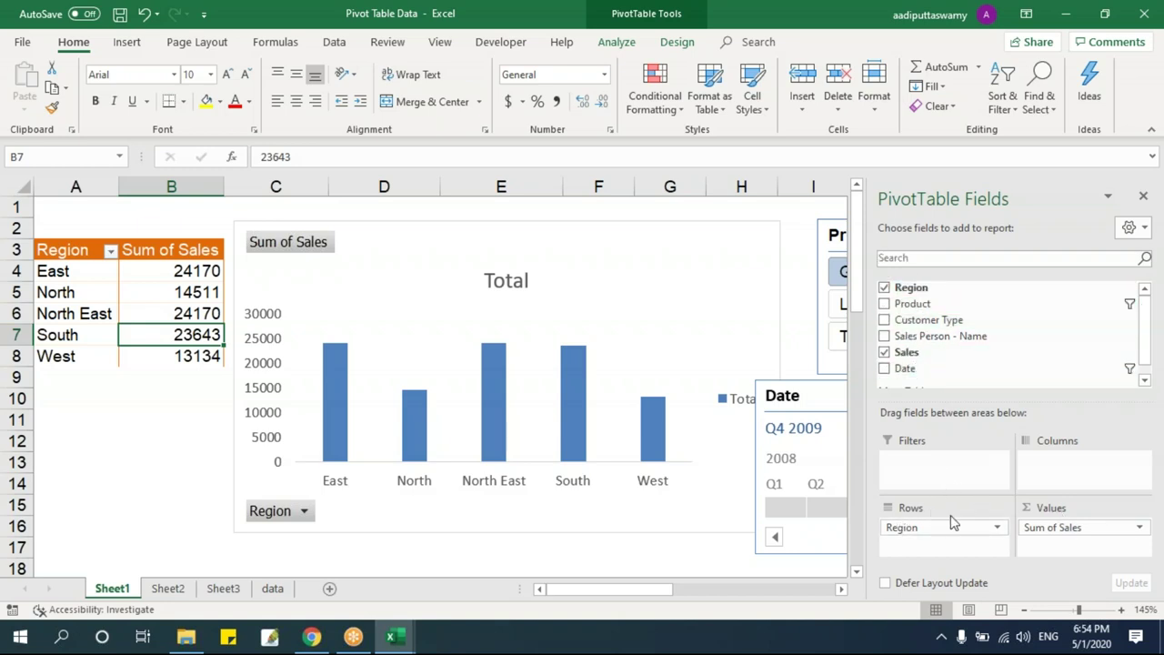
{"action": "left_click", "coordinate": [162, 250]}
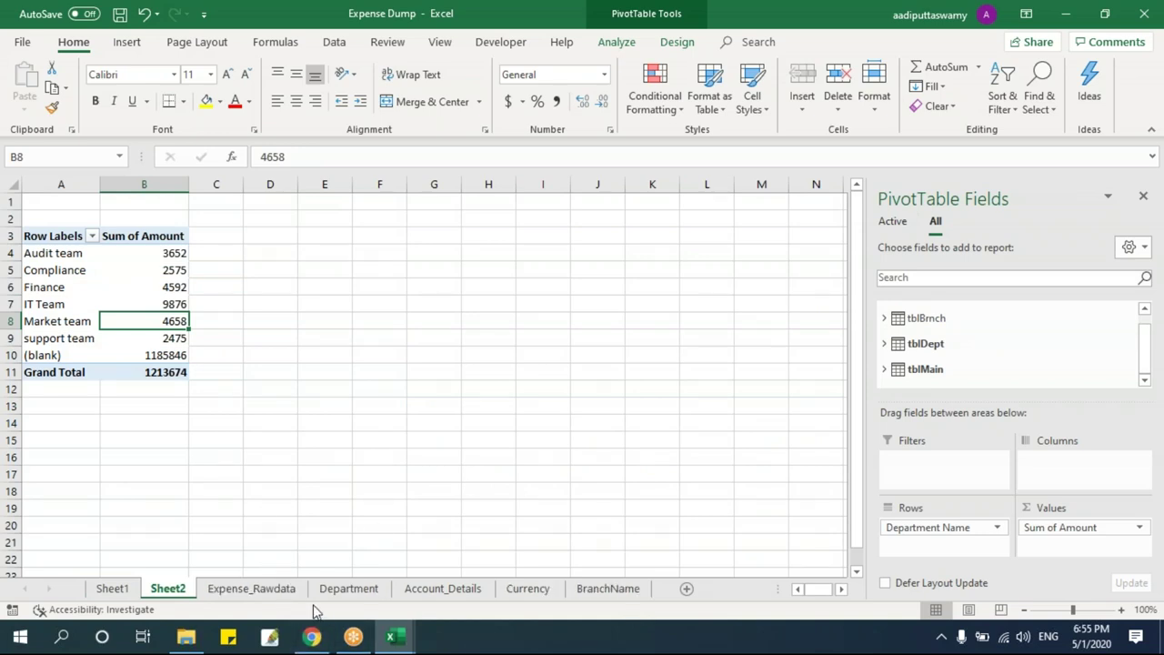
- Review the table relationships defined for the Sheet2 pivot
{"action": "left_click", "coordinate": [126, 42]}
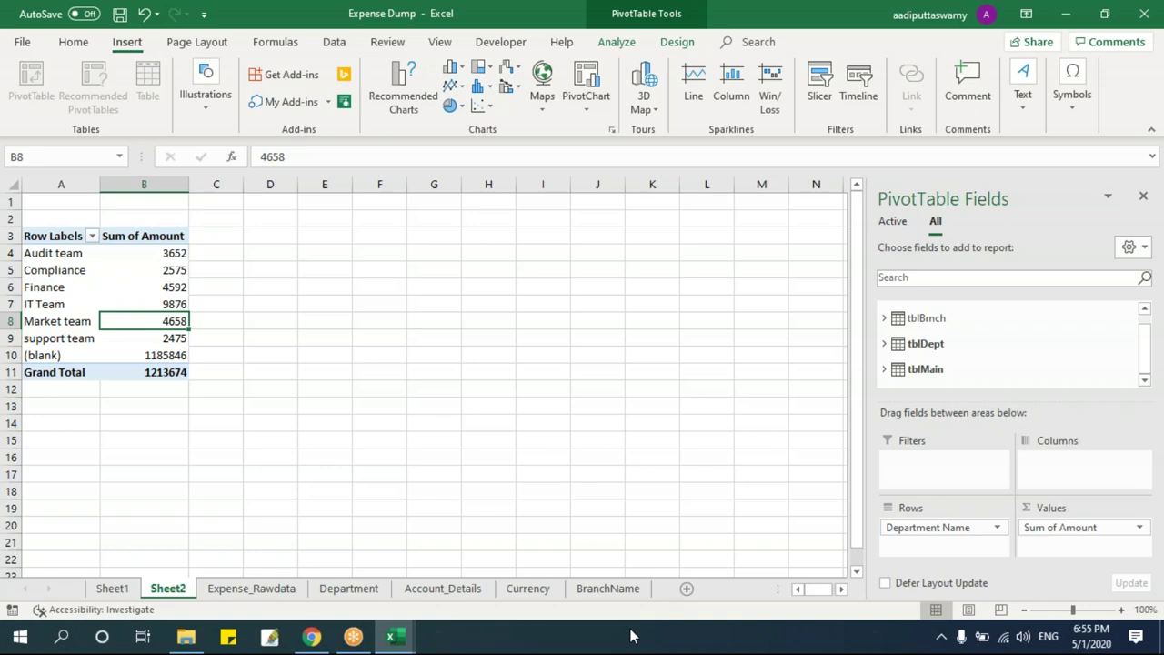
{"action": "left_click", "coordinate": [616, 42]}
{"action": "left_click", "coordinate": [773, 105]}
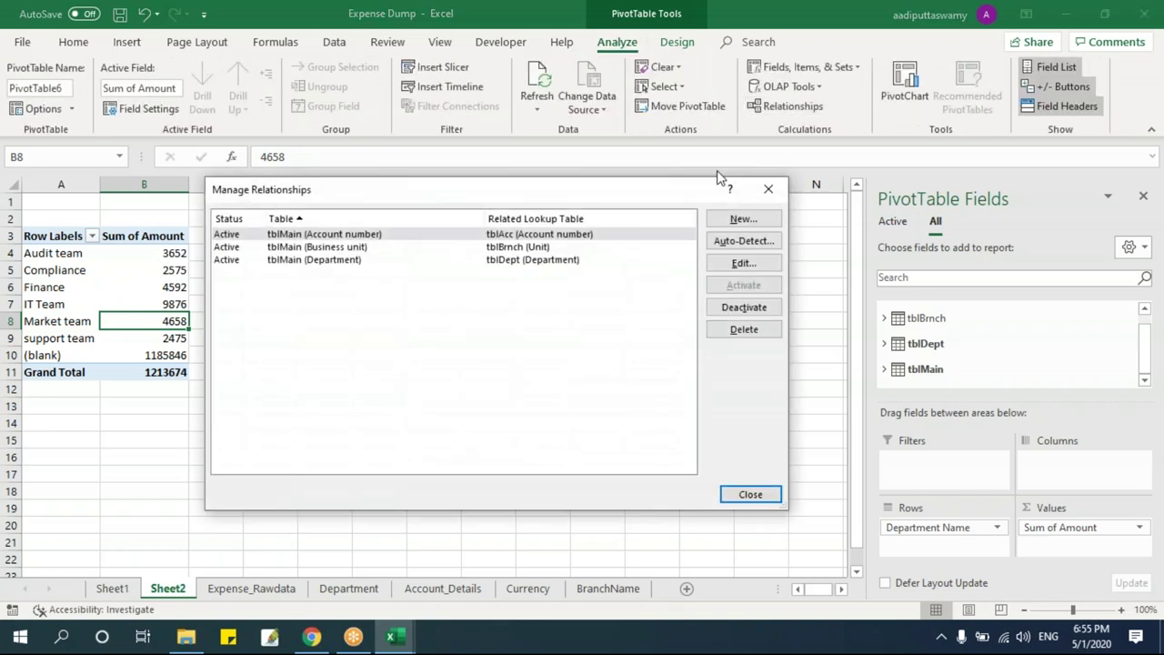
{"action": "left_click", "coordinate": [776, 188]}
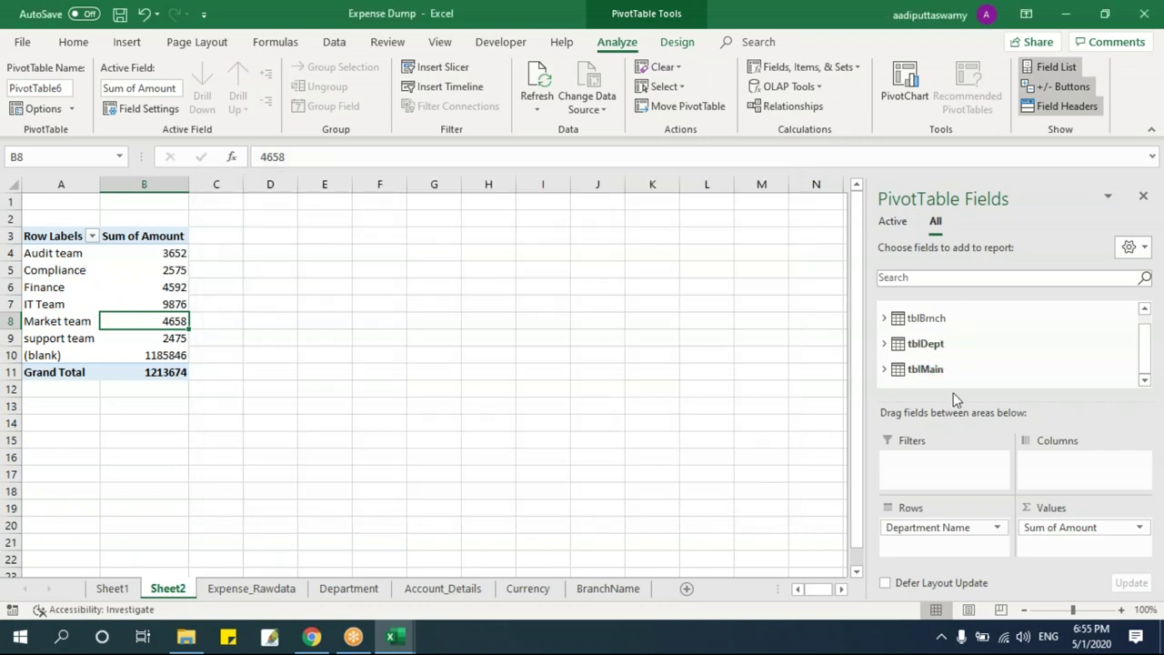
- Add Branch Name from tblBrnch to the pivot's columns and check the amounts by branch
{"action": "left_click", "coordinate": [884, 318]}
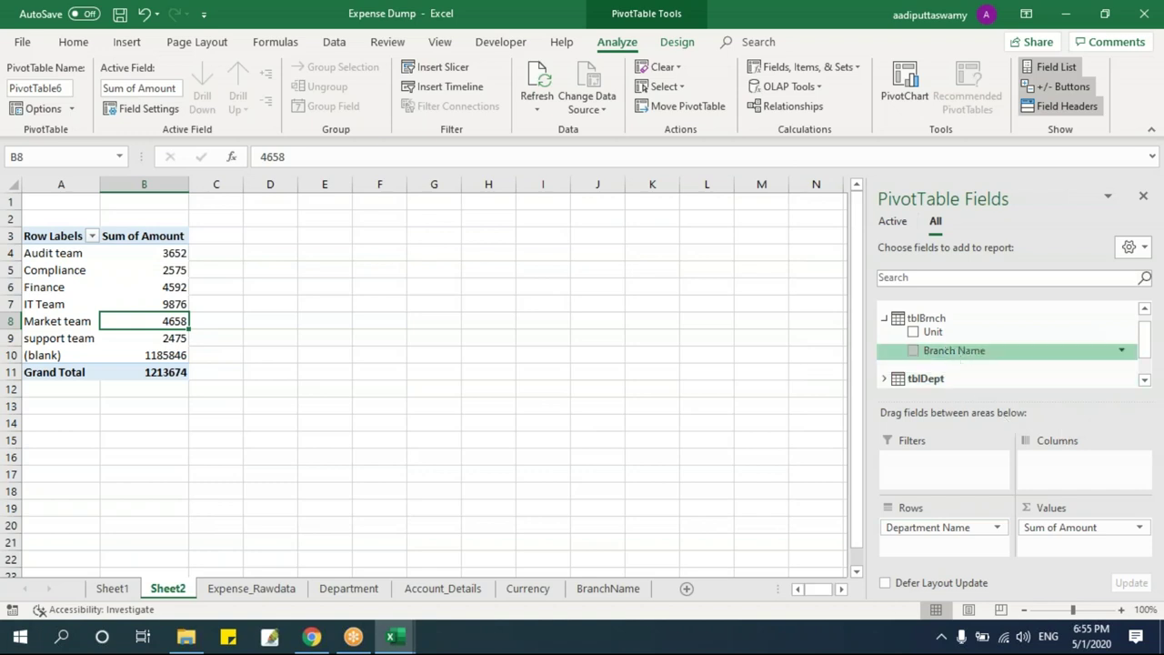
{"action": "left_click_drag", "start_coordinate": [954, 355], "coordinate": [1066, 476]}
{"action": "left_click_drag", "start_coordinate": [190, 270], "coordinate": [340, 370]}
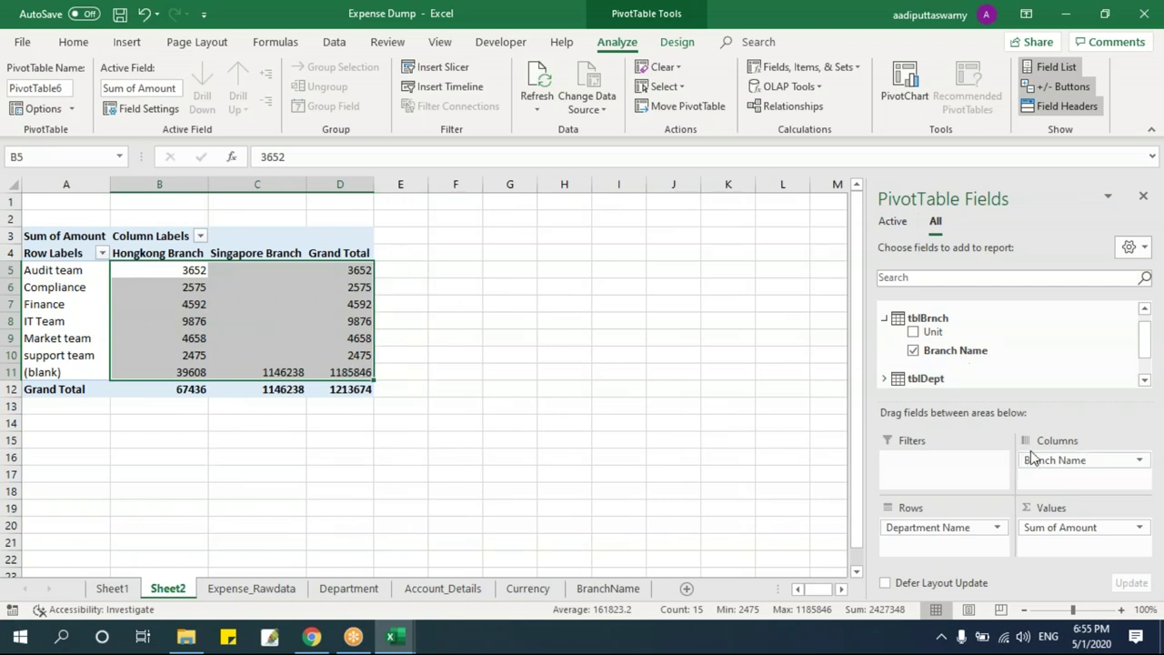
{"action": "left_click", "coordinate": [258, 291]}
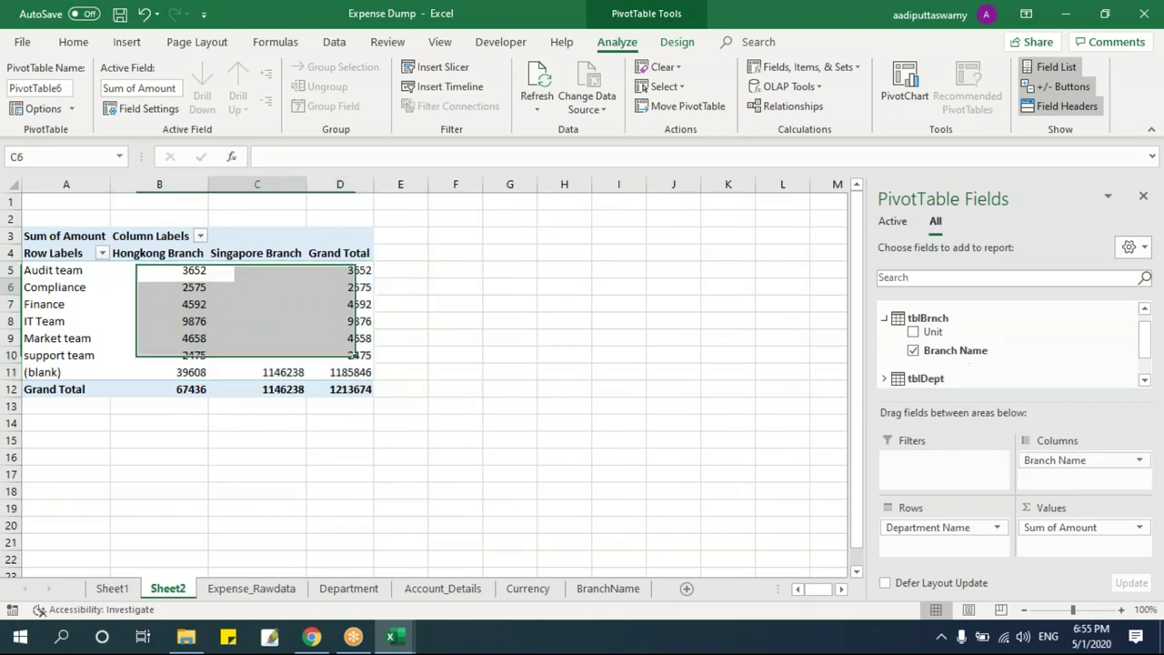
- Delete the tblMain relationships to tblAcc, tblBrnch and tblDept, and finish managing relationships
{"action": "left_click", "coordinate": [798, 105]}
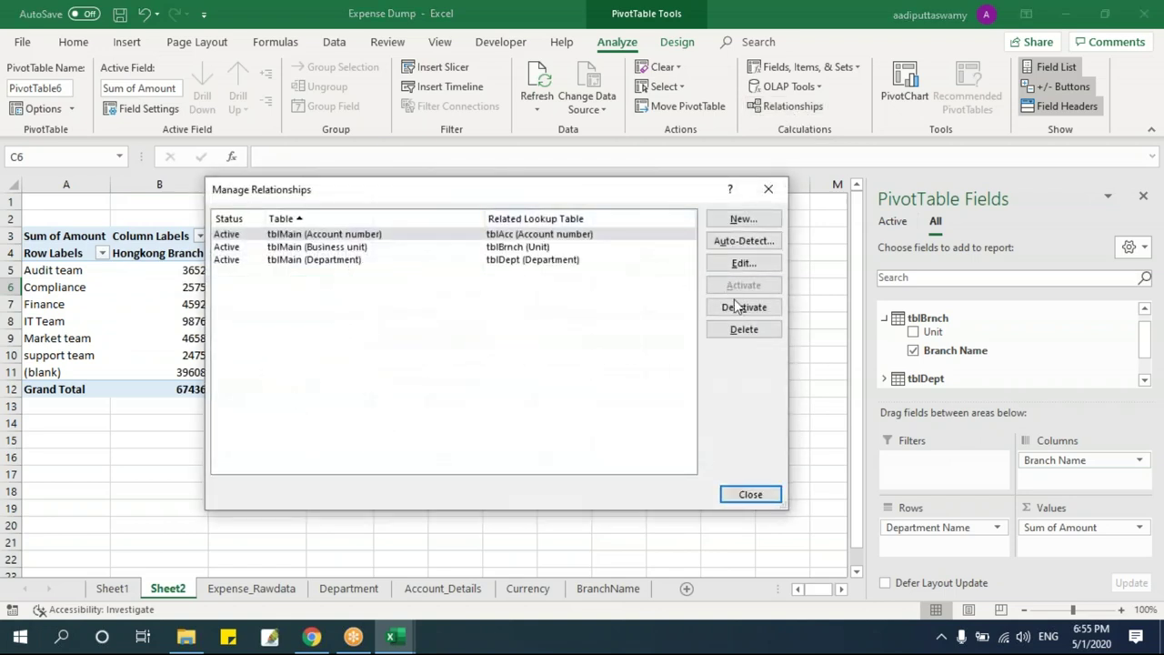
{"action": "left_click", "coordinate": [742, 330]}
{"action": "left_click", "coordinate": [554, 365]}
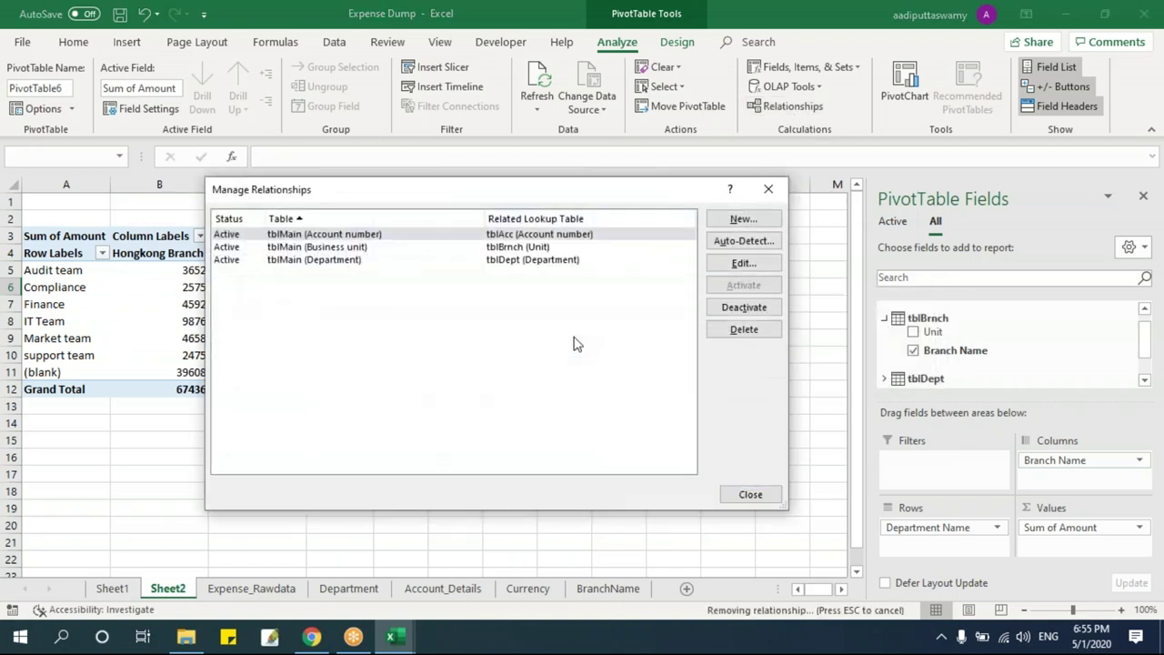
{"action": "left_click", "coordinate": [746, 333]}
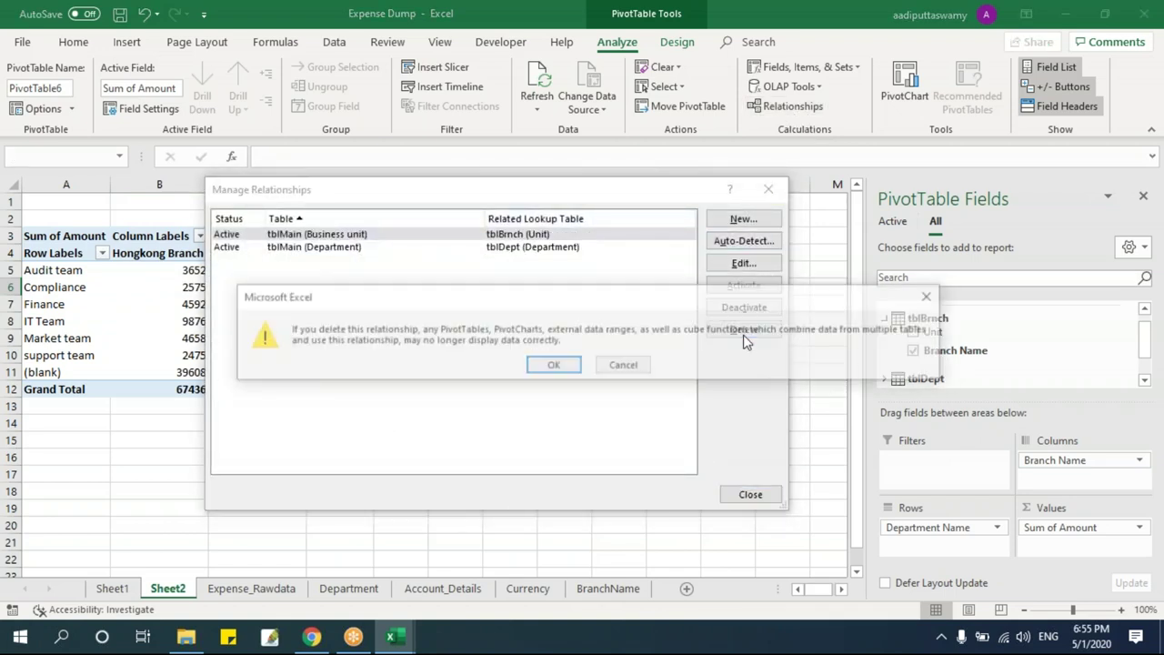
{"action": "left_click", "coordinate": [554, 366]}
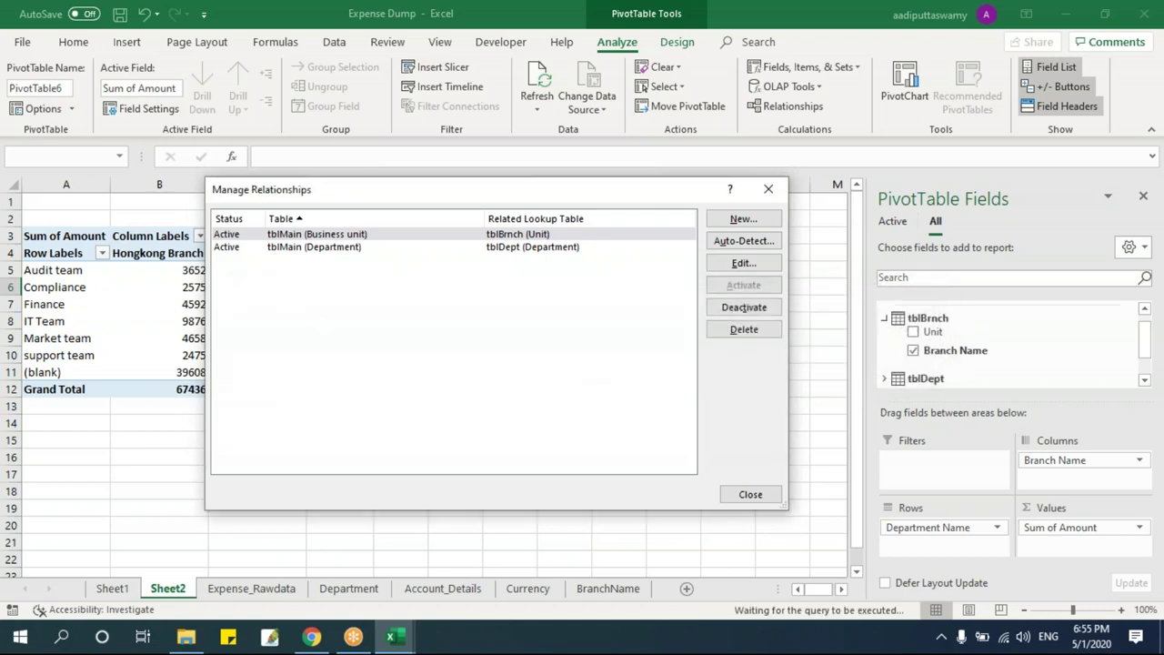
{"action": "left_click", "coordinate": [744, 329]}
{"action": "left_click", "coordinate": [554, 364]}
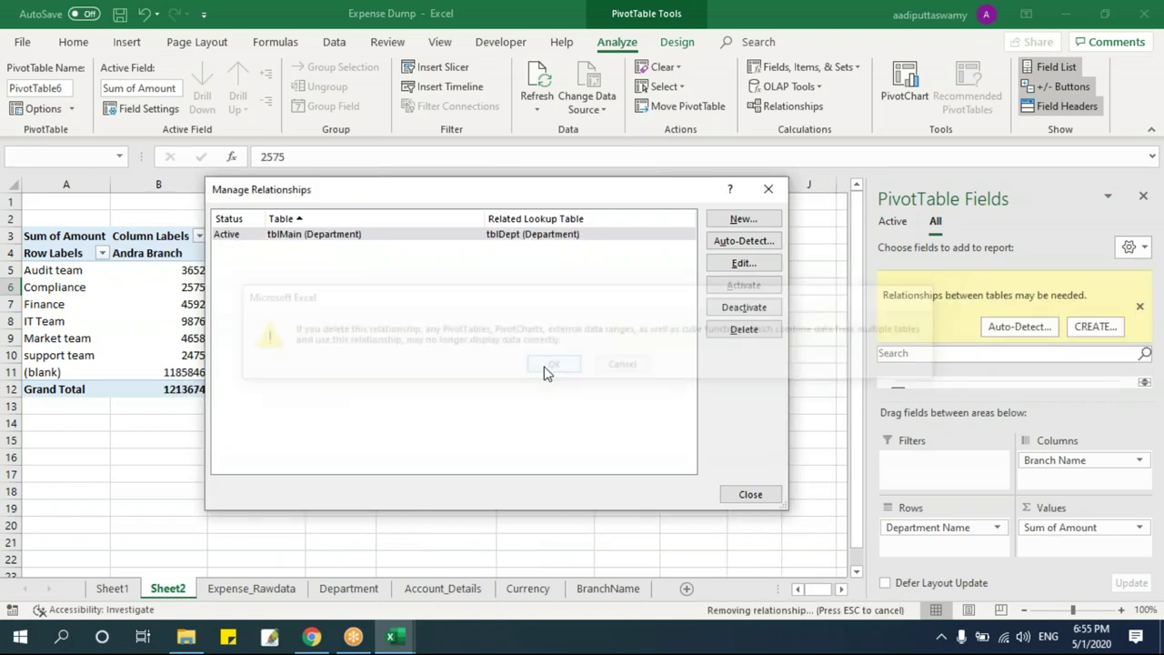
{"action": "left_click", "coordinate": [767, 493]}
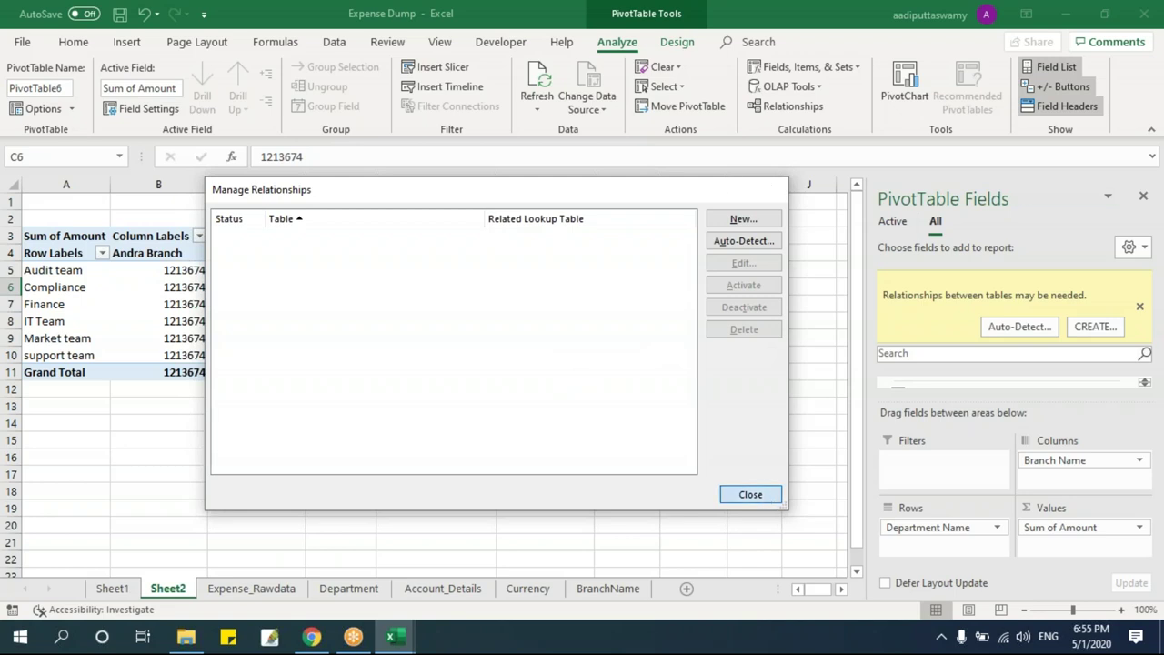
- Compare the pivot's amounts across all branches with the sum of the Amount column on Expense_Rawdata
{"action": "left_click_drag", "start_coordinate": [173, 272], "coordinate": [682, 356]}
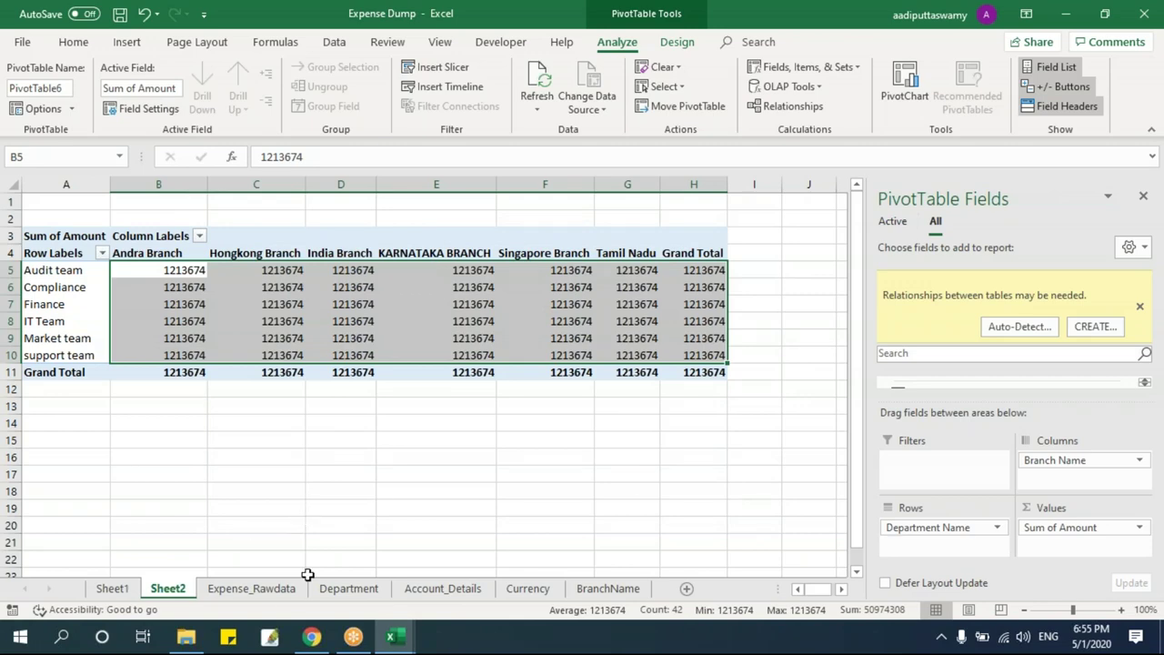
{"action": "left_click", "coordinate": [273, 589]}
{"action": "left_click", "coordinate": [818, 285]}
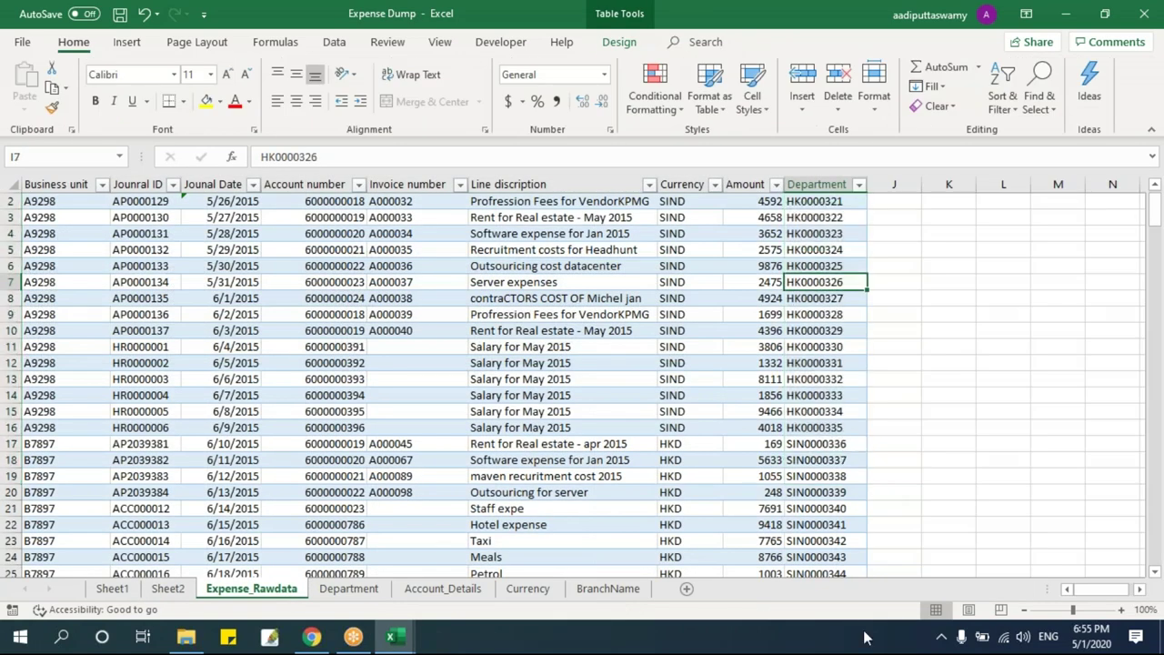
{"action": "key", "text": "Left"}
{"action": "key", "text": "Up"}
{"action": "key", "text": "Up"}
{"action": "key", "text": "Up"}
{"action": "key", "text": "Up"}
{"action": "key", "text": "Up"}
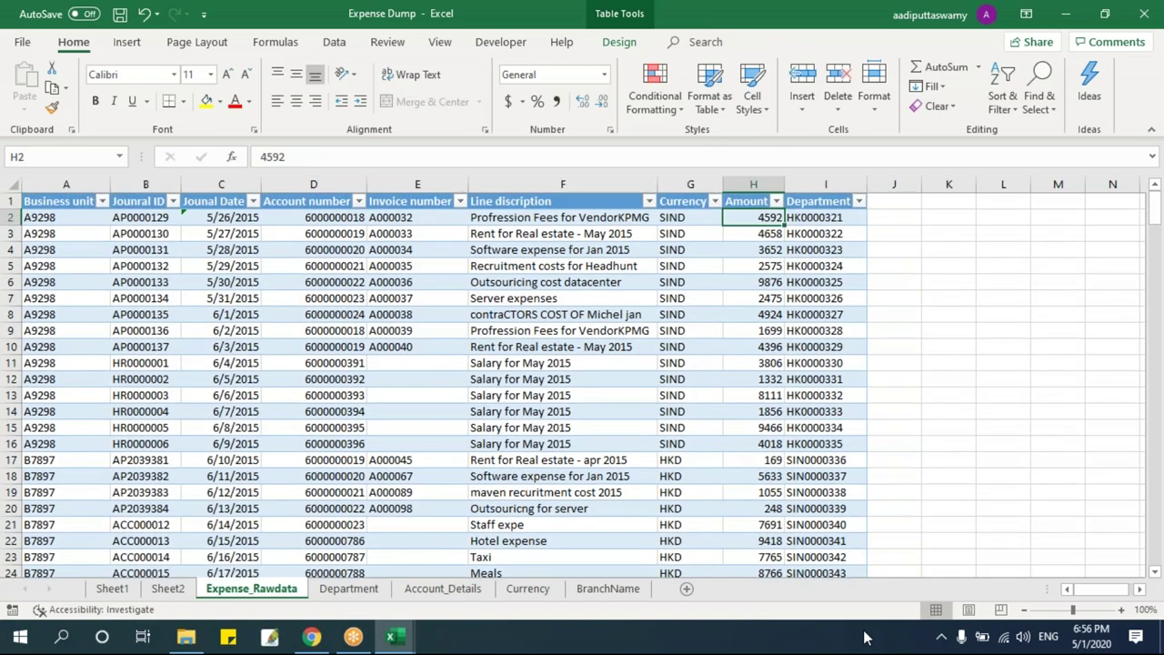
{"action": "key", "text": "ctrl+shift+Down"}
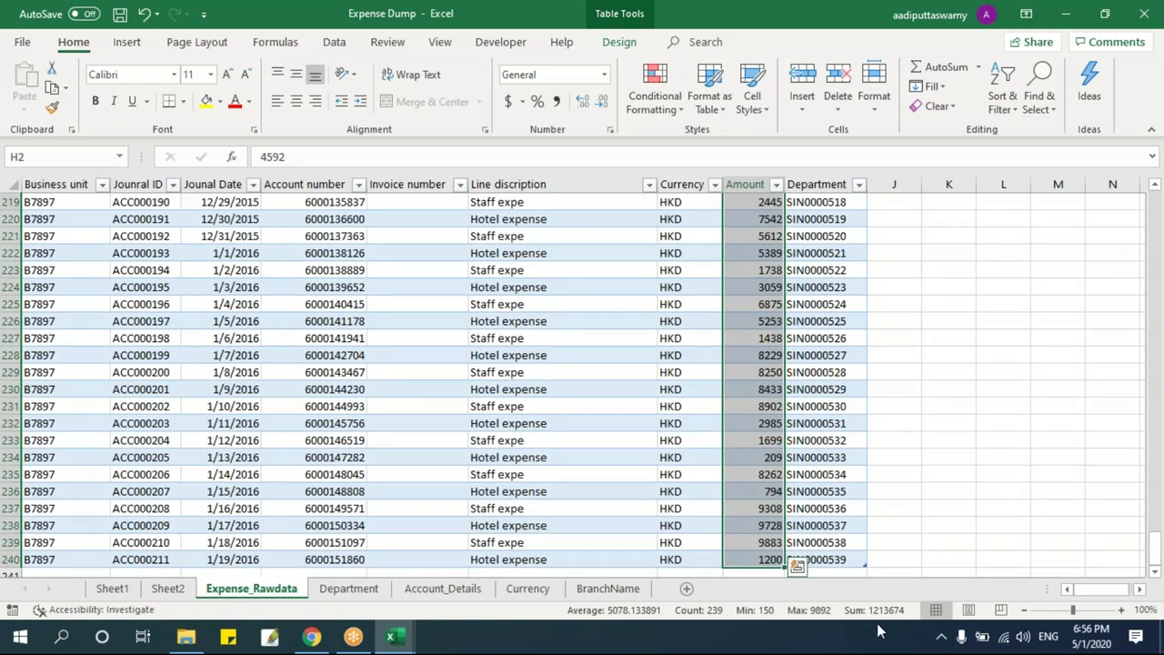
{"action": "left_click", "coordinate": [168, 588]}
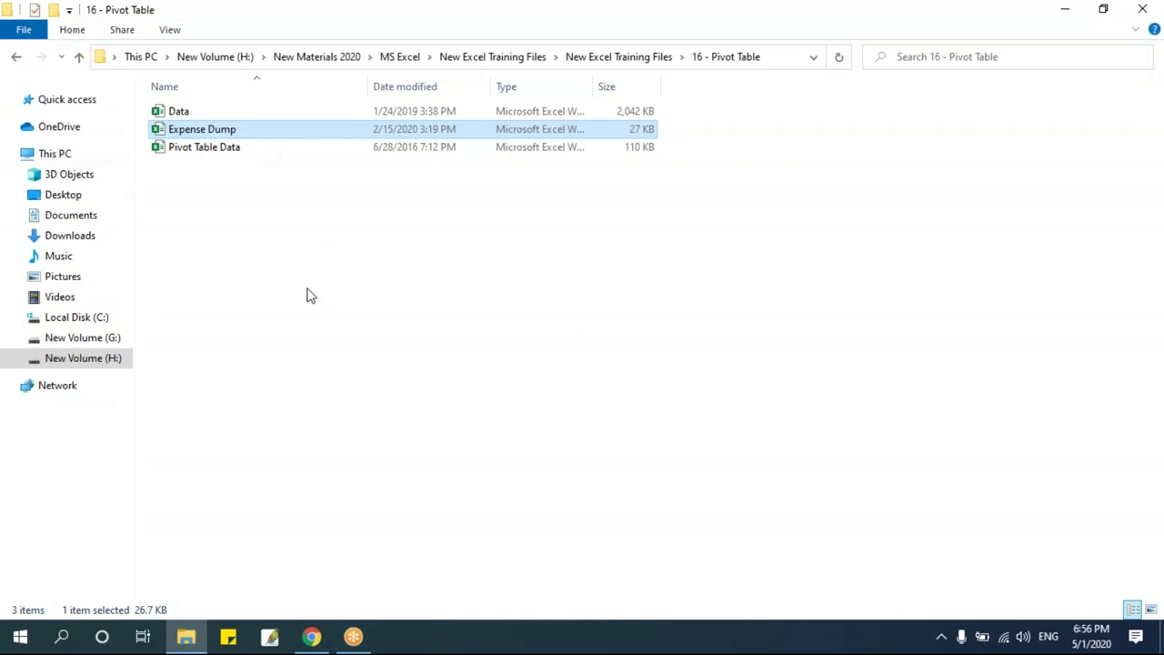
- Open the Expense Dump workbook from the 16 - Pivot Table folder and try to dismiss the recovered files
{"action": "left_click", "coordinate": [345, 437]}
{"action": "double_click", "coordinate": [235, 136]}
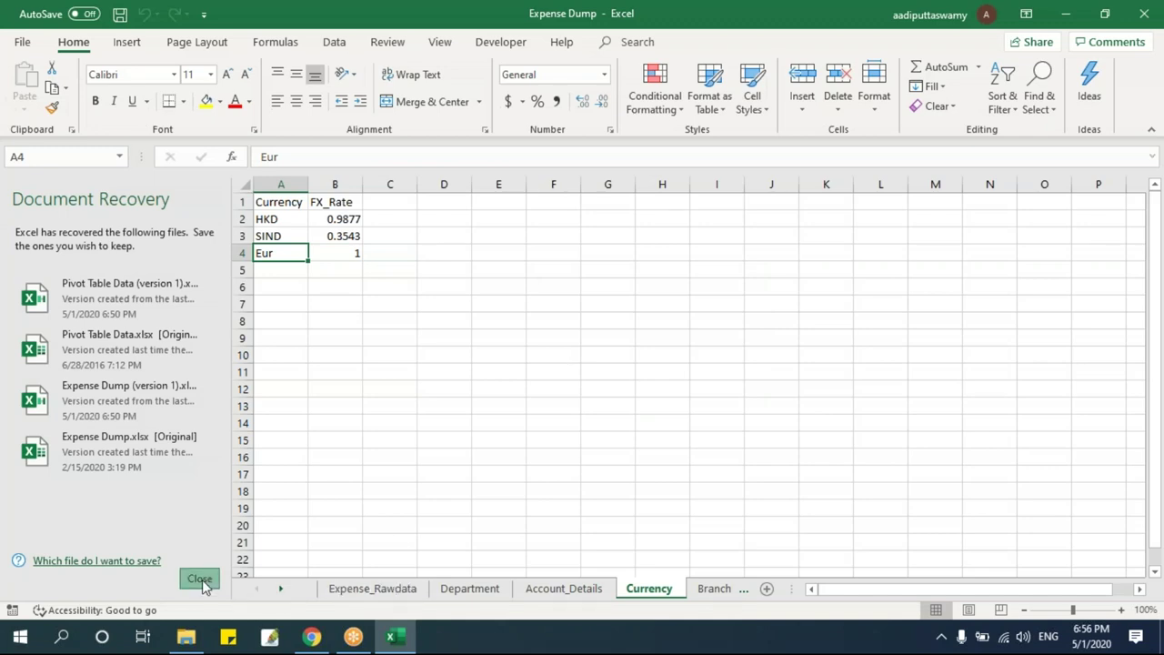
{"action": "left_click", "coordinate": [200, 579]}
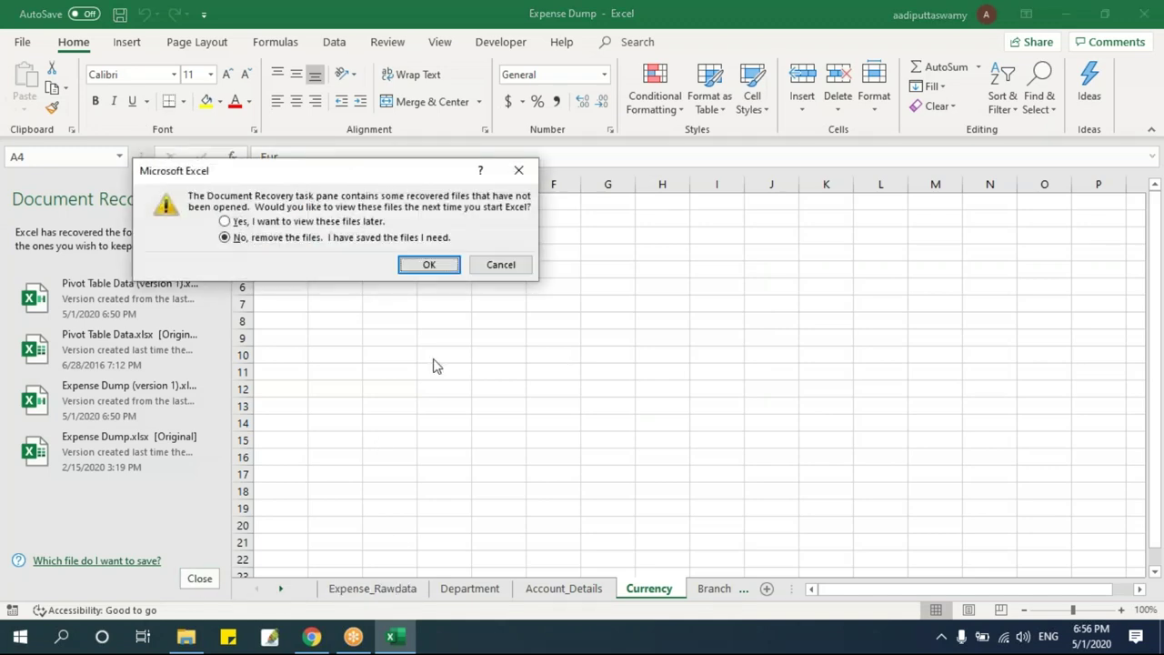
{"action": "left_click", "coordinate": [496, 267]}
- Show the Expense_Rawdata sheet and close the Document Recovery pane
{"action": "left_click", "coordinate": [383, 335]}
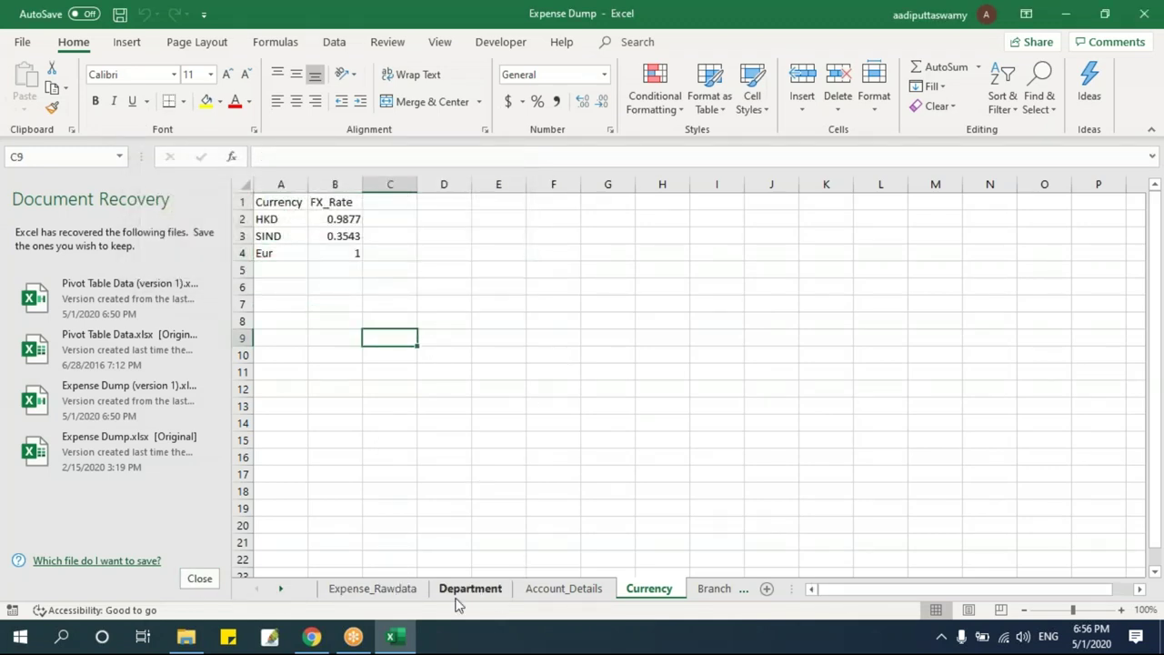
{"action": "left_click", "coordinate": [400, 591]}
{"action": "left_click", "coordinate": [201, 582]}
{"action": "left_click", "coordinate": [411, 271]}
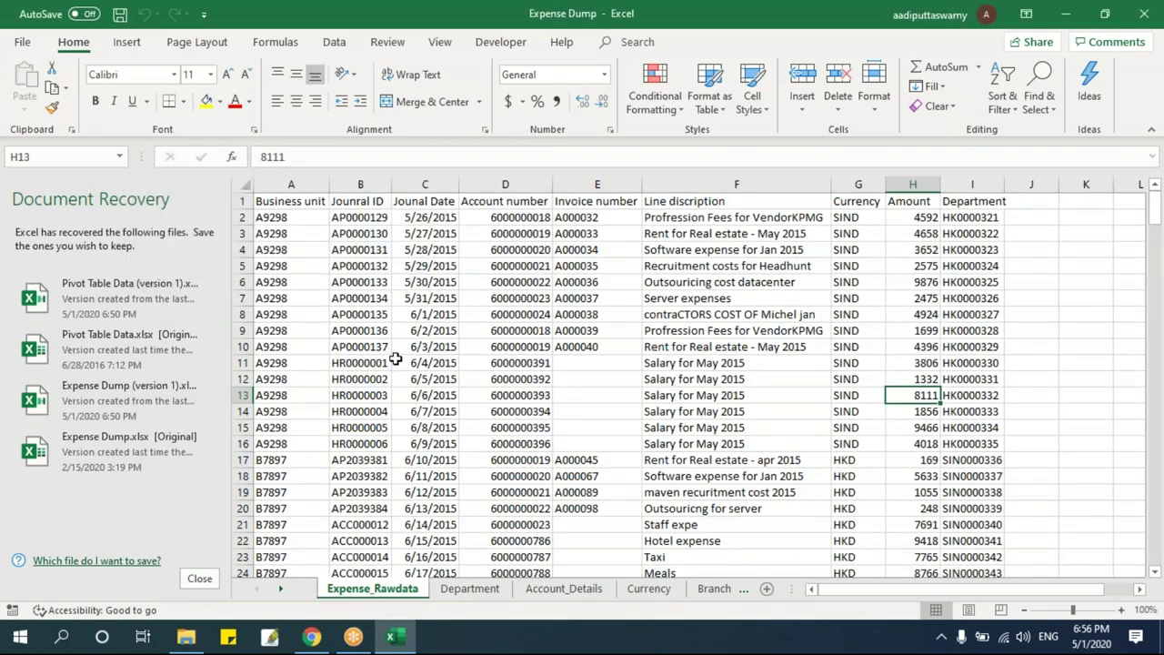
{"action": "left_click", "coordinate": [393, 361]}
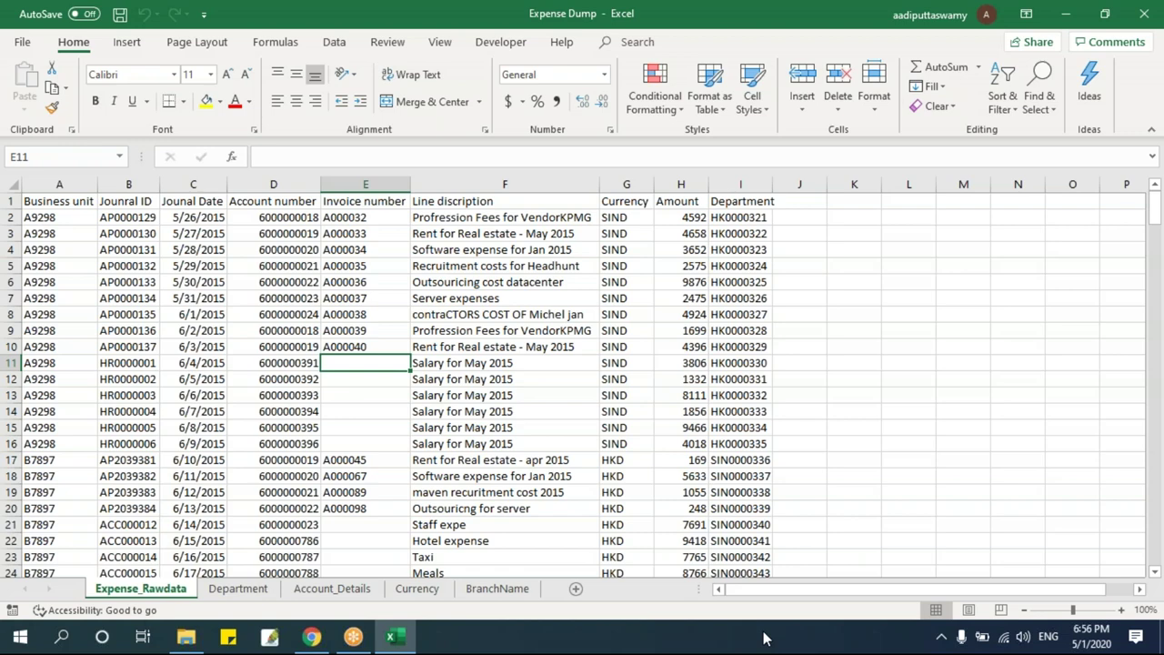
- Create a blank PivotTable from the Expense_Rawdata list on a new worksheet using the PivotTable and PivotChart Wizard's default settings
{"action": "key", "text": "alt+d"}
{"action": "key", "text": "p"}
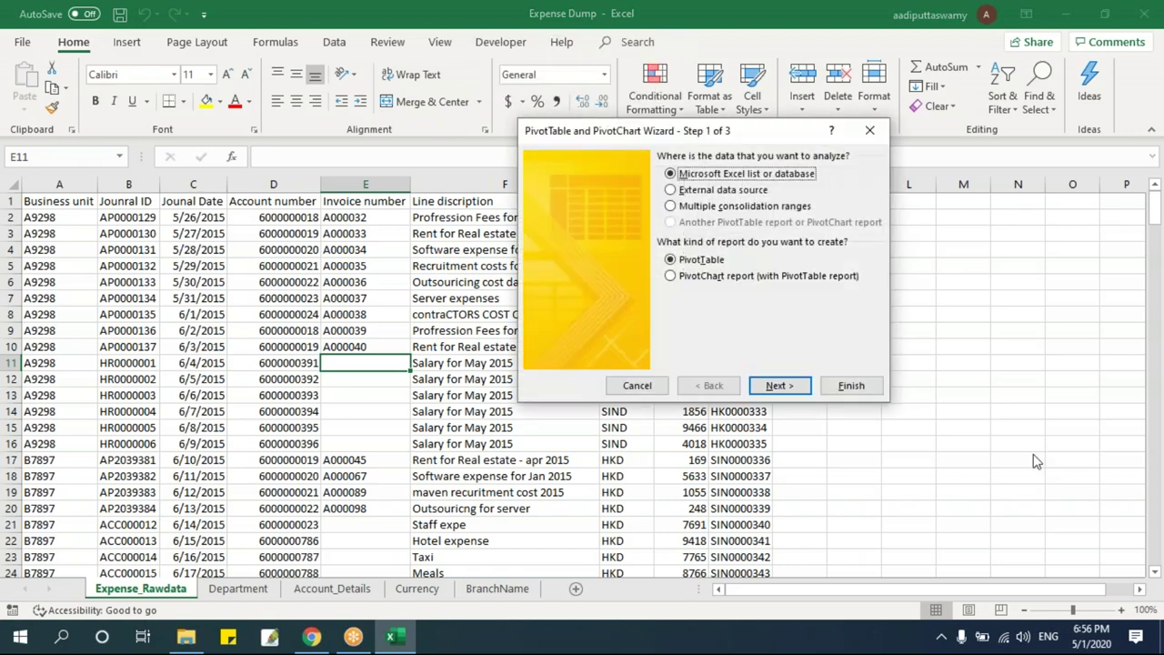
{"action": "left_click", "coordinate": [827, 386]}
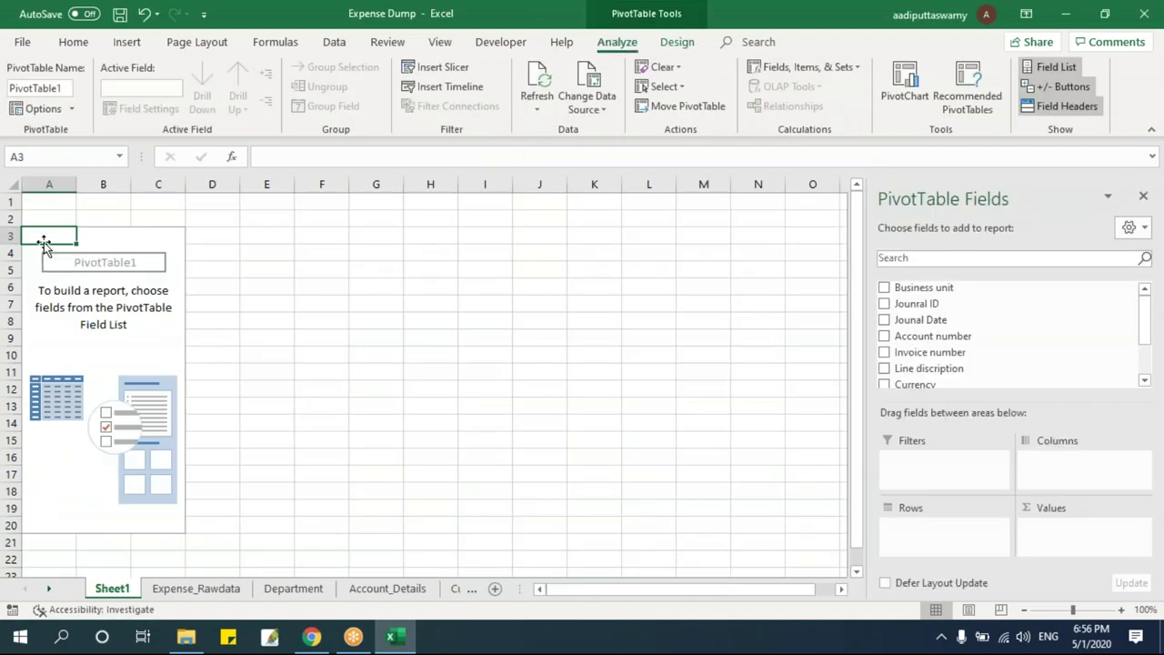
- Compare which table-insertion commands are available with a cell selected inside the blank PivotTable and with one selected outside it
{"action": "left_click", "coordinate": [126, 42]}
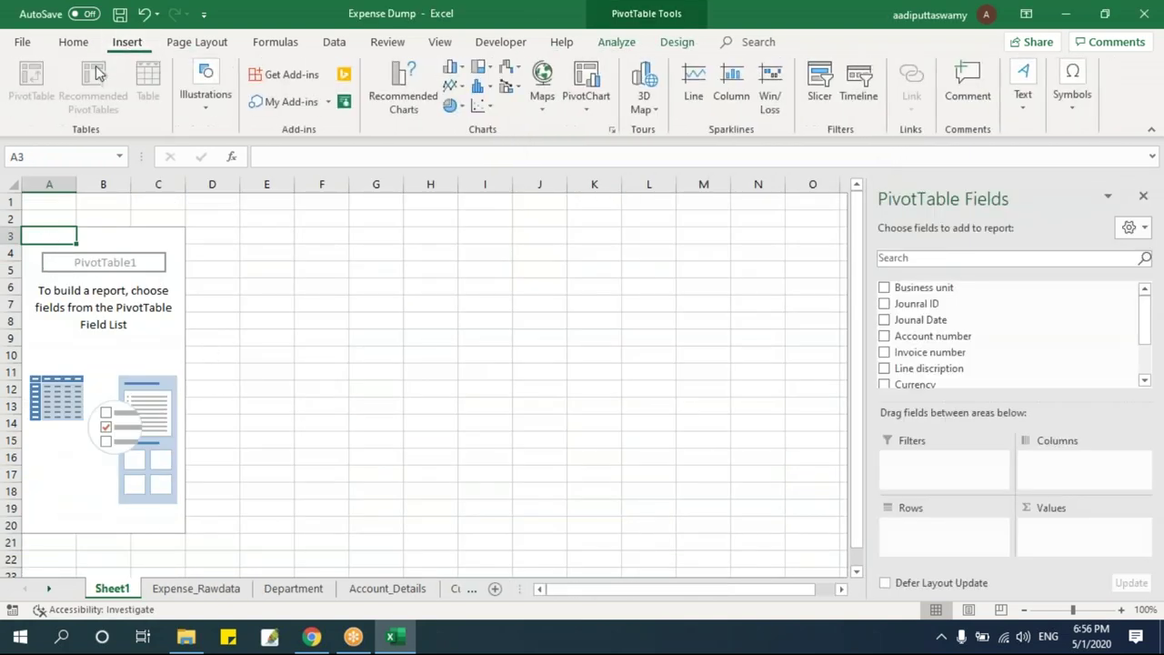
{"action": "left_click", "coordinate": [307, 354]}
{"action": "left_click", "coordinate": [102, 337]}
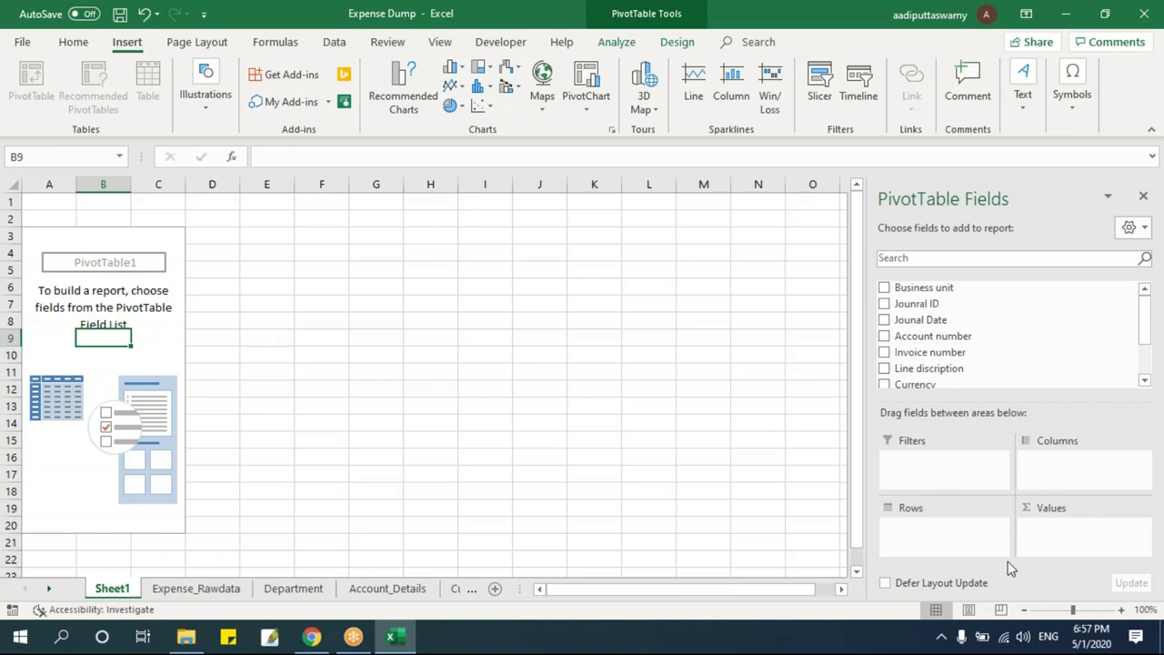
{"action": "left_click", "coordinate": [143, 253]}
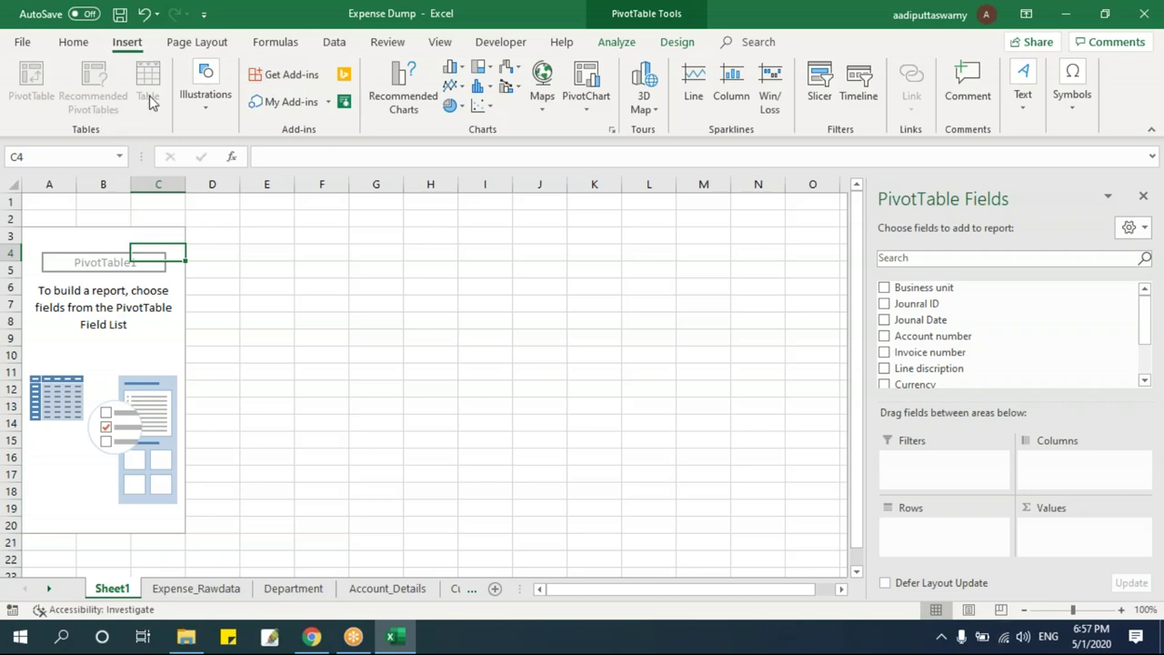
{"action": "left_click", "coordinate": [367, 352]}
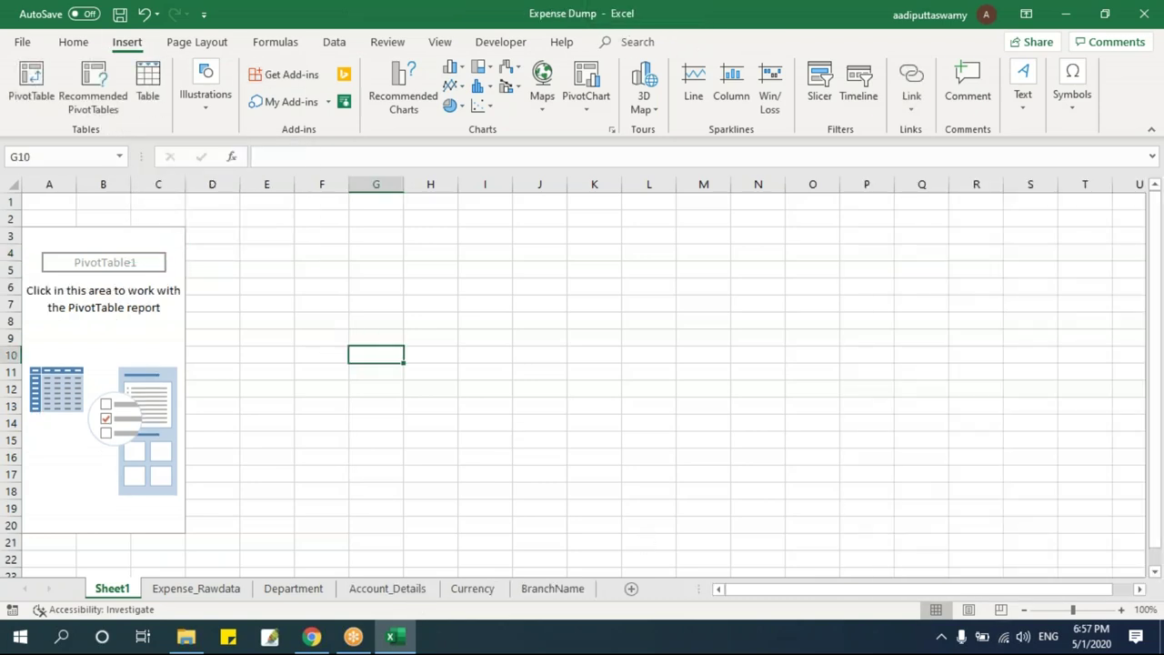
- Examine the contextual PivotTable analysis and design tools for the blank pivot on Sheet1, and finish with a cell outside it selected
{"action": "left_click", "coordinate": [161, 391]}
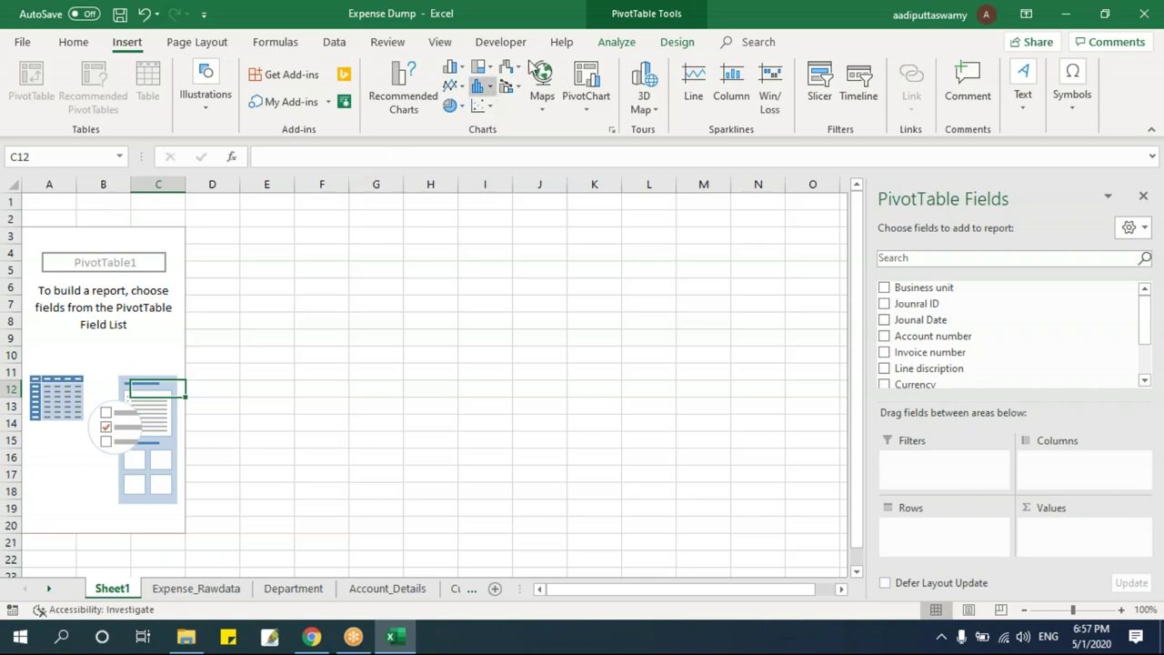
{"action": "left_click", "coordinate": [622, 46]}
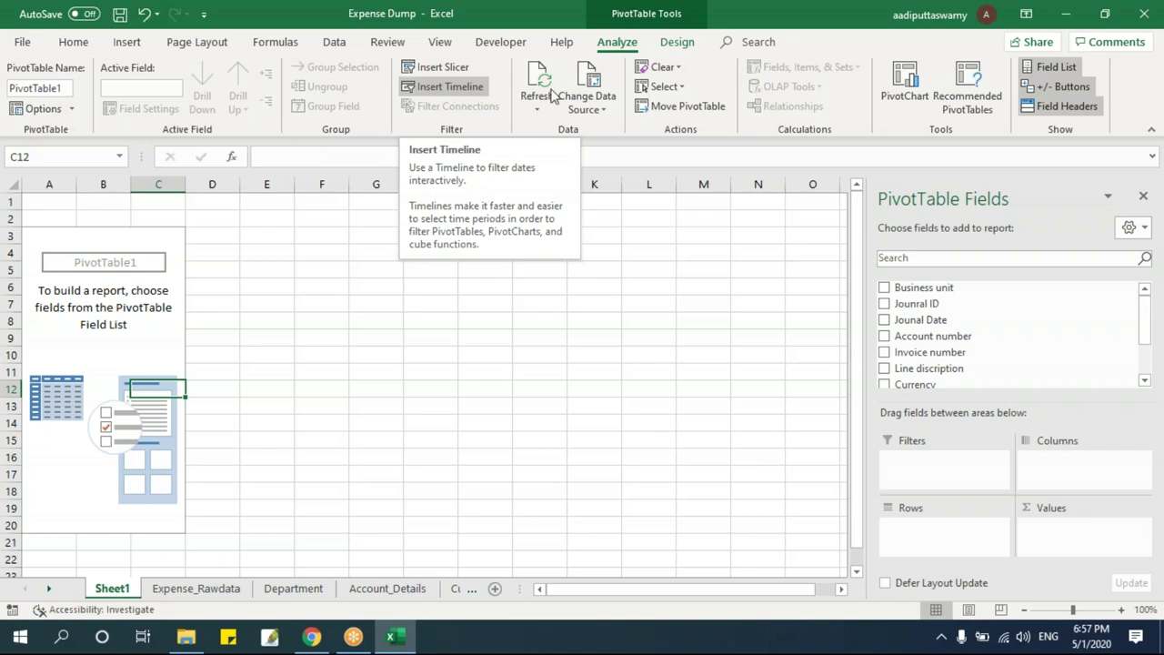
{"action": "left_click", "coordinate": [676, 42]}
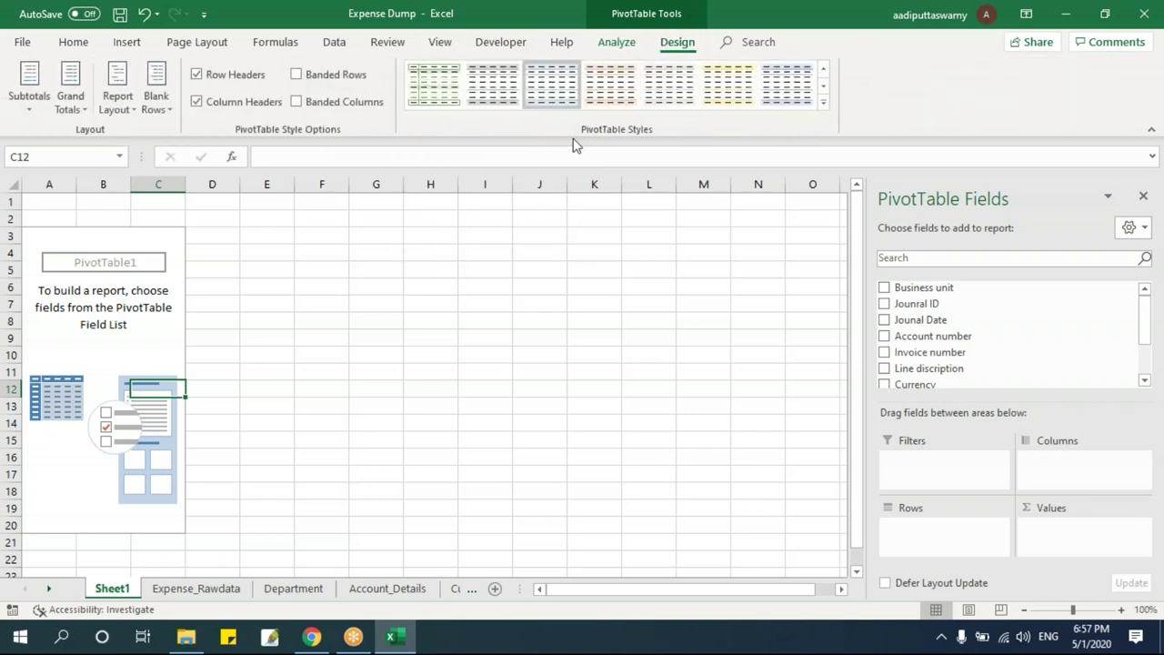
{"action": "left_click", "coordinate": [124, 287]}
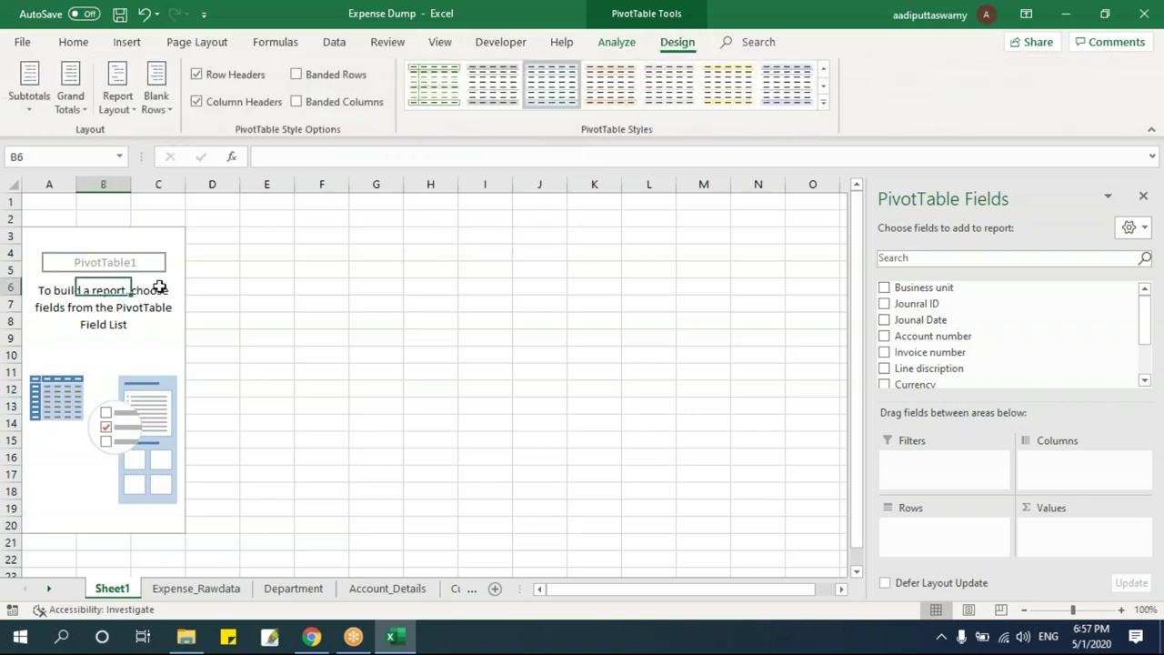
{"action": "left_click", "coordinate": [606, 44]}
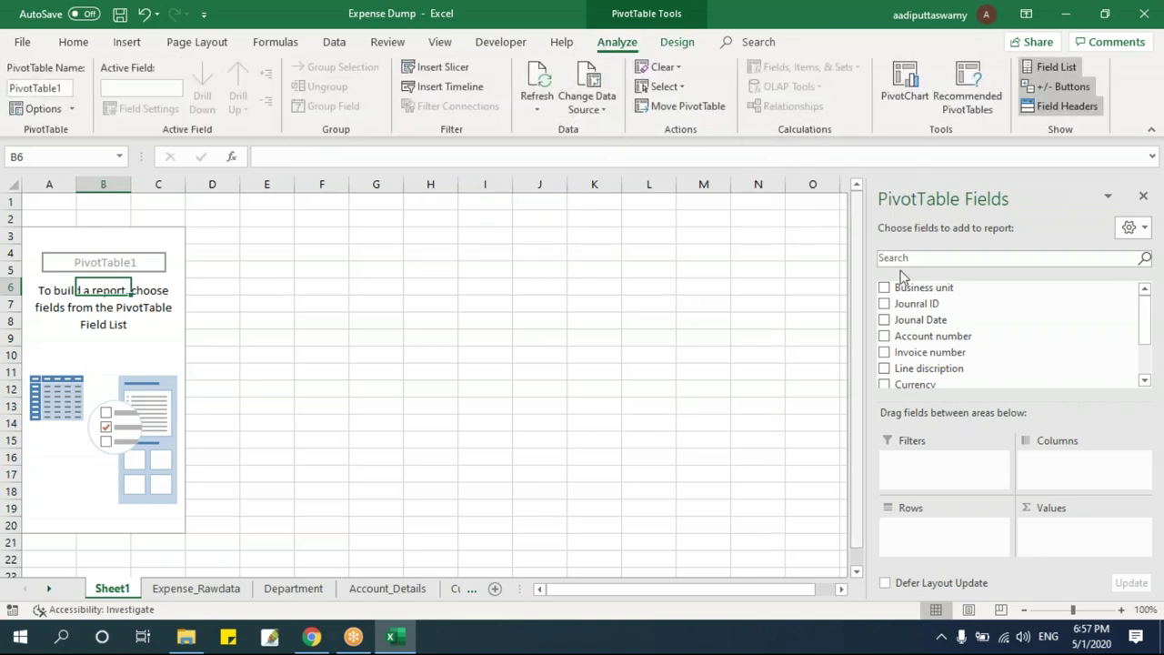
{"action": "left_click", "coordinate": [740, 395]}
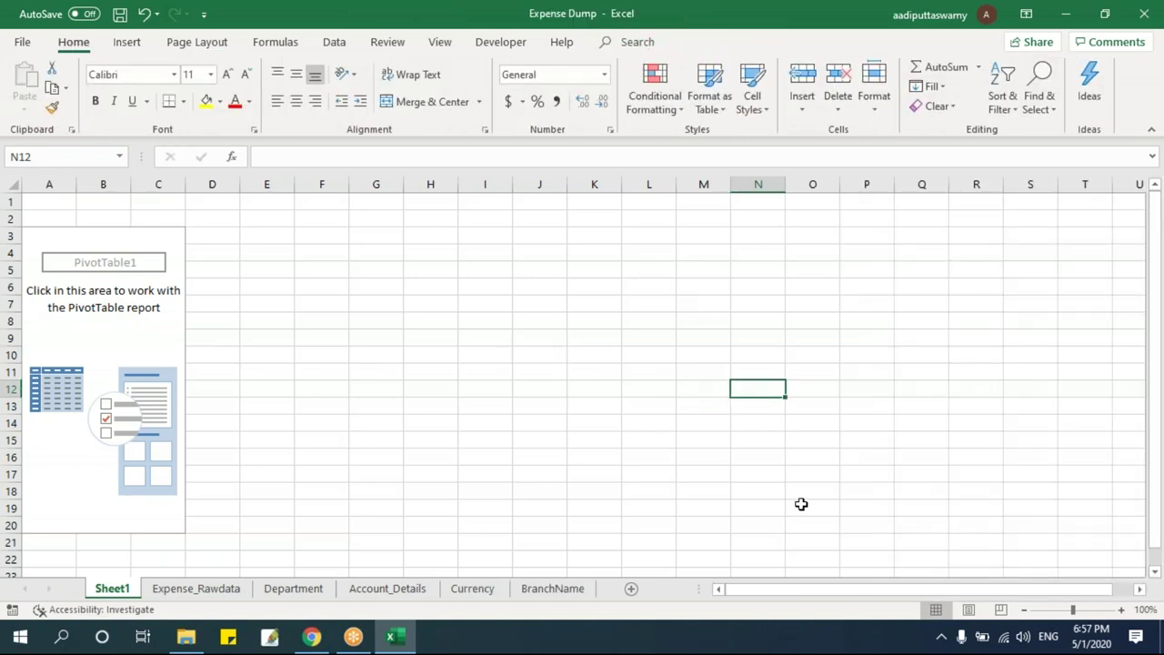